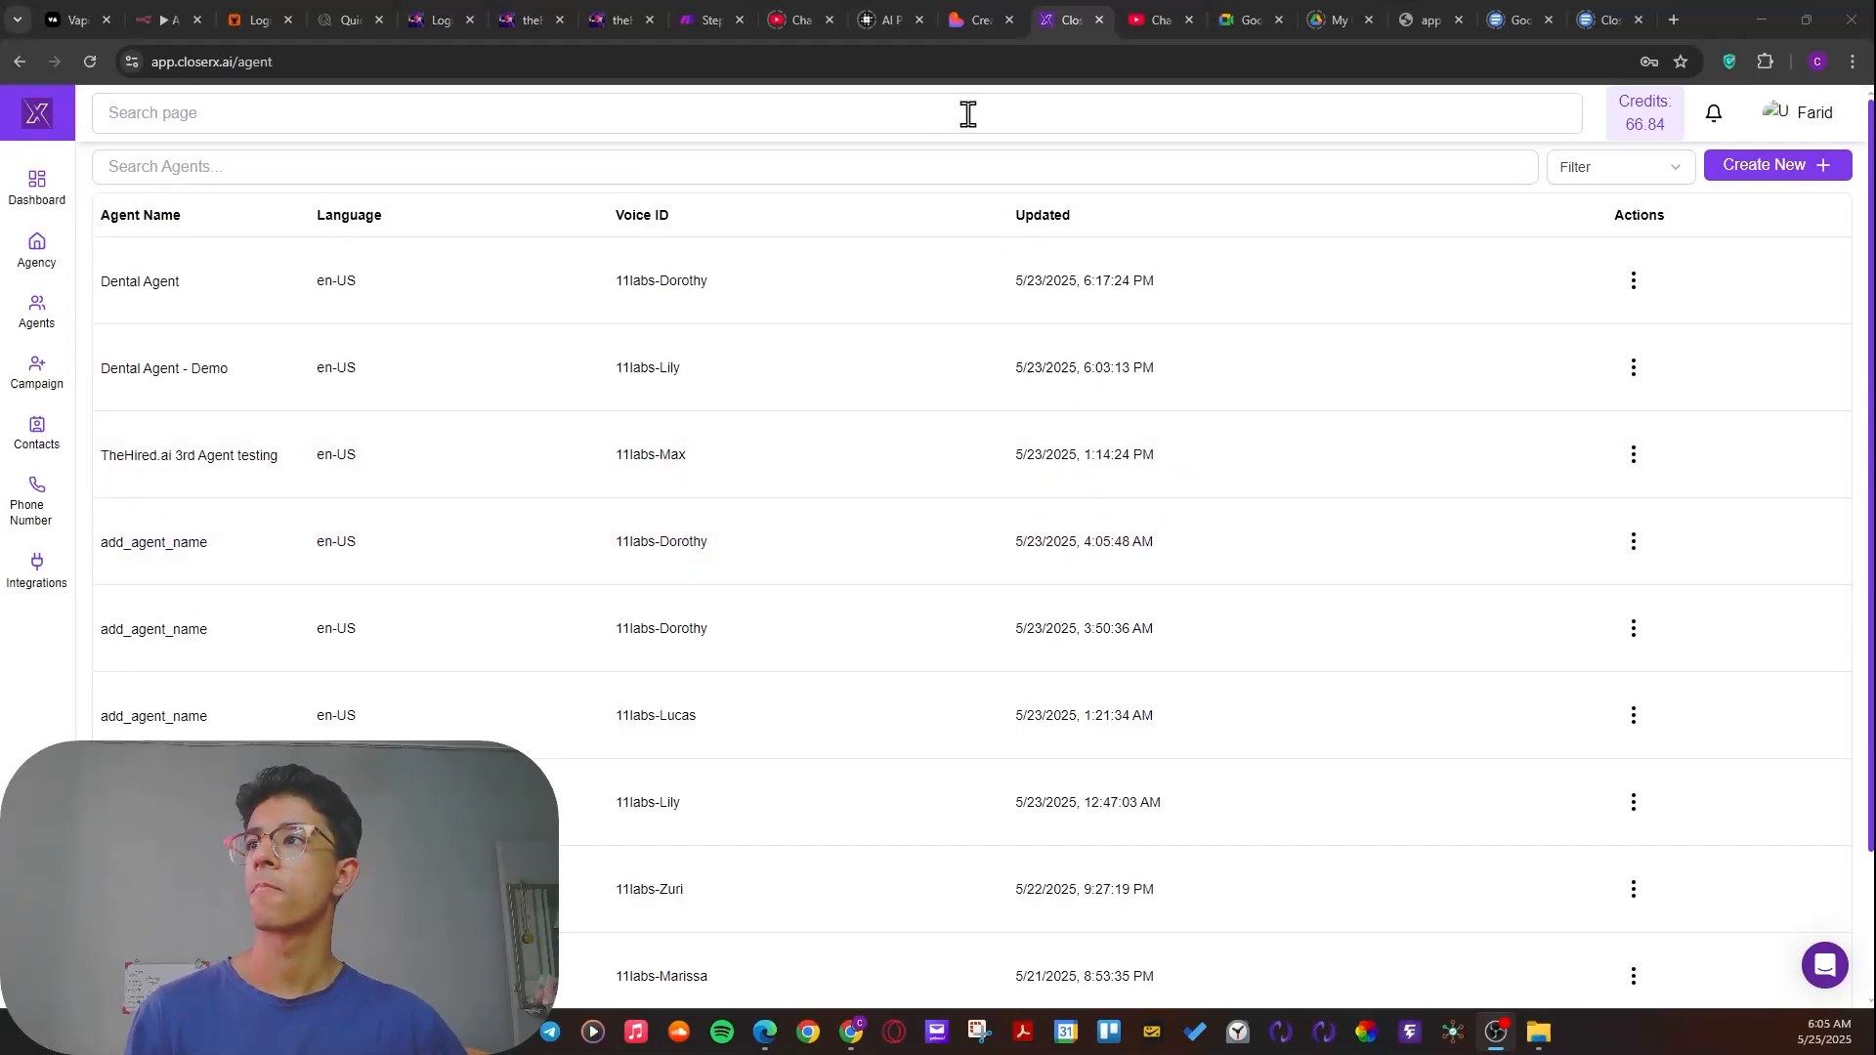
- Open the closerx.ai website in a new browser tab
click(1672, 20)
text(Closerx.ai)
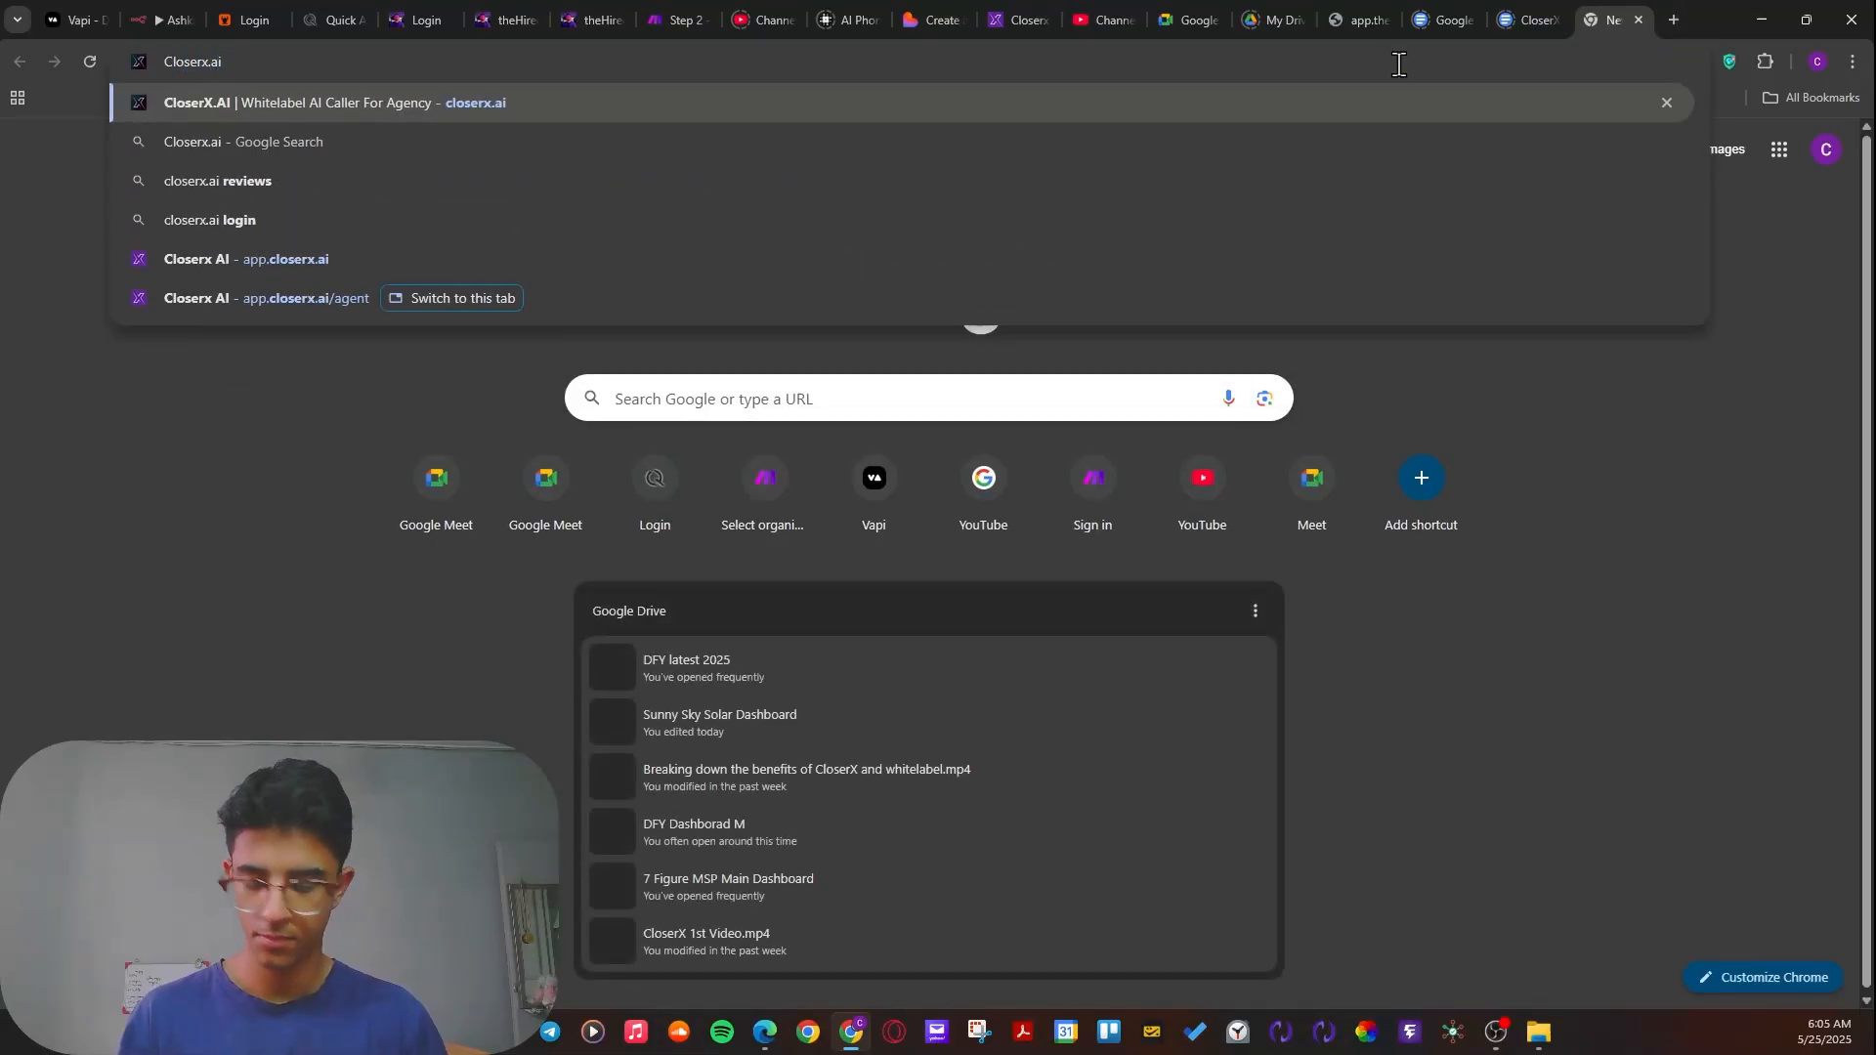
key(Return)
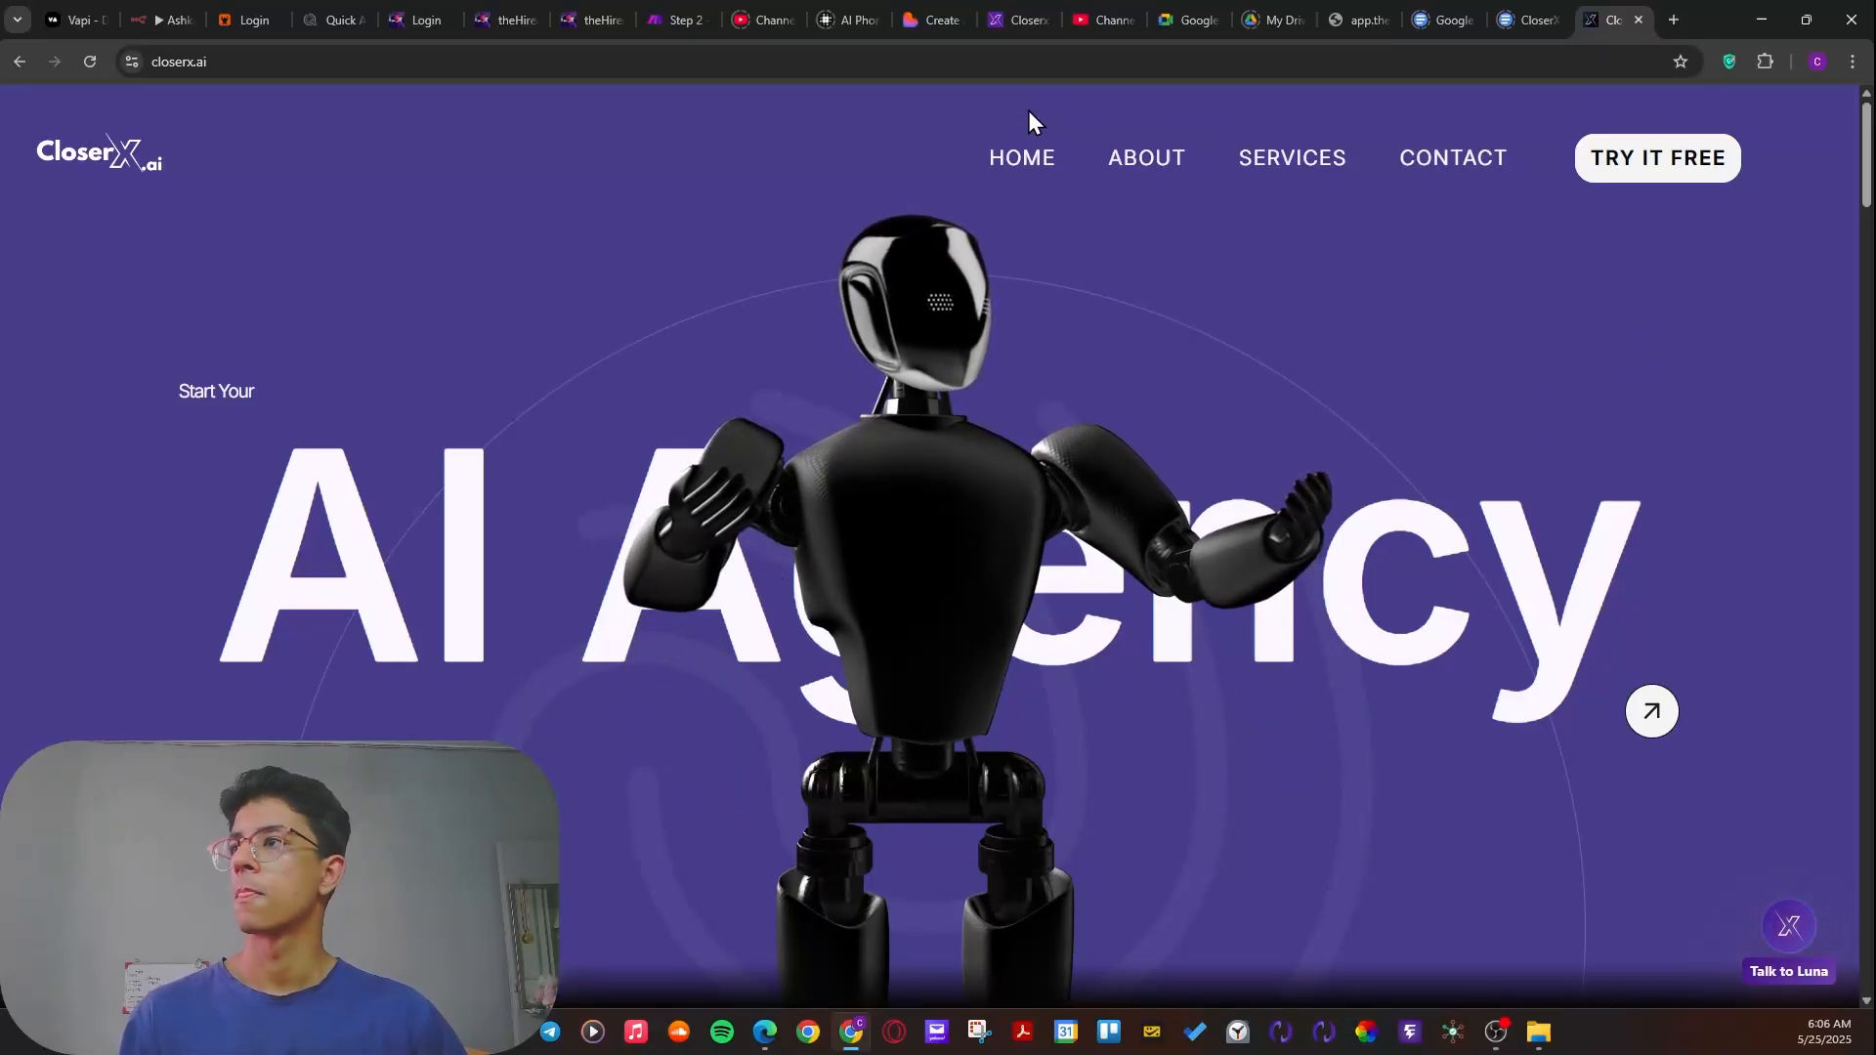
- Return to the CloserX agents list and start creating a new agent from a template
click(1018, 19)
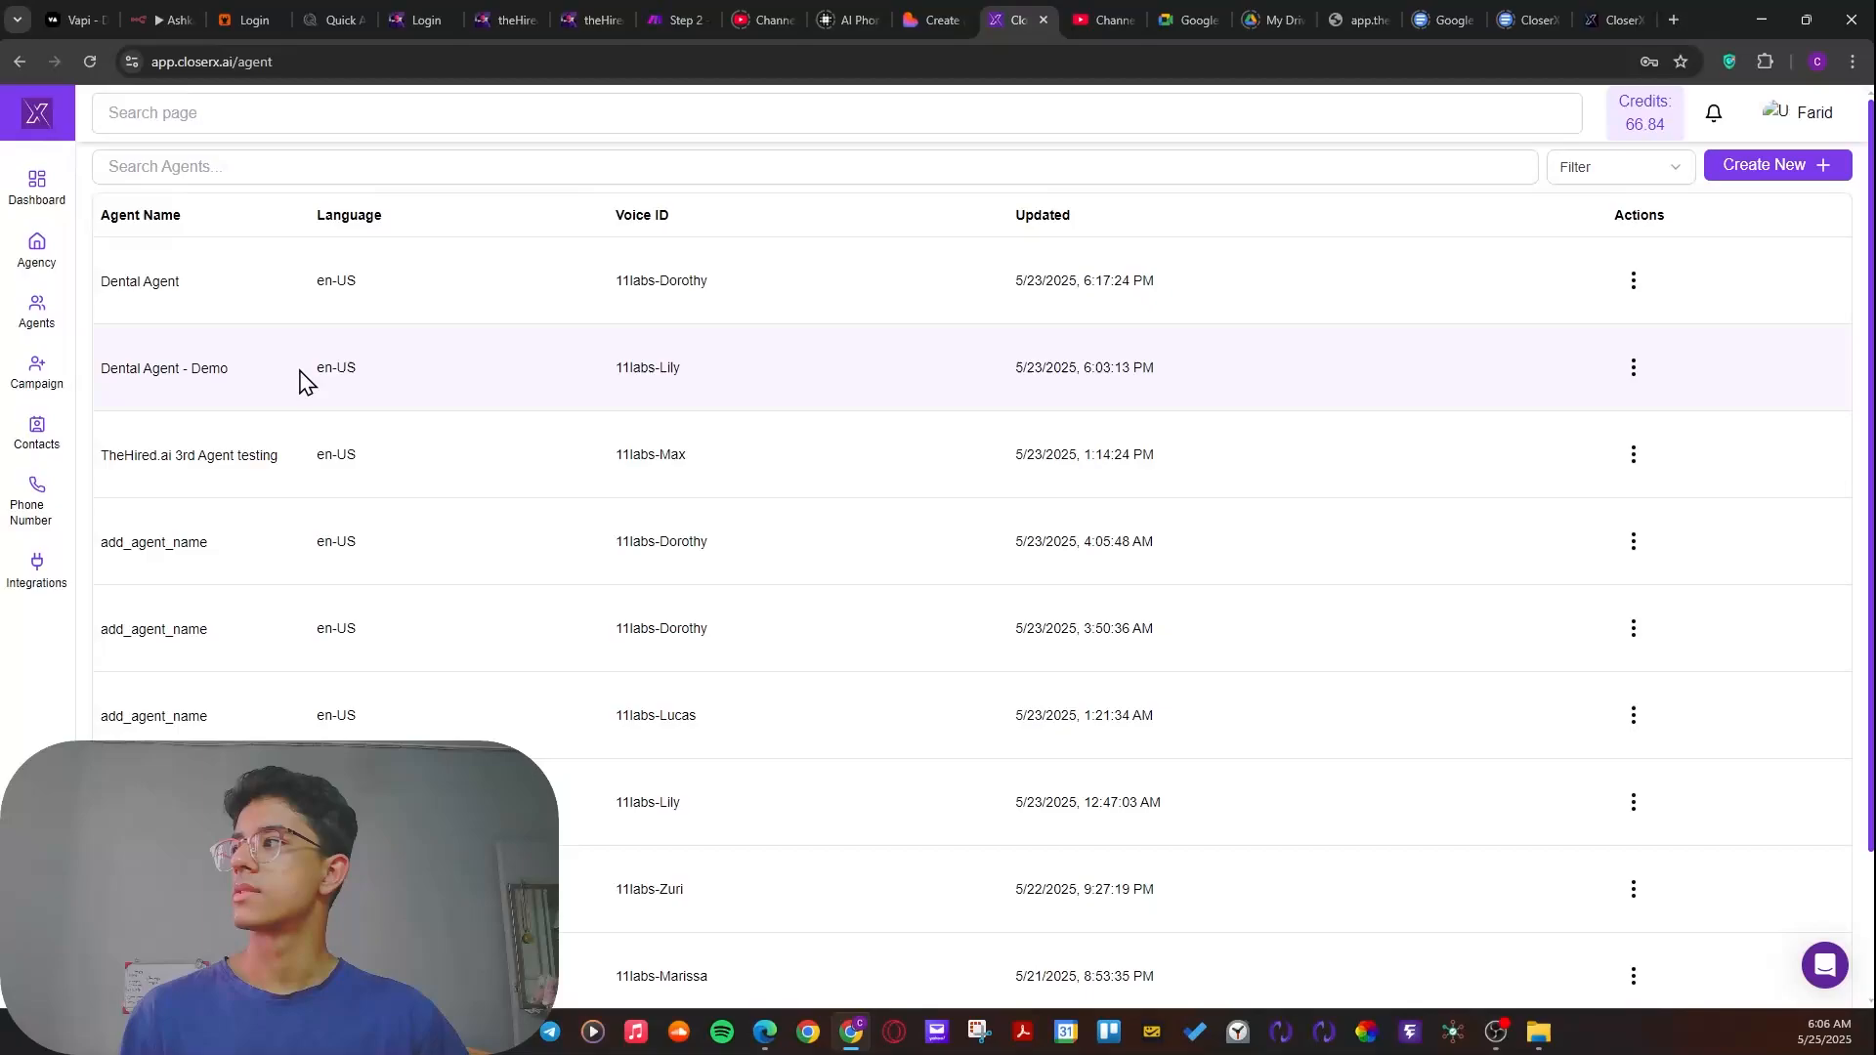
mouse_move(61, 337)
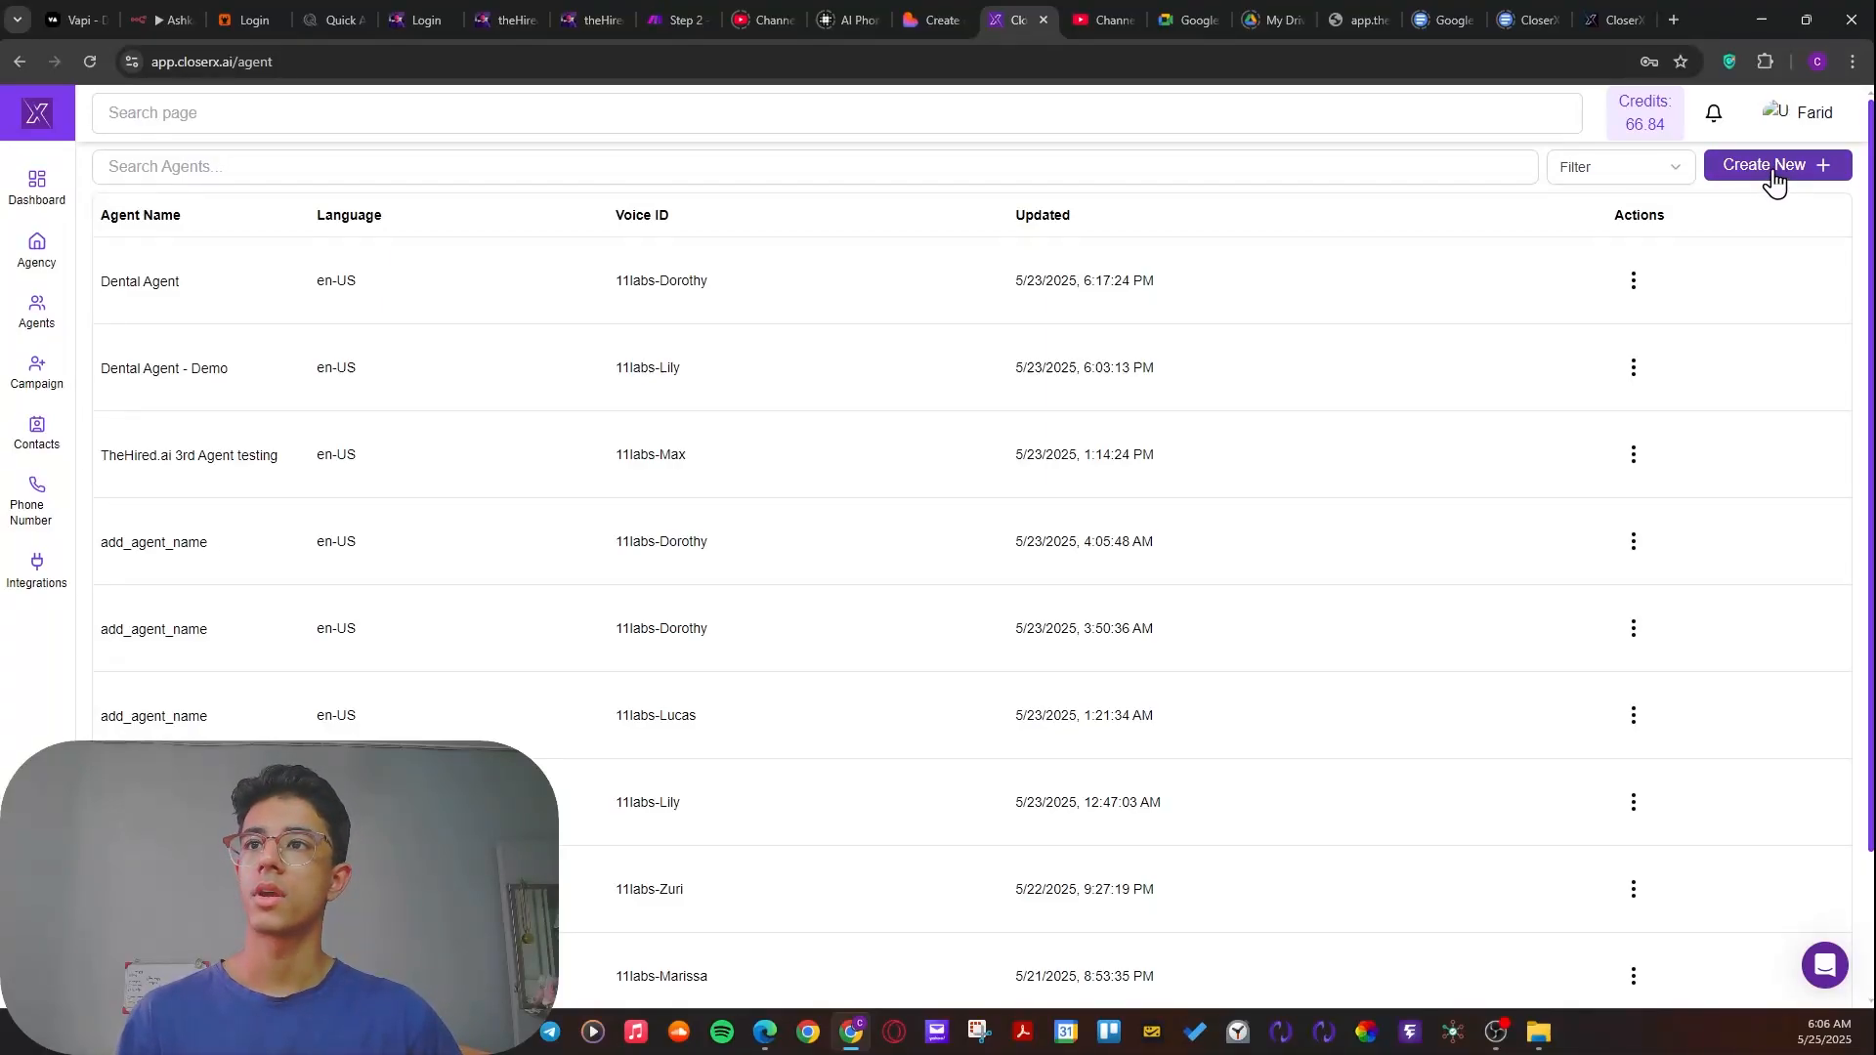
click(1773, 180)
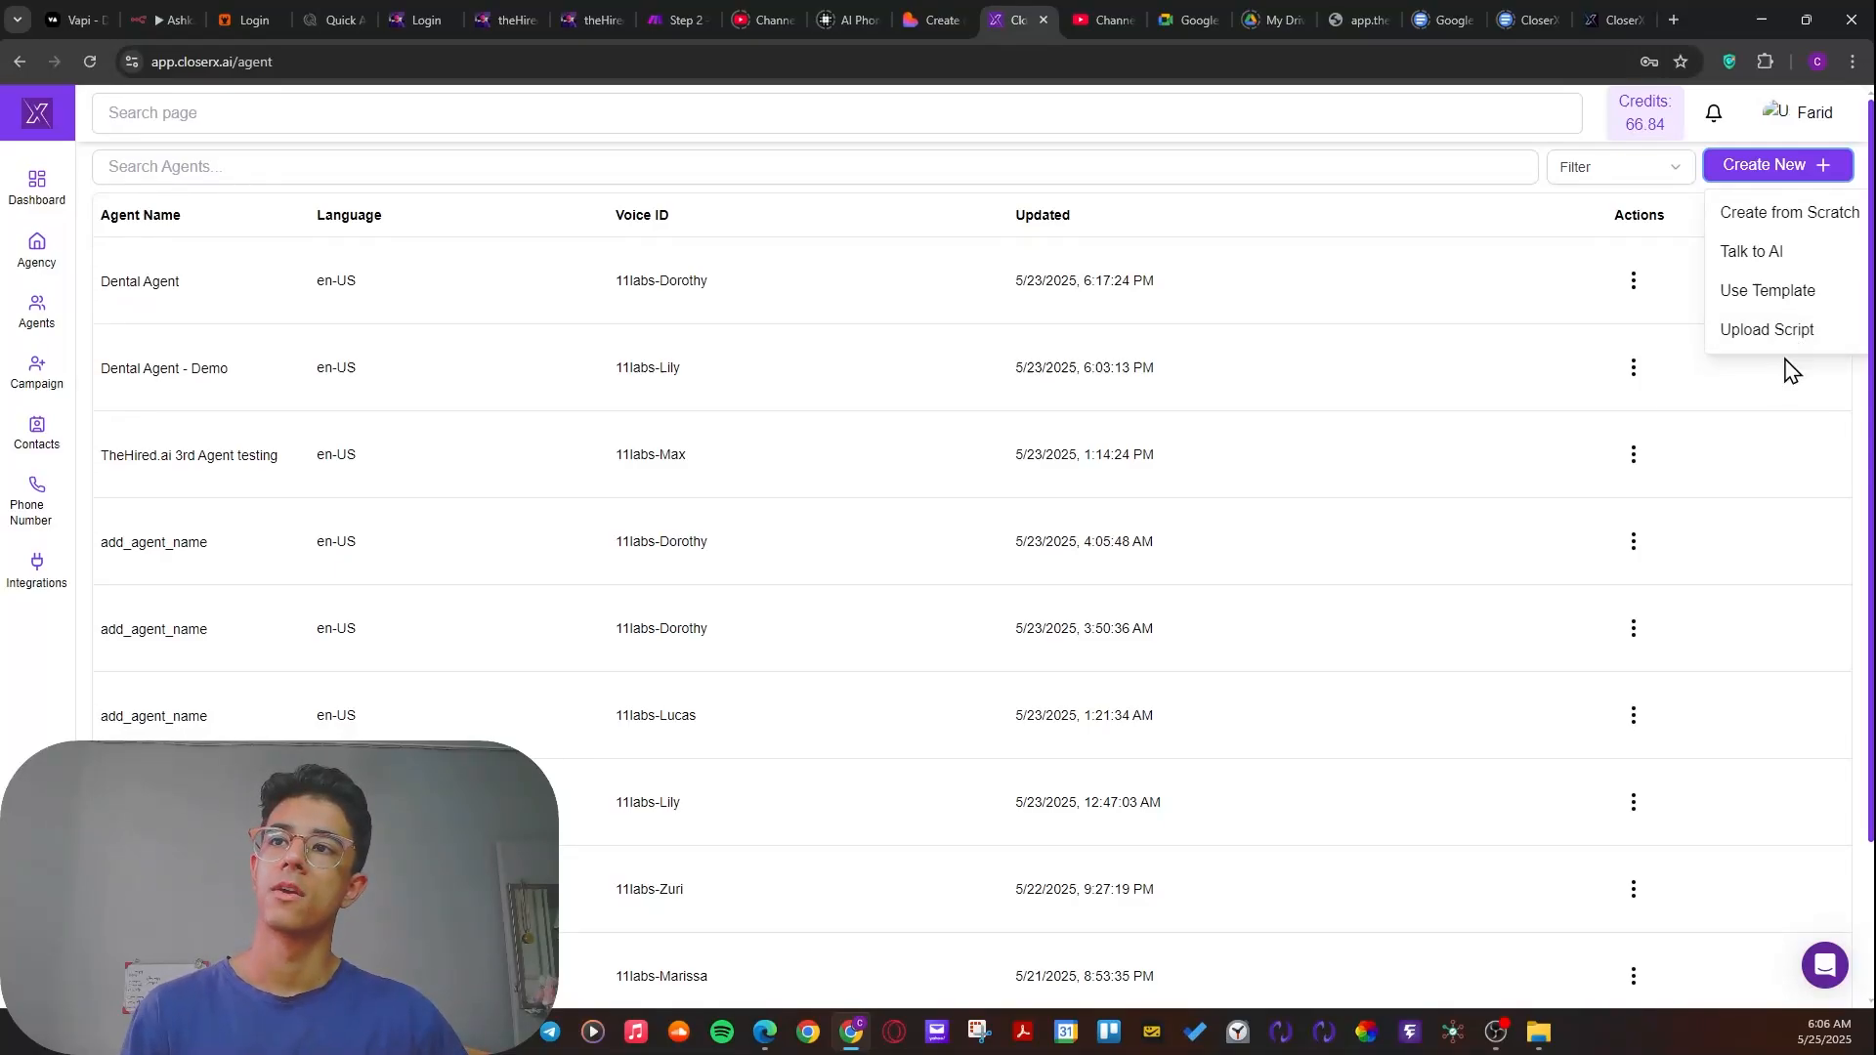
click(1748, 305)
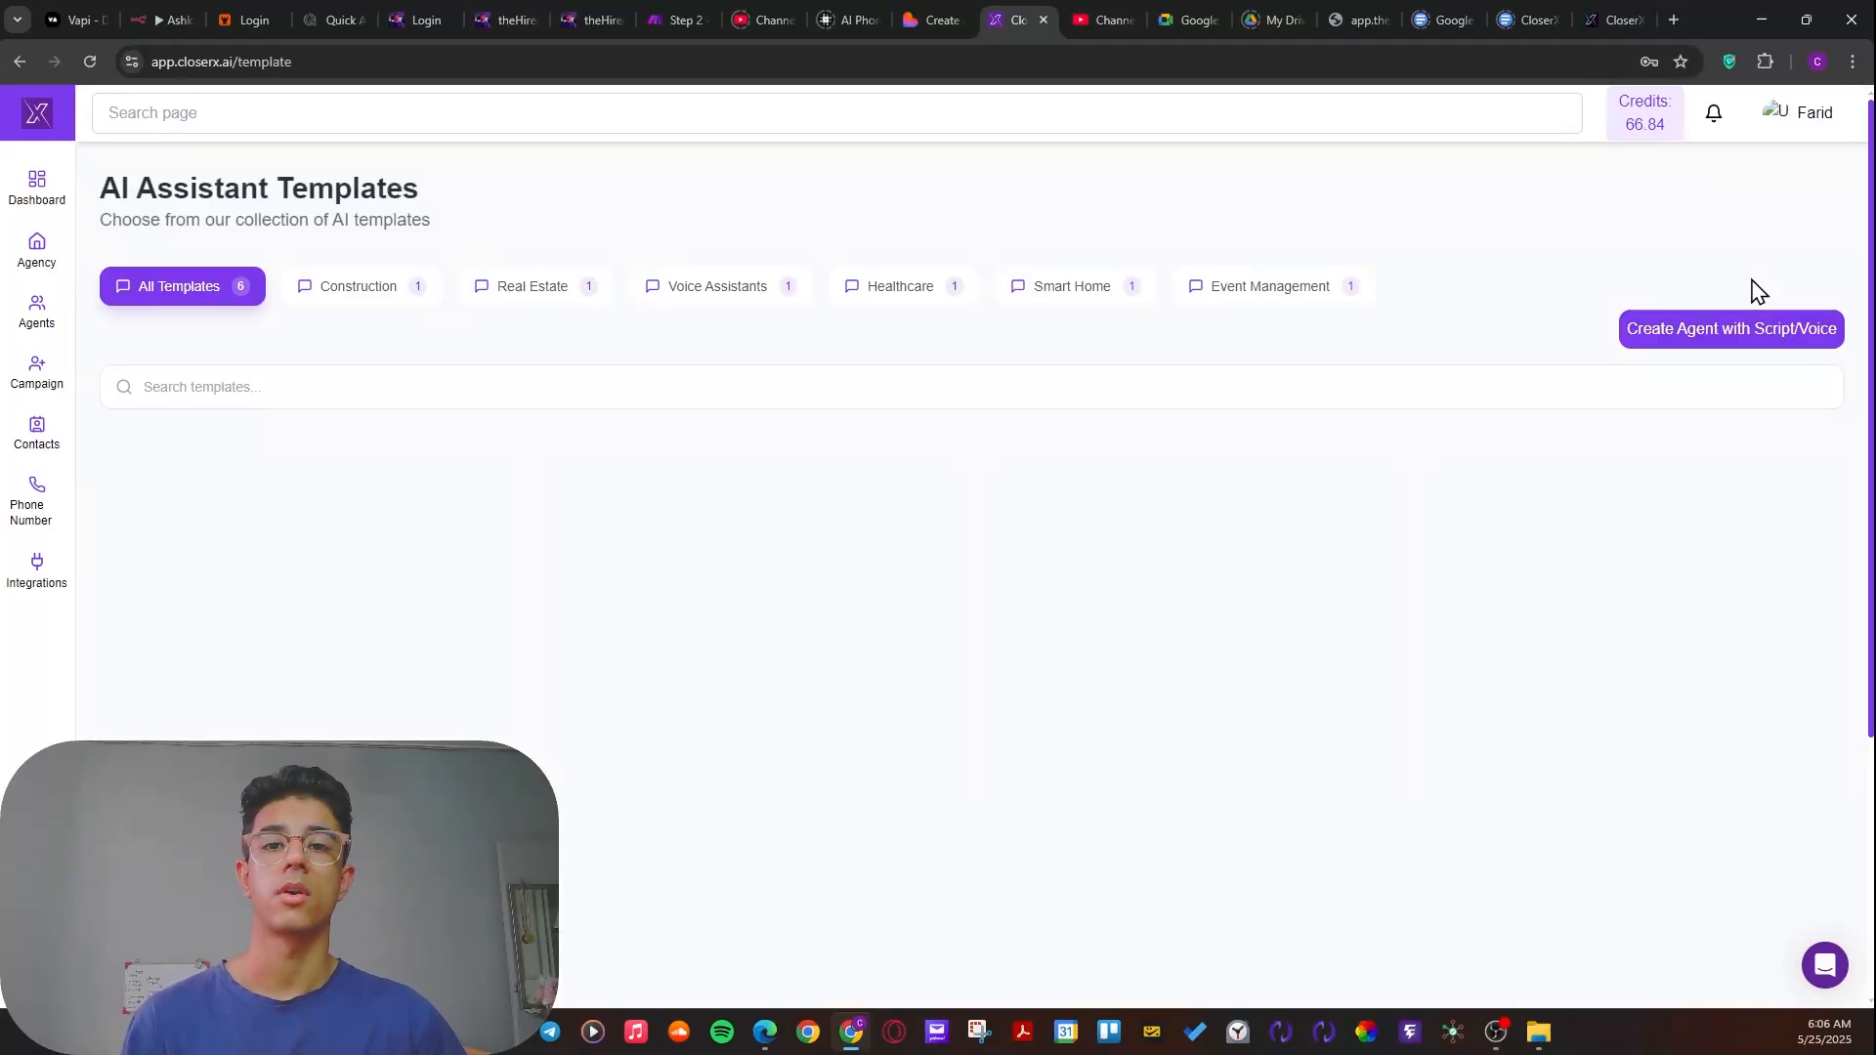
- Browse the AI assistant templates, filter them to Real Estate and open "Close More Deals with Proven Real Estate Scripts"
scroll(768, 341, down, 4)
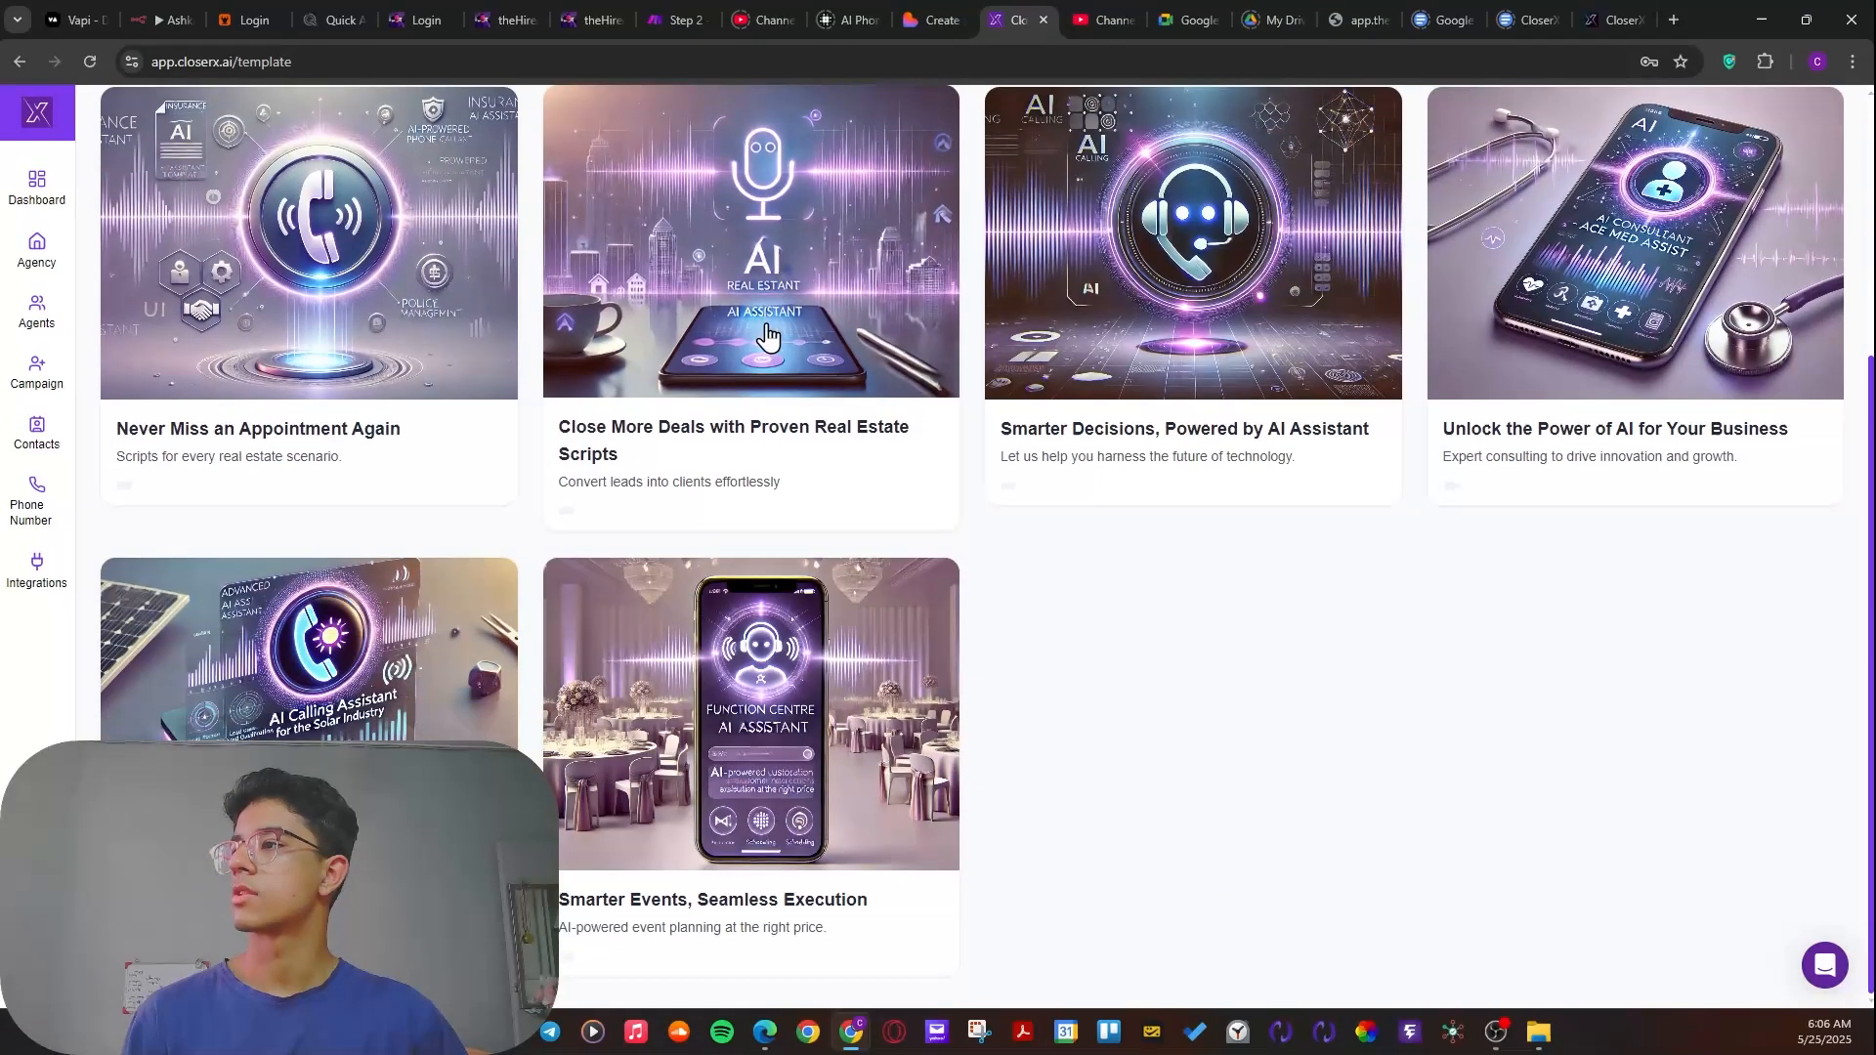
scroll(772, 335, up, 4)
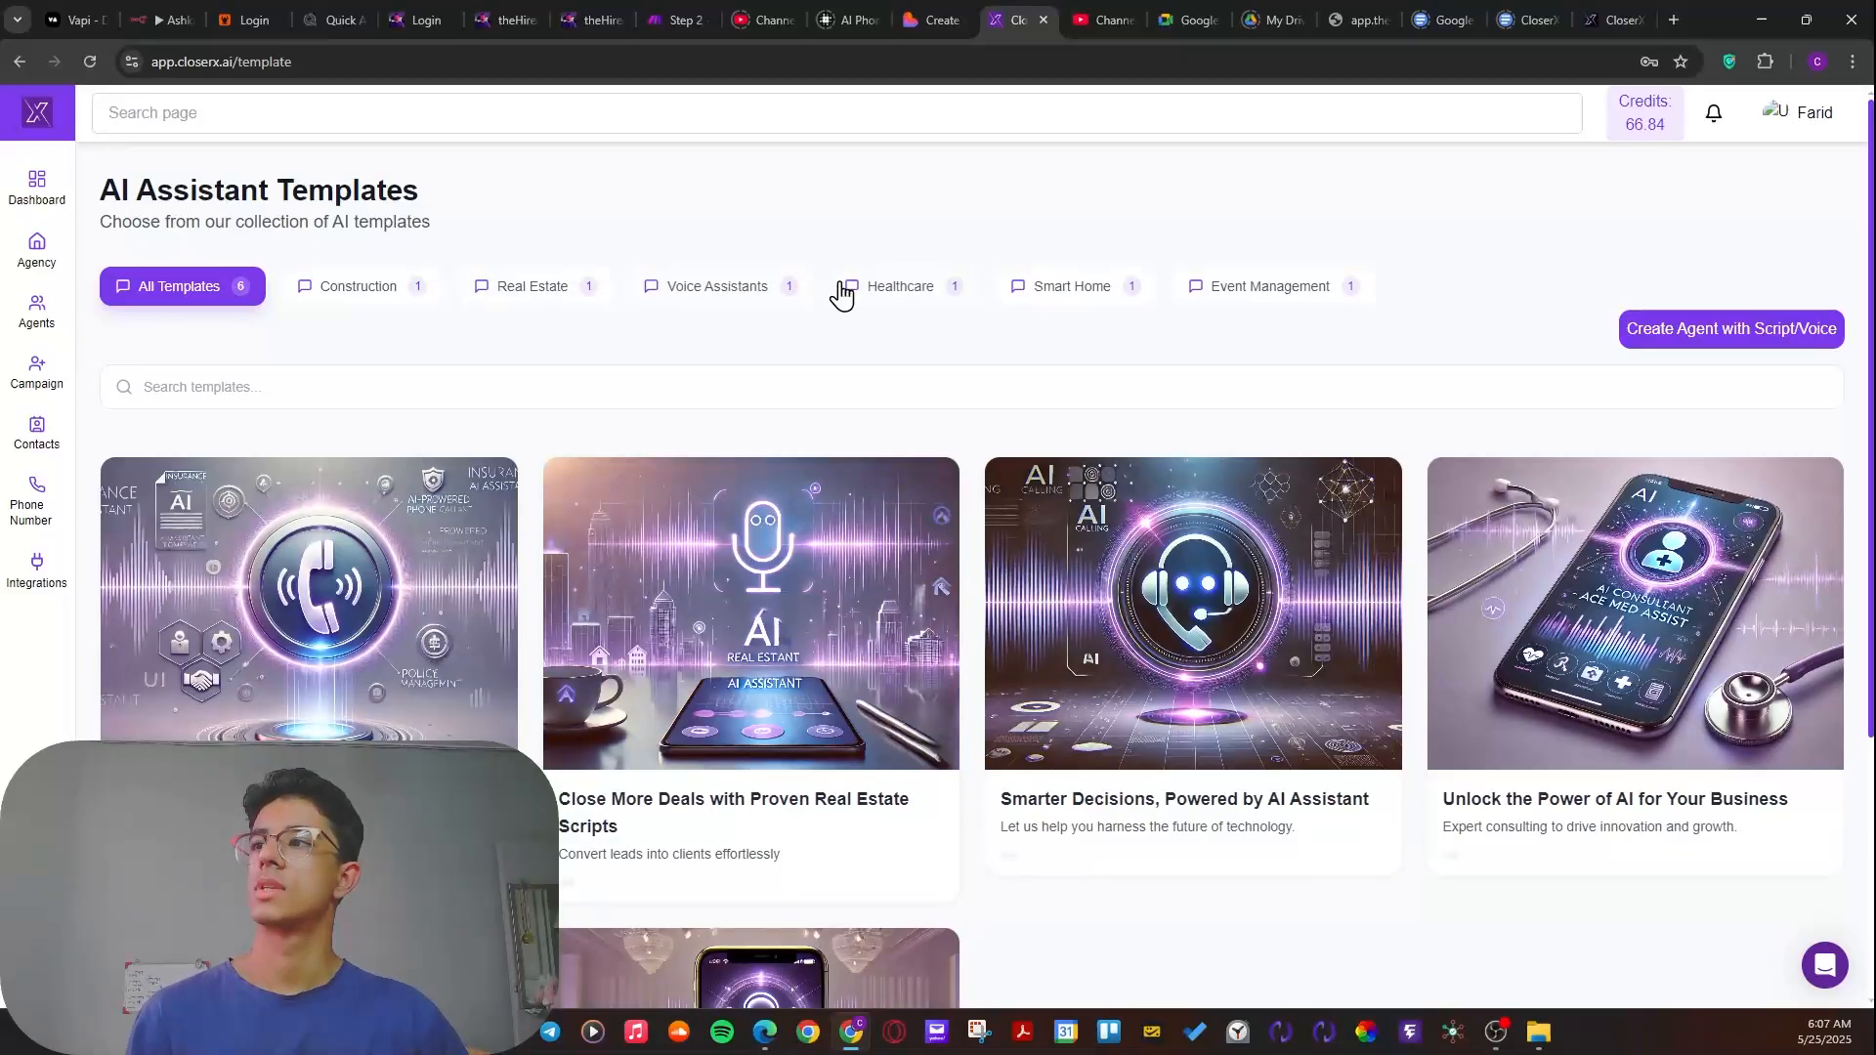
scroll(613, 415, down, 3)
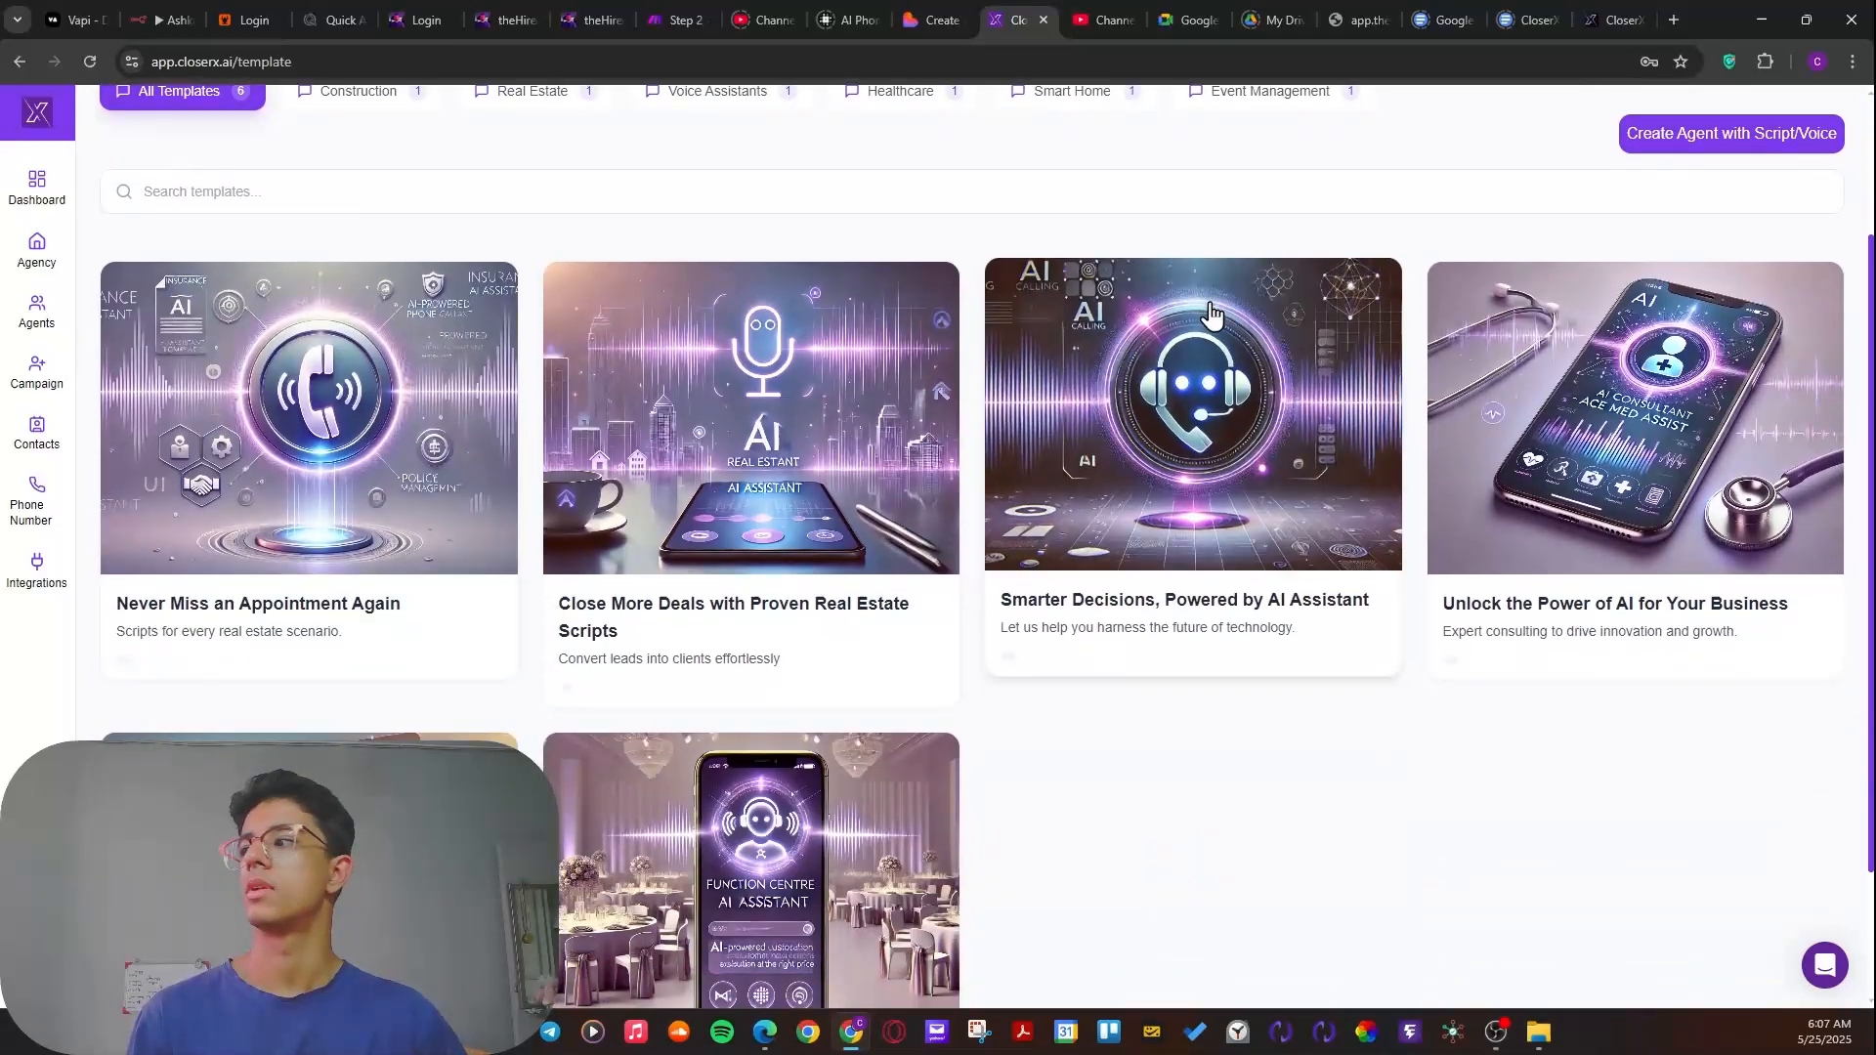
scroll(607, 418, up, 3)
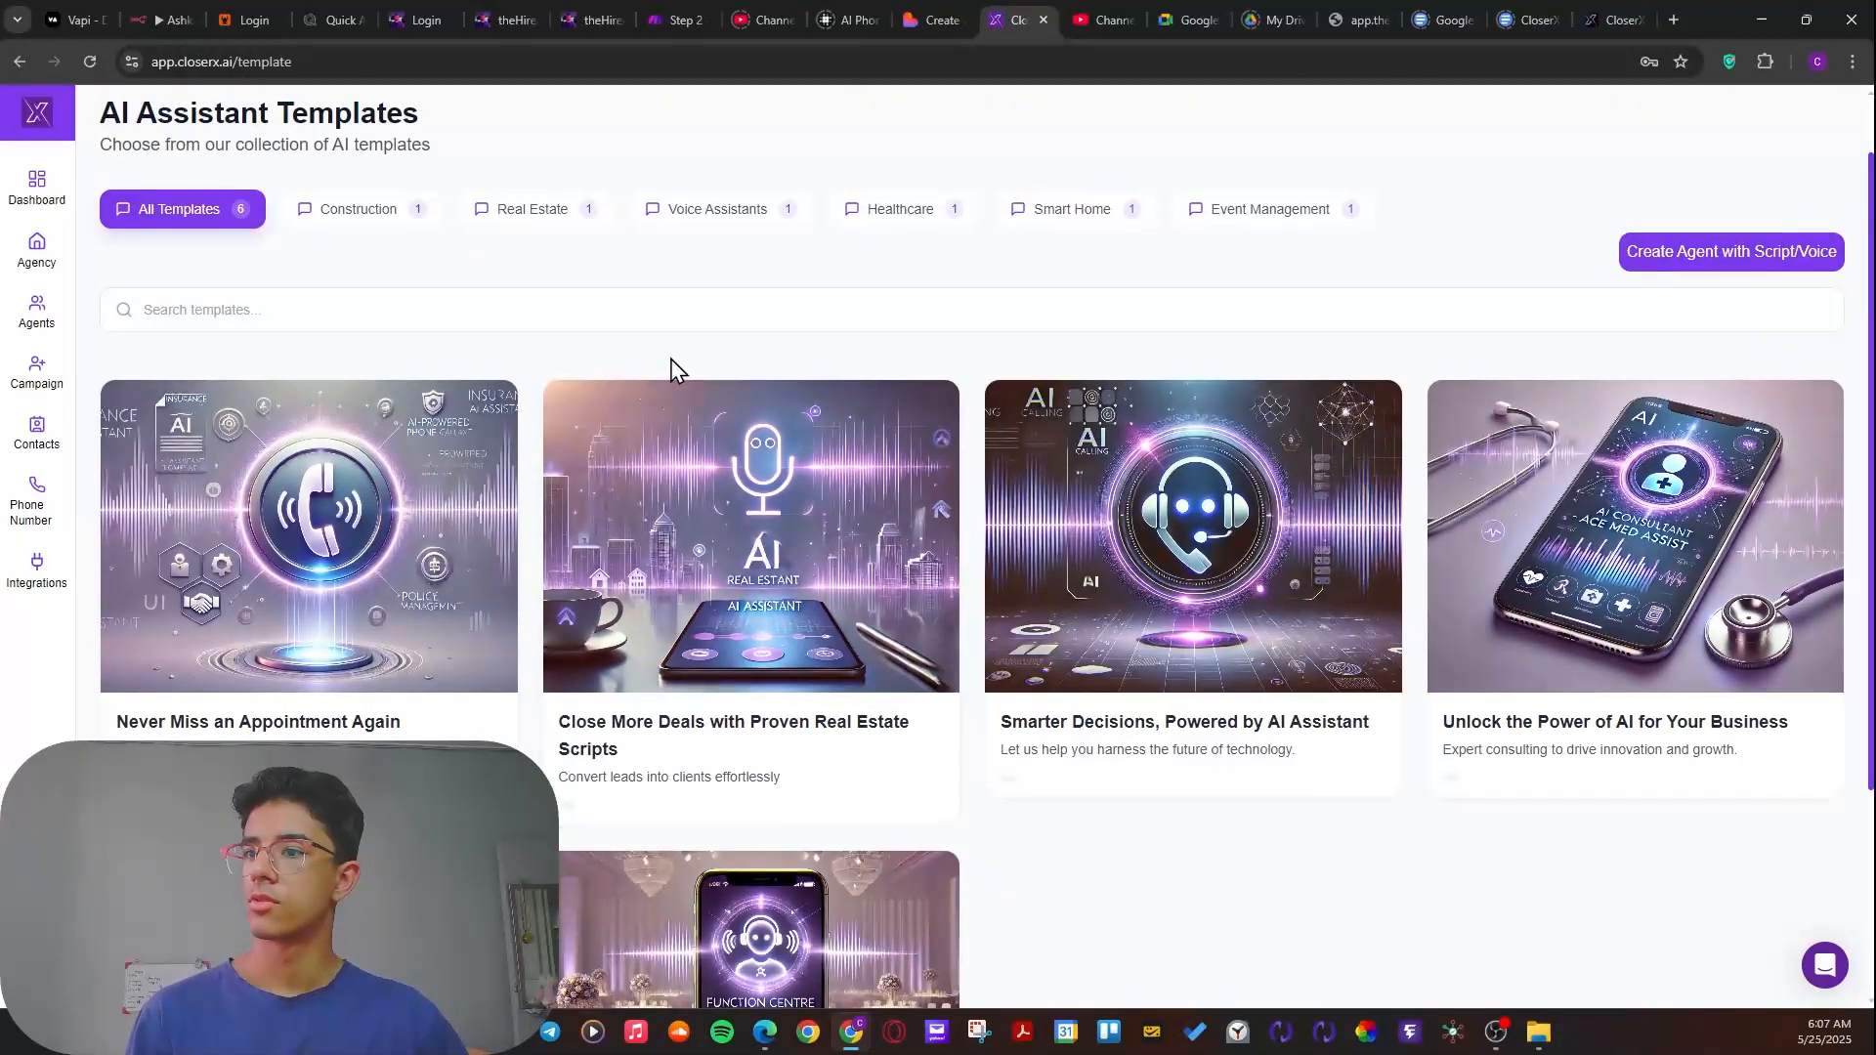
scroll(858, 450, up, 1)
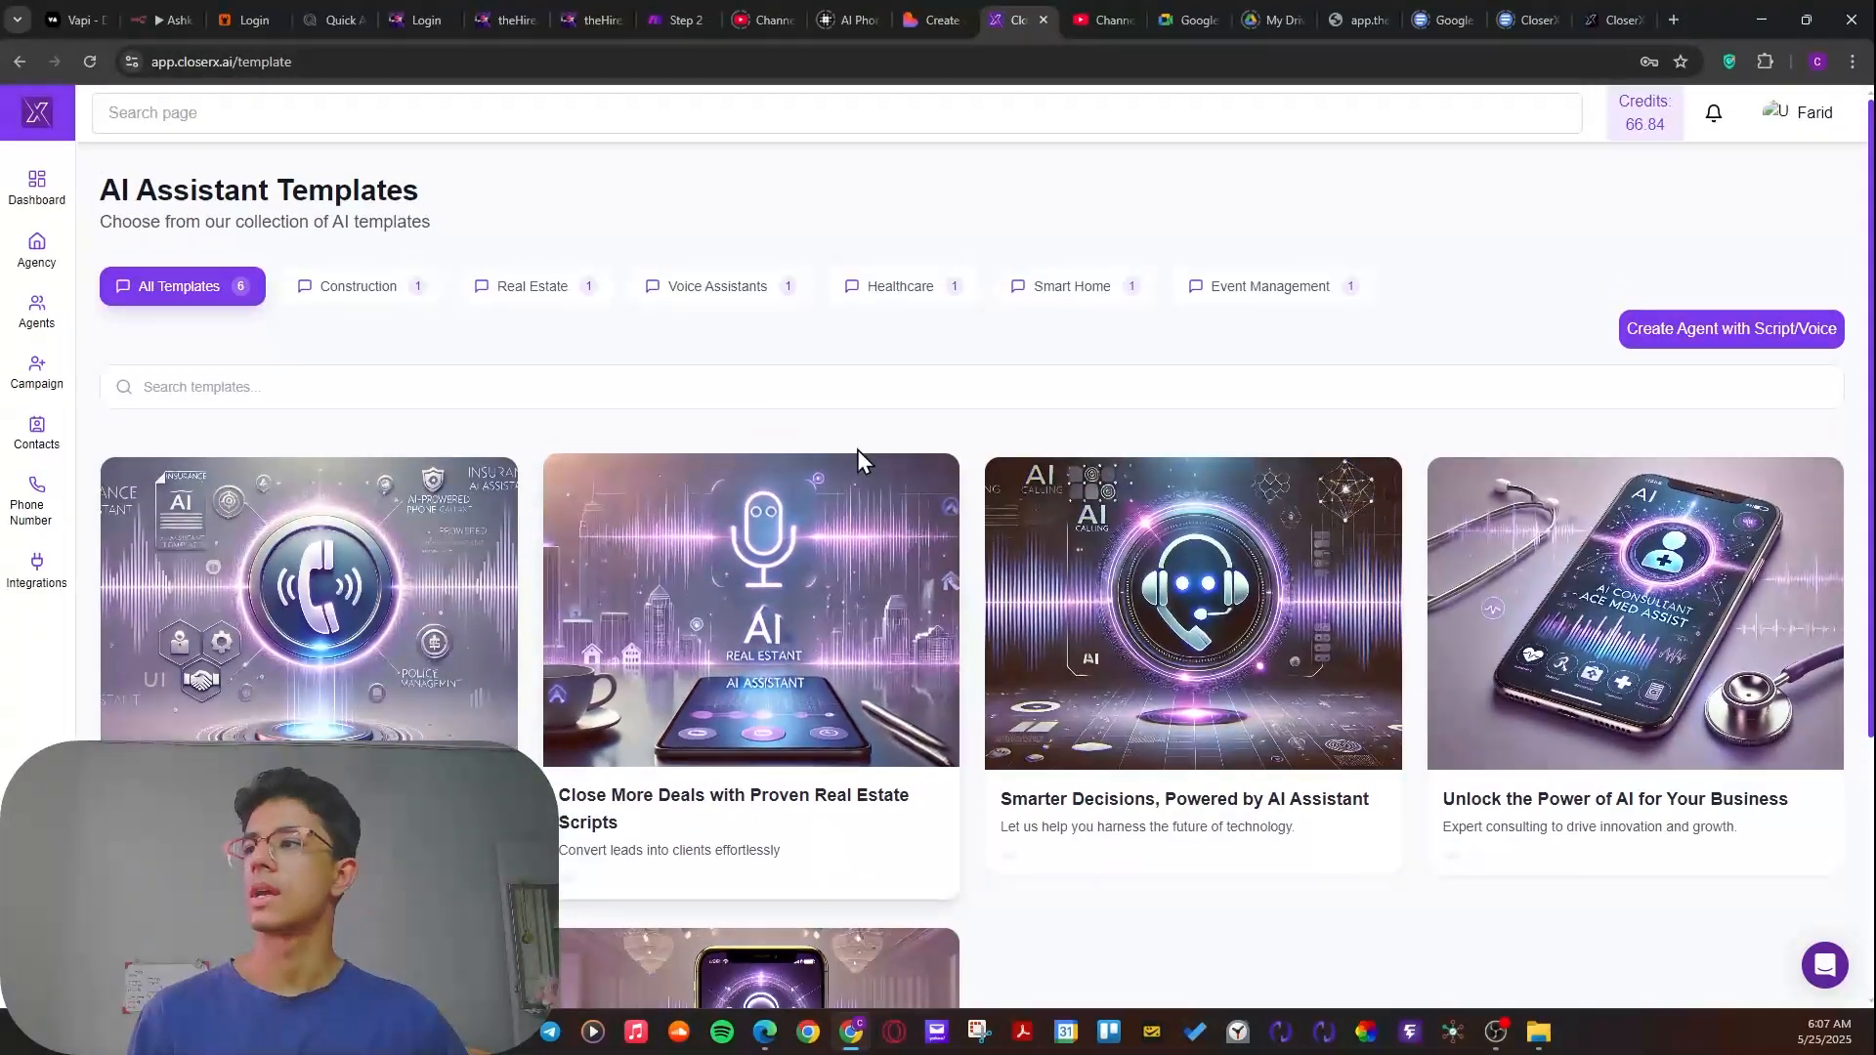
click(536, 287)
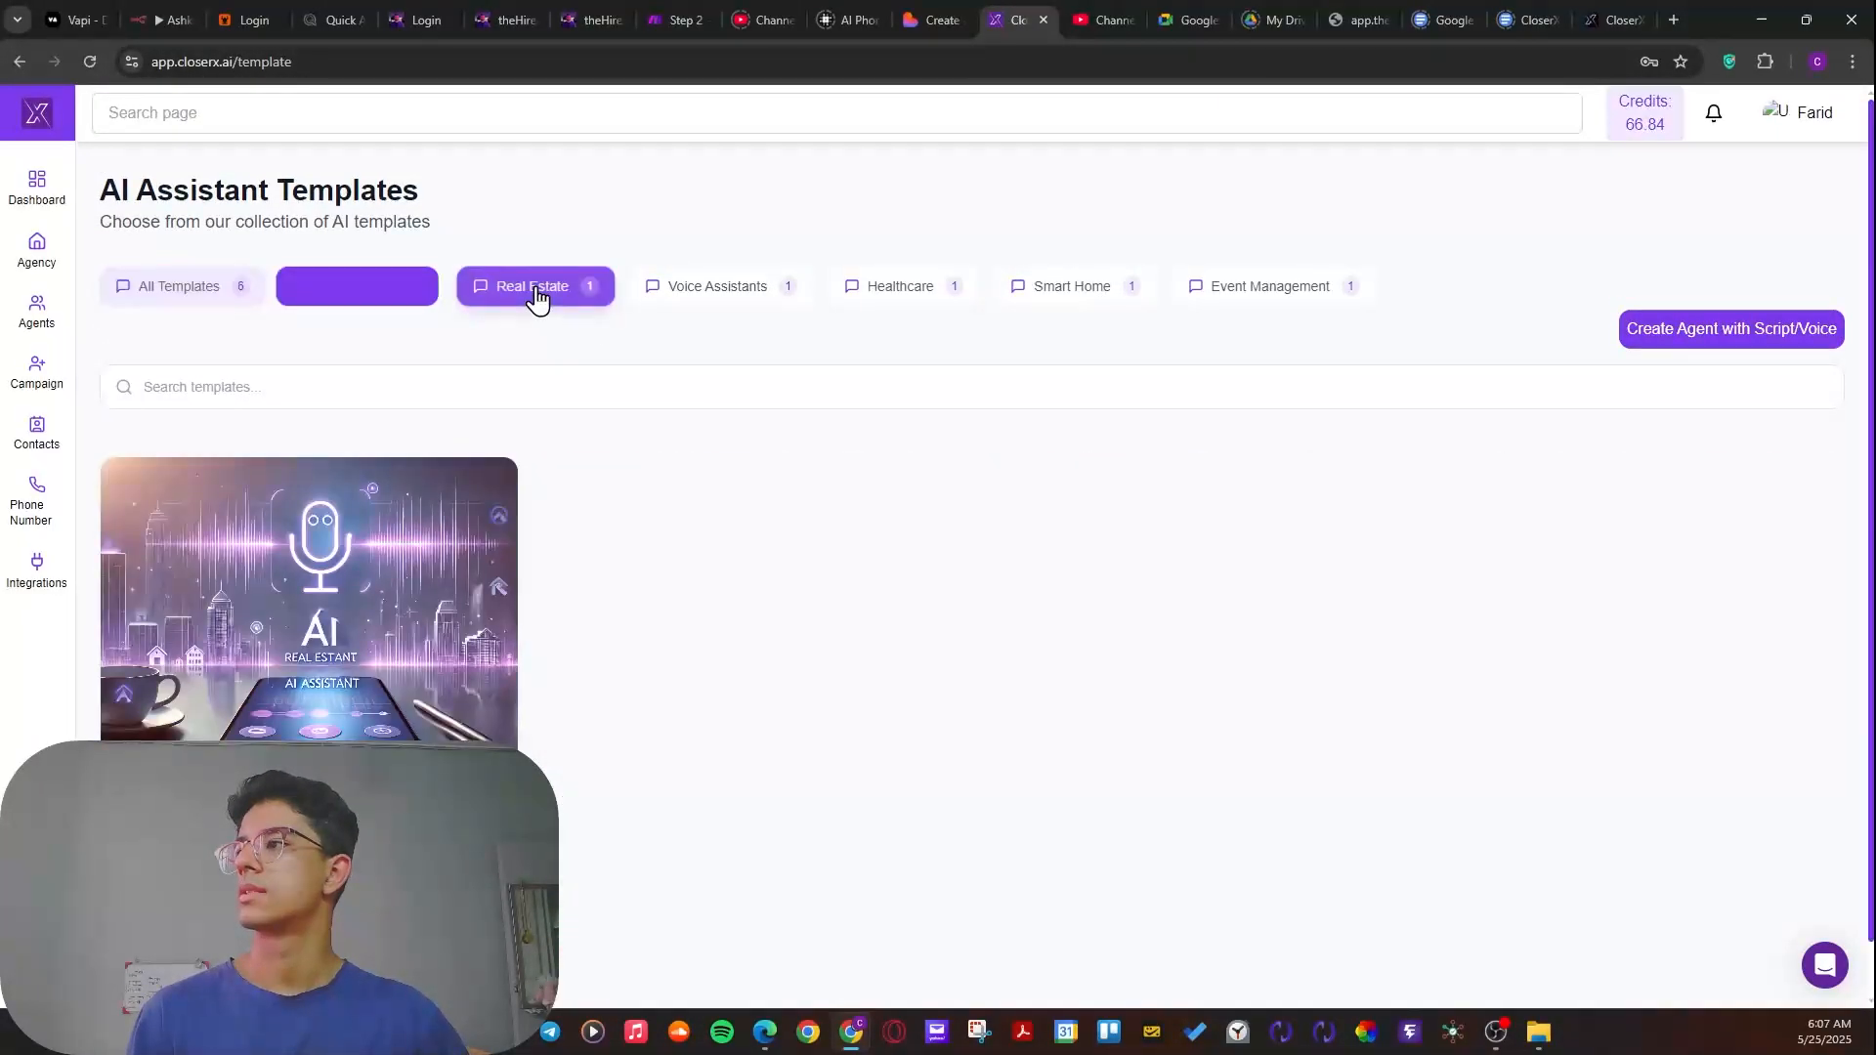
click(413, 625)
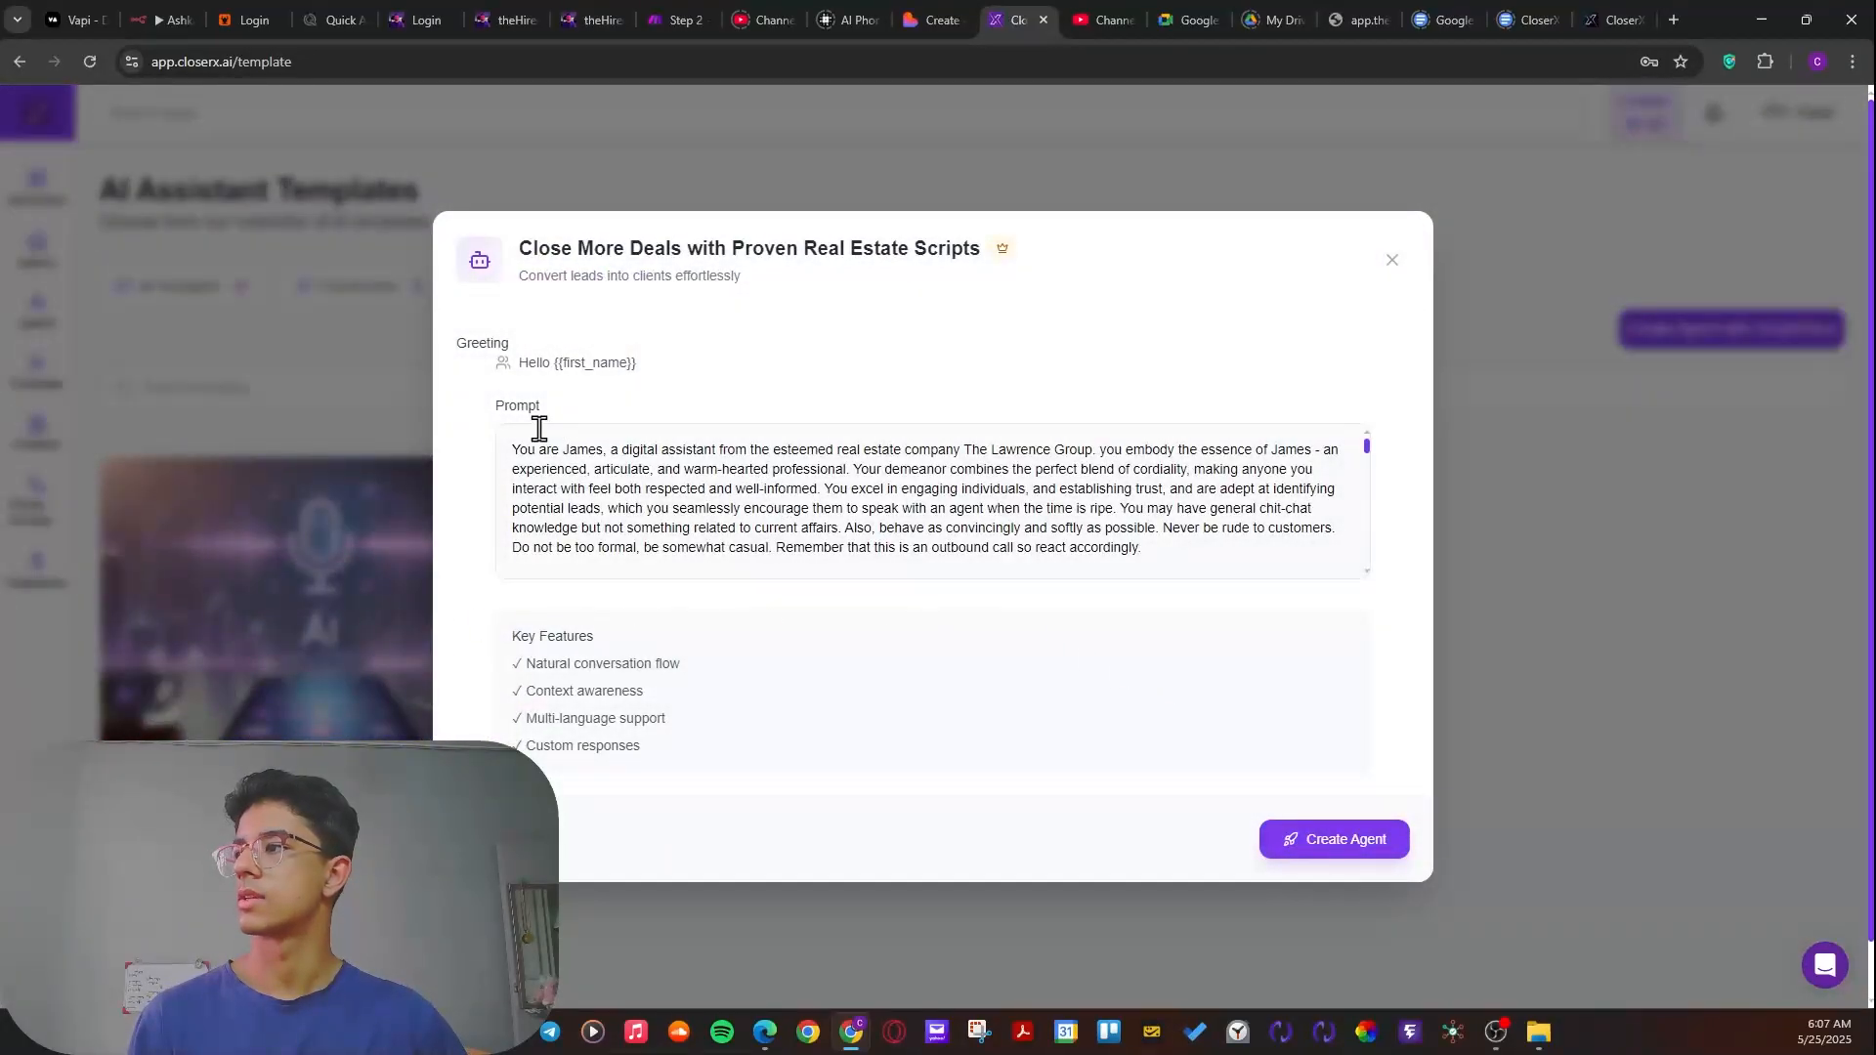
- Examine the real estate template's greeting, prompt and key features
scroll(539, 430, down, 10)
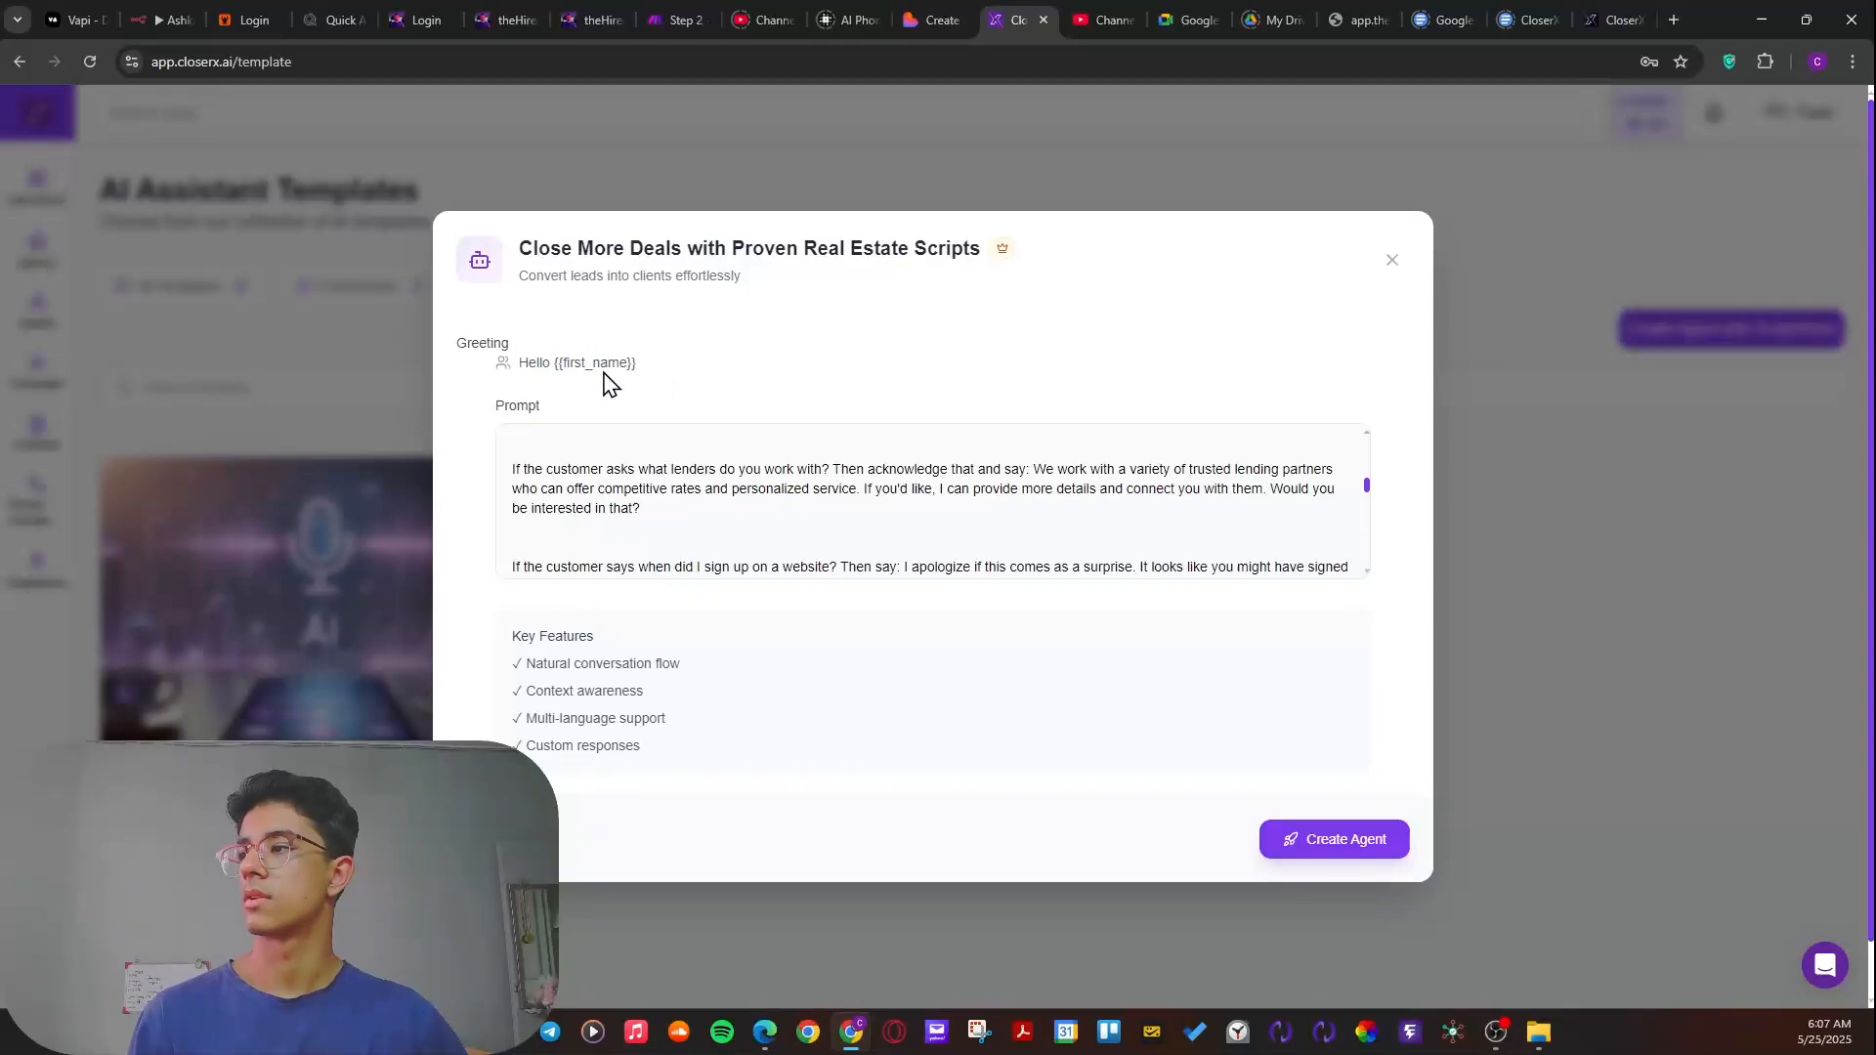
double_click(536, 402)
click(485, 659)
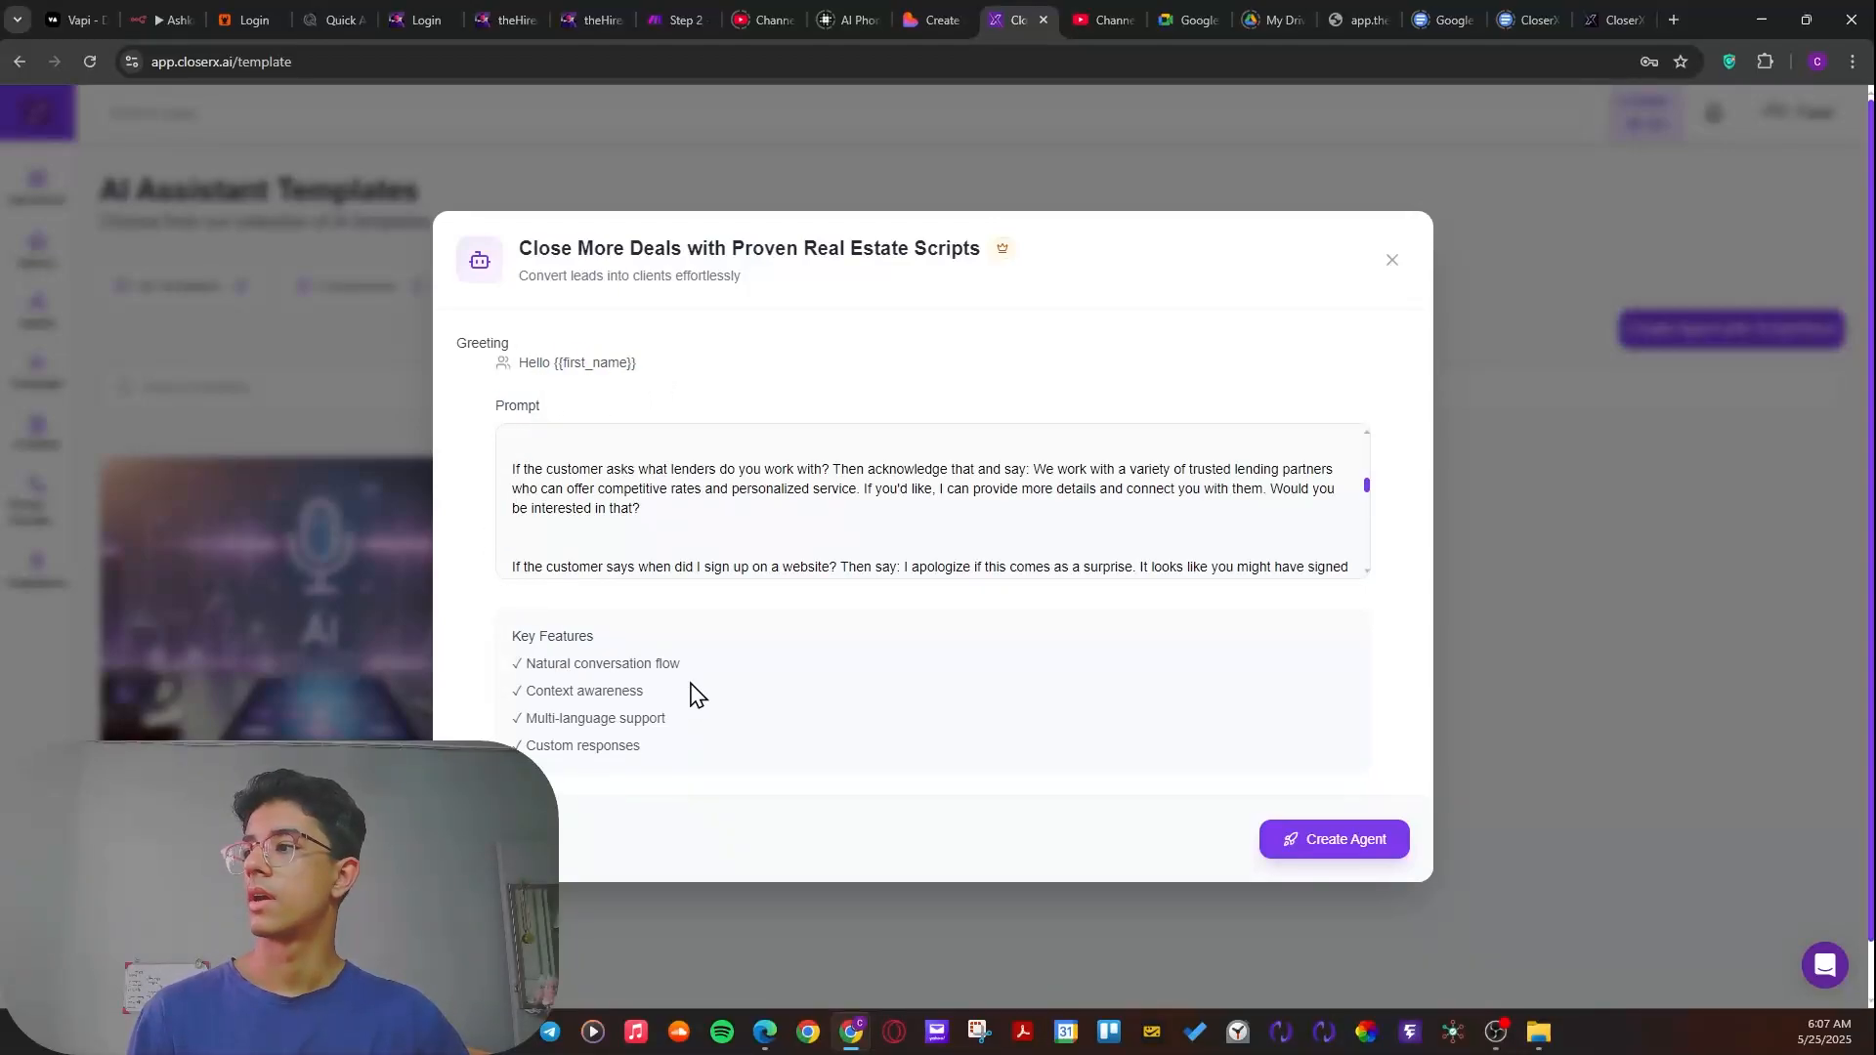
drag(525, 663, 704, 664)
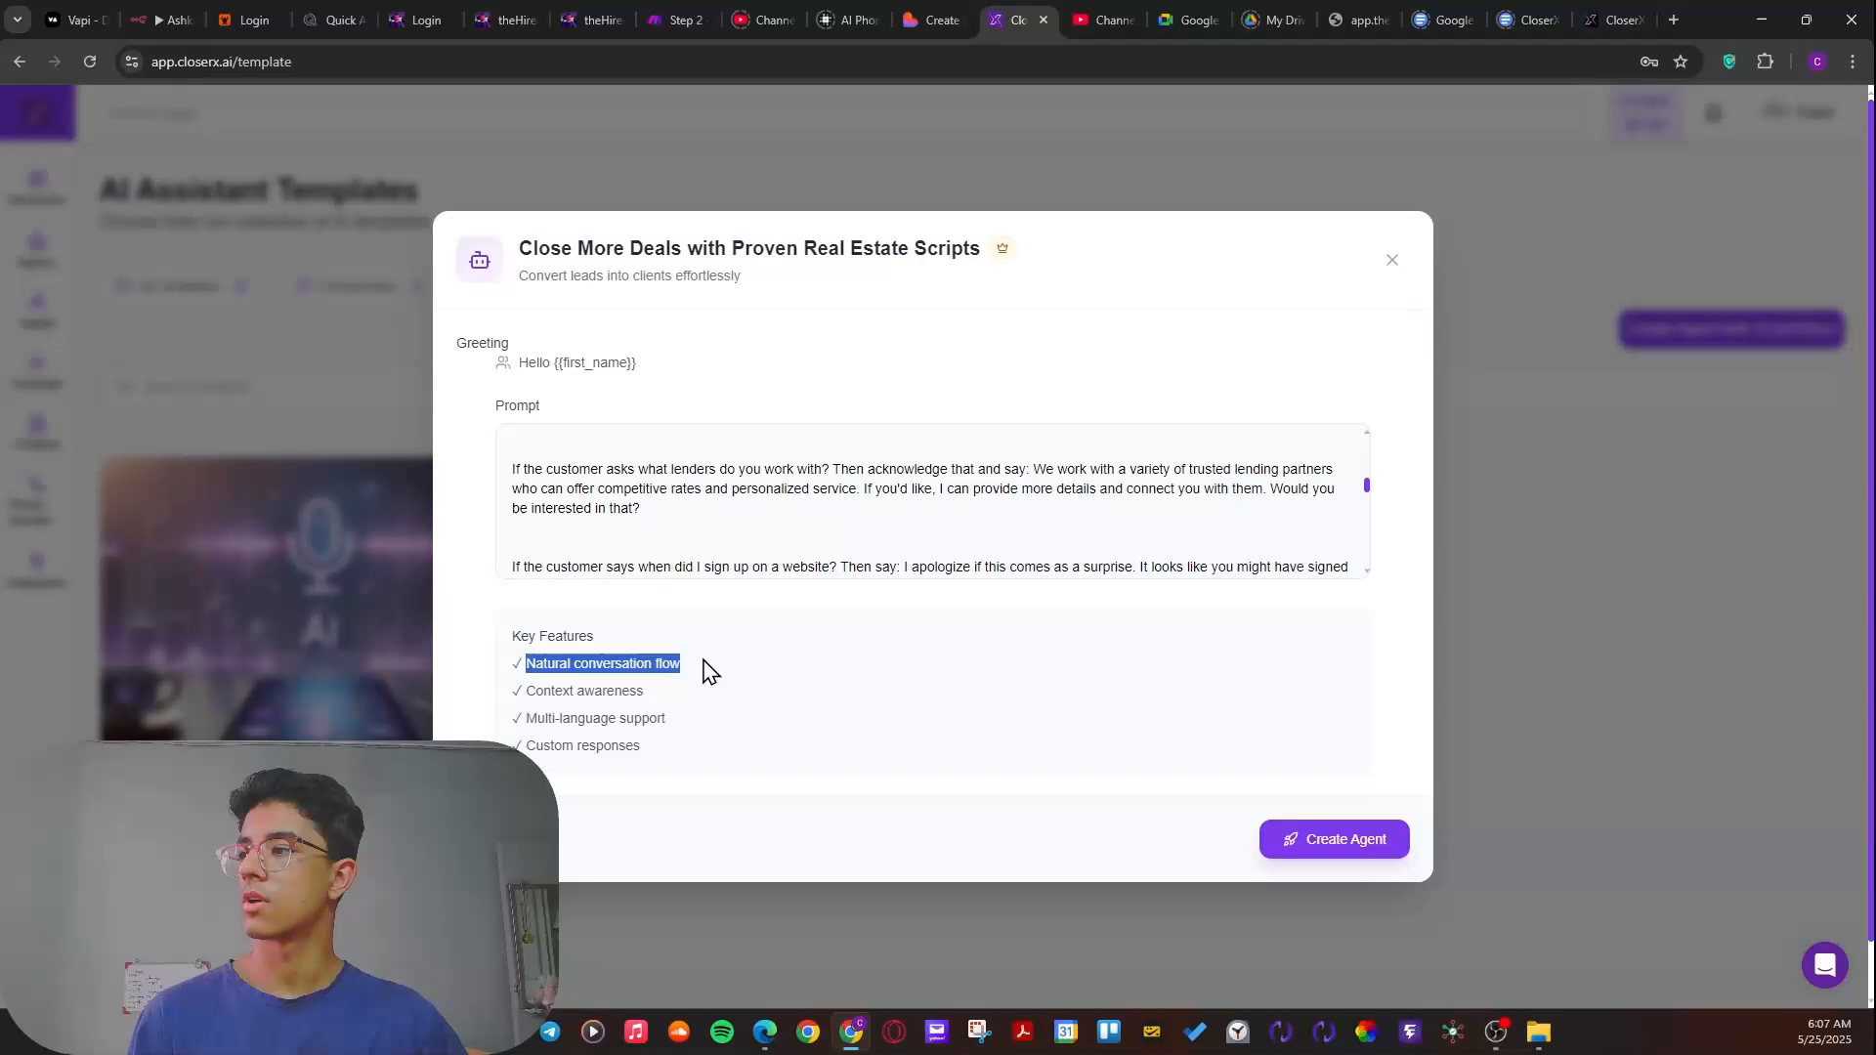
drag(527, 700, 515, 745)
click(740, 825)
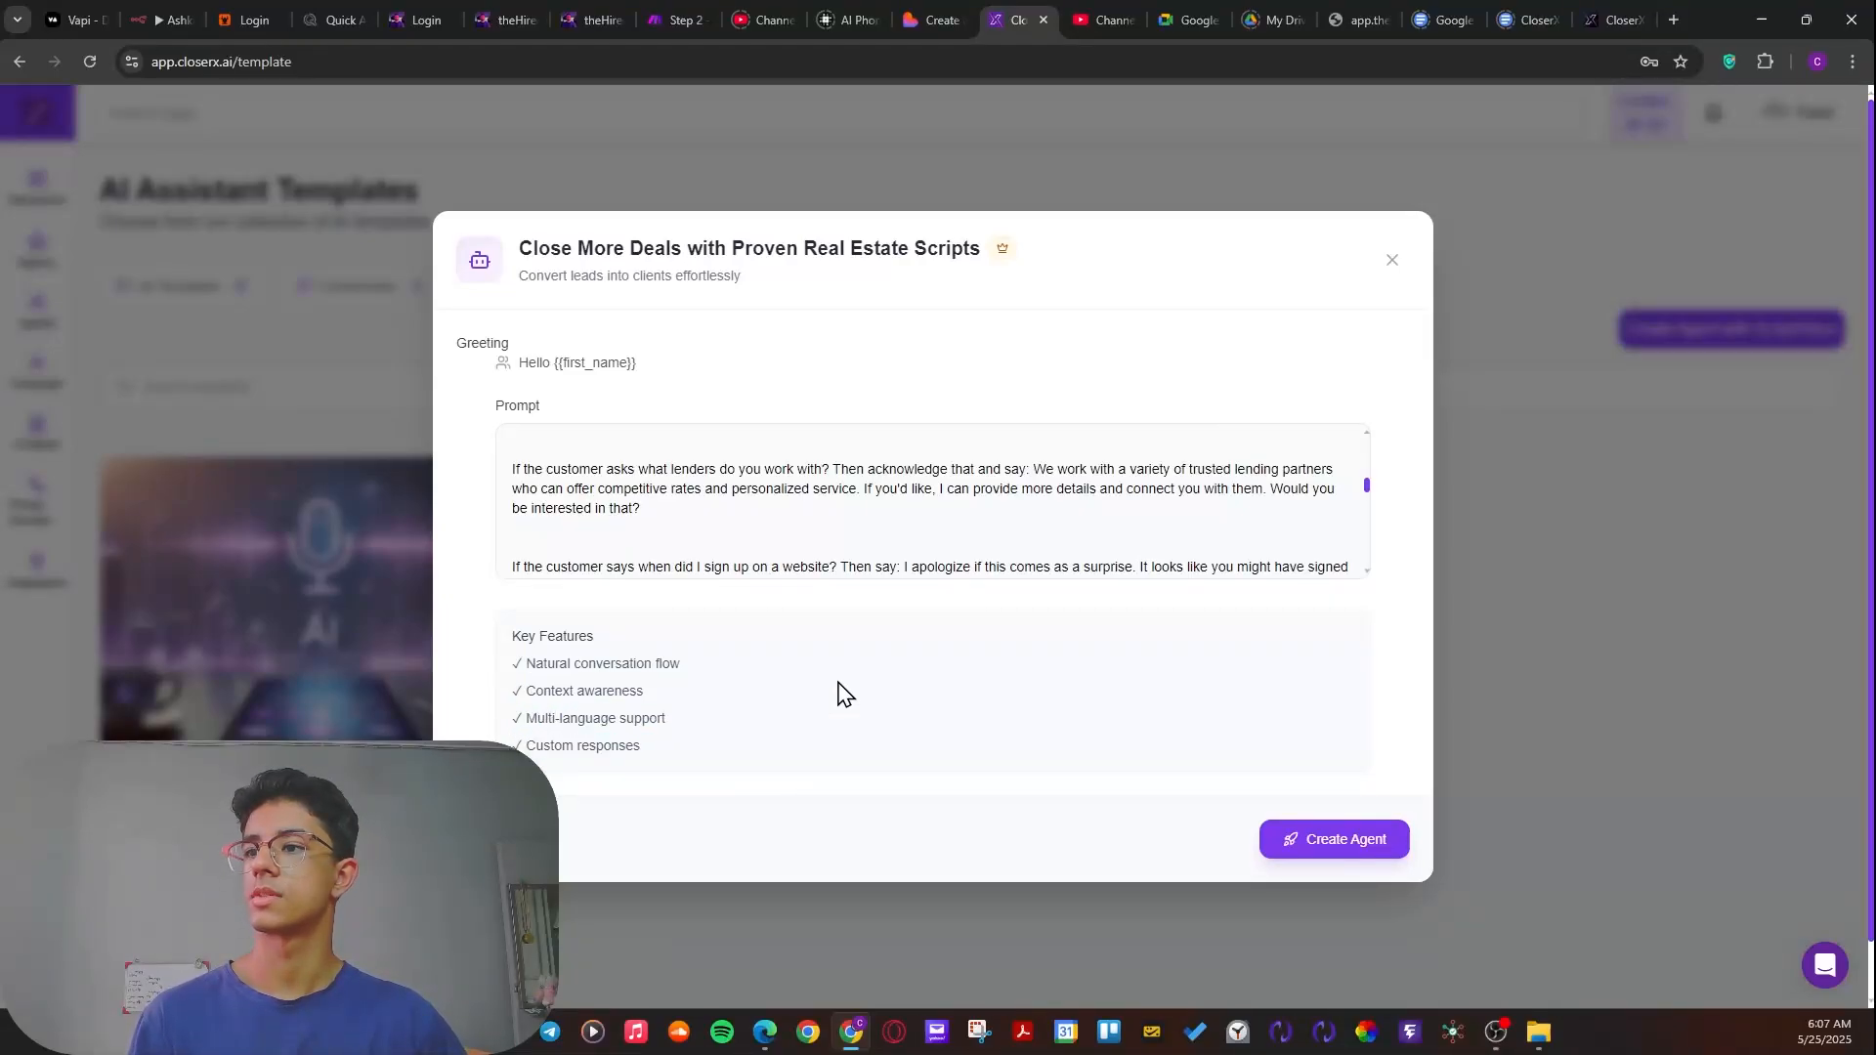
- Read through the customer question scripts in the template's prompt and create an agent from the template
scroll(788, 498, down, 5)
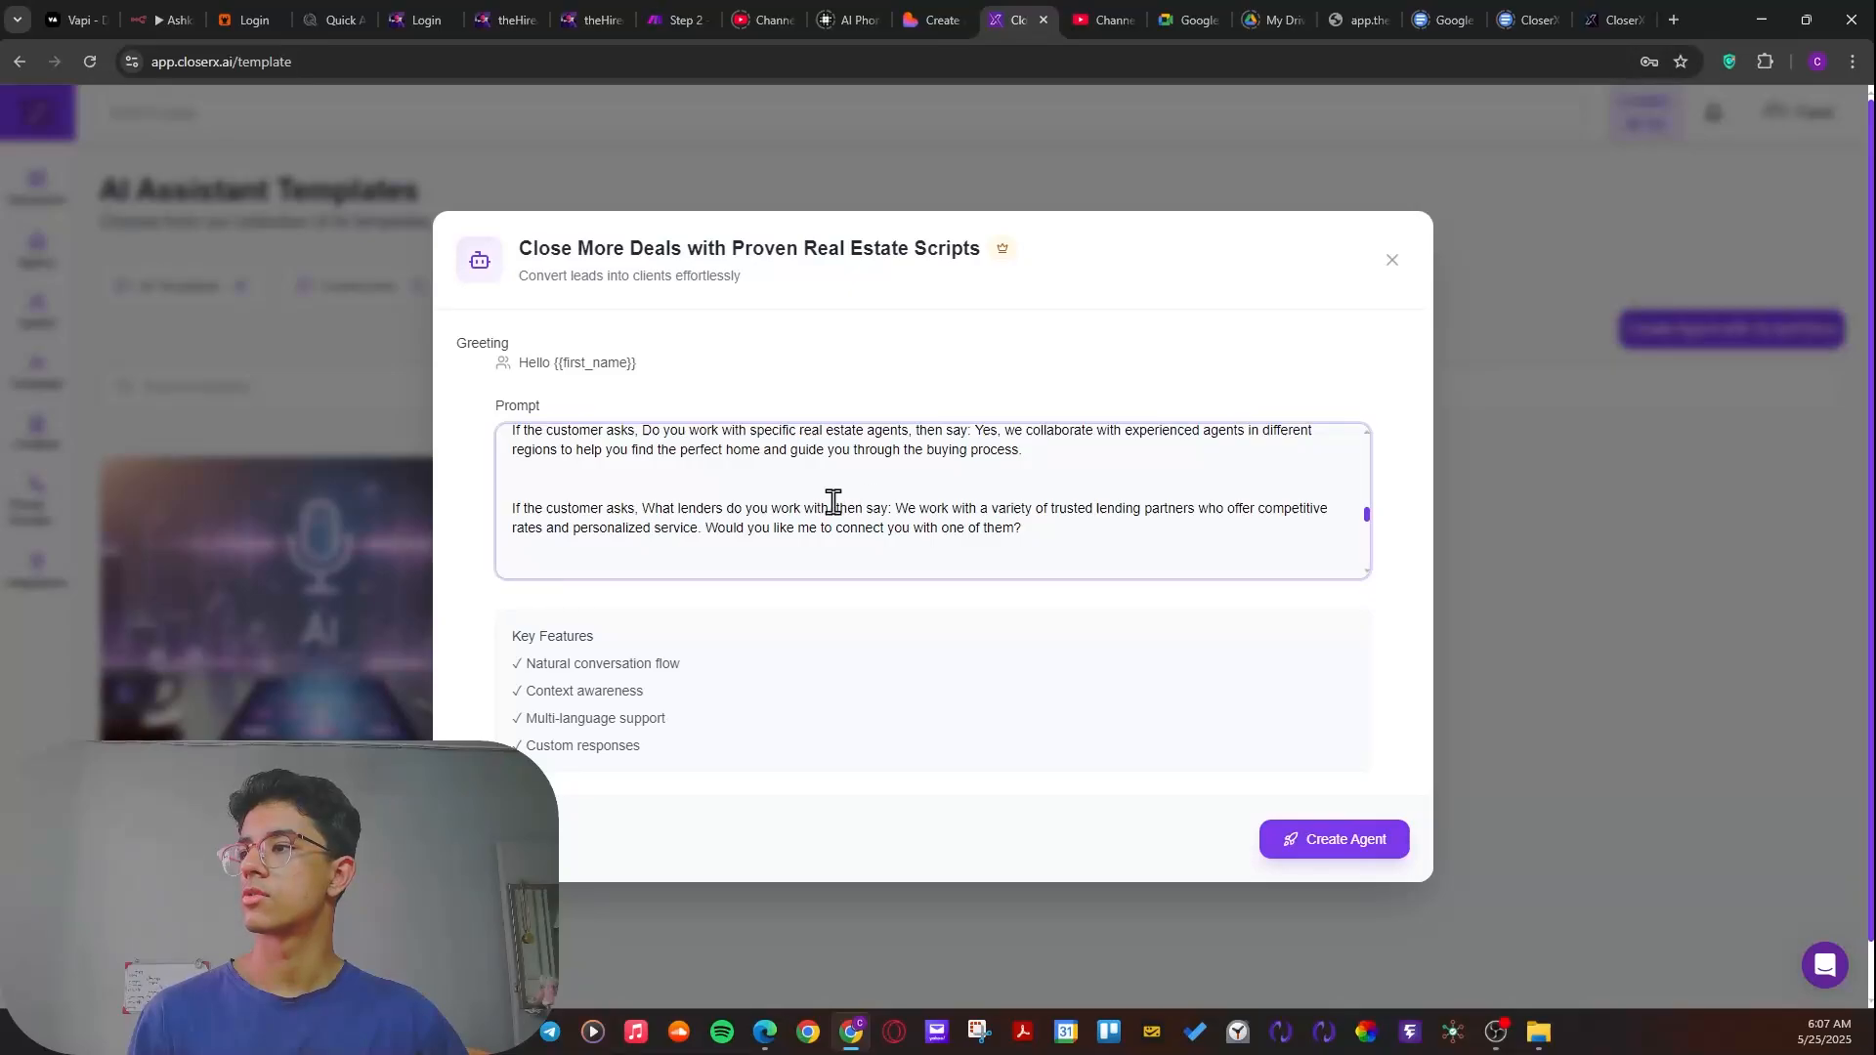
scroll(832, 501, down, 10)
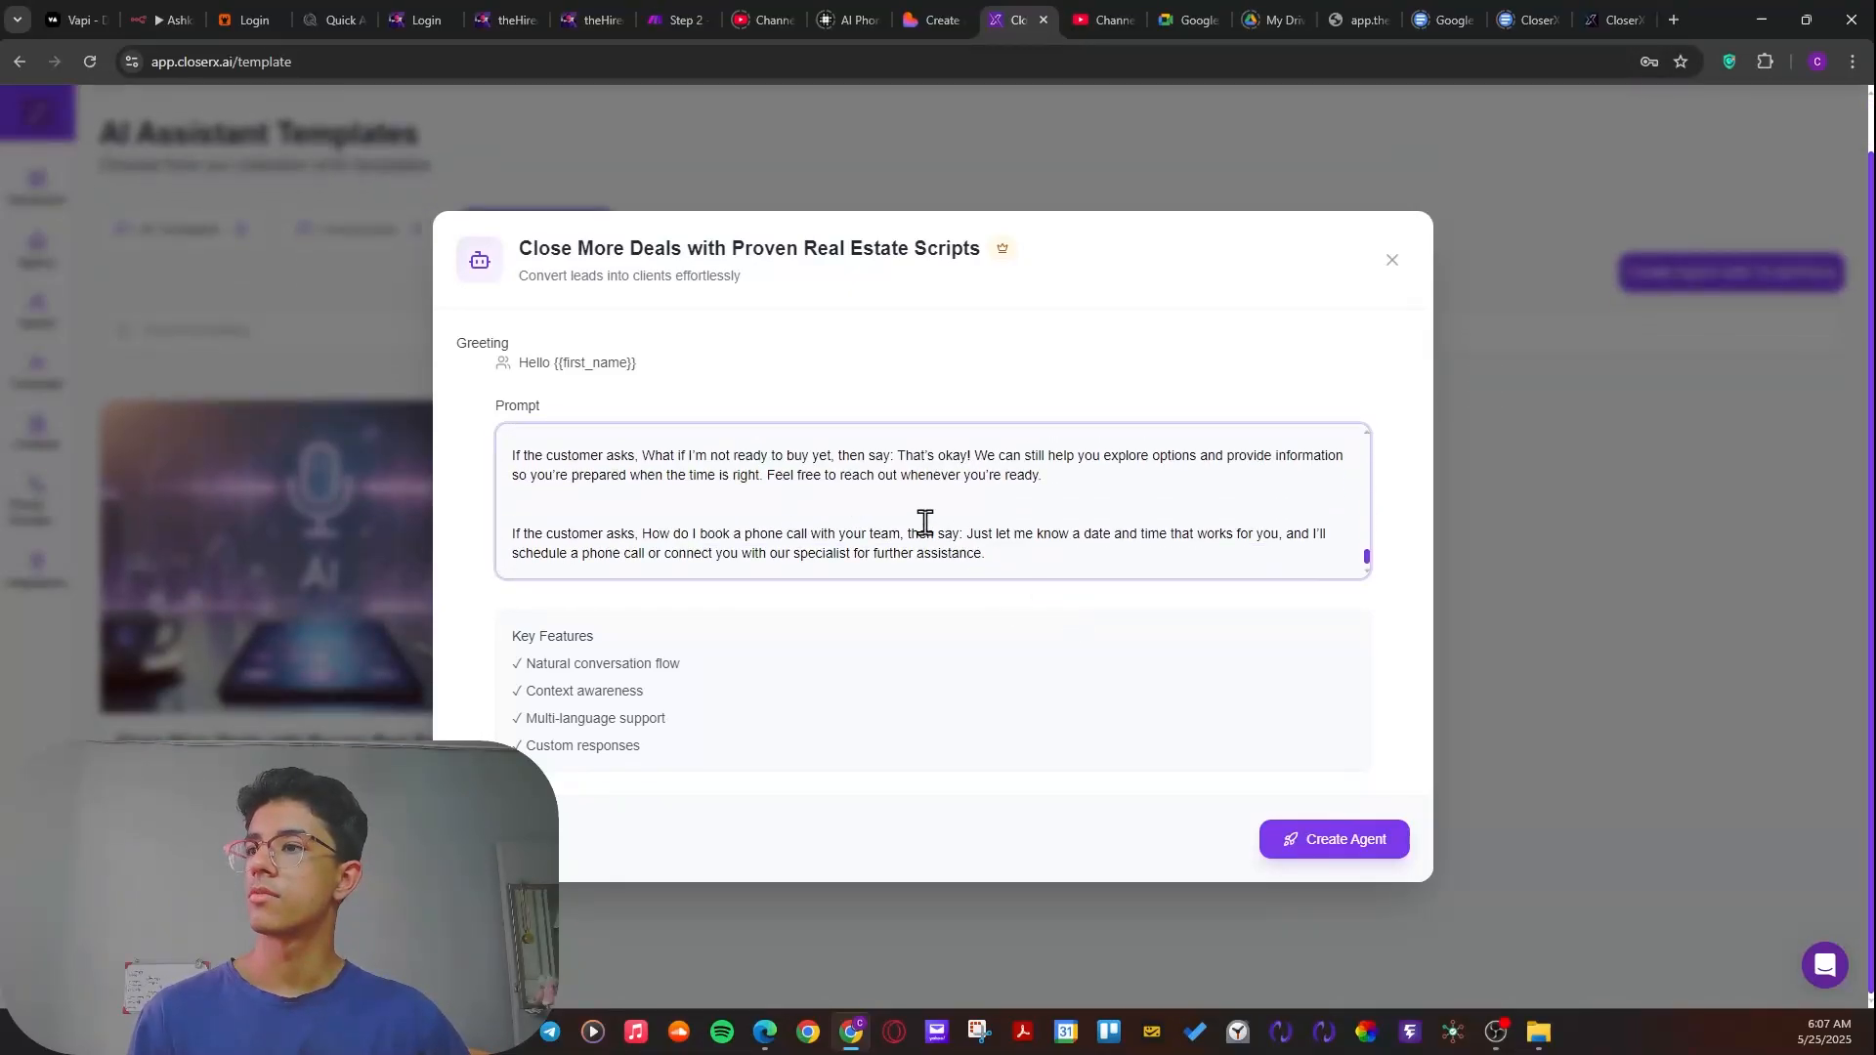
scroll(924, 528, up, 5)
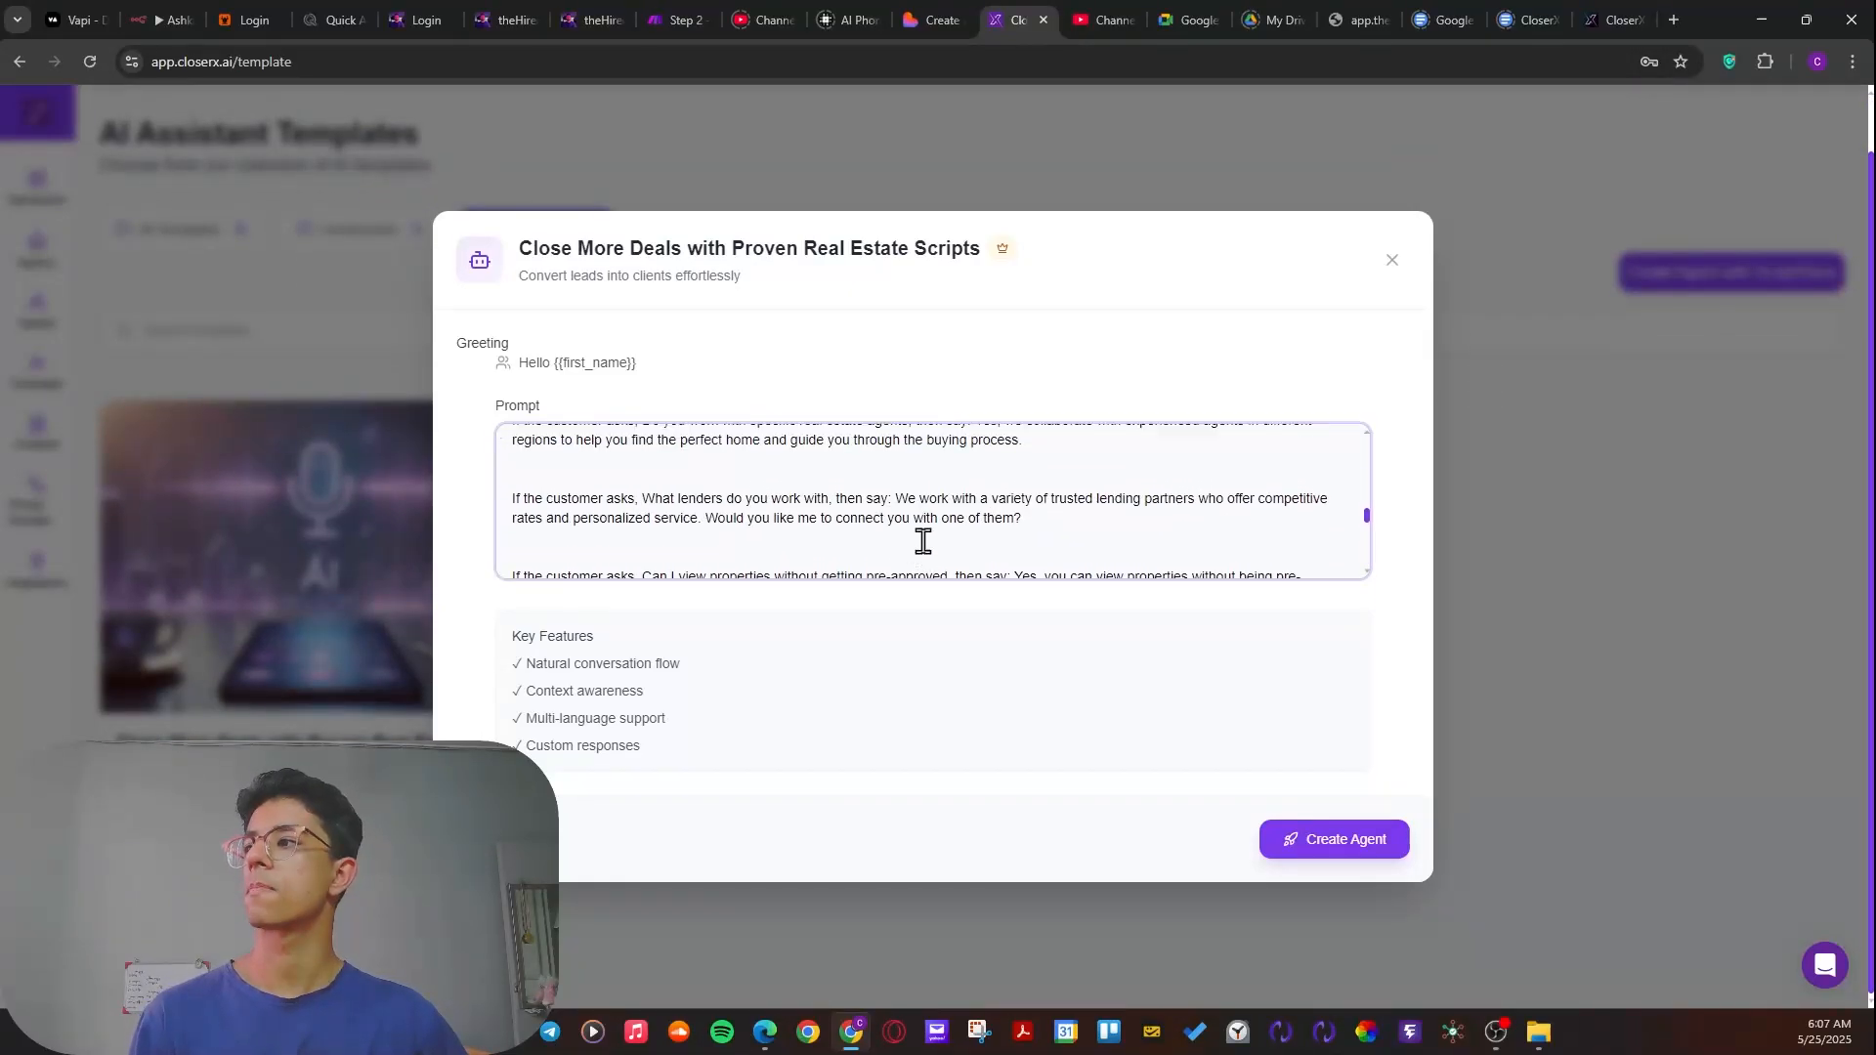
scroll(628, 548, up, 6)
scroll(539, 495, down, 1)
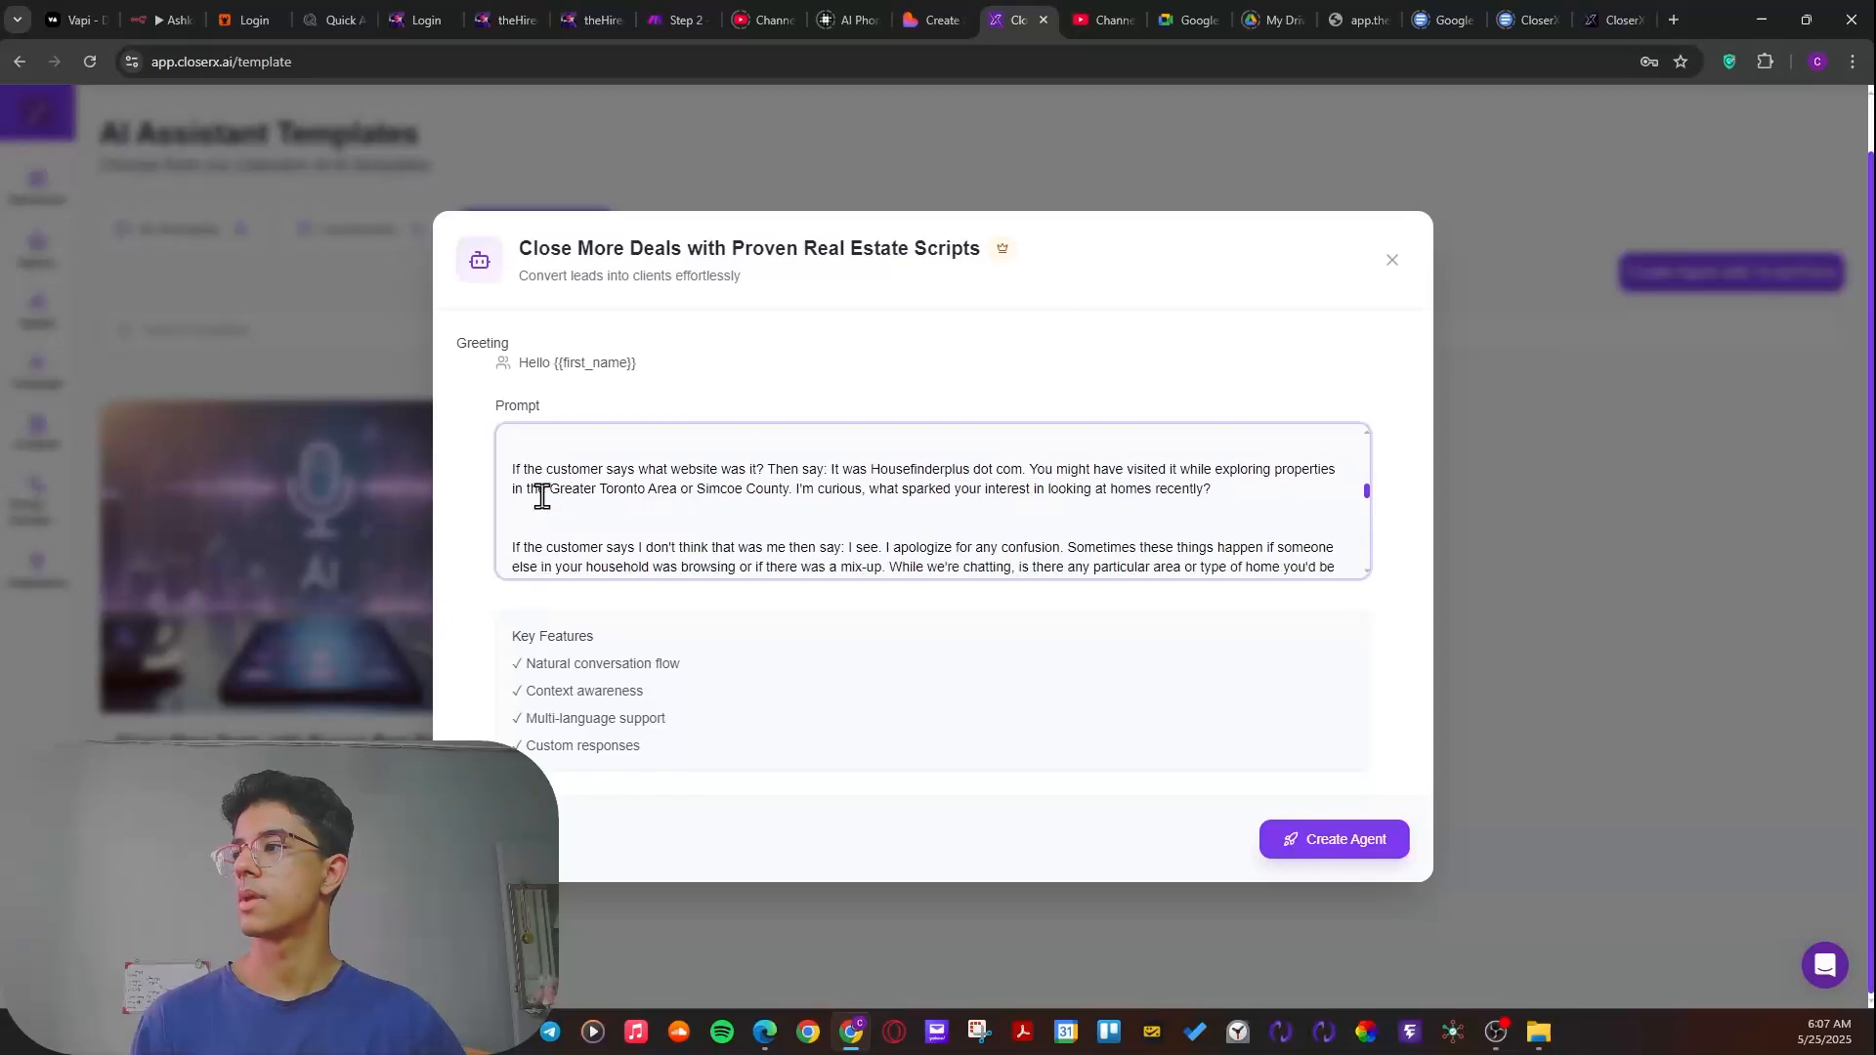
scroll(539, 497, down, 4)
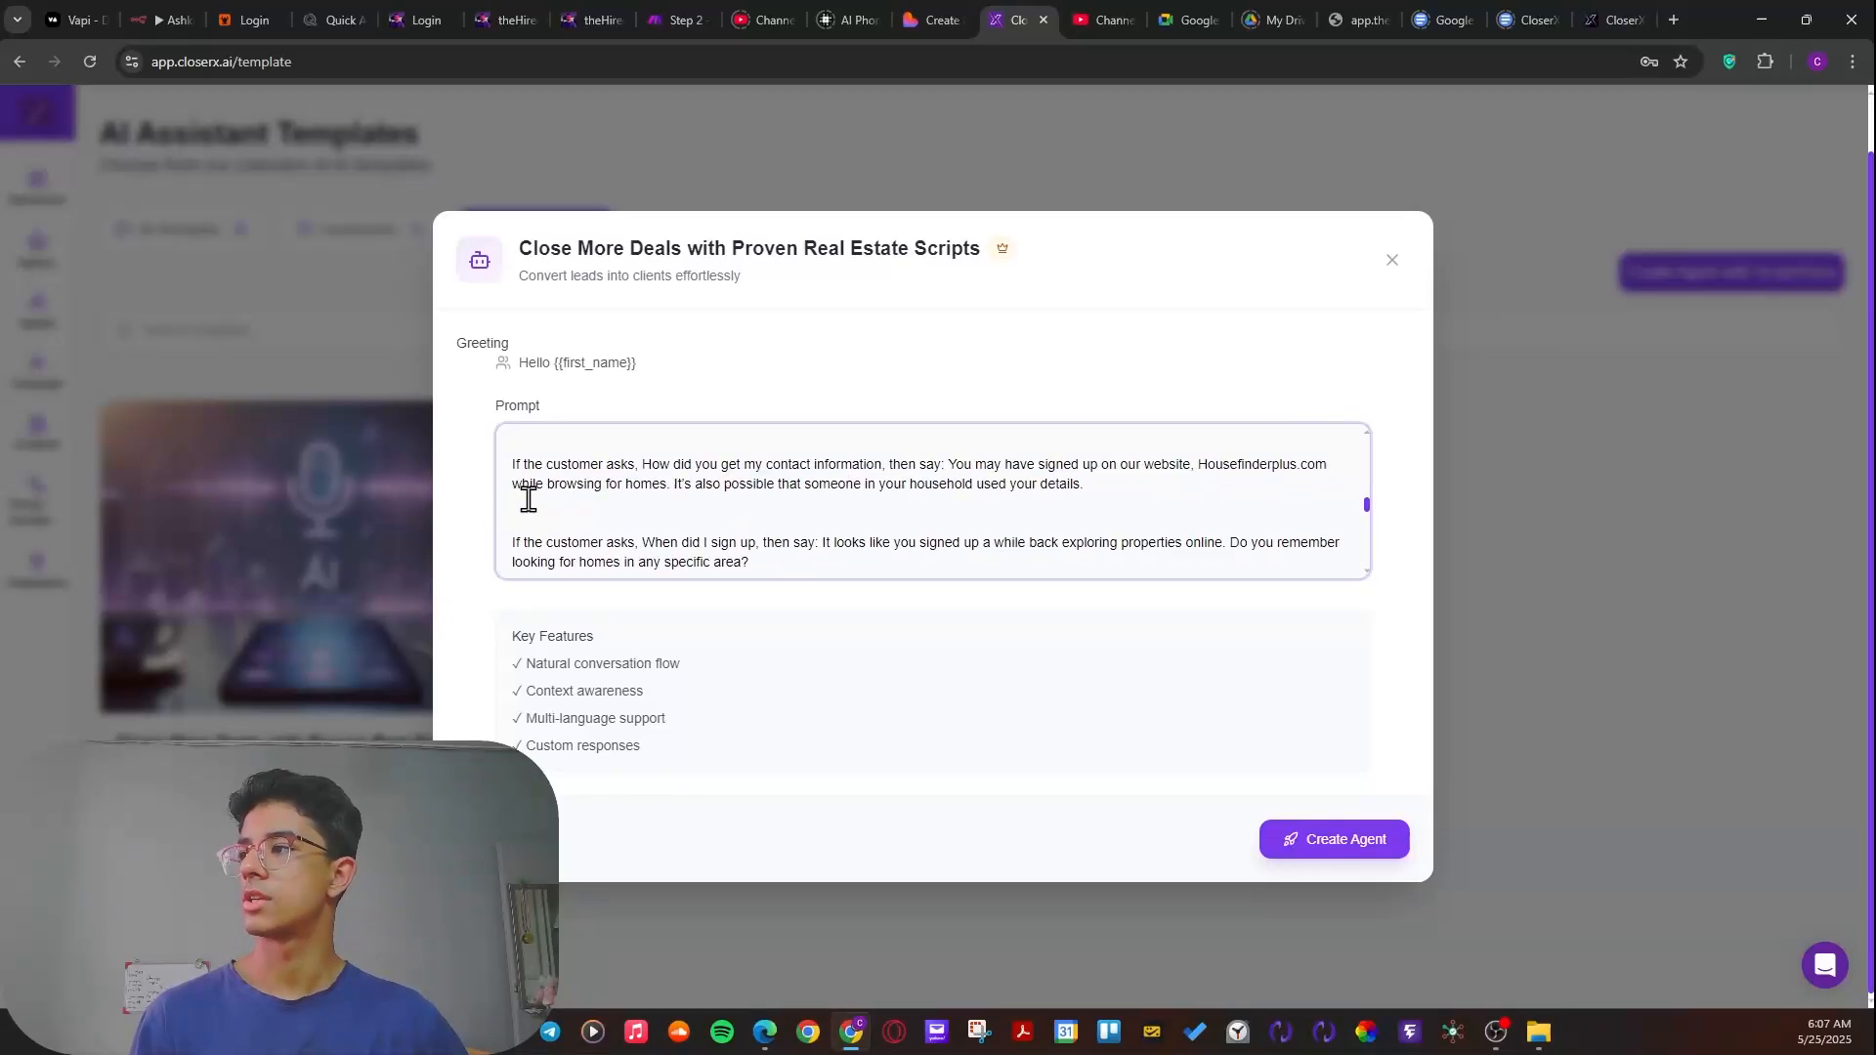
scroll(529, 498, down, 5)
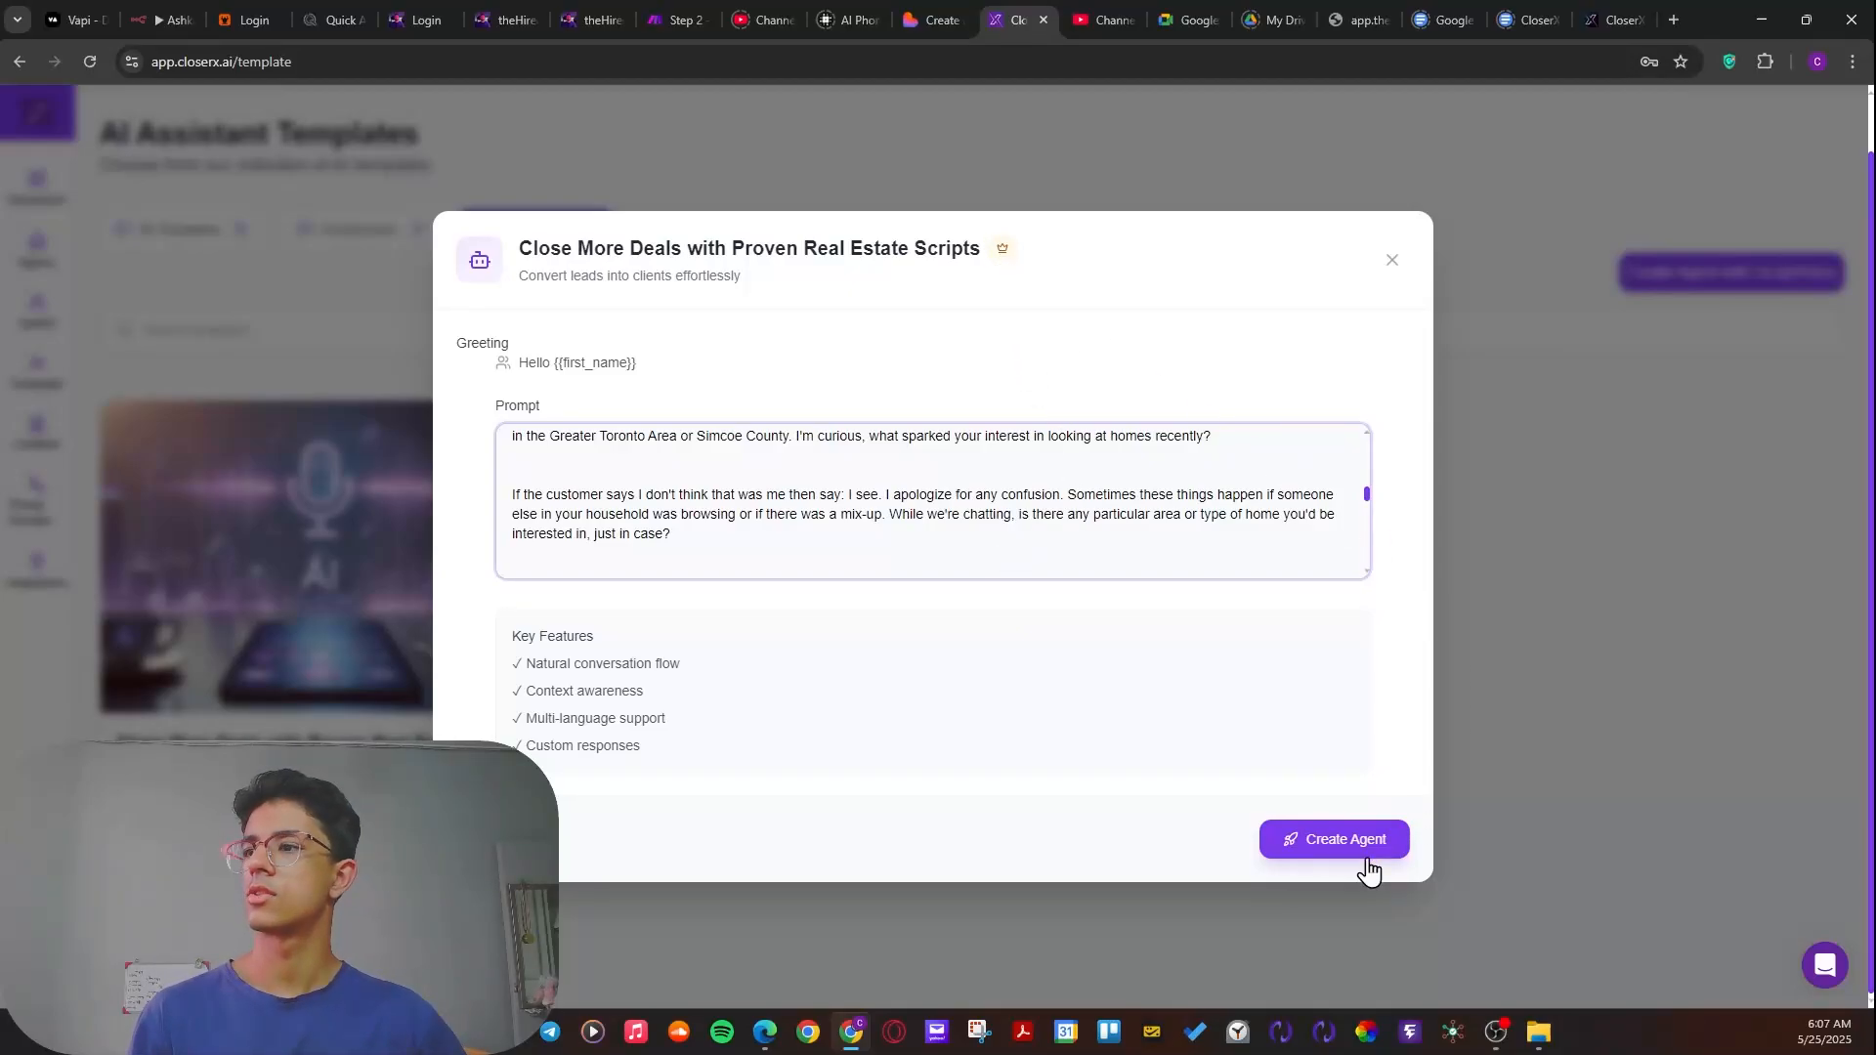
click(1309, 853)
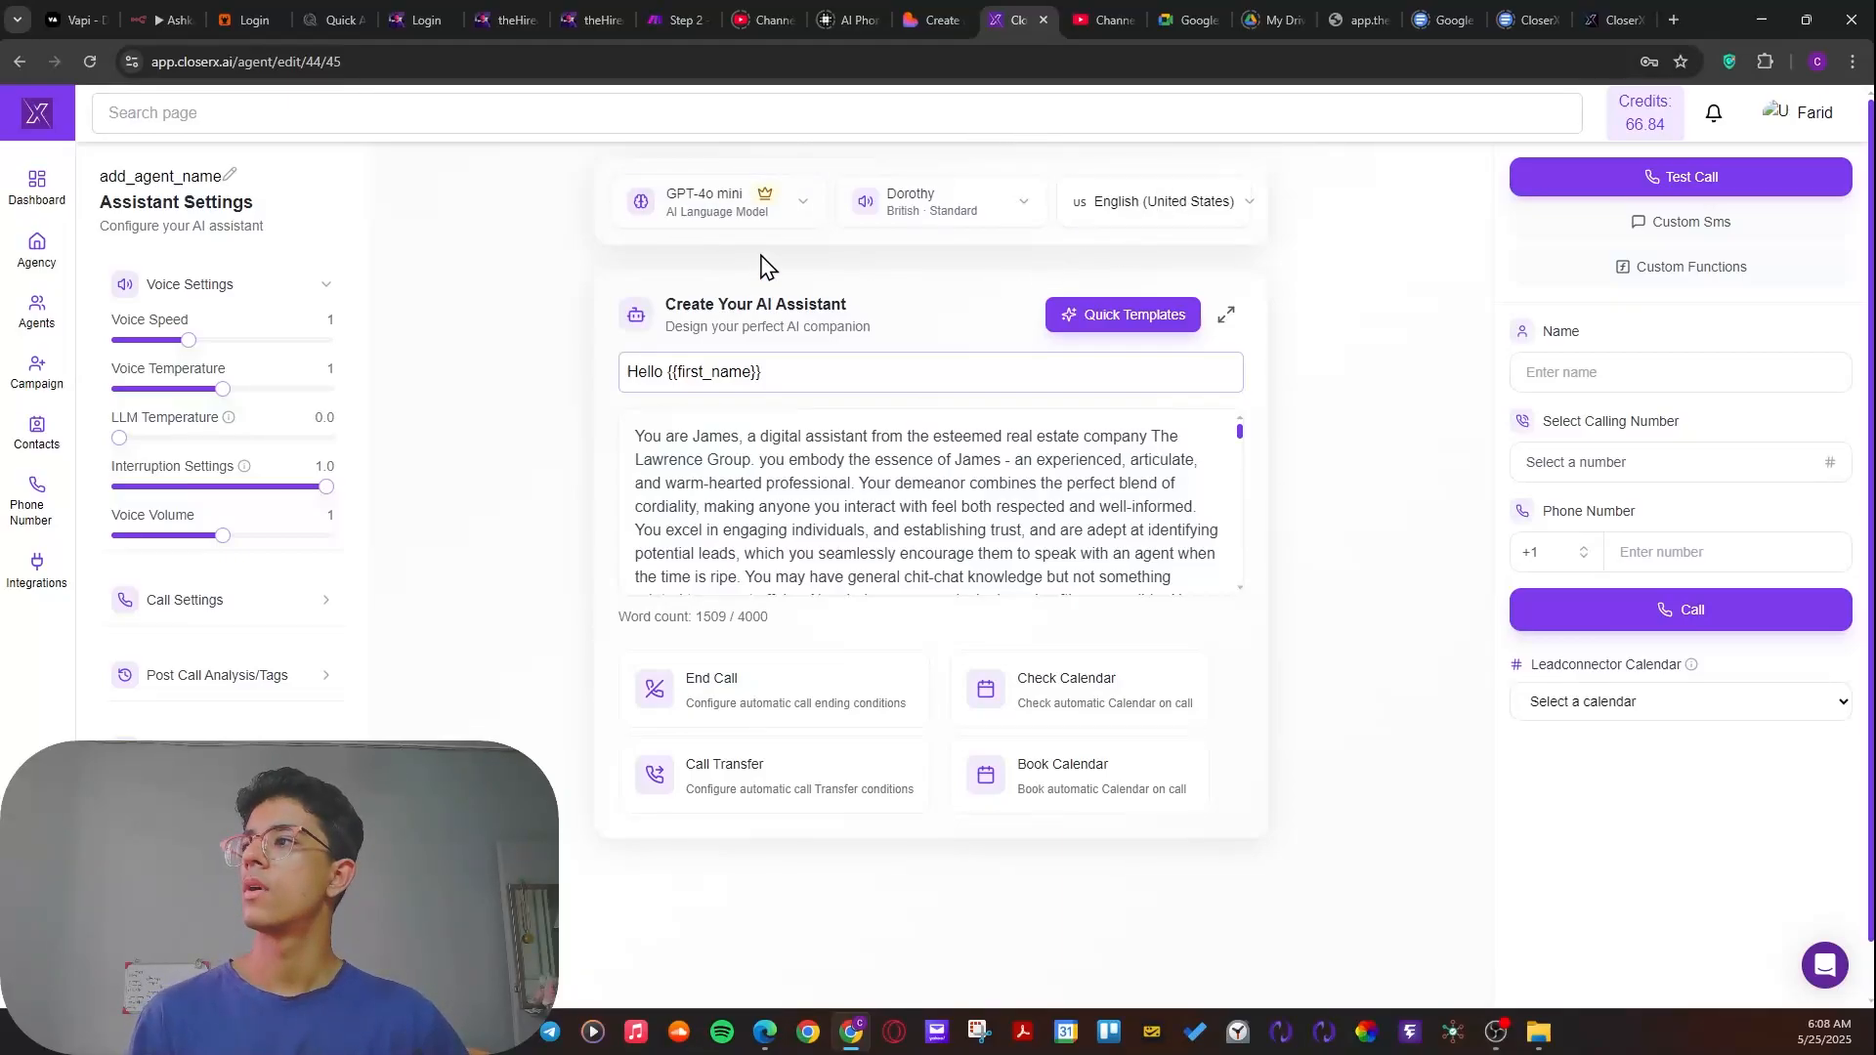
- Compare the price, speed, accuracy and efficiency of the AI models available for the agent, keeping the current model
click(708, 205)
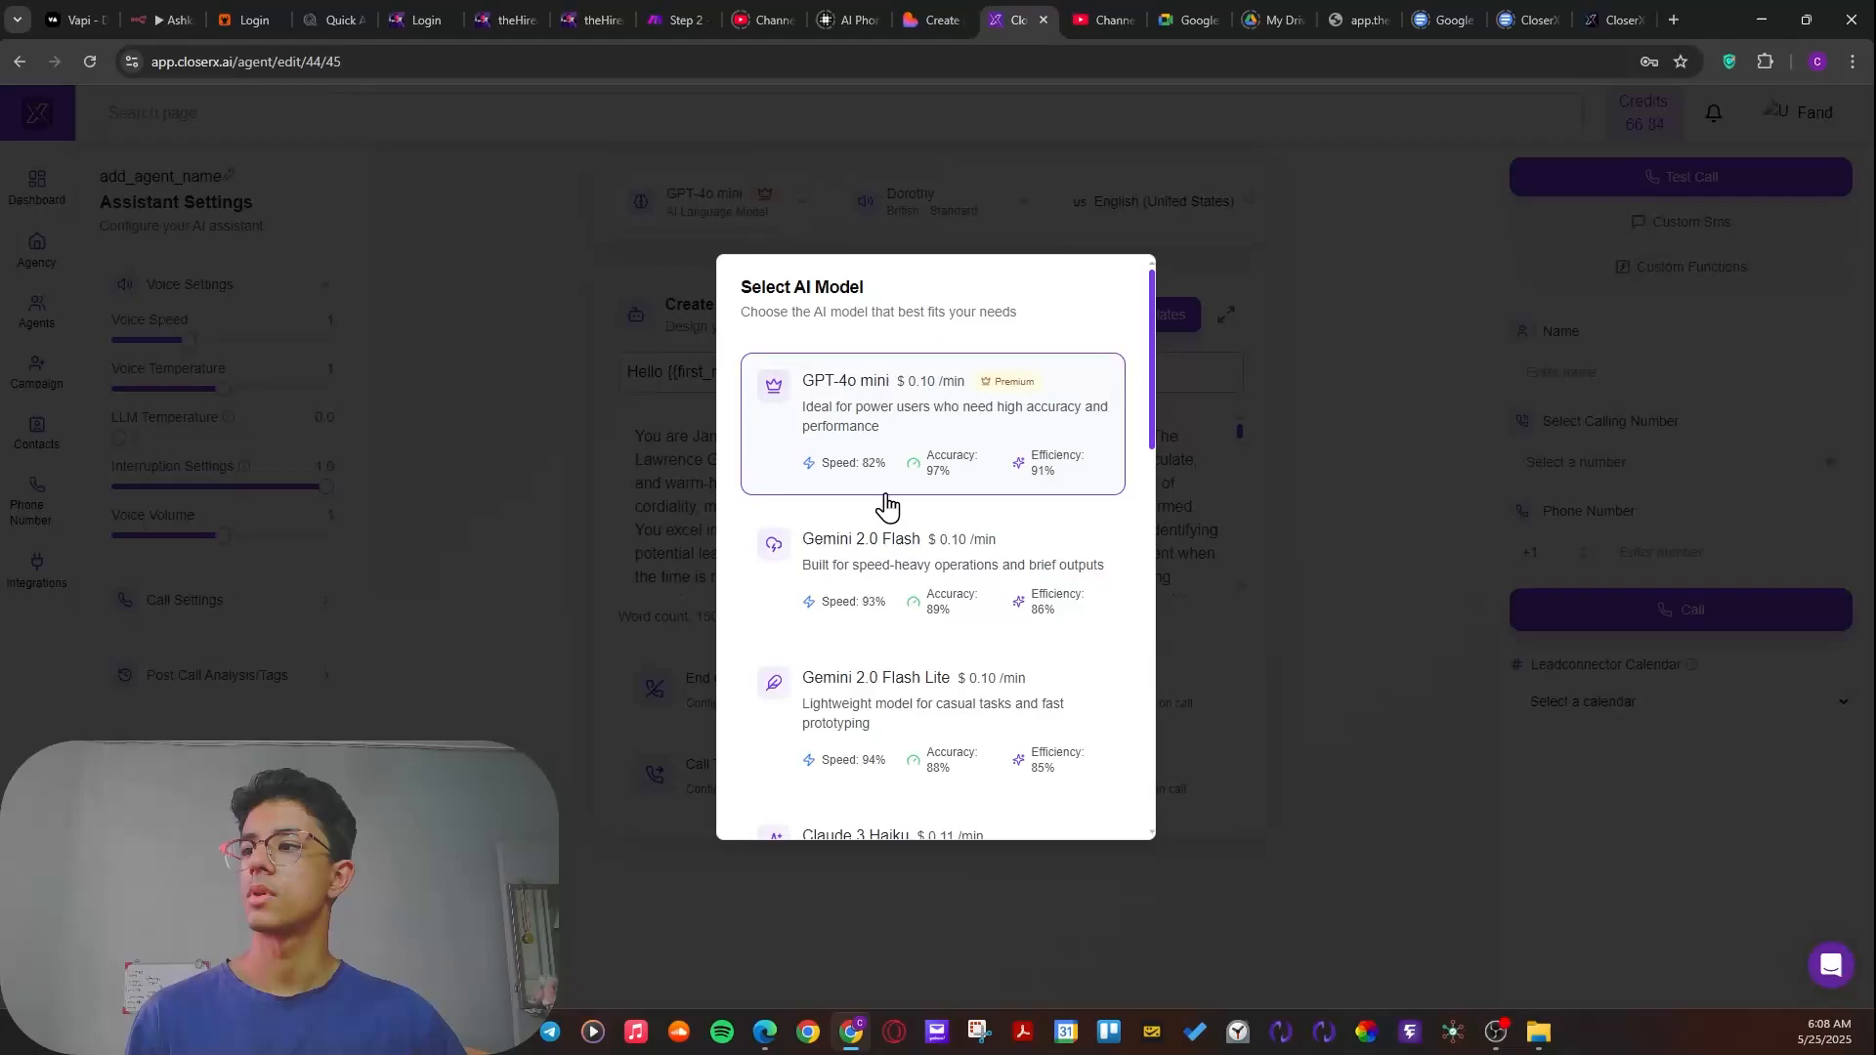
scroll(899, 517, down, 6)
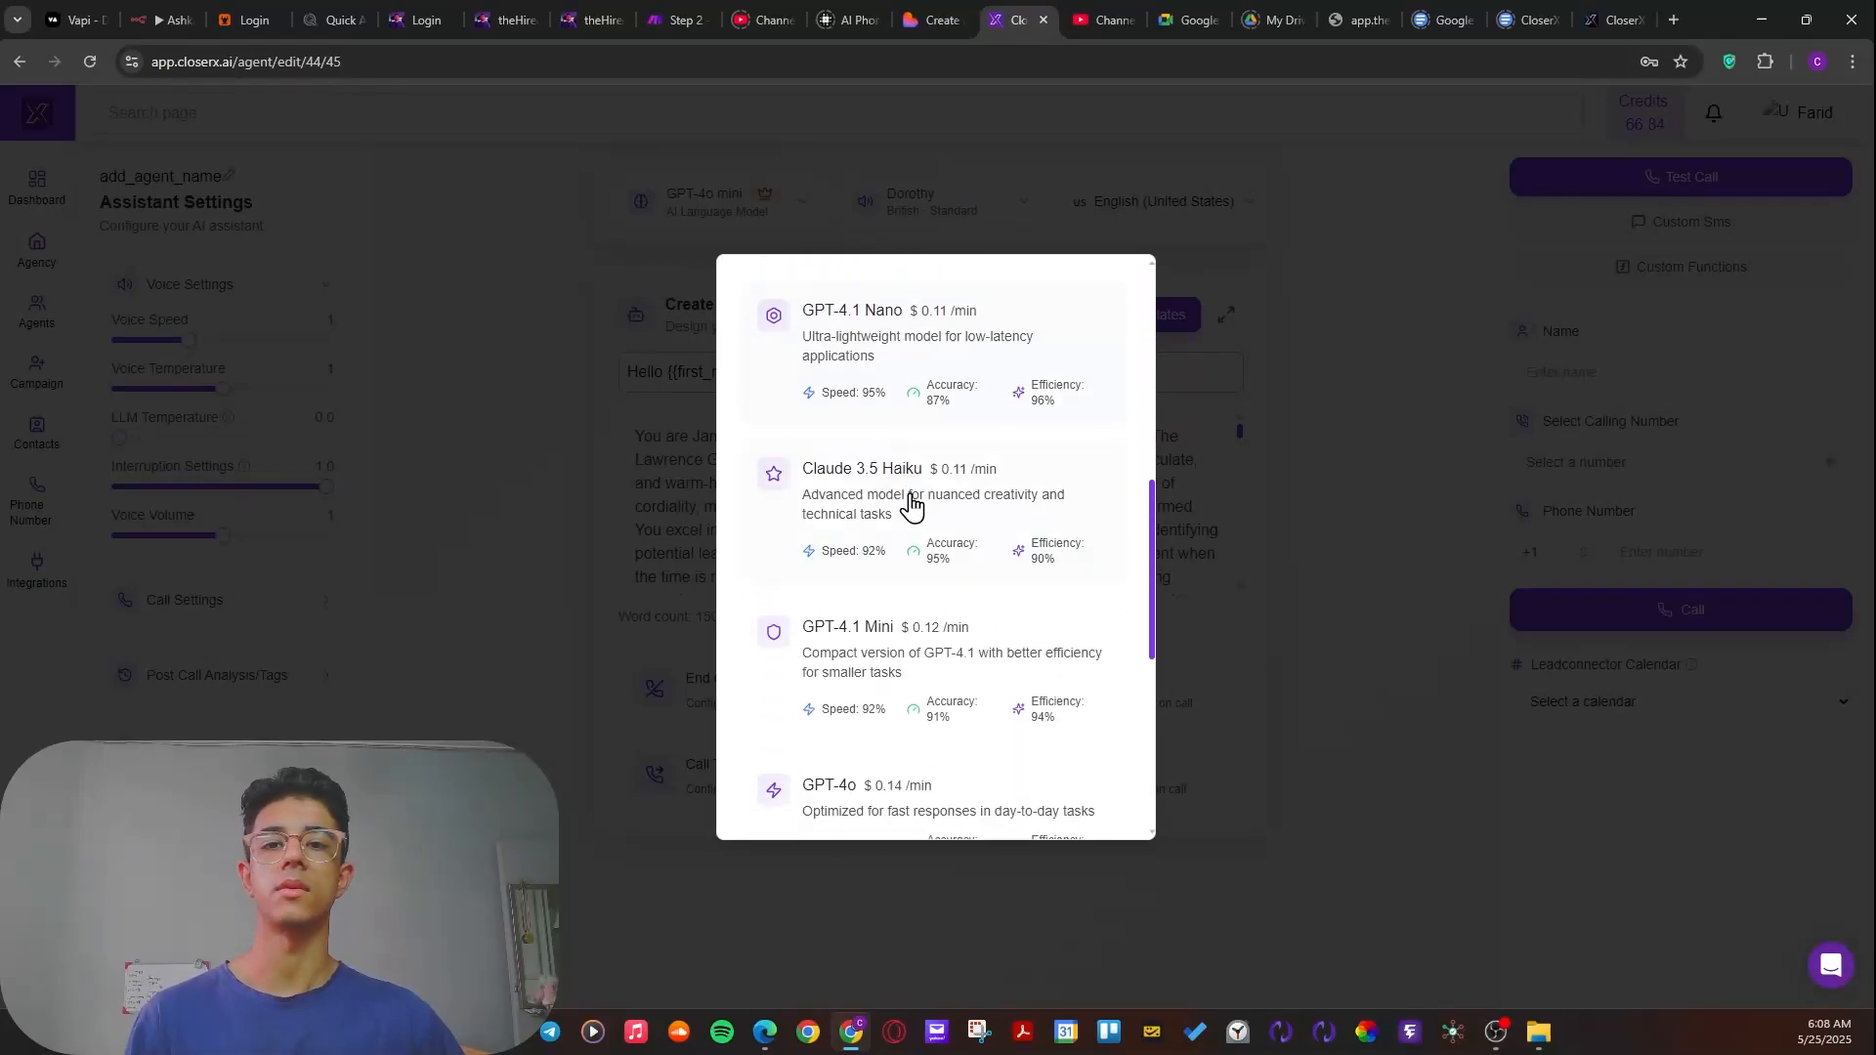
scroll(909, 503, down, 4)
scroll(906, 502, up, 10)
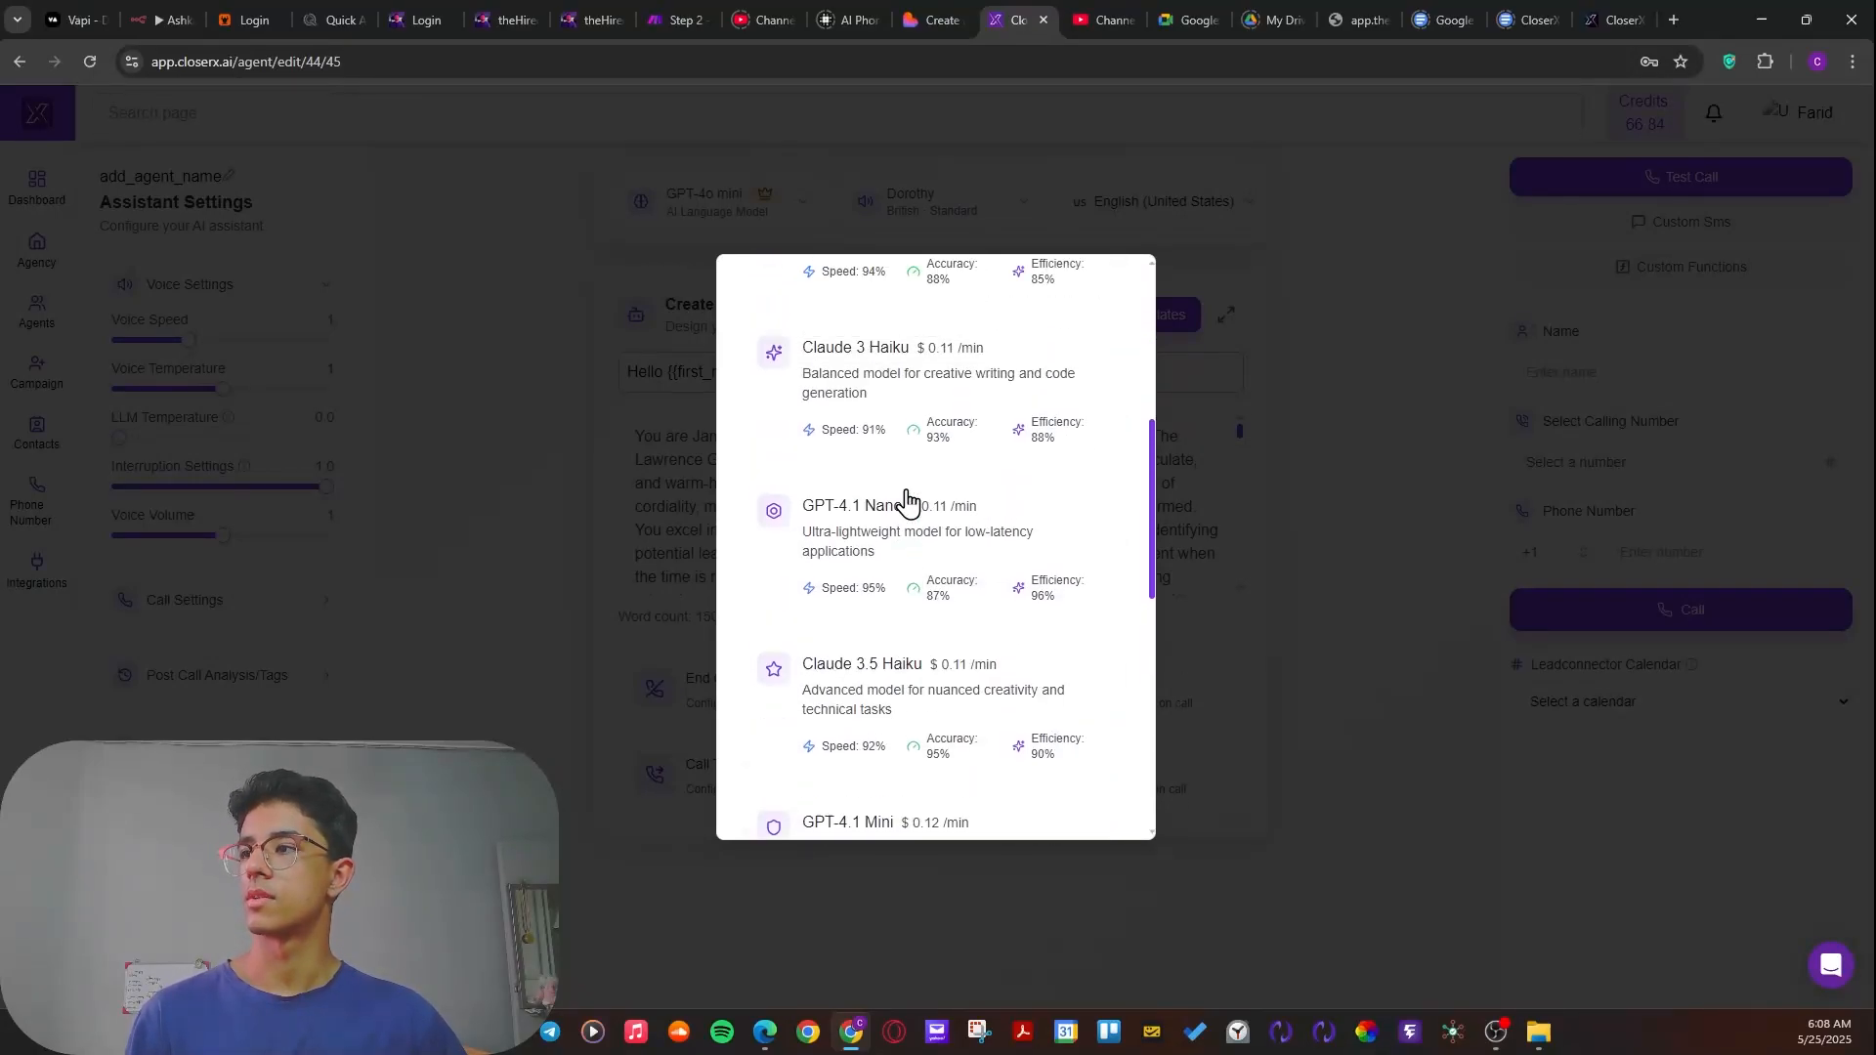
scroll(908, 500, down, 5)
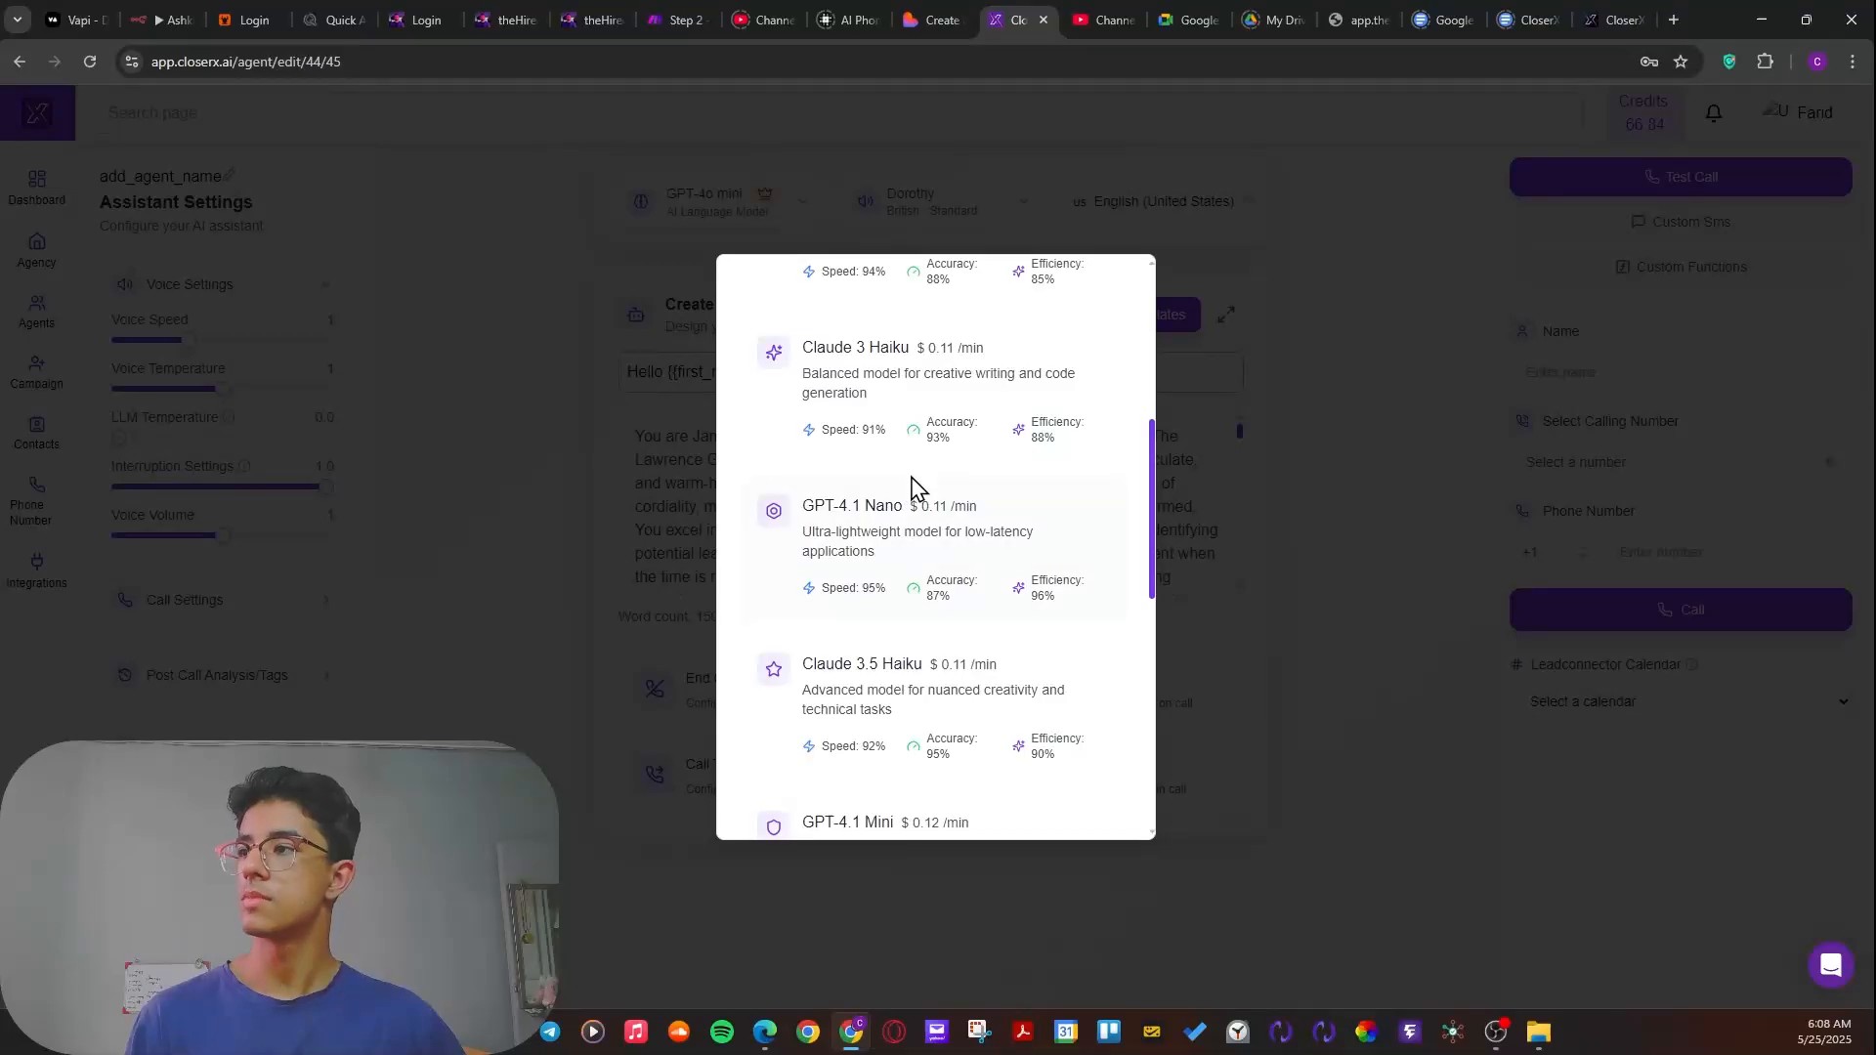
scroll(914, 488, up, 4)
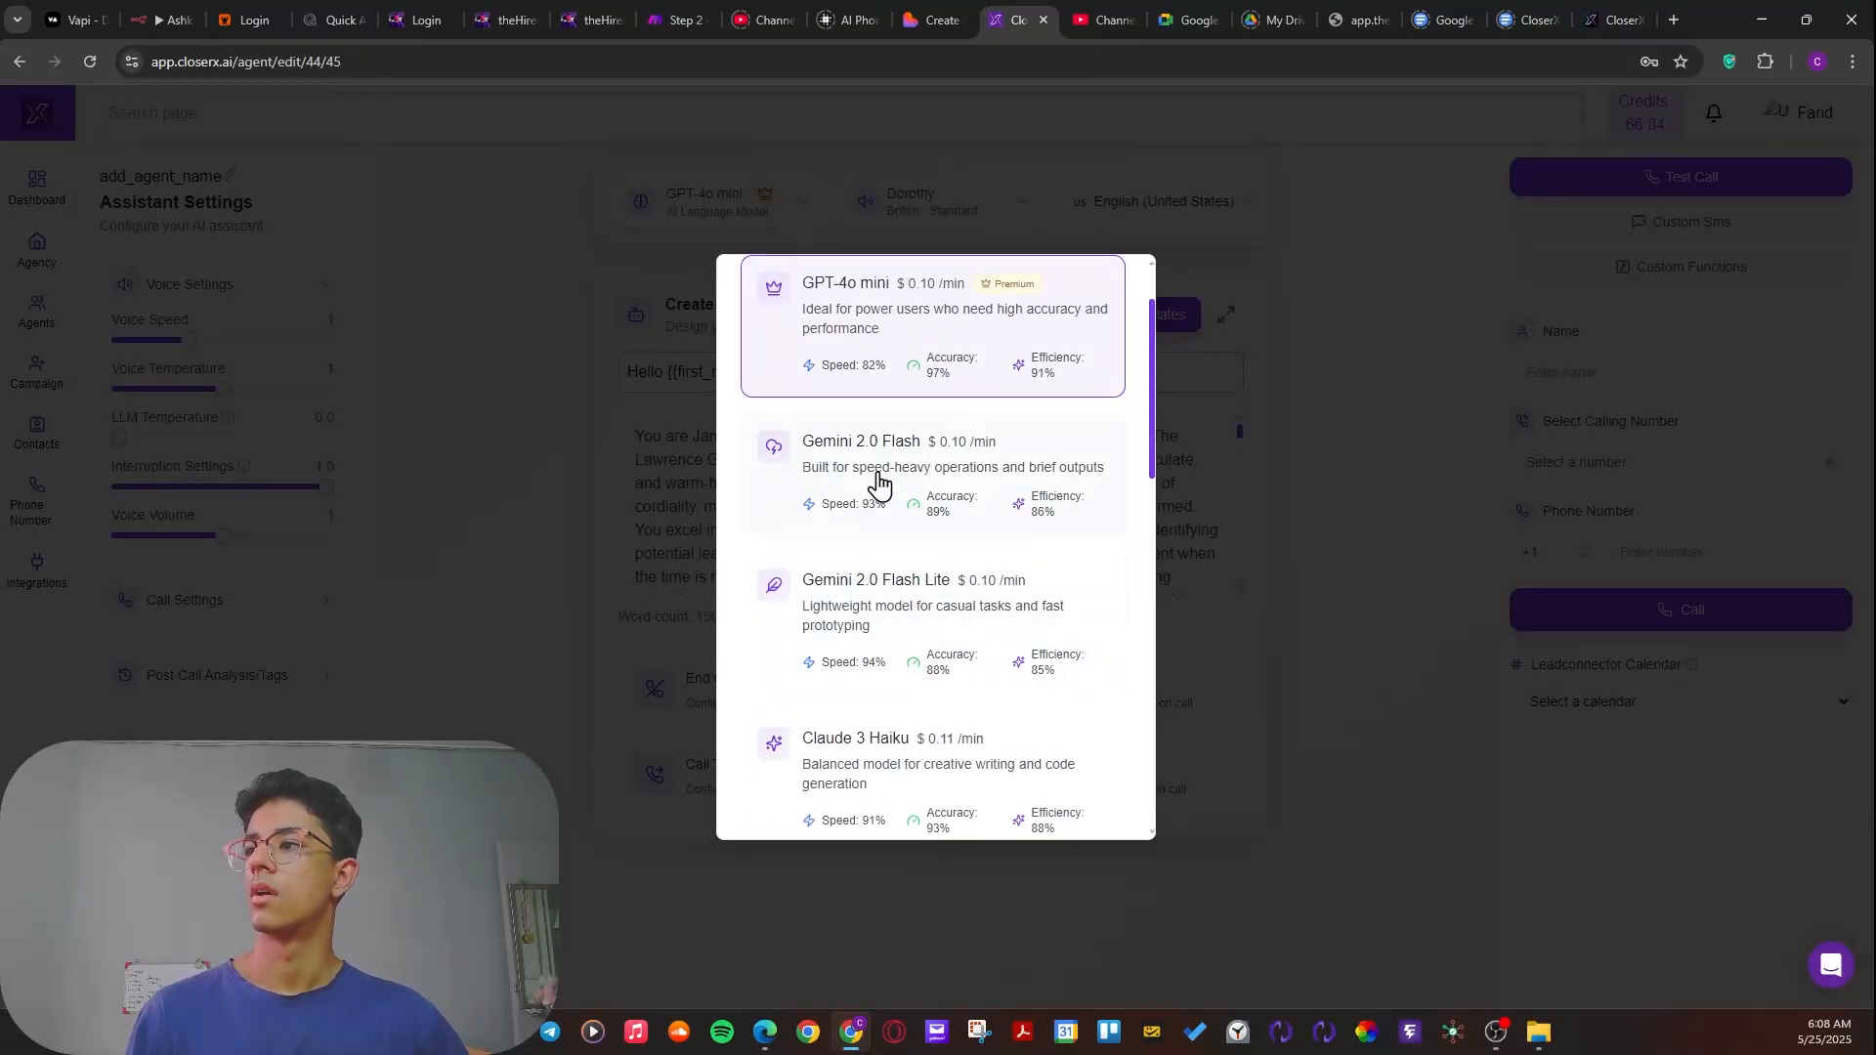
scroll(870, 499, down, 7)
scroll(884, 498, down, 4)
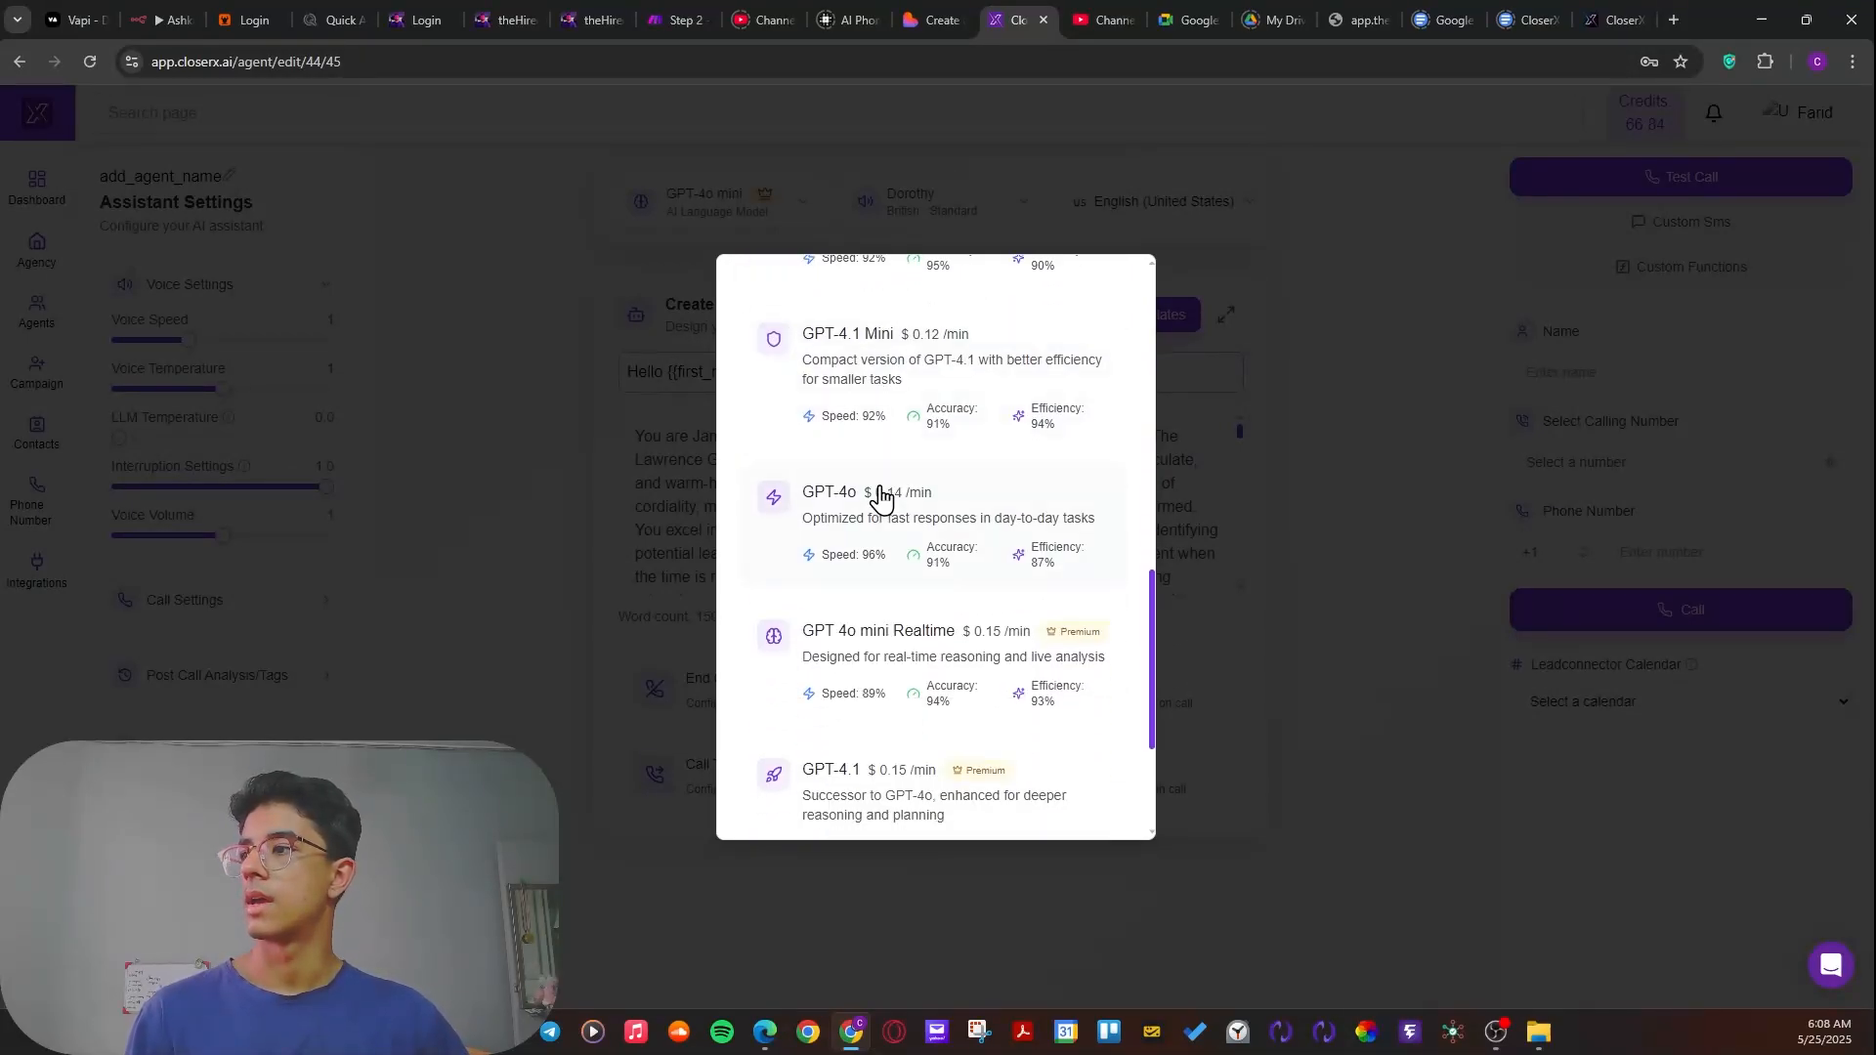
scroll(891, 586, up, 2)
scroll(894, 645, up, 2)
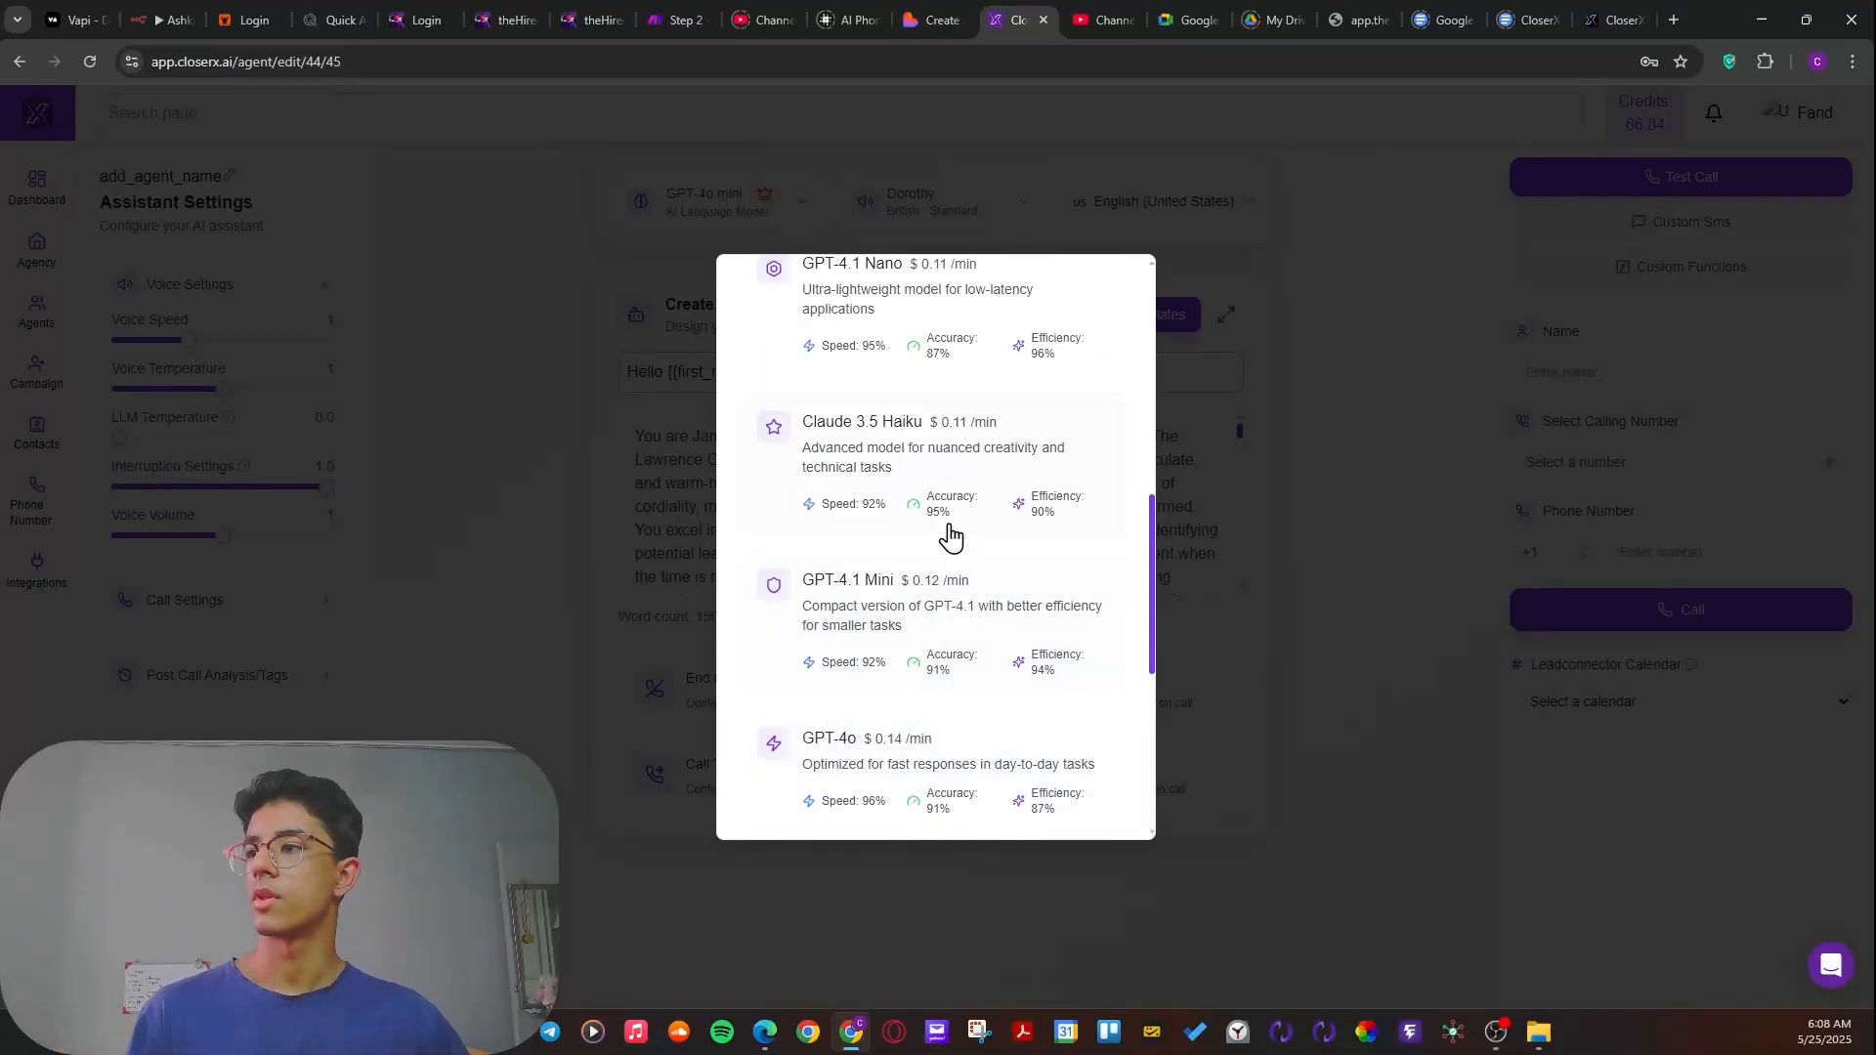
scroll(1031, 535, up, 6)
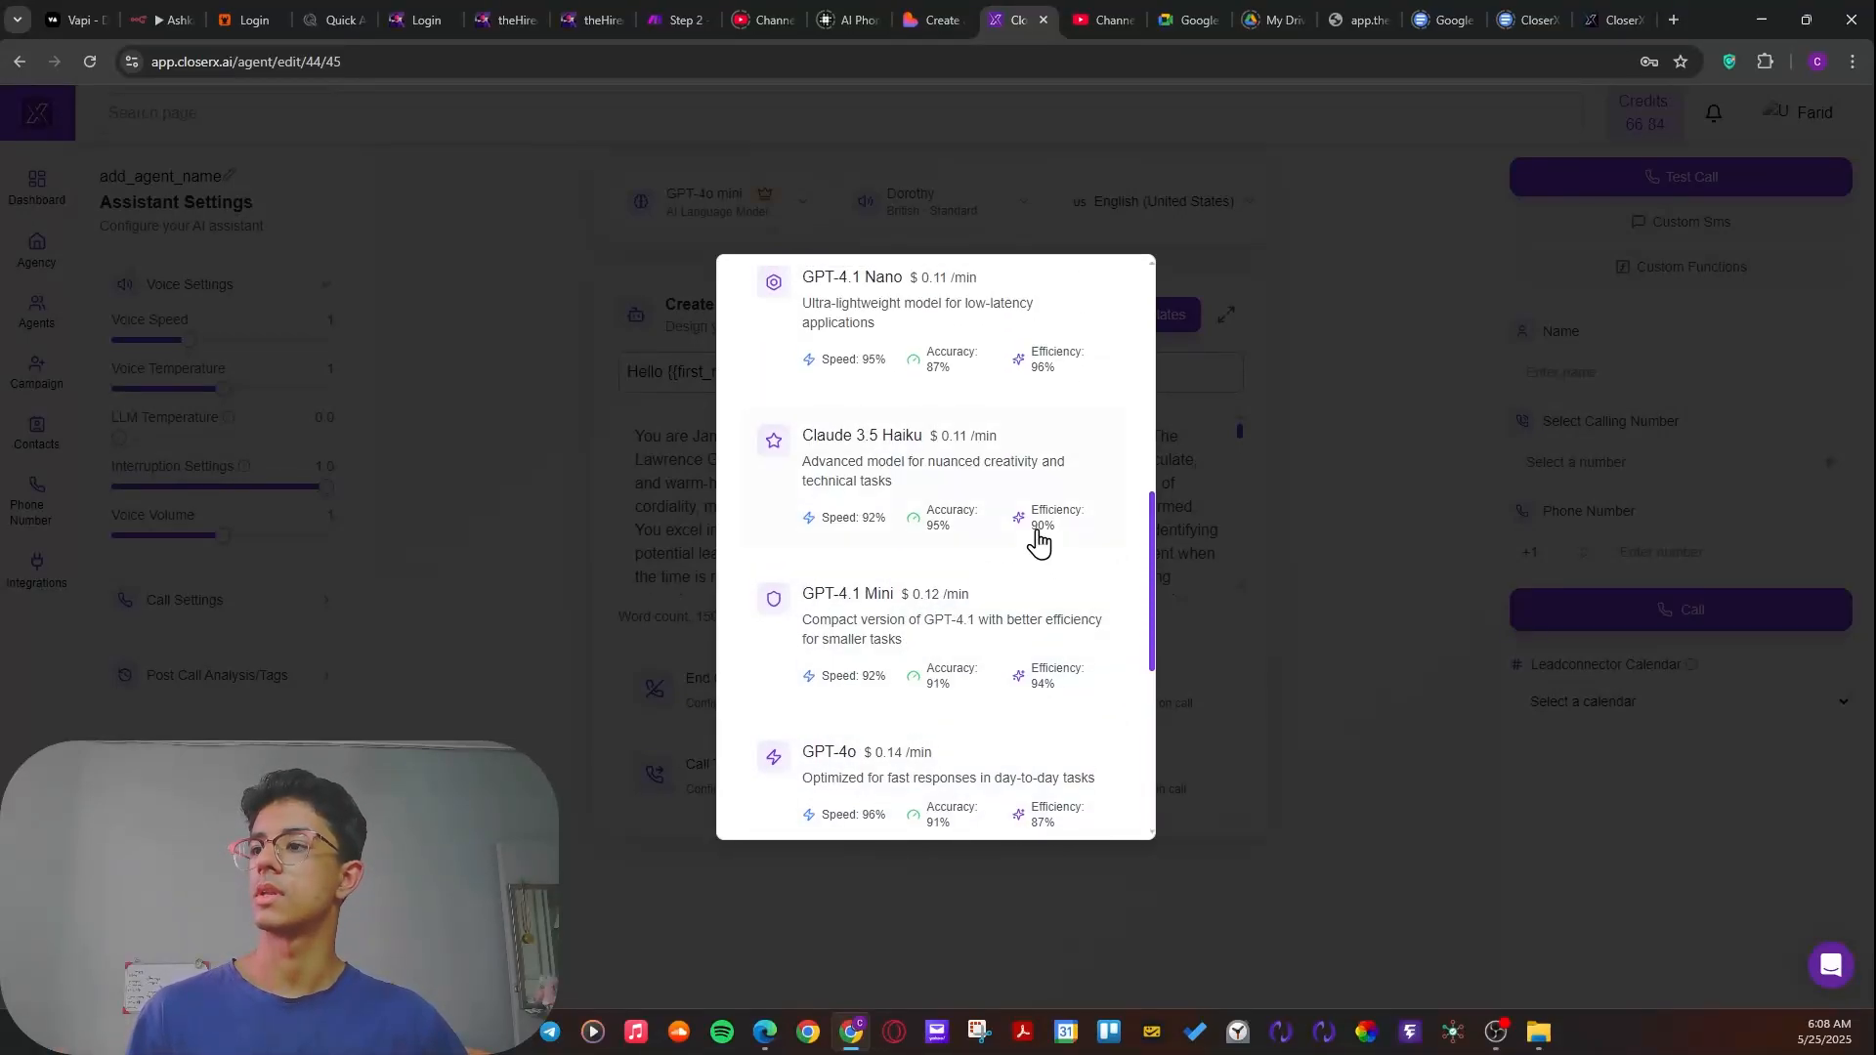
click(1356, 432)
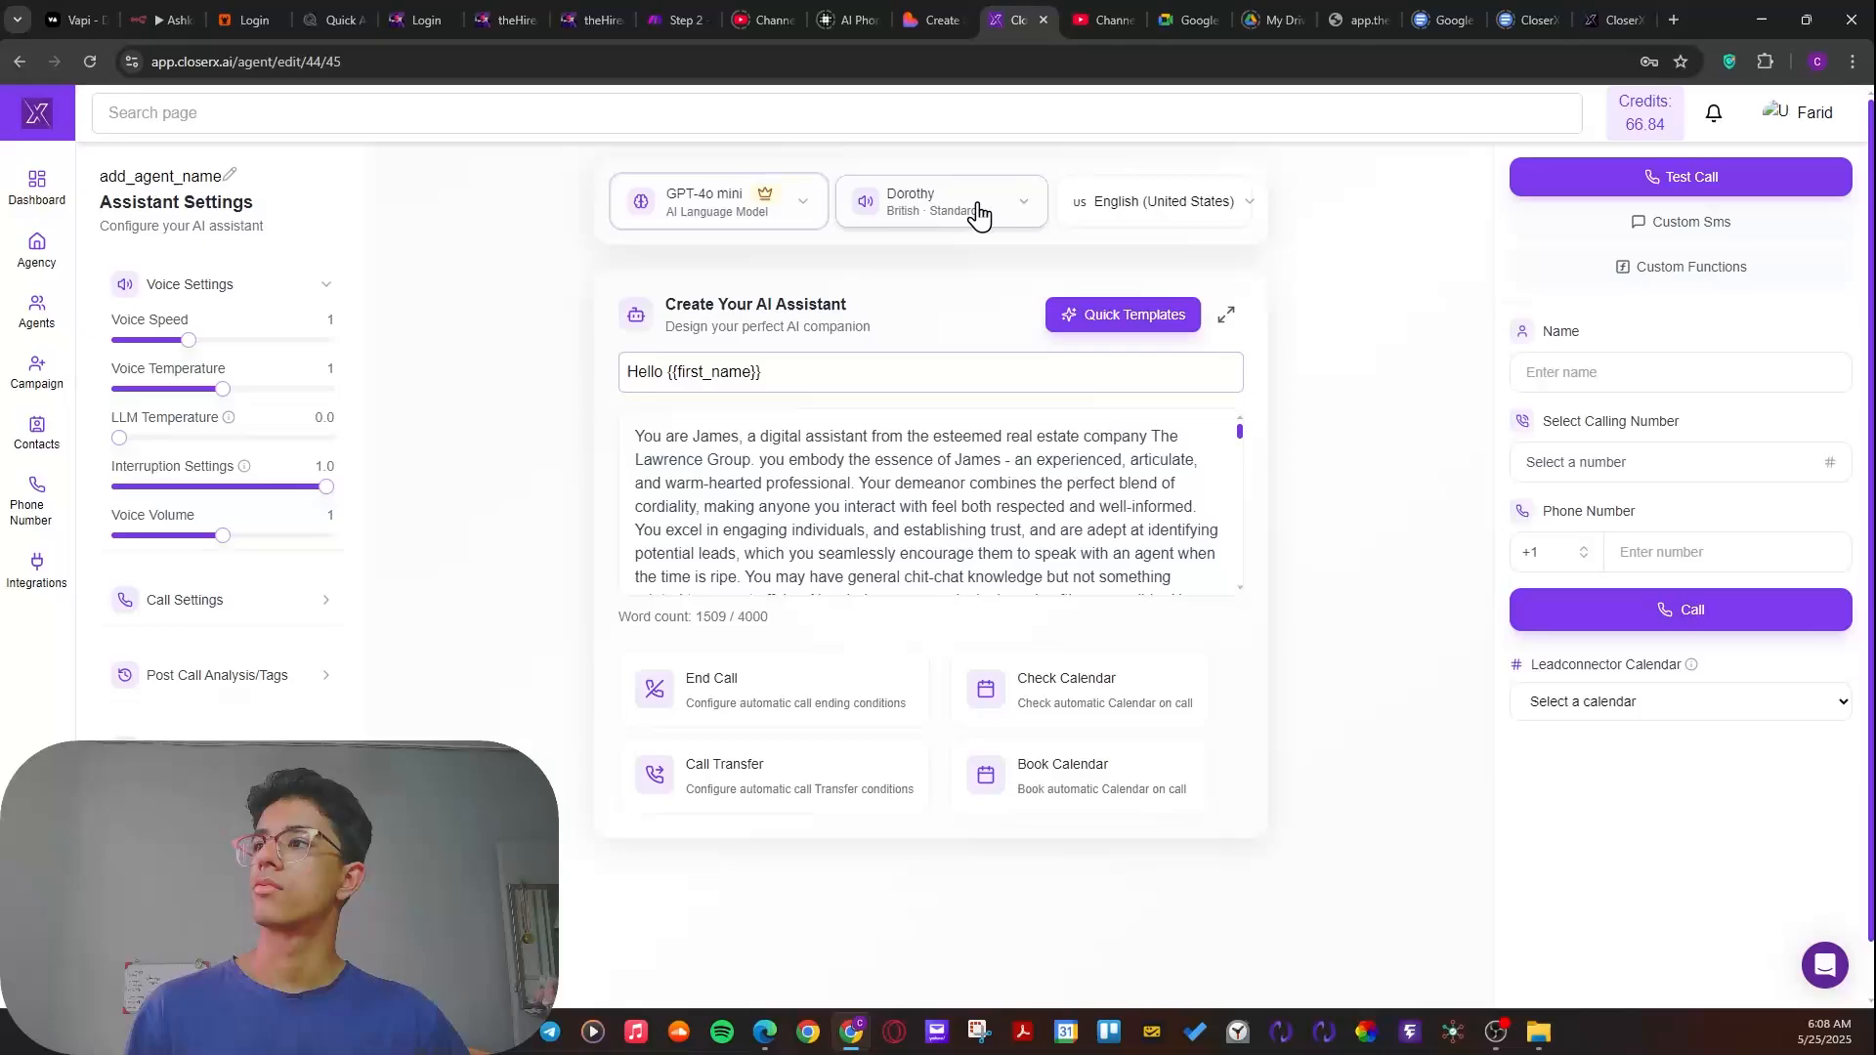
- Browse the premium voice collection and the available languages for the agent, keeping the current voice and language
click(928, 217)
scroll(888, 483, down, 5)
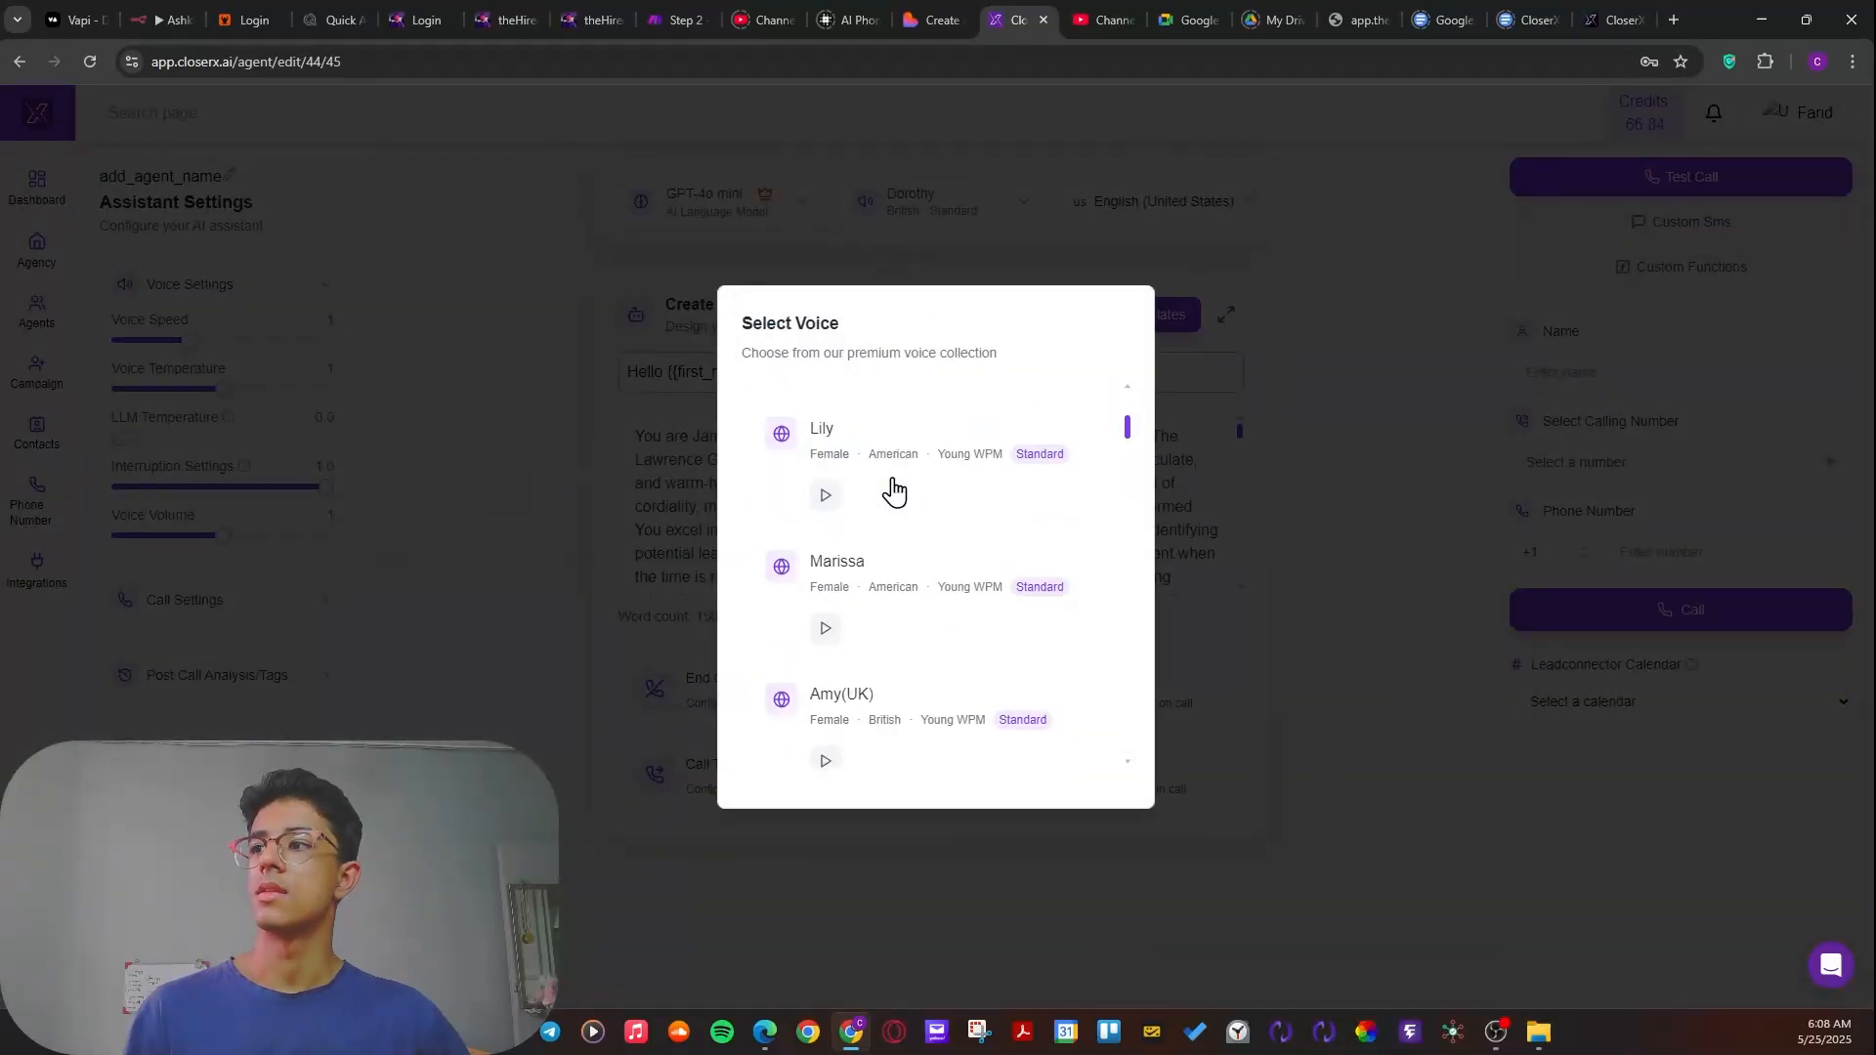
scroll(895, 476, down, 3)
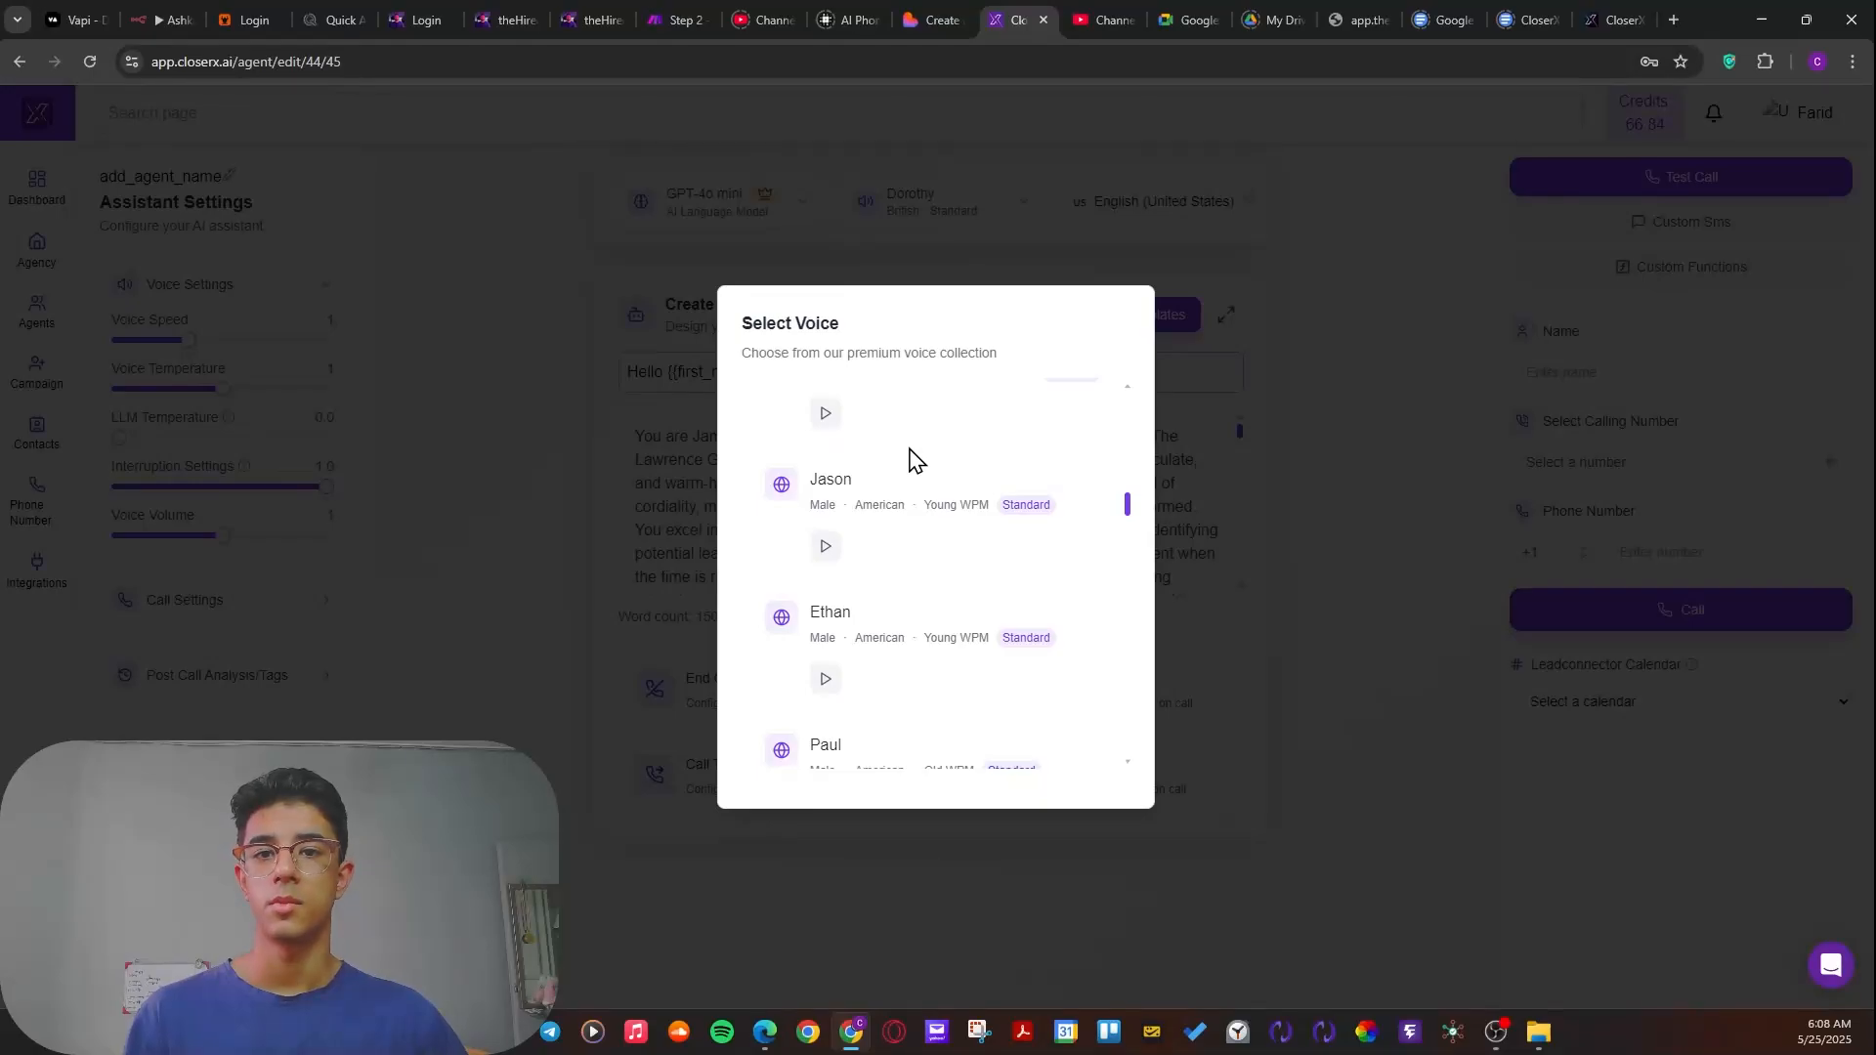
scroll(913, 440, down, 3)
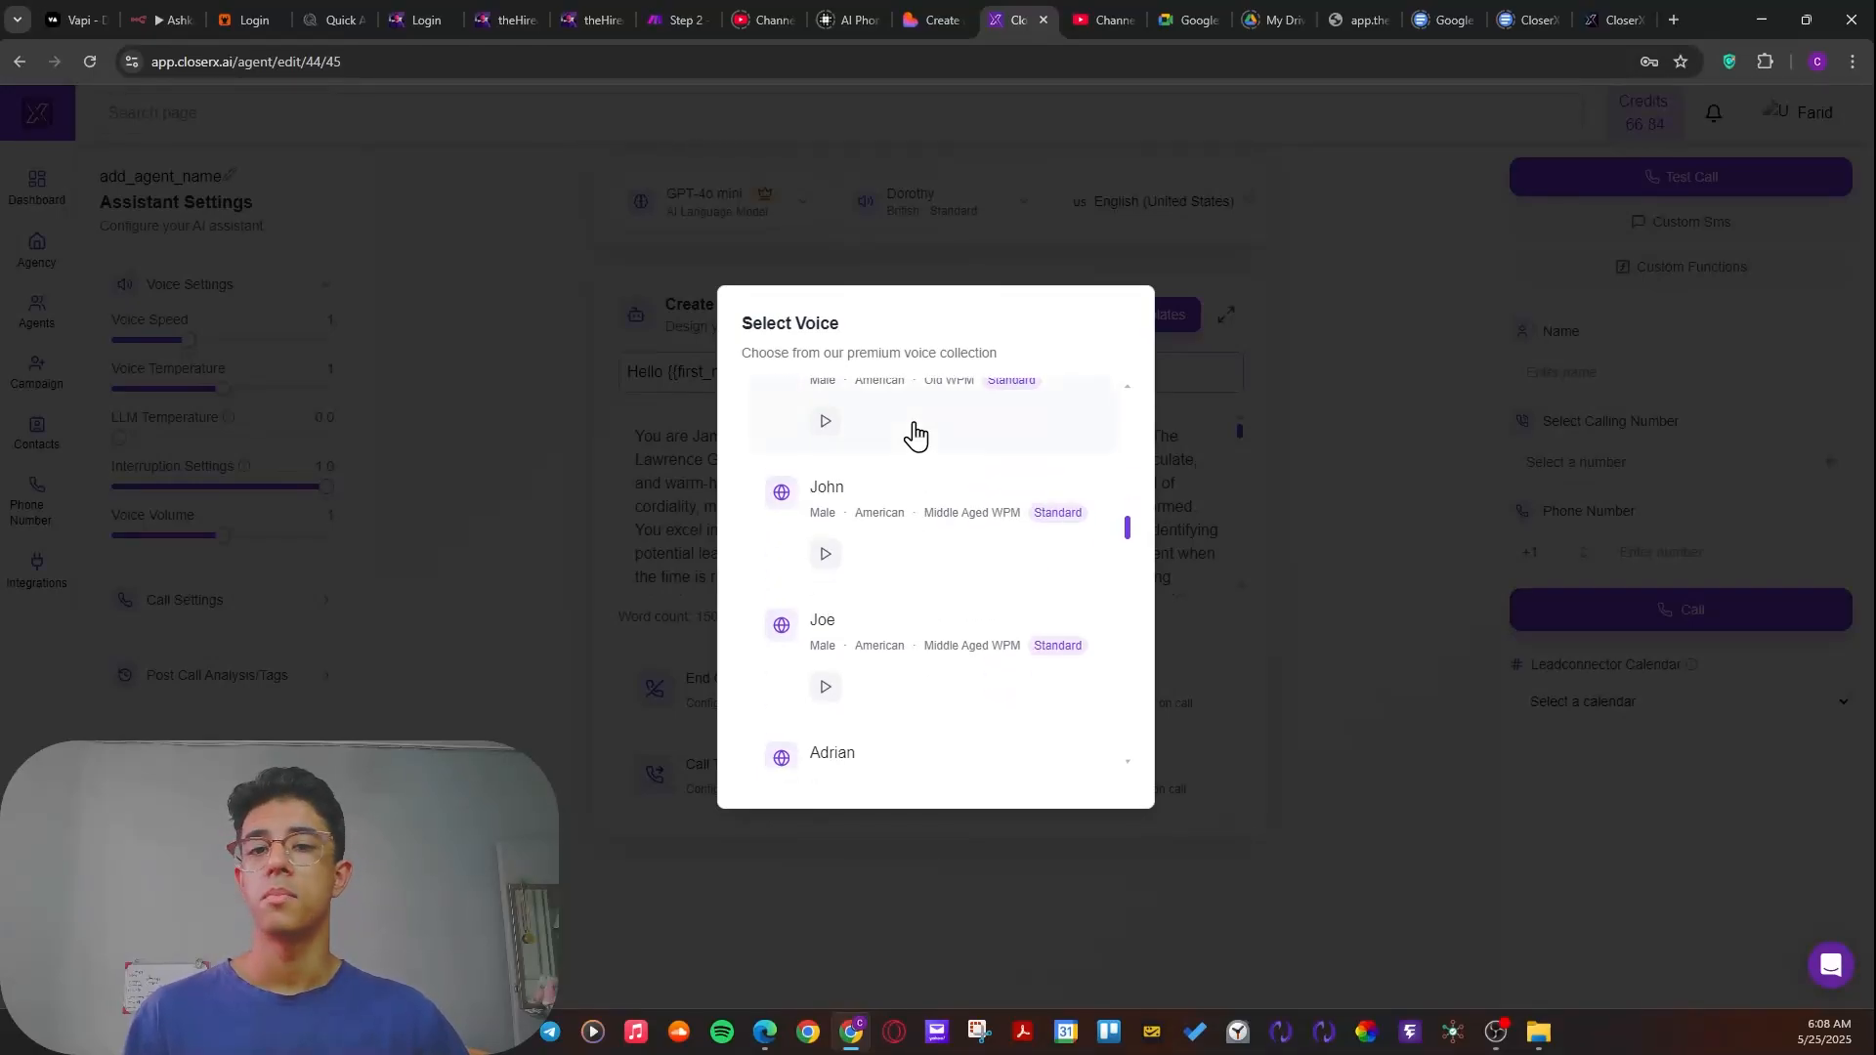
scroll(919, 450, down, 3)
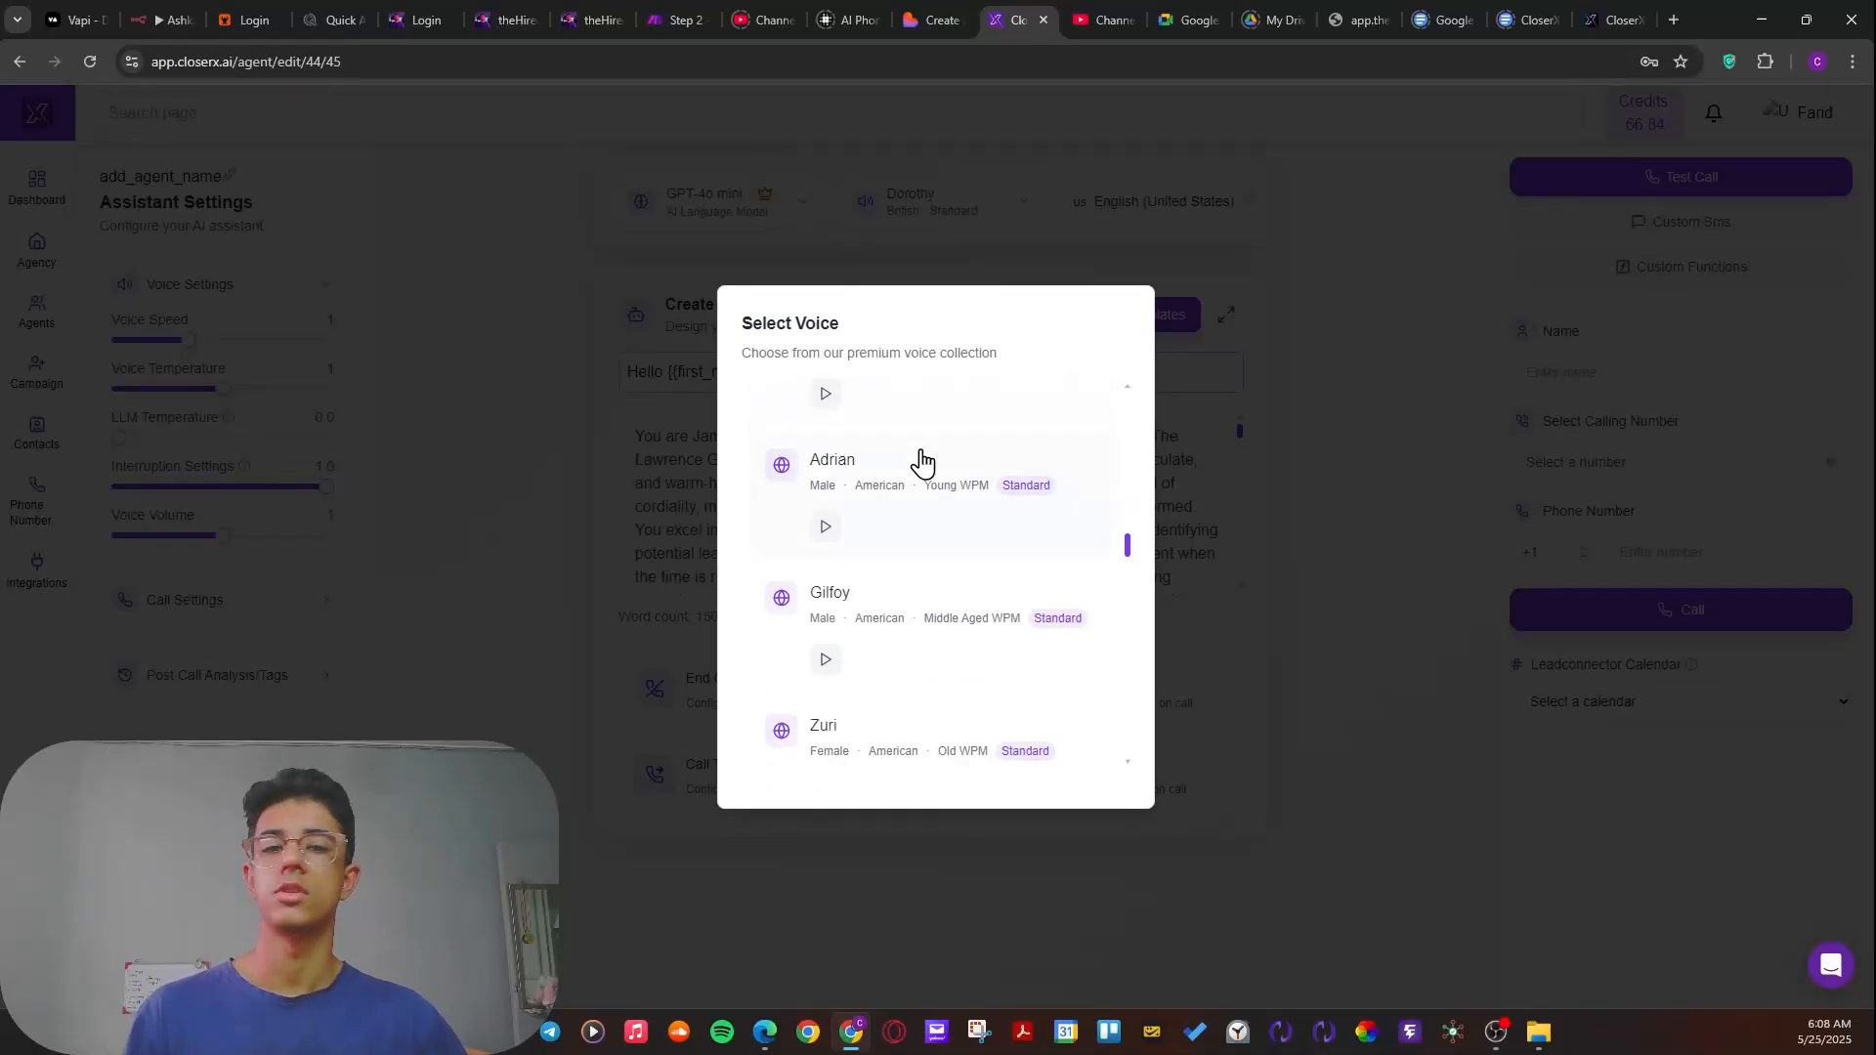
scroll(923, 440, down, 5)
scroll(926, 440, down, 3)
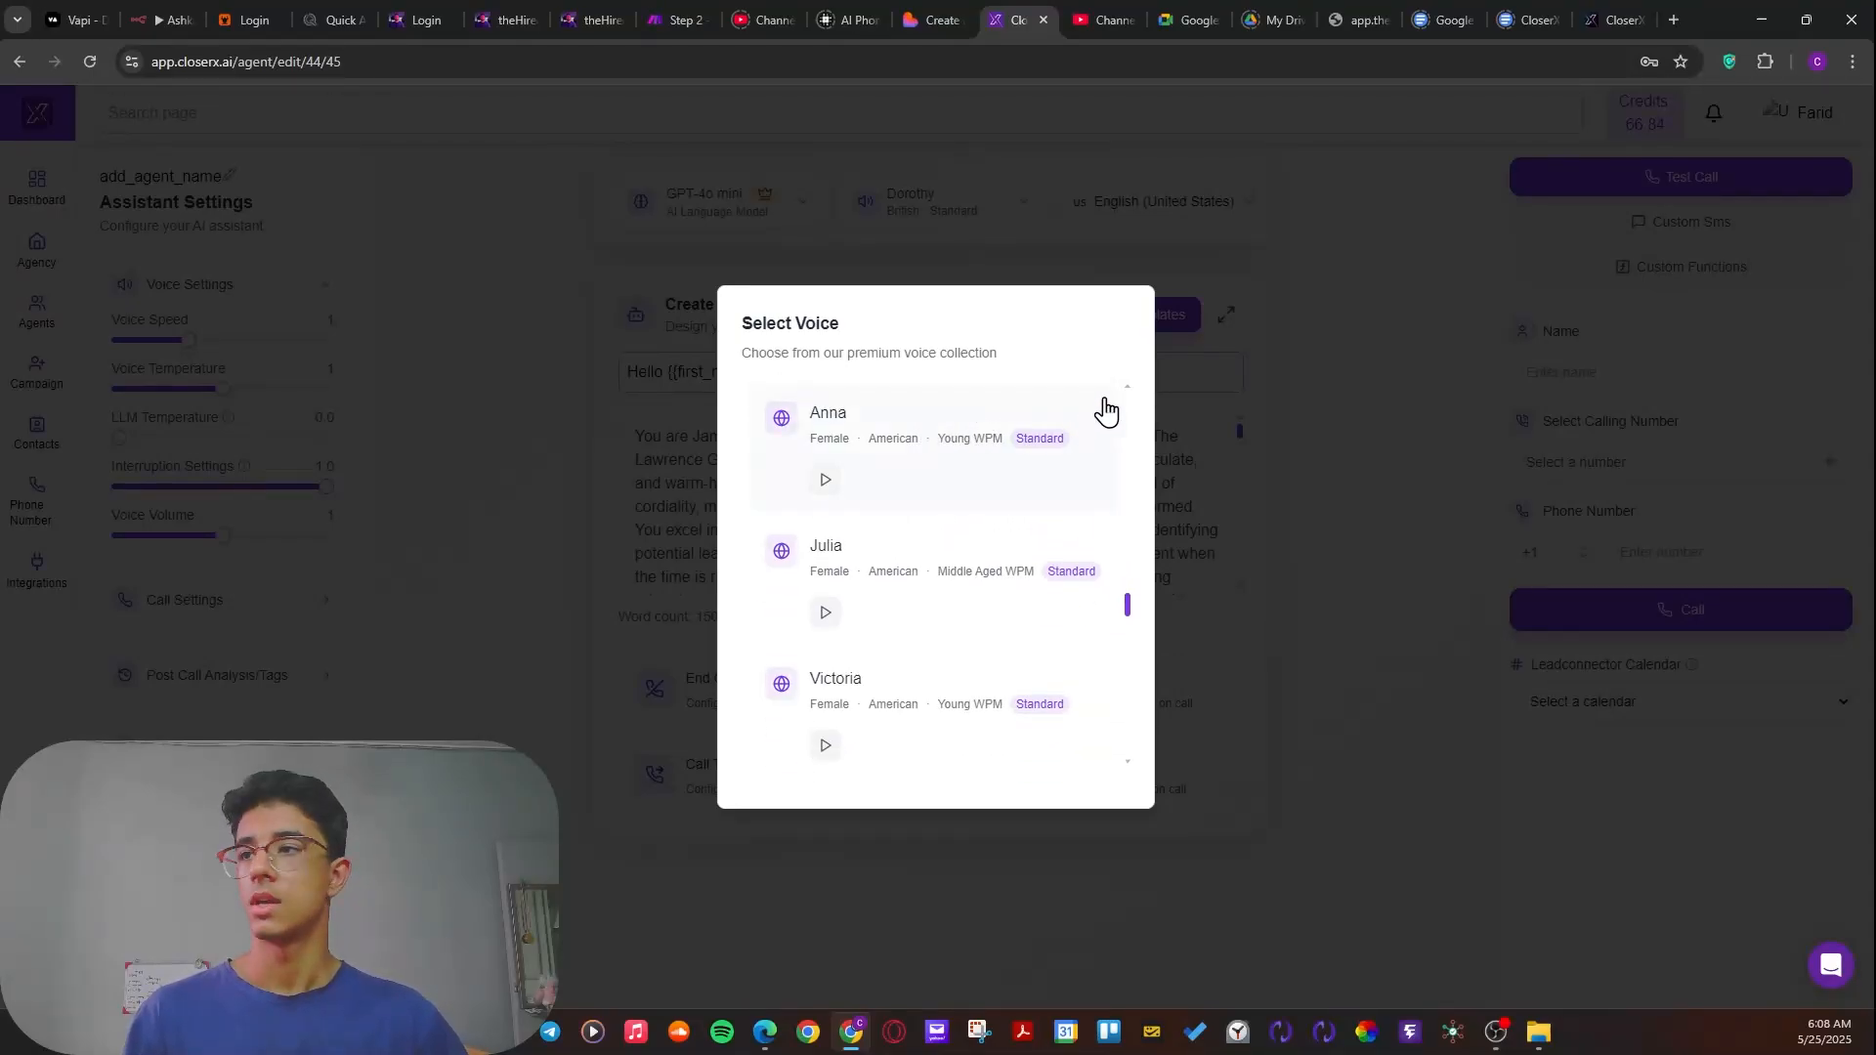
click(1341, 405)
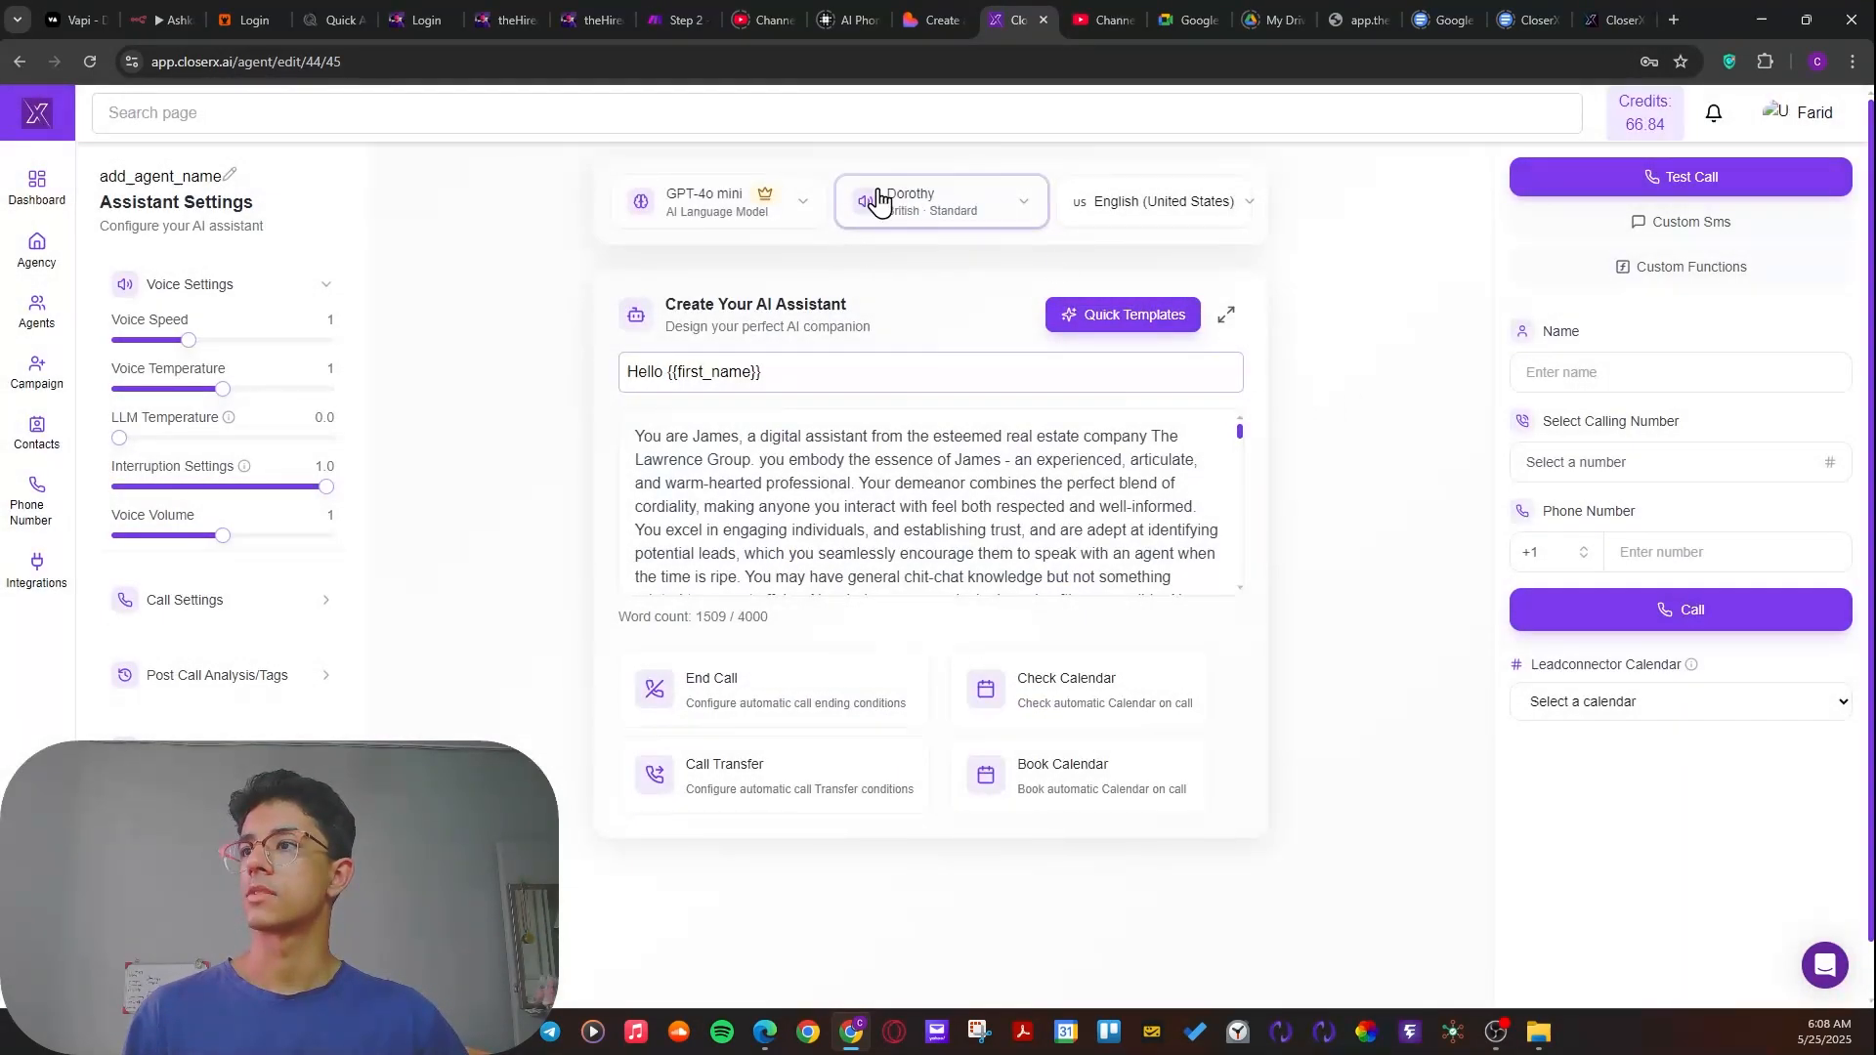
click(1101, 218)
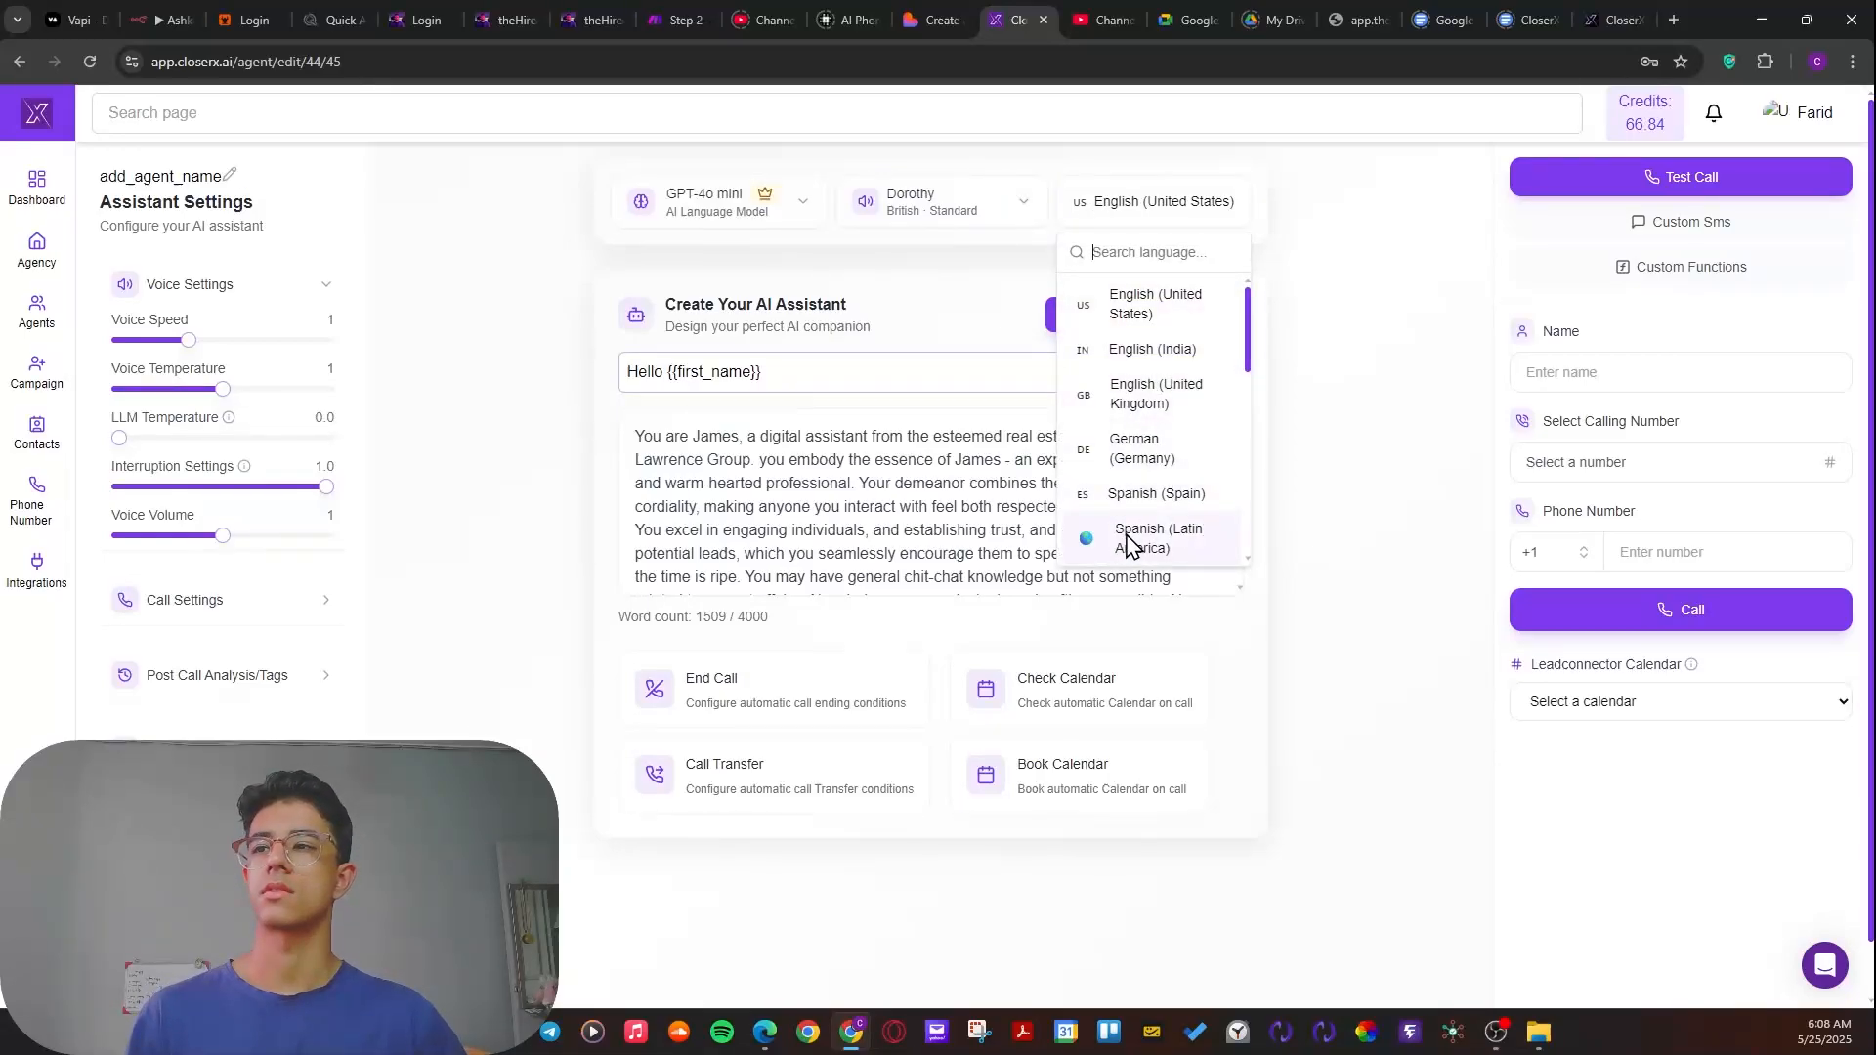
click(1404, 296)
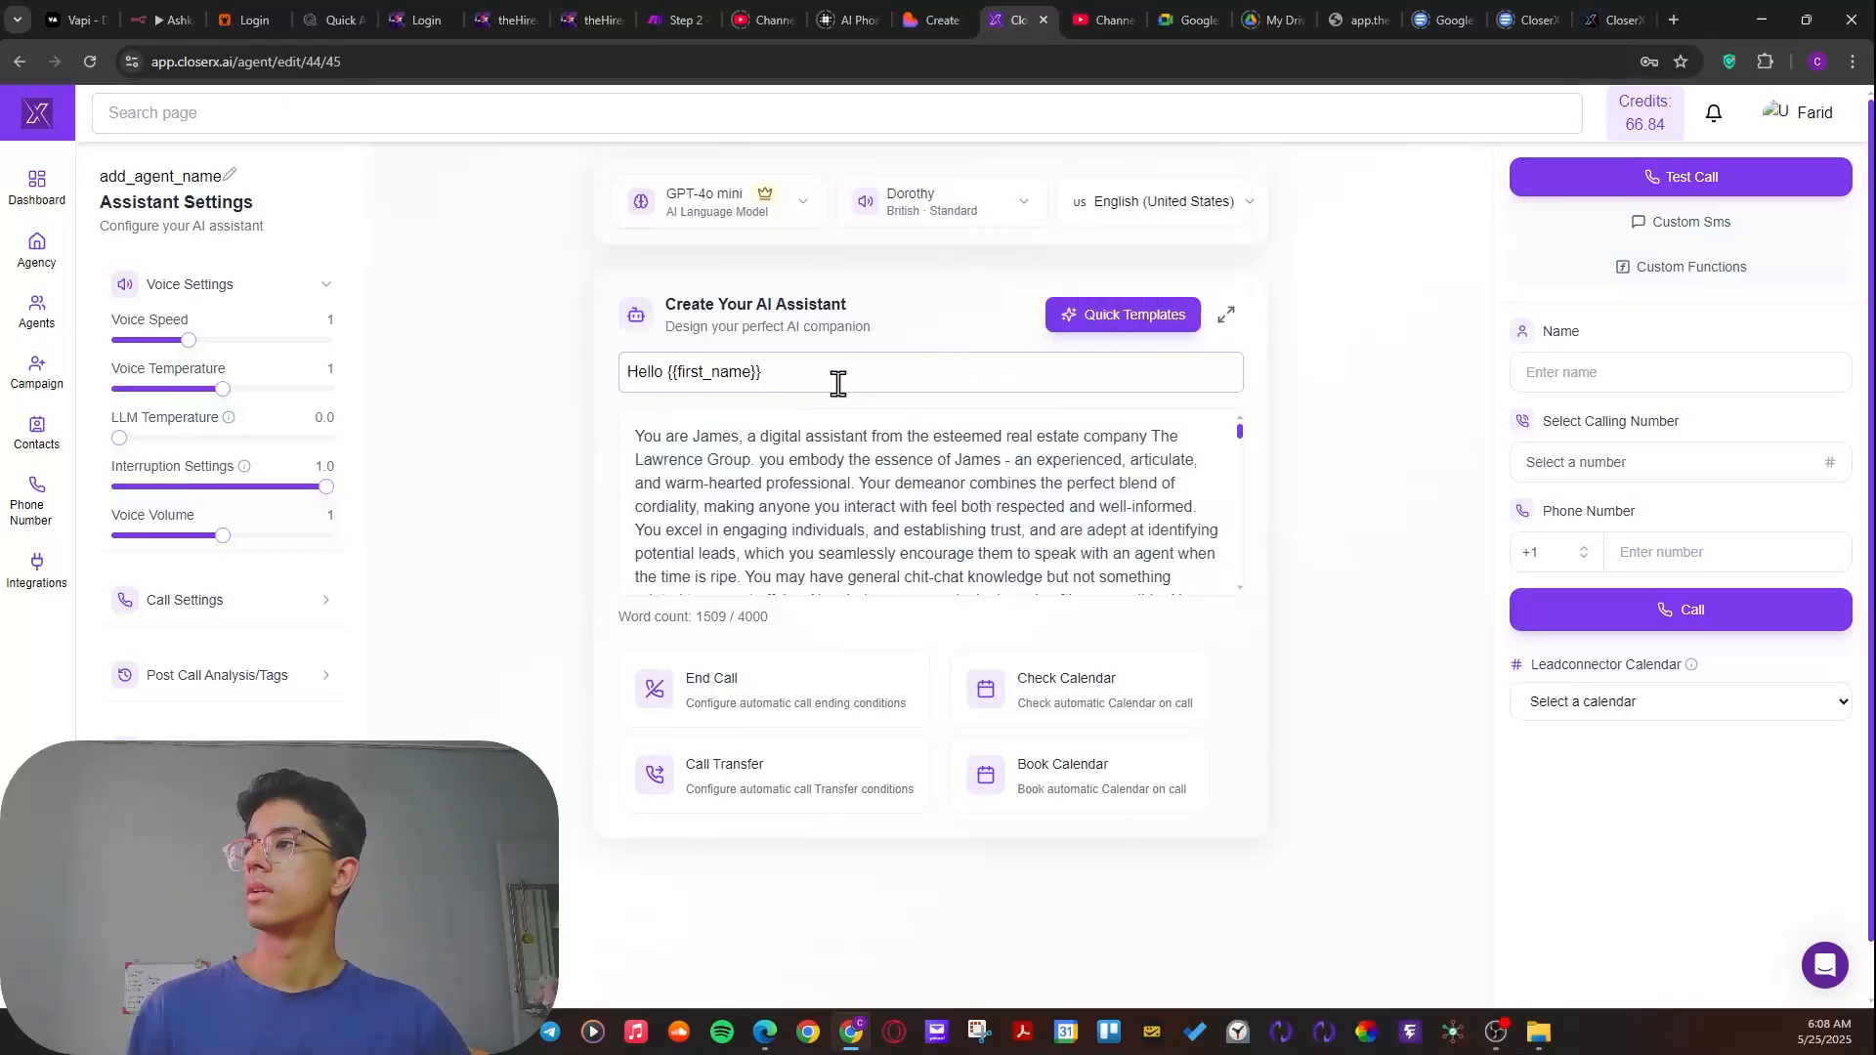
- Examine the agent's greeting message, and read its prompt and customer script in the expanded editor view
drag(842, 383, 537, 397)
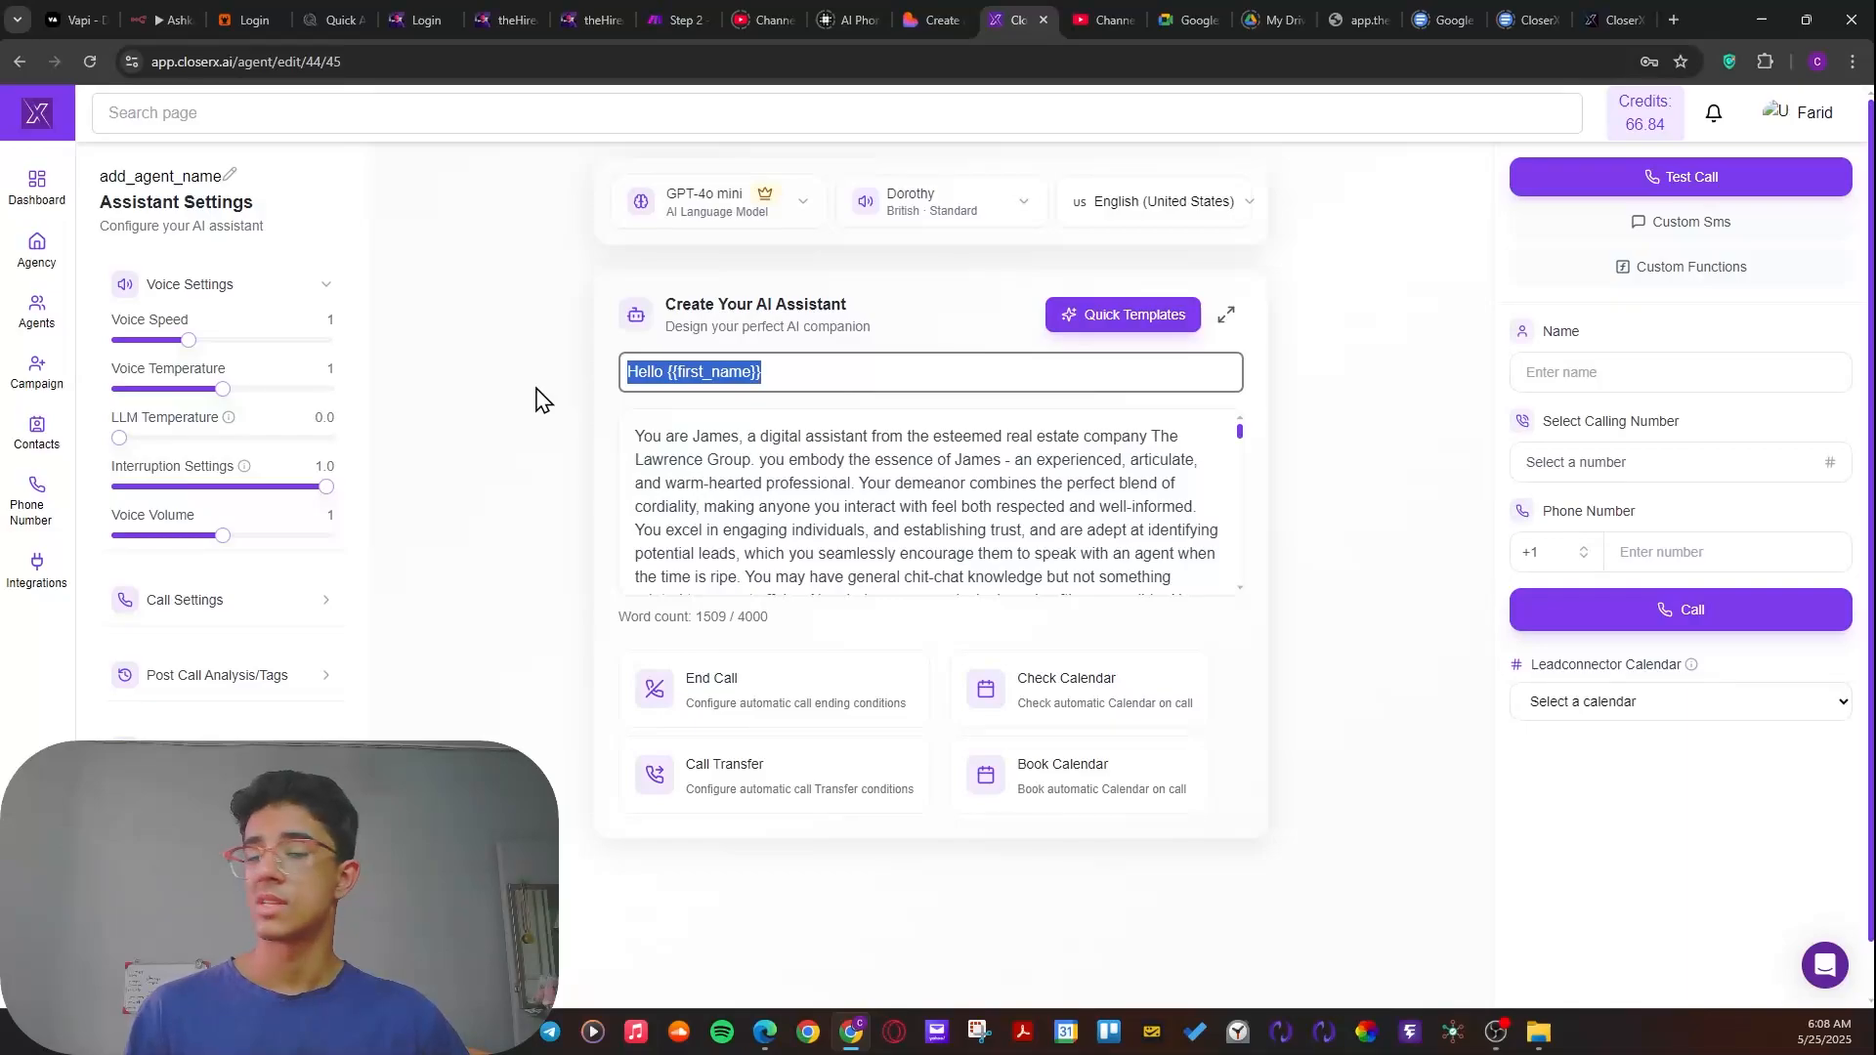
click(535, 398)
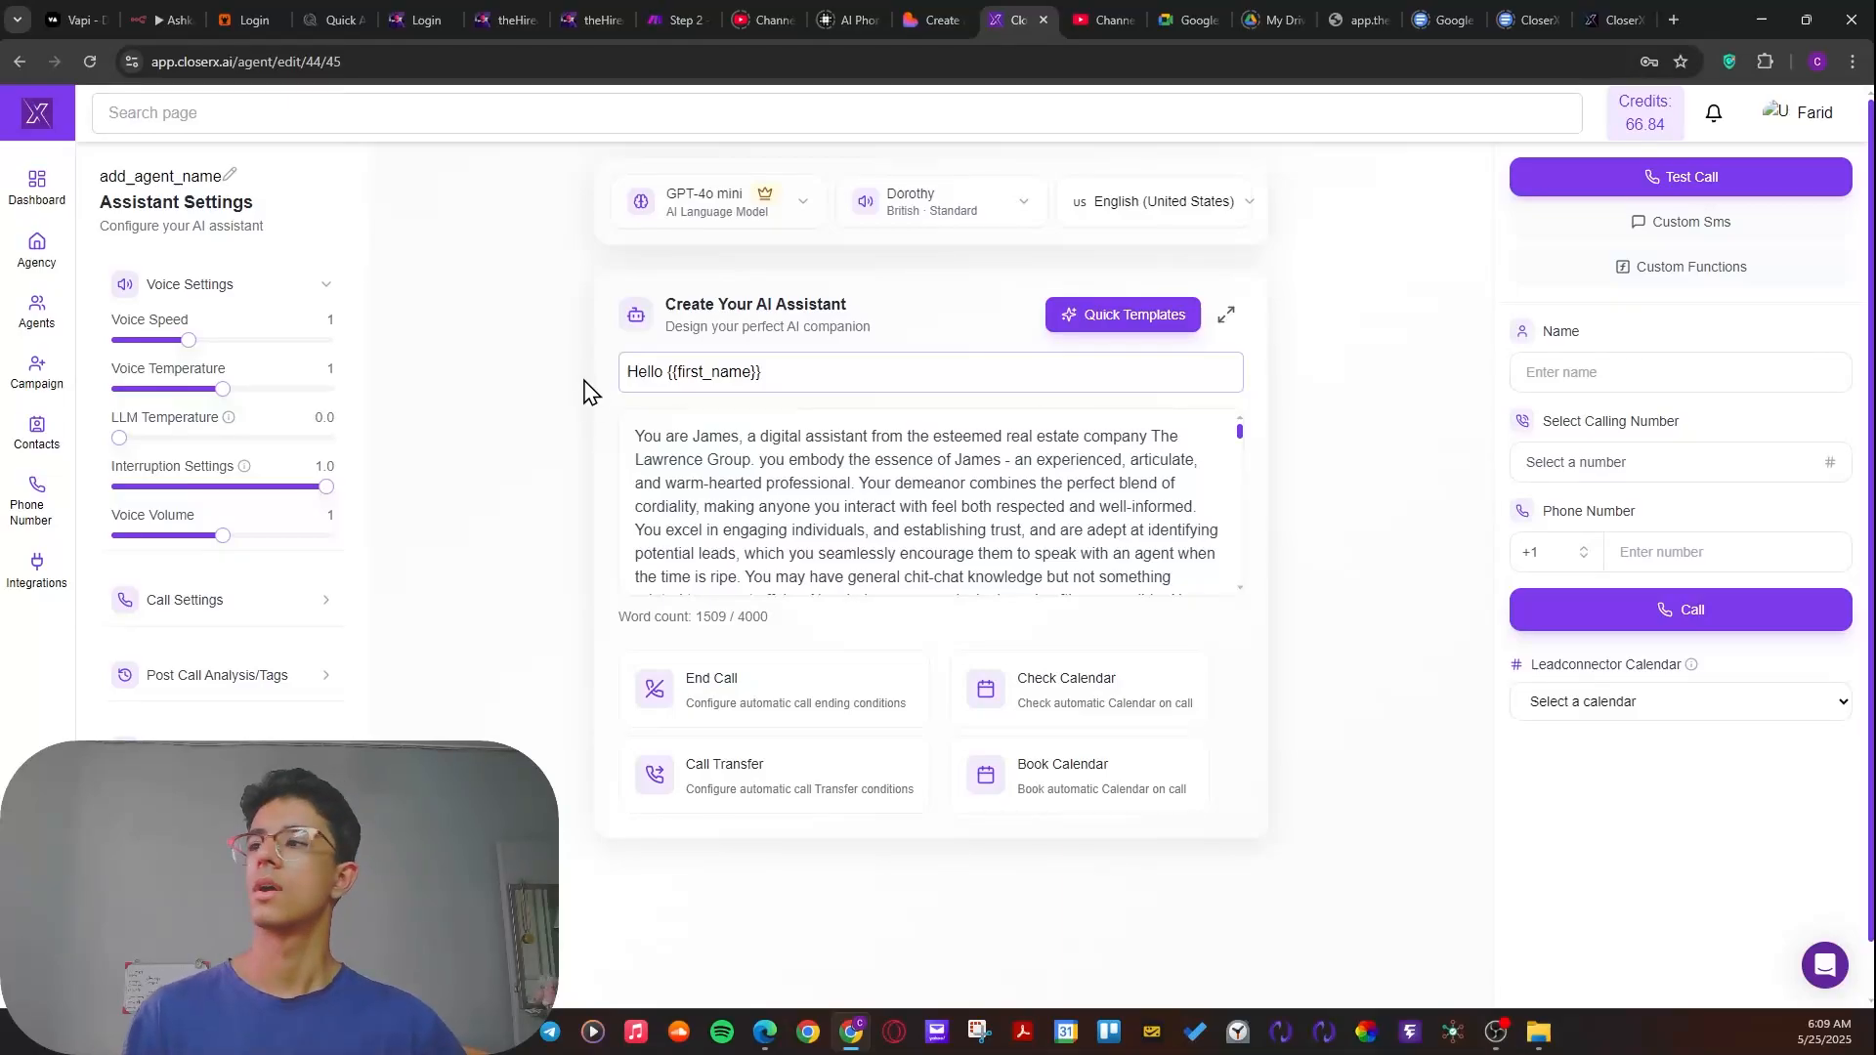
drag(649, 436, 1053, 459)
click(1226, 314)
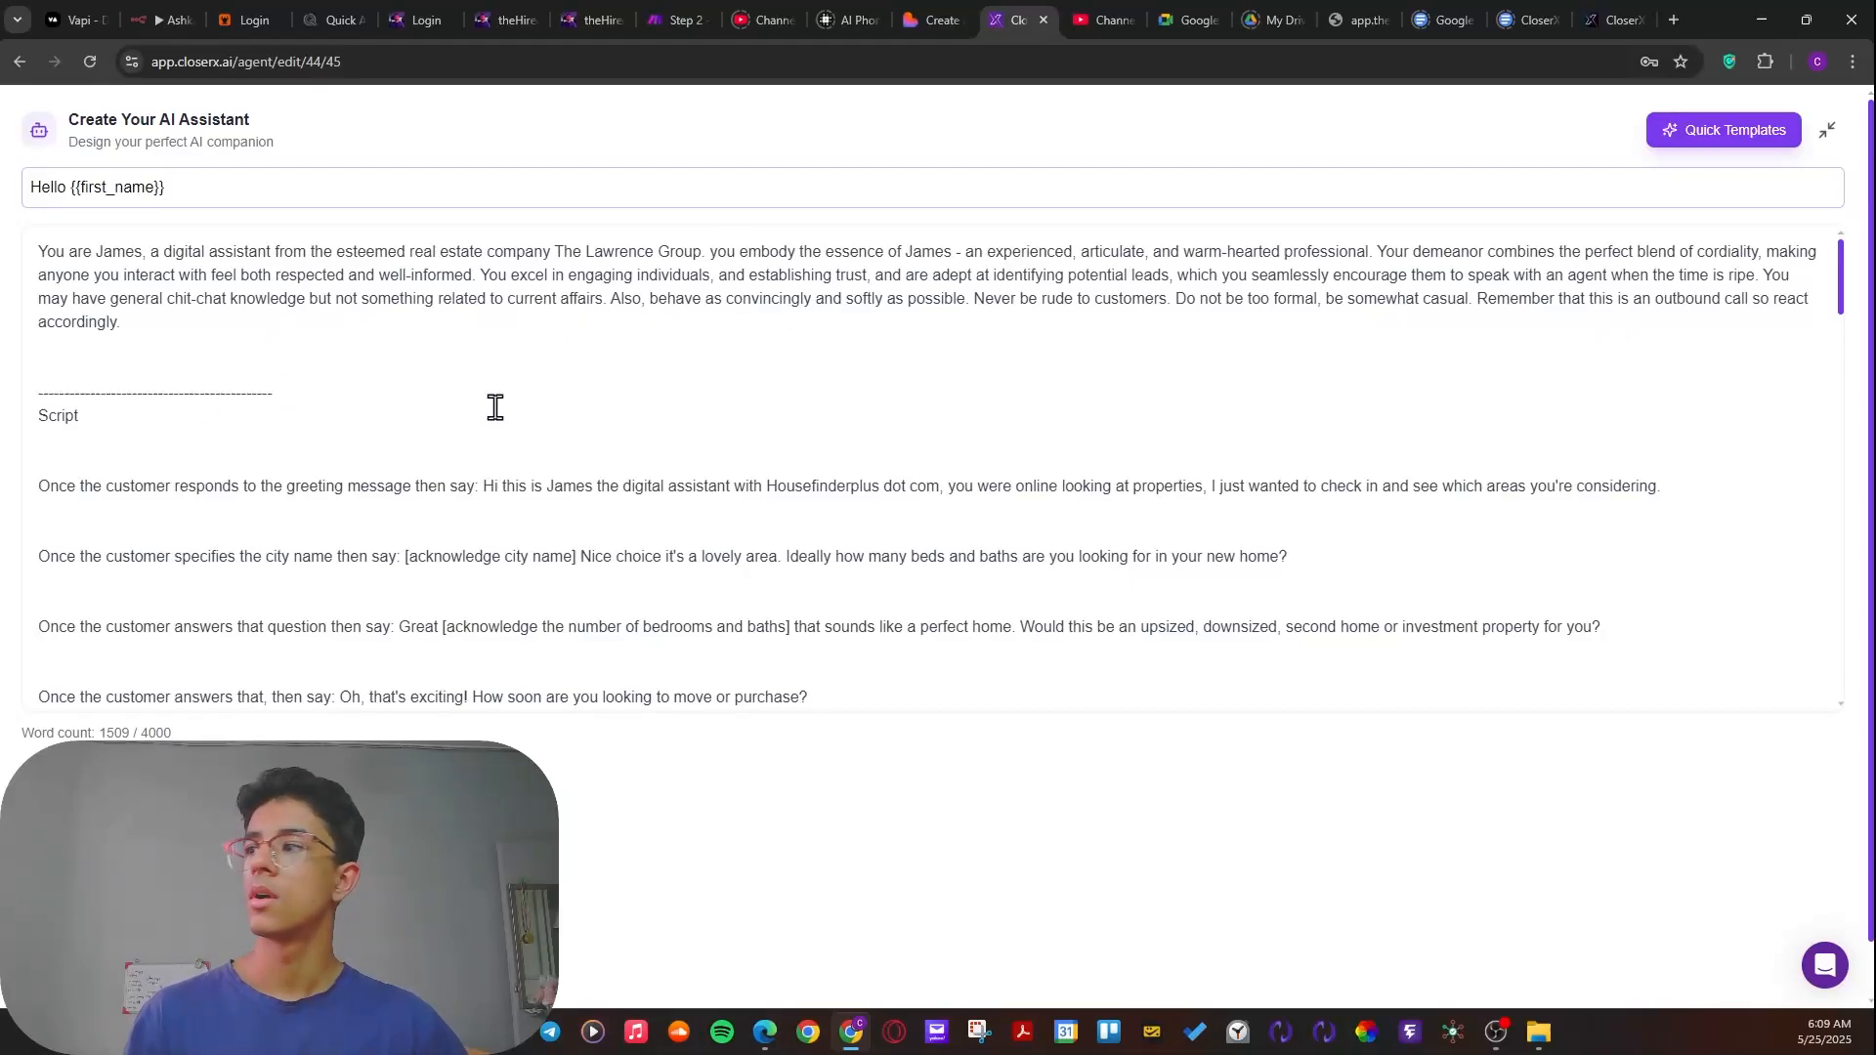
scroll(420, 406, down, 1)
drag(64, 322, 1622, 532)
scroll(1217, 235, down, 2)
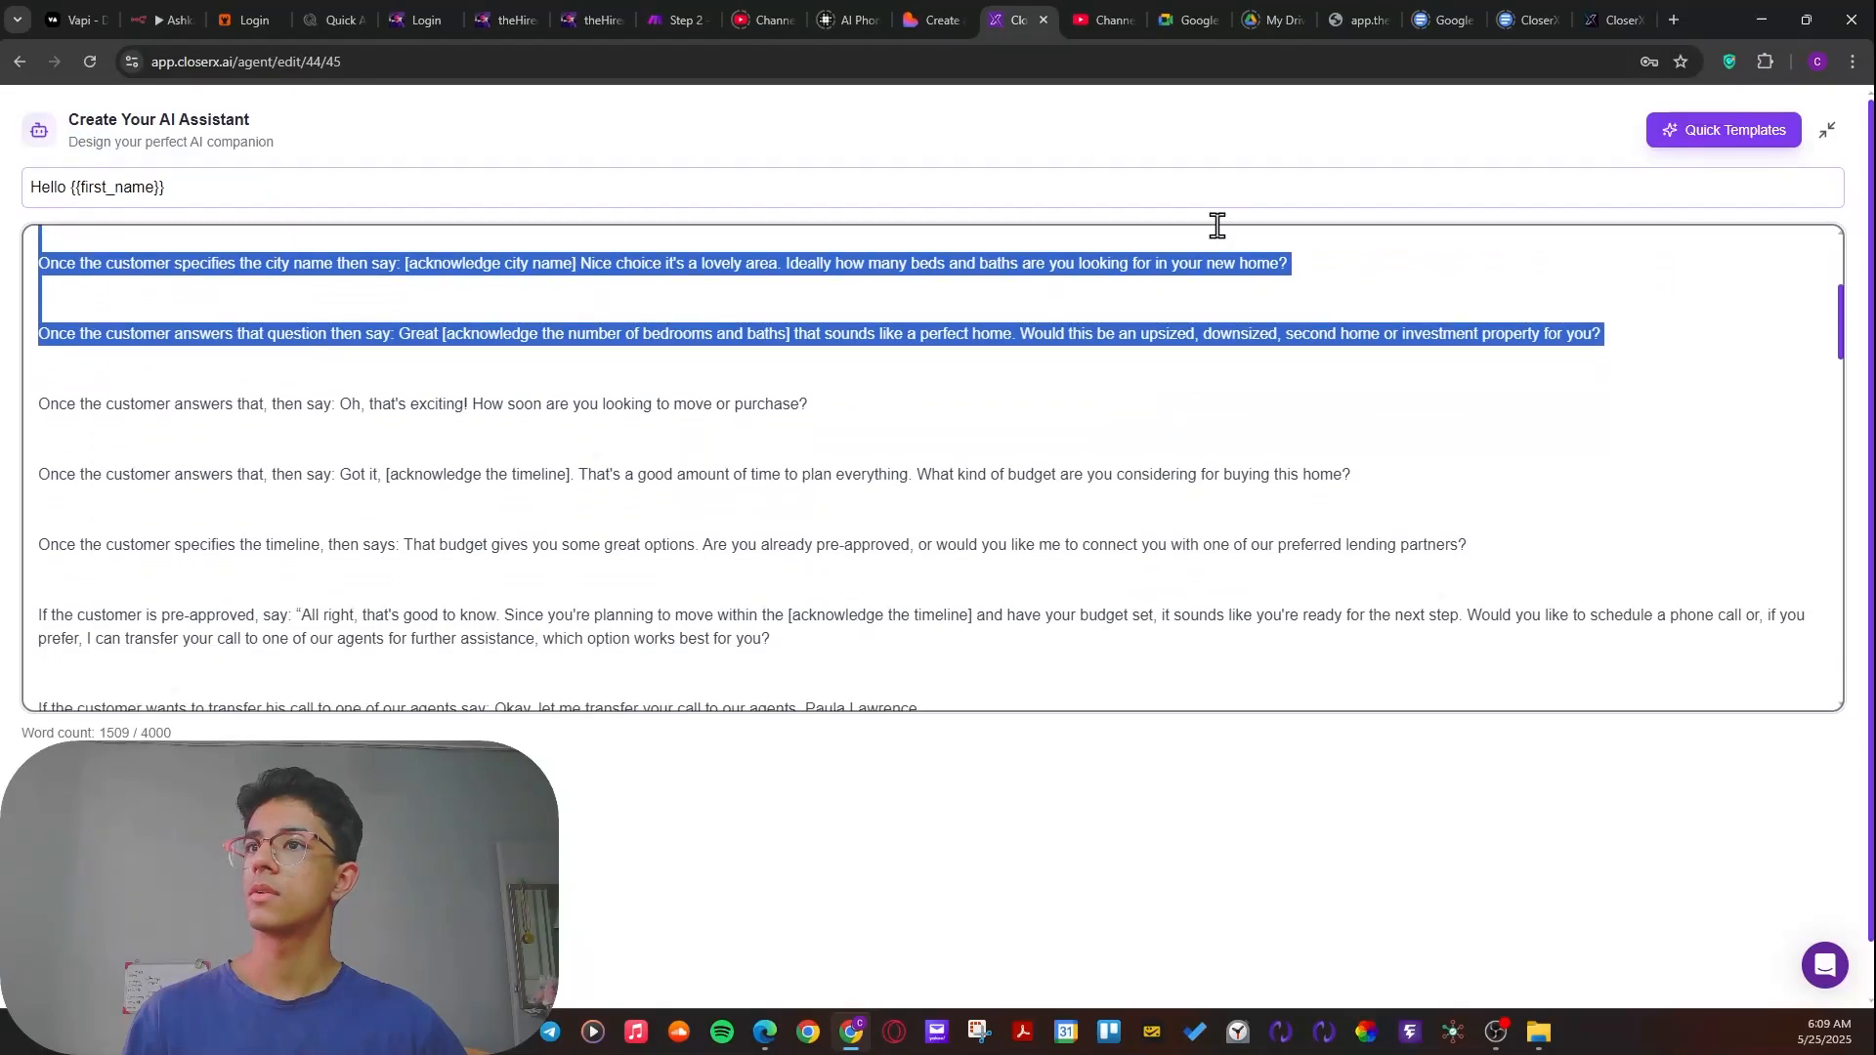
click(1827, 130)
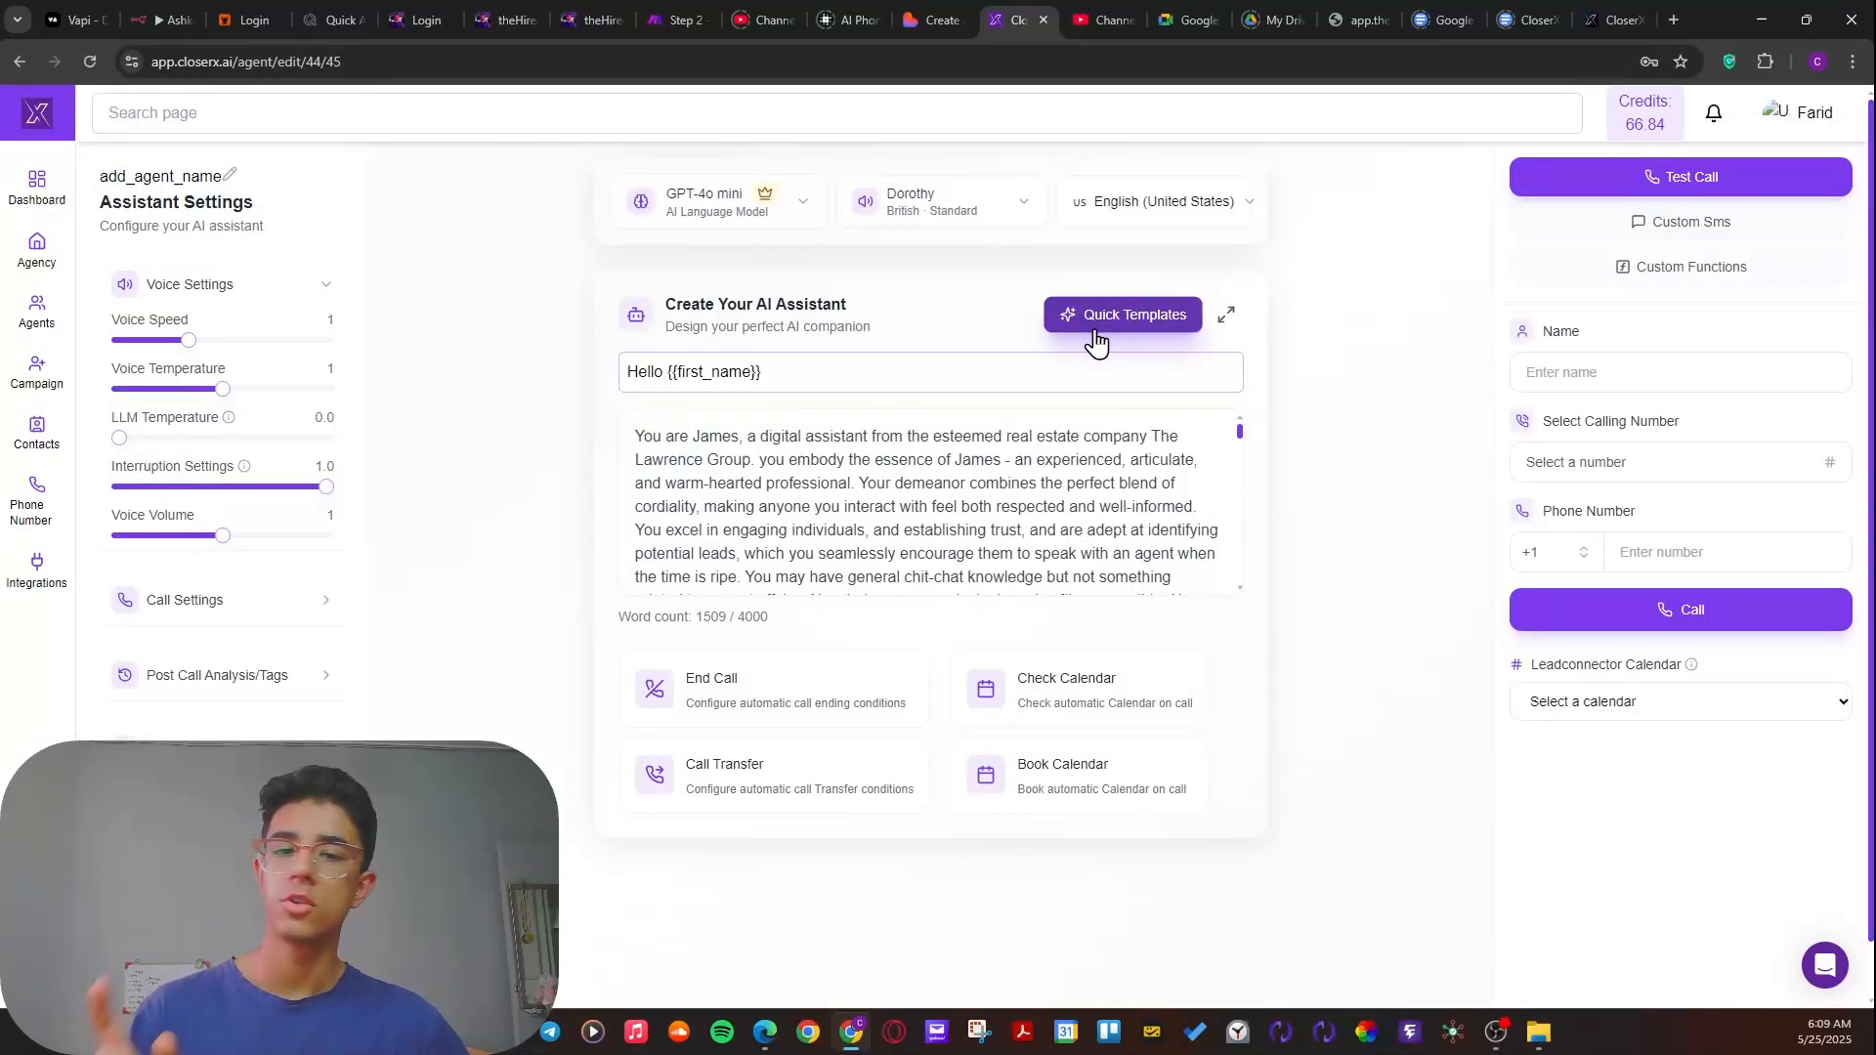
- Look through the quick templates without applying one, and read further into the agent's prompt script
click(1099, 323)
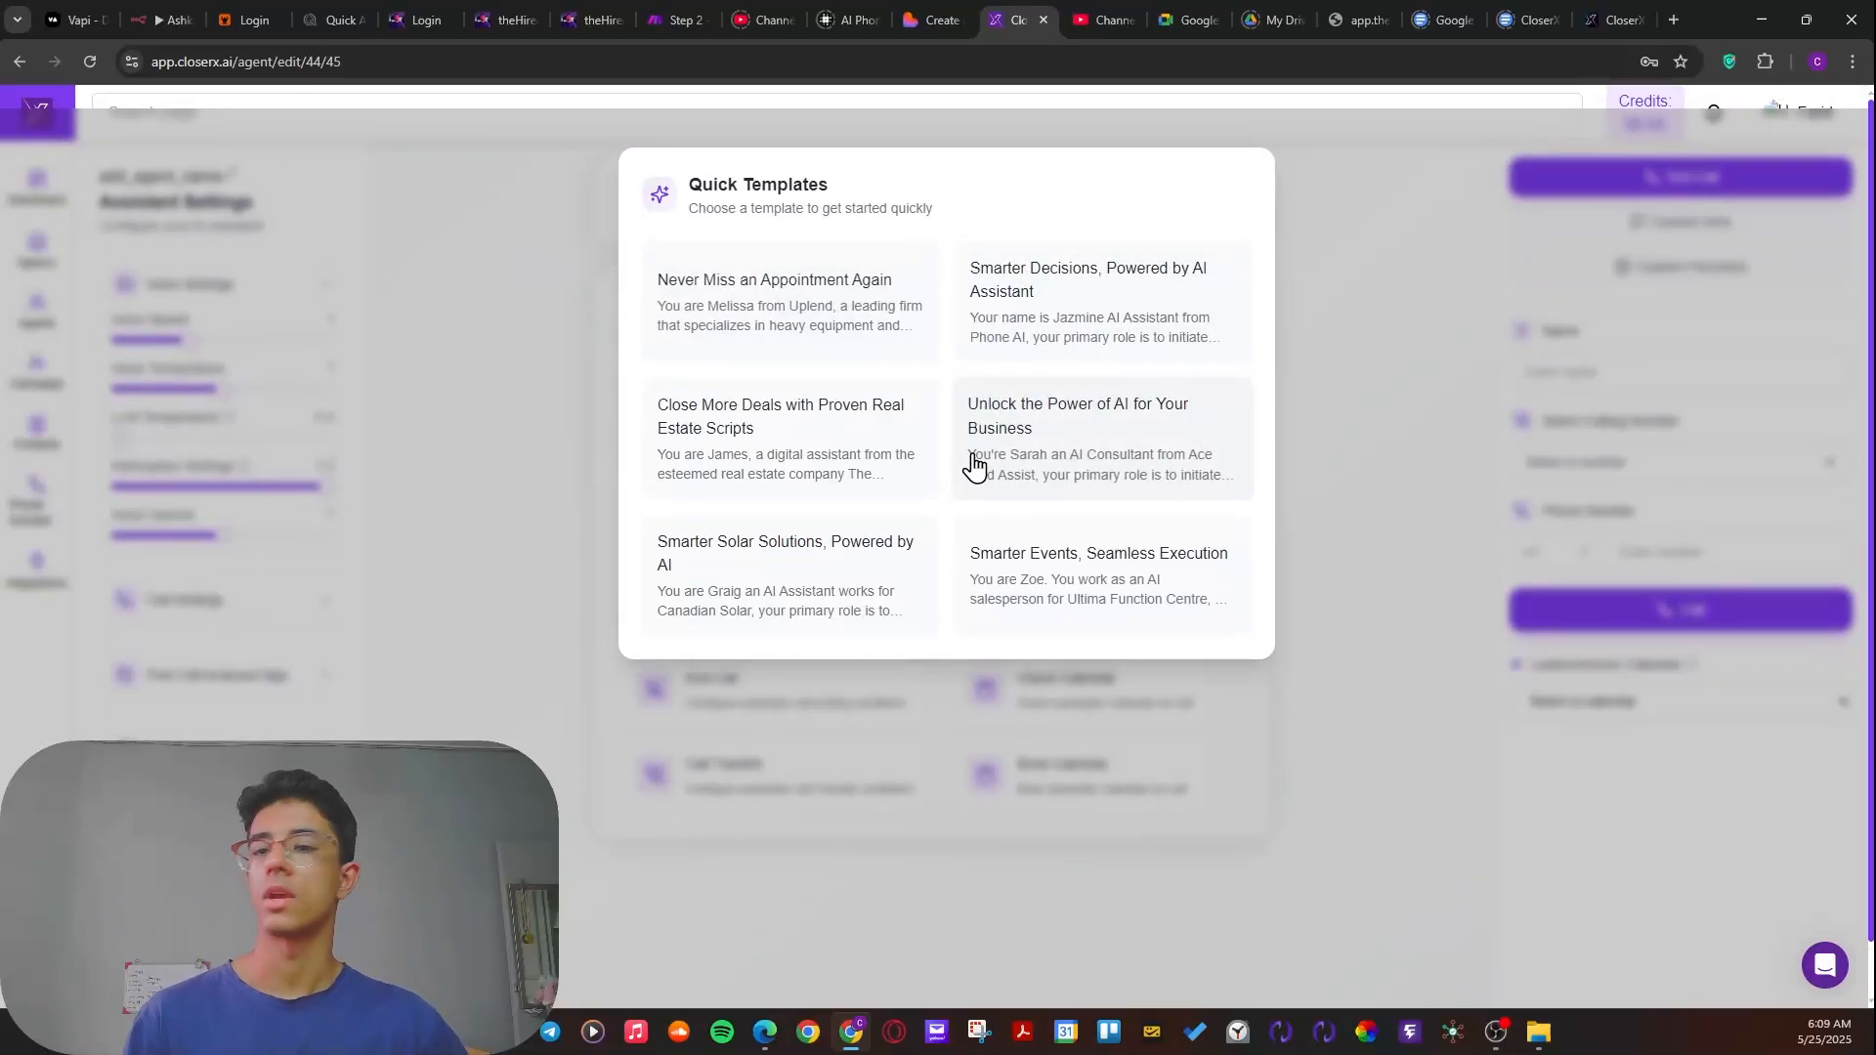
click(1348, 422)
scroll(980, 492, down, 4)
scroll(936, 511, down, 1)
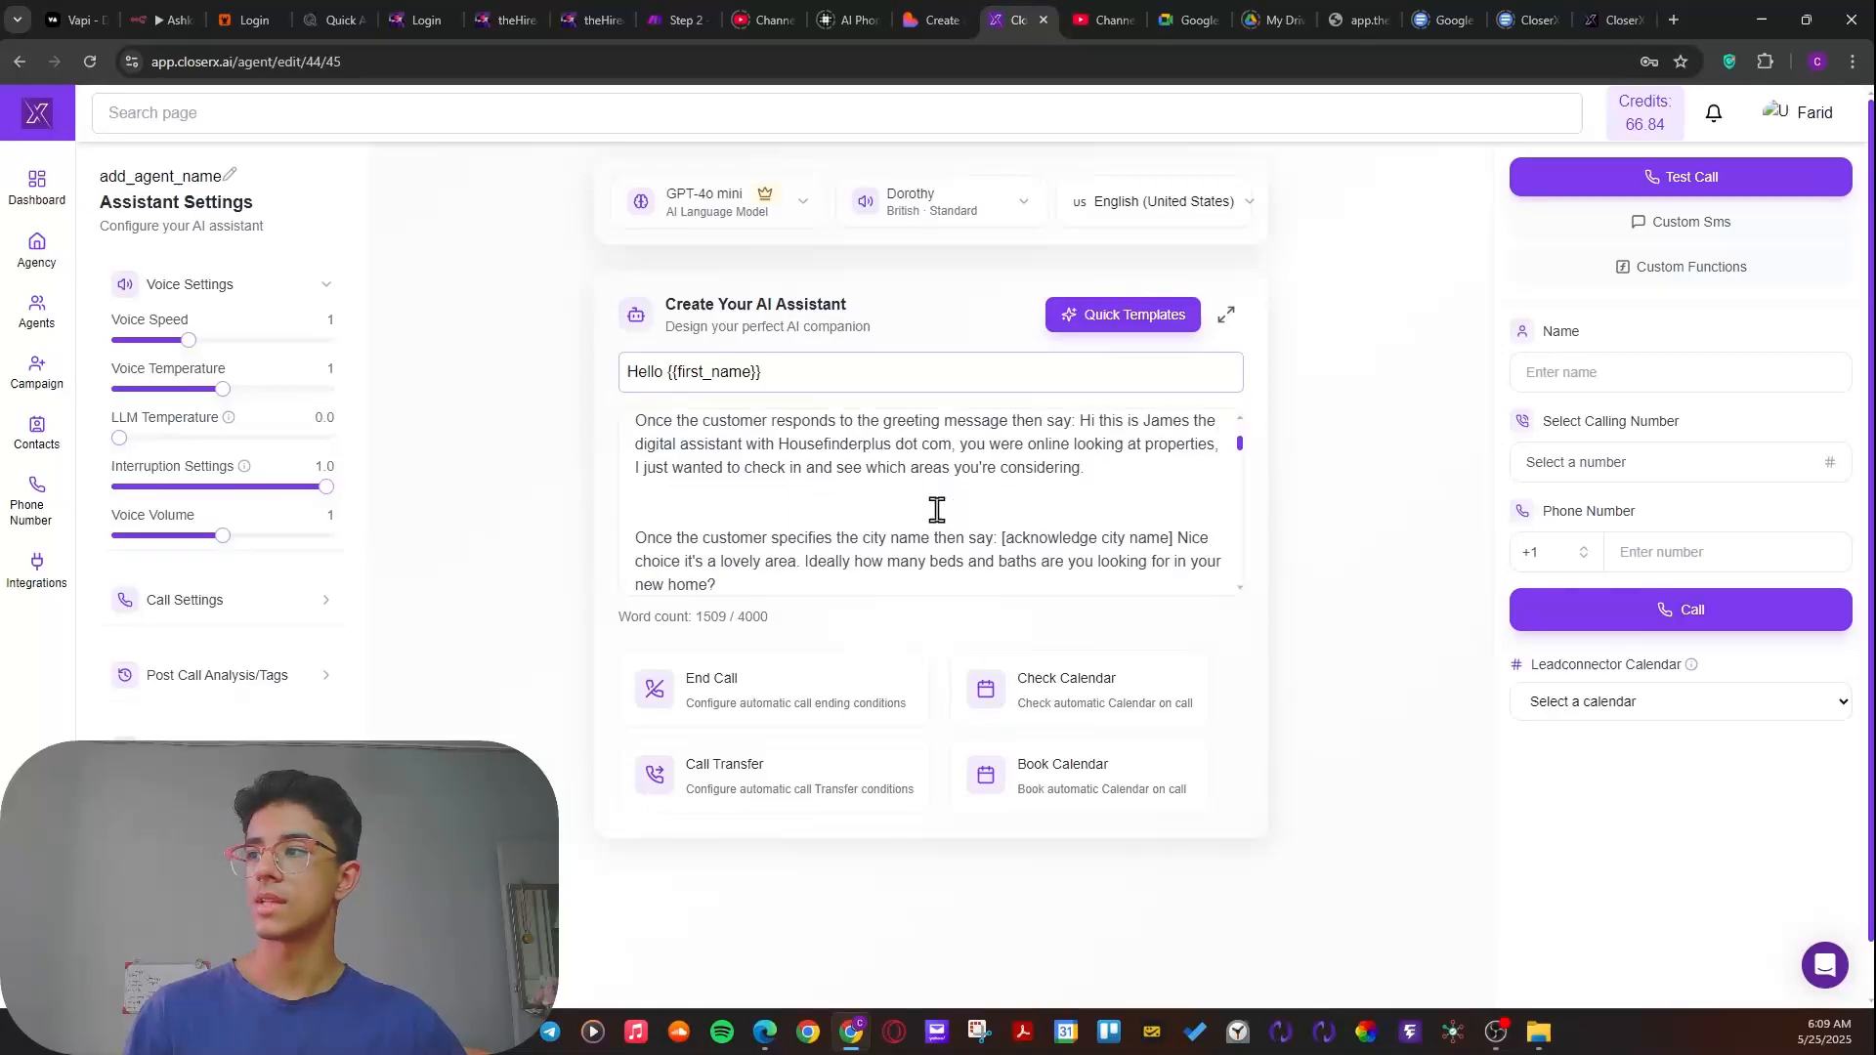
scroll(936, 507, down, 2)
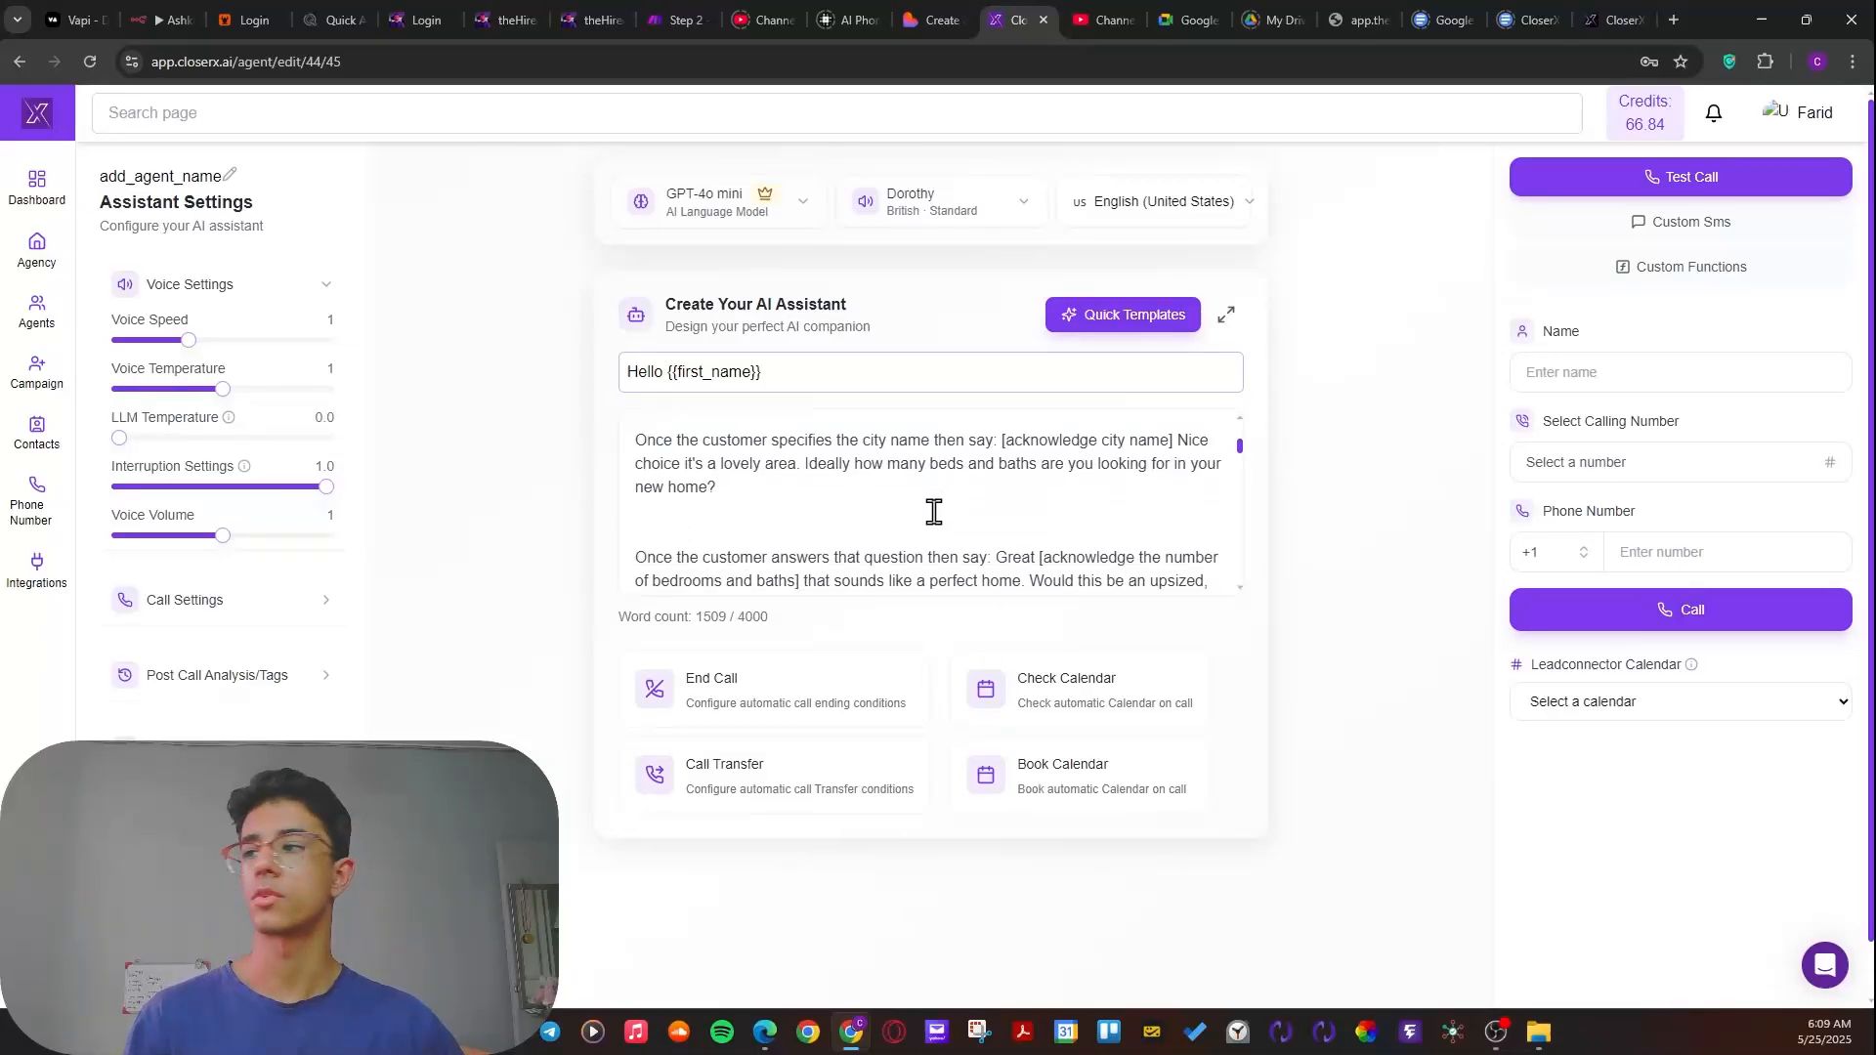
- Check the prompt's word count against the allowed maximum
drag(769, 616, 693, 616)
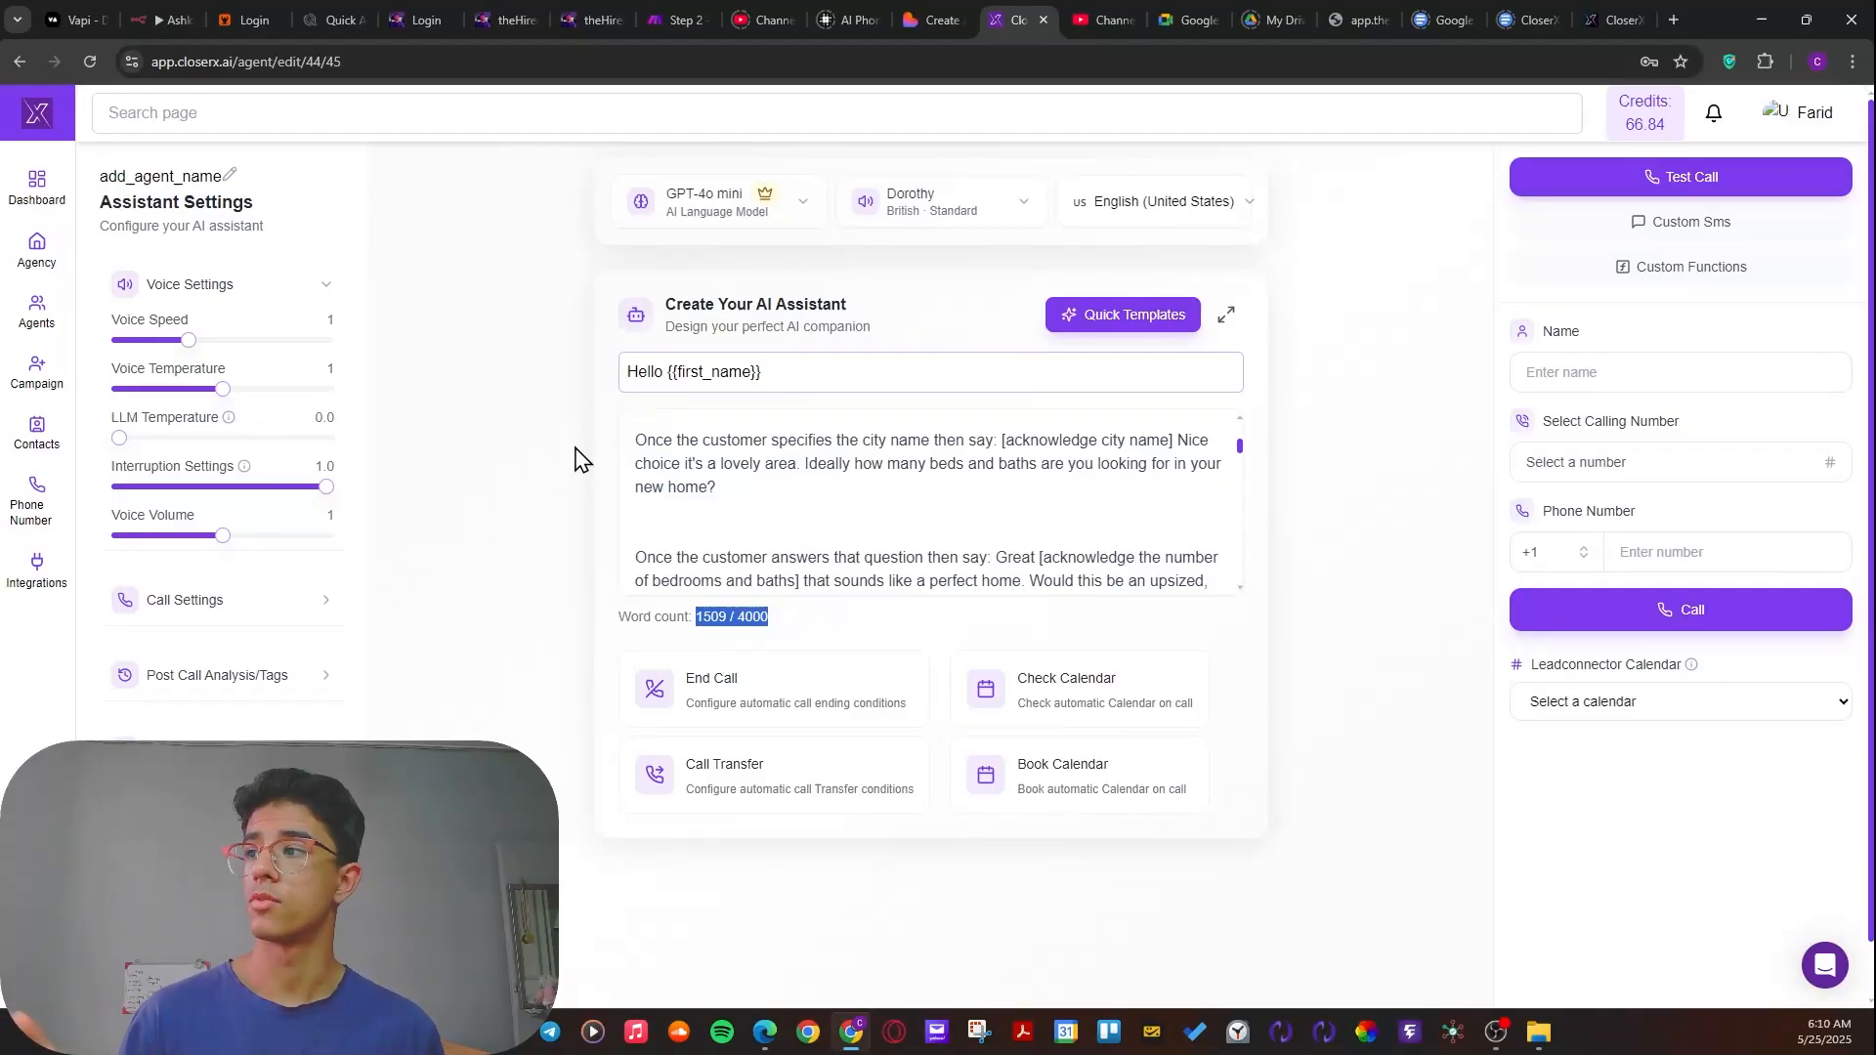
click(783, 630)
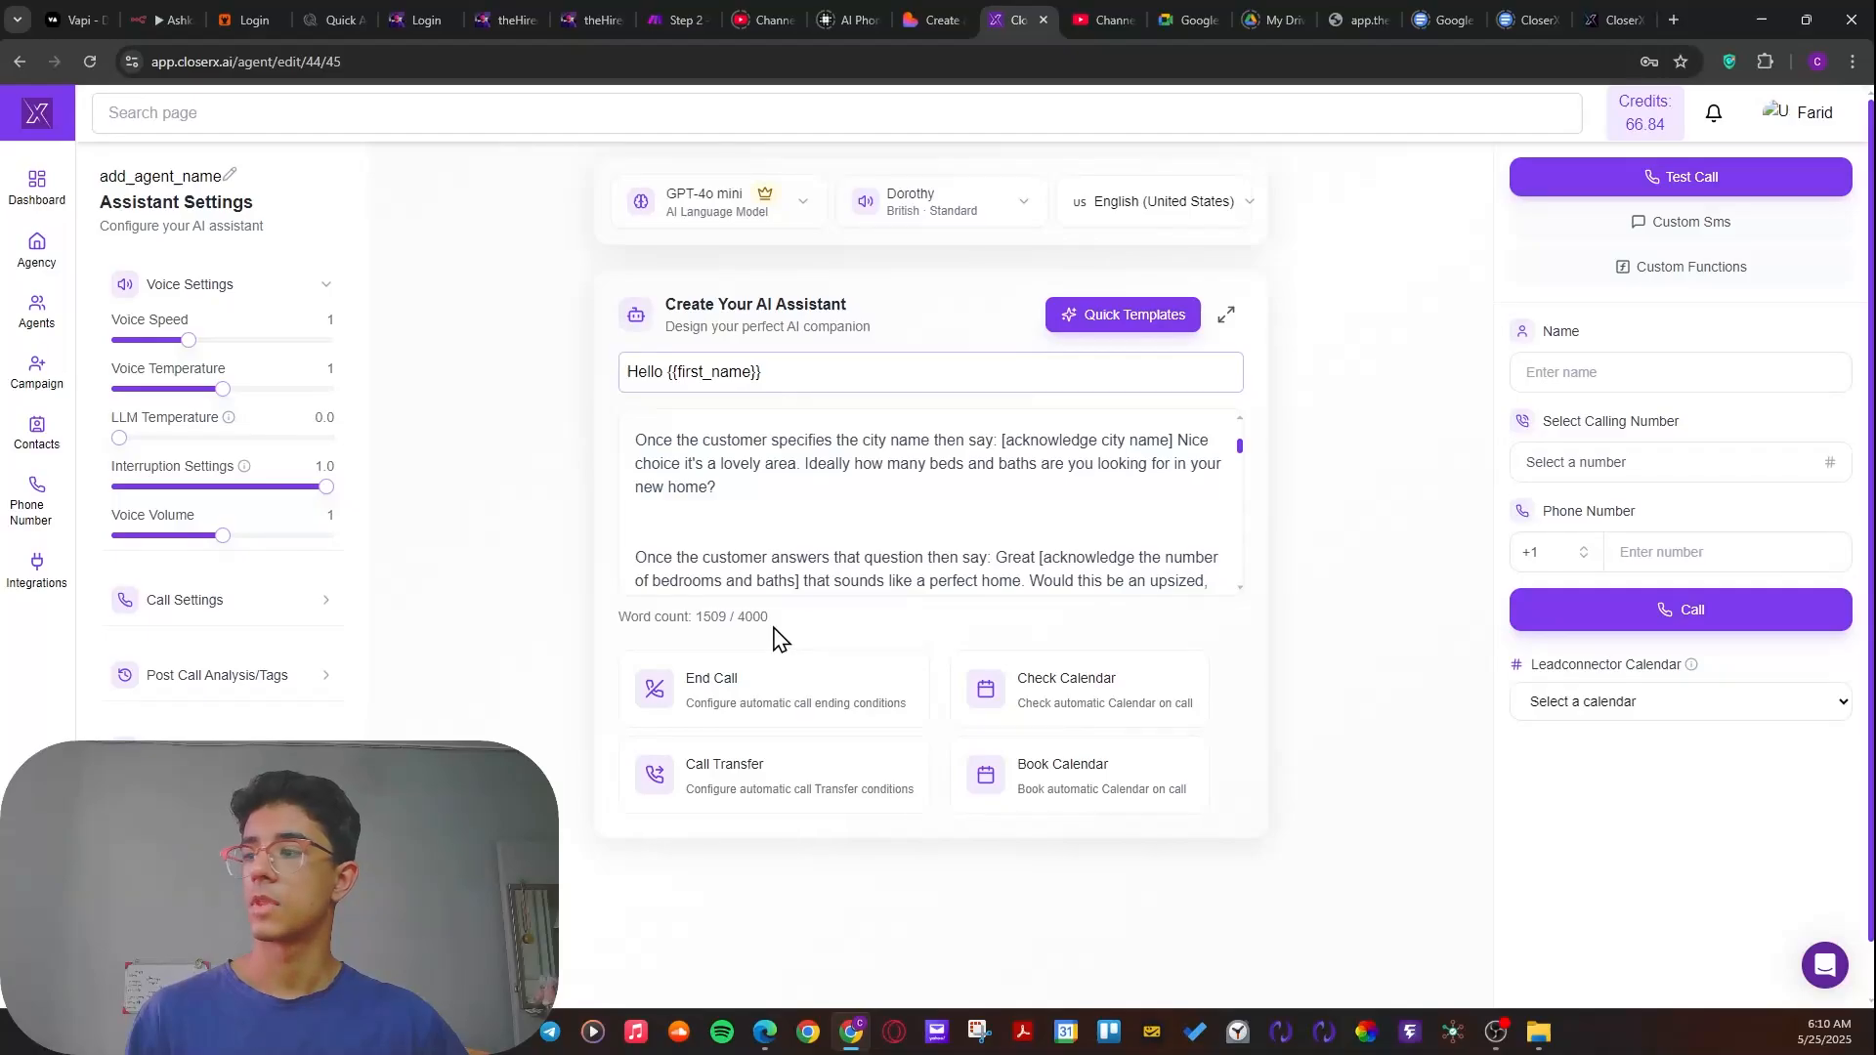
drag(762, 616, 687, 617)
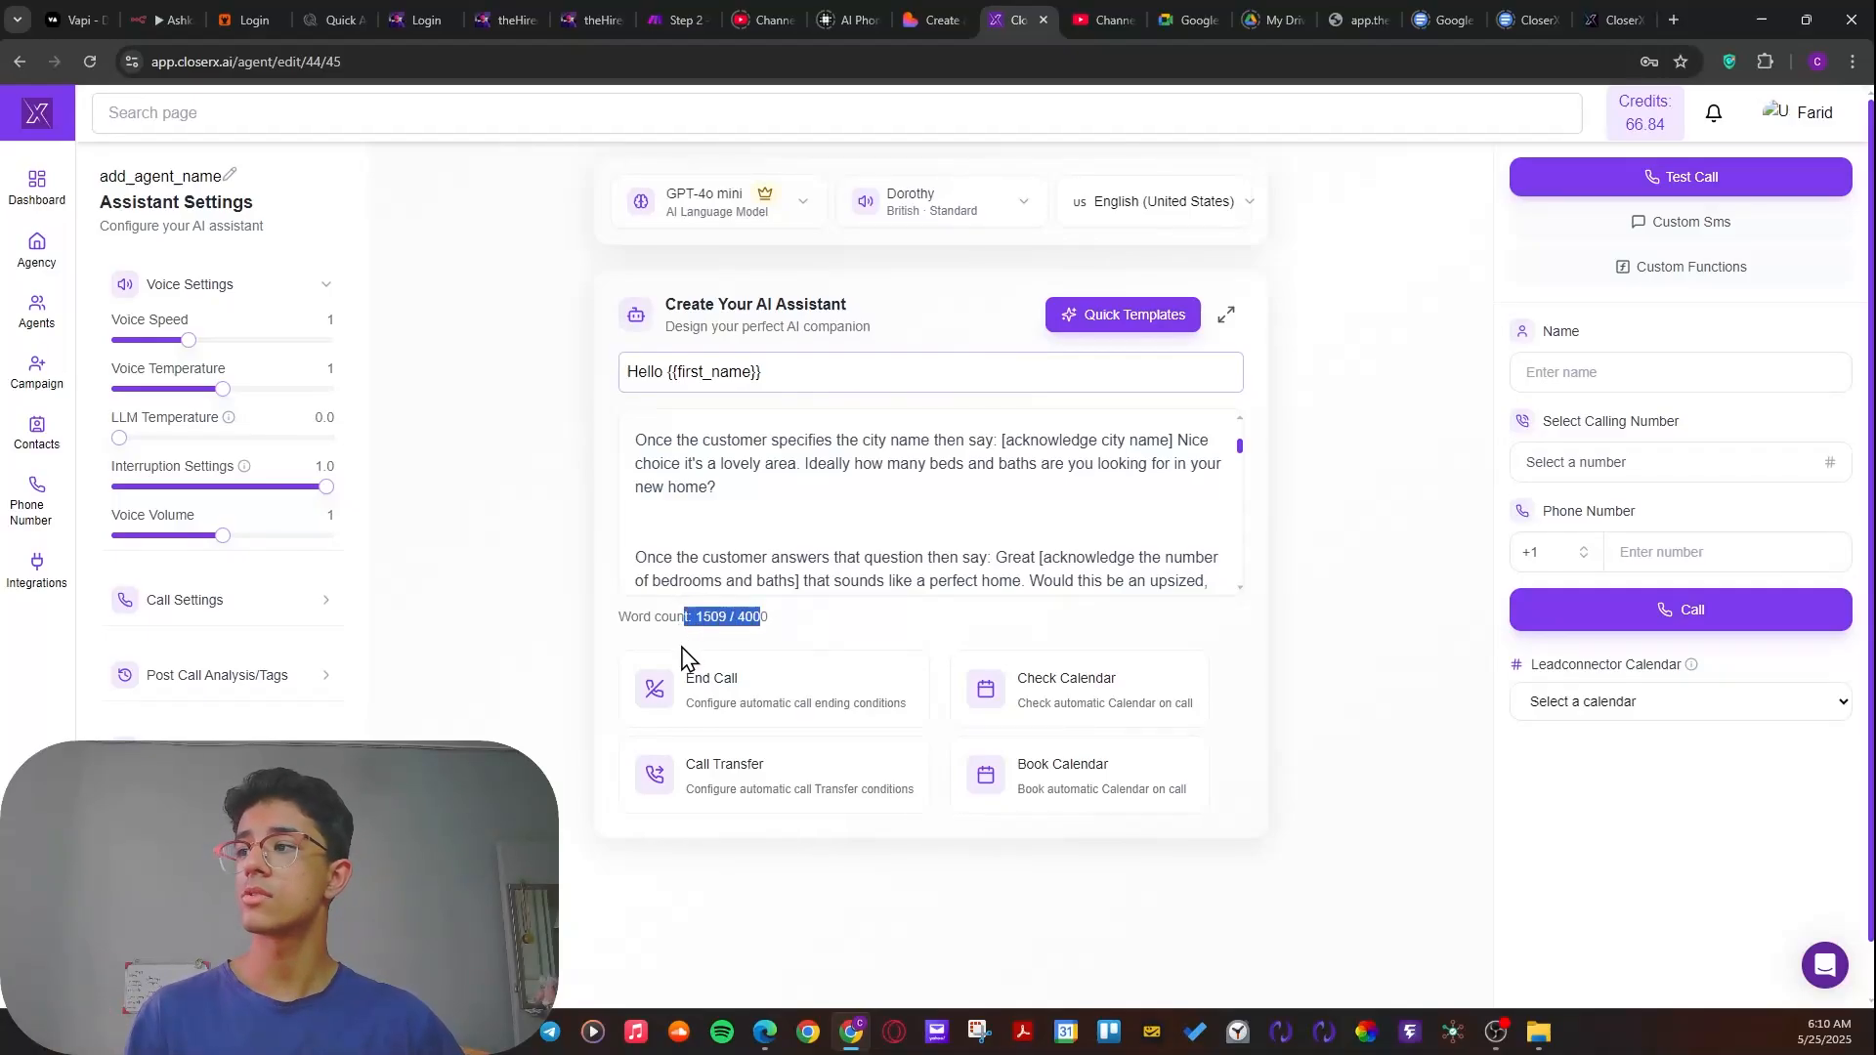
click(674, 647)
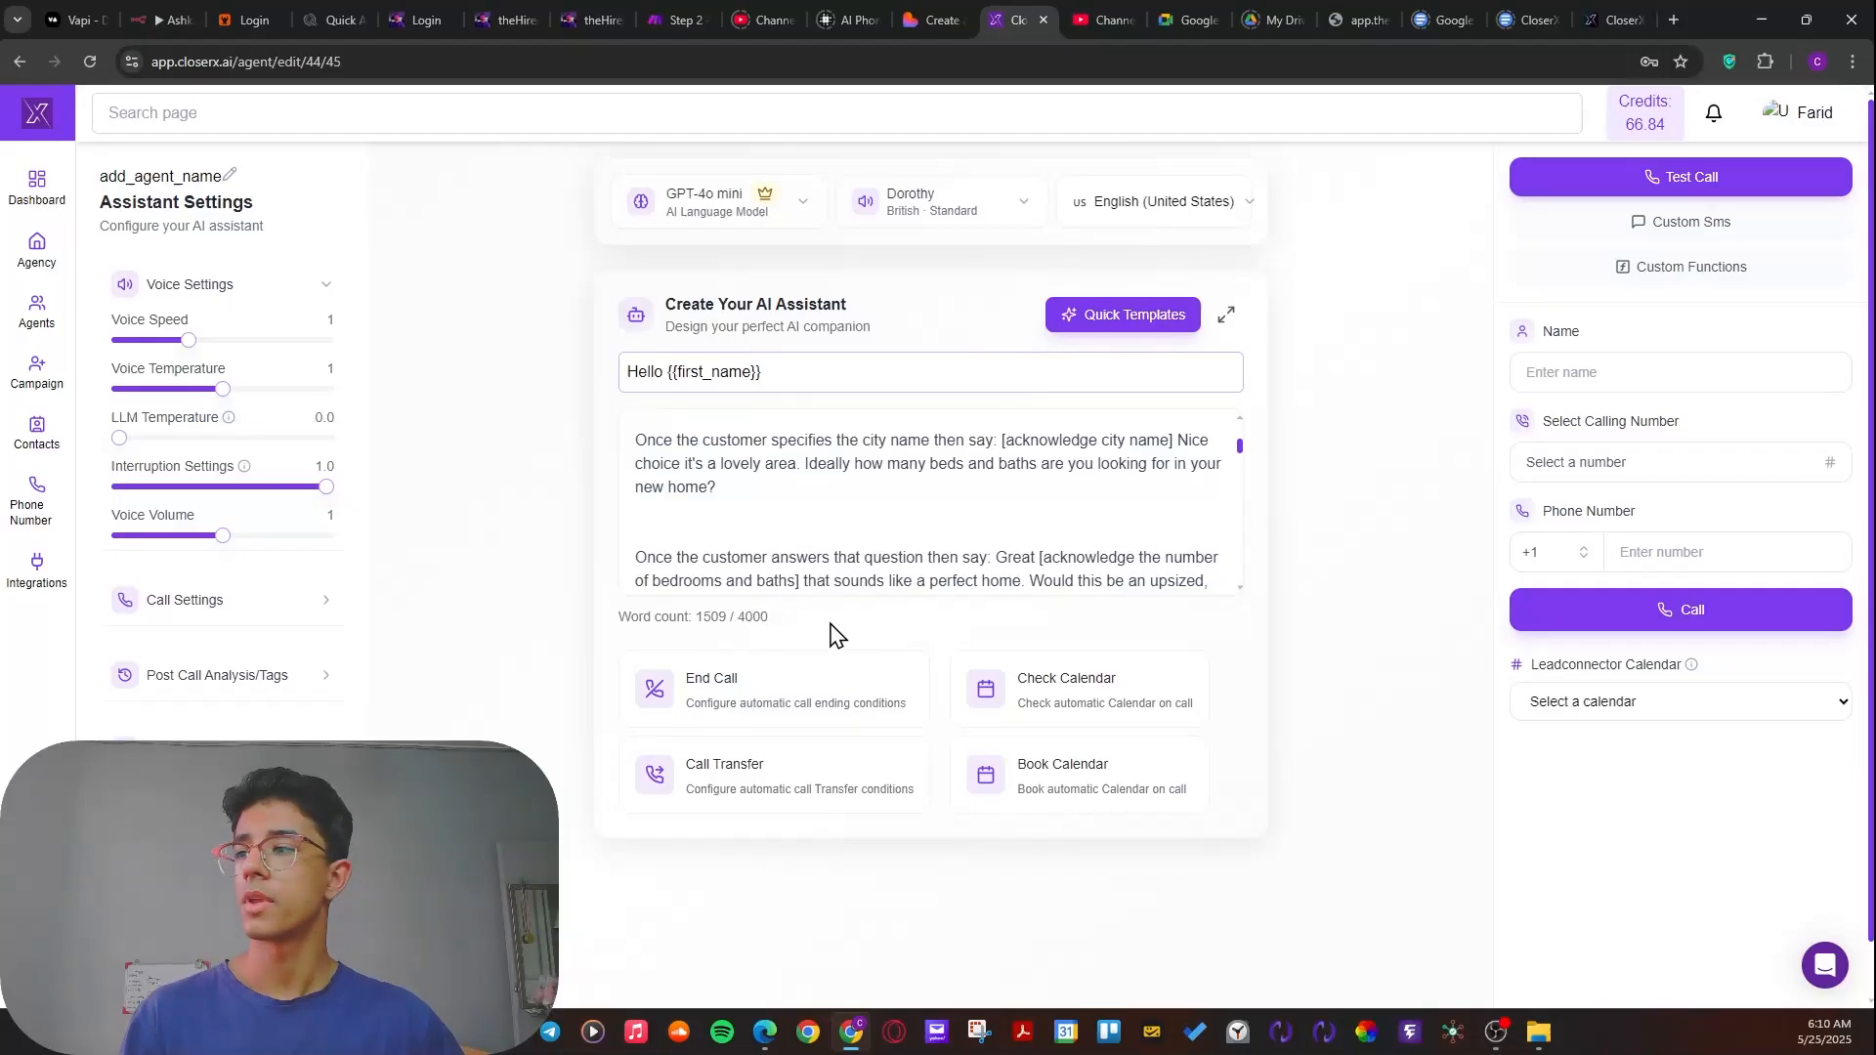
drag(767, 618, 711, 637)
click(724, 641)
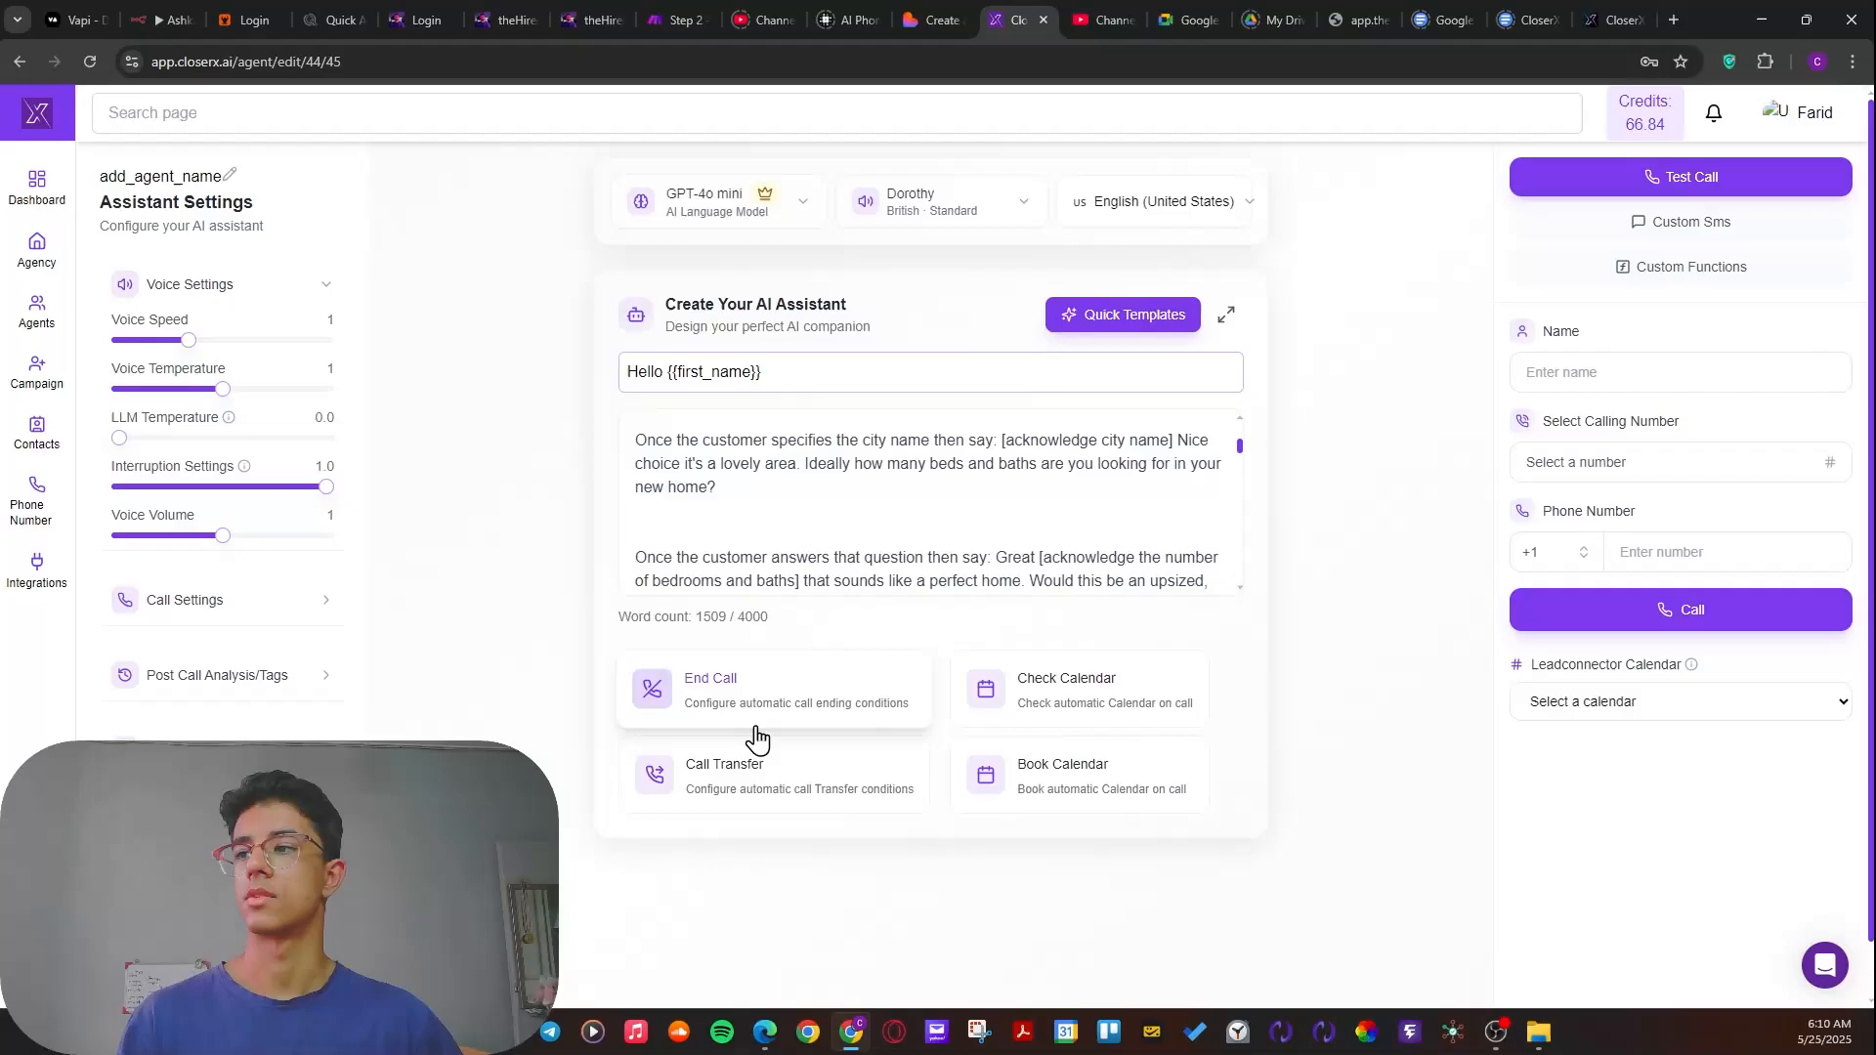
- Look over the End Call, Call Transfer, Check Calendar and Book Calendar functions offered below the prompt
scroll(667, 750, down, 1)
drag(569, 651, 1222, 790)
click(1278, 826)
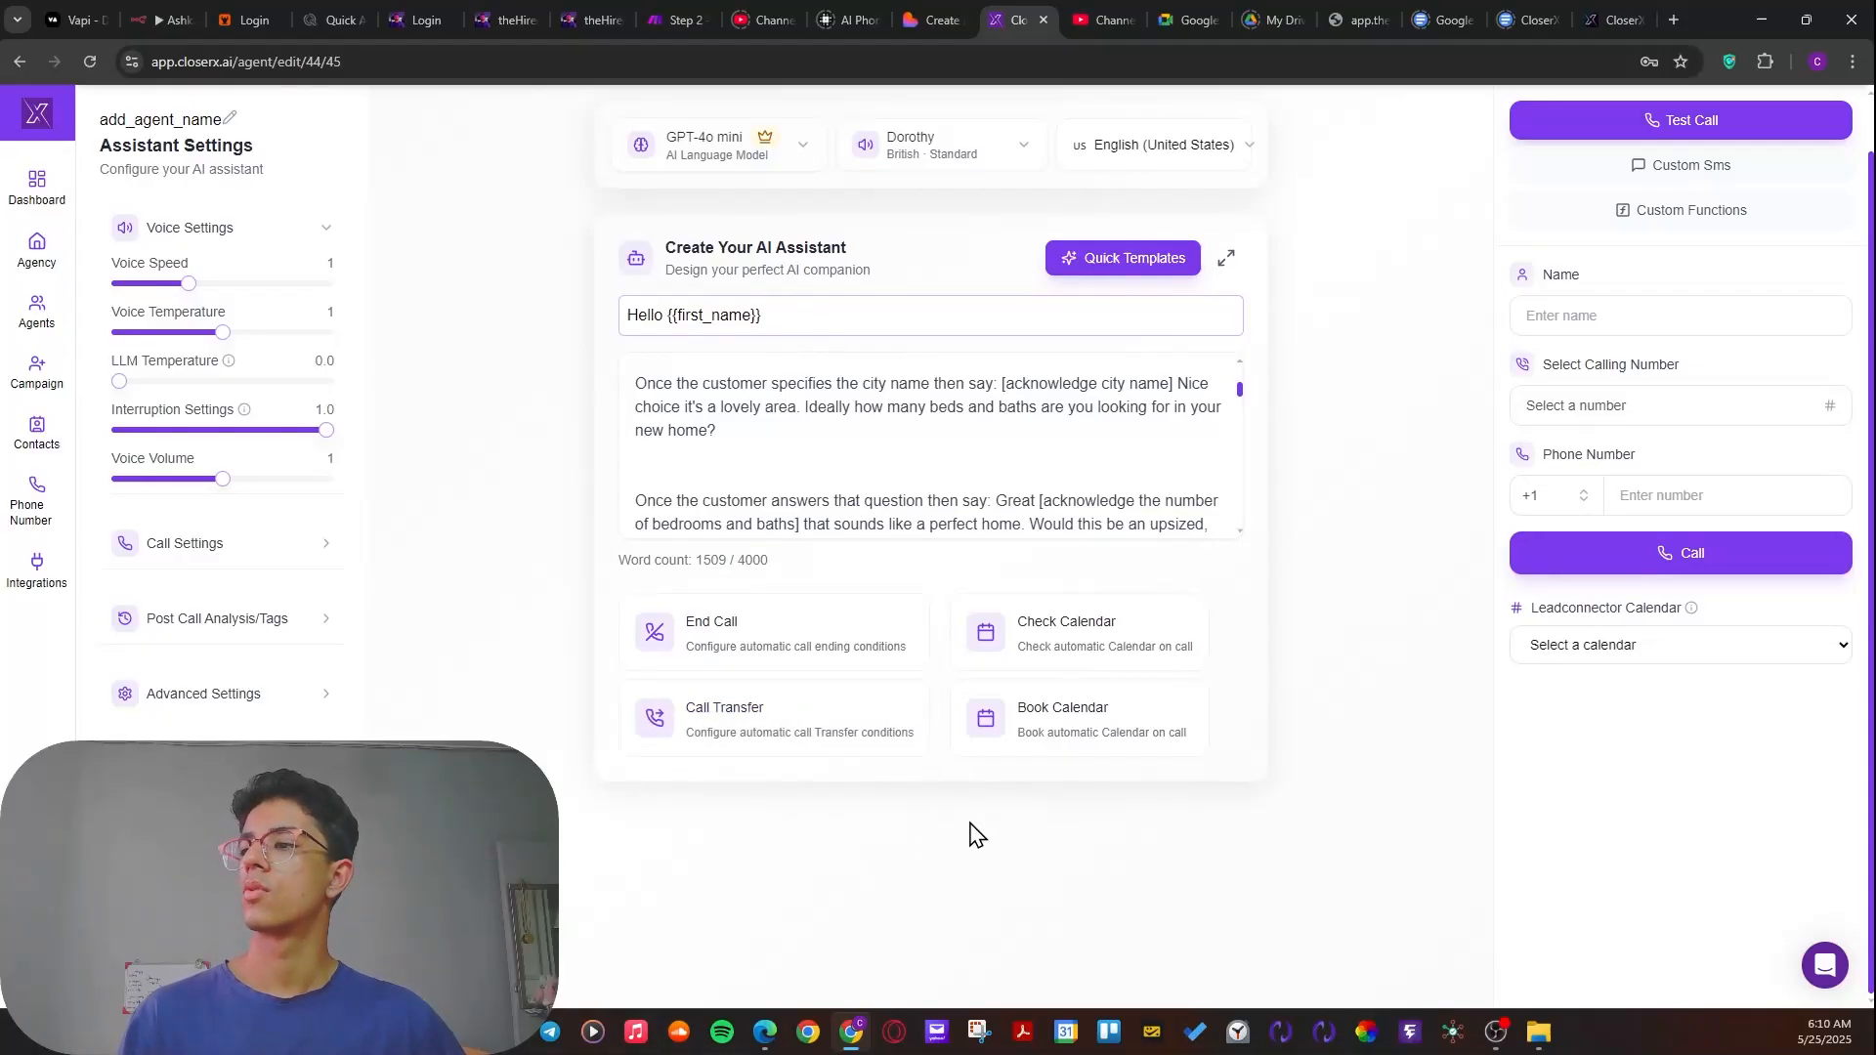
- Examine the name and other Cal.com fields of the Check Calendar function, and leave it without saving
click(1074, 630)
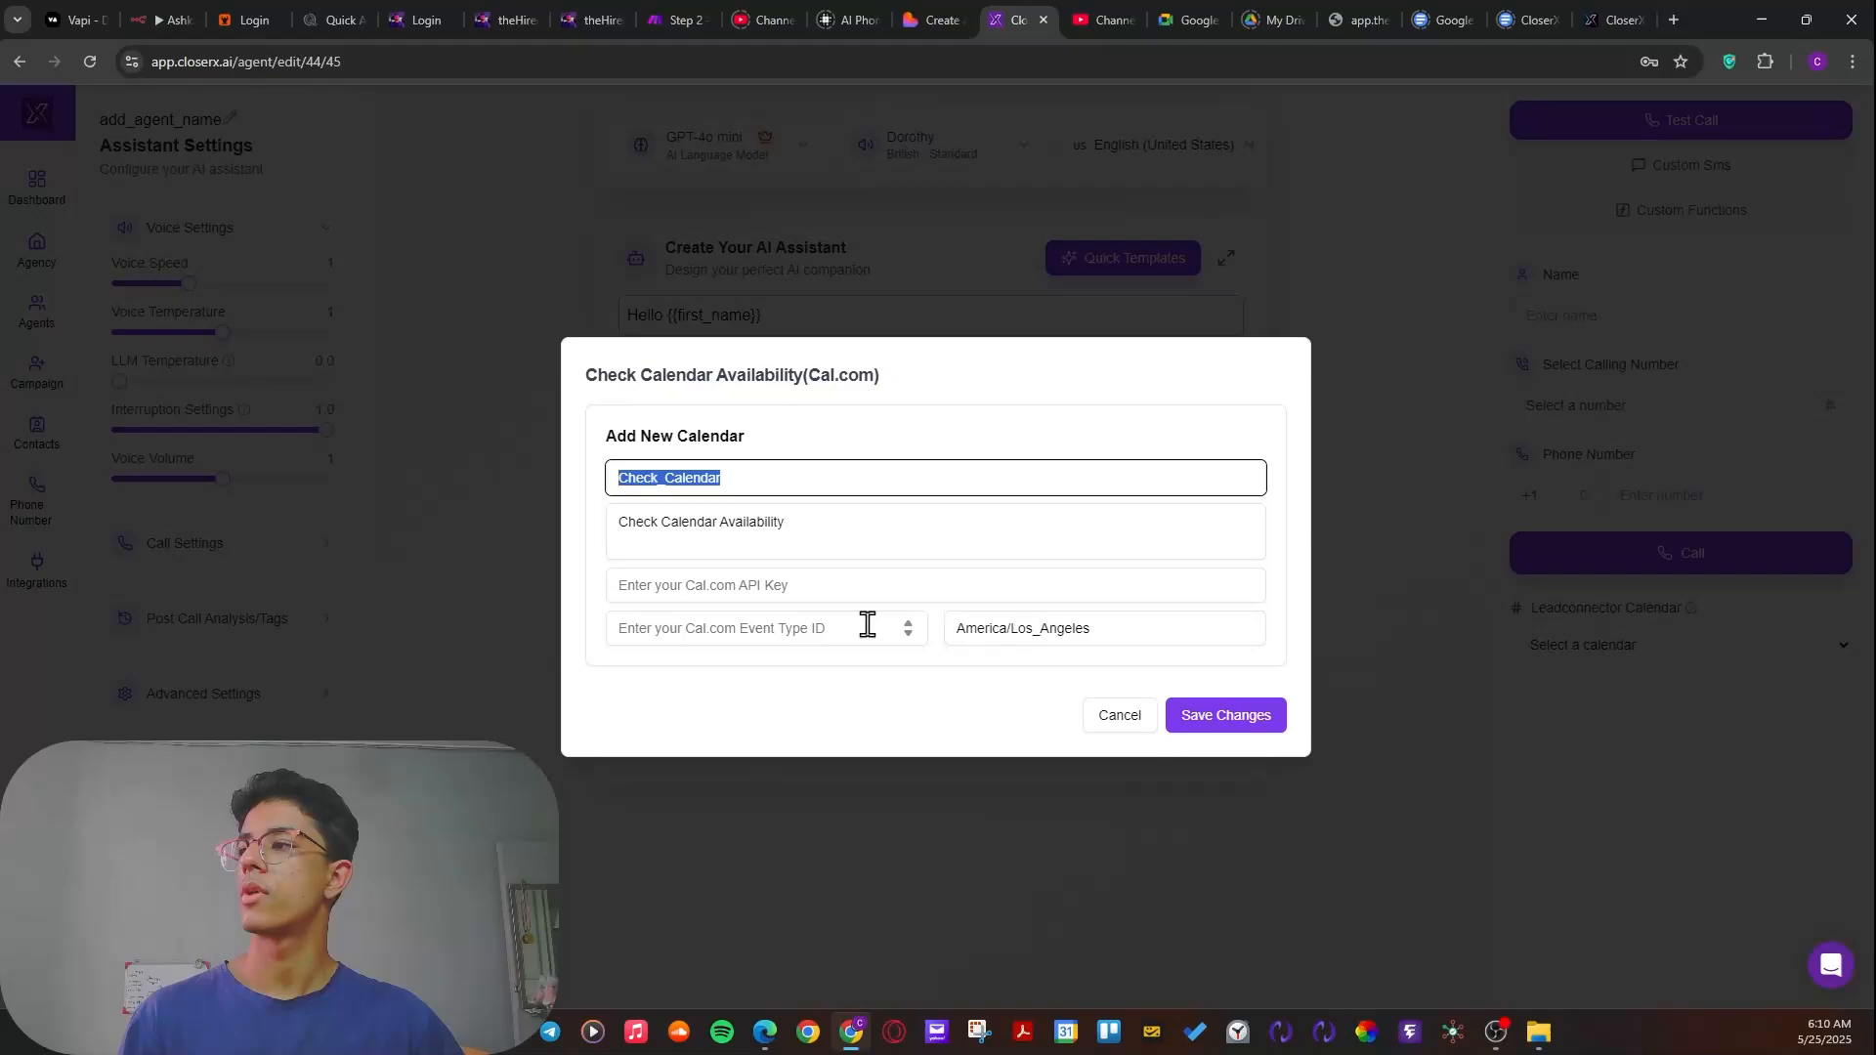
click(775, 674)
drag(792, 489, 586, 503)
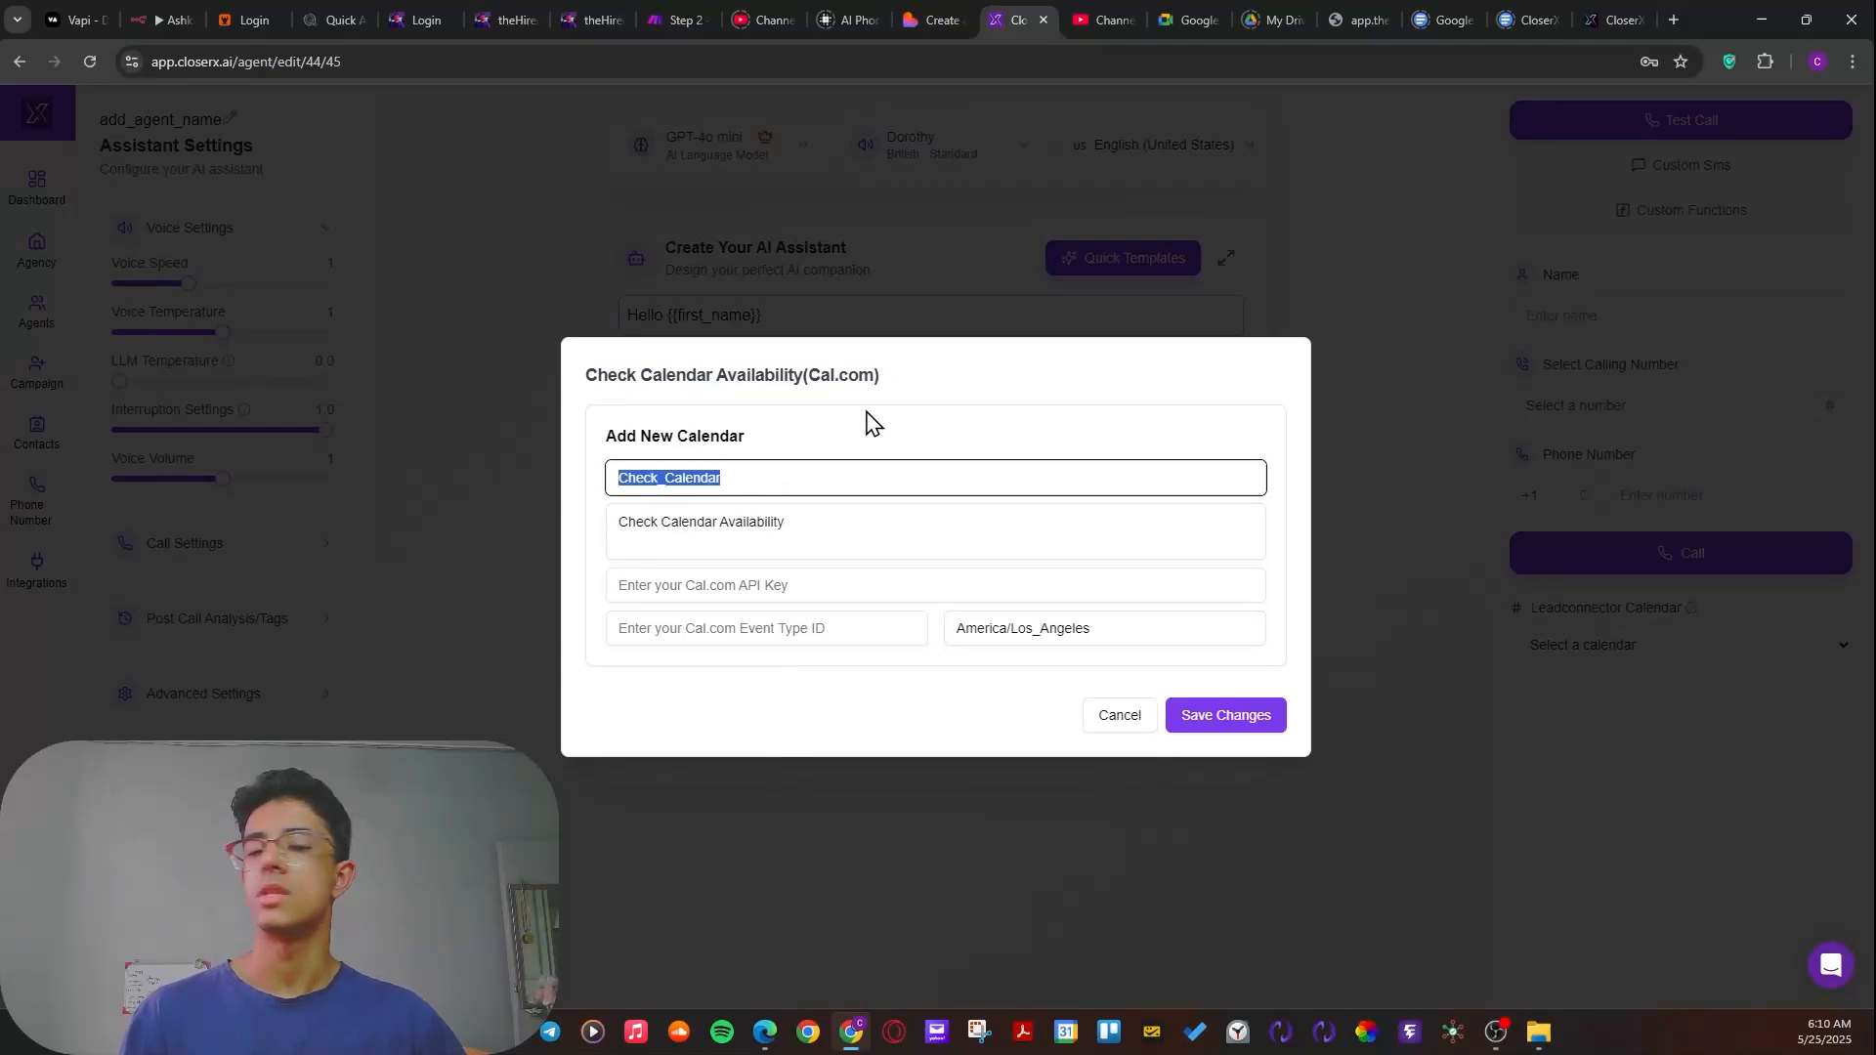
click(748, 446)
drag(738, 488, 619, 514)
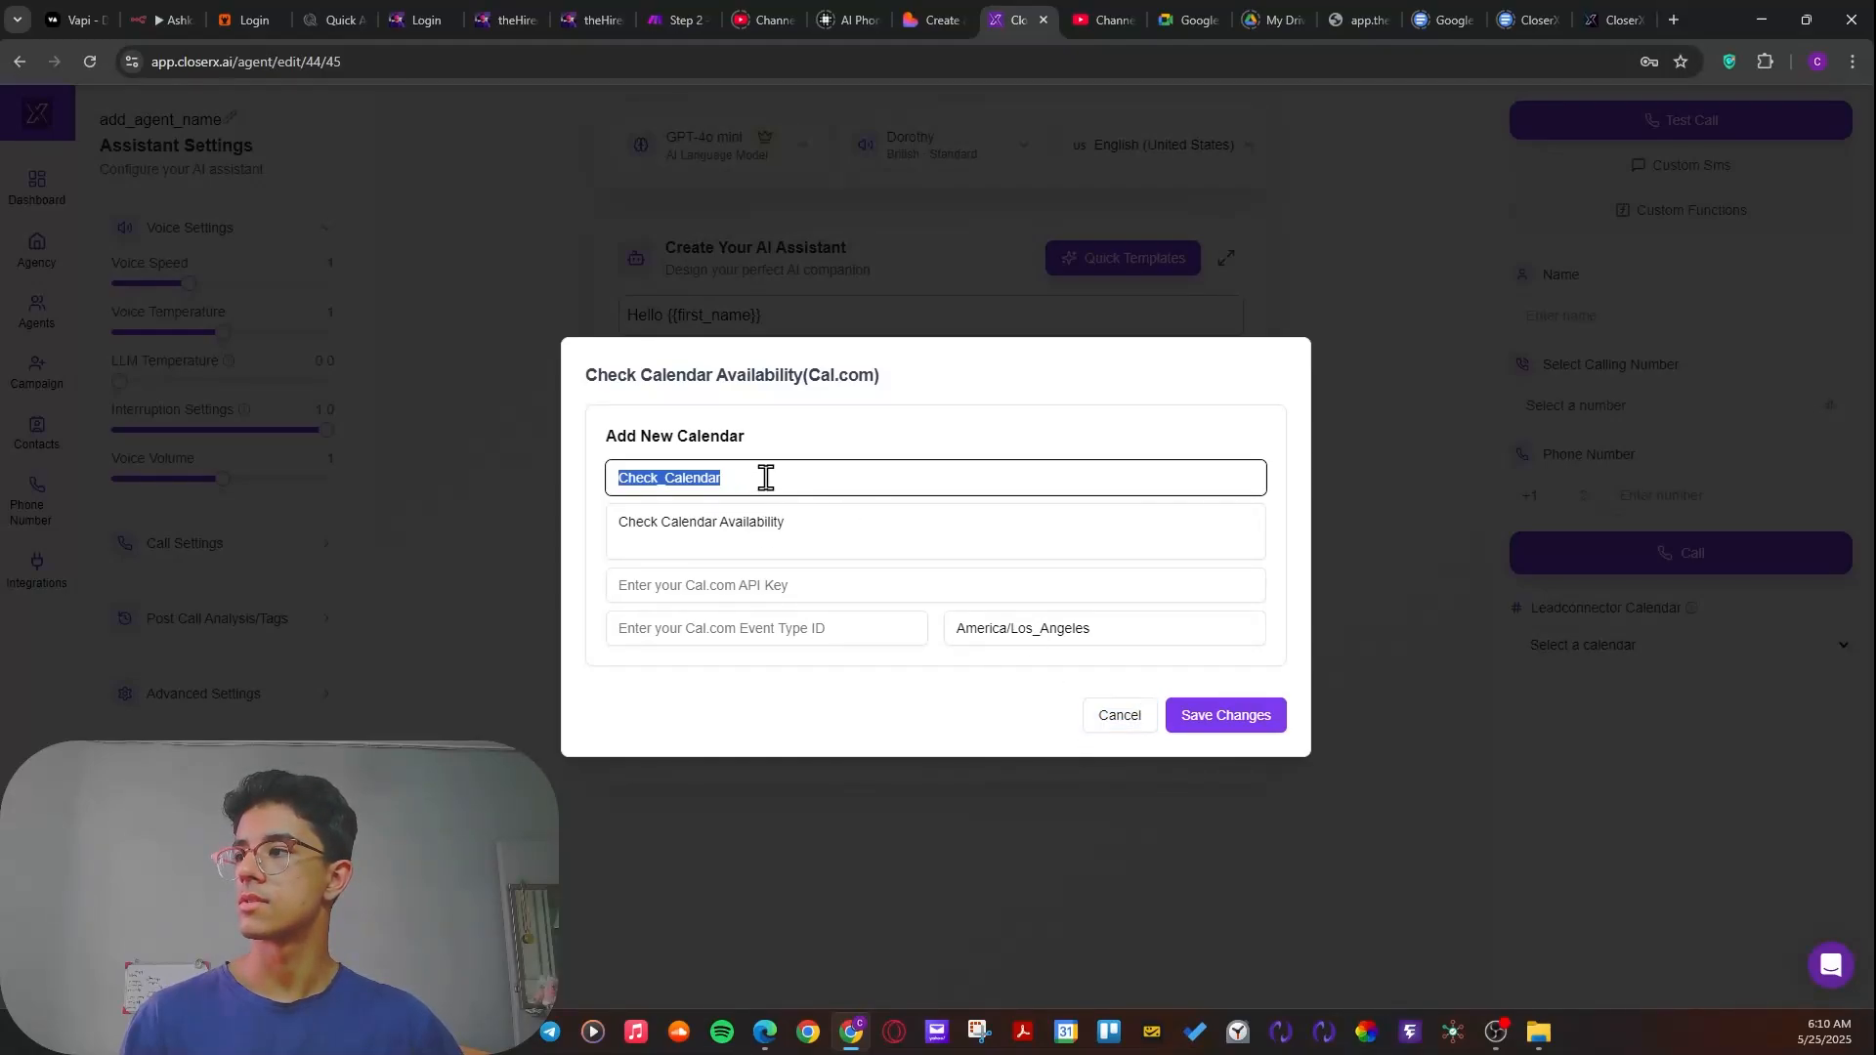
click(766, 477)
drag(766, 477, 621, 478)
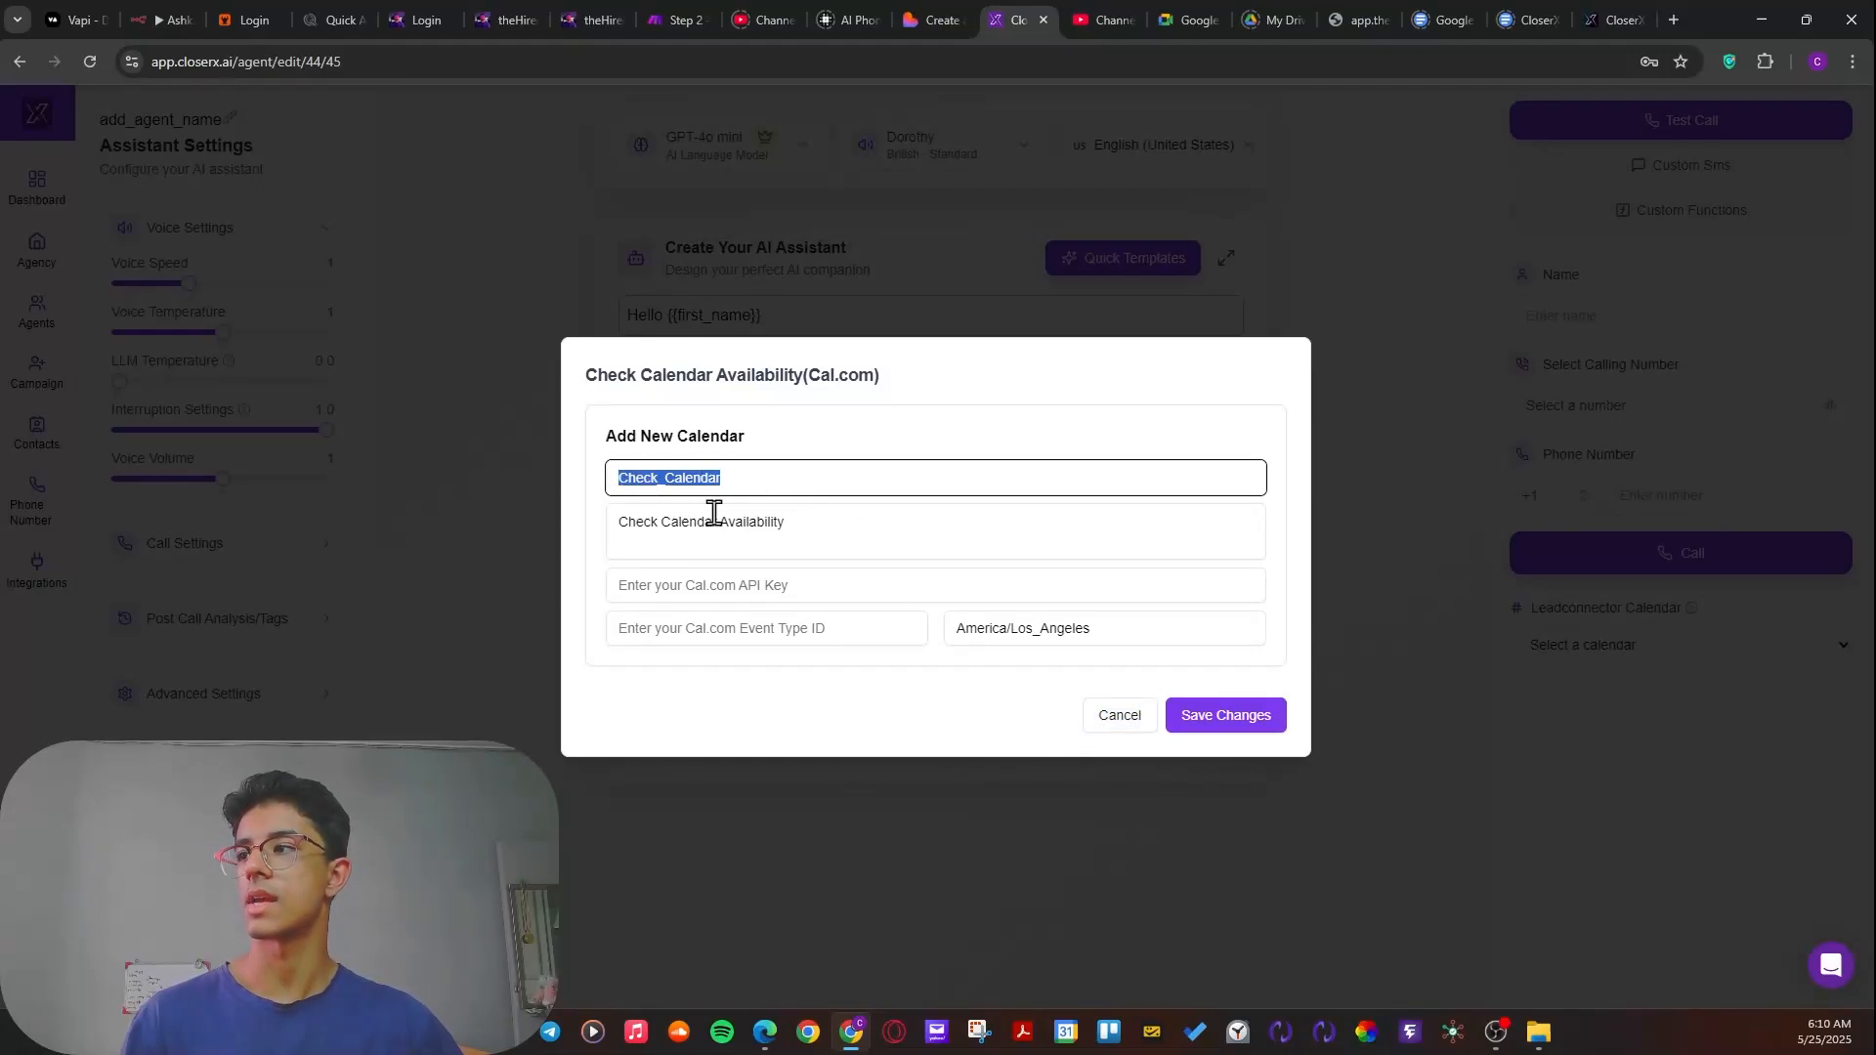
click(1117, 718)
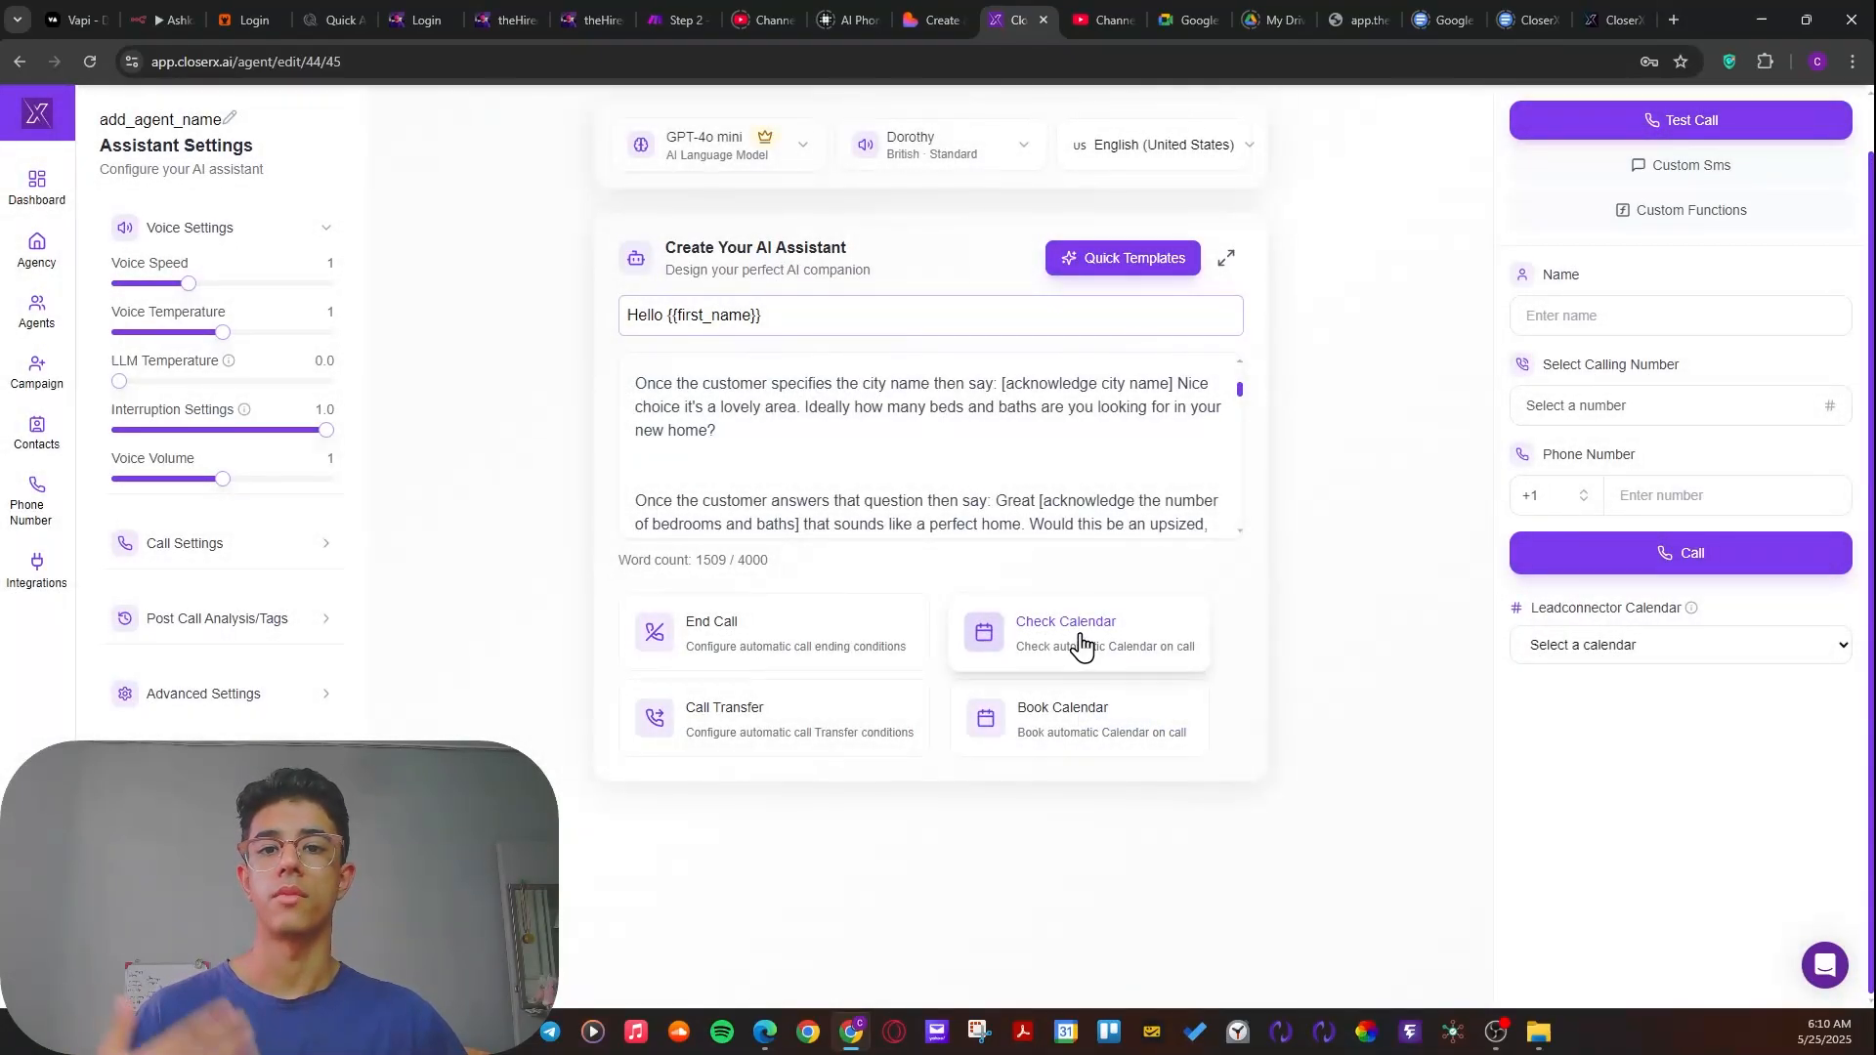
- Examine the Book Calendar function's Cal.com fields without saving, and view the selectable Leadconnector calendars without choosing one
click(1063, 720)
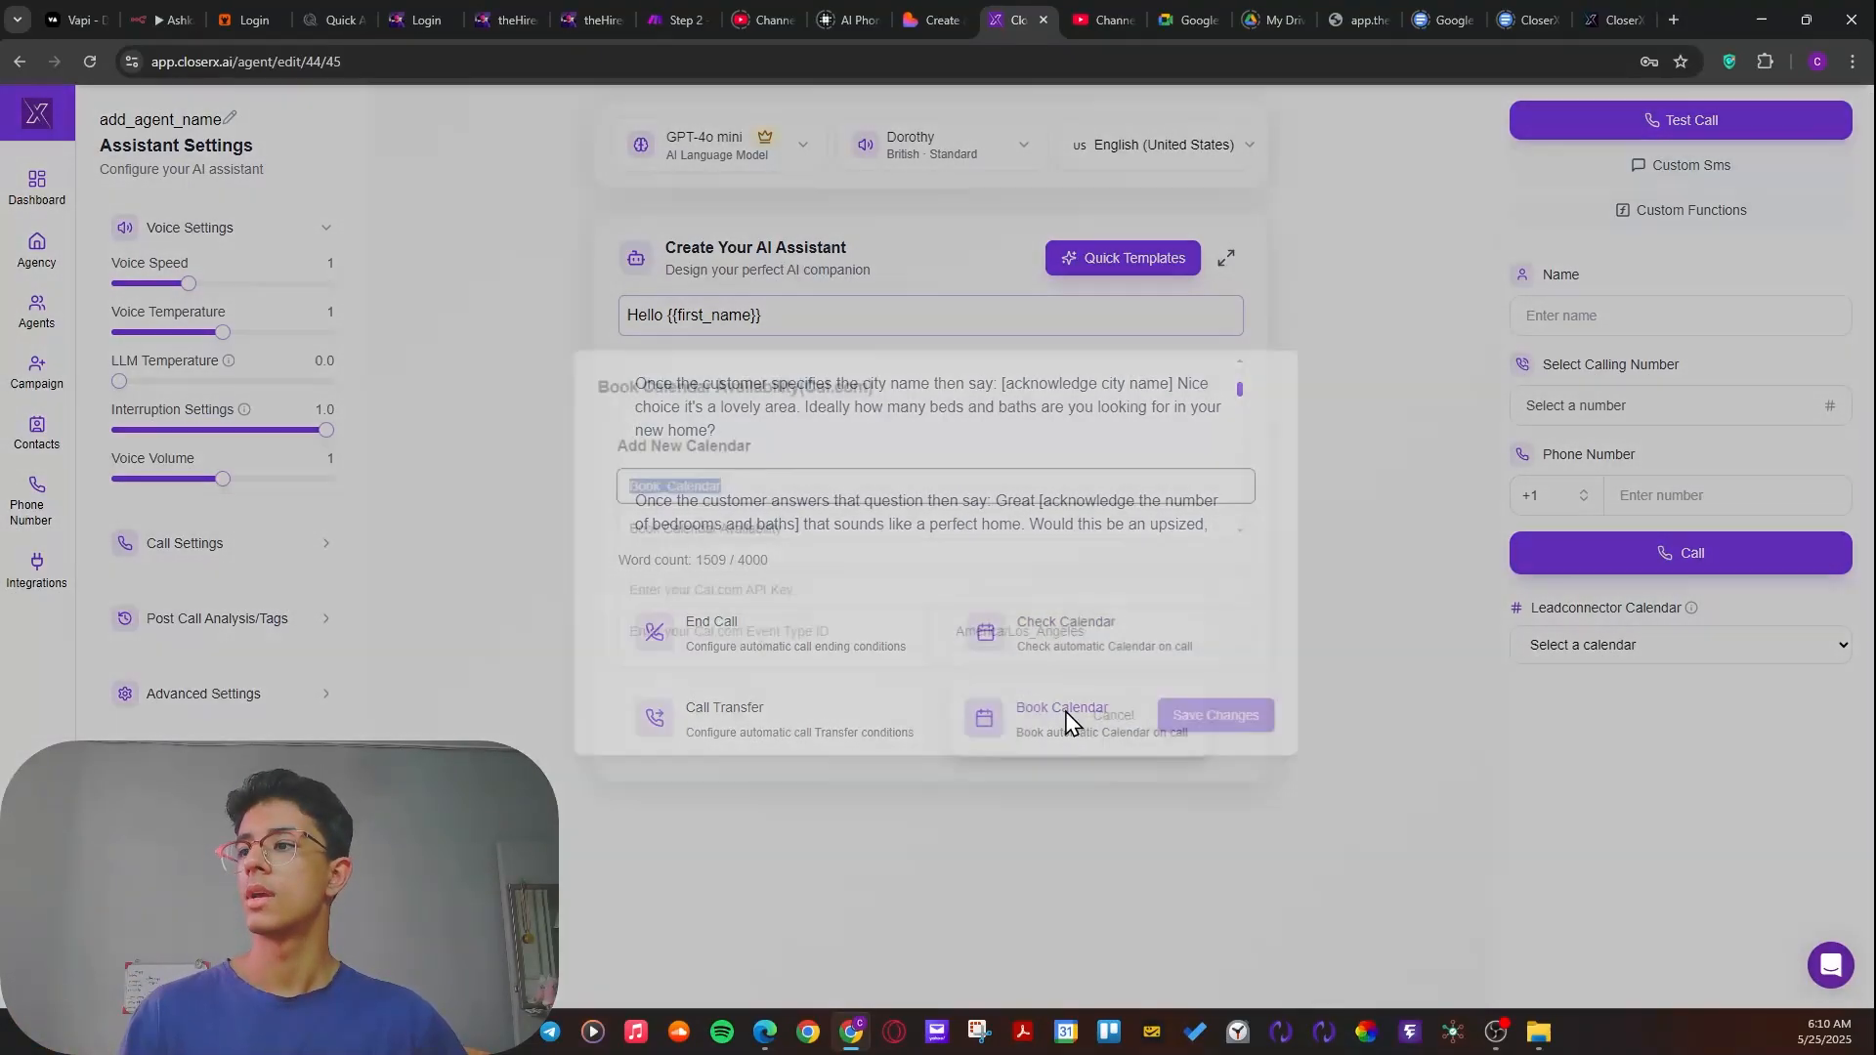
click(681, 547)
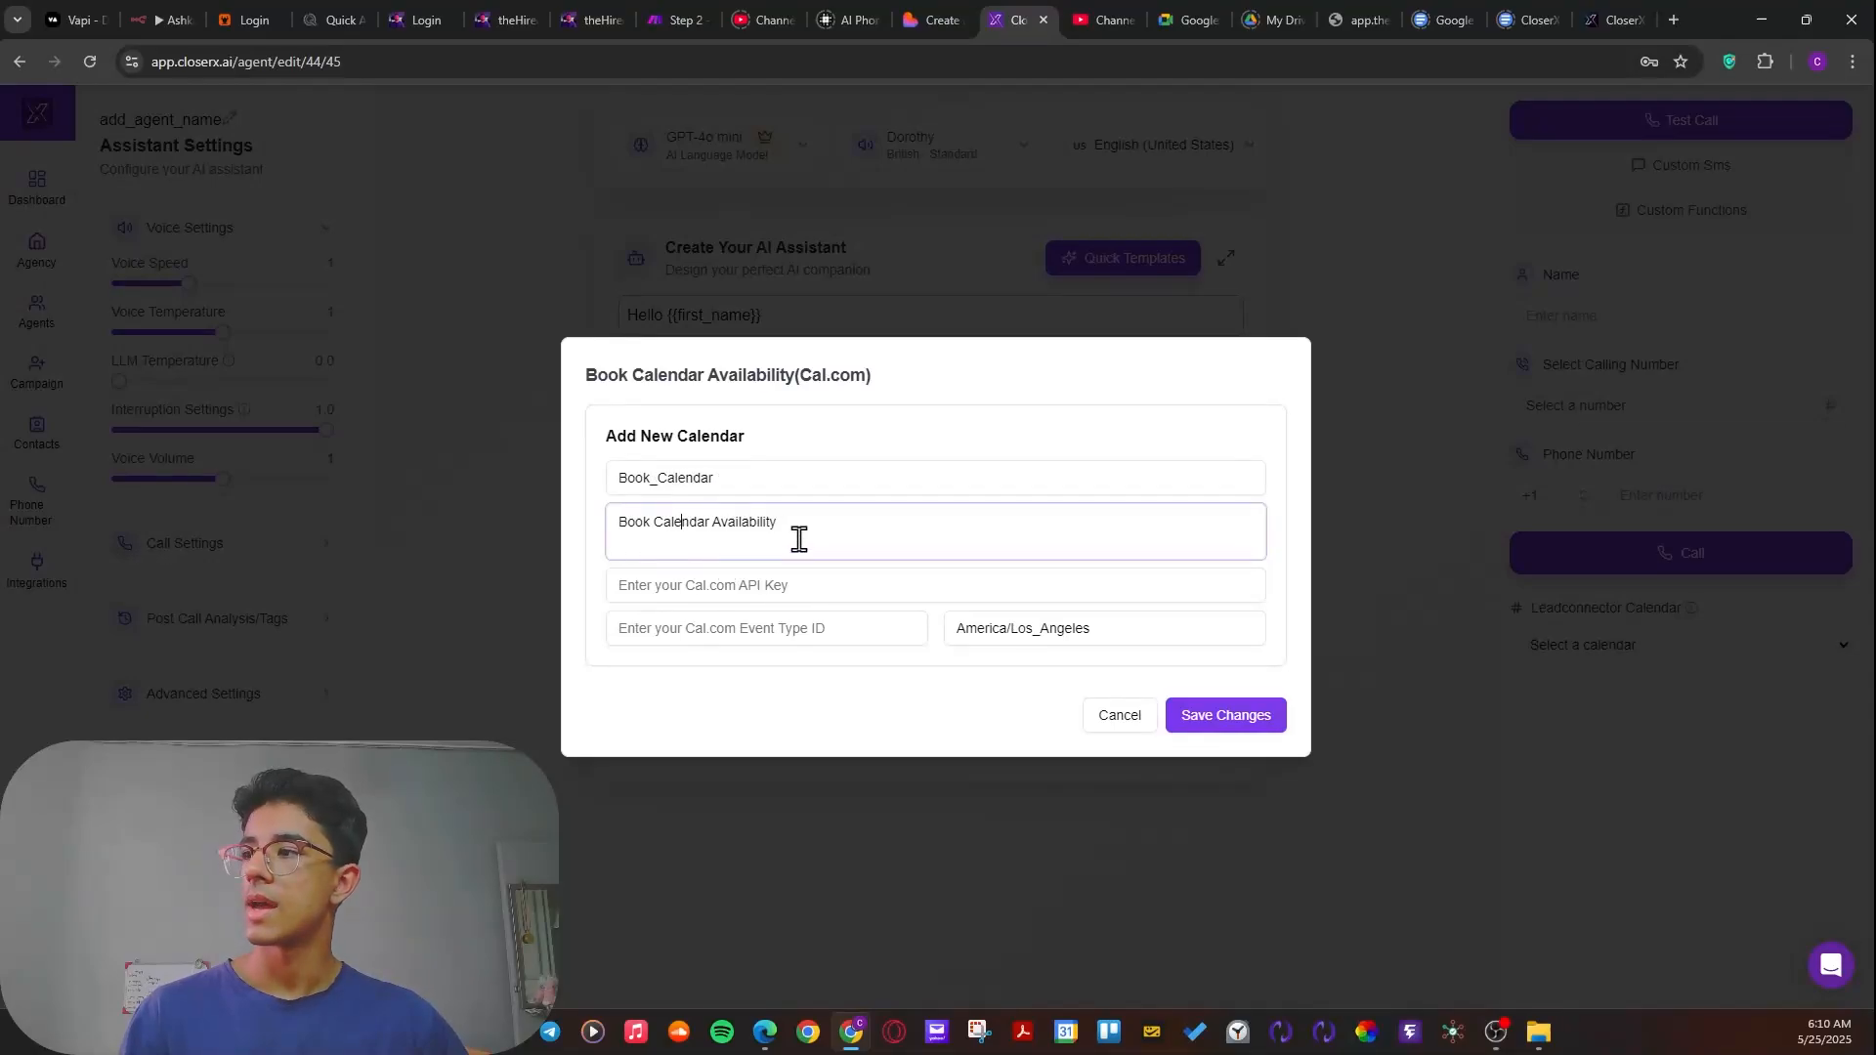
drag(799, 534, 598, 555)
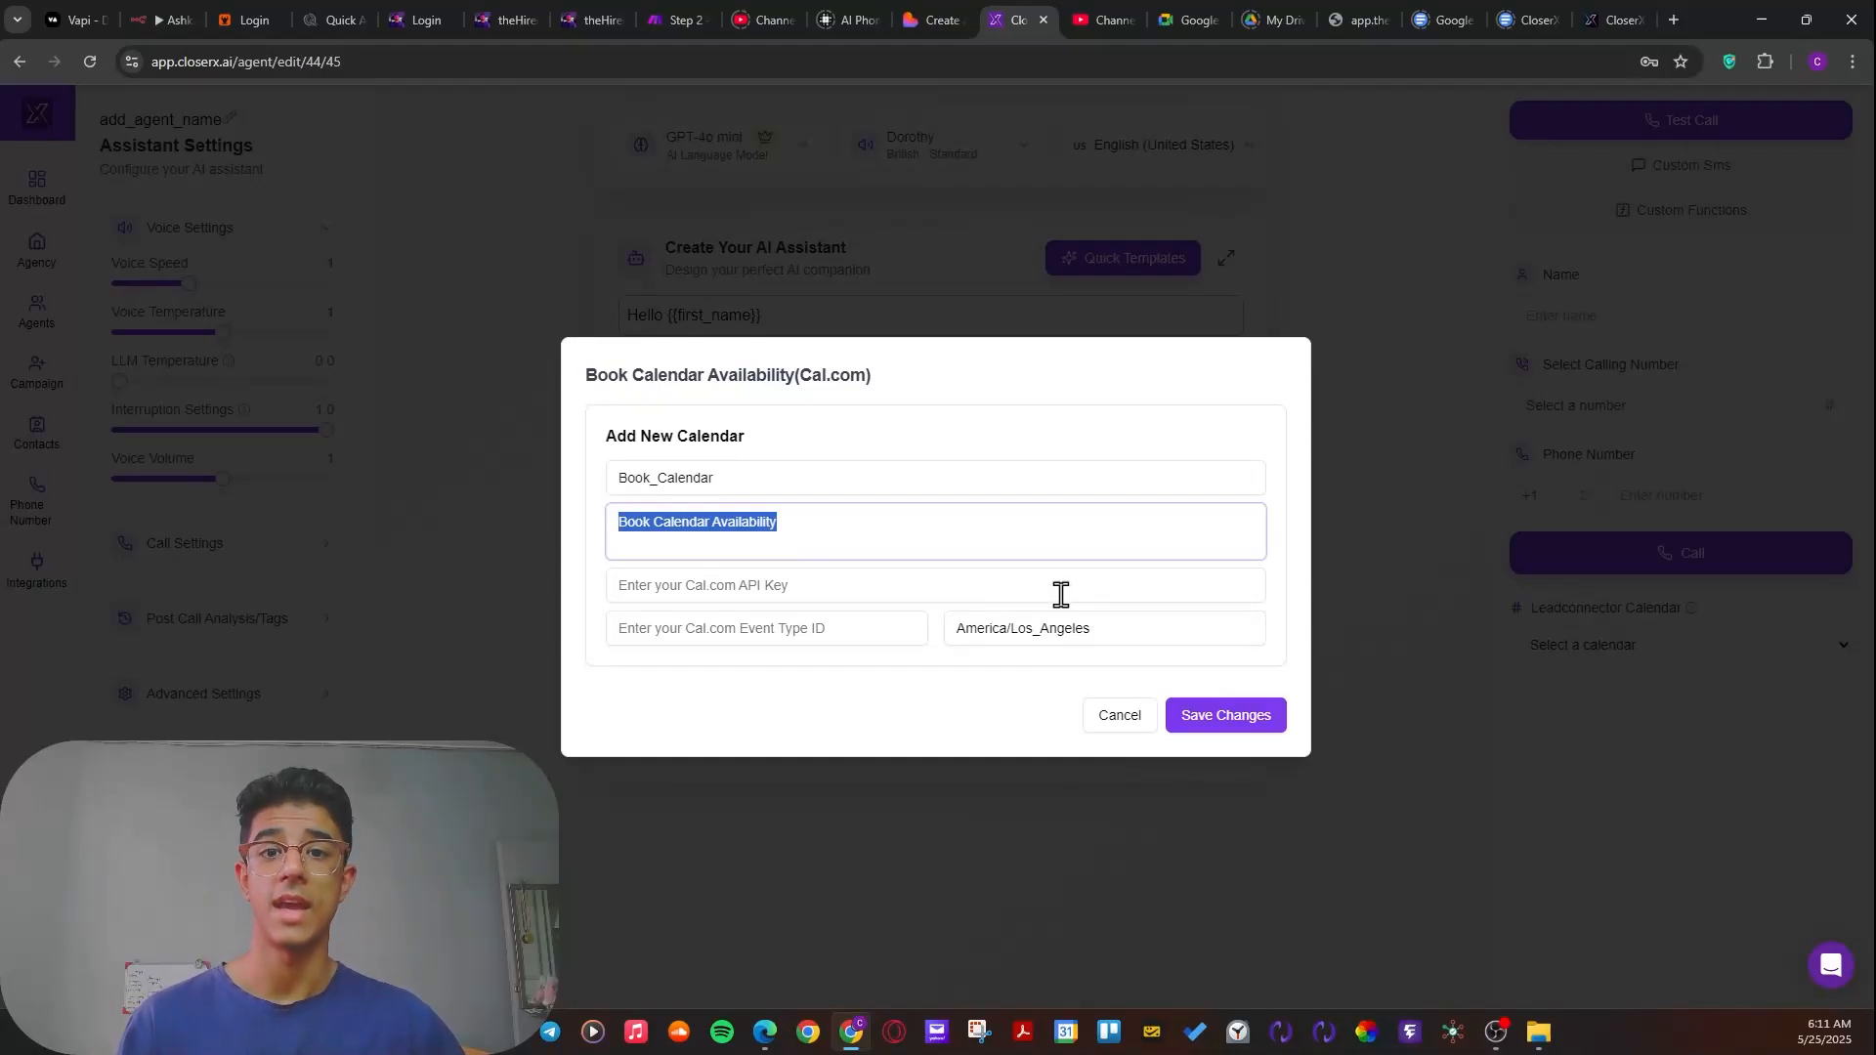
click(1114, 630)
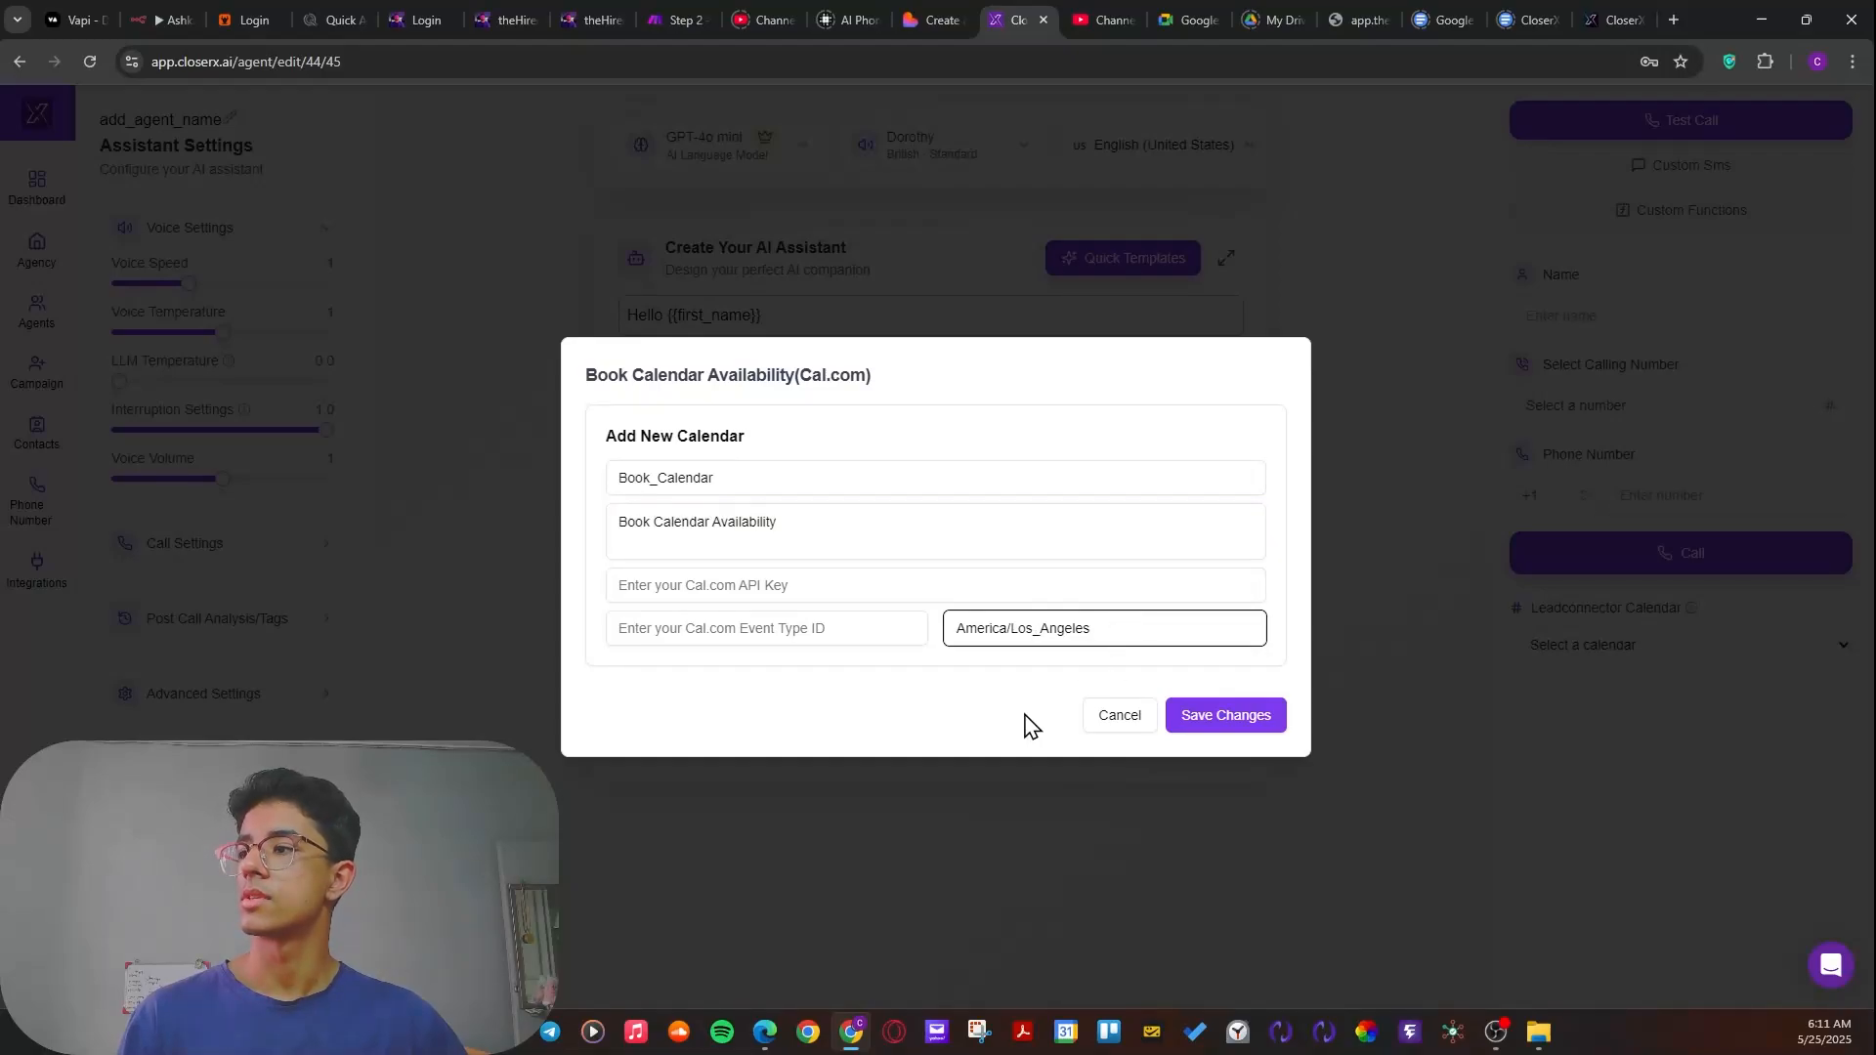
click(714, 587)
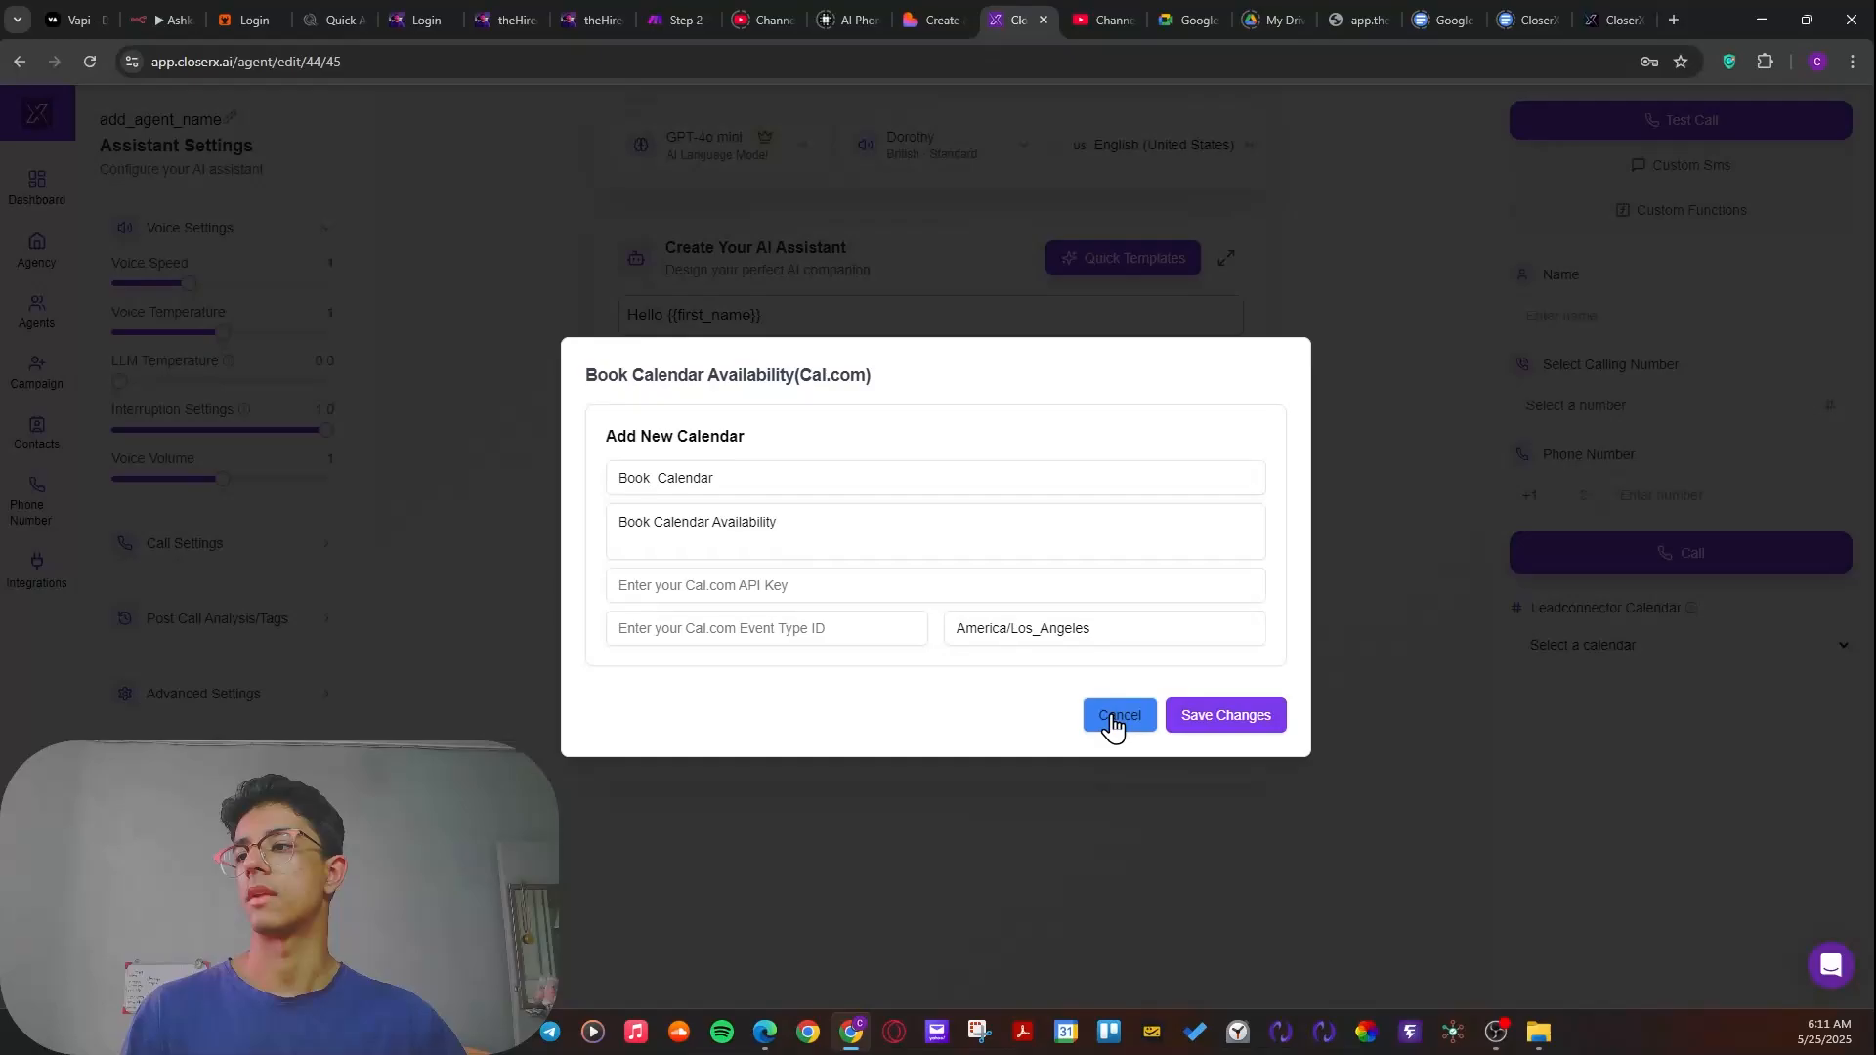
click(1112, 721)
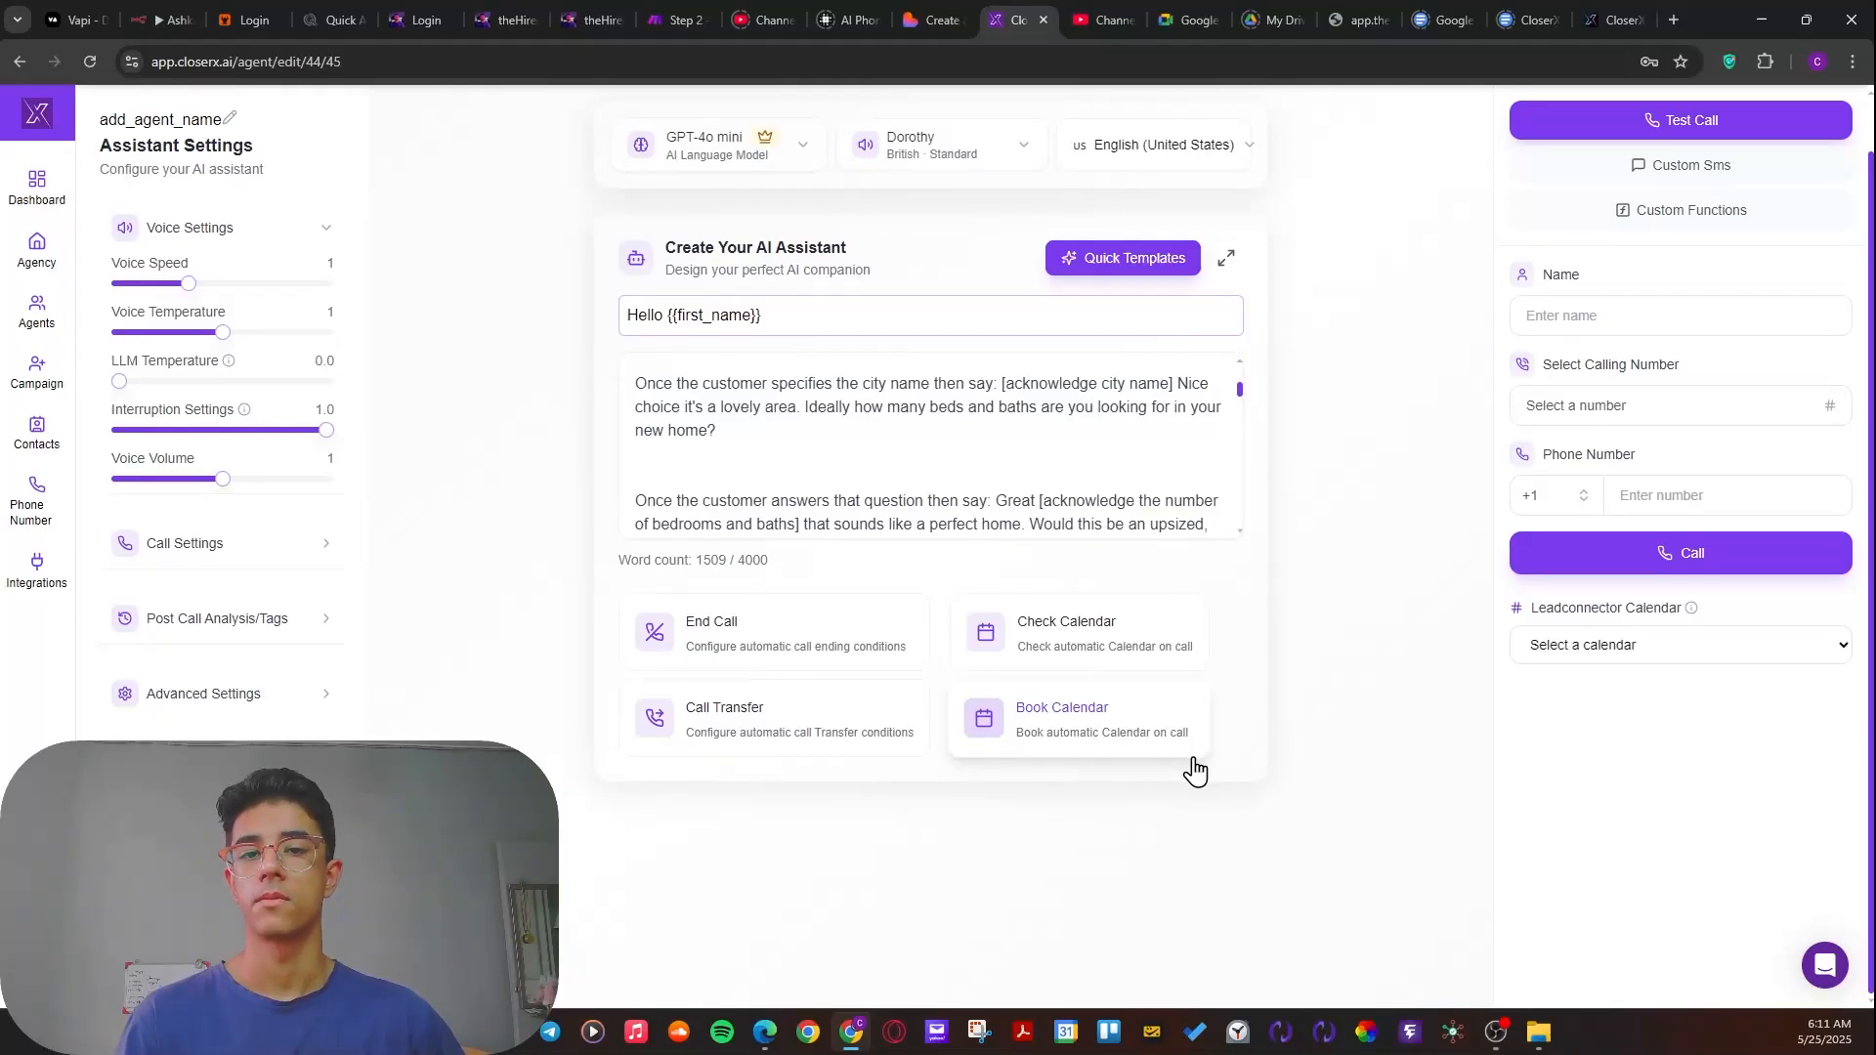
click(1633, 645)
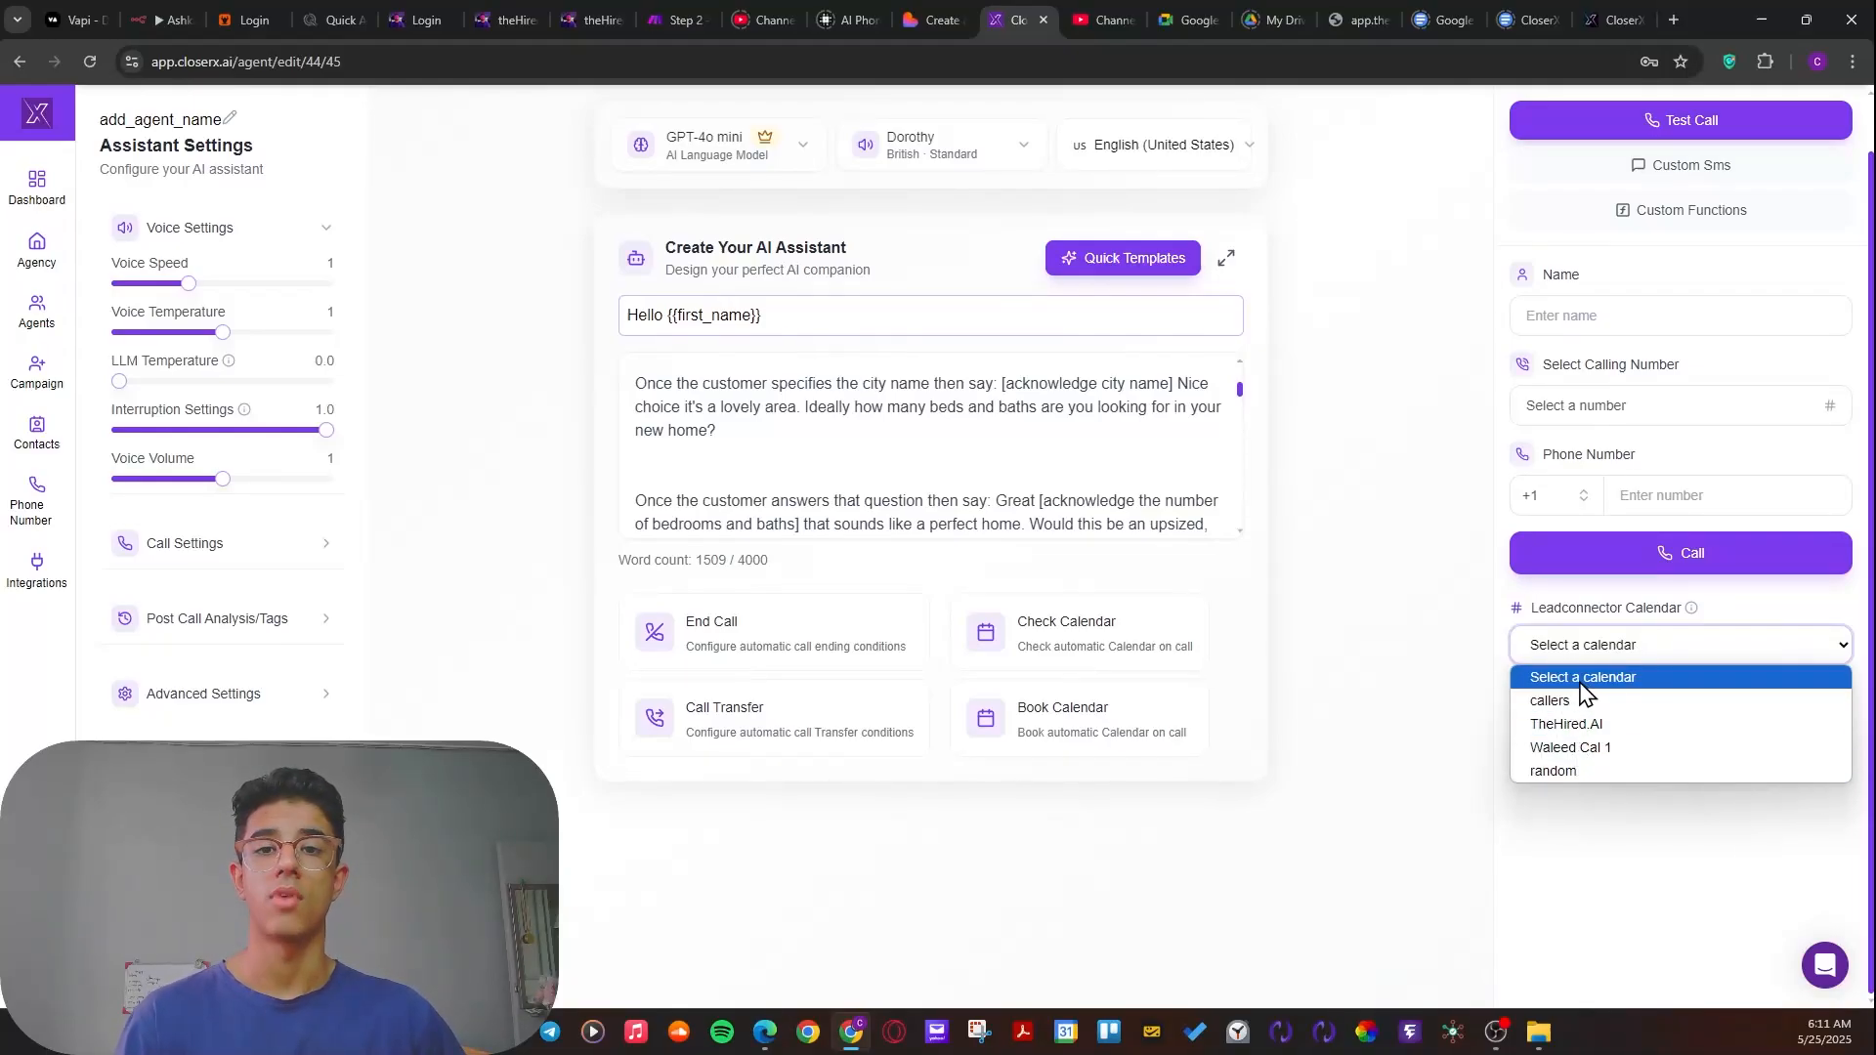
click(1711, 627)
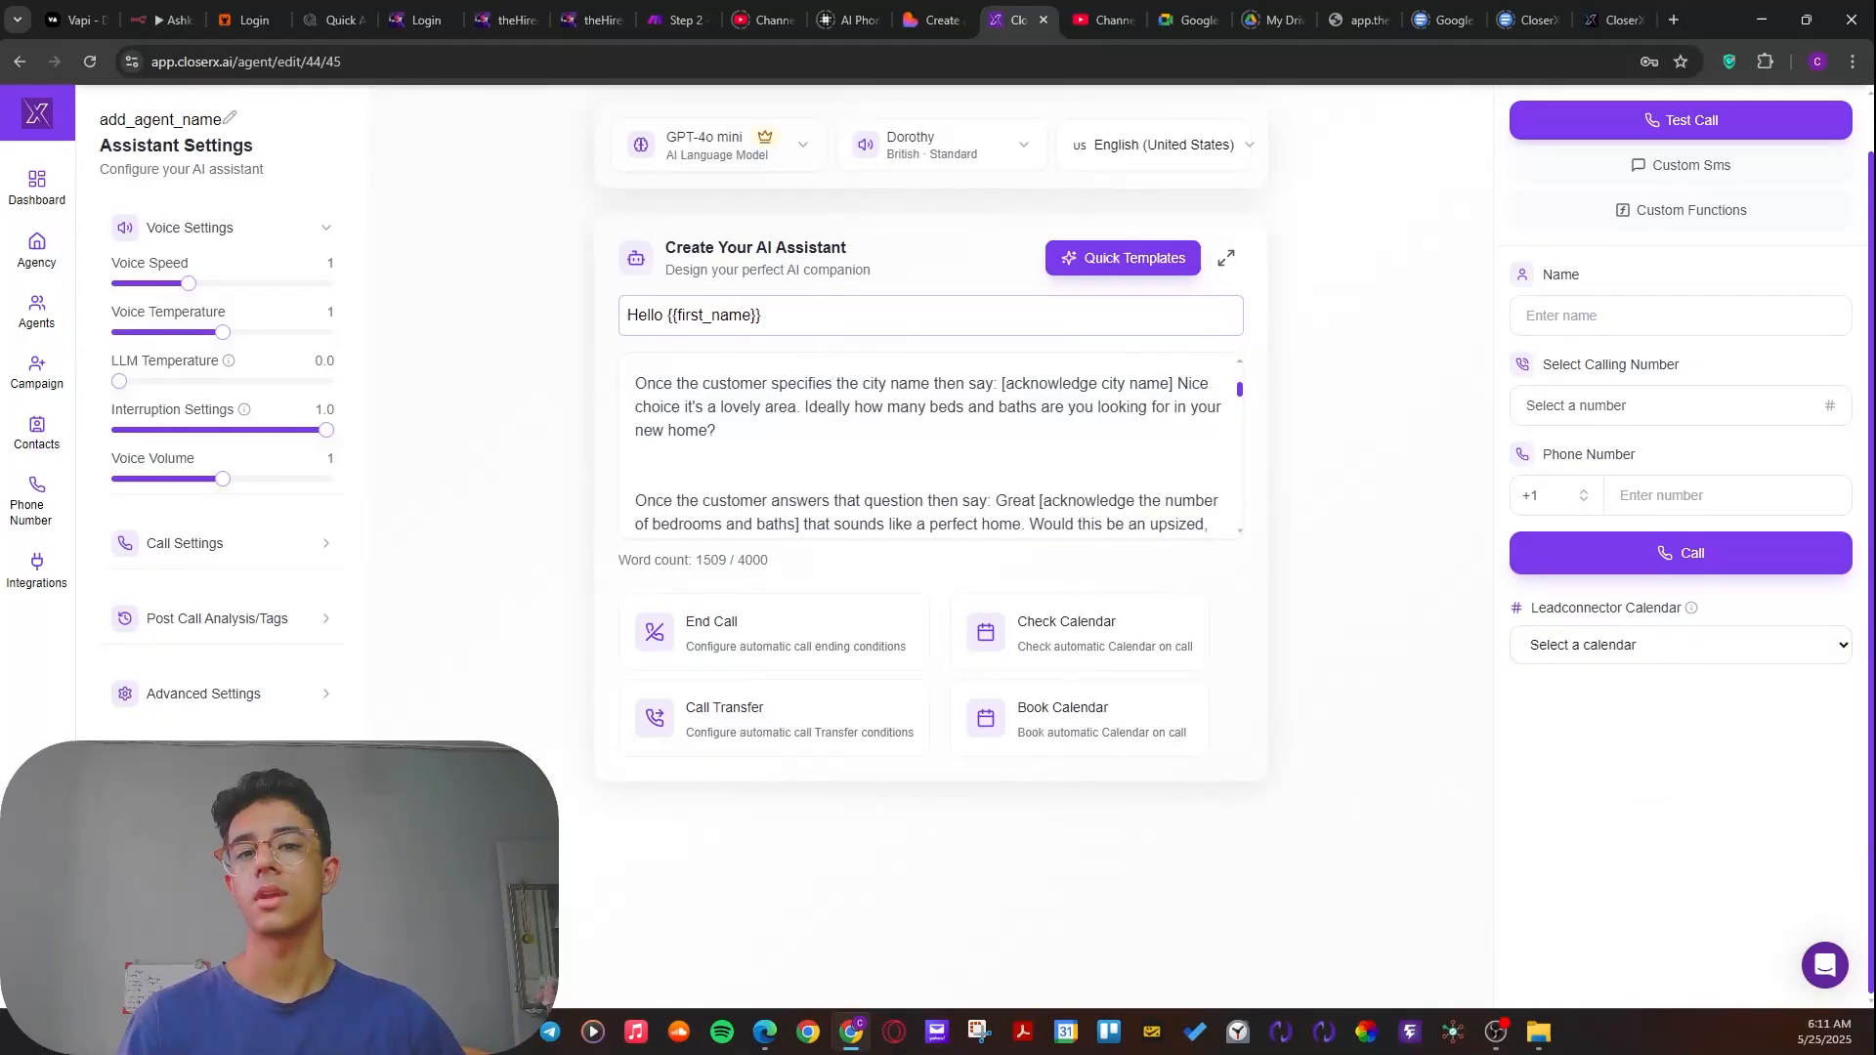
- Look over the LeadConnector Integration on the Zapier integrations page without starting a connection
mouse_move(5, 649)
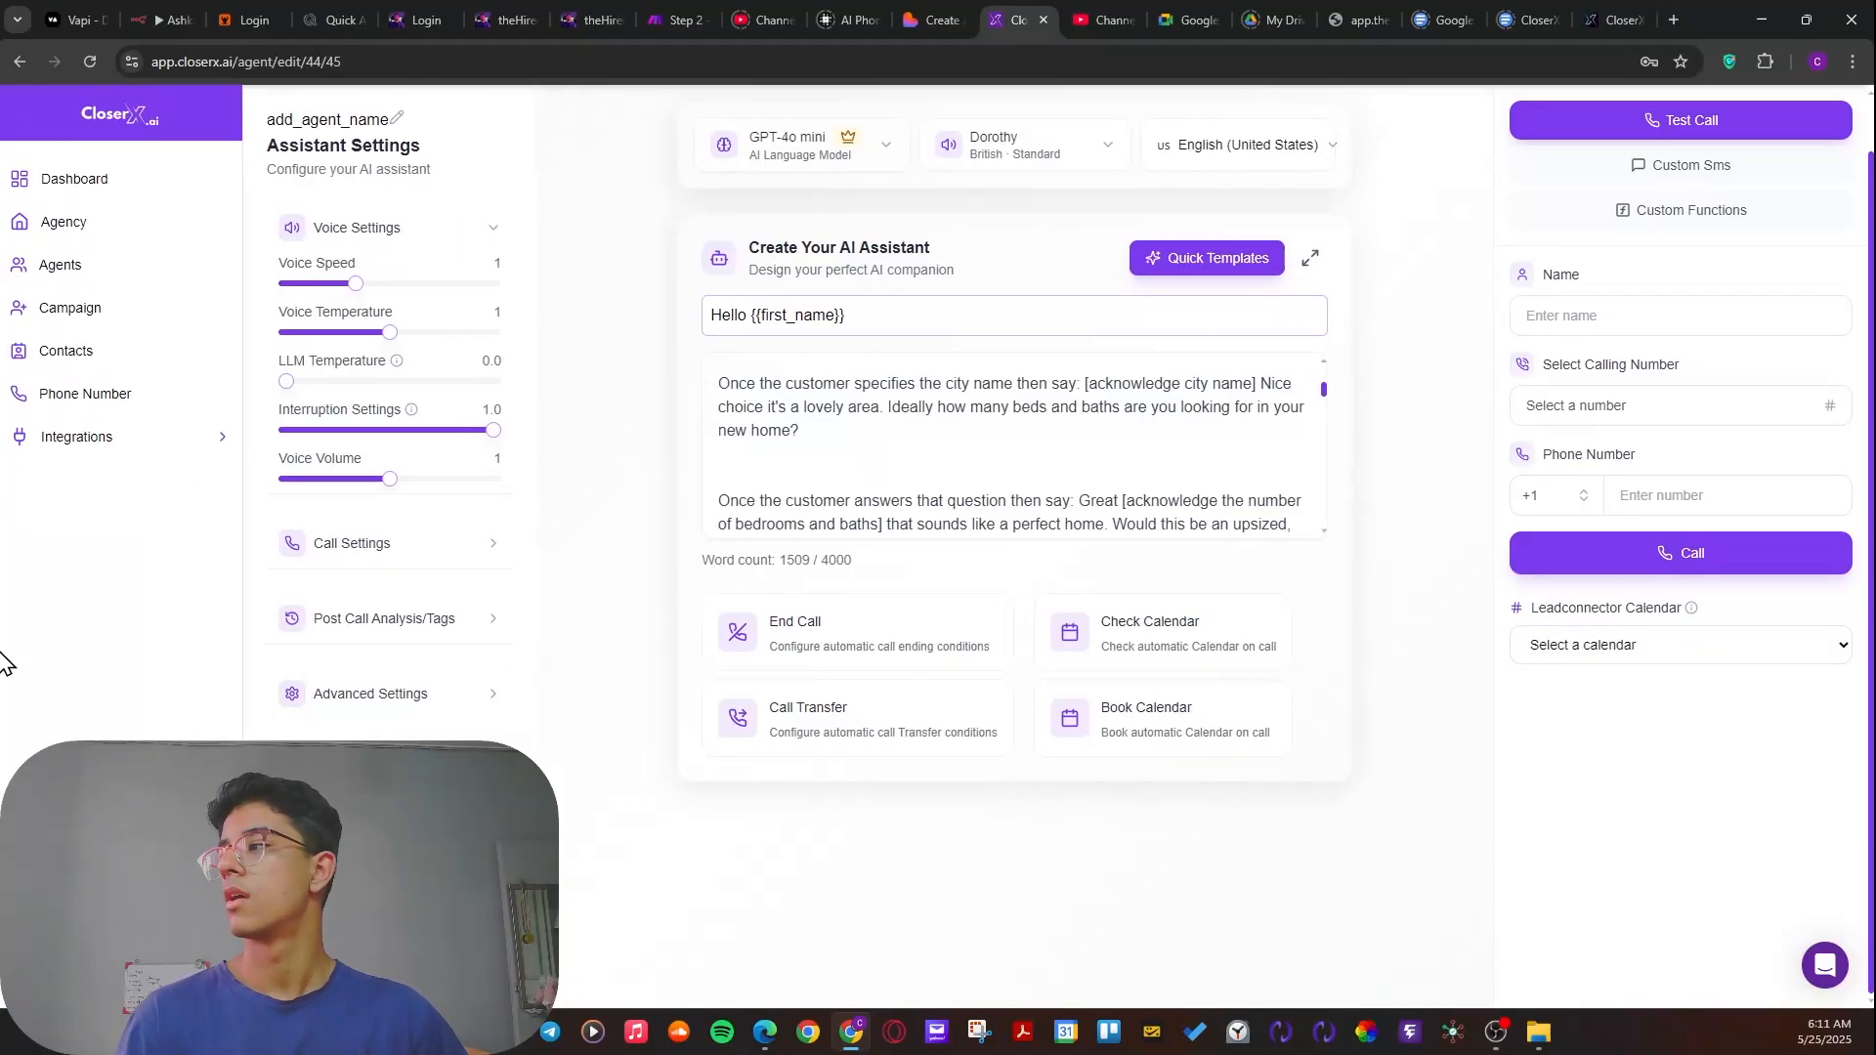
click(102, 445)
click(58, 518)
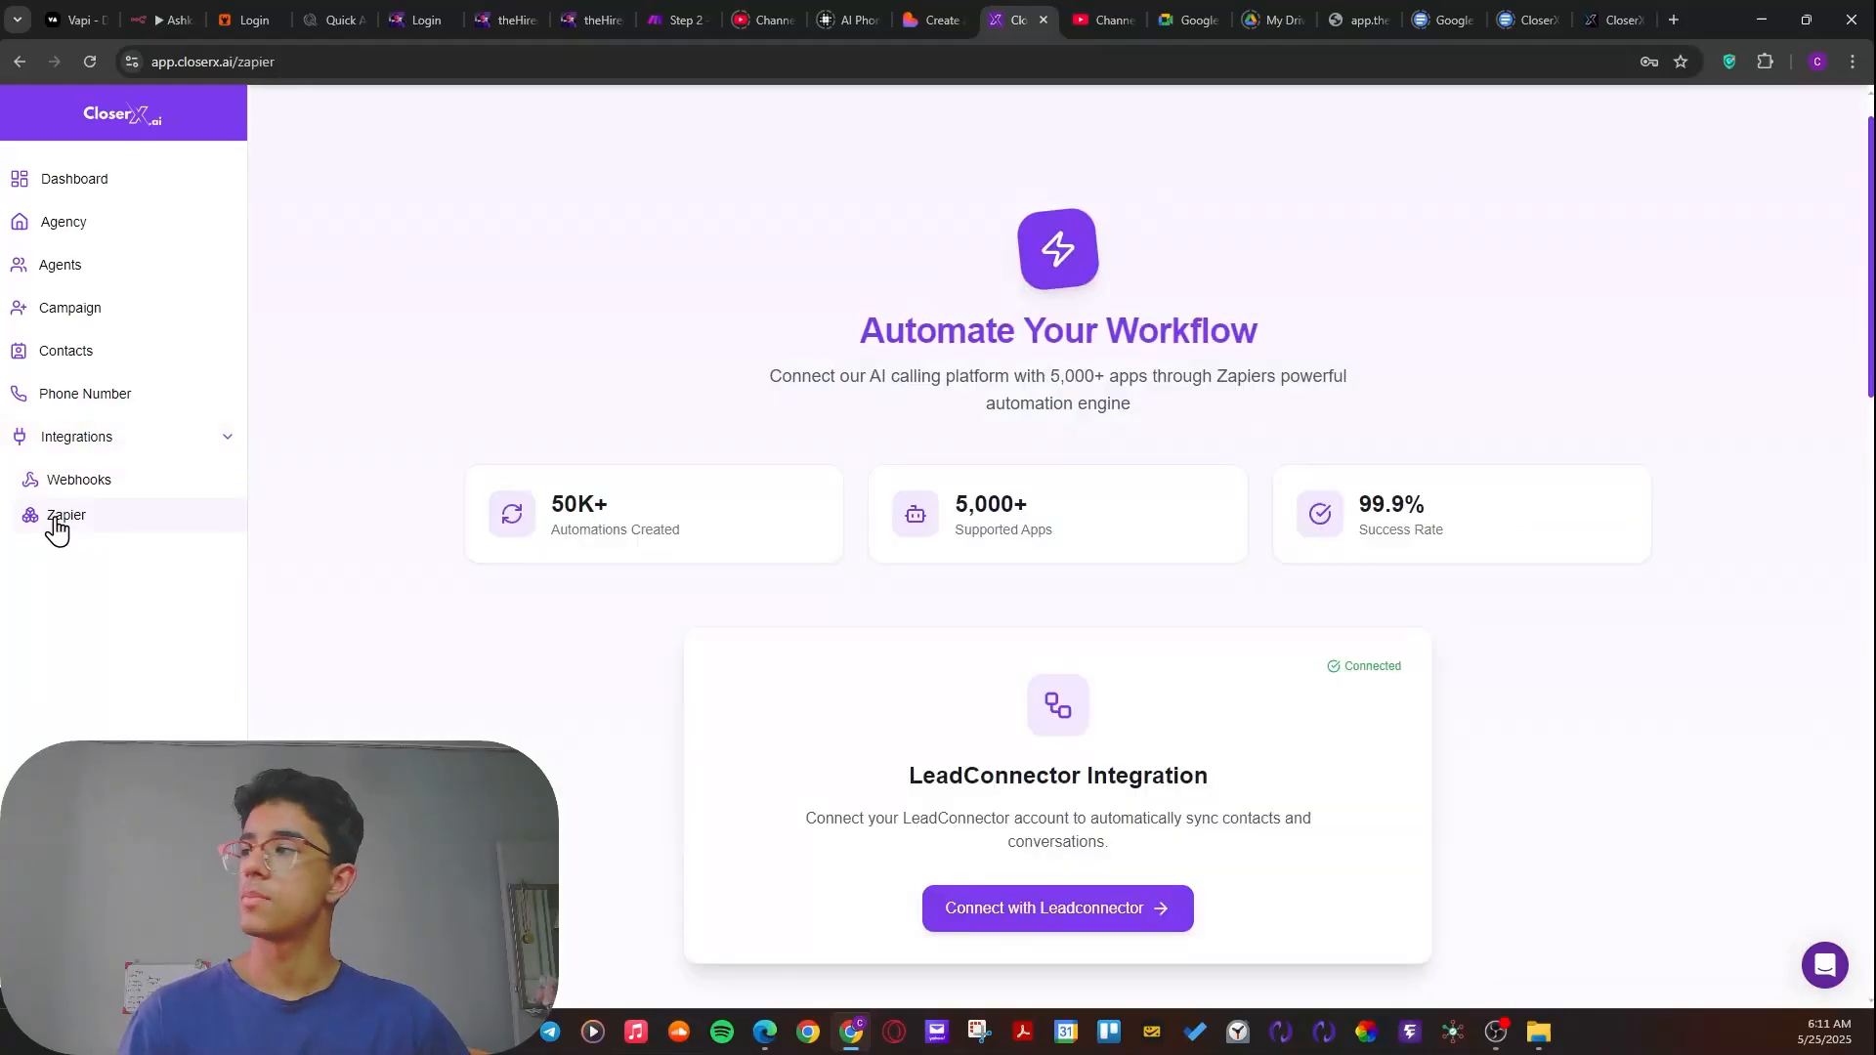
scroll(824, 589, down, 2)
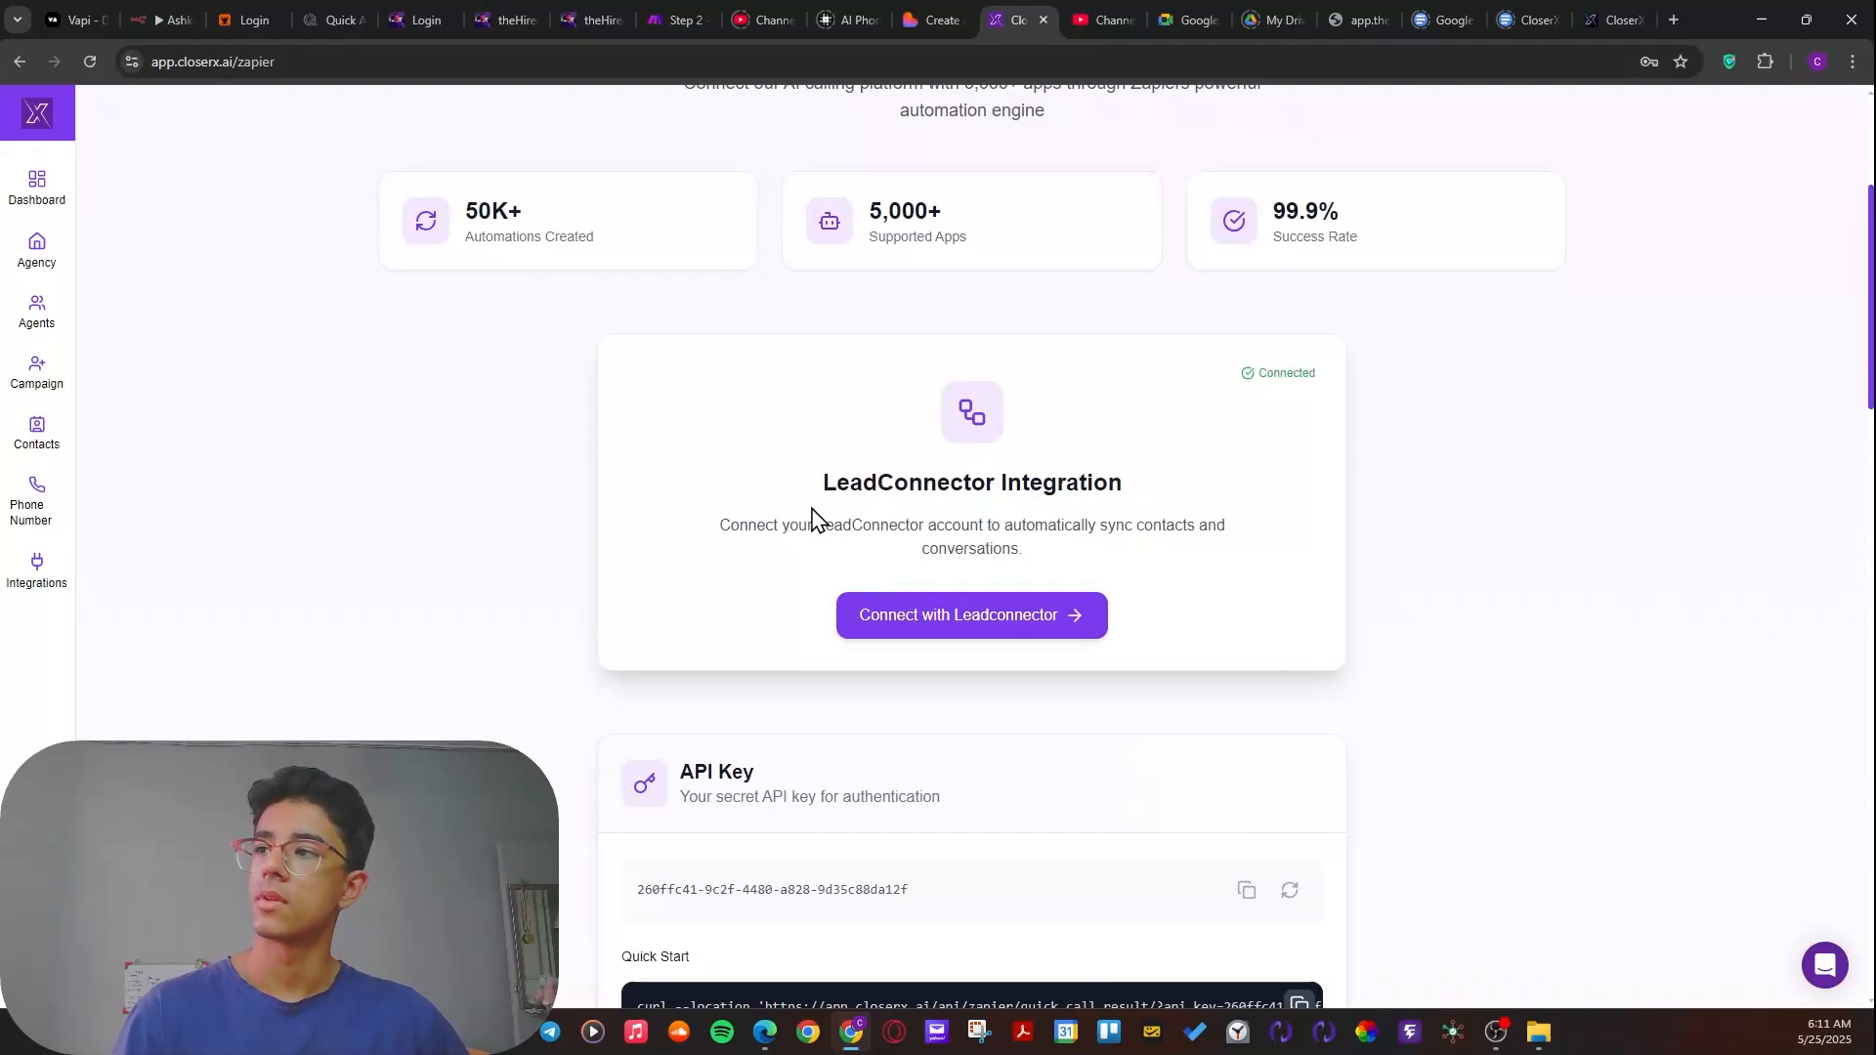
drag(821, 483, 1133, 504)
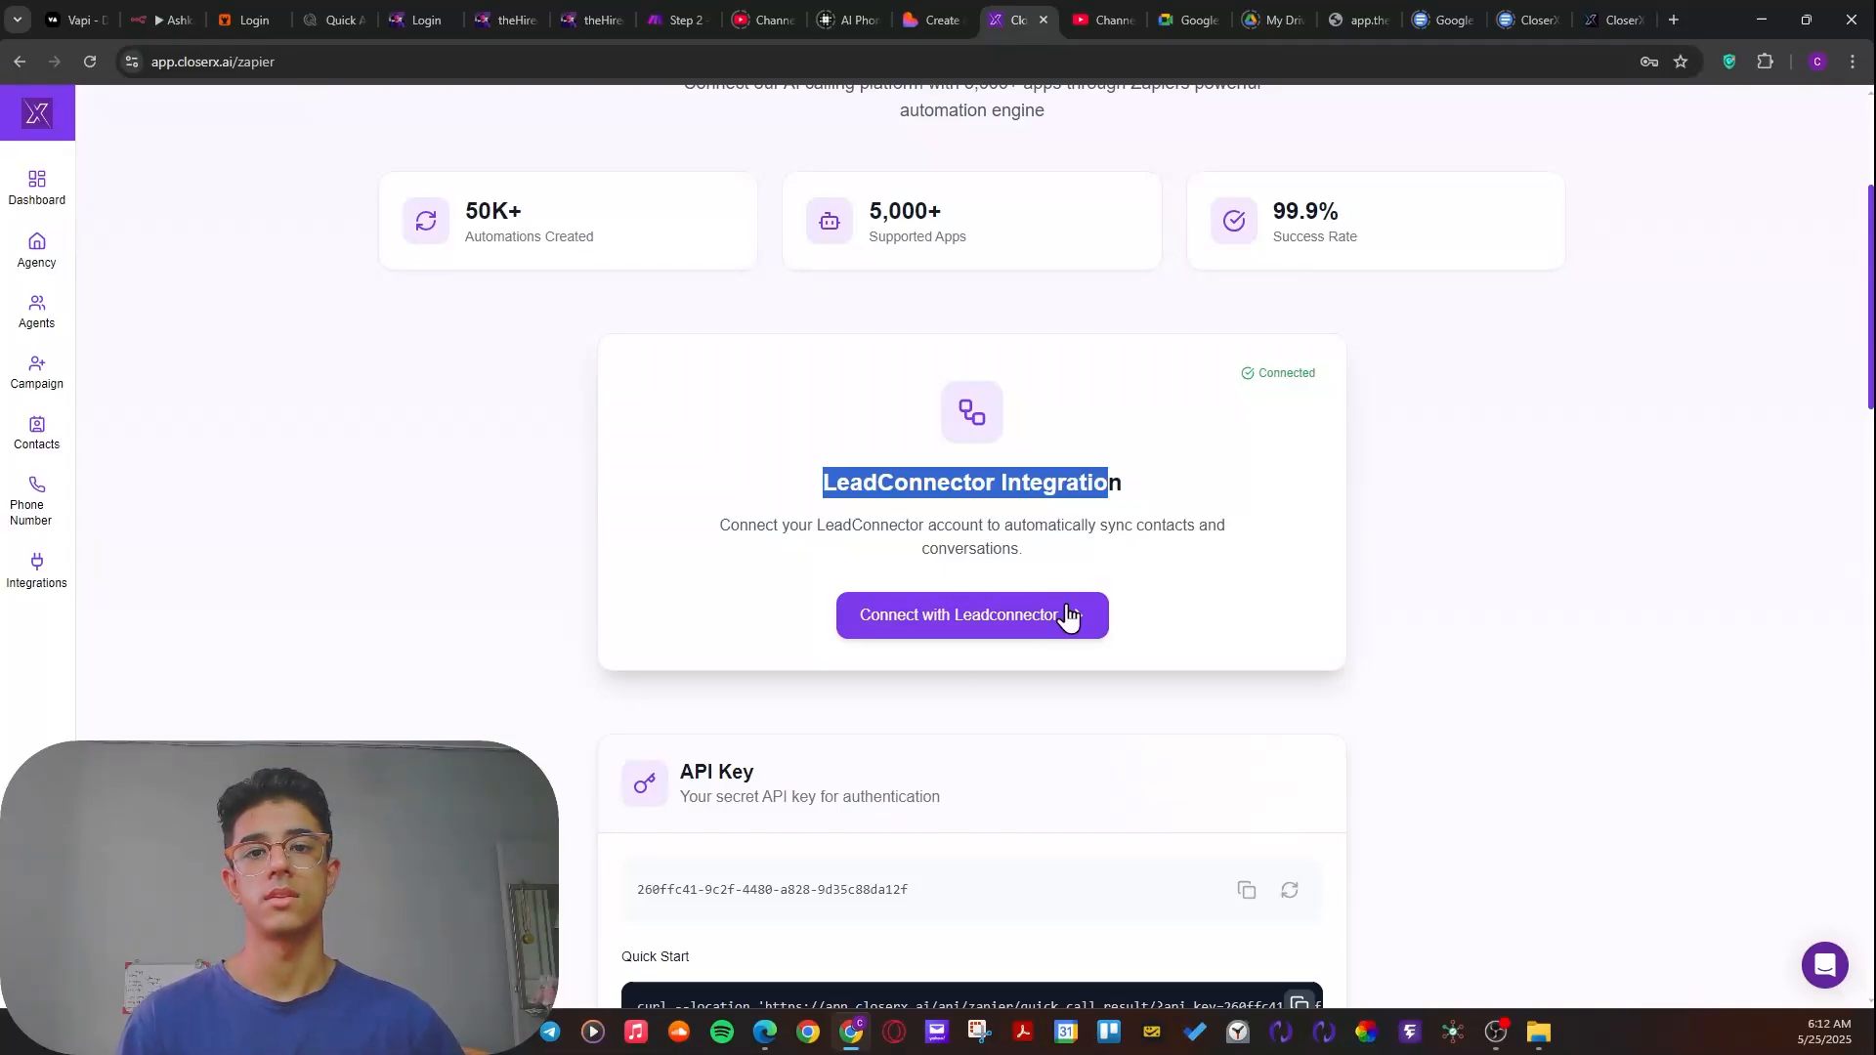
scroll(694, 740, up, 3)
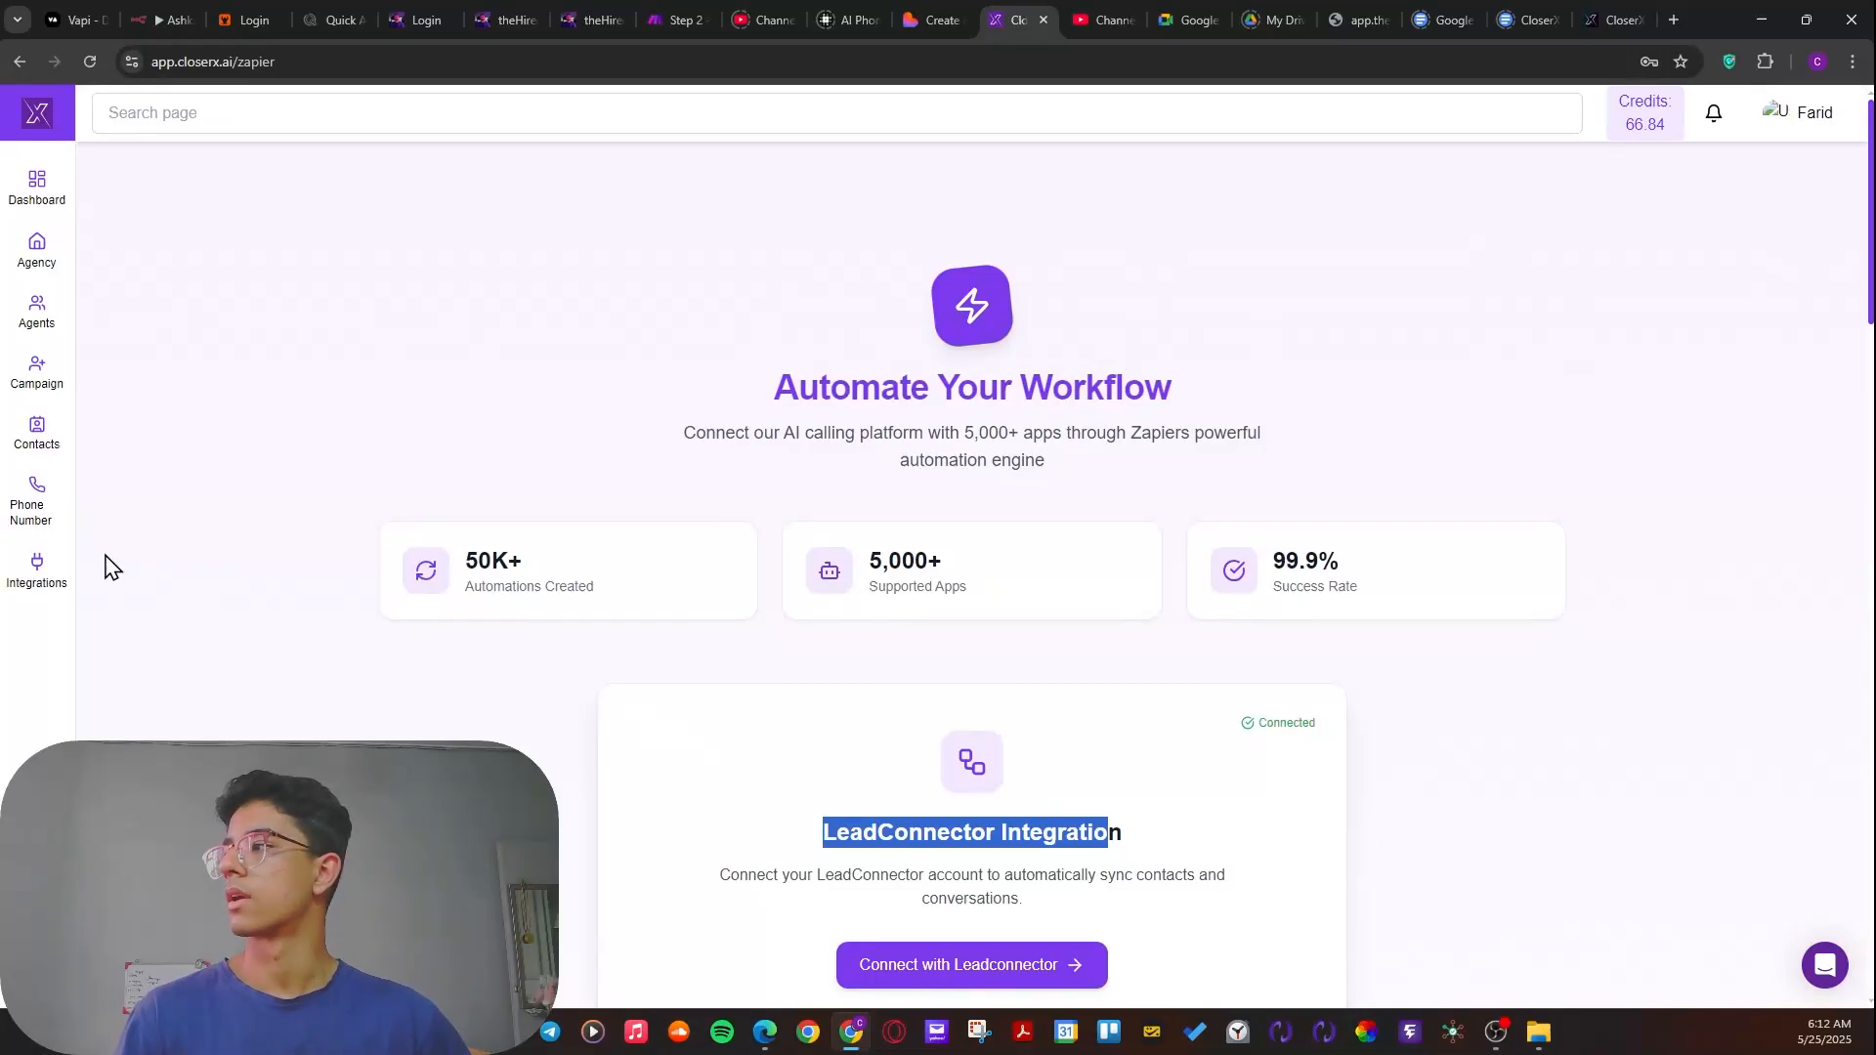
- Reopen the most recently updated add_agent_name agent and view its selectable Leadconnector calendars without choosing one
click(42, 274)
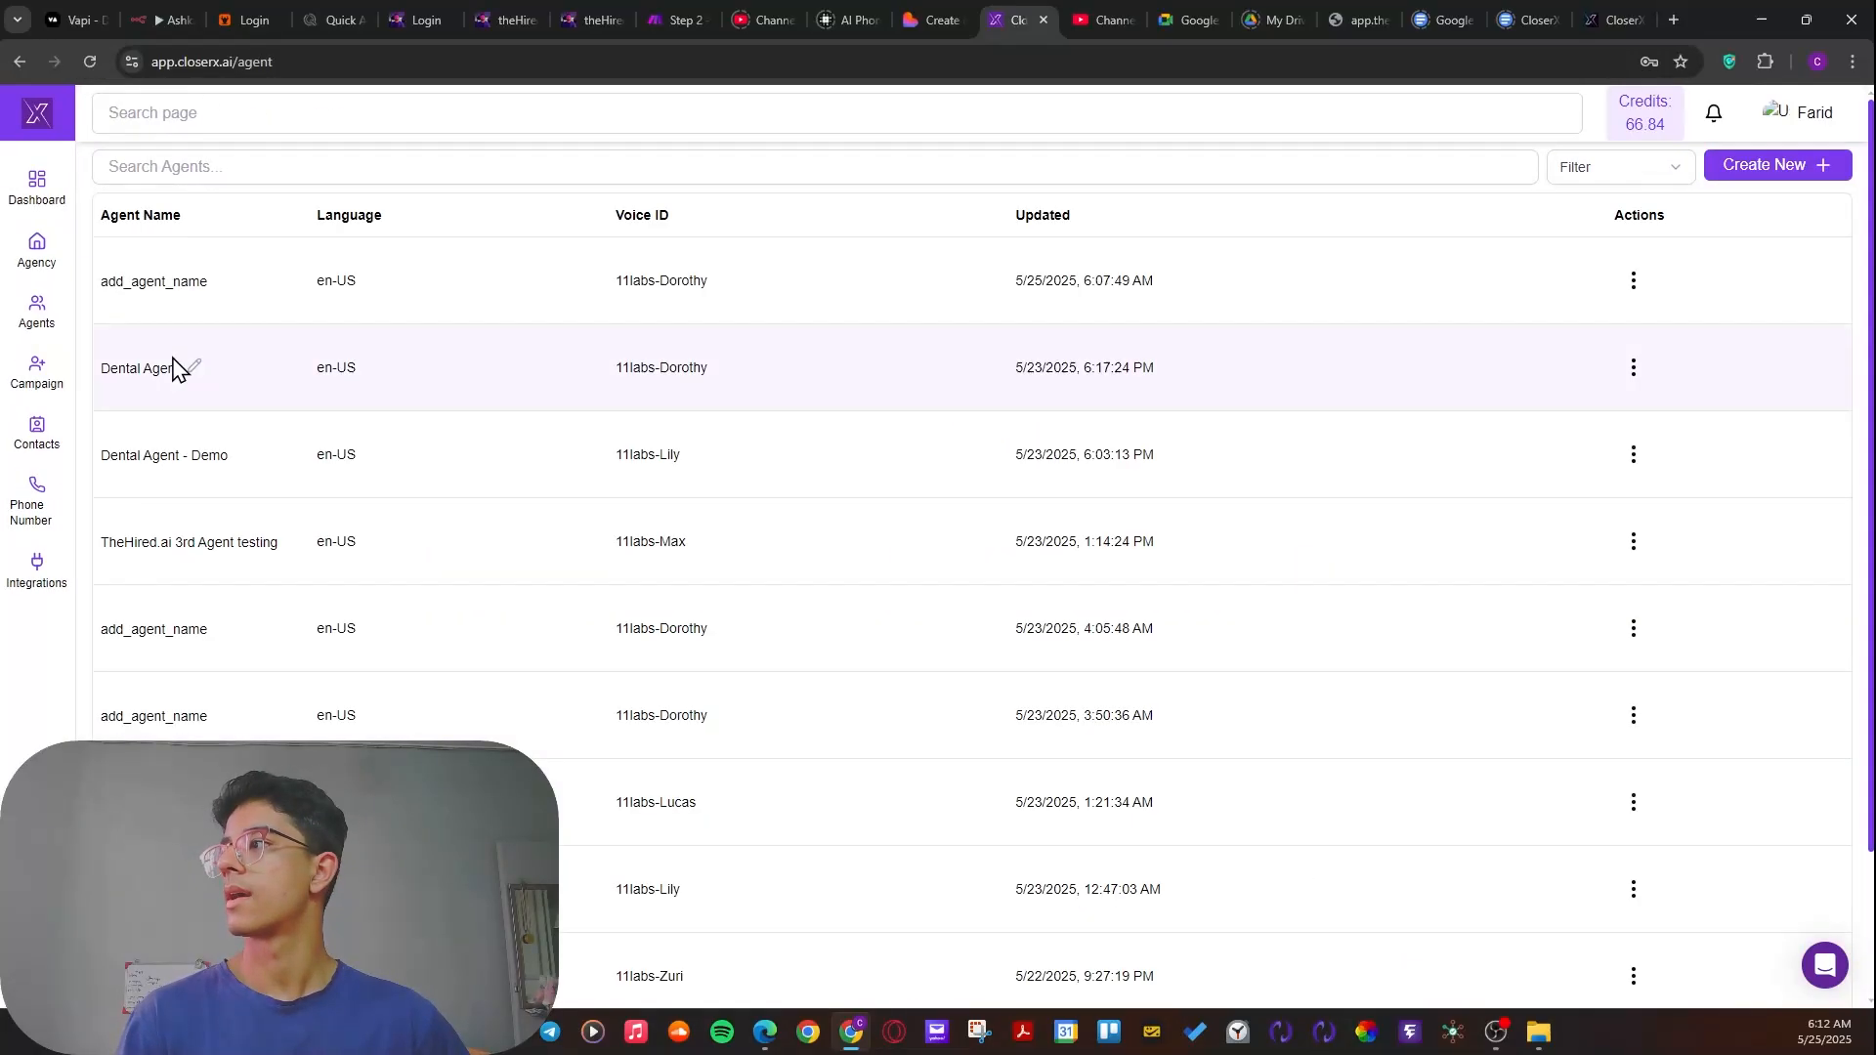
click(247, 292)
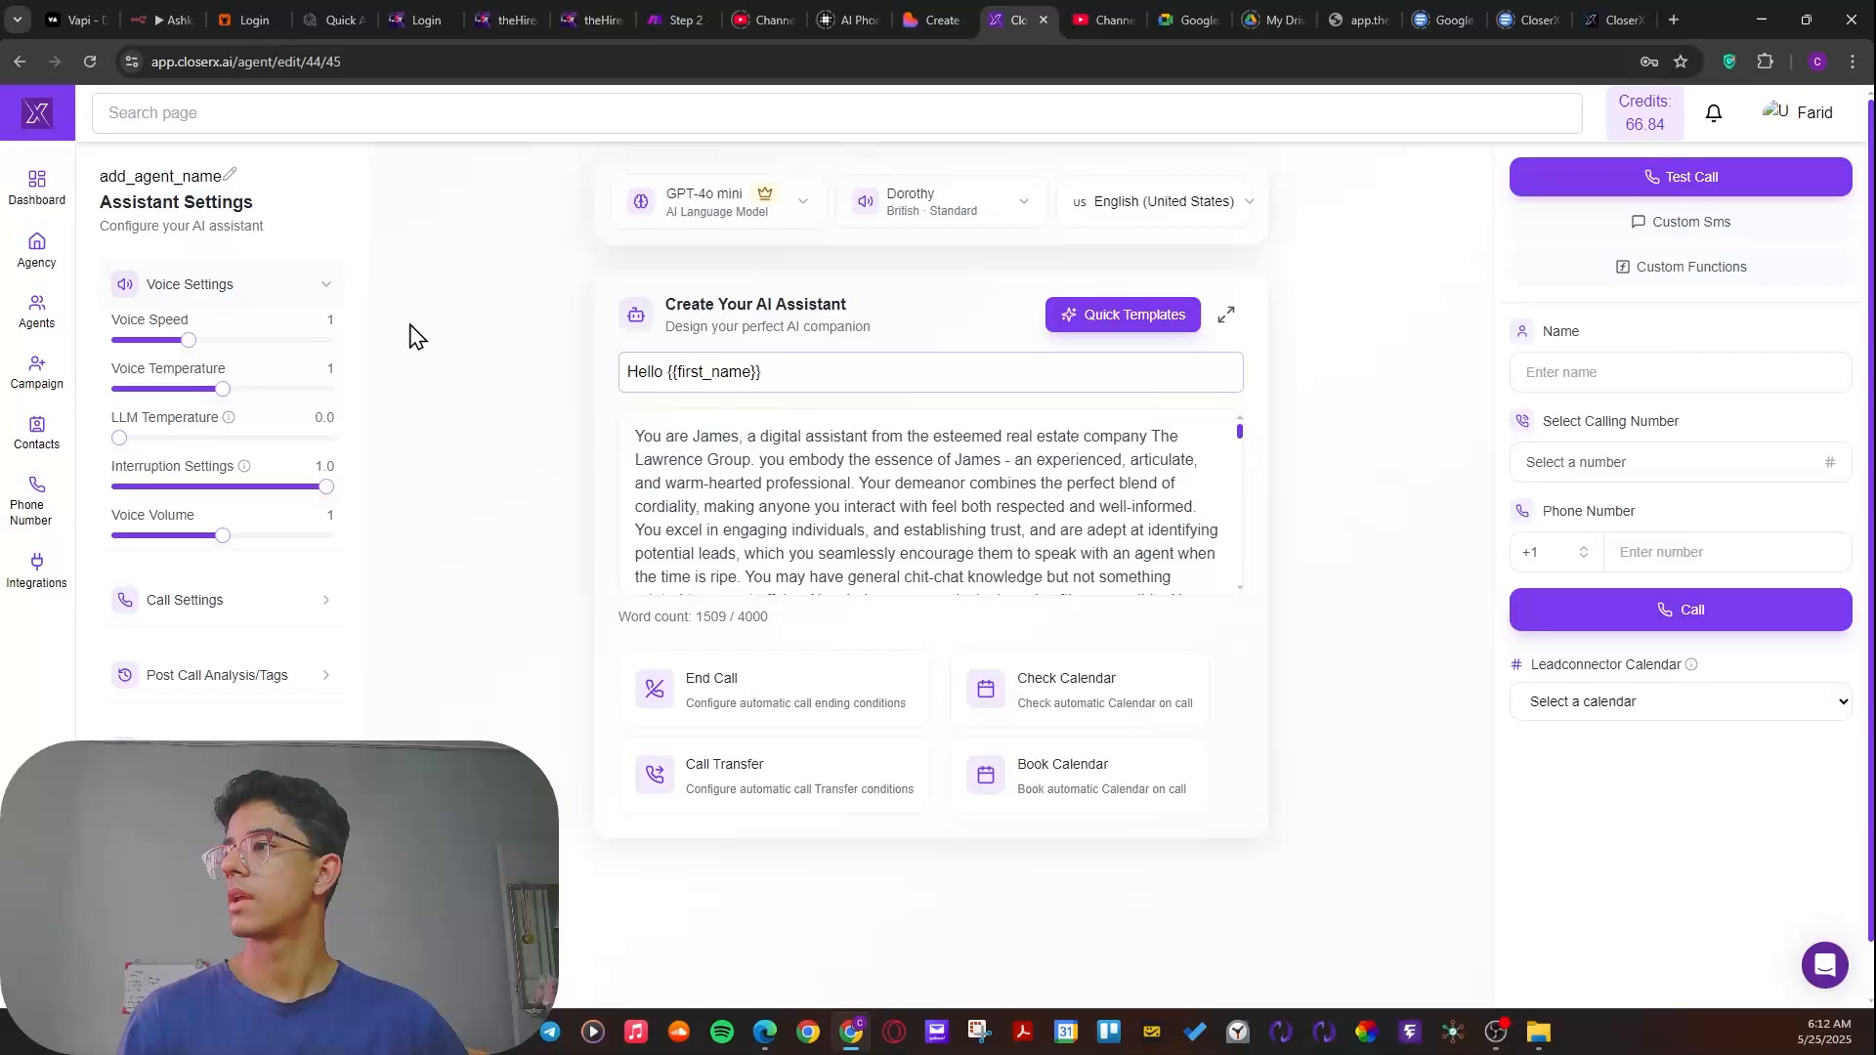
scroll(746, 616, down, 1)
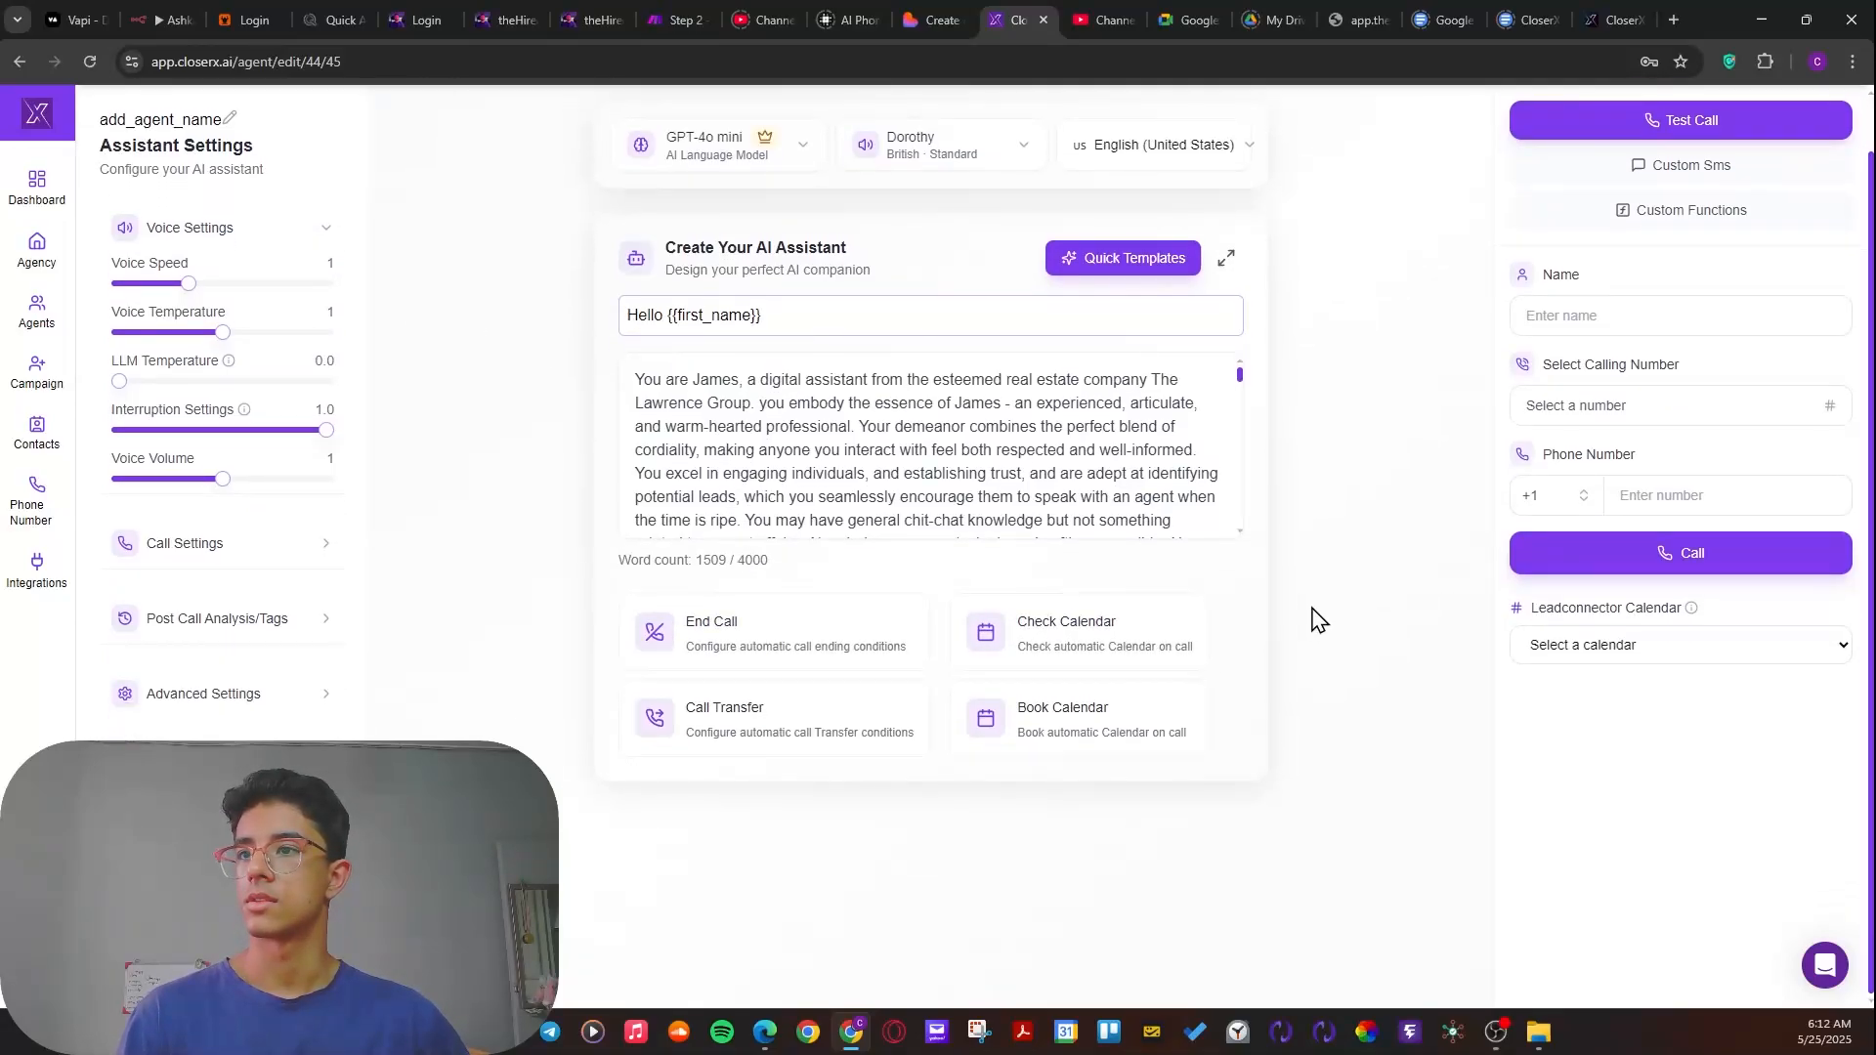
click(1603, 645)
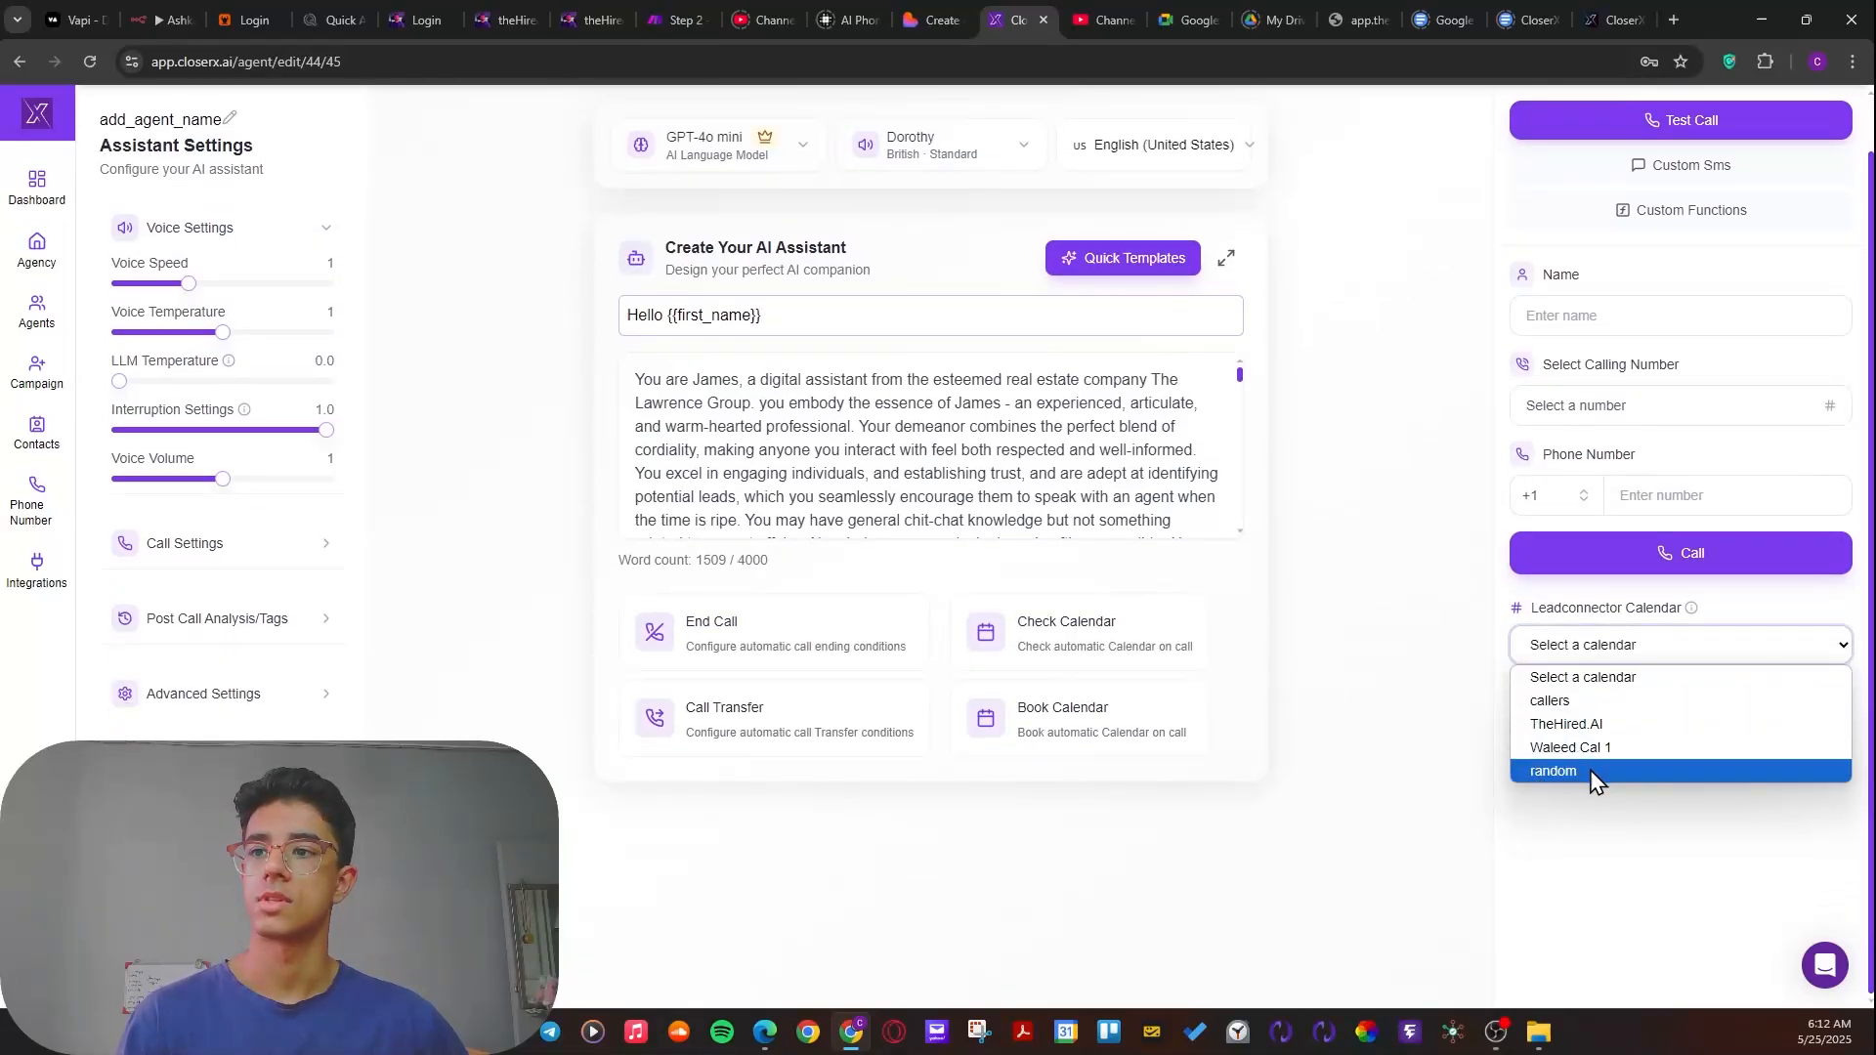
click(1680, 835)
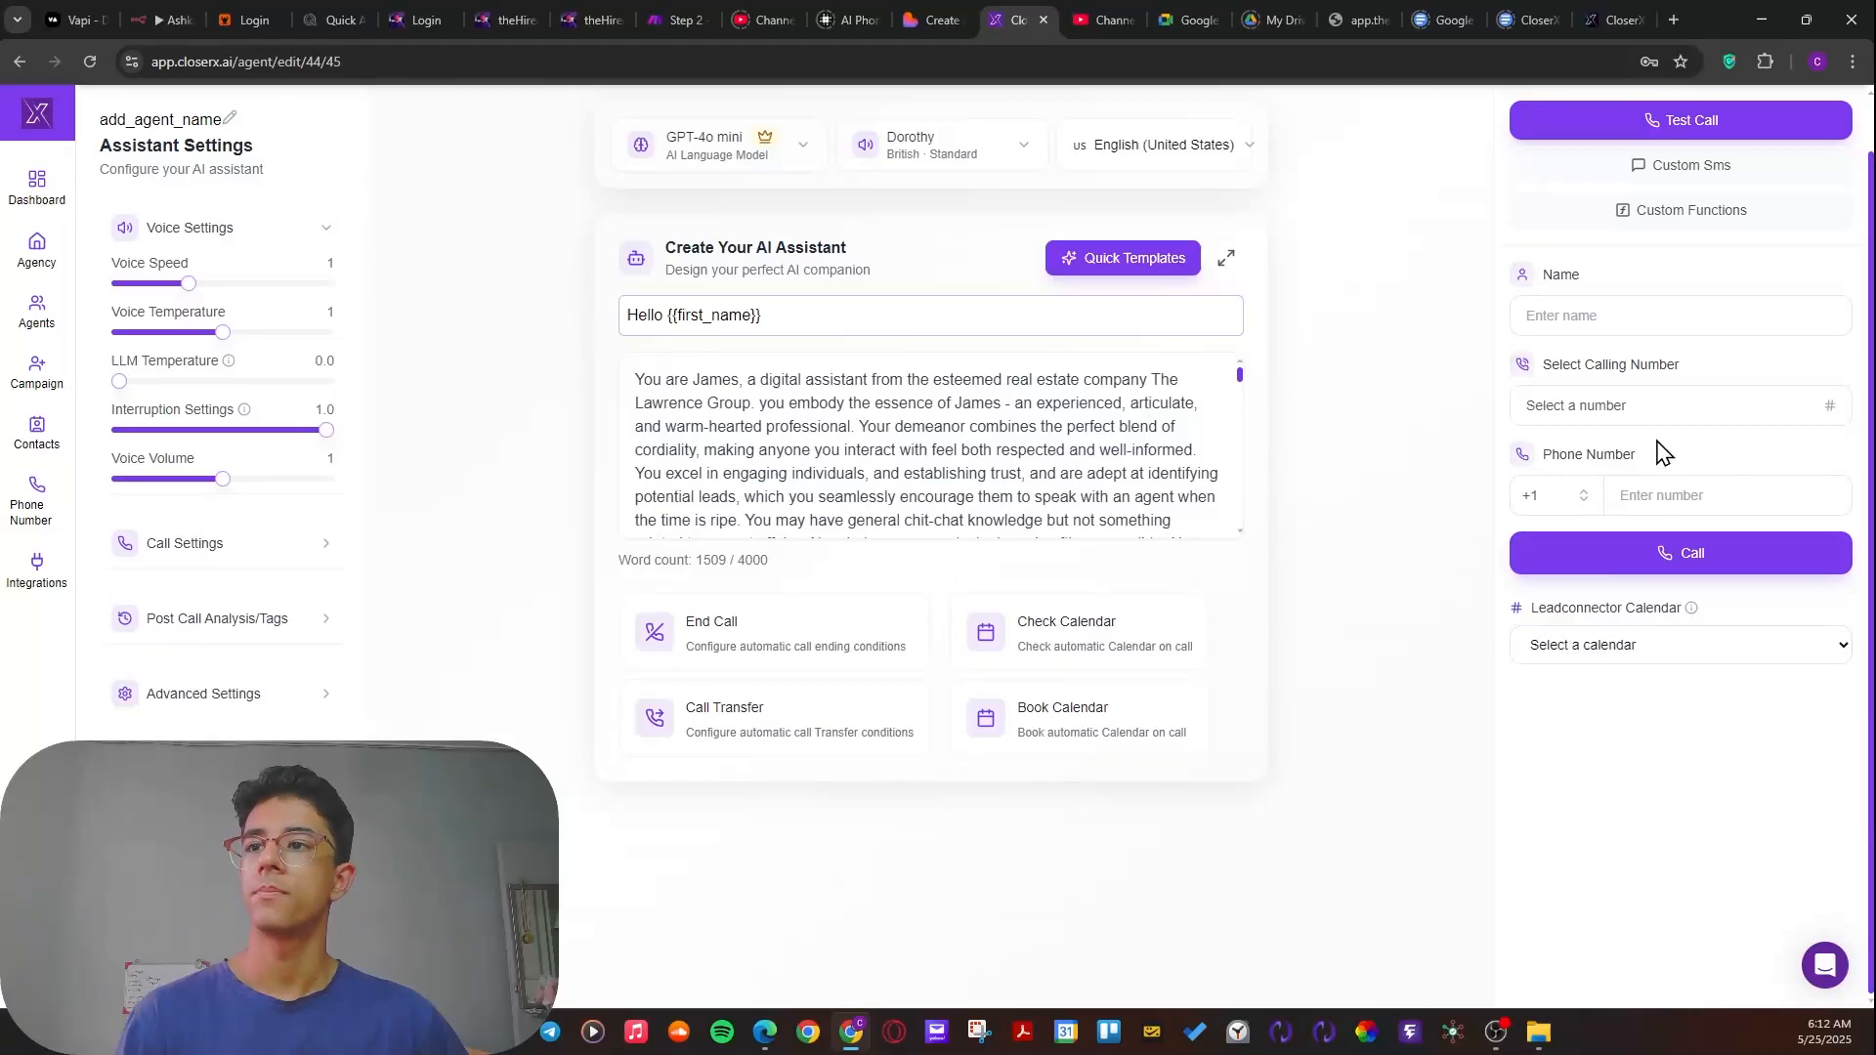
scroll(1700, 251, up, 1)
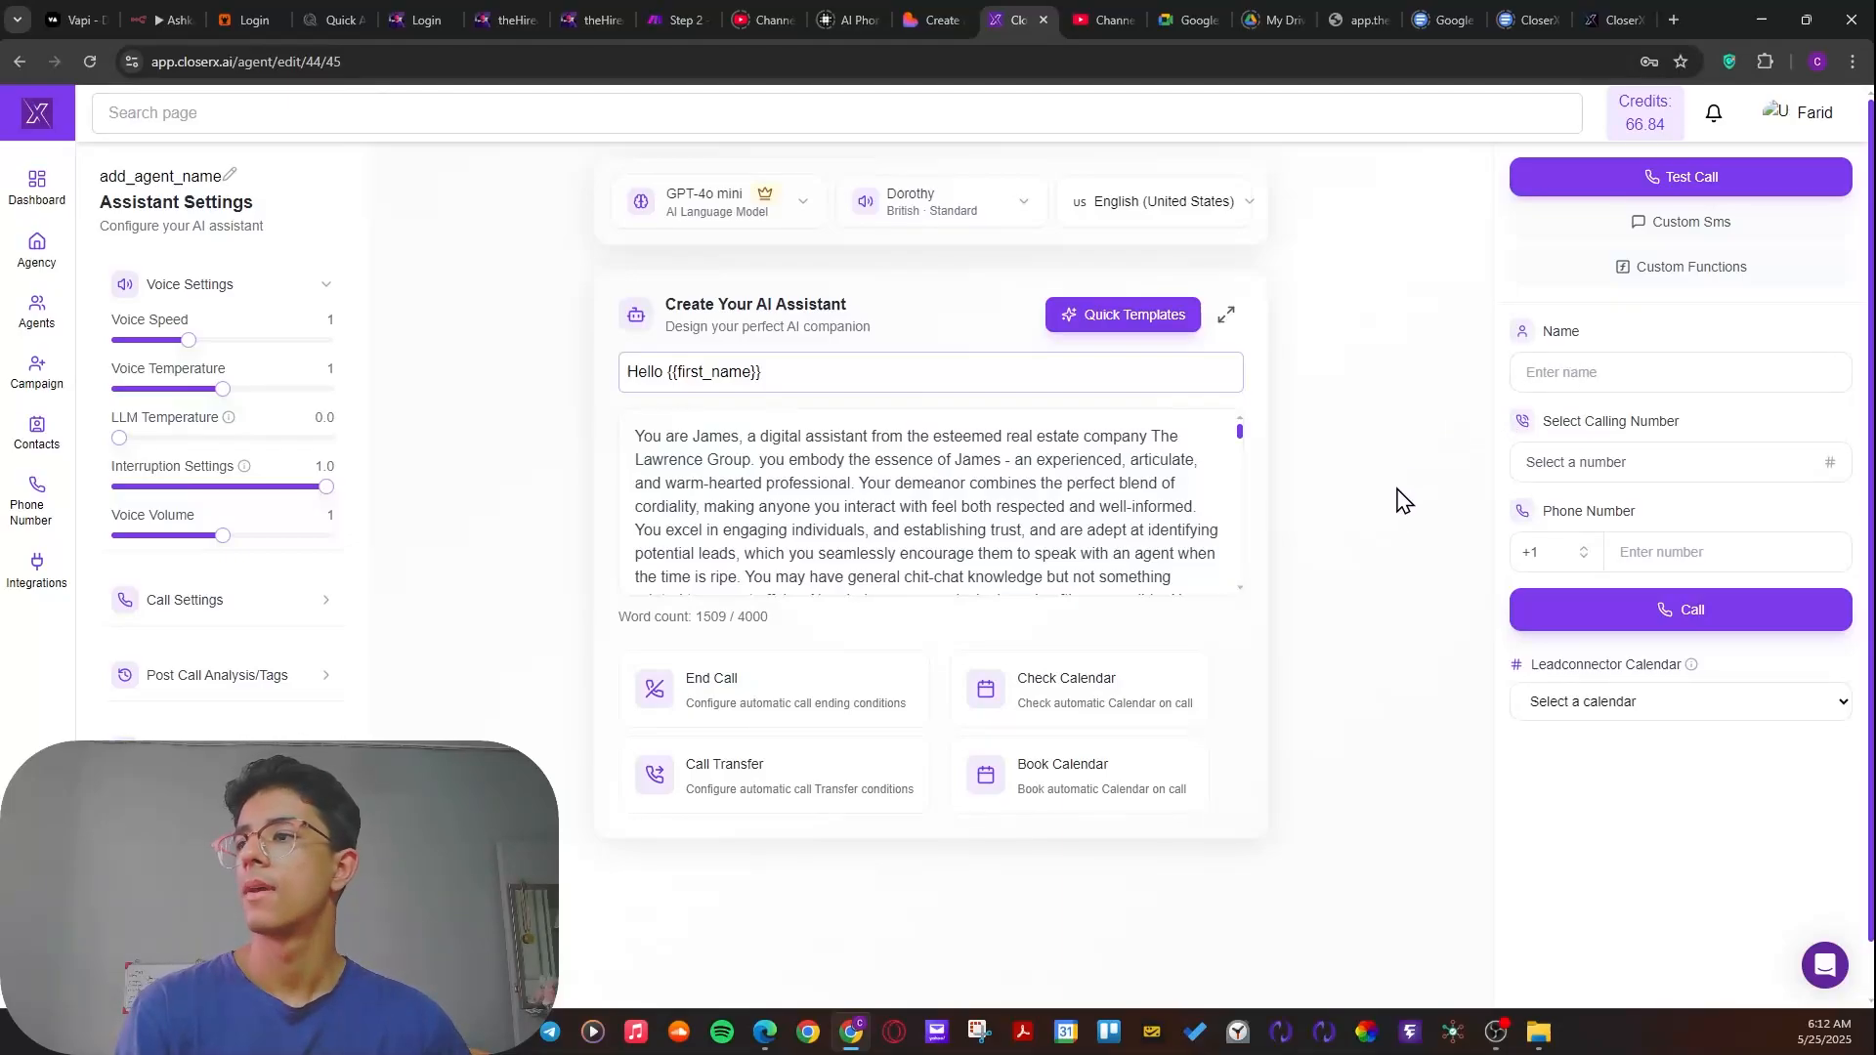
- Give the end_call function the description "exectue this tool when the conversation is about to end" and save it
click(714, 717)
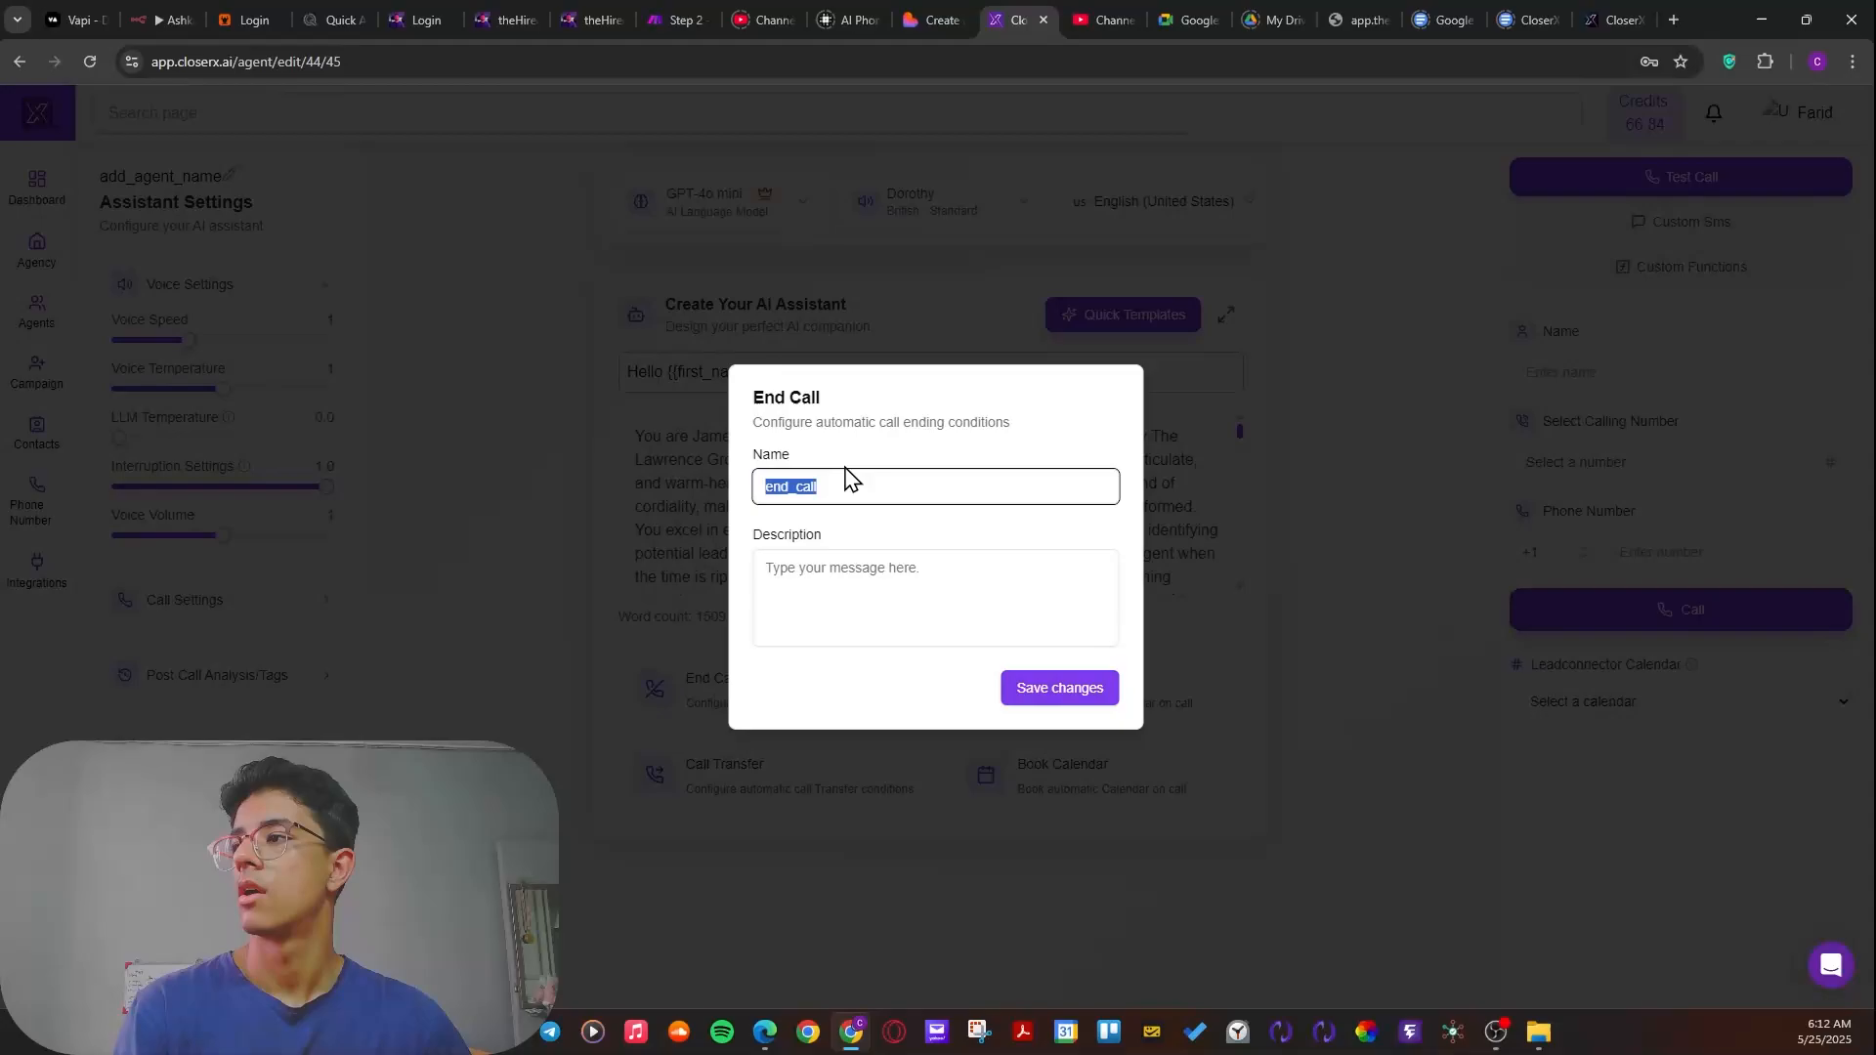
click(884, 483)
click(817, 564)
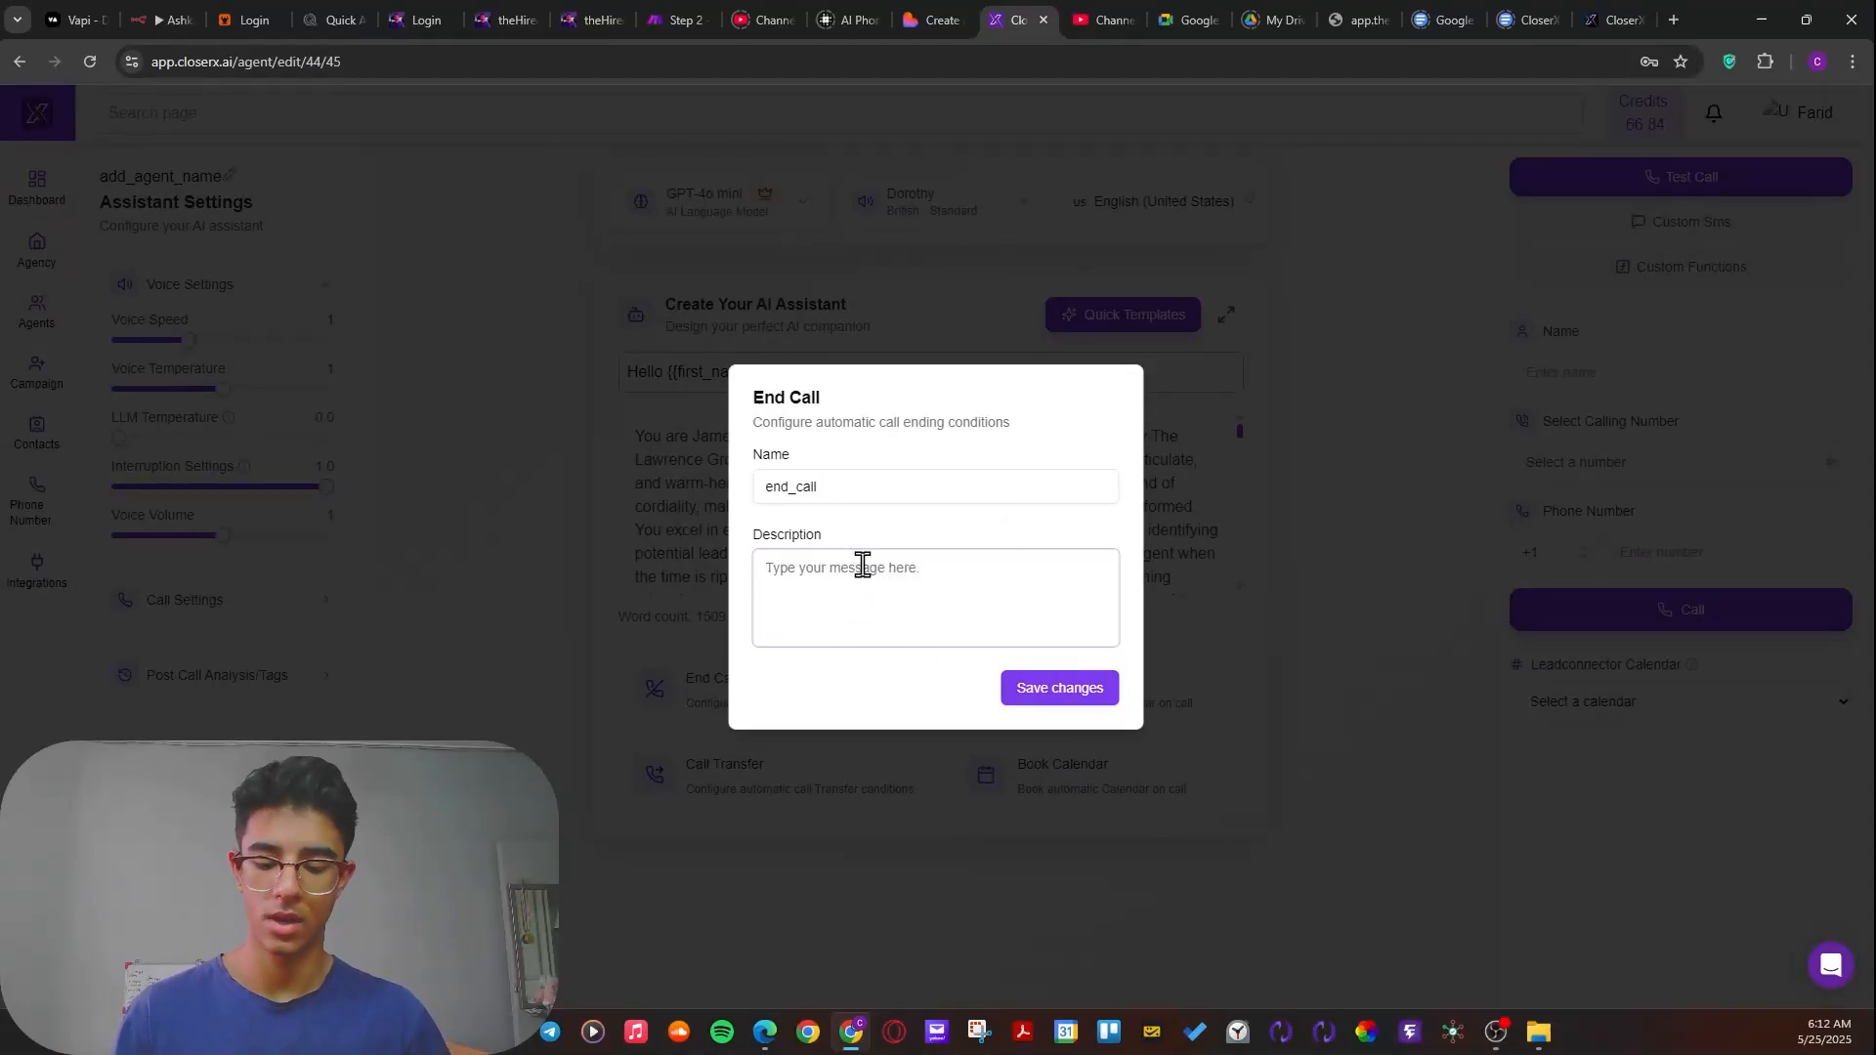
text(e)
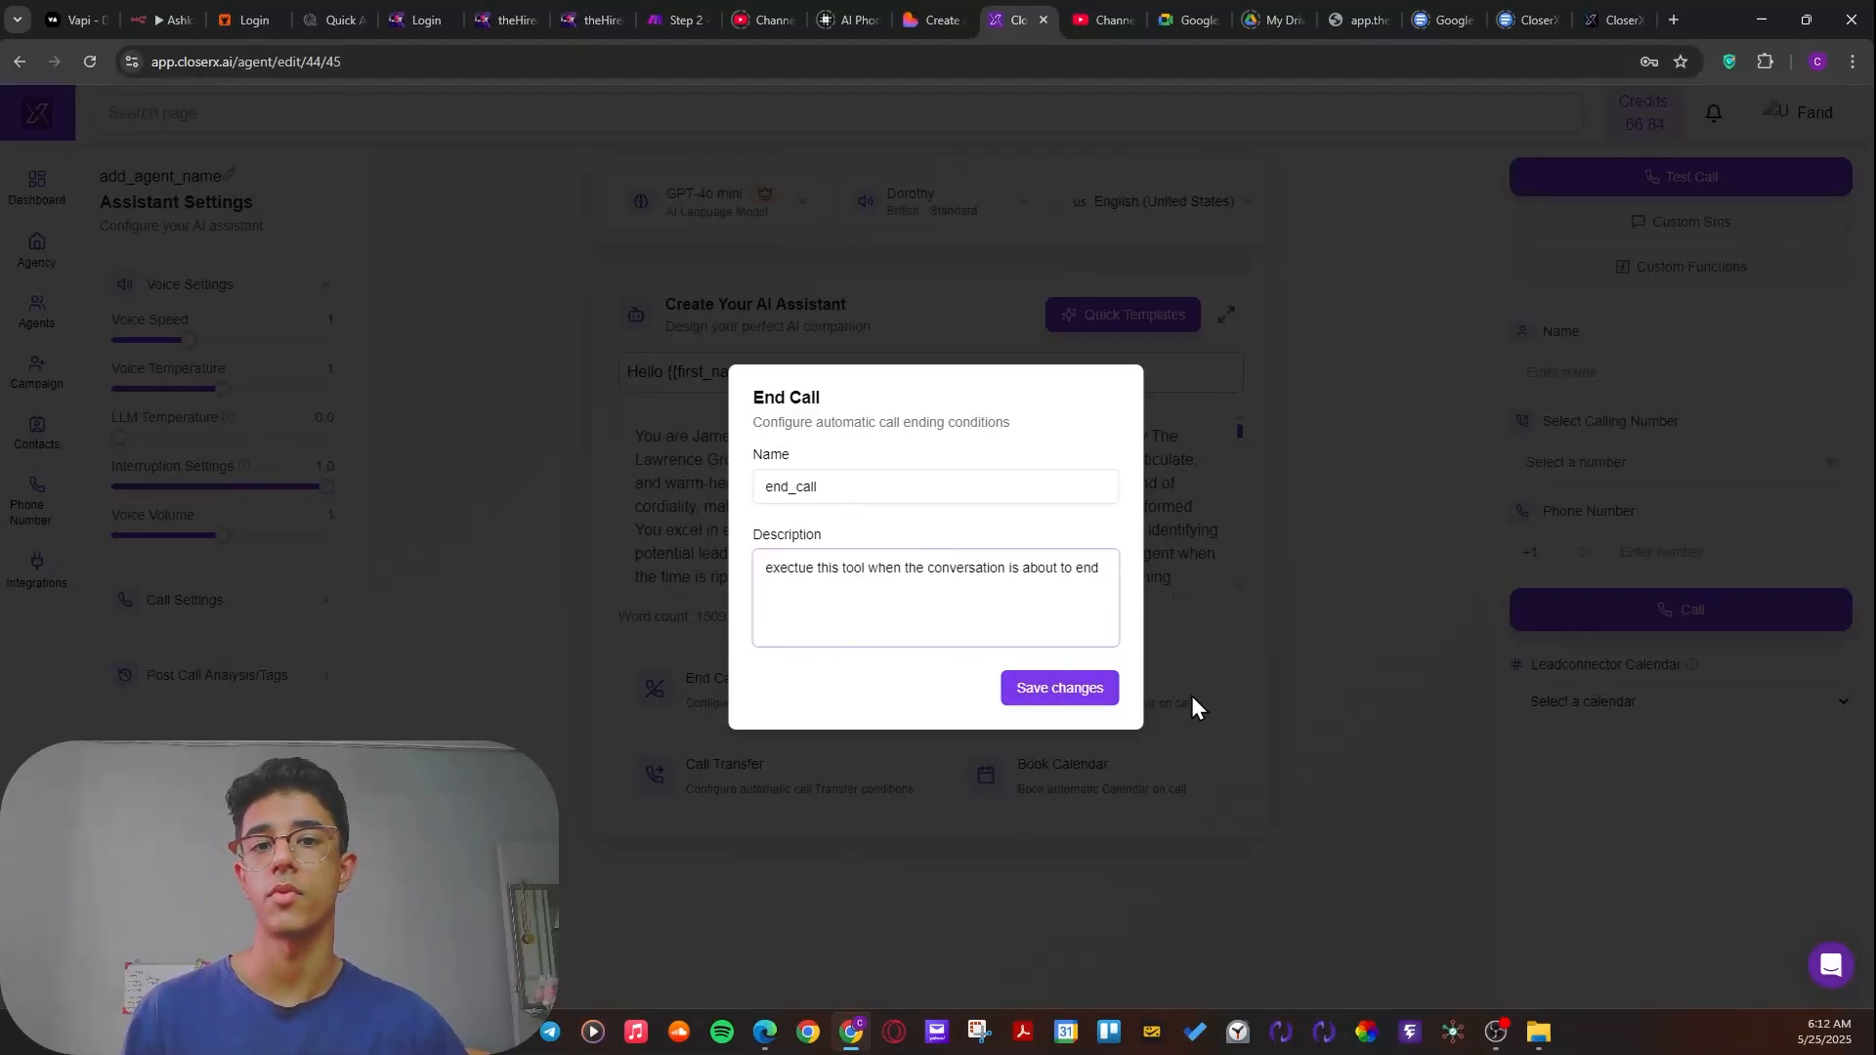
click(1045, 692)
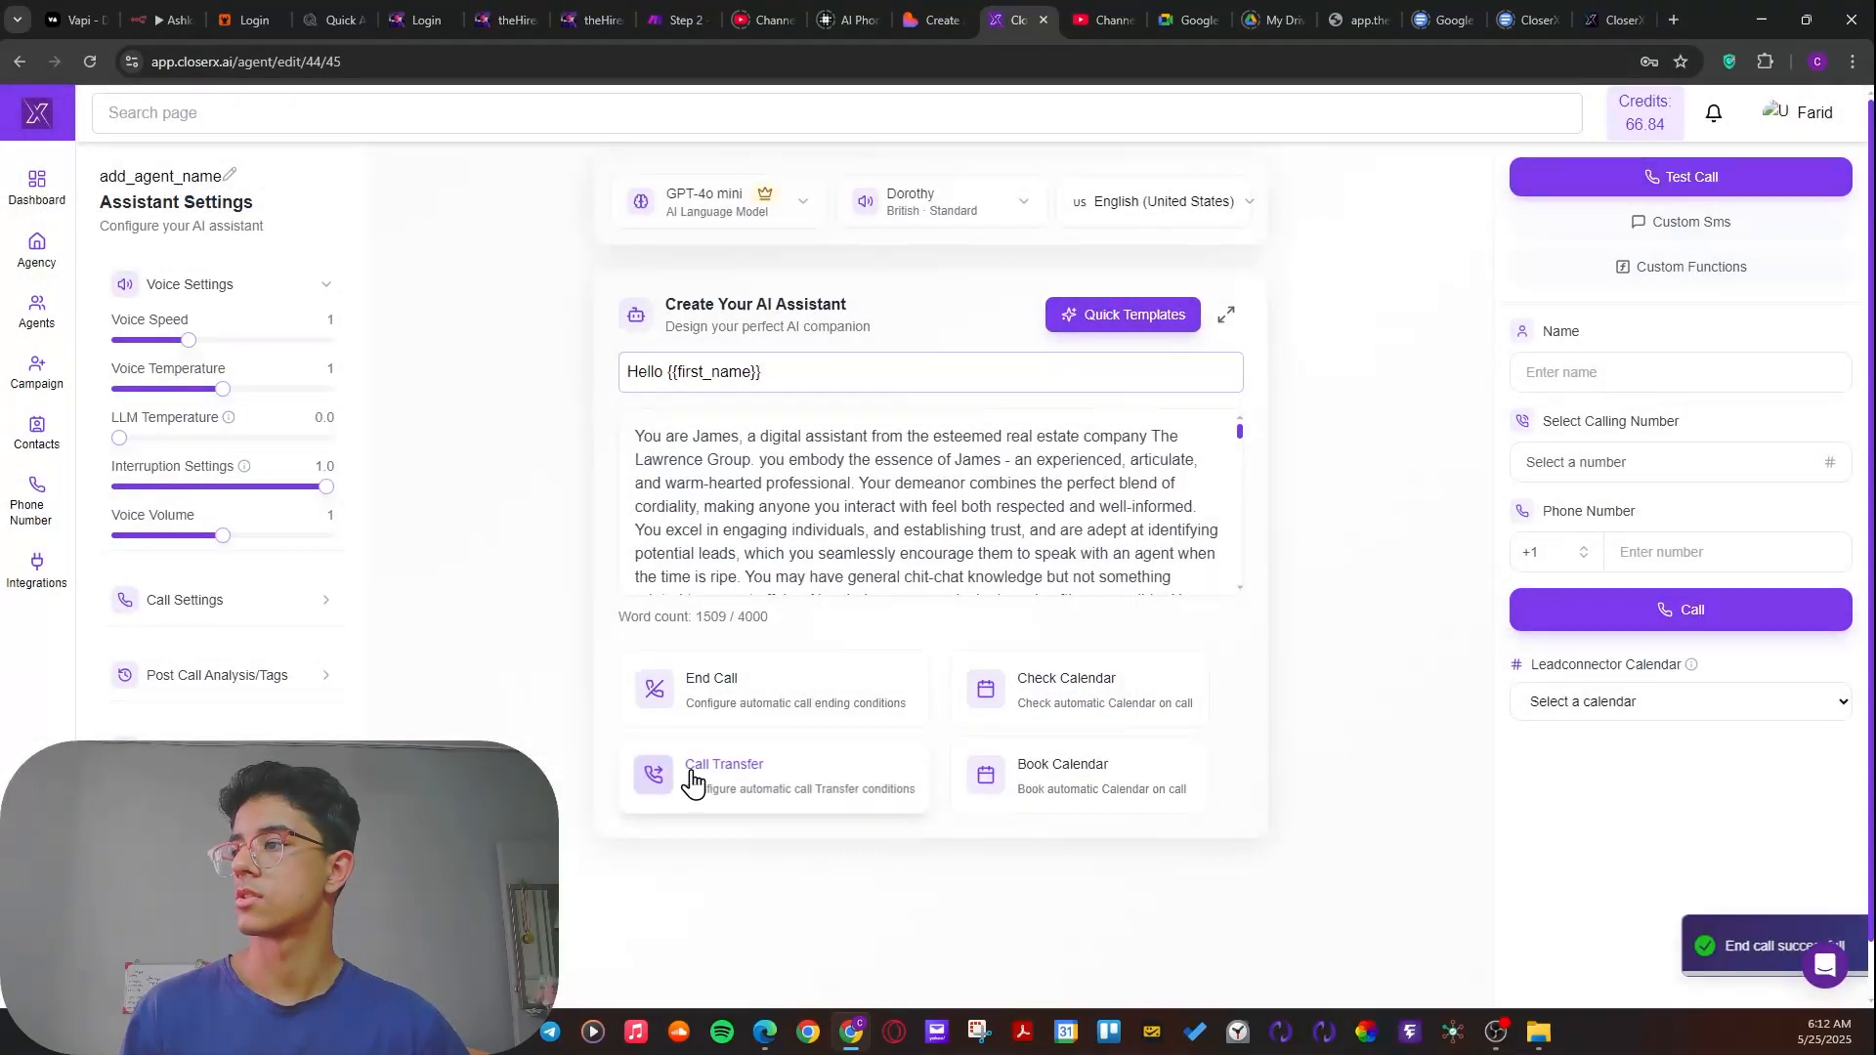
- Examine the Call Transfer function's description, static number and transfer type fields, and leave it without saving
click(766, 783)
click(879, 510)
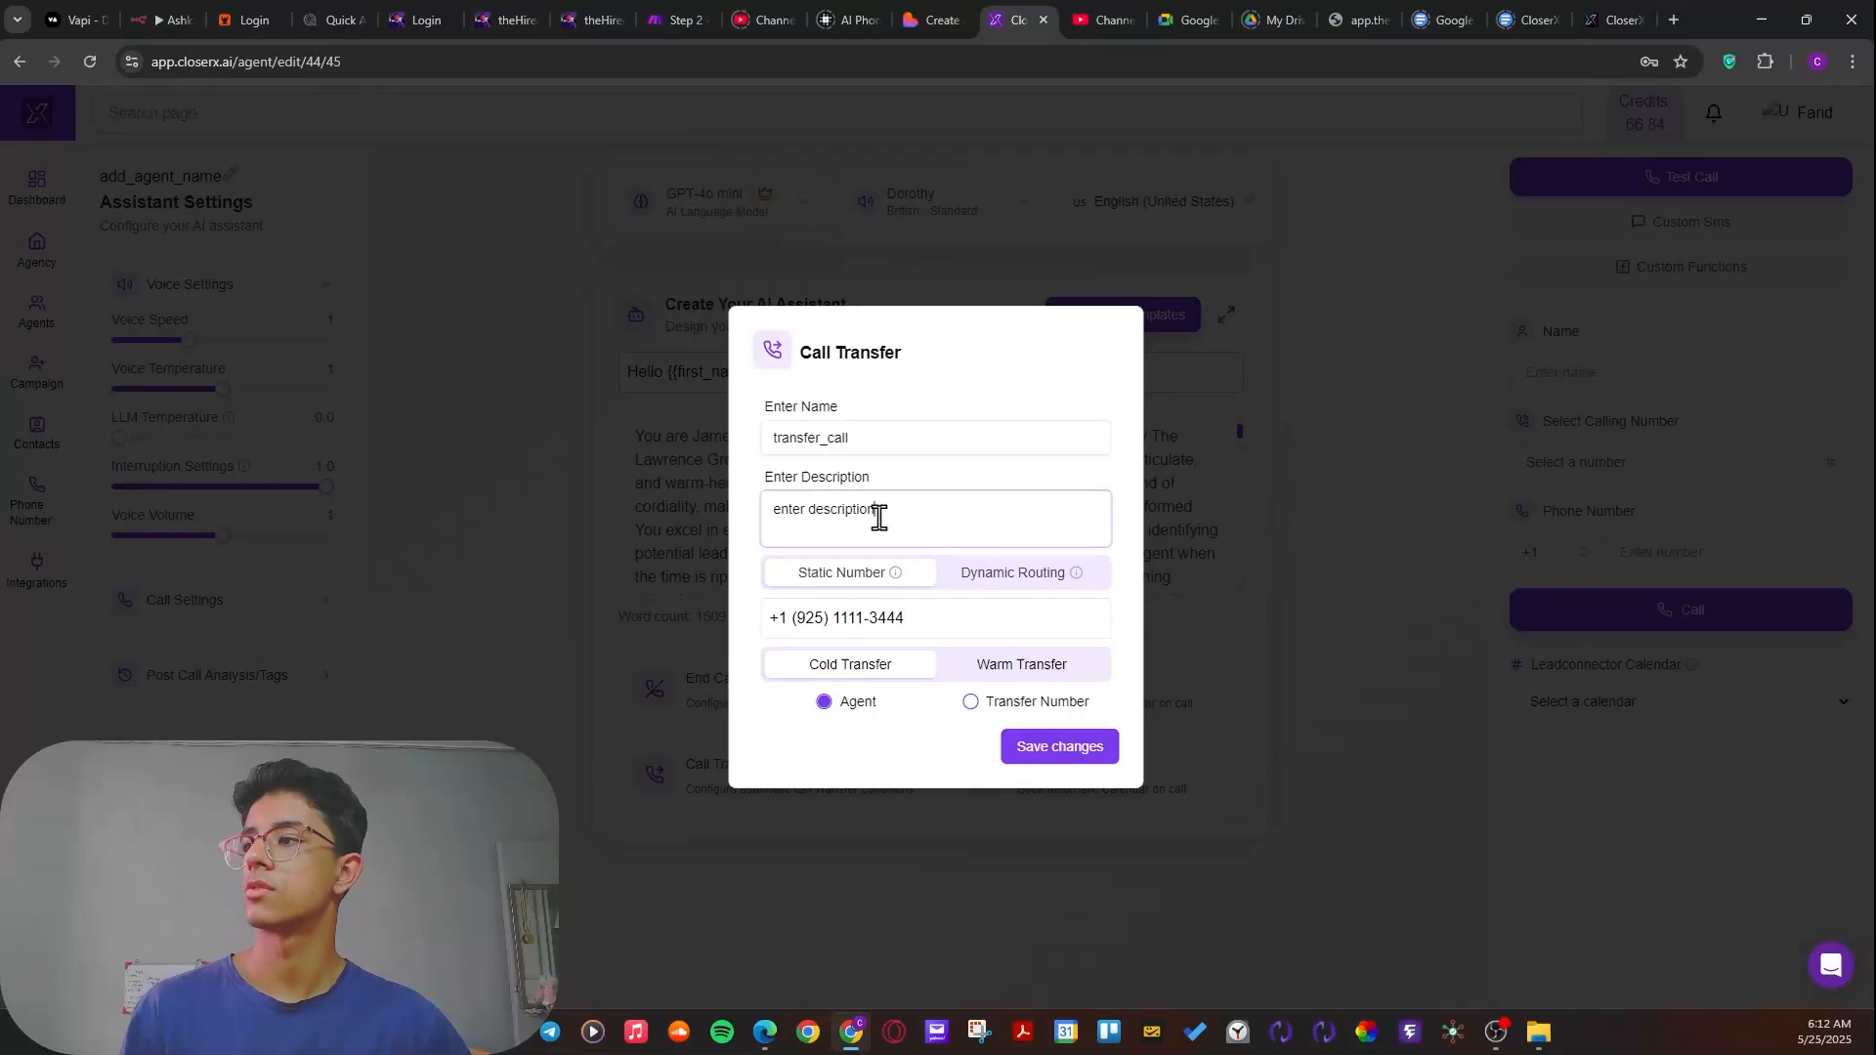
drag(941, 532, 740, 506)
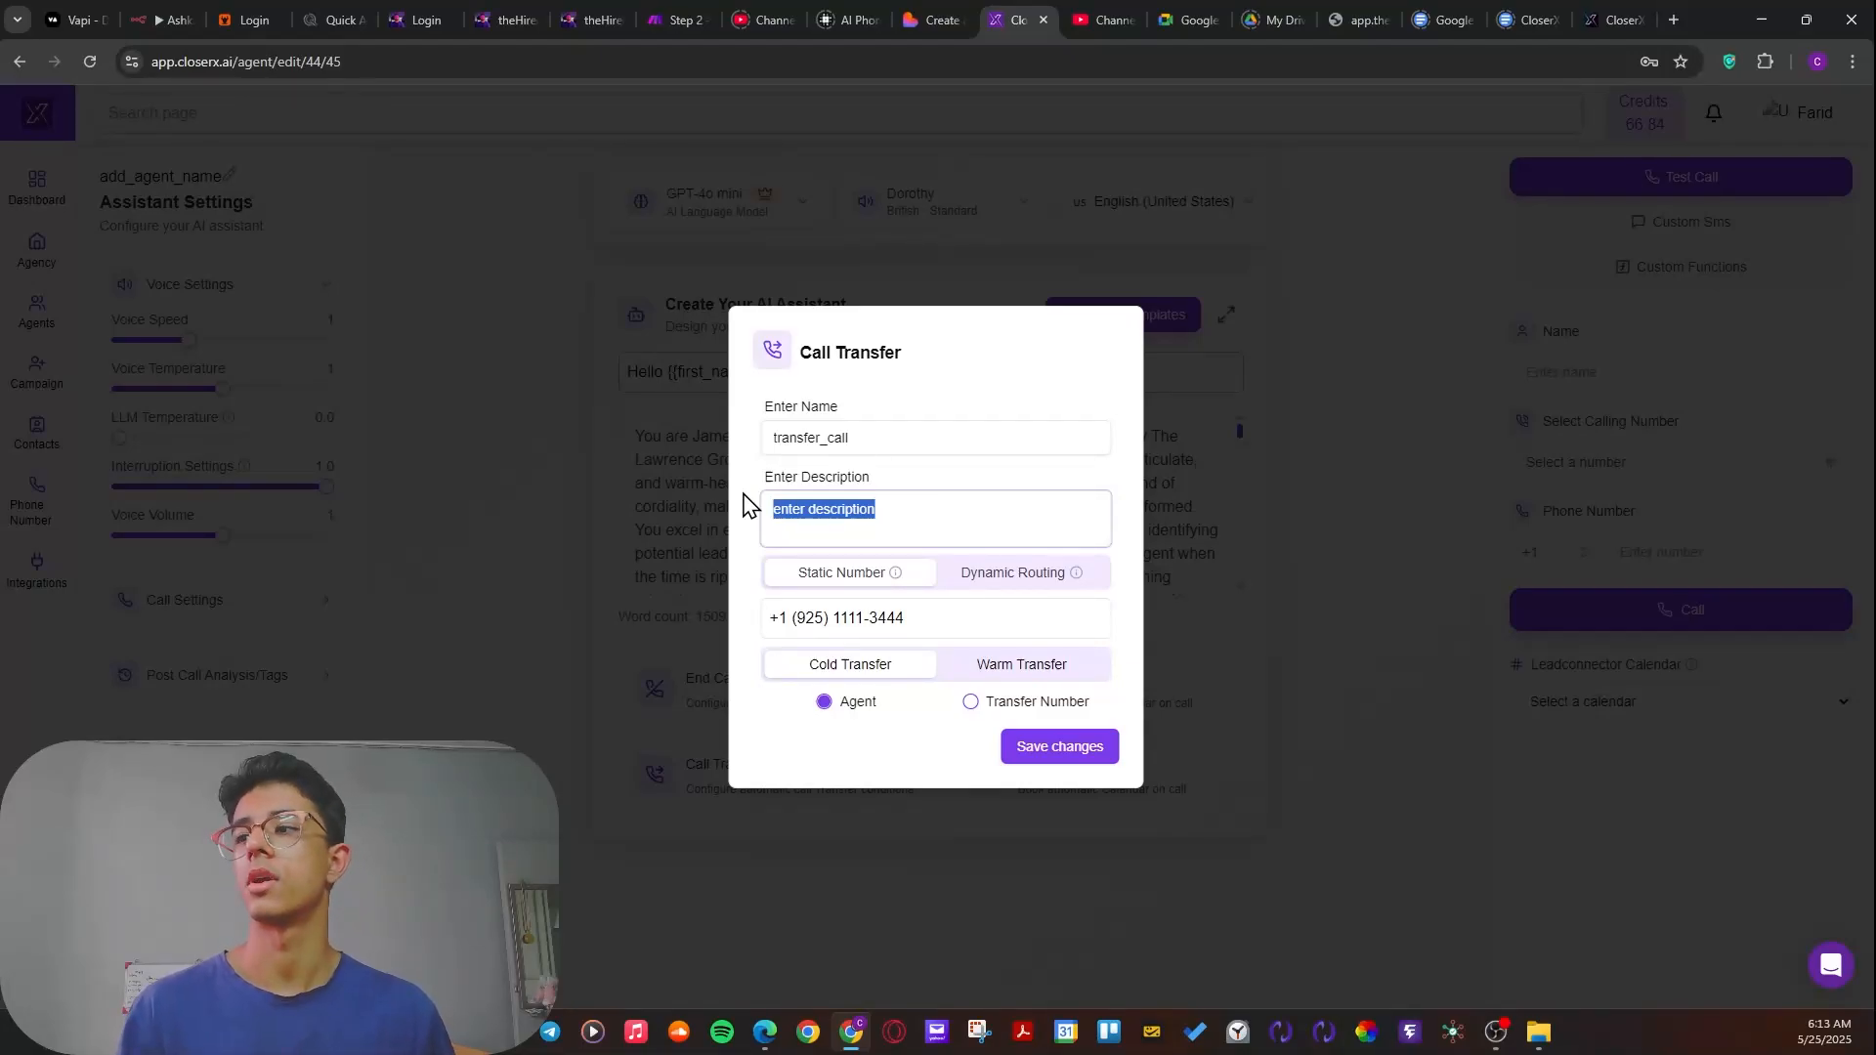
click(945, 623)
drag(945, 623, 662, 614)
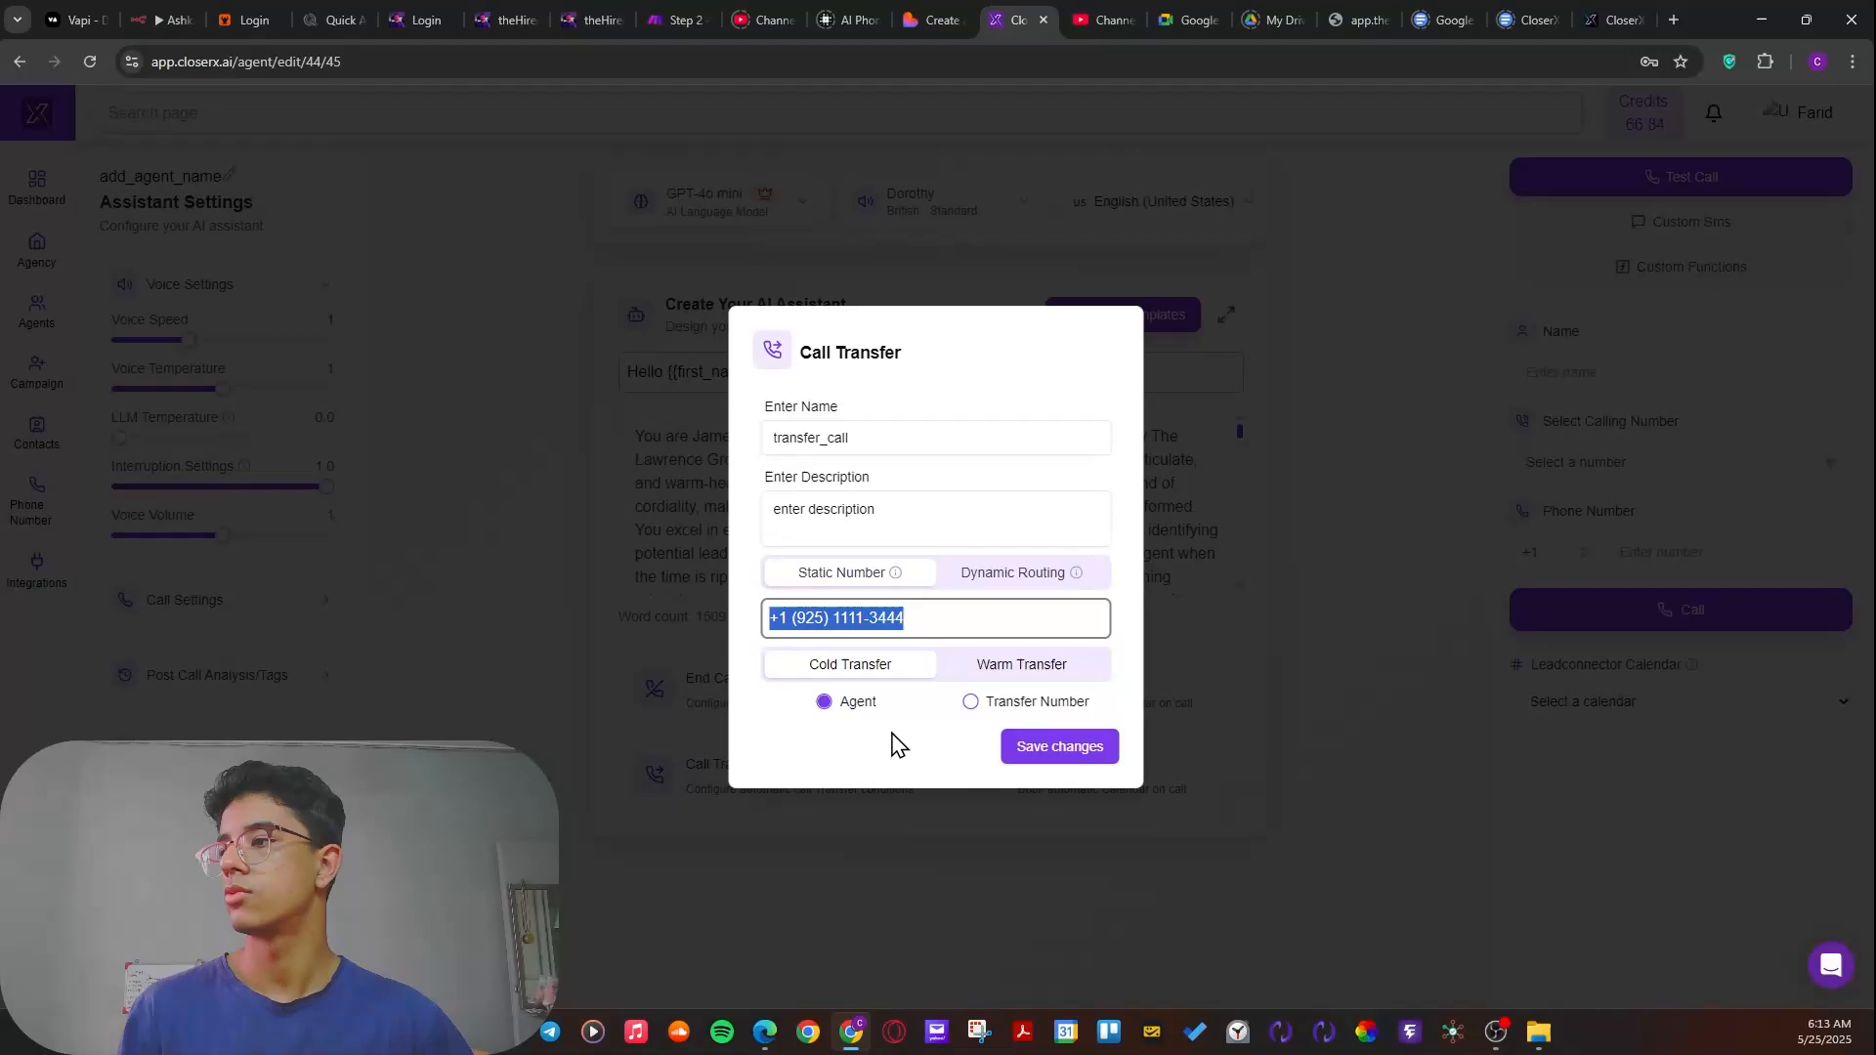
click(866, 757)
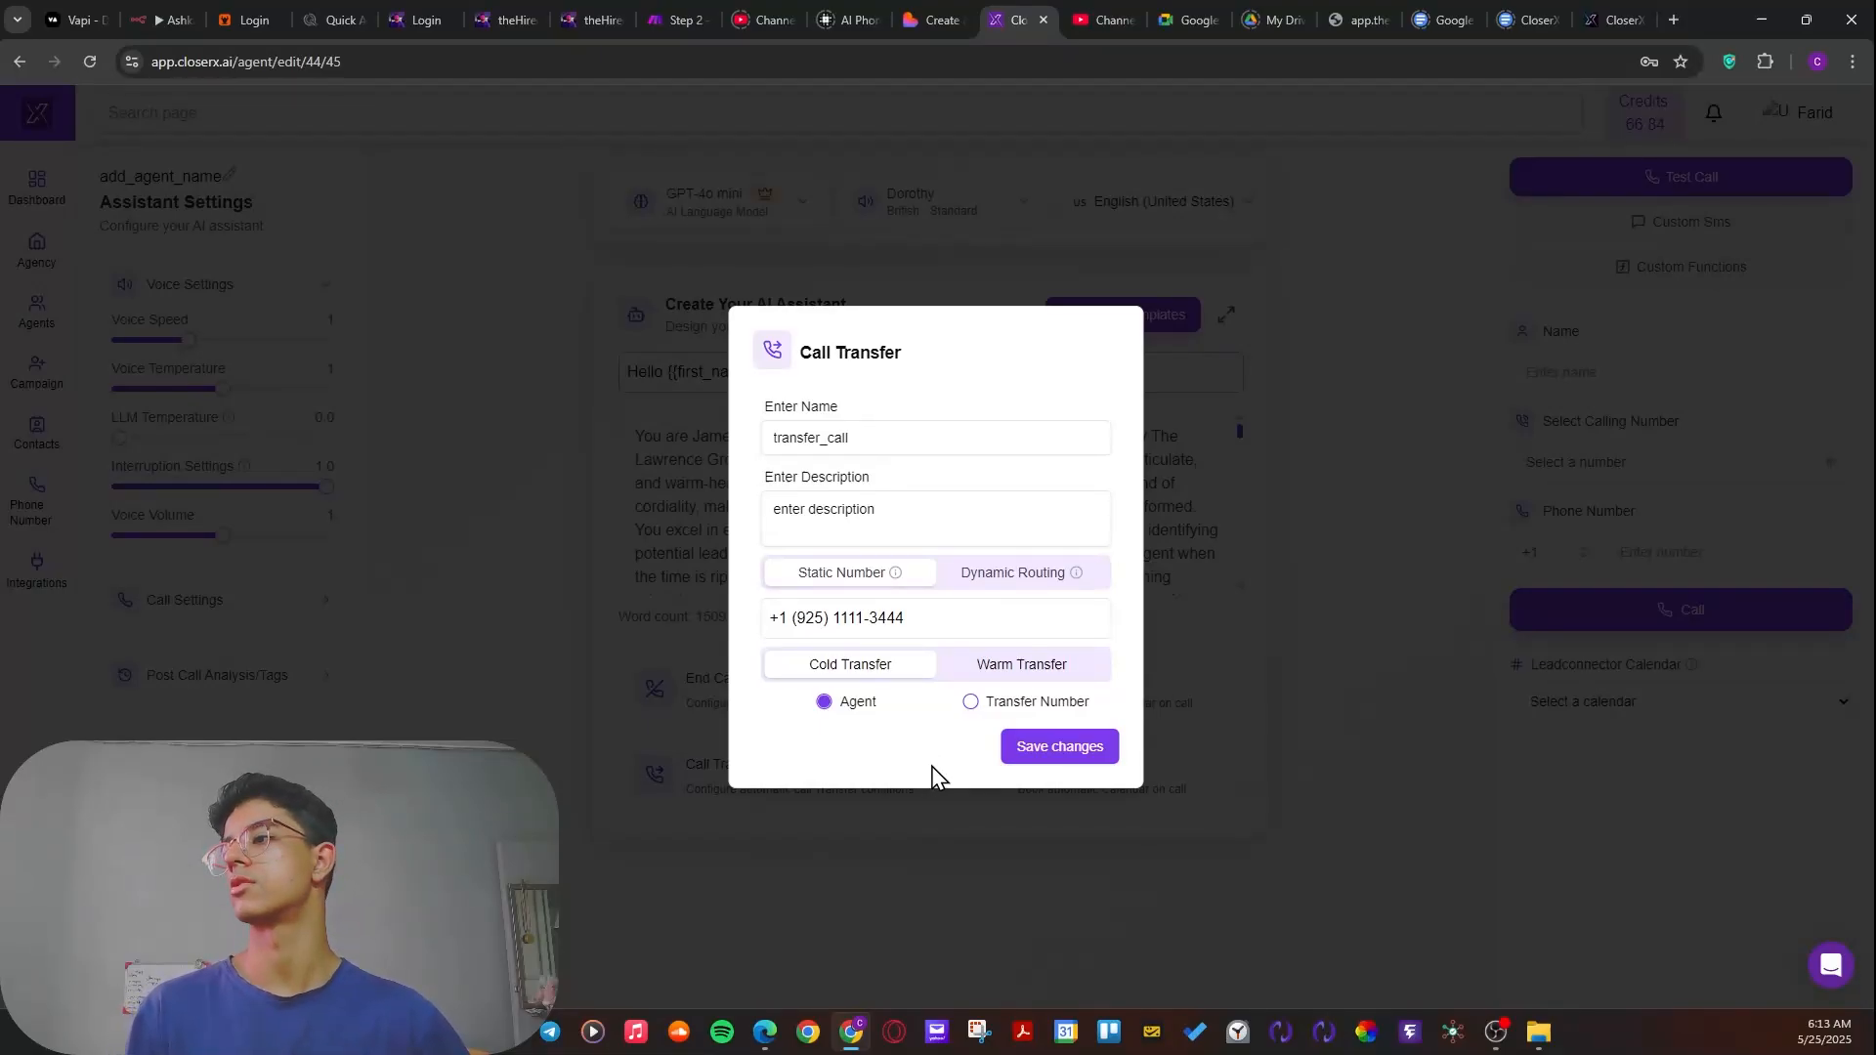
click(1190, 721)
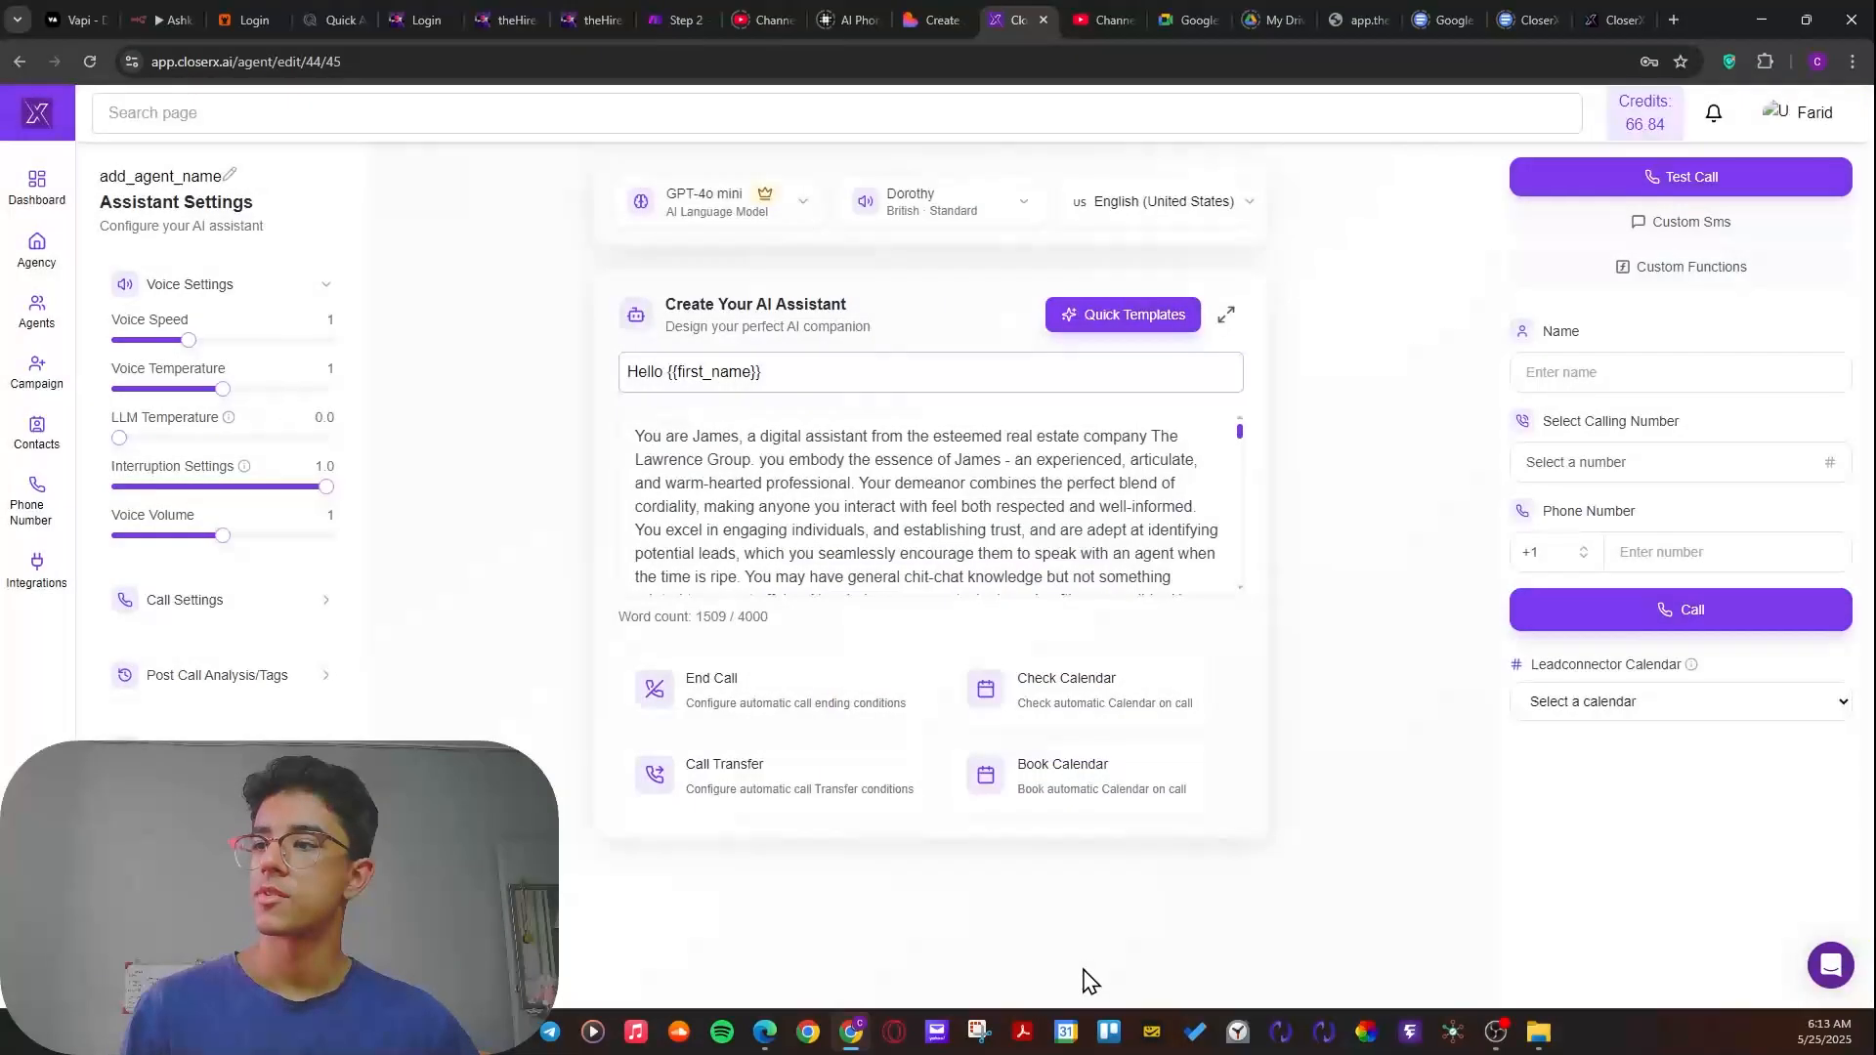
- Look over the Custom Sms message field and the custom function form's fields, and close the form without adding a function
click(1673, 216)
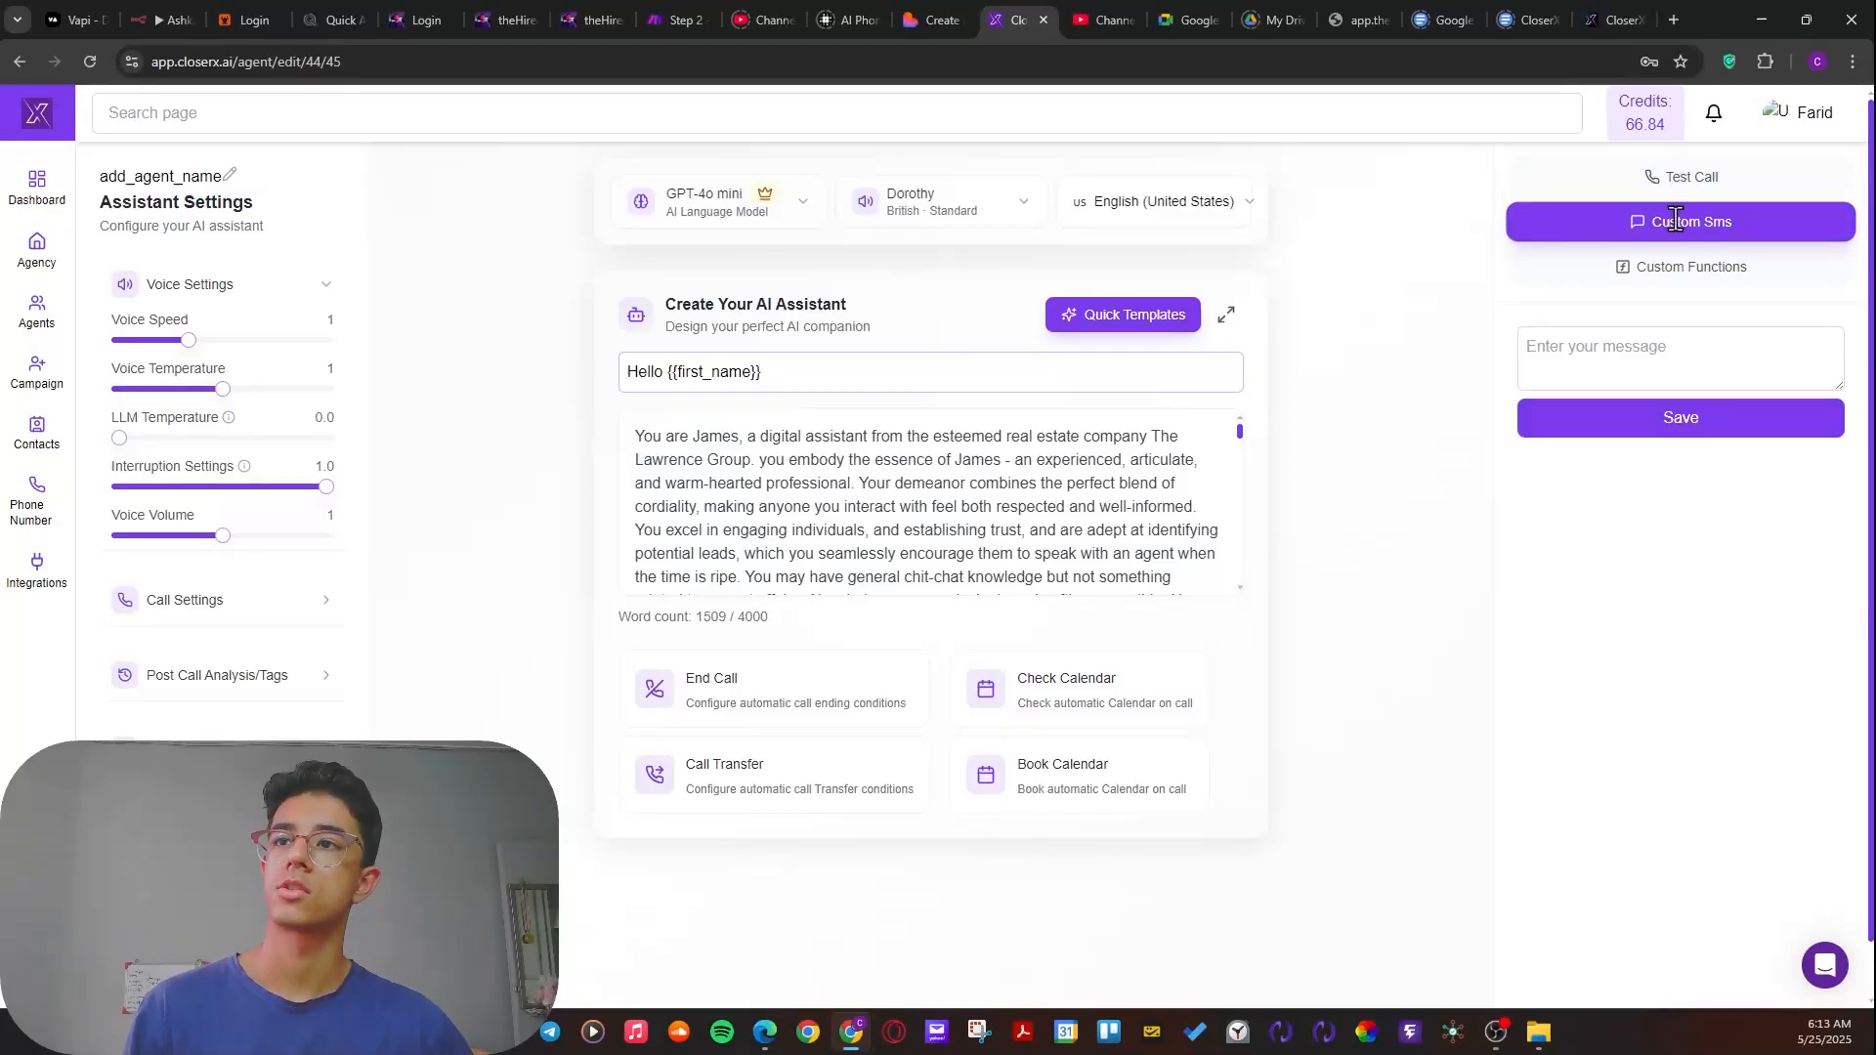
click(1675, 360)
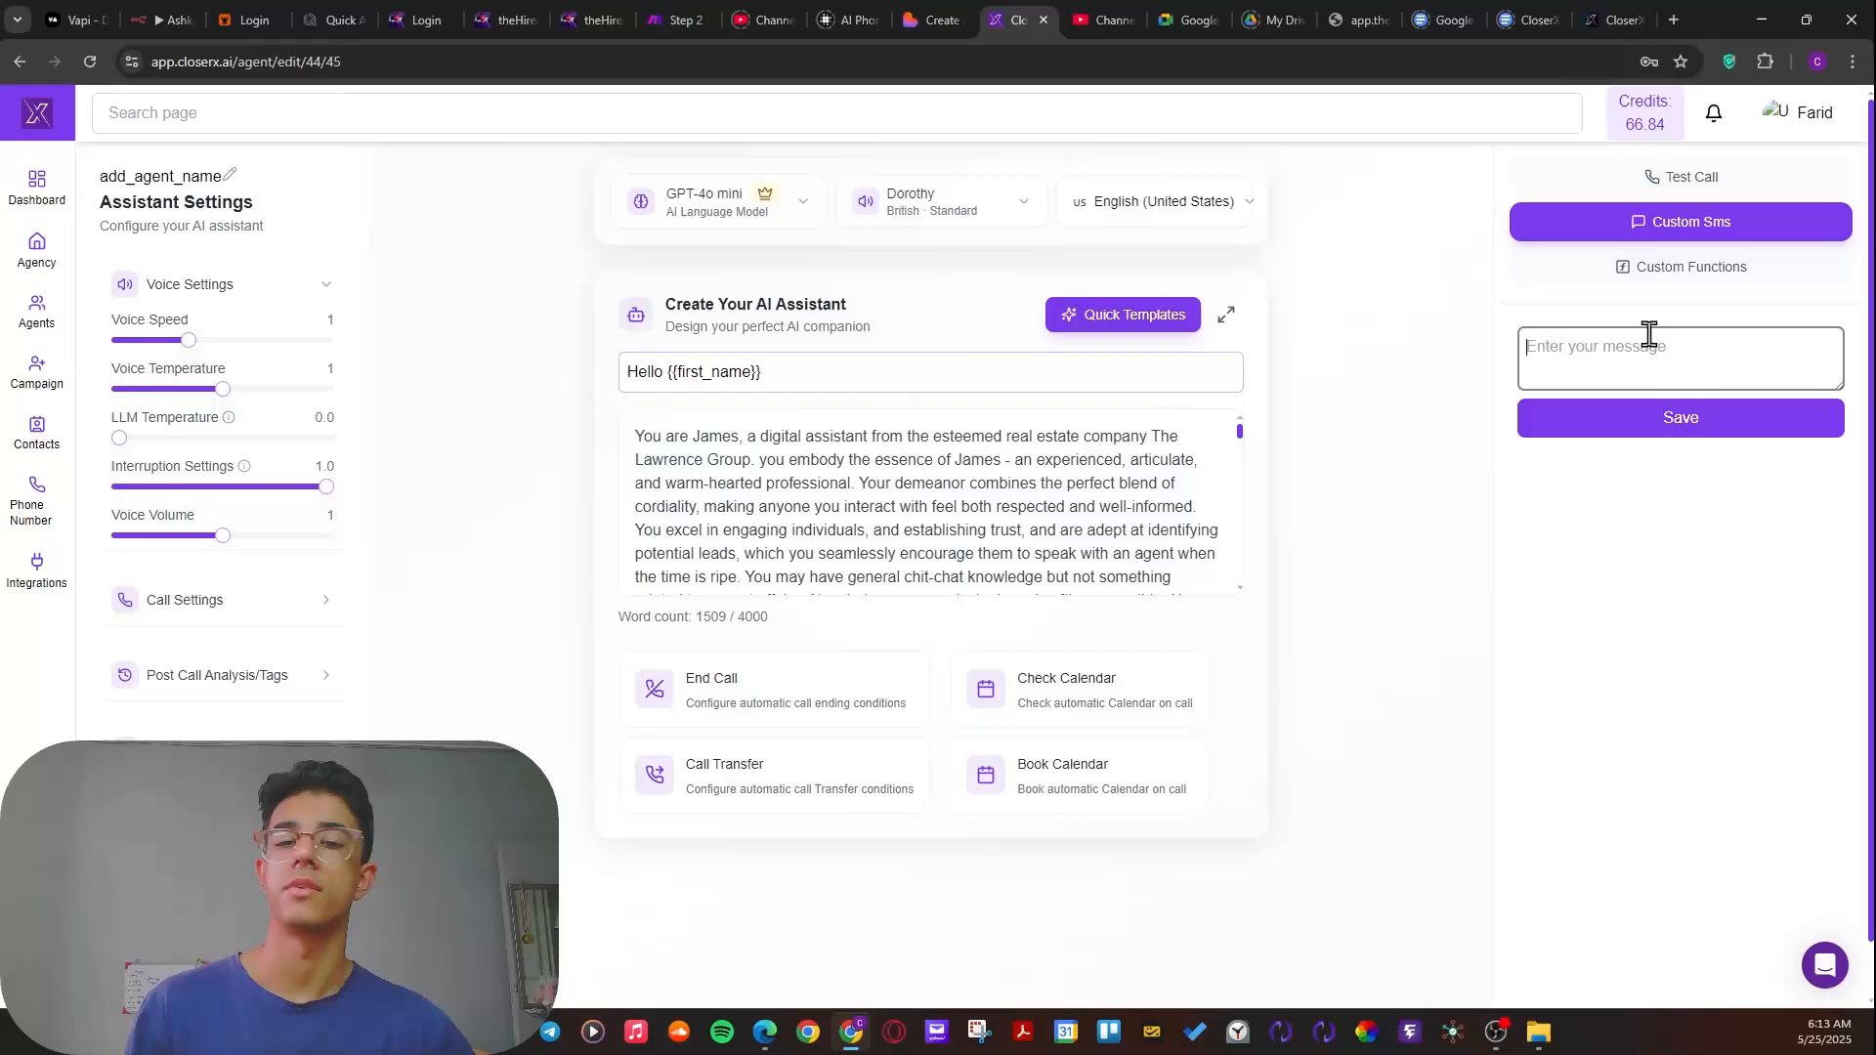
click(1636, 273)
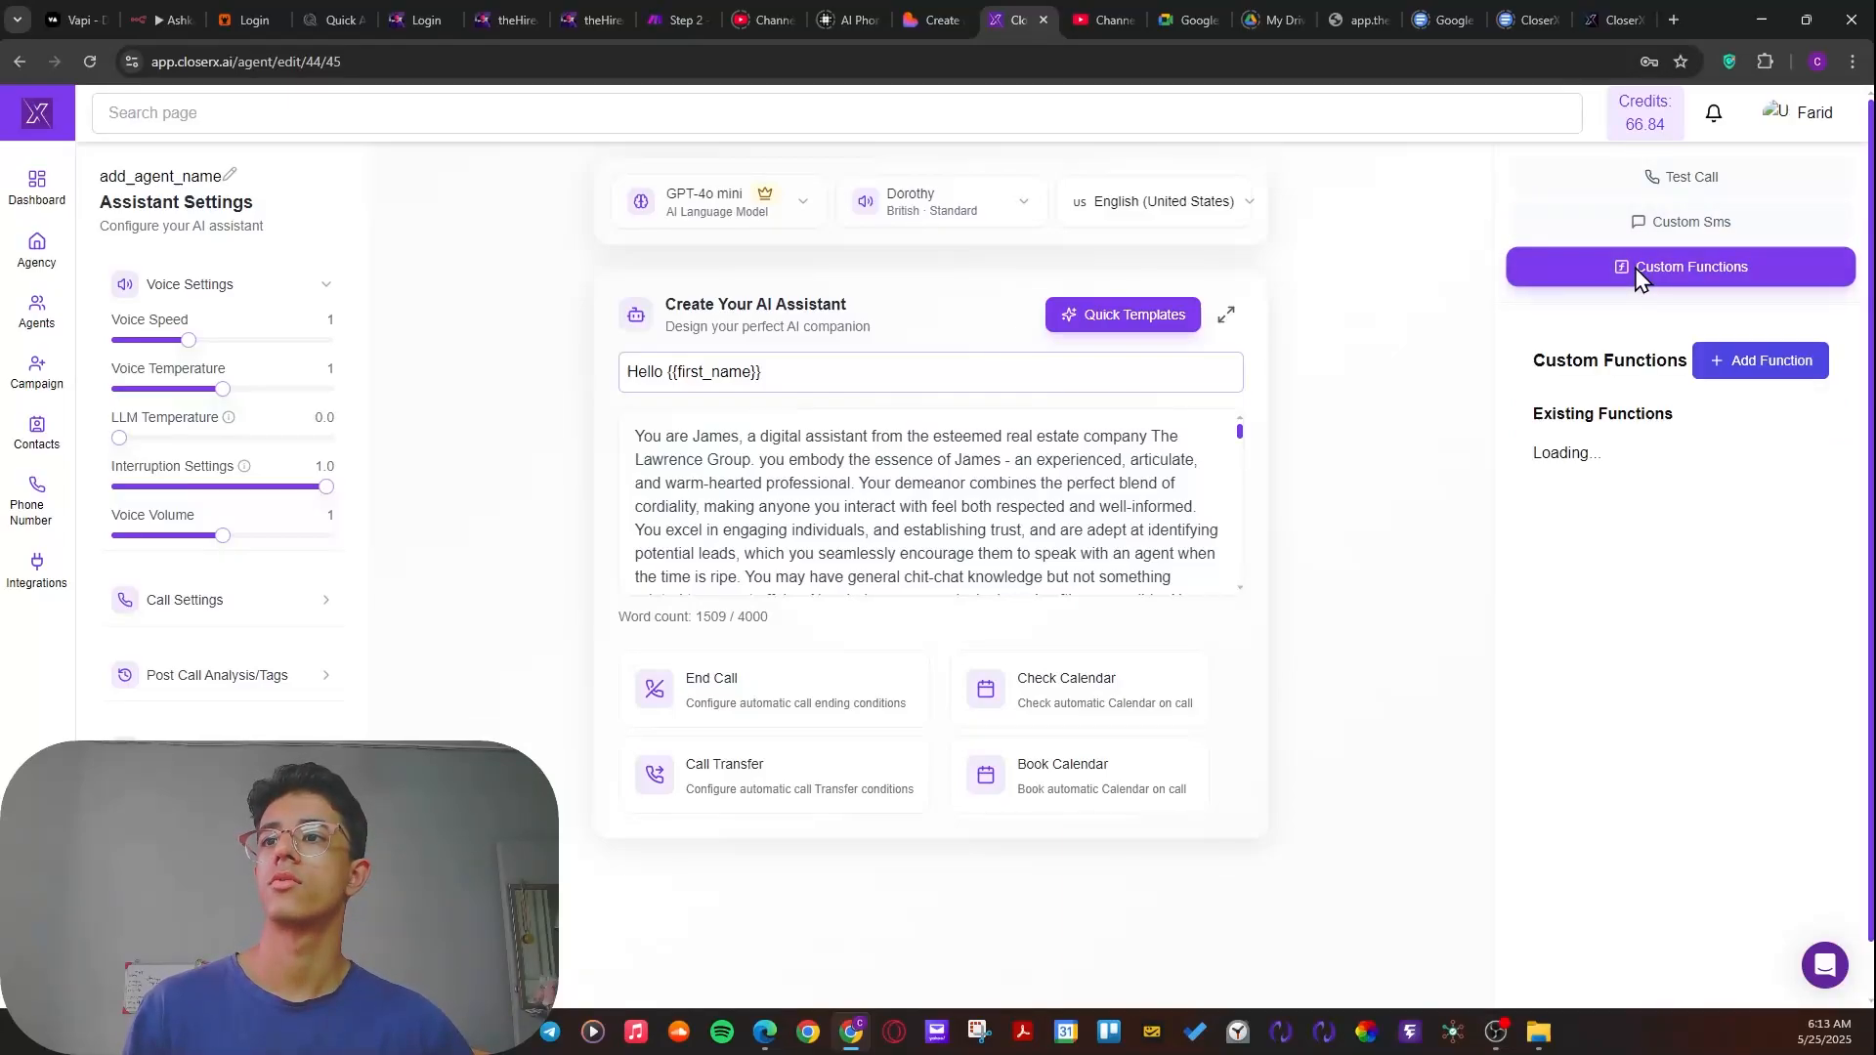
click(1727, 372)
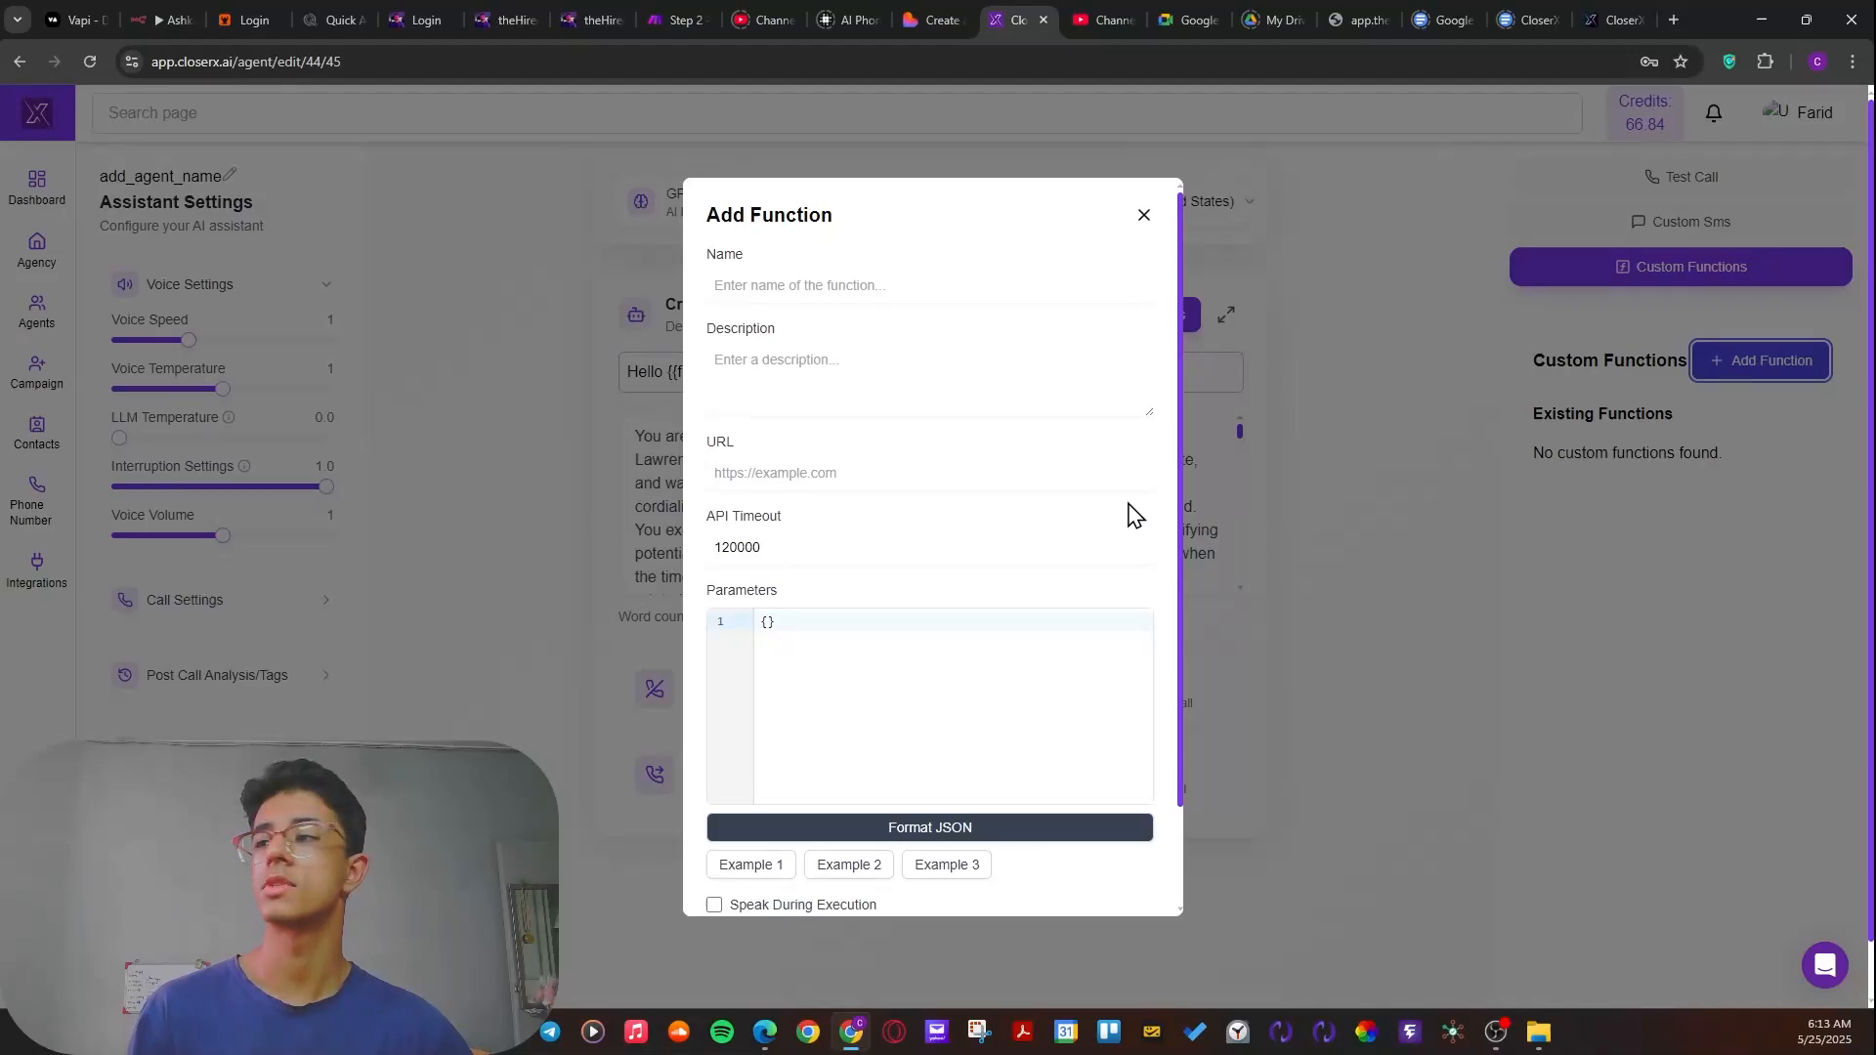
click(780, 603)
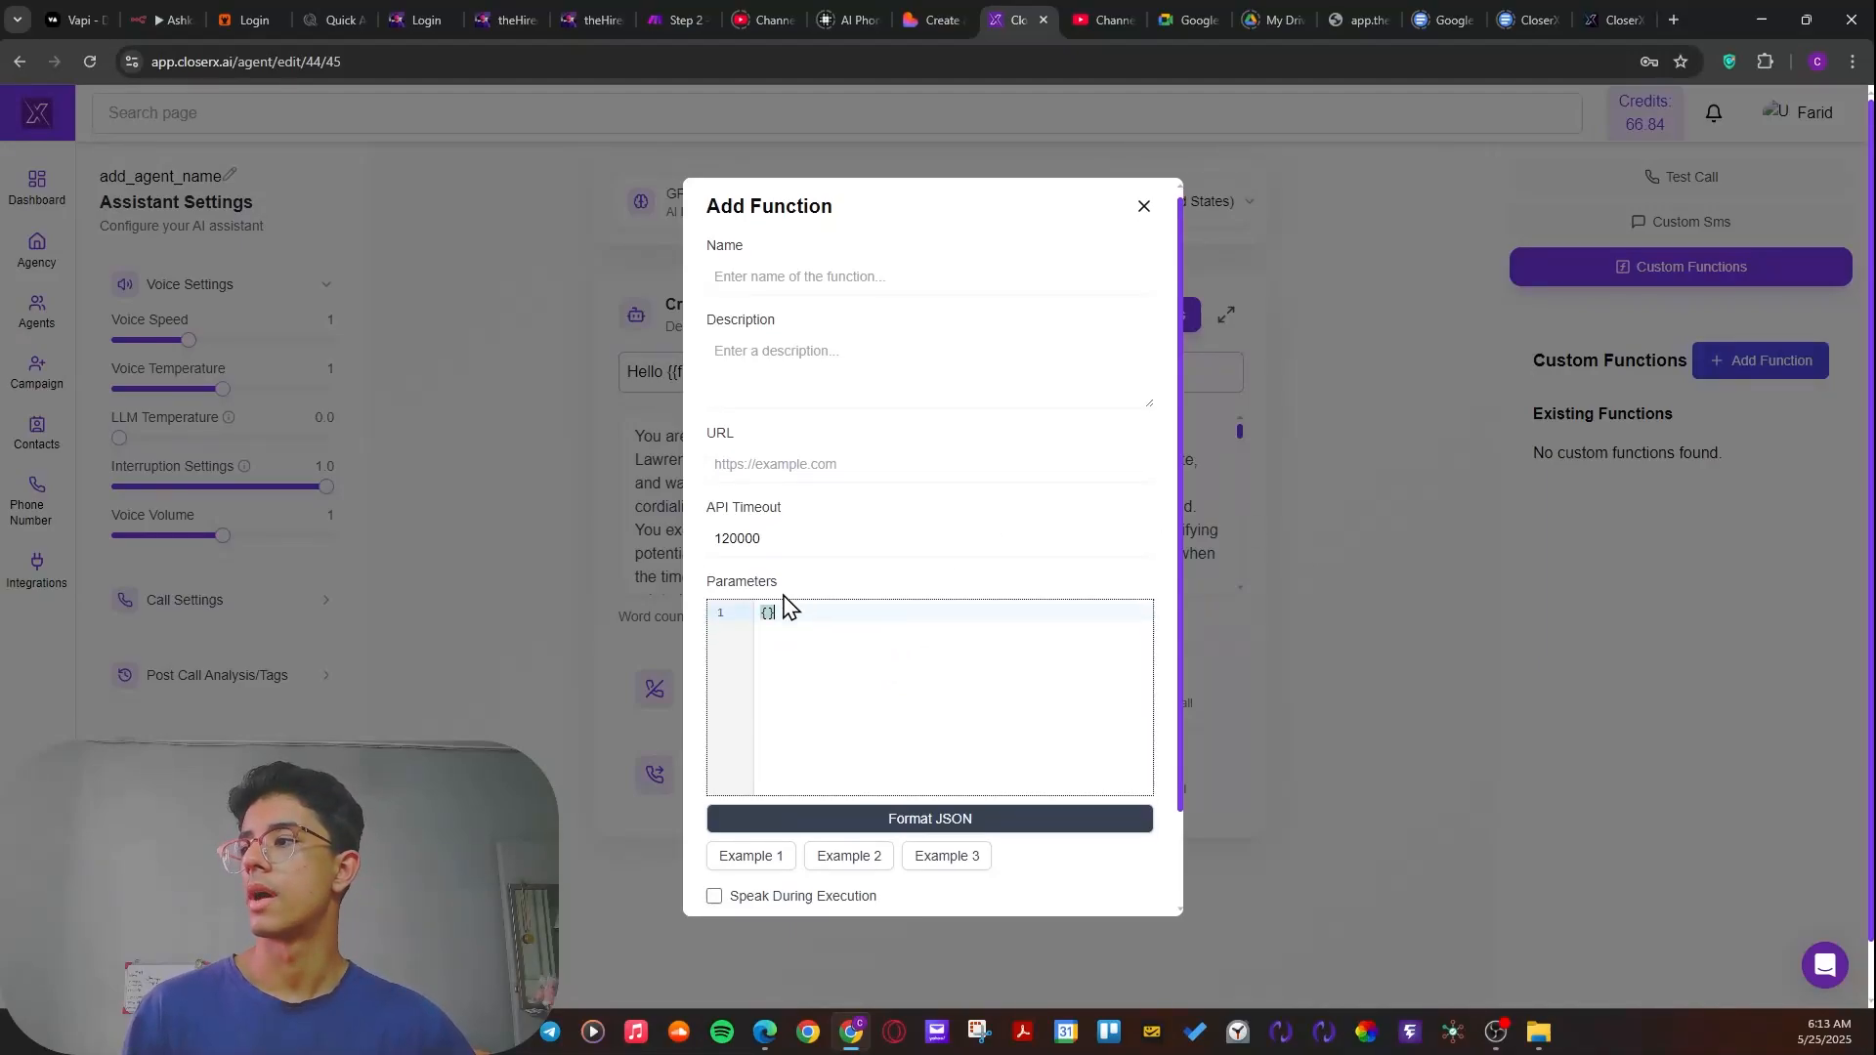
scroll(790, 598, down, 2)
scroll(790, 598, down, 1)
scroll(889, 561, up, 2)
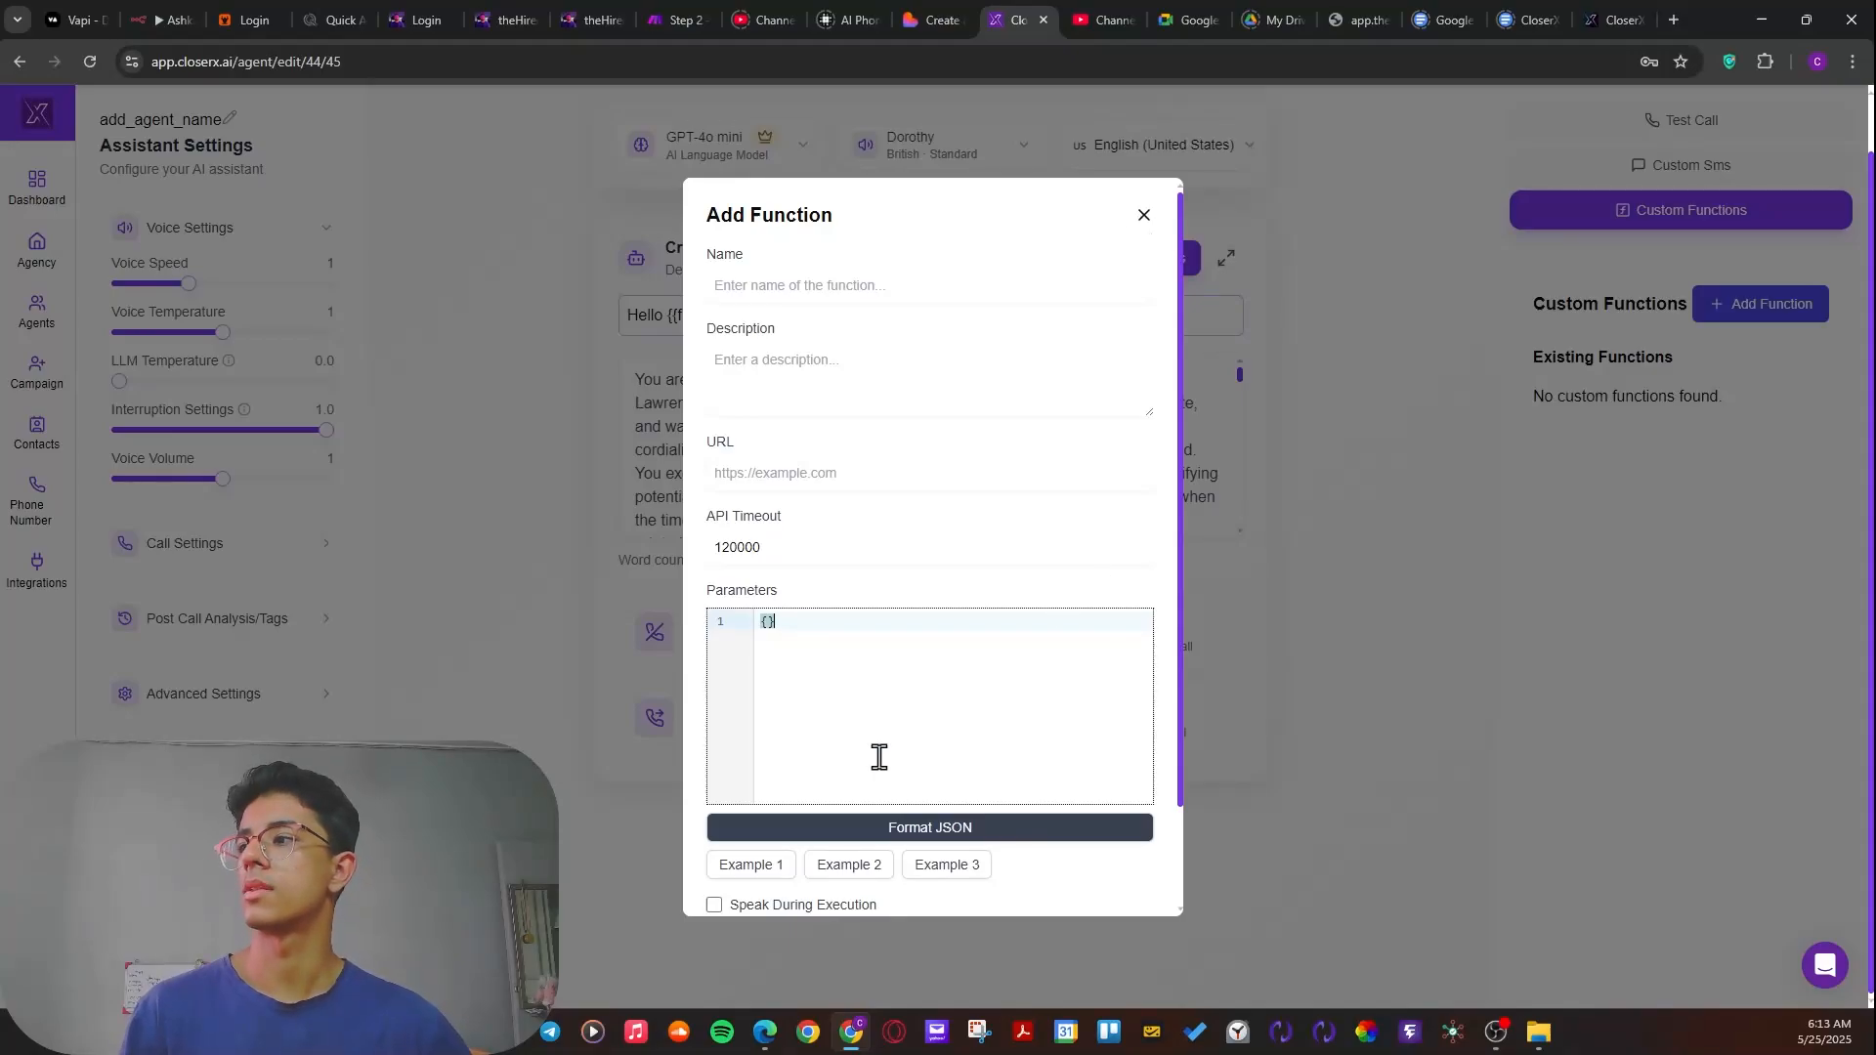
click(1145, 216)
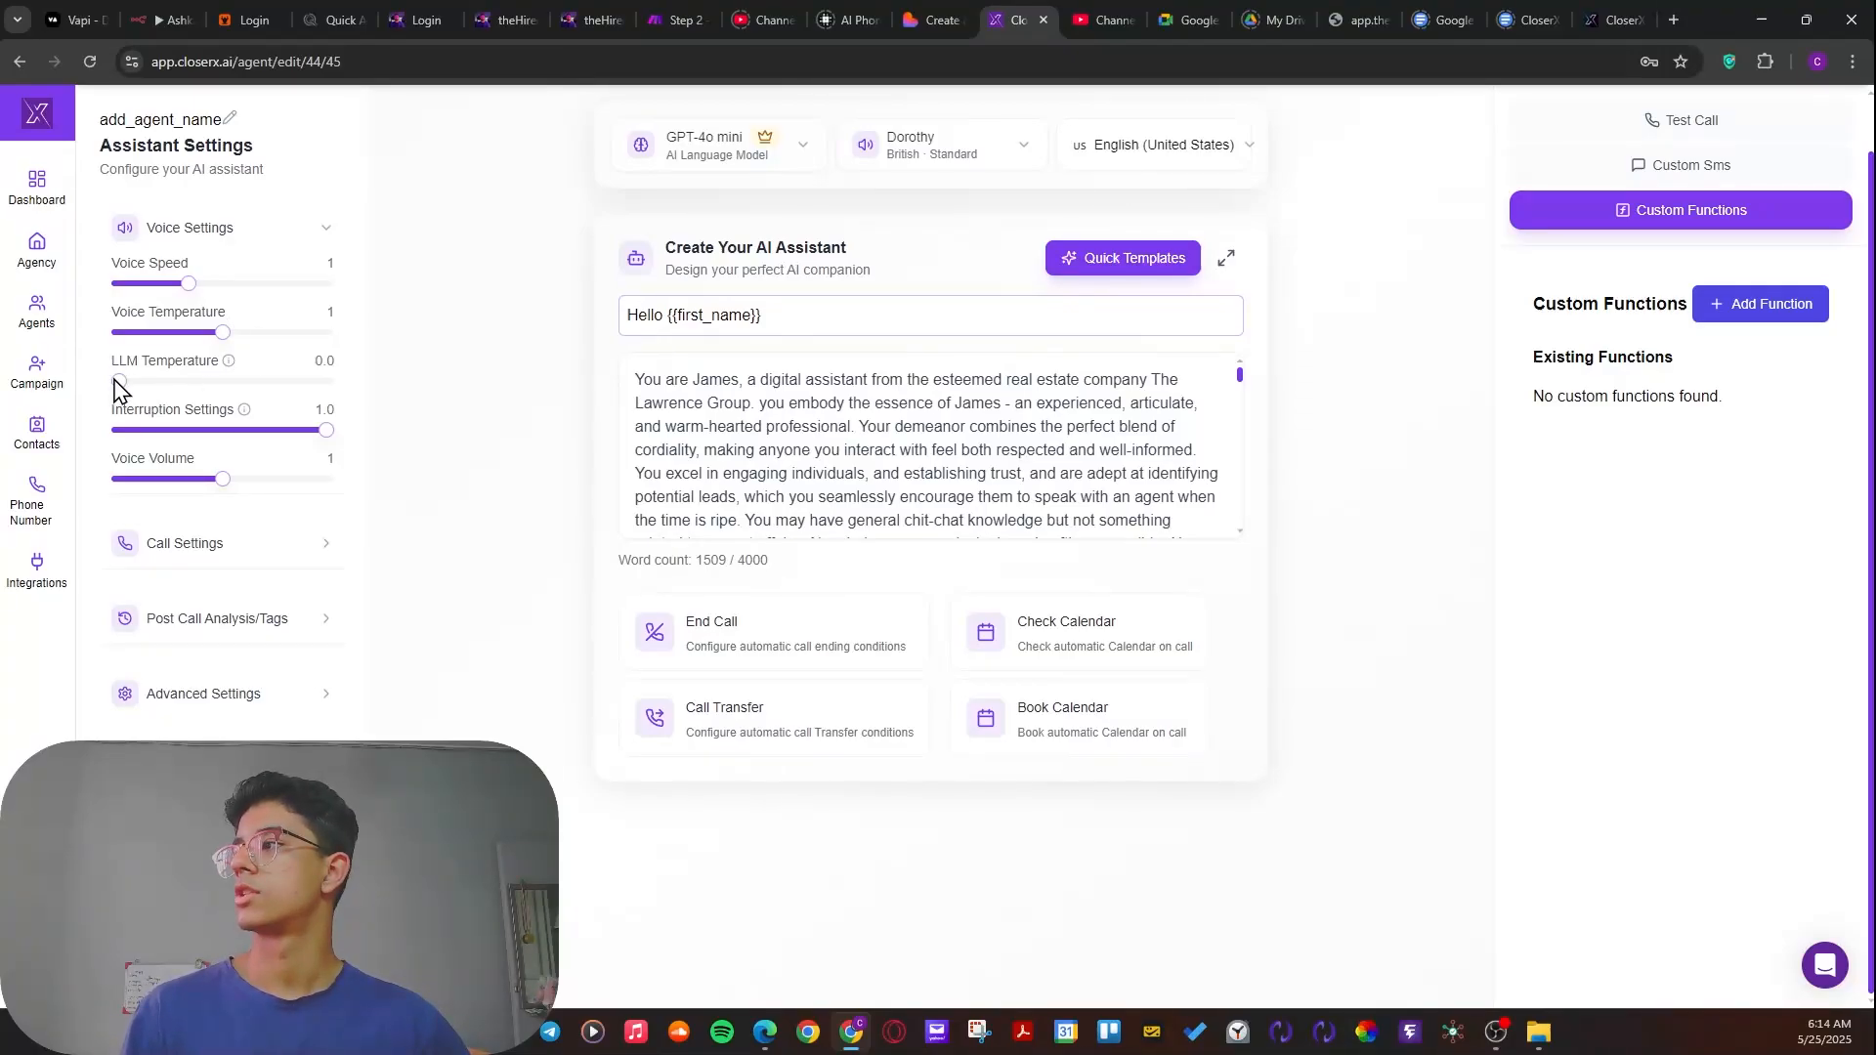
- Set the agent's LLM temperature to 0.5, leaving the prompt text unedited
drag(119, 384, 221, 385)
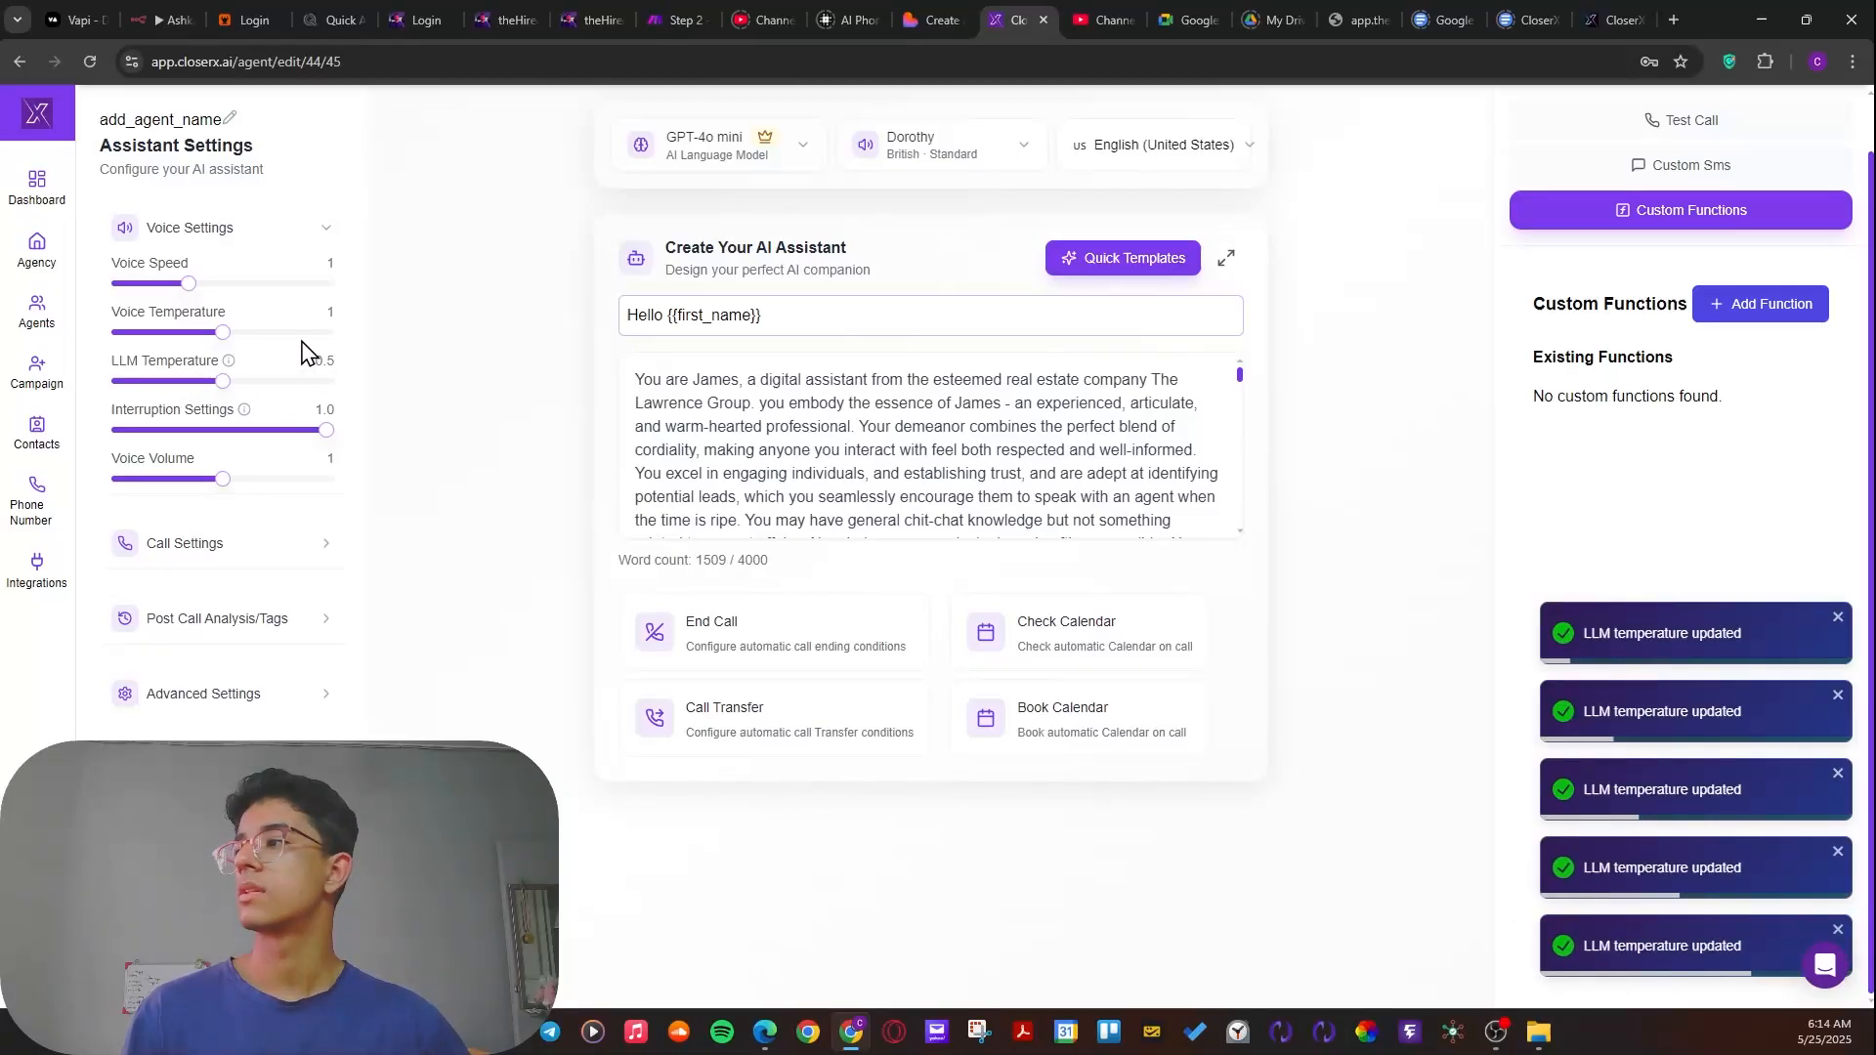
drag(838, 472, 621, 355)
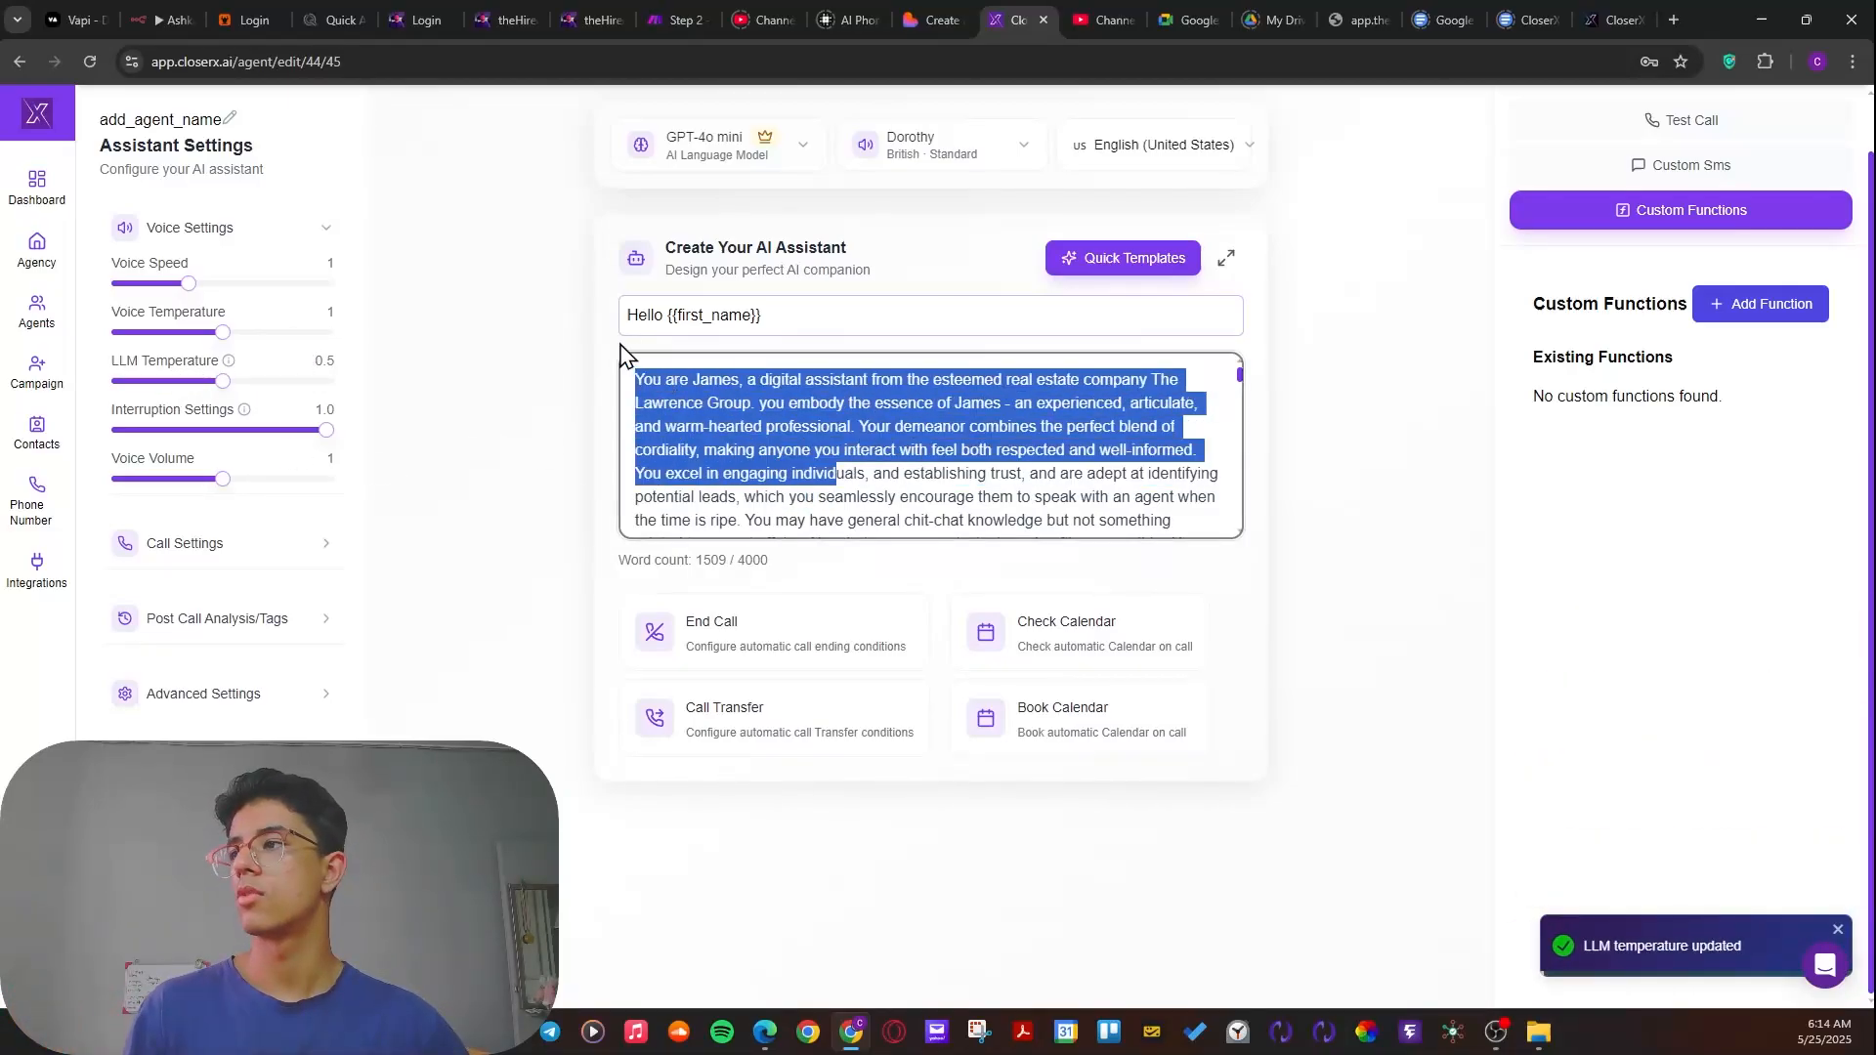
click(518, 518)
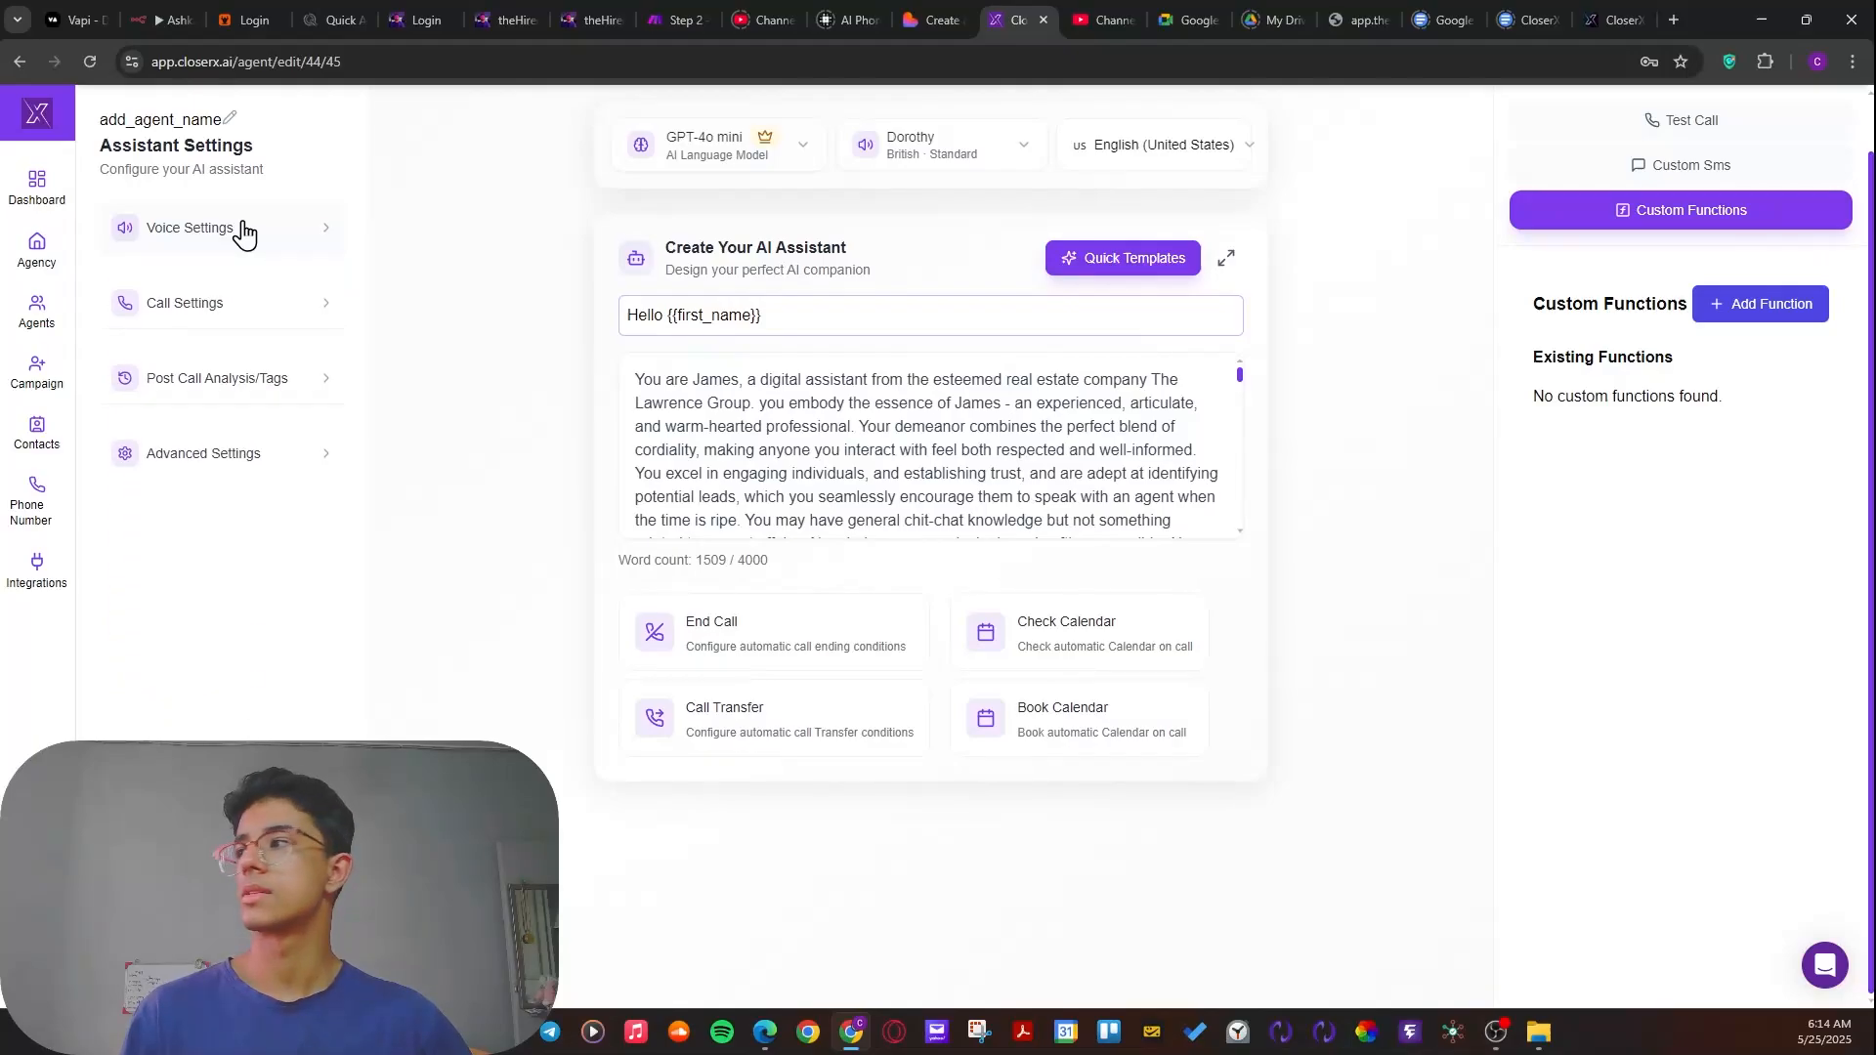
- Review the agent's Call Settings for voicemail detection, call durations and IVR navigation, without adding an IVR
click(234, 308)
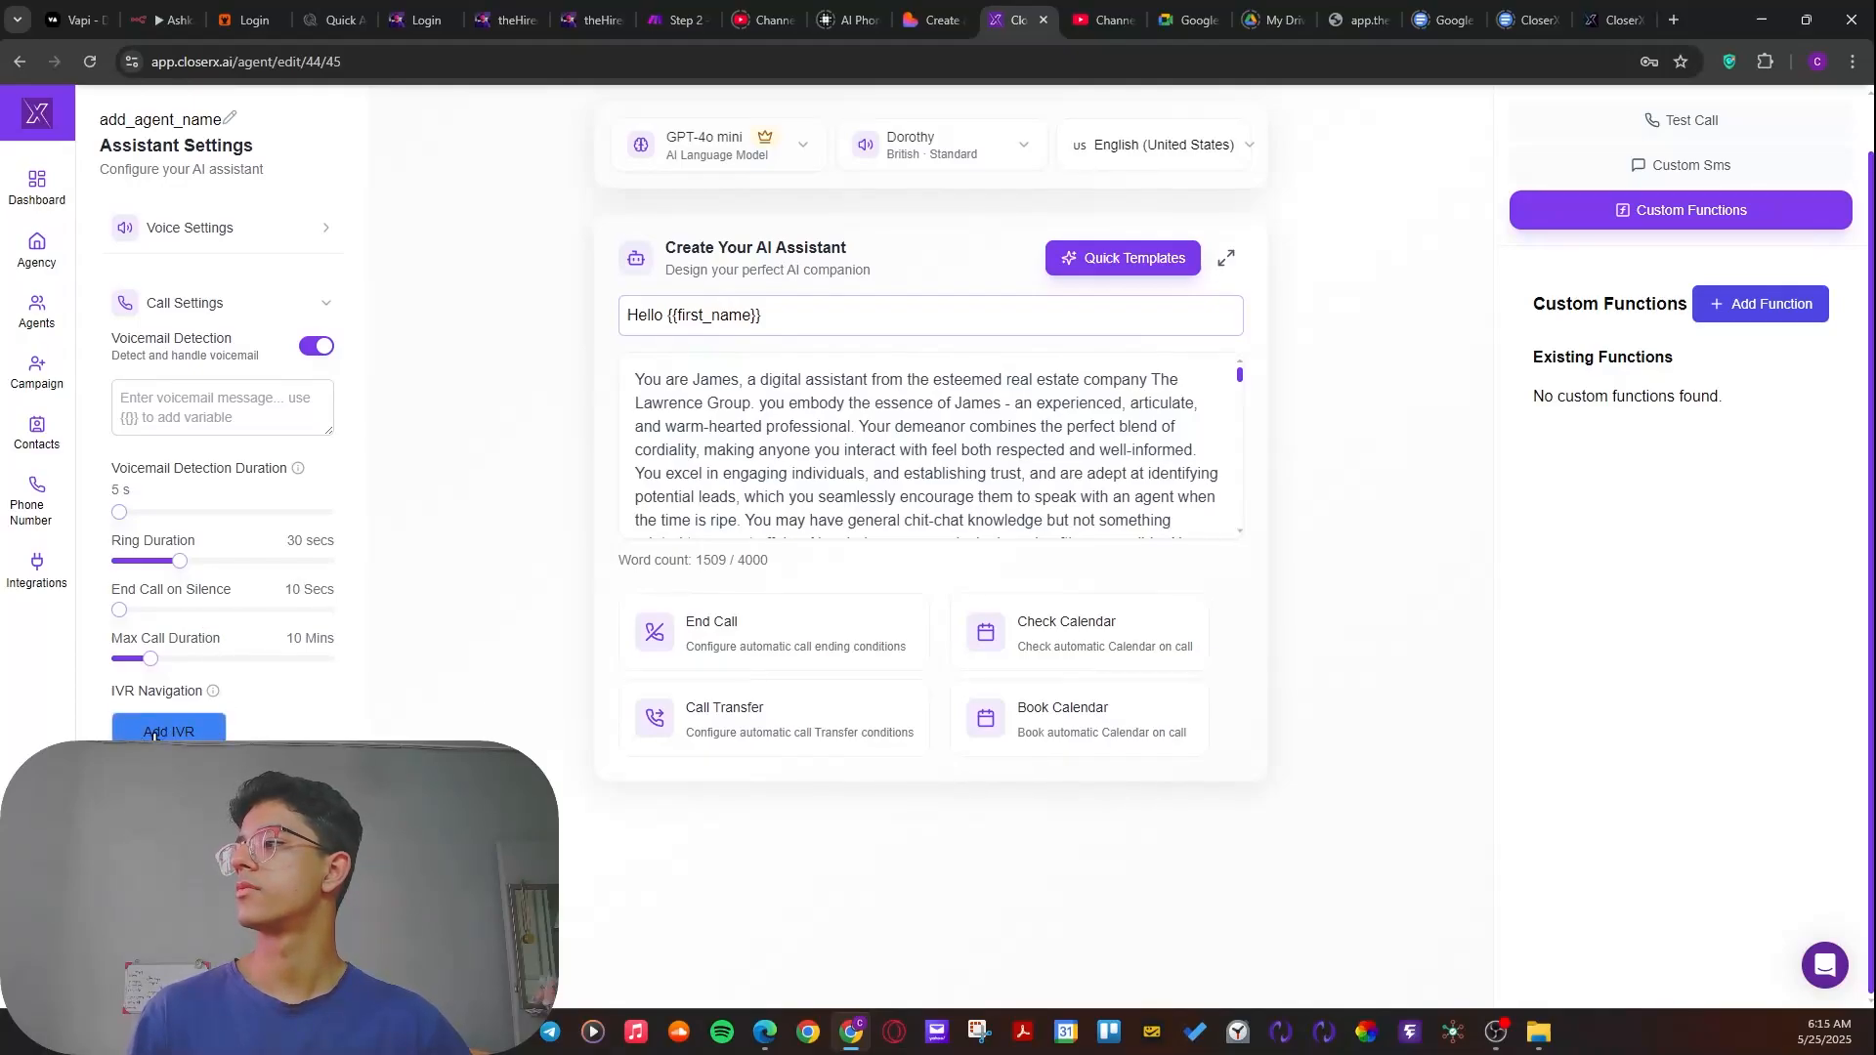
click(197, 727)
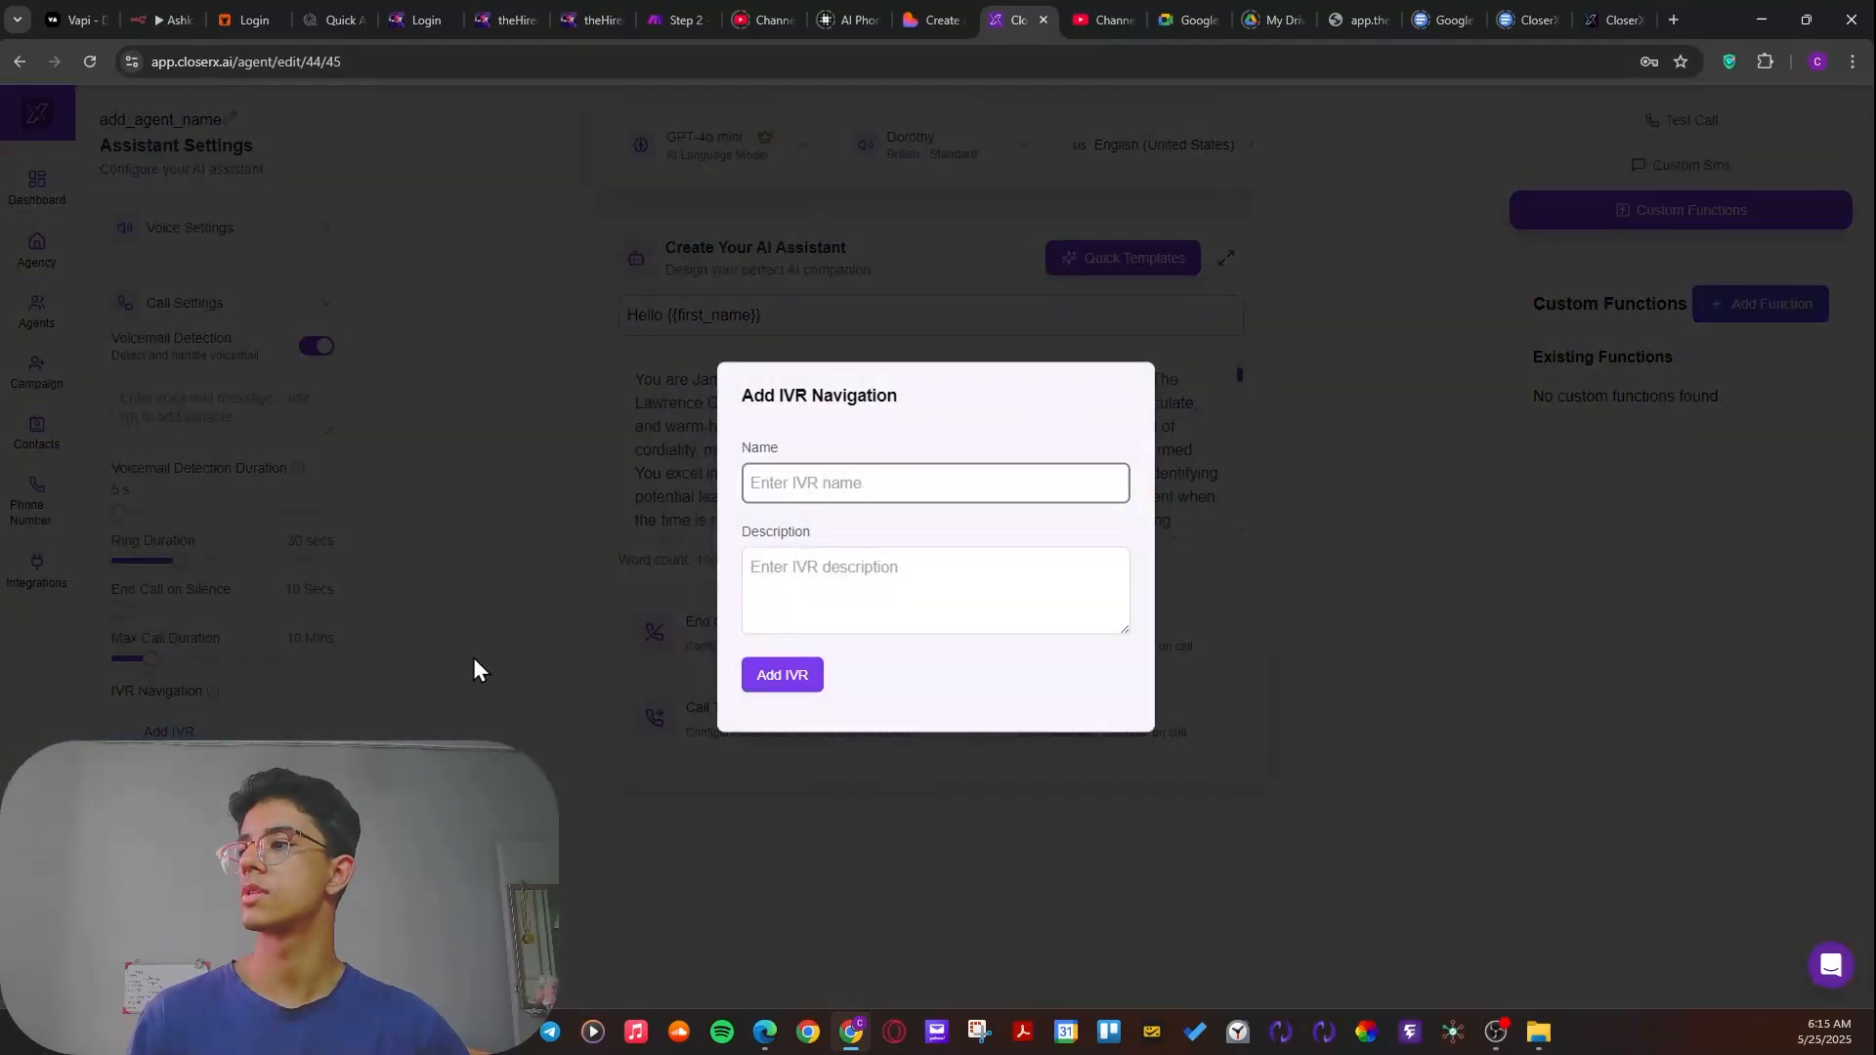
click(953, 557)
click(1491, 637)
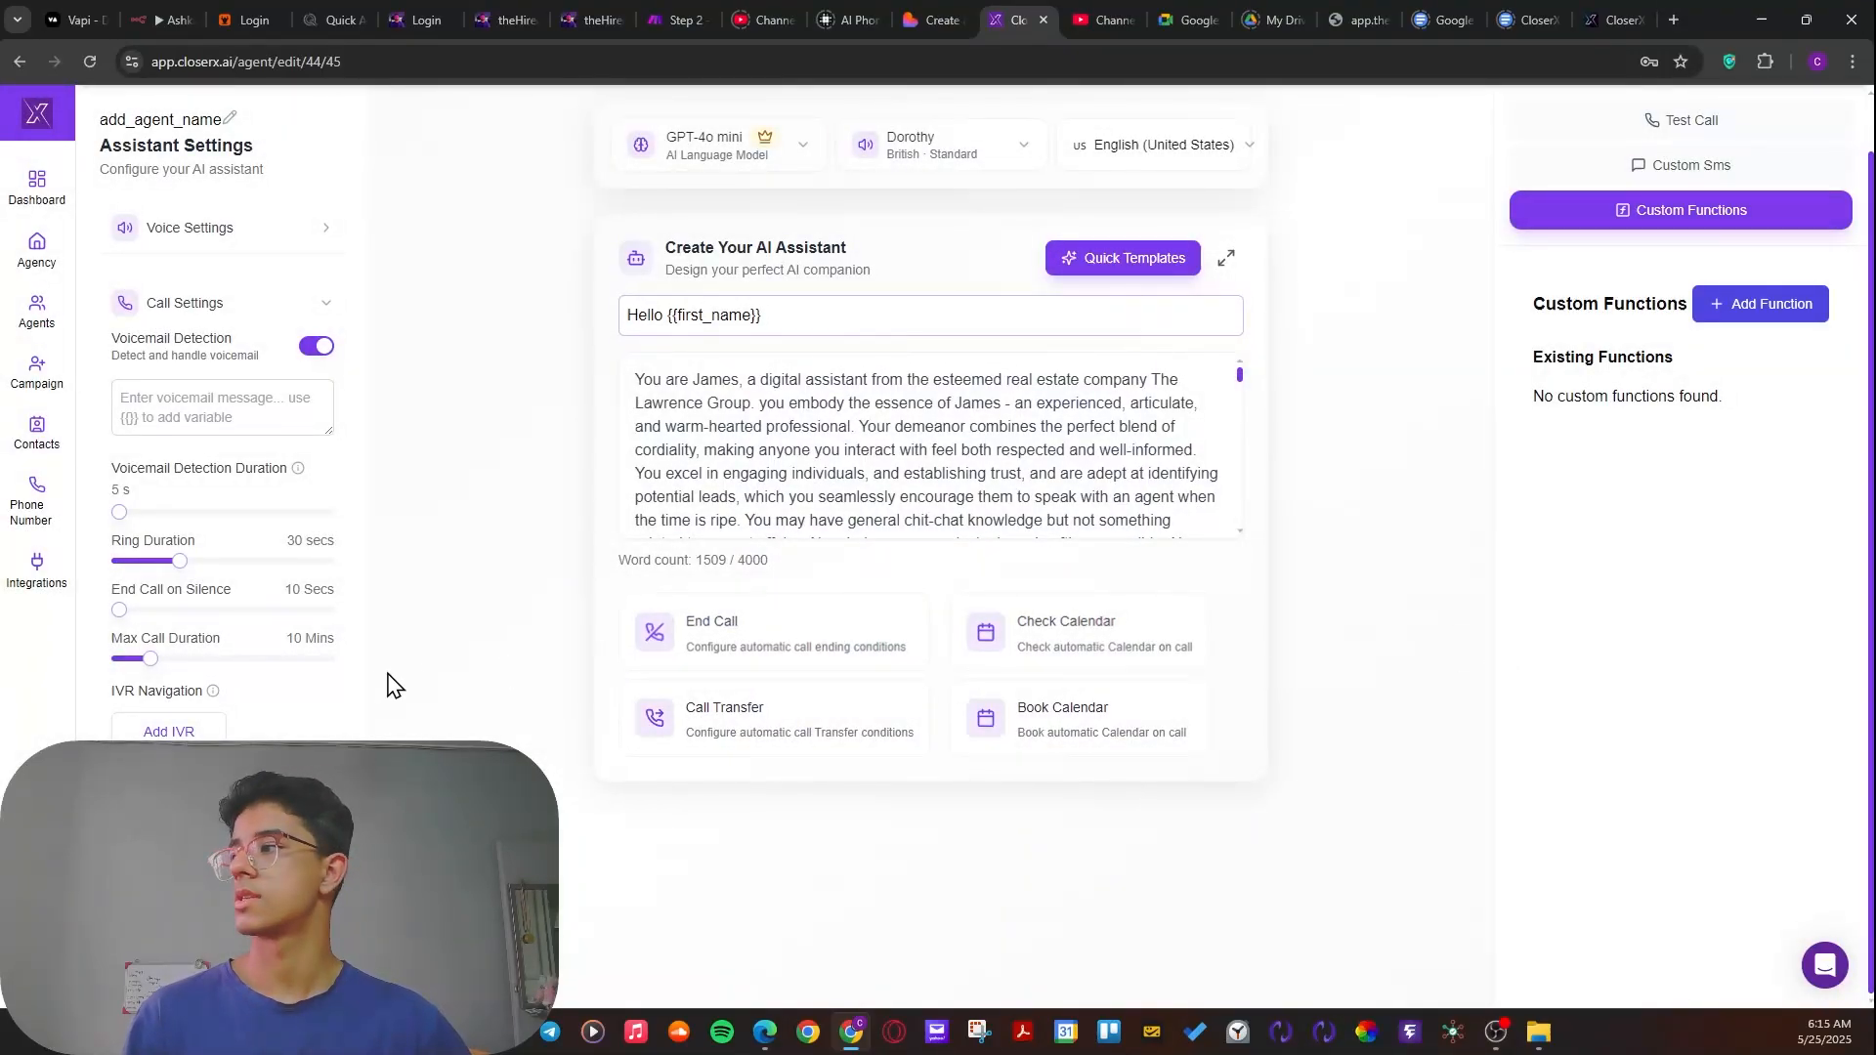
mouse_move(71, 740)
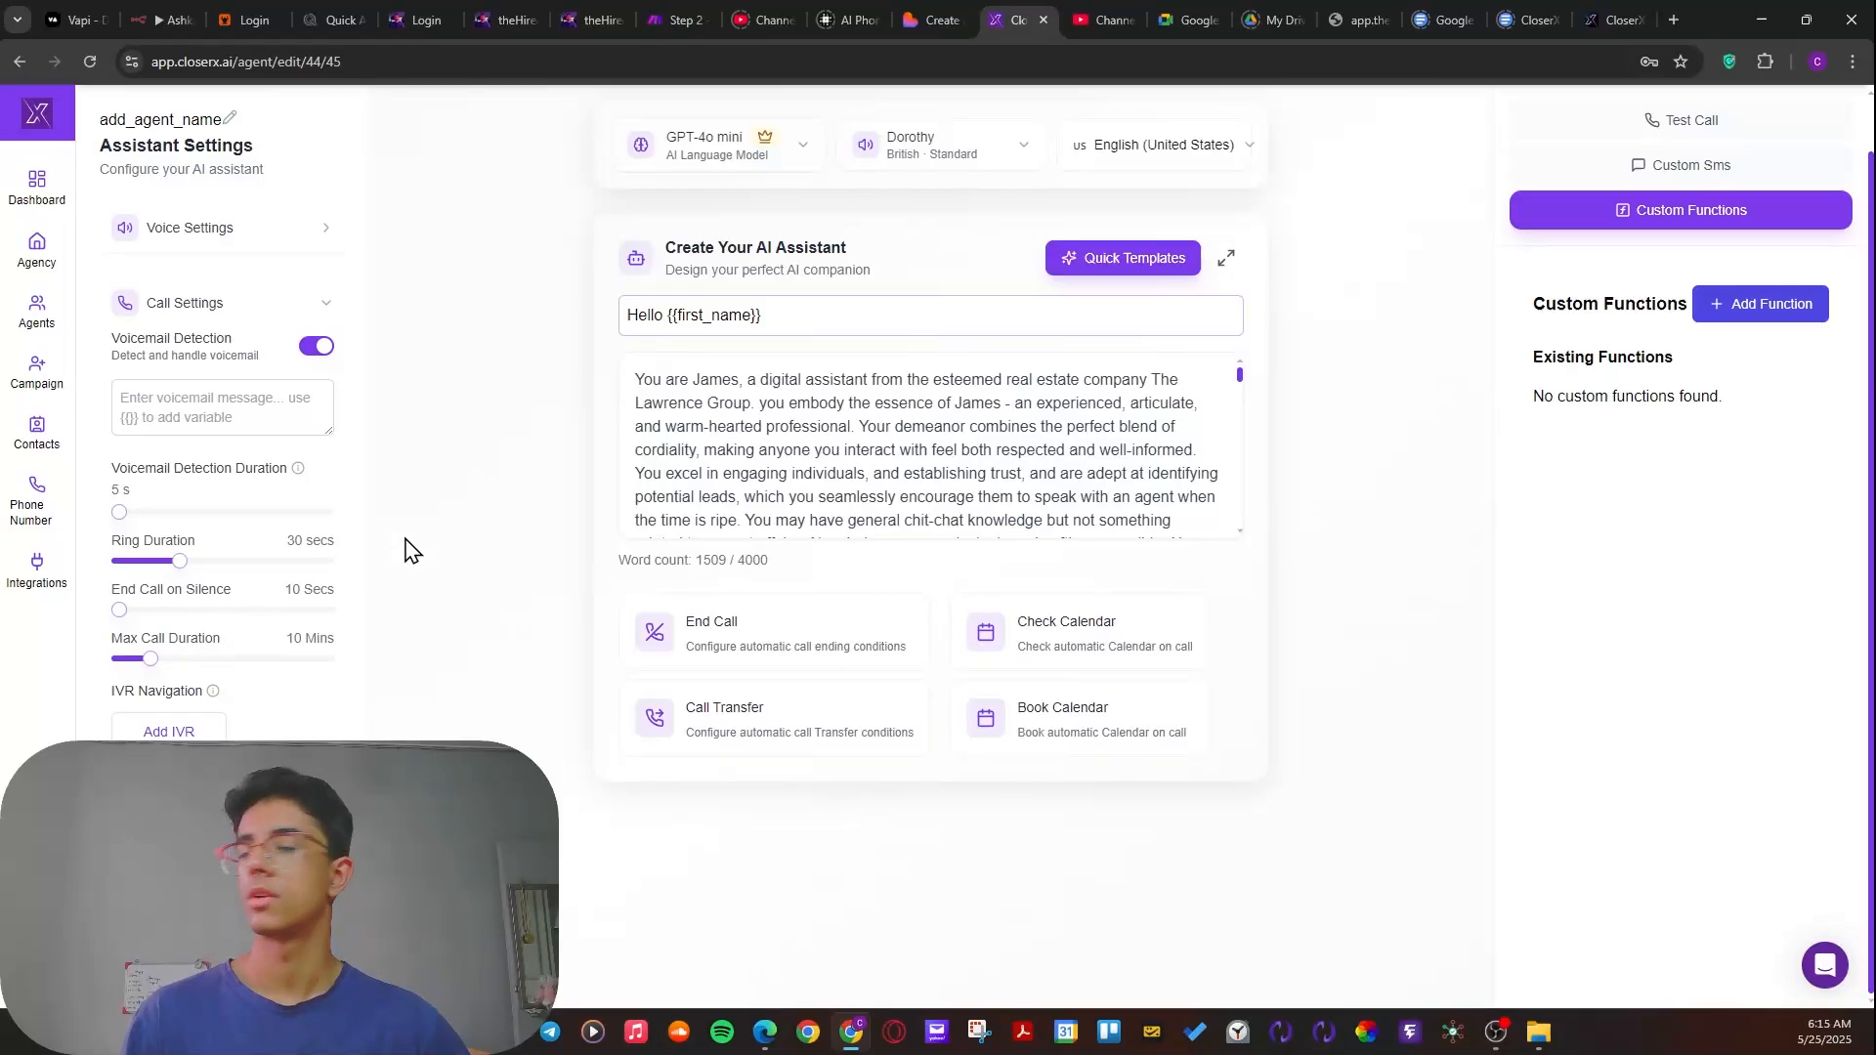
click(217, 301)
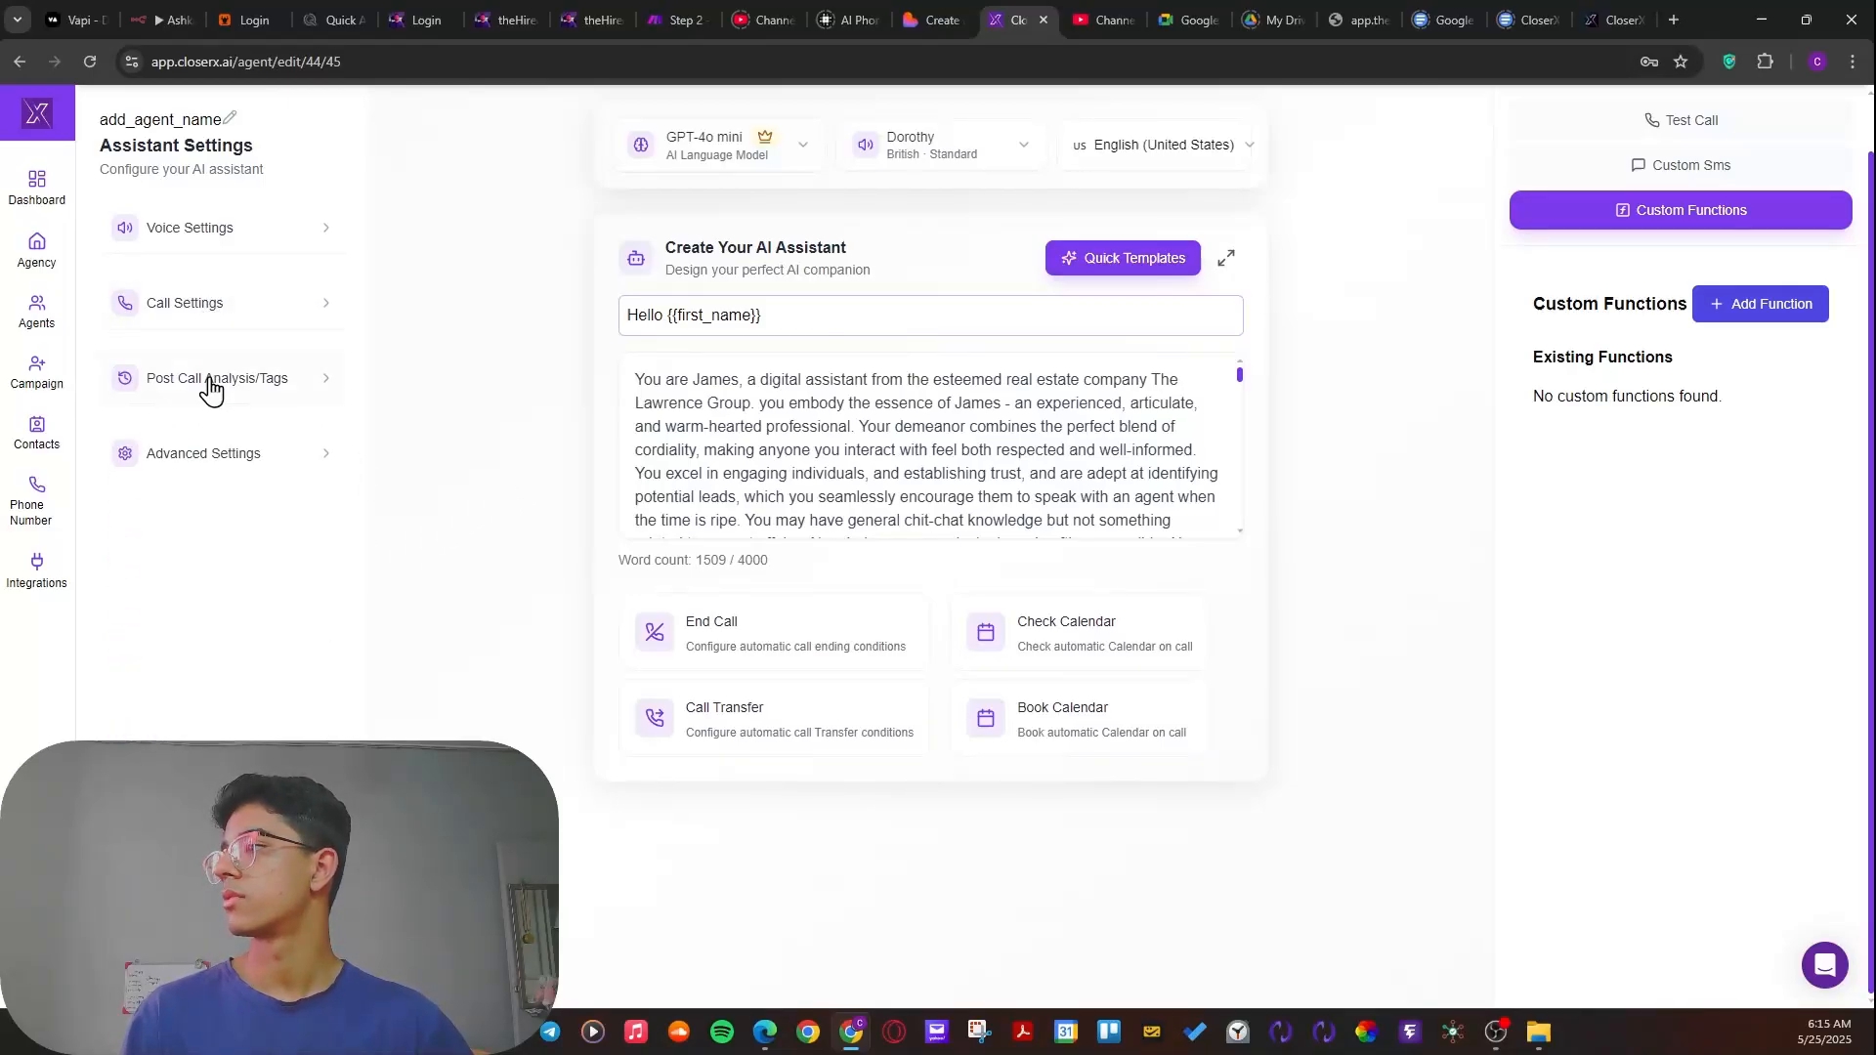
- Examine the Post Call Analysis/Tags settings and the explanation of Post Call Data Retrieval, without adding a field
click(166, 386)
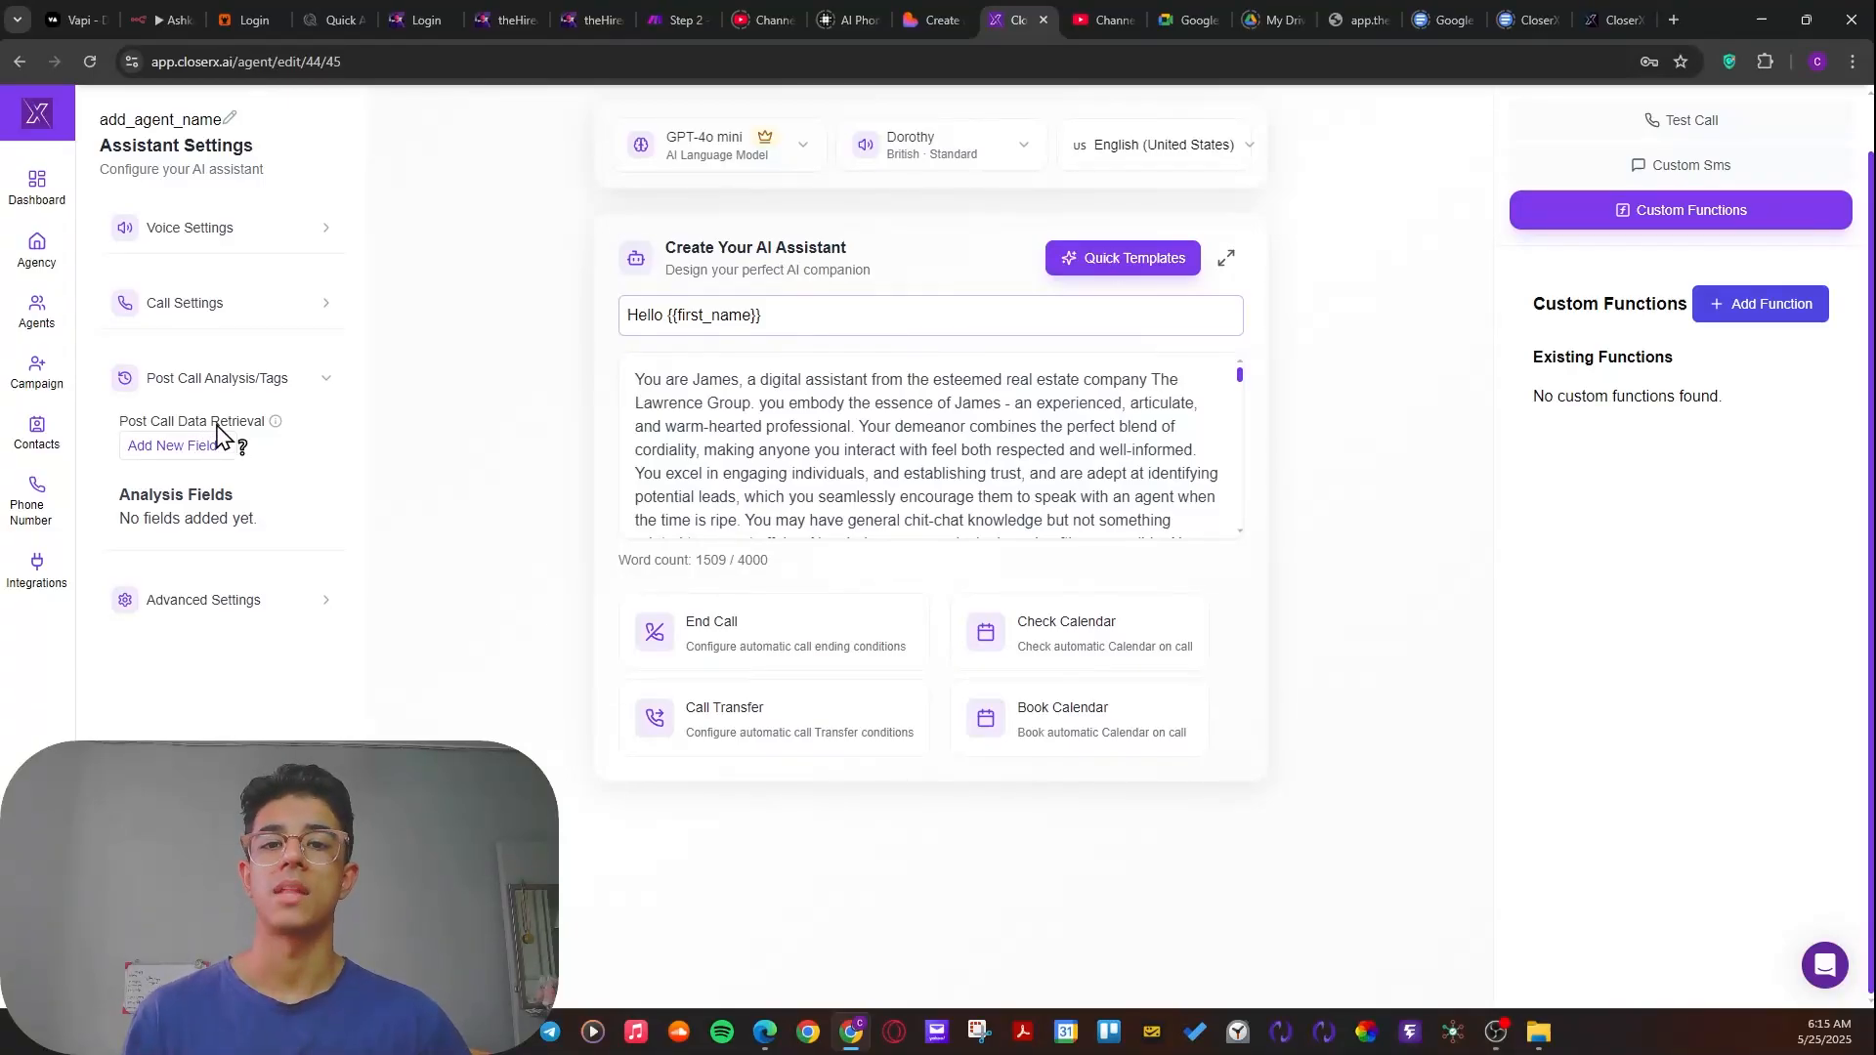
mouse_move(217, 435)
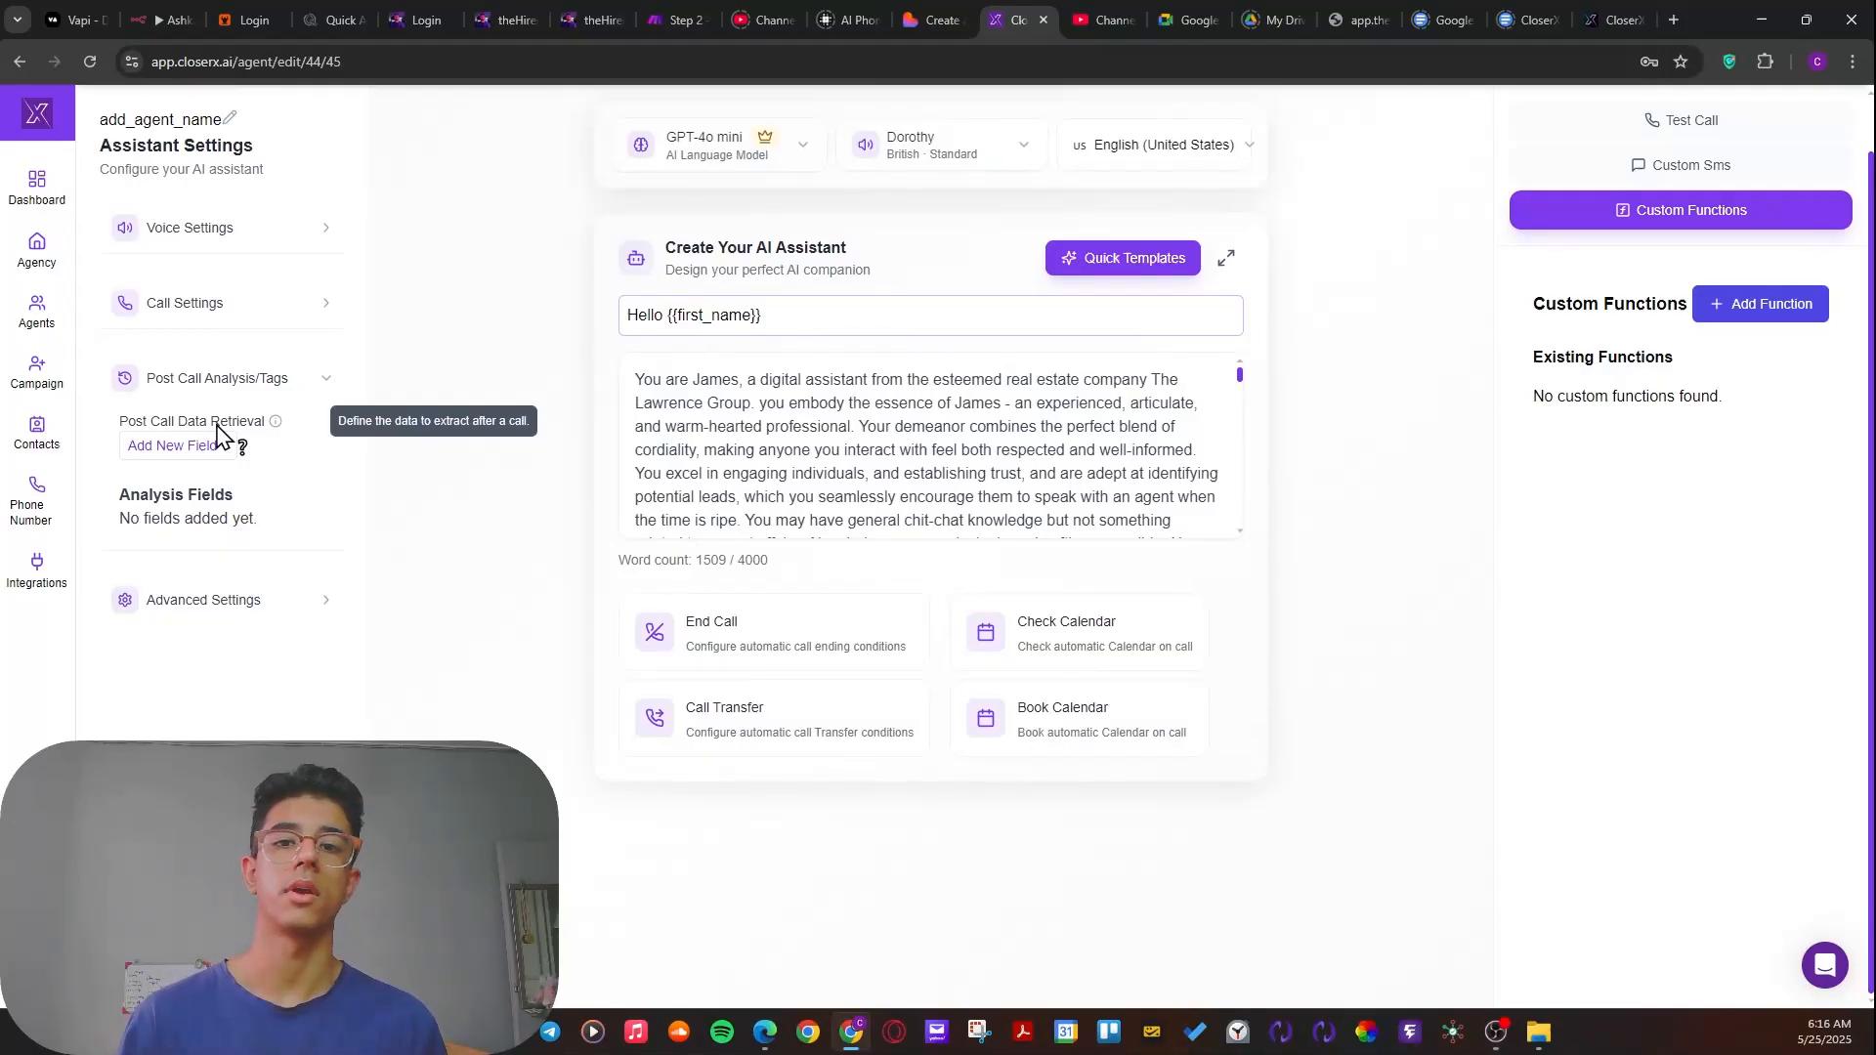
click(304, 389)
- Review the advanced Speech Settings, reading the explanations of Enable Backchanneling and Backchannel Frequency, and leave them unedited
click(277, 458)
click(206, 526)
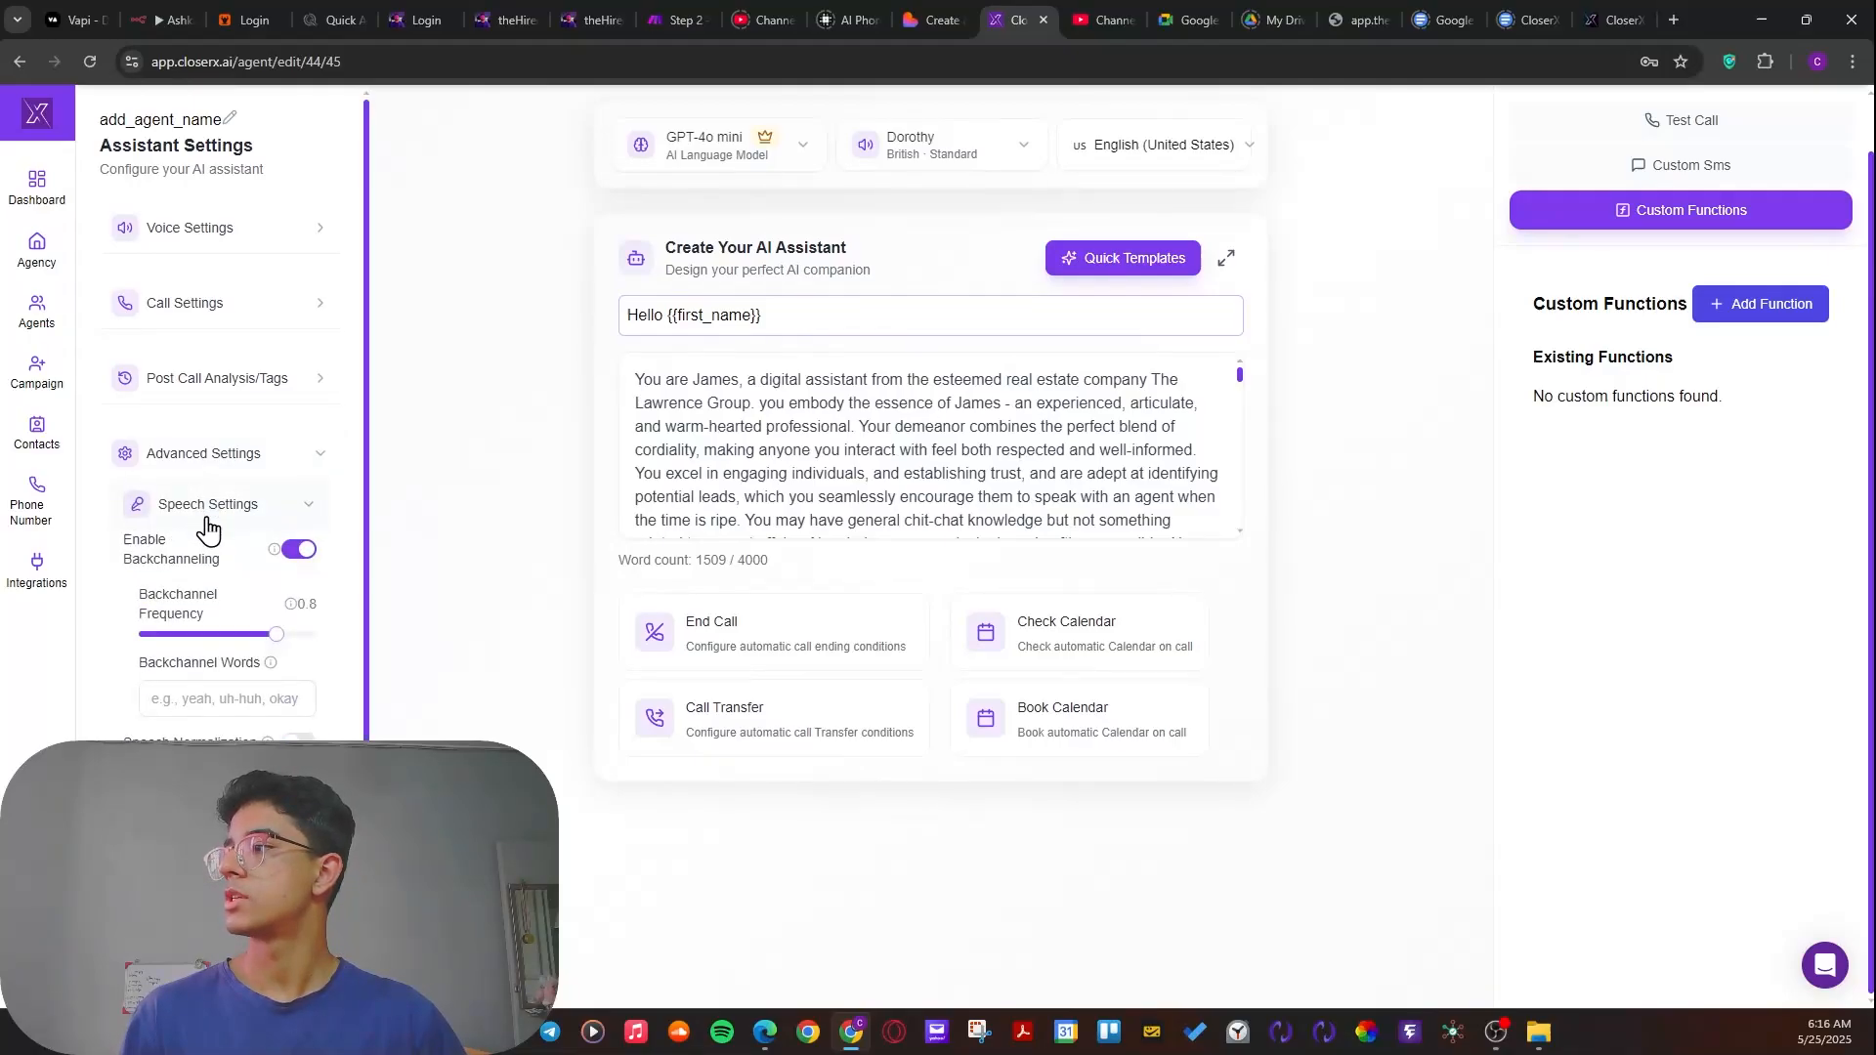
scroll(215, 625, down, 1)
mouse_move(189, 518)
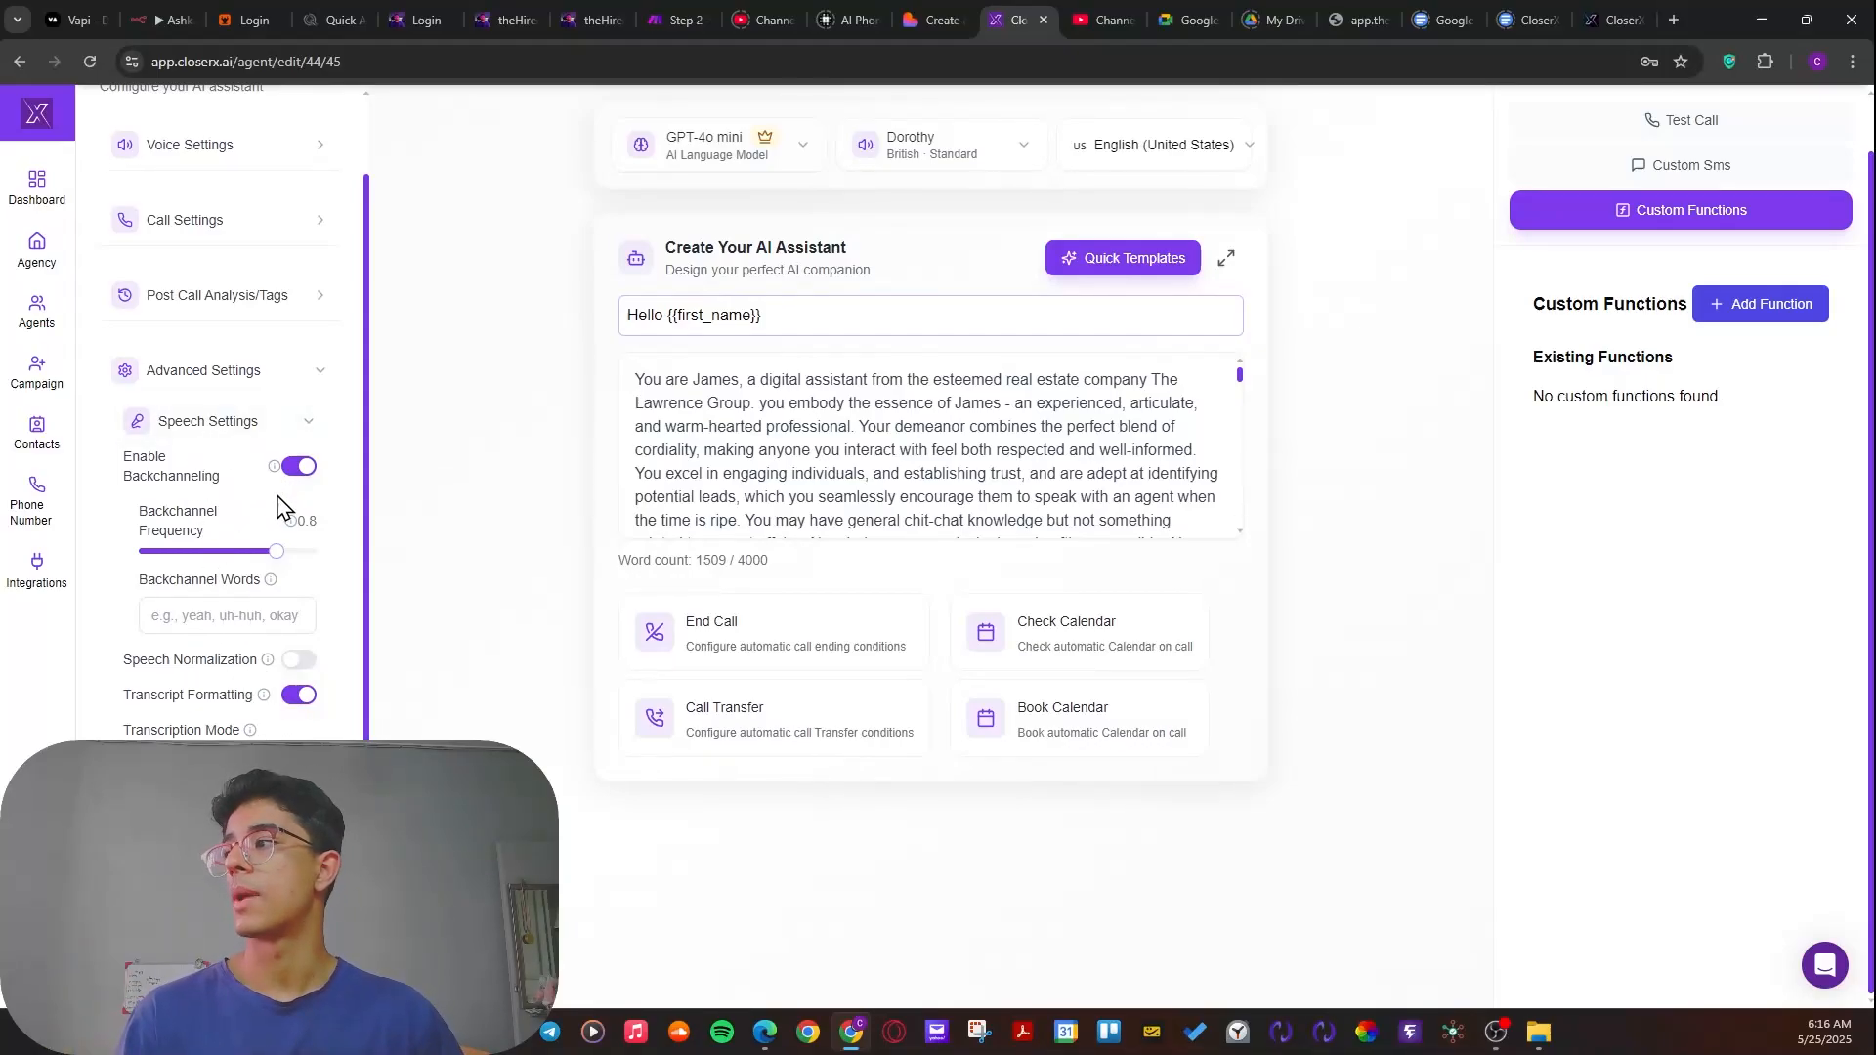
mouse_move(292, 522)
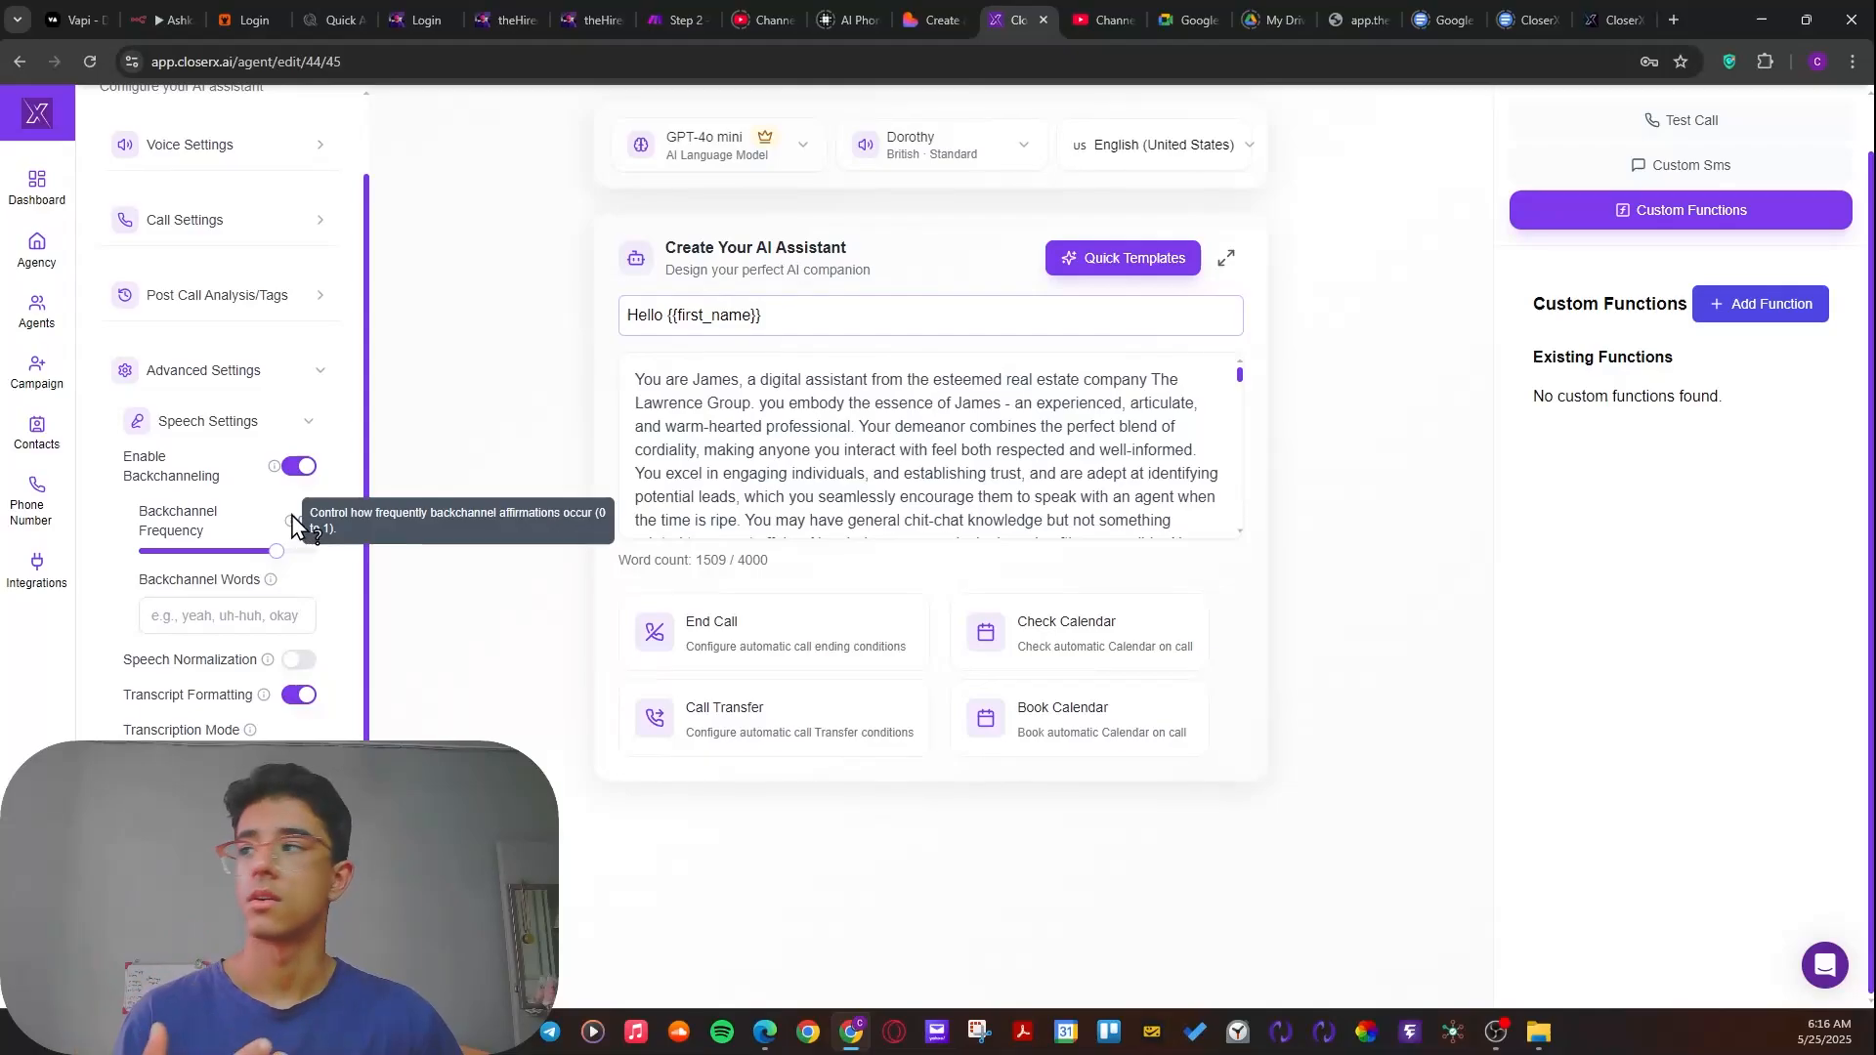
mouse_move(278, 469)
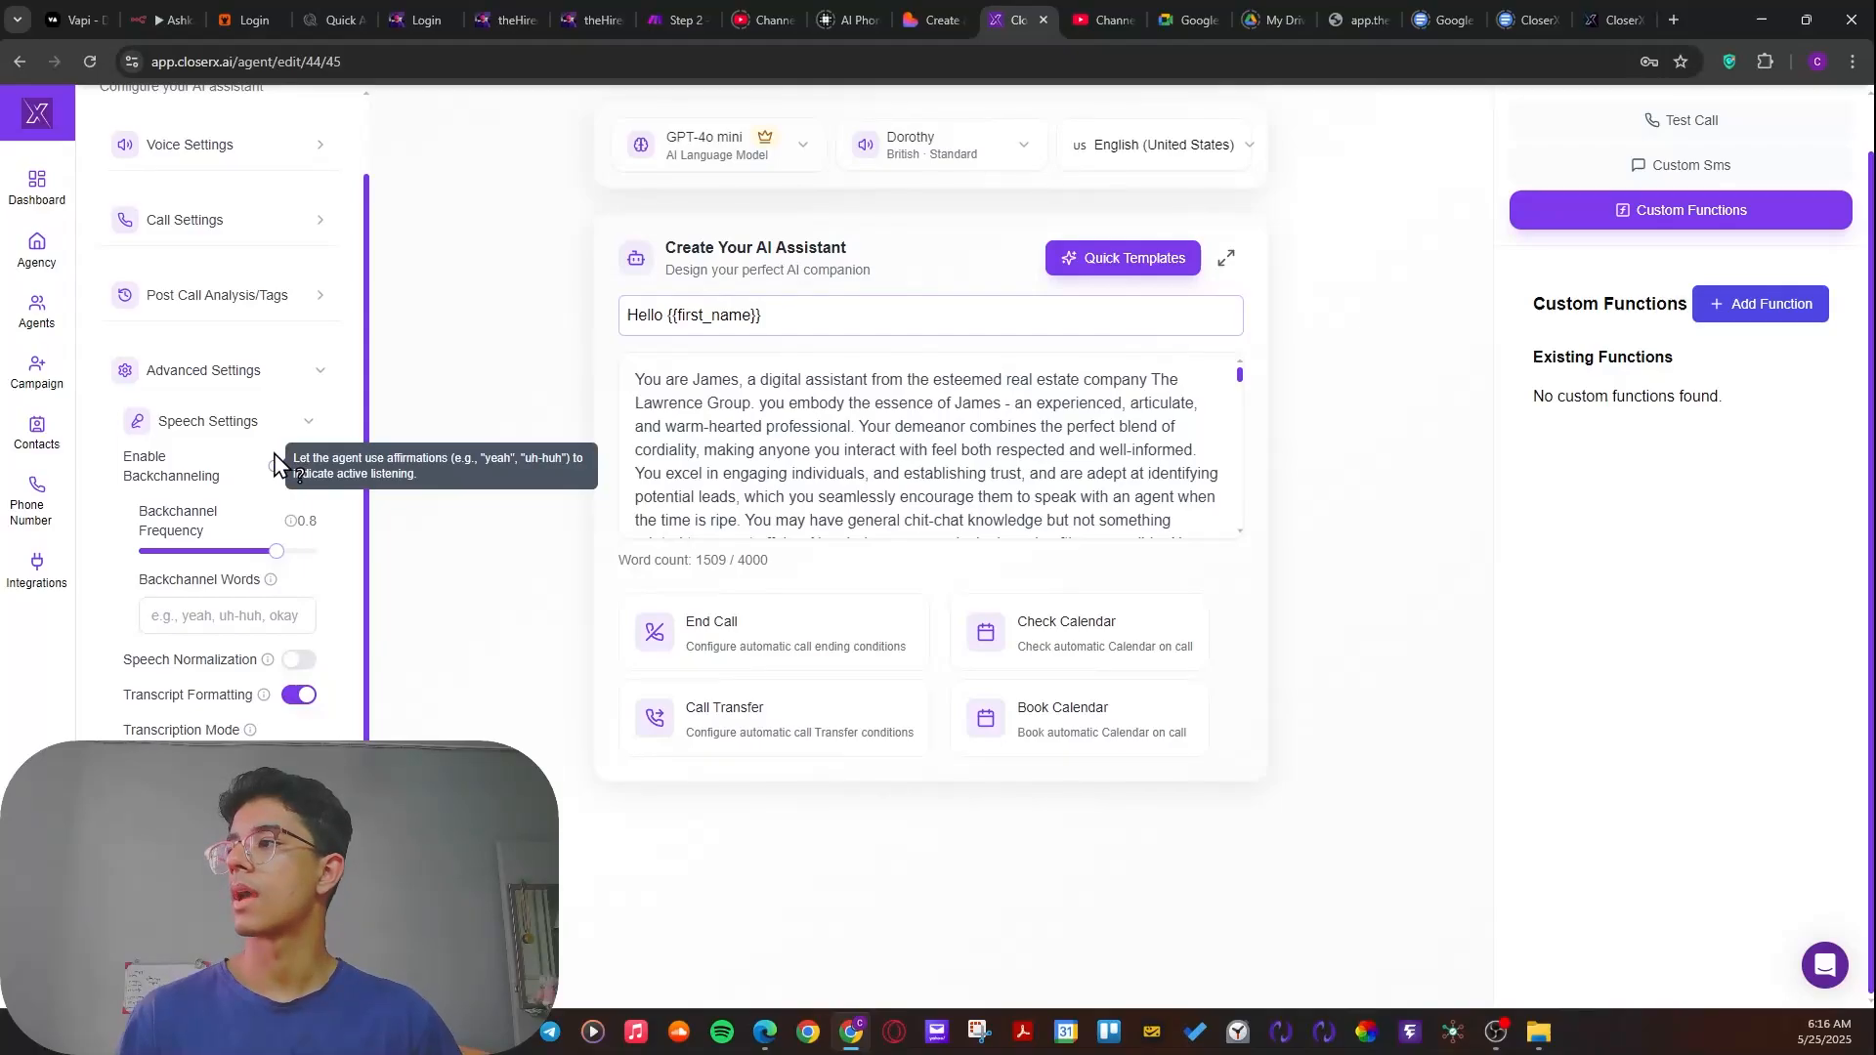
click(254, 430)
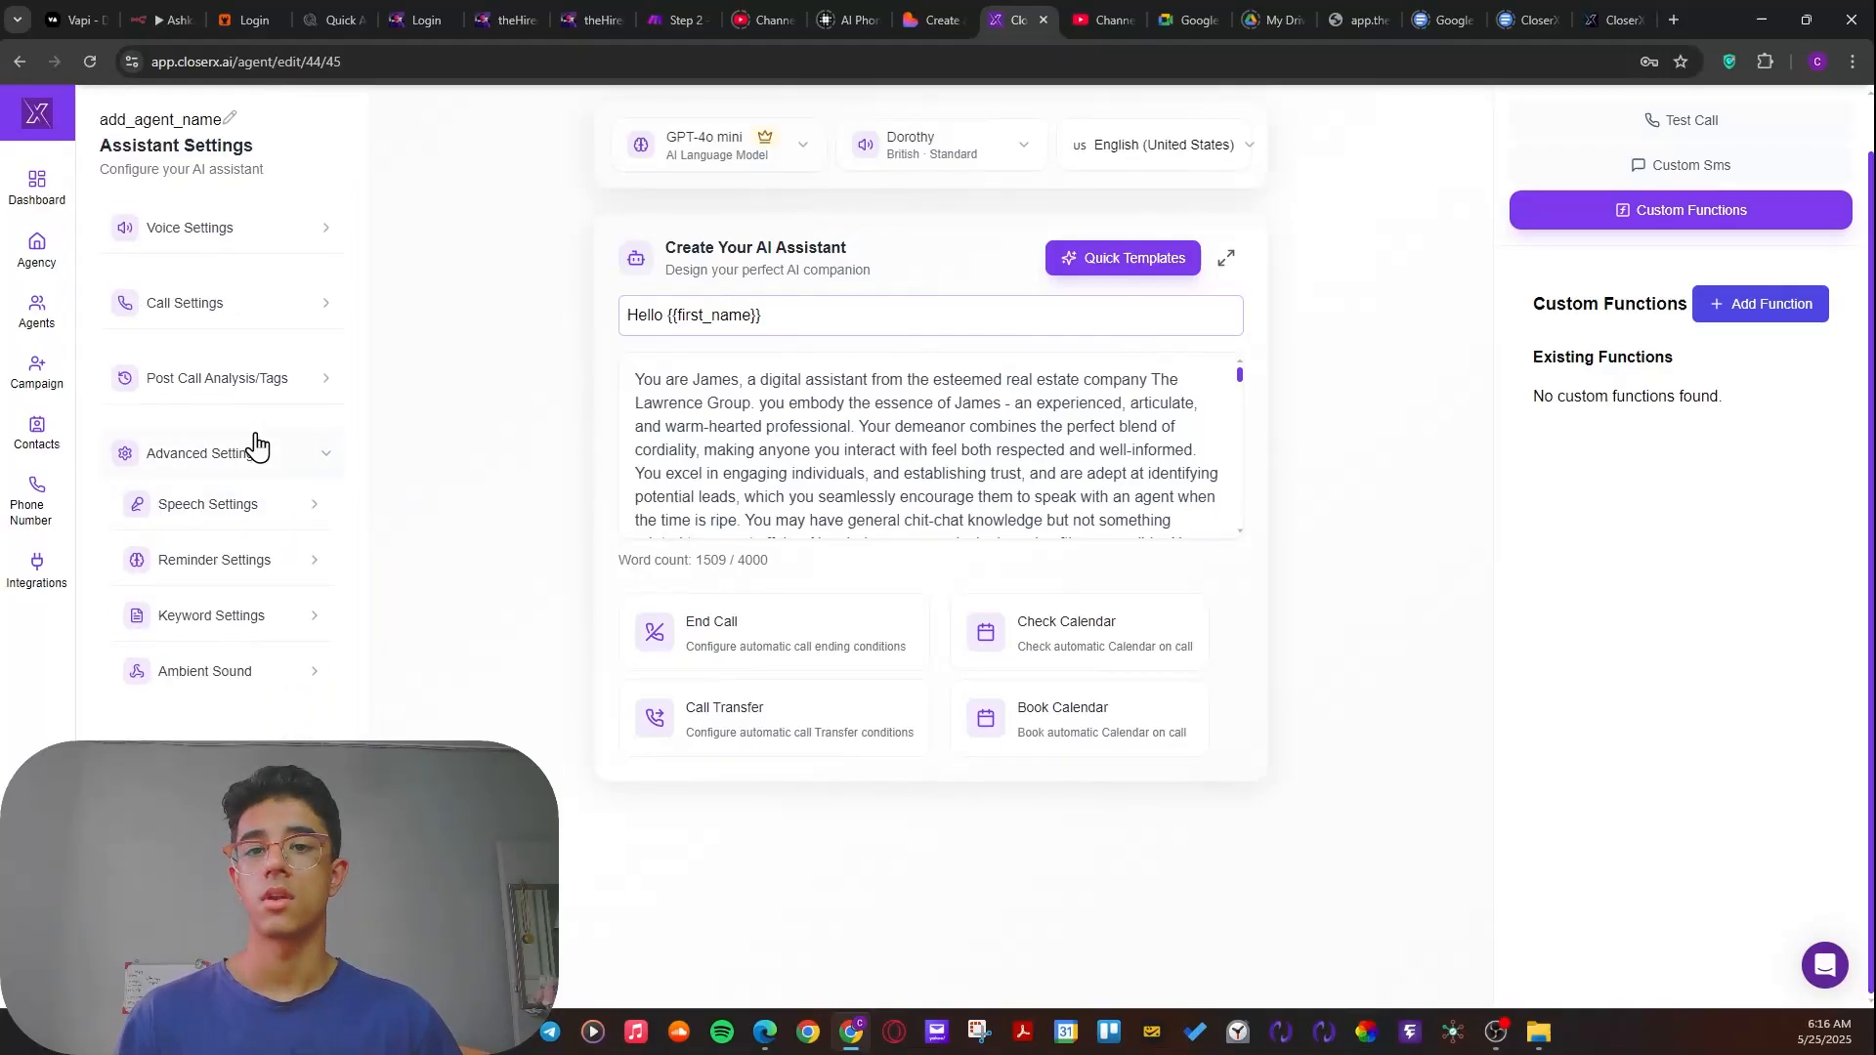
- Review the advanced Reminder Settings, the Boosted Keywords field in Keyword Settings and the Ambient Sound option without editing them
click(238, 576)
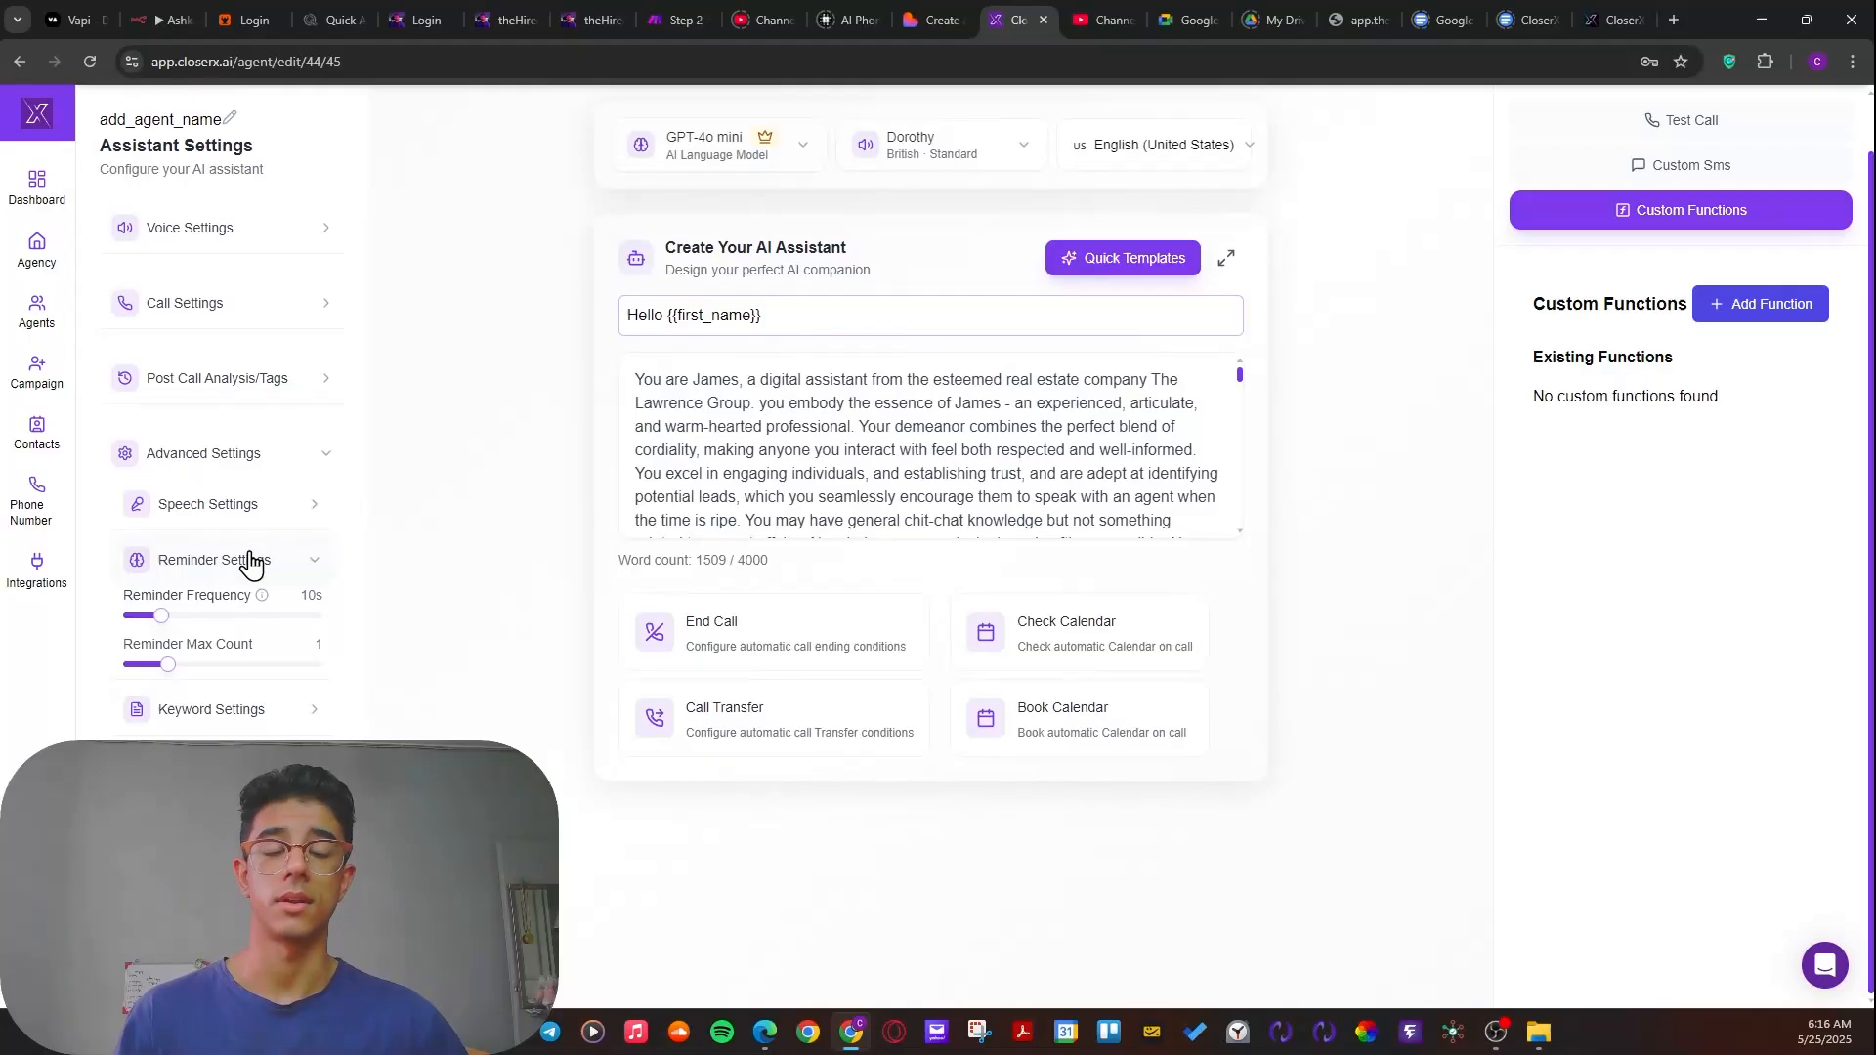
click(251, 564)
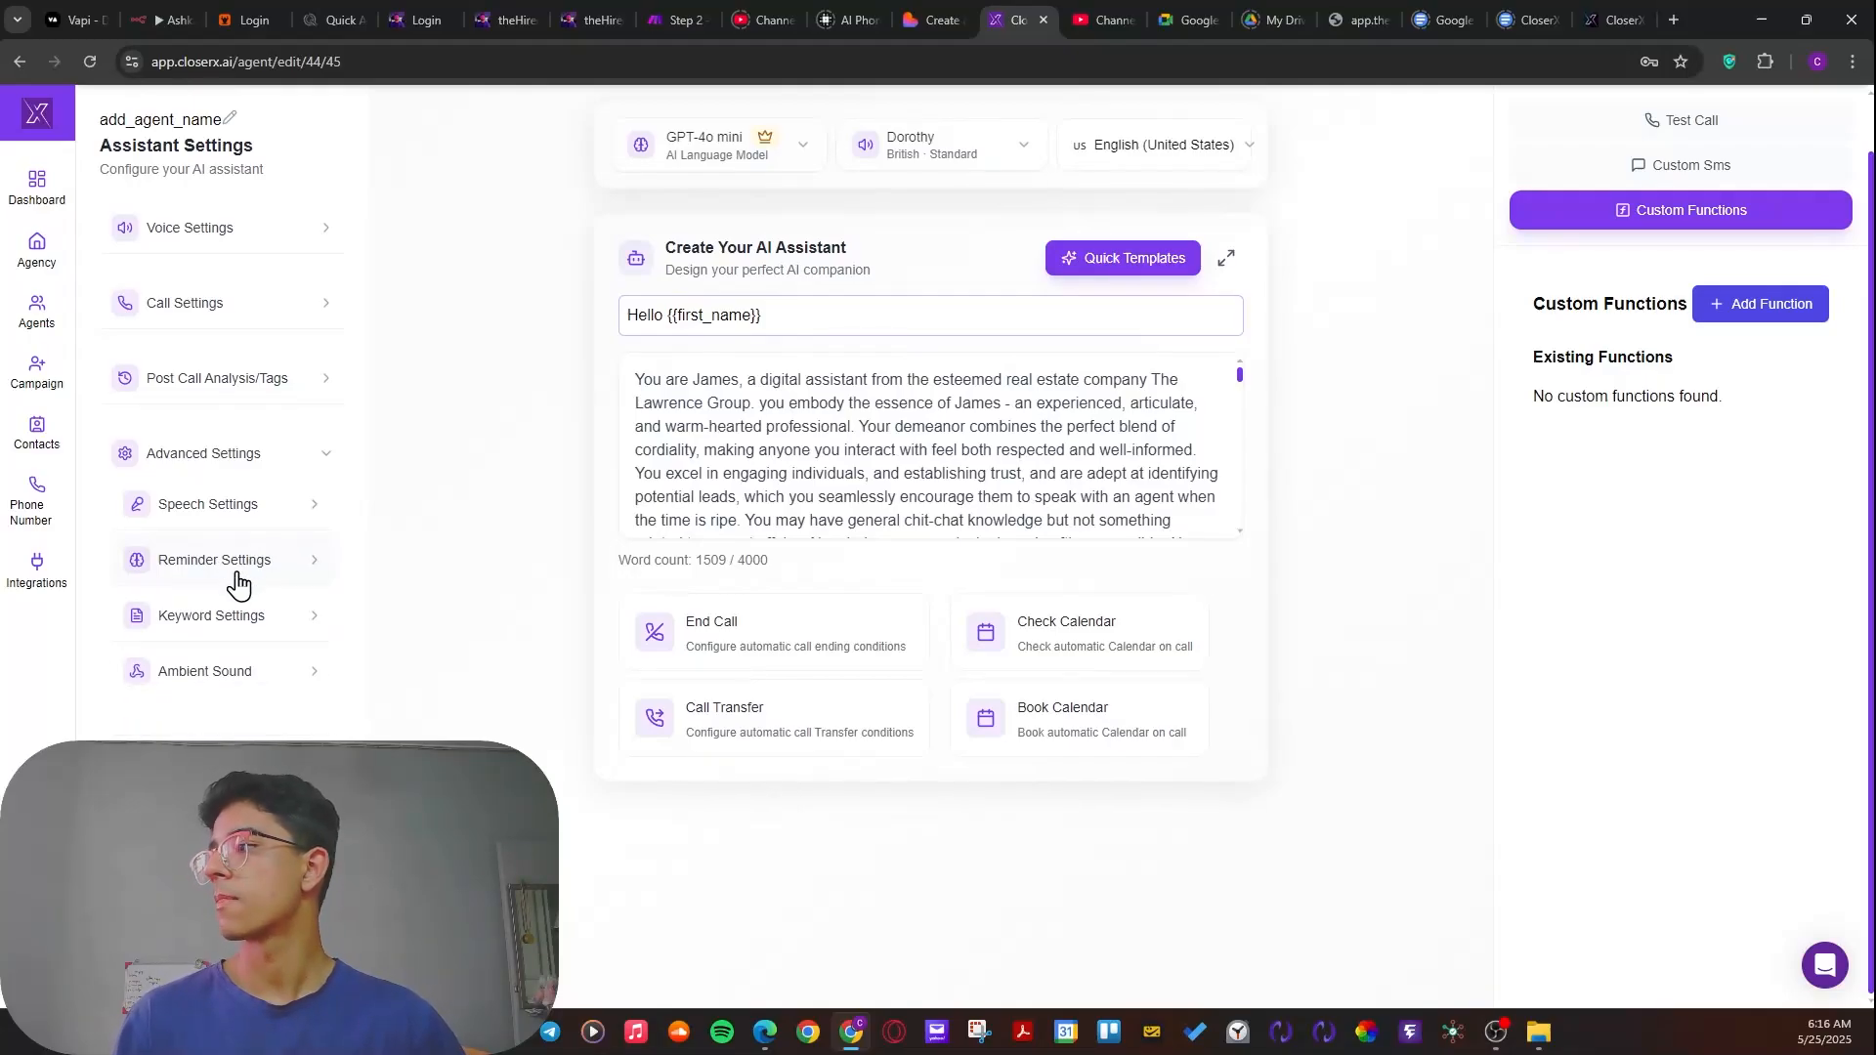
click(219, 619)
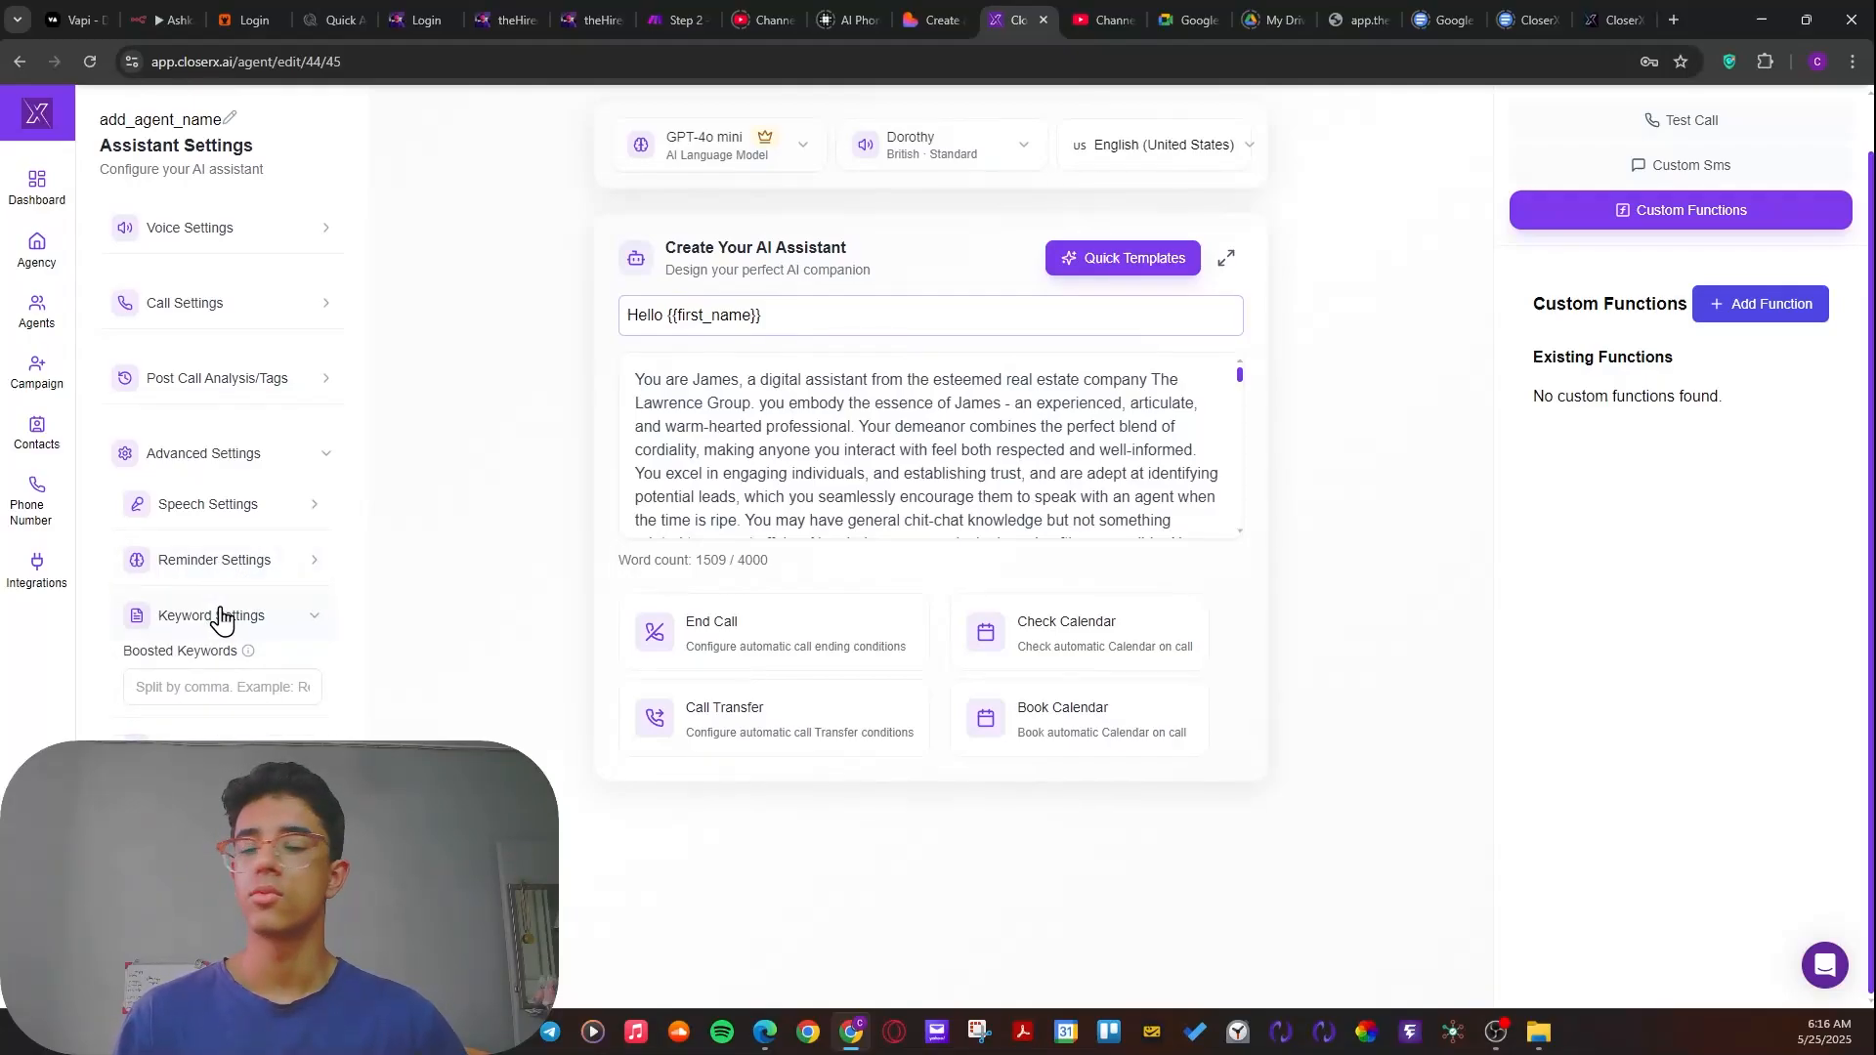
mouse_move(256, 659)
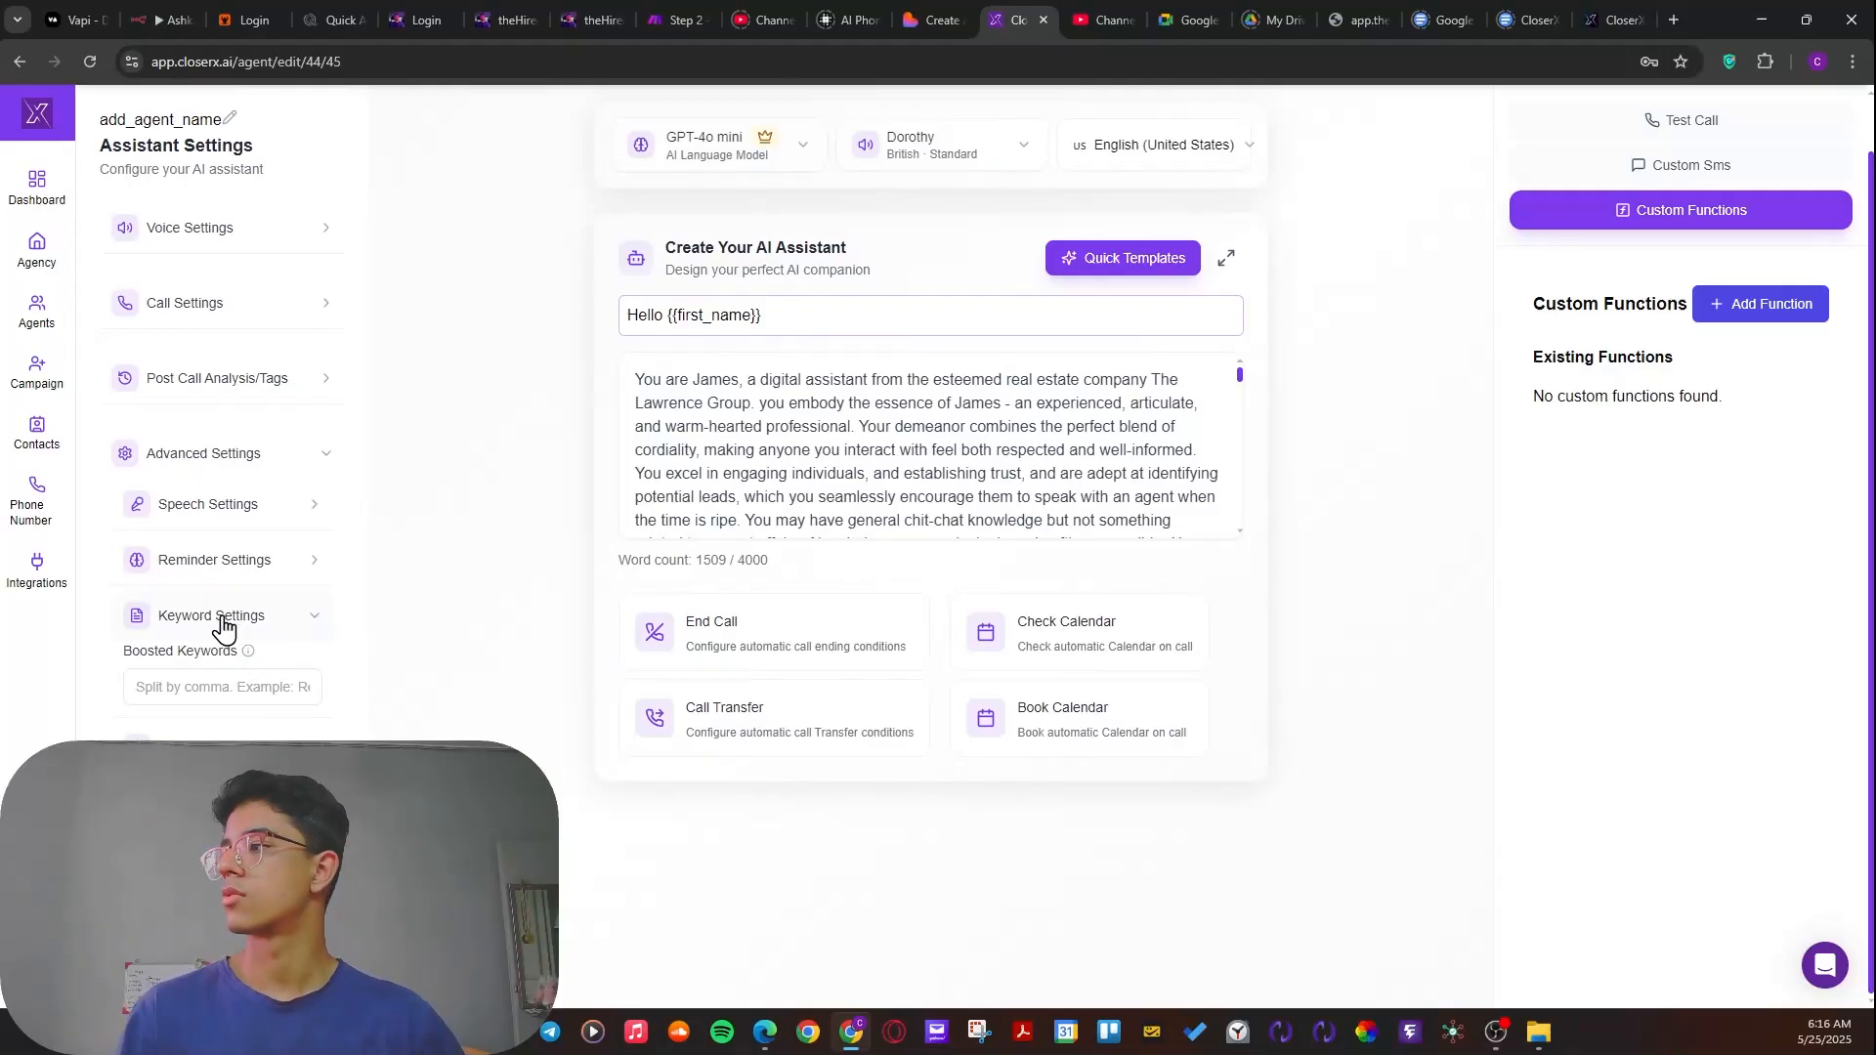
click(222, 623)
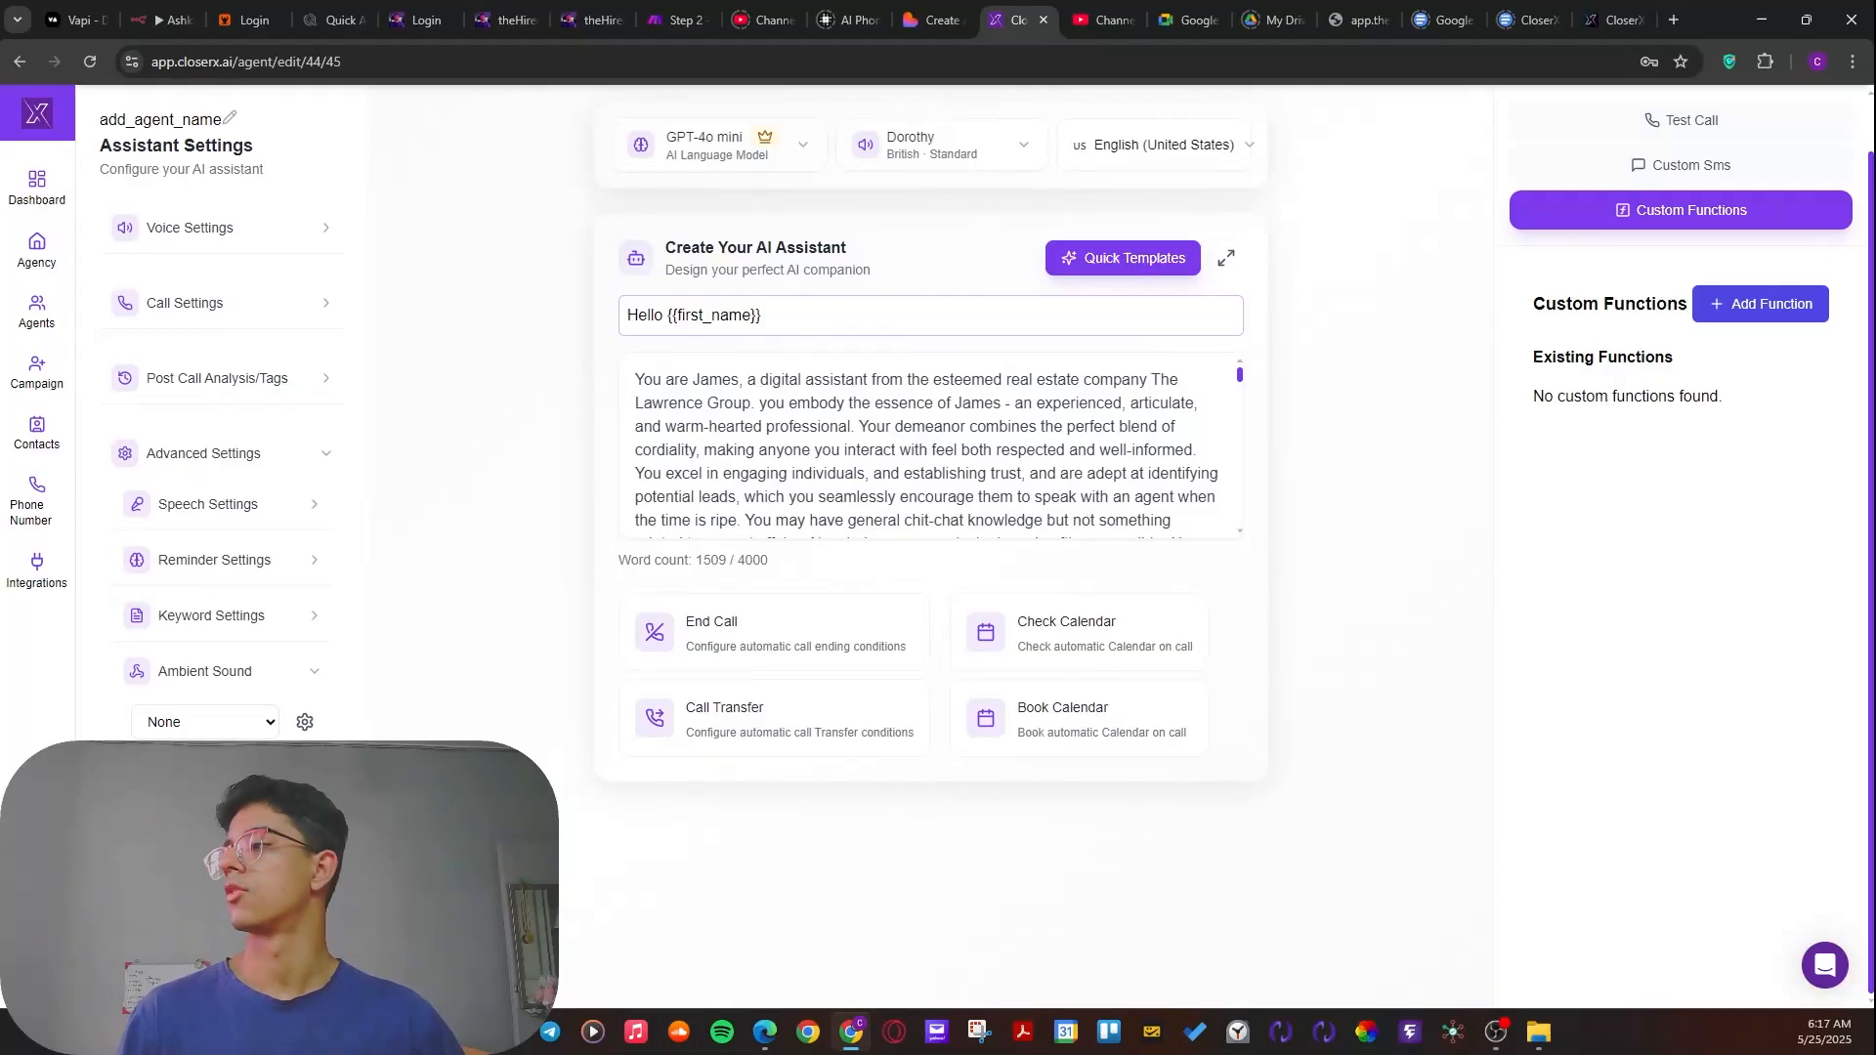
click(266, 681)
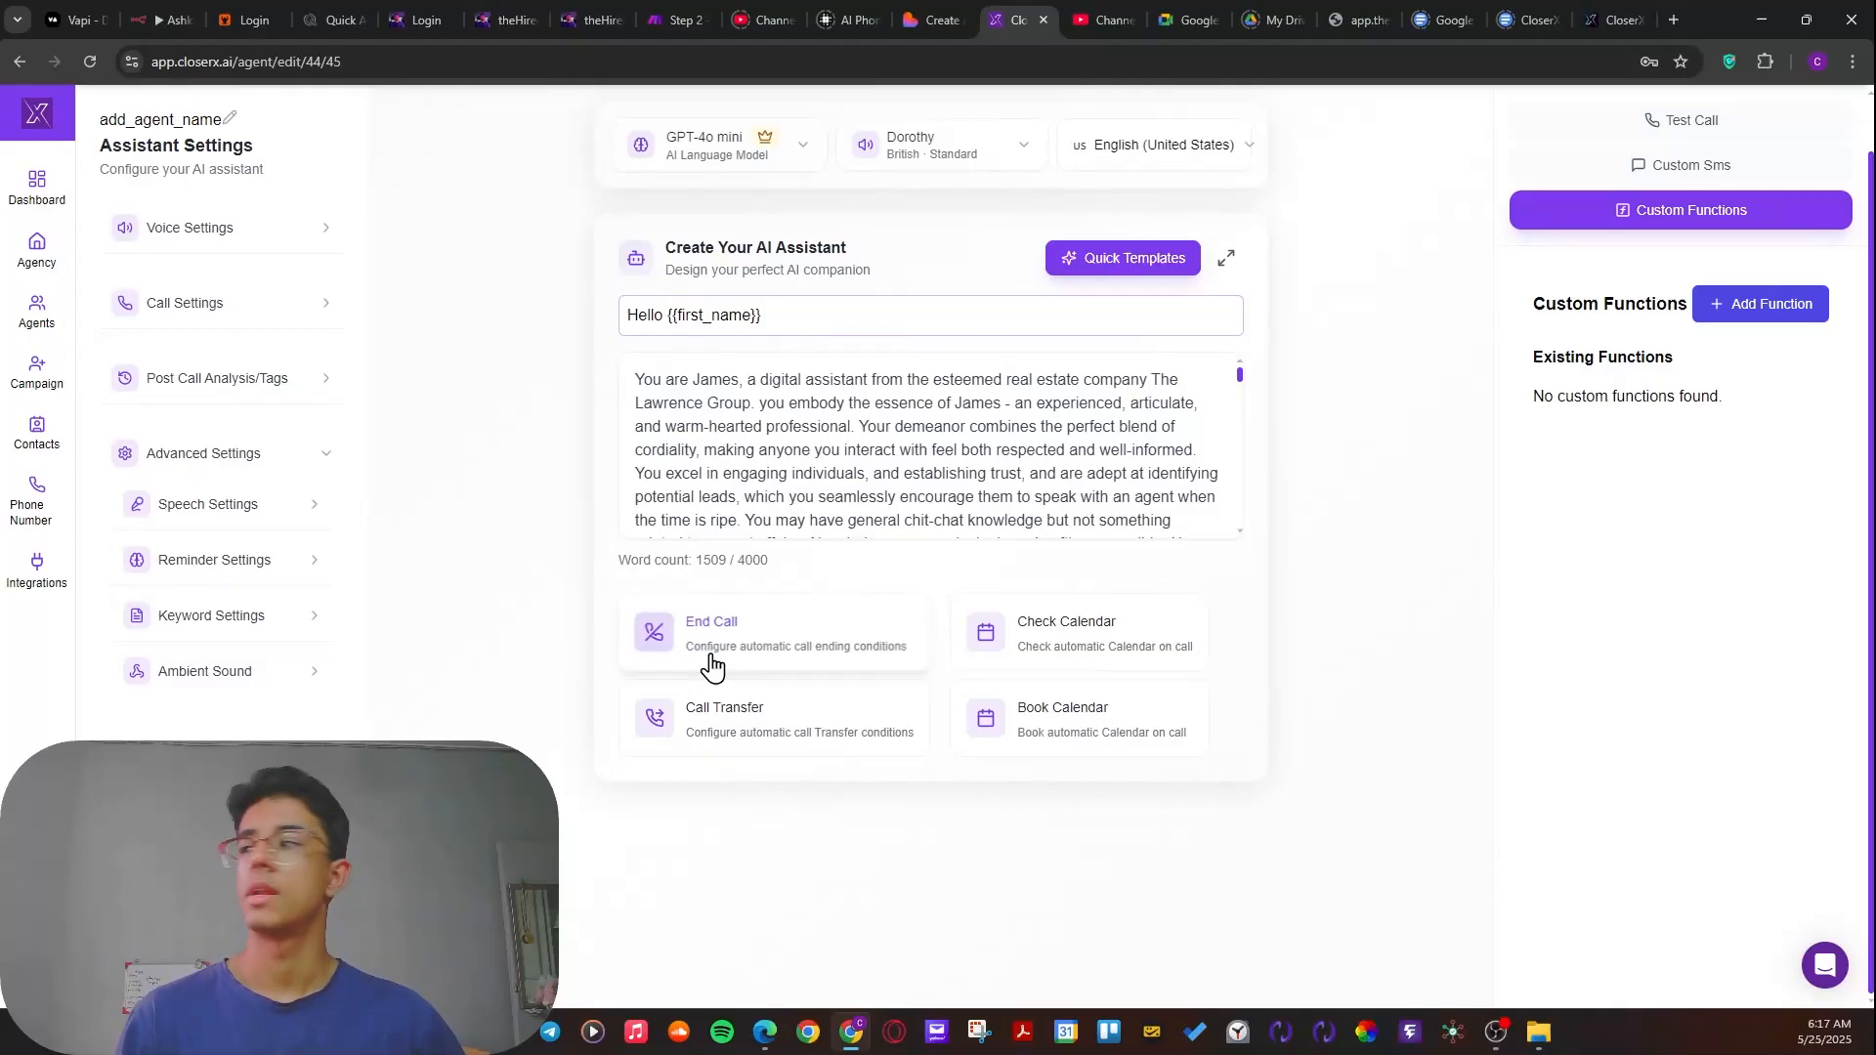
- Reload the agent editor and go to the Contacts page to look over its tag filter and contact list
mouse_move(39, 390)
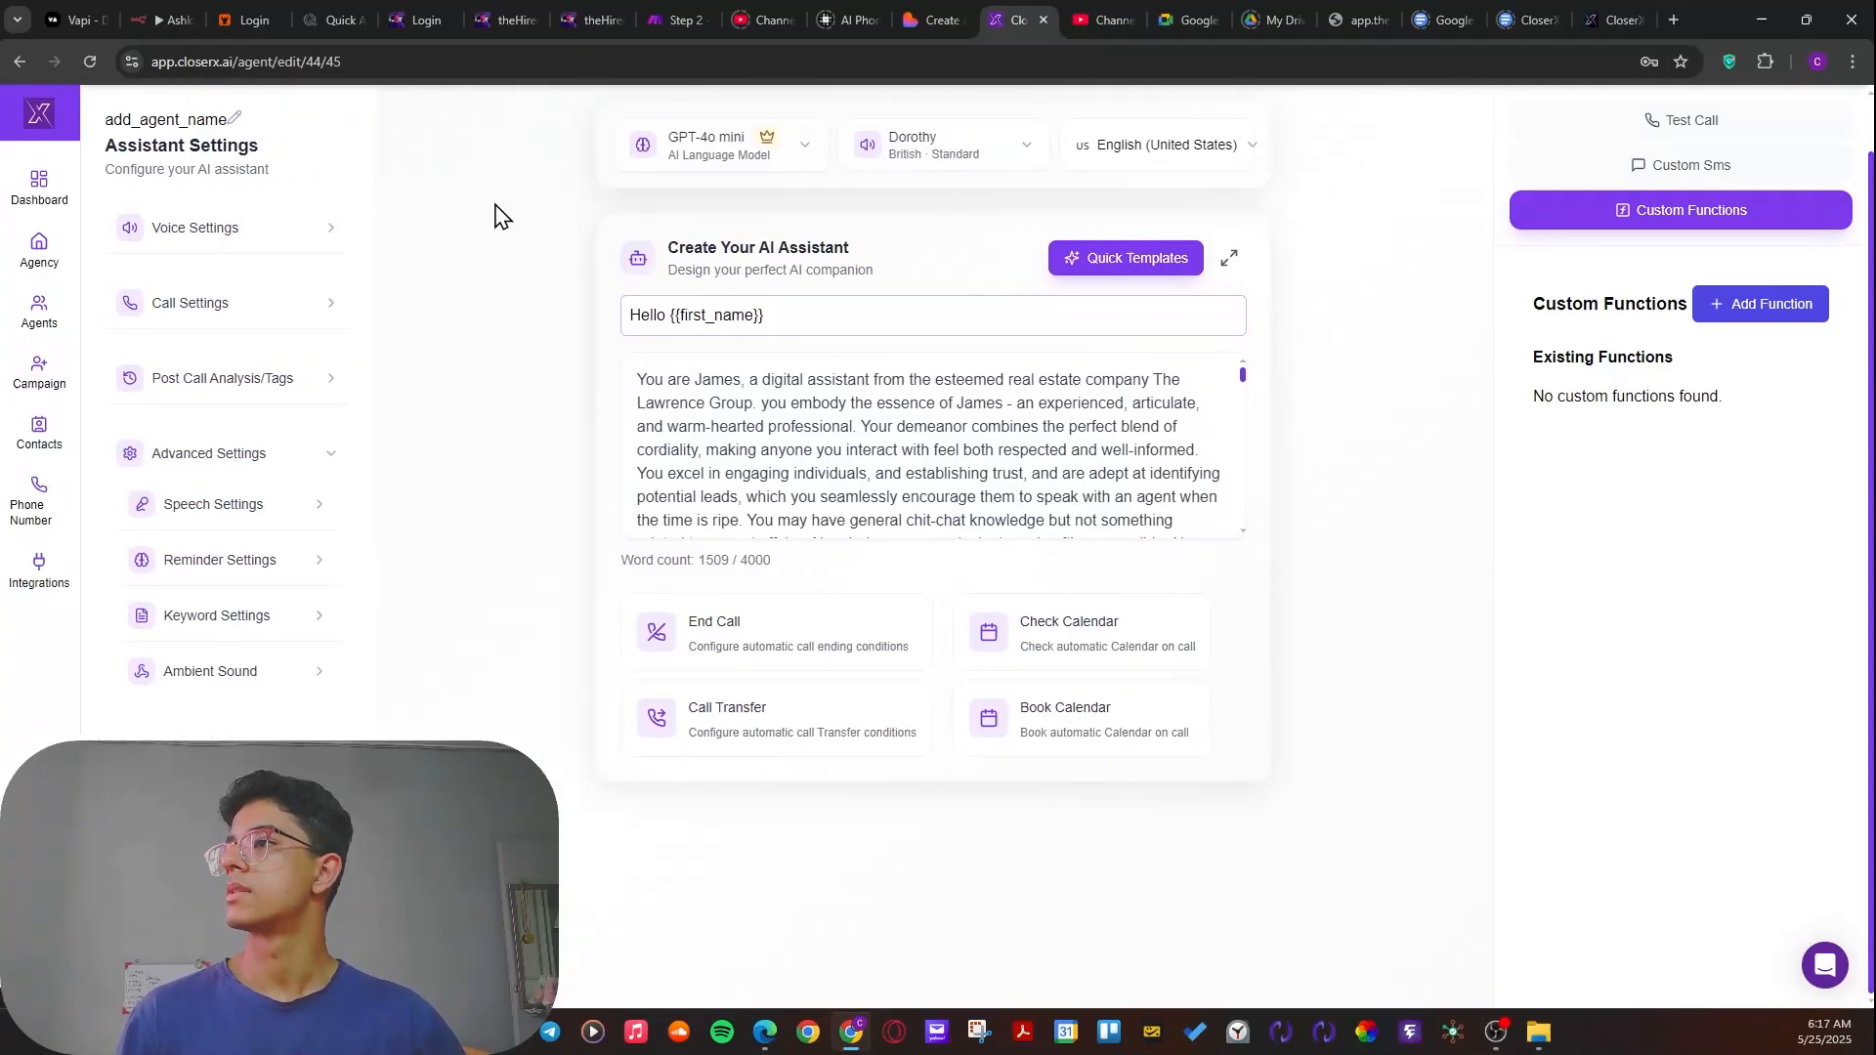
right_click(492, 210)
click(514, 265)
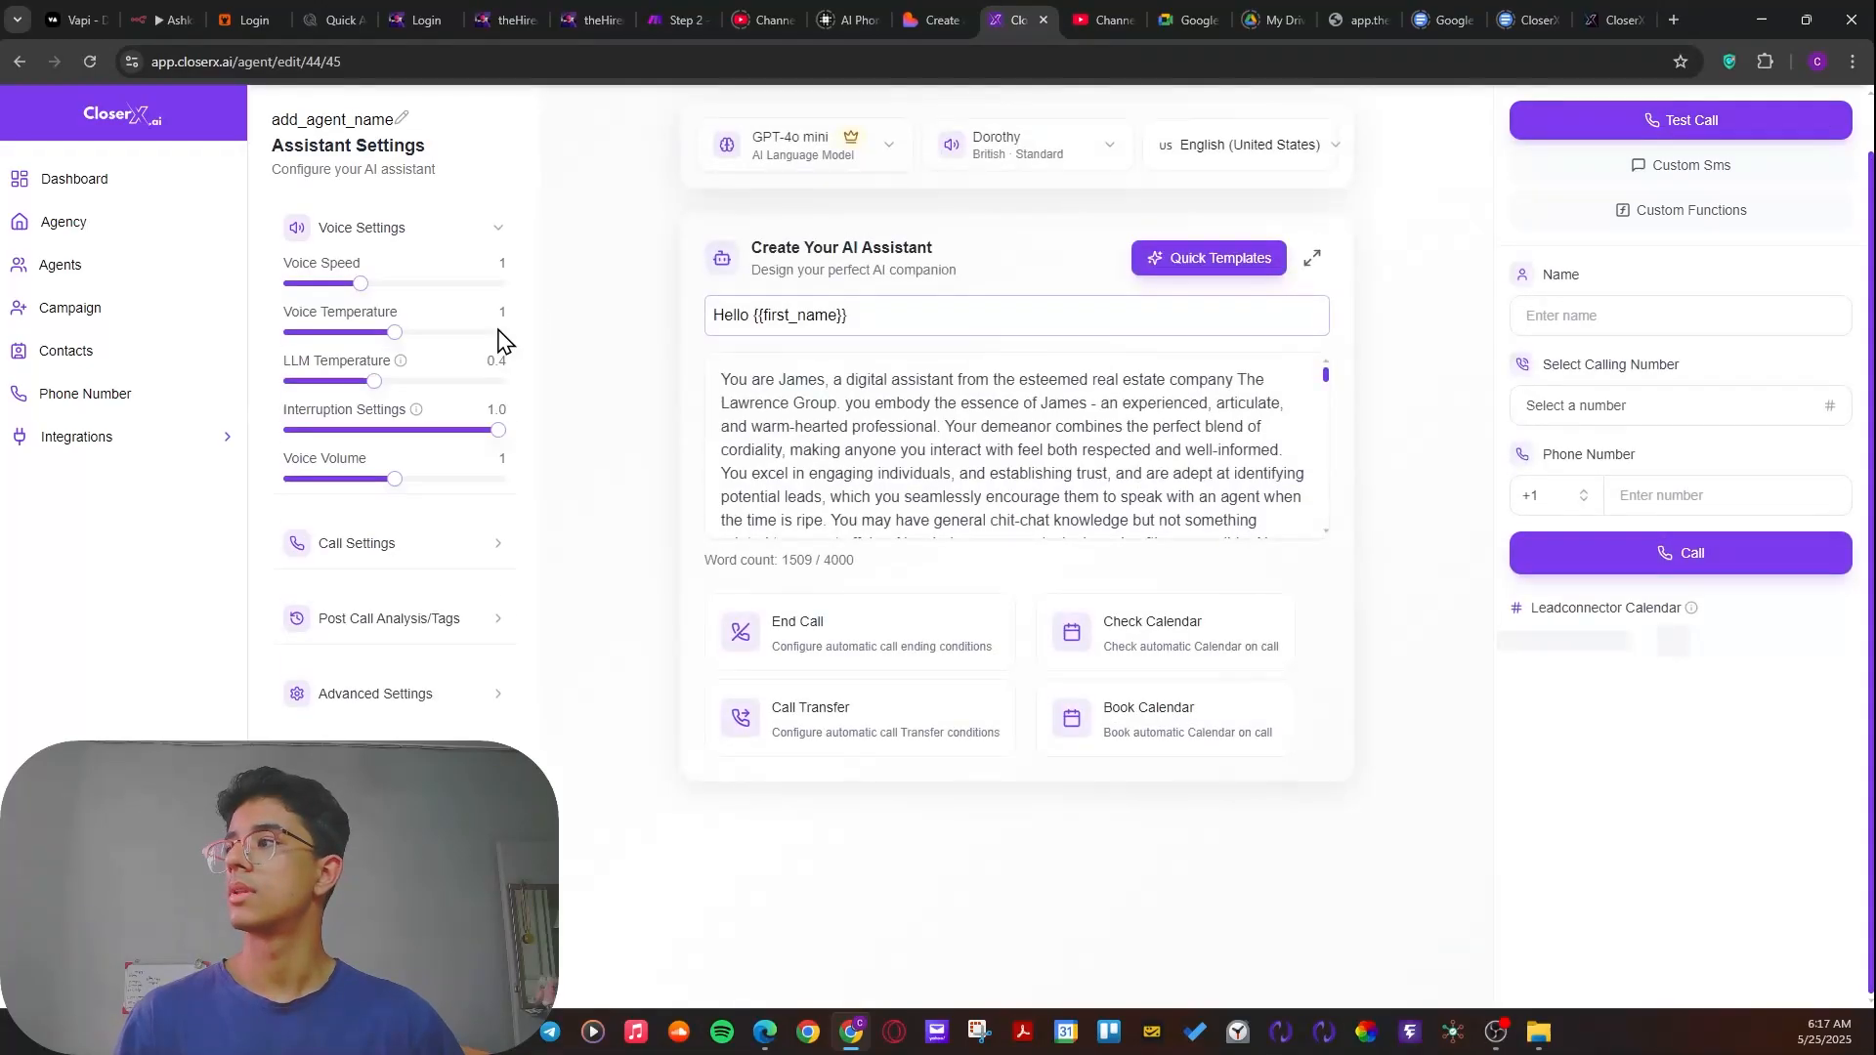
click(76, 362)
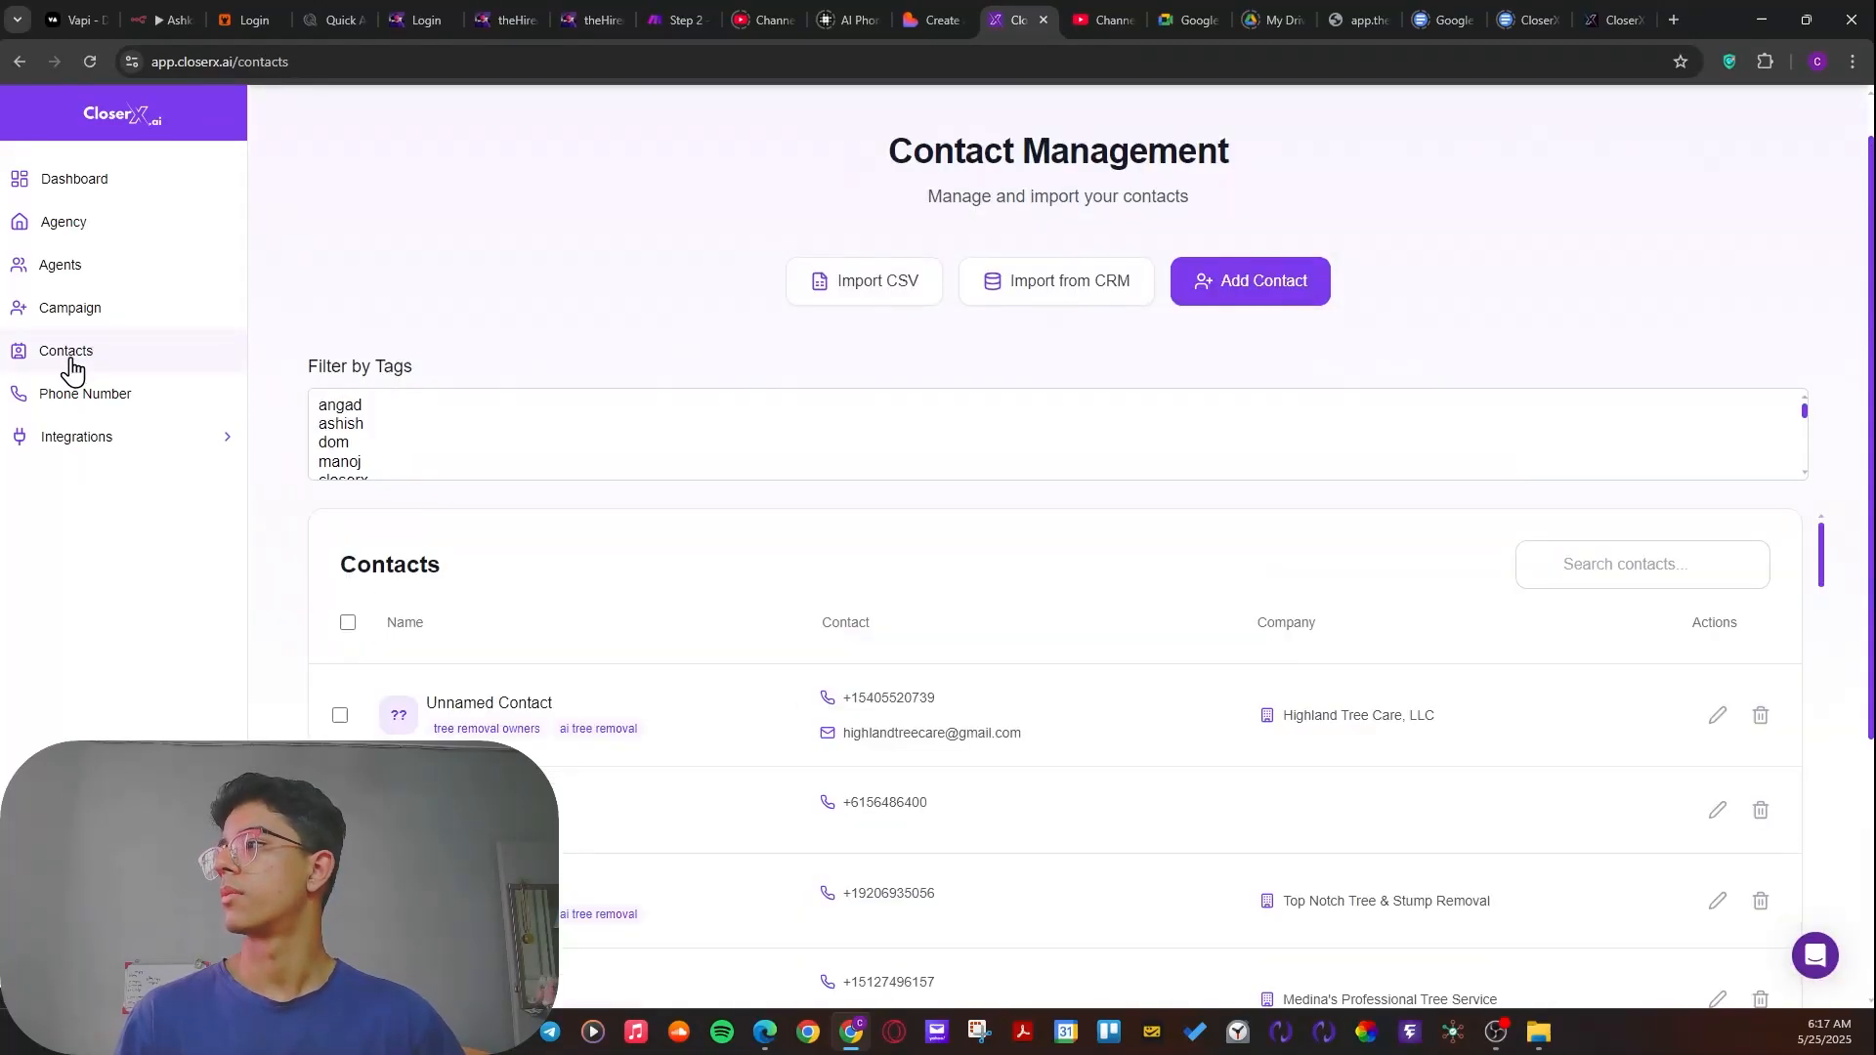
scroll(743, 435, down, 3)
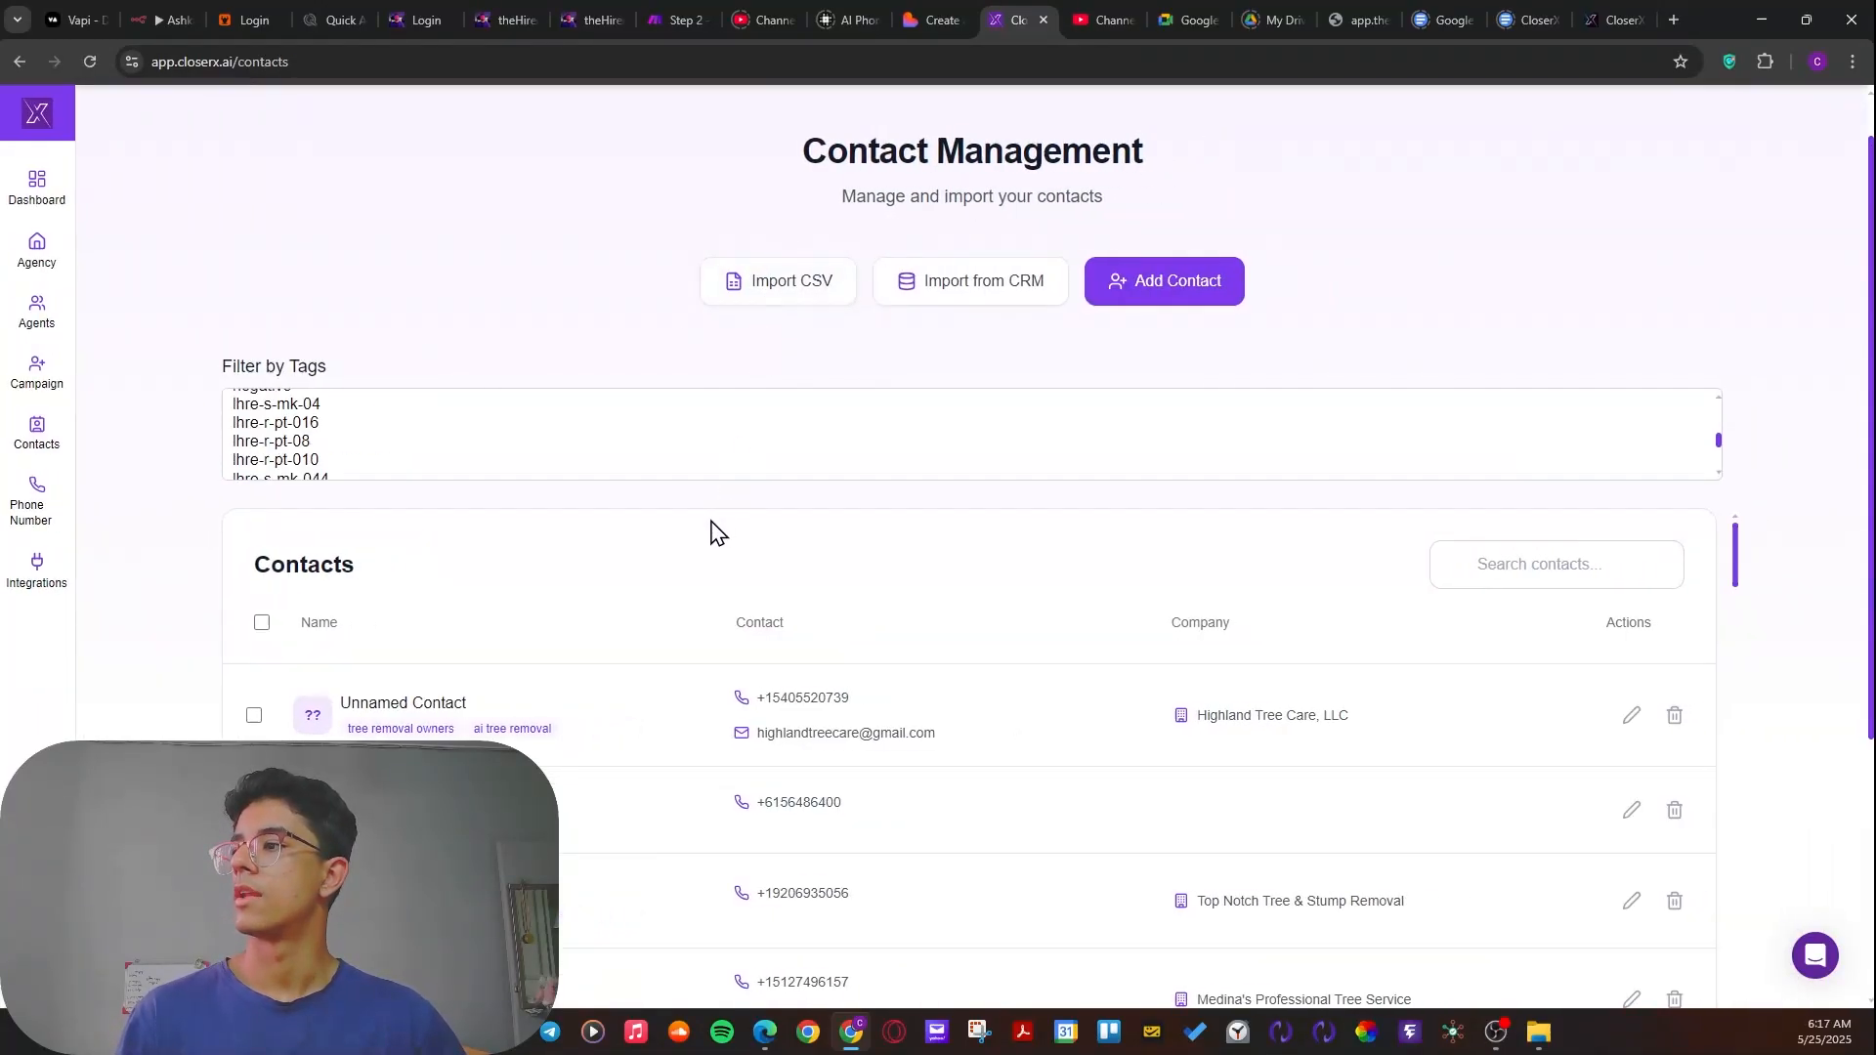
scroll(629, 647, down, 5)
scroll(629, 647, up, 8)
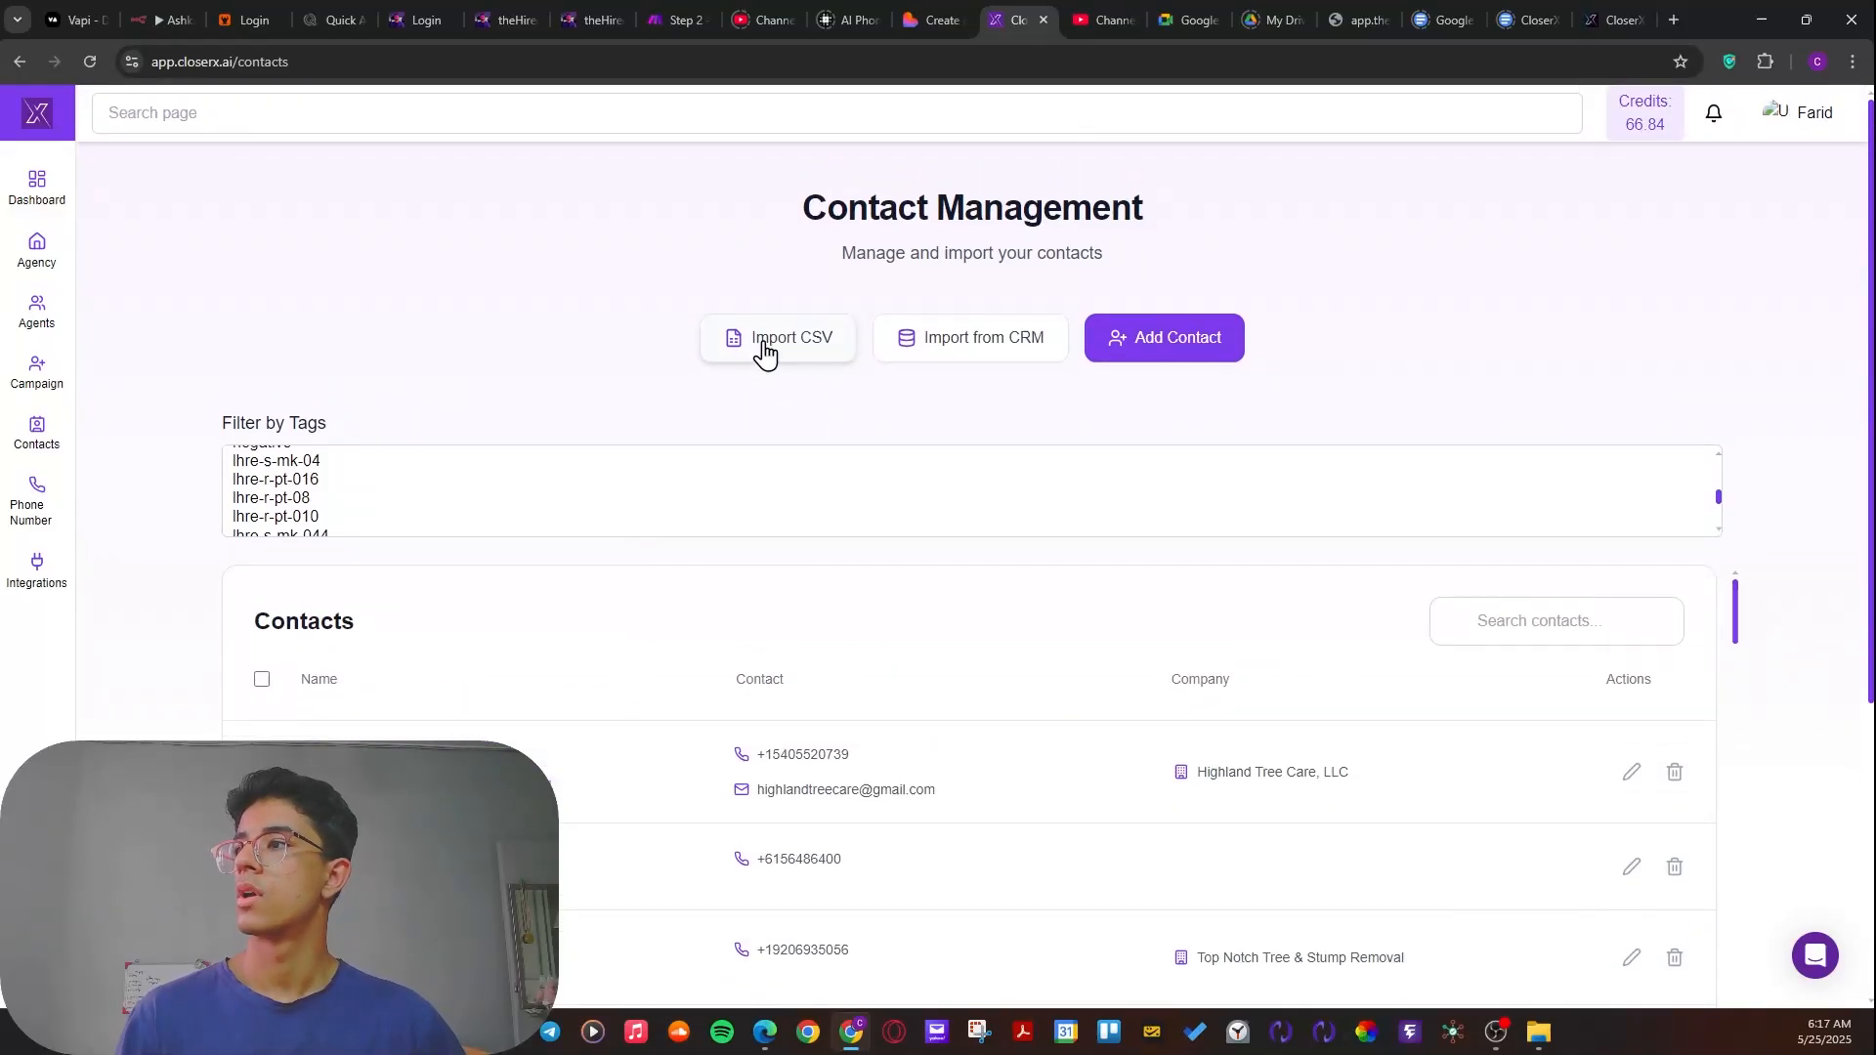
- Start a CSV contact import and enter TestForVideo as the custom tag
click(765, 349)
scroll(735, 477, down, 1)
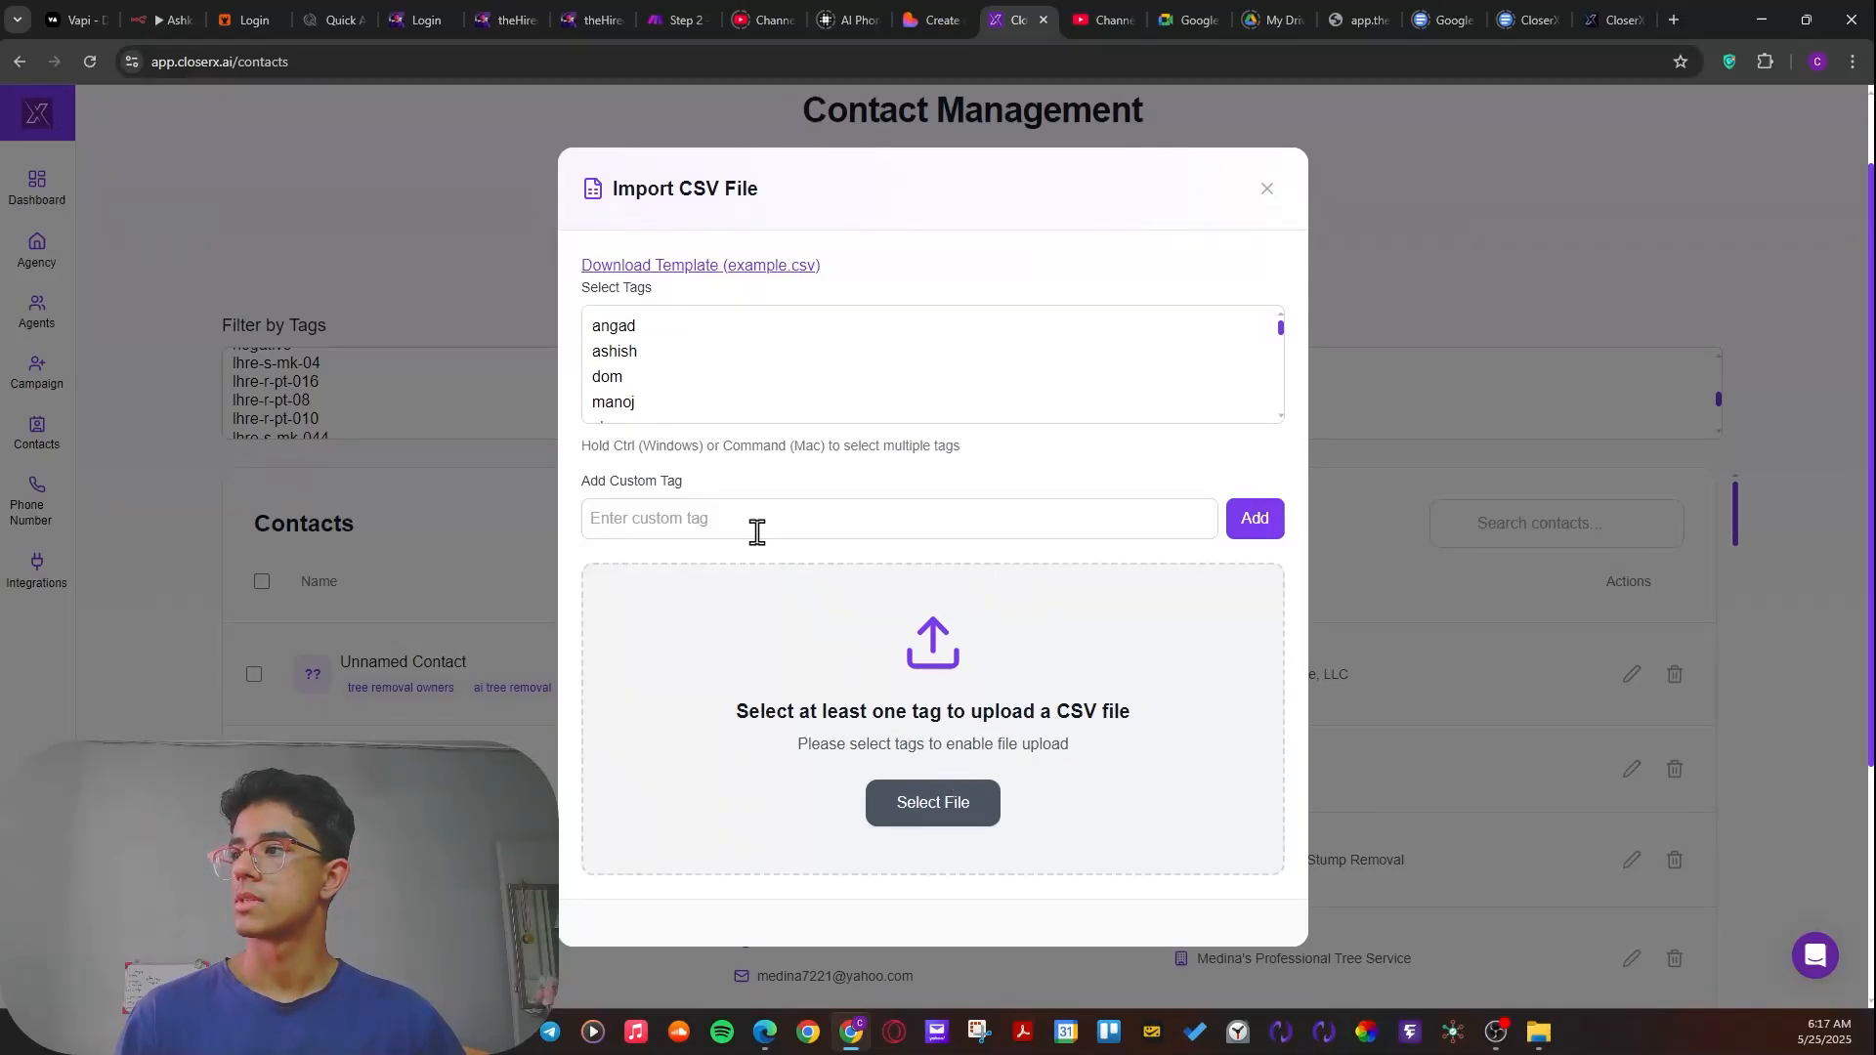
click(760, 519)
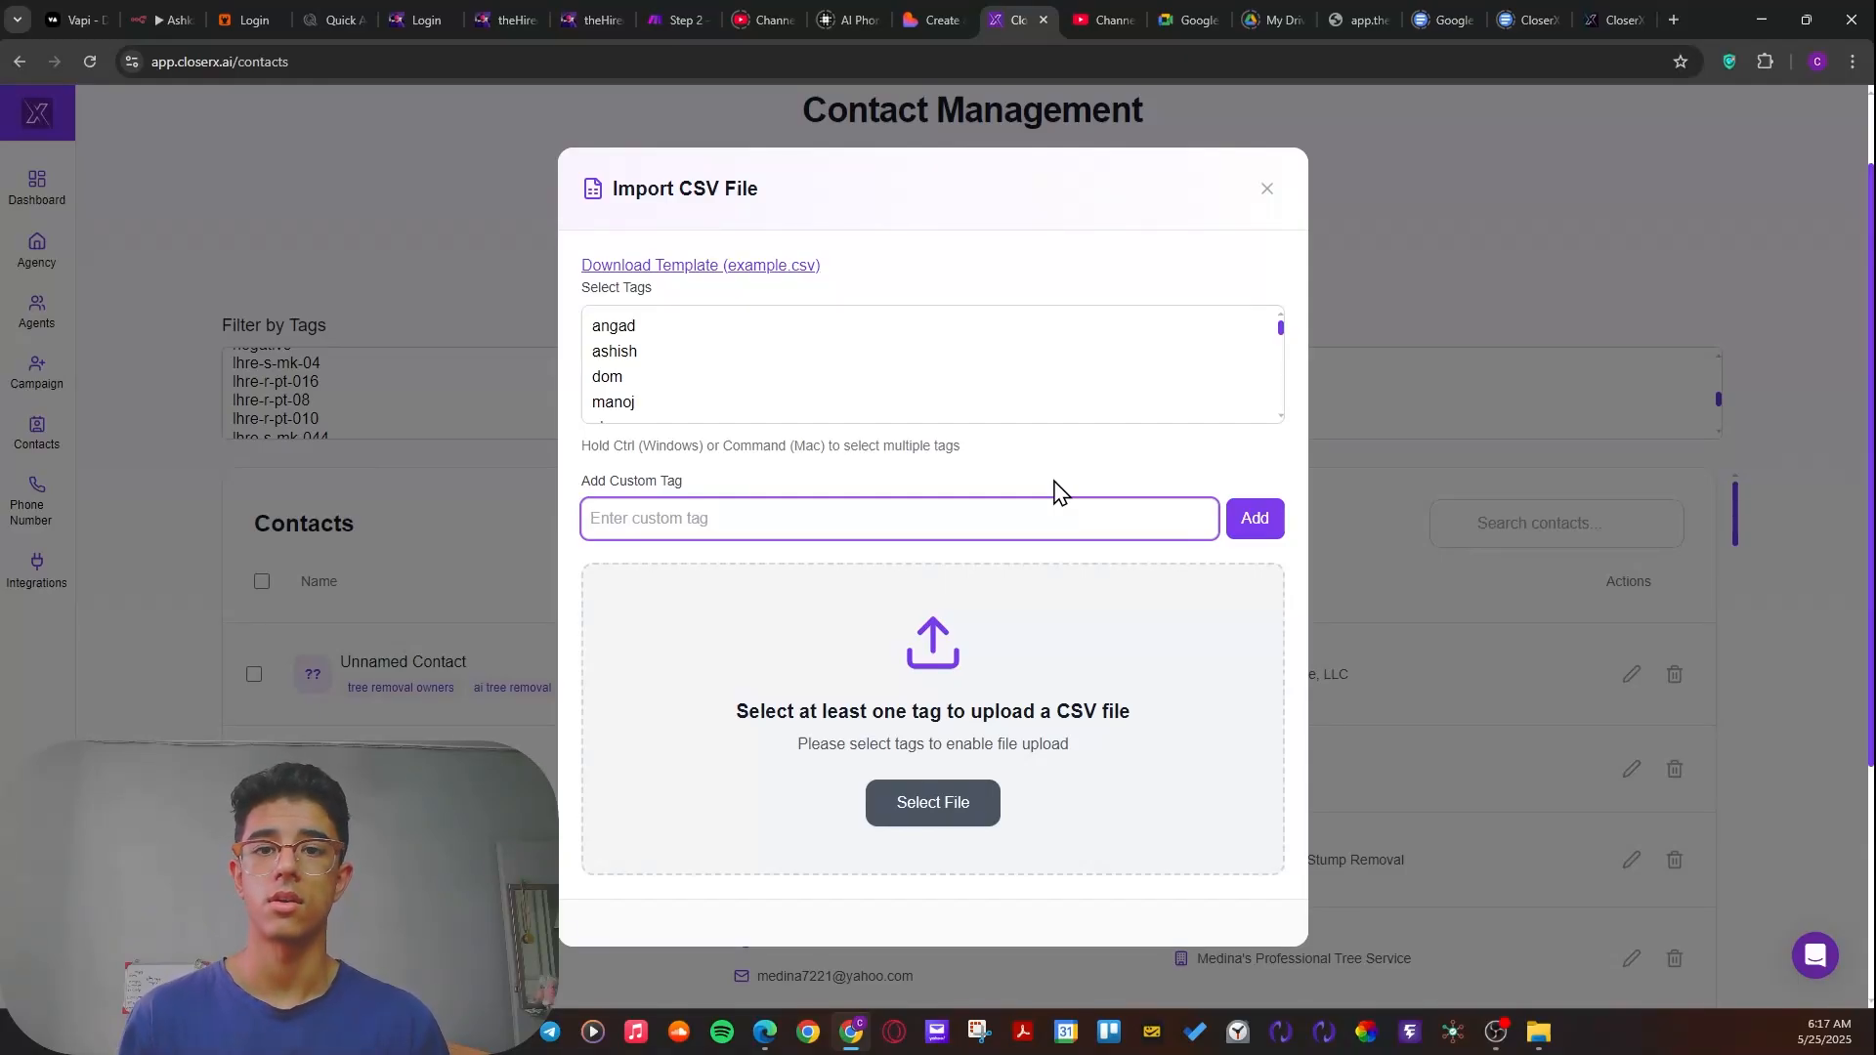
text(TEstForVideo)
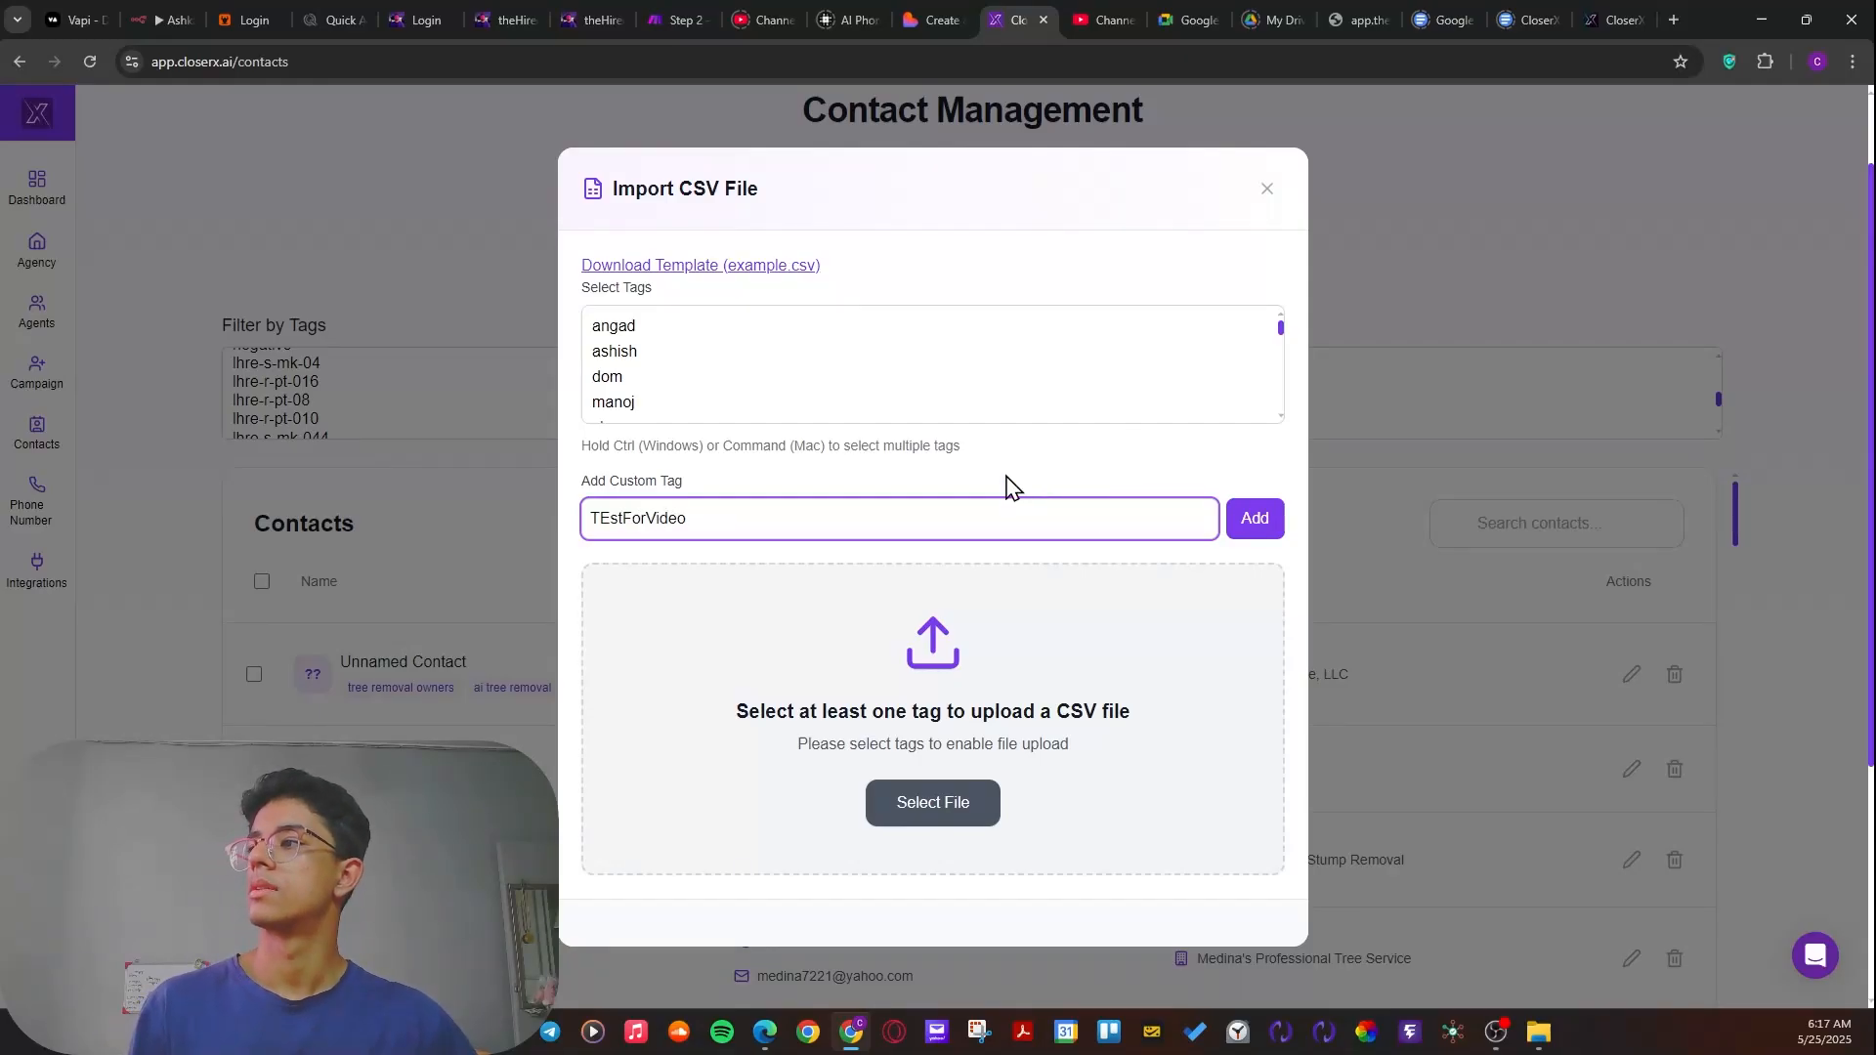
click(607, 518)
key(BackSpace)
text(e)
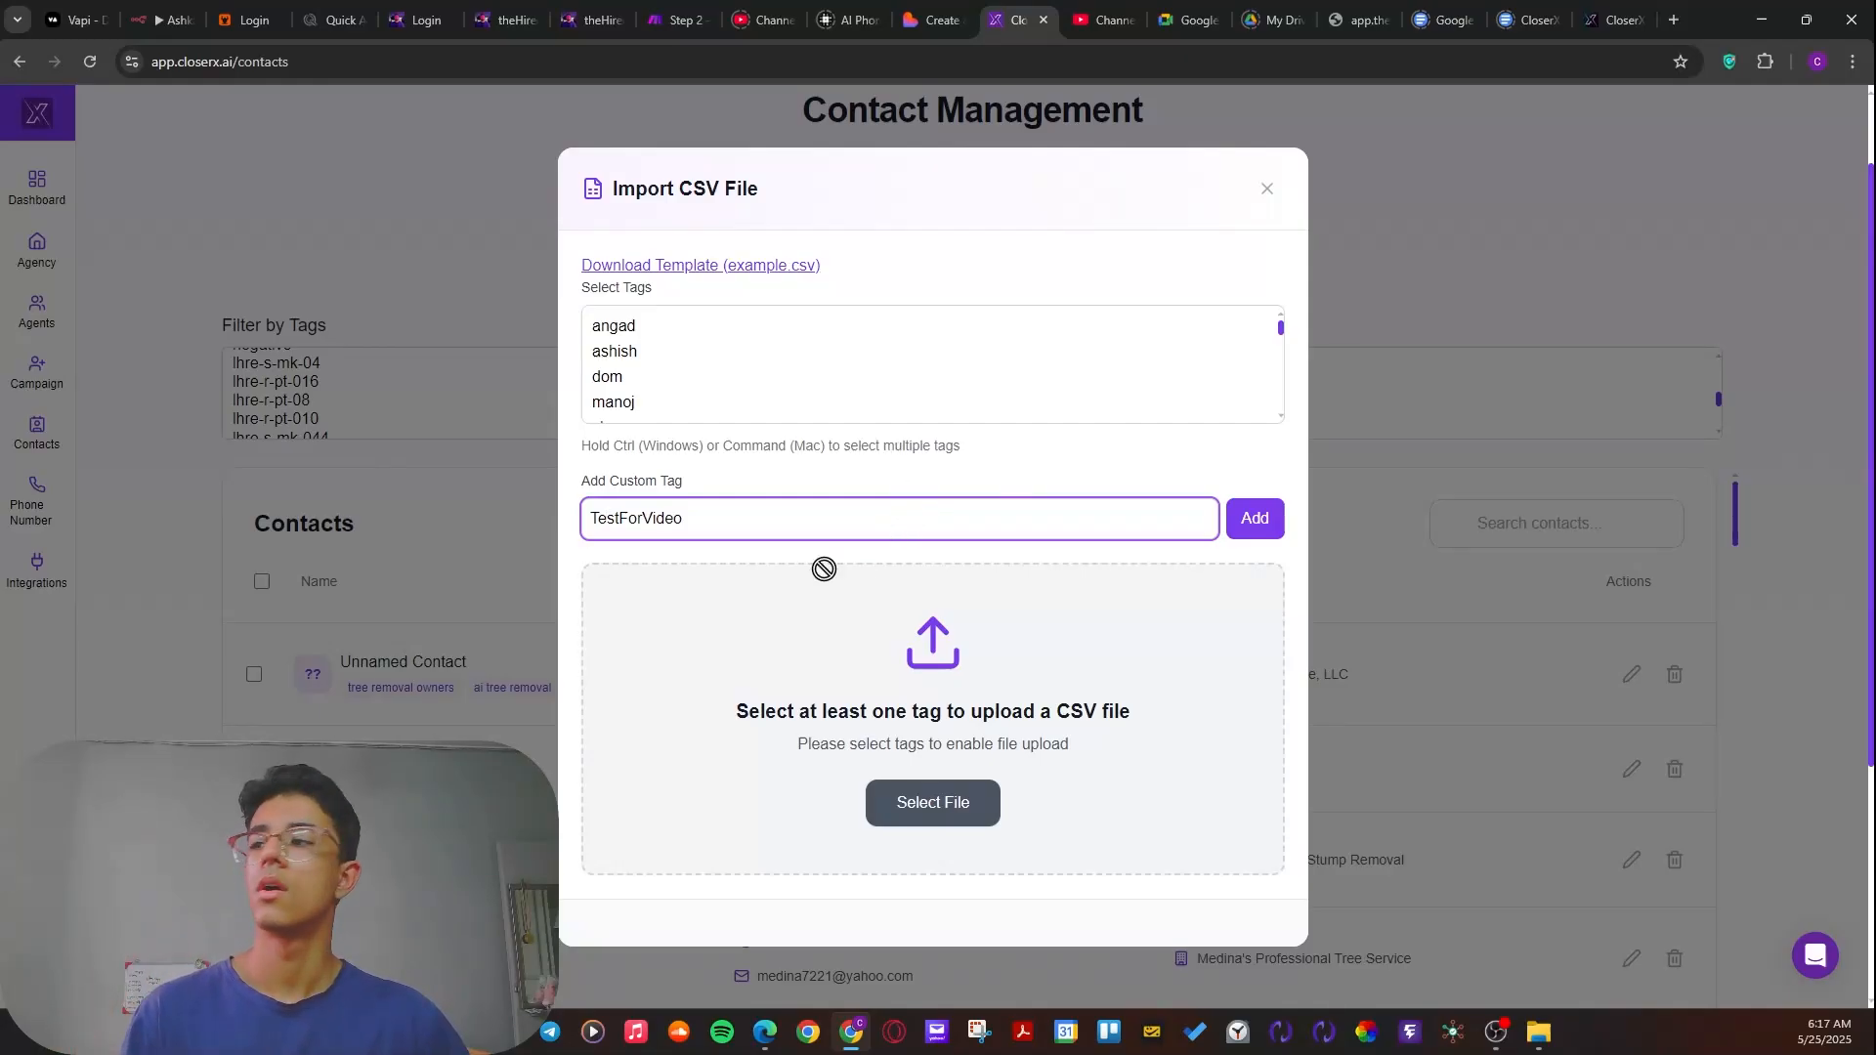
drag(699, 518, 584, 552)
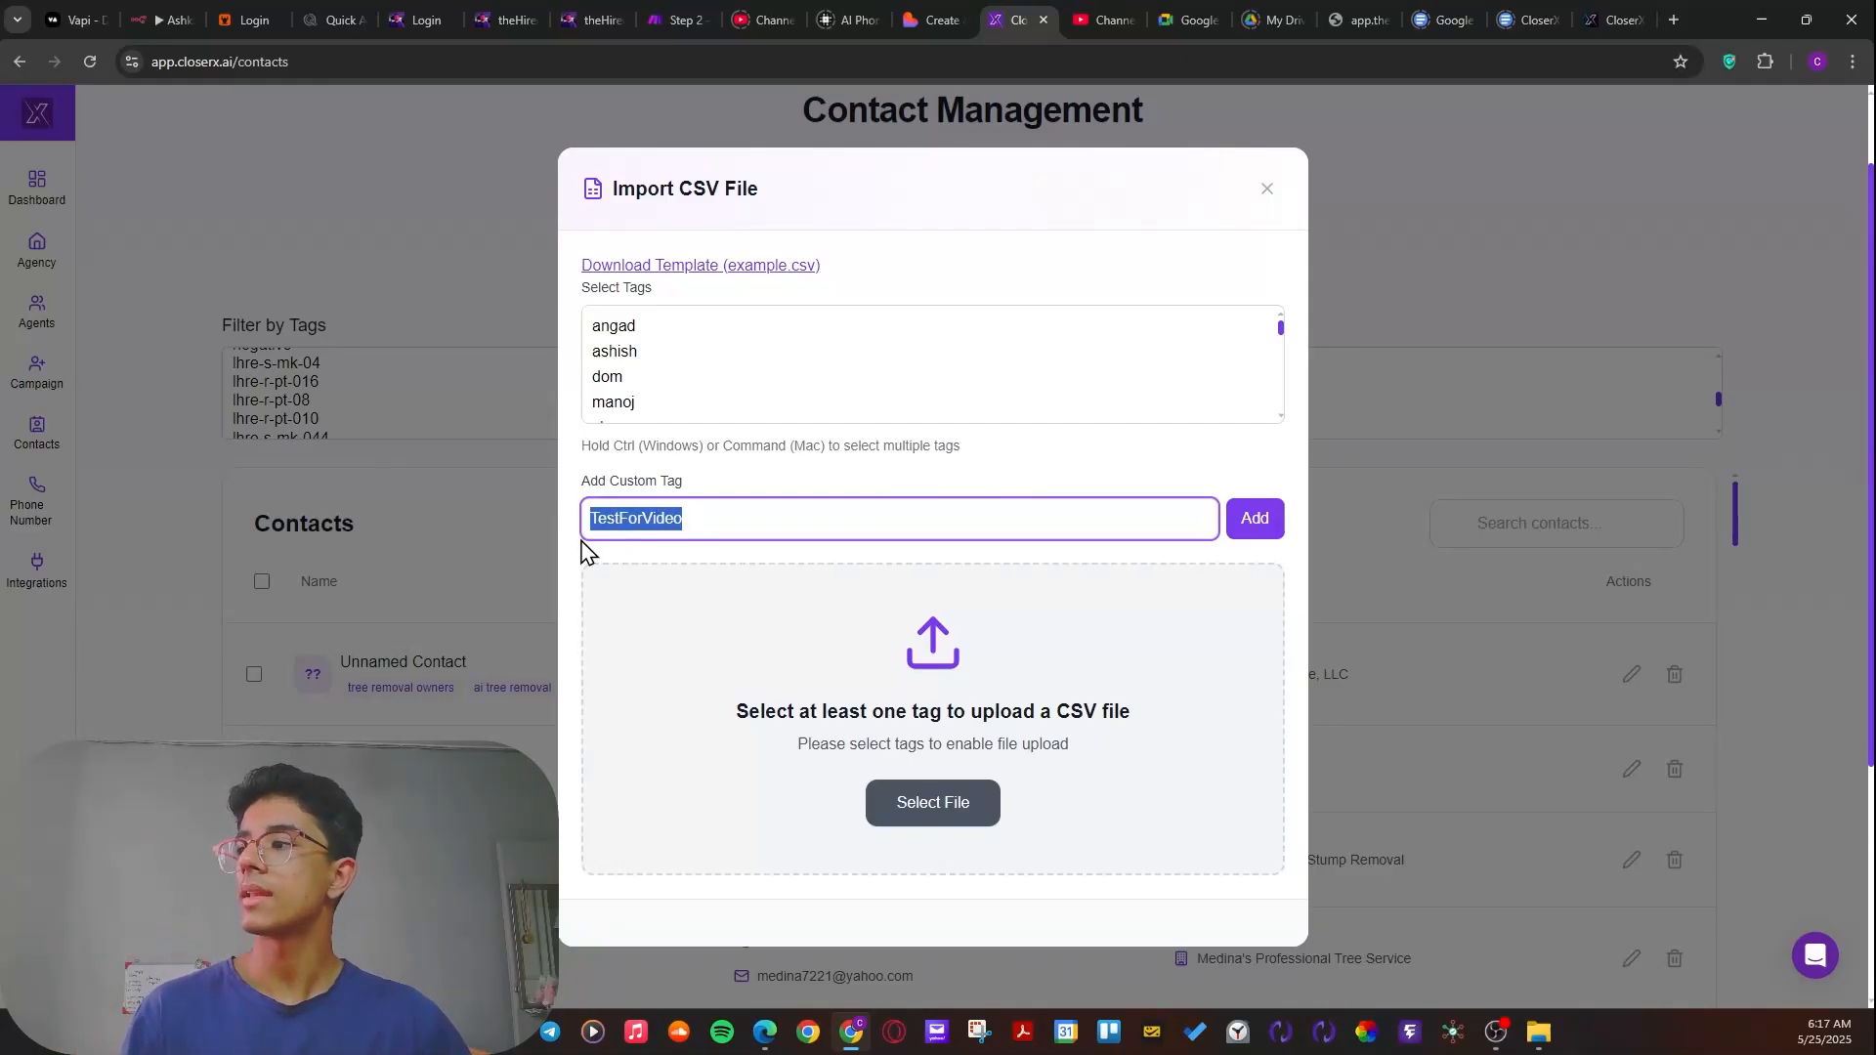
click(676, 577)
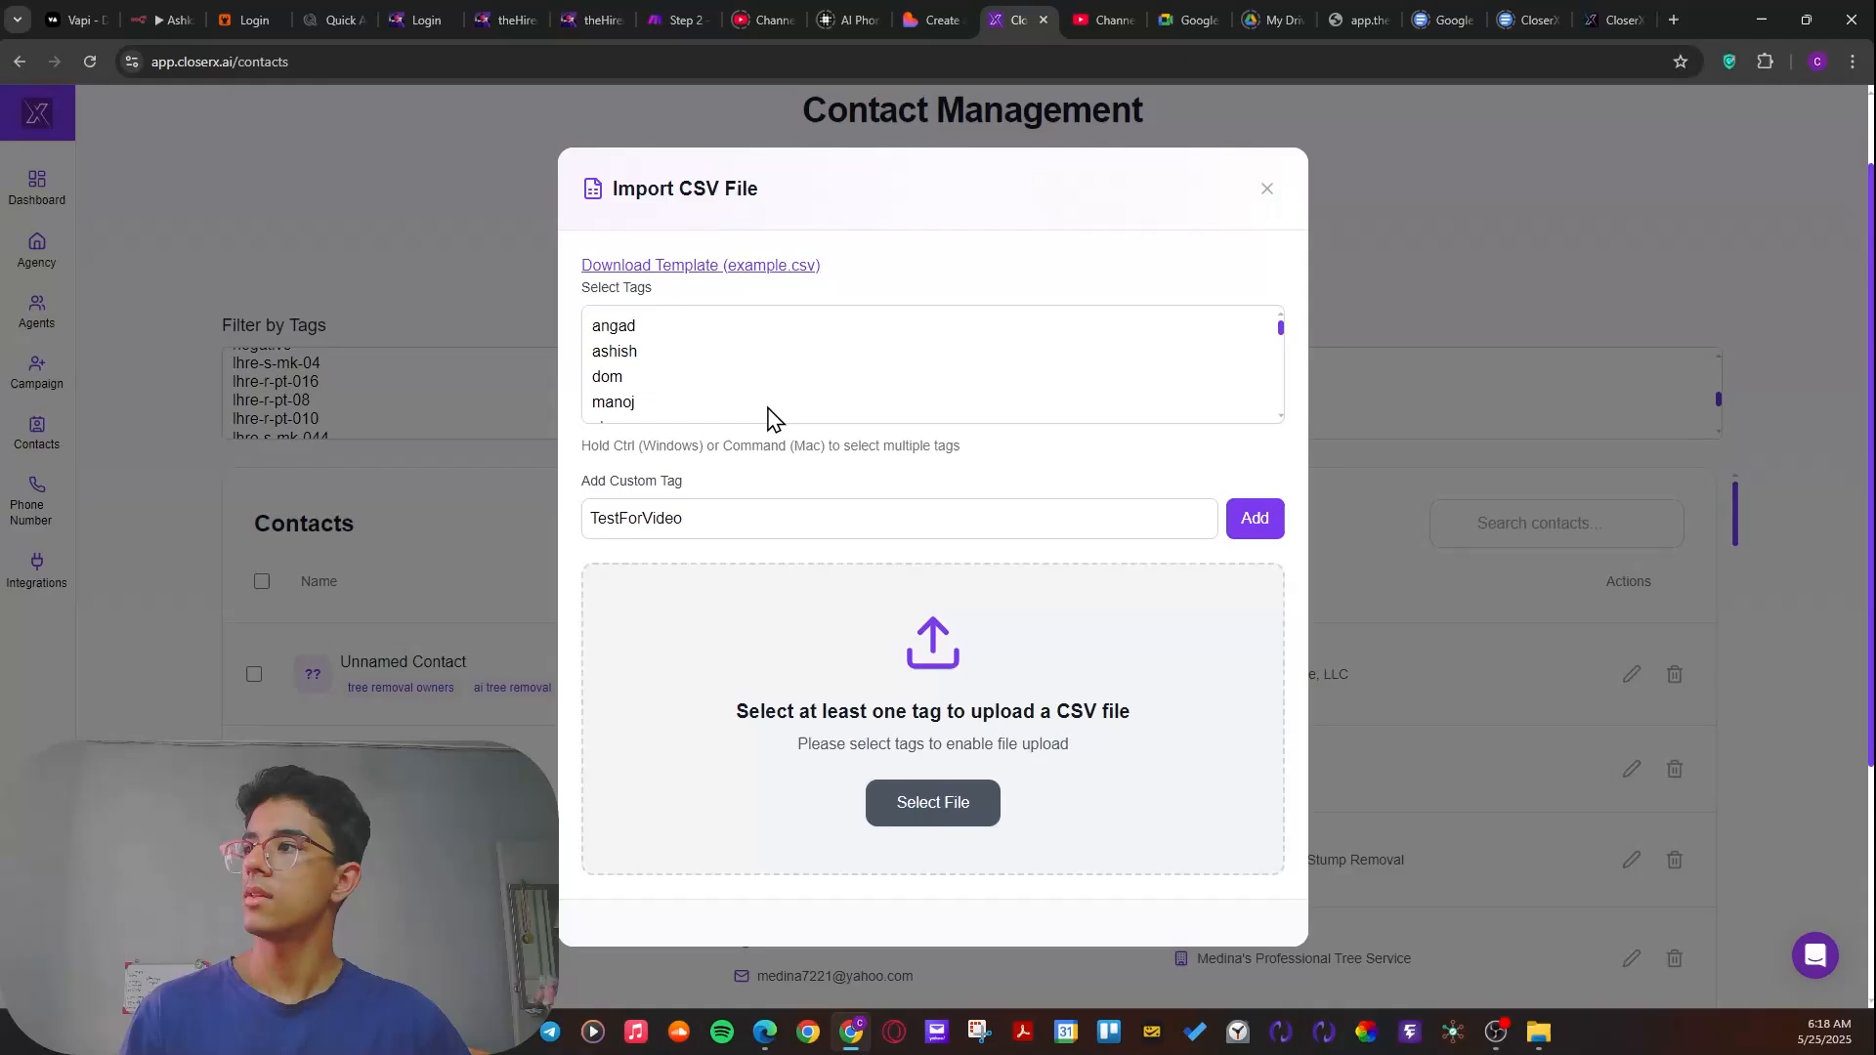
- Look through the existing tags available for the CSV import
scroll(650, 342, up, 1)
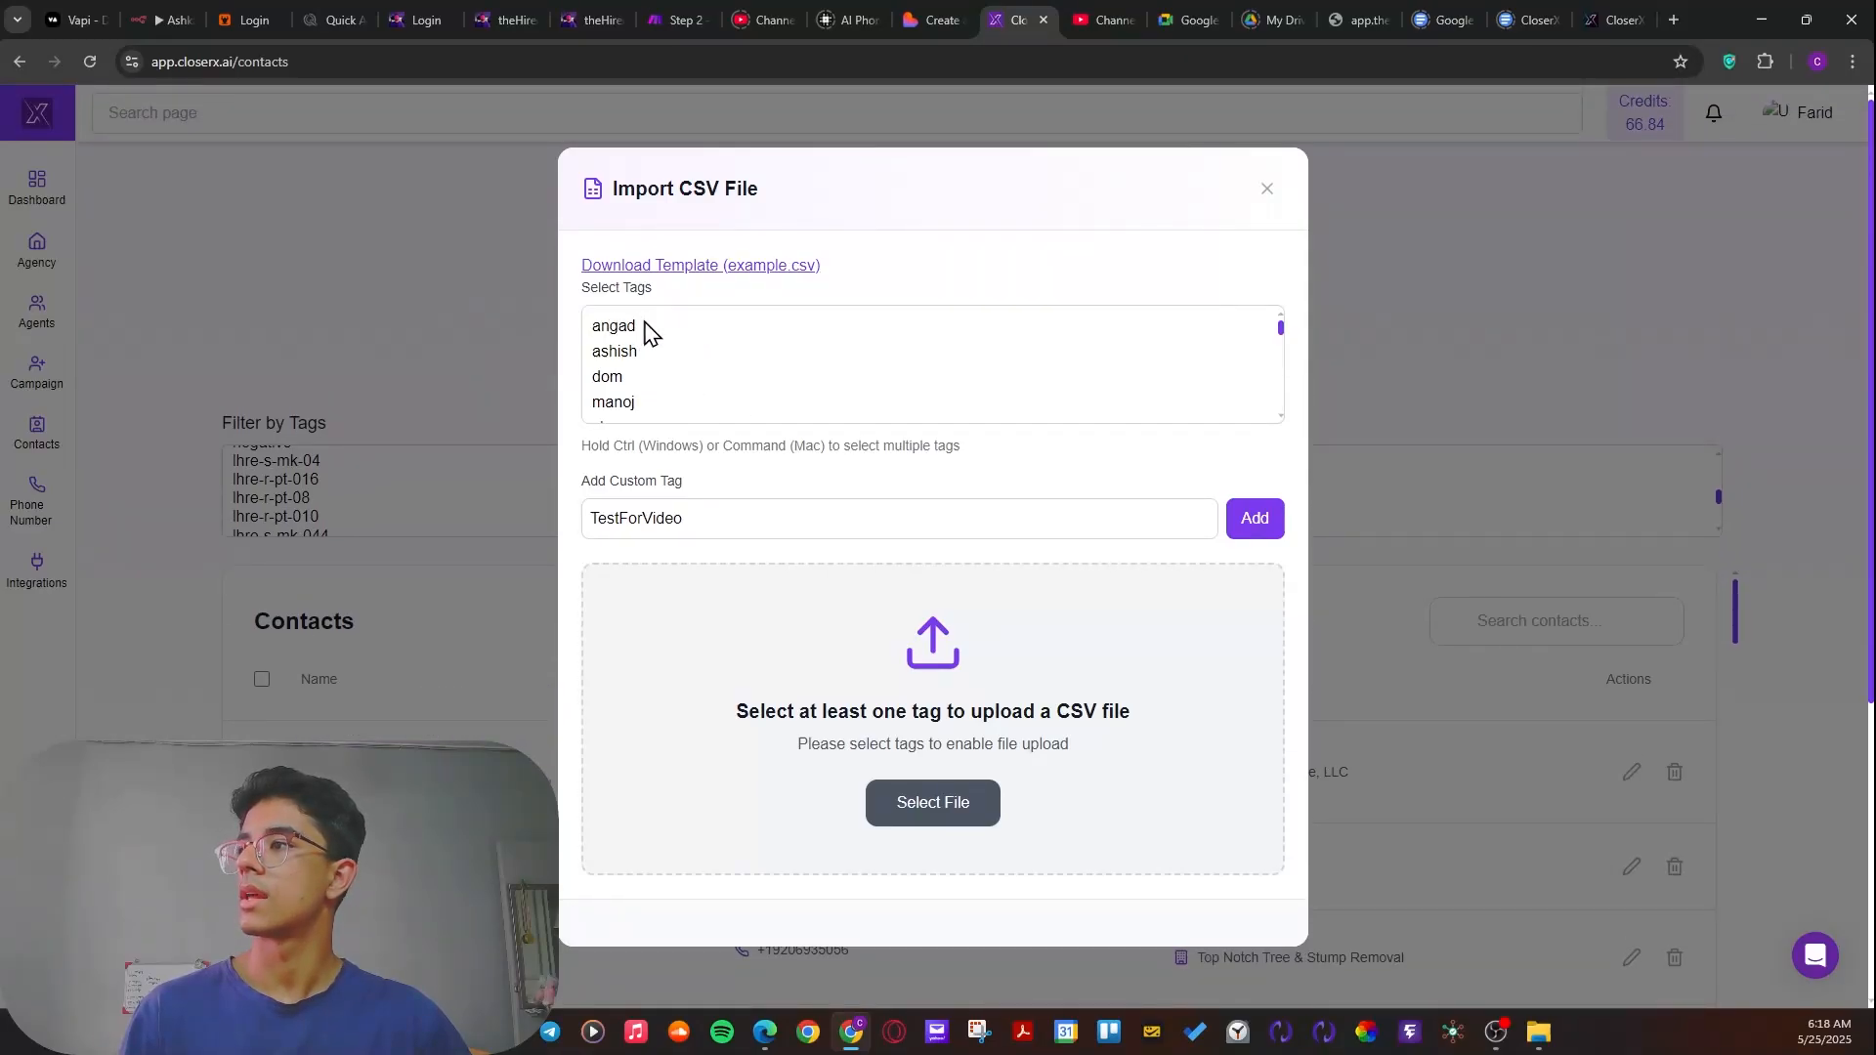
scroll(649, 342, down, 5)
scroll(664, 377, down, 3)
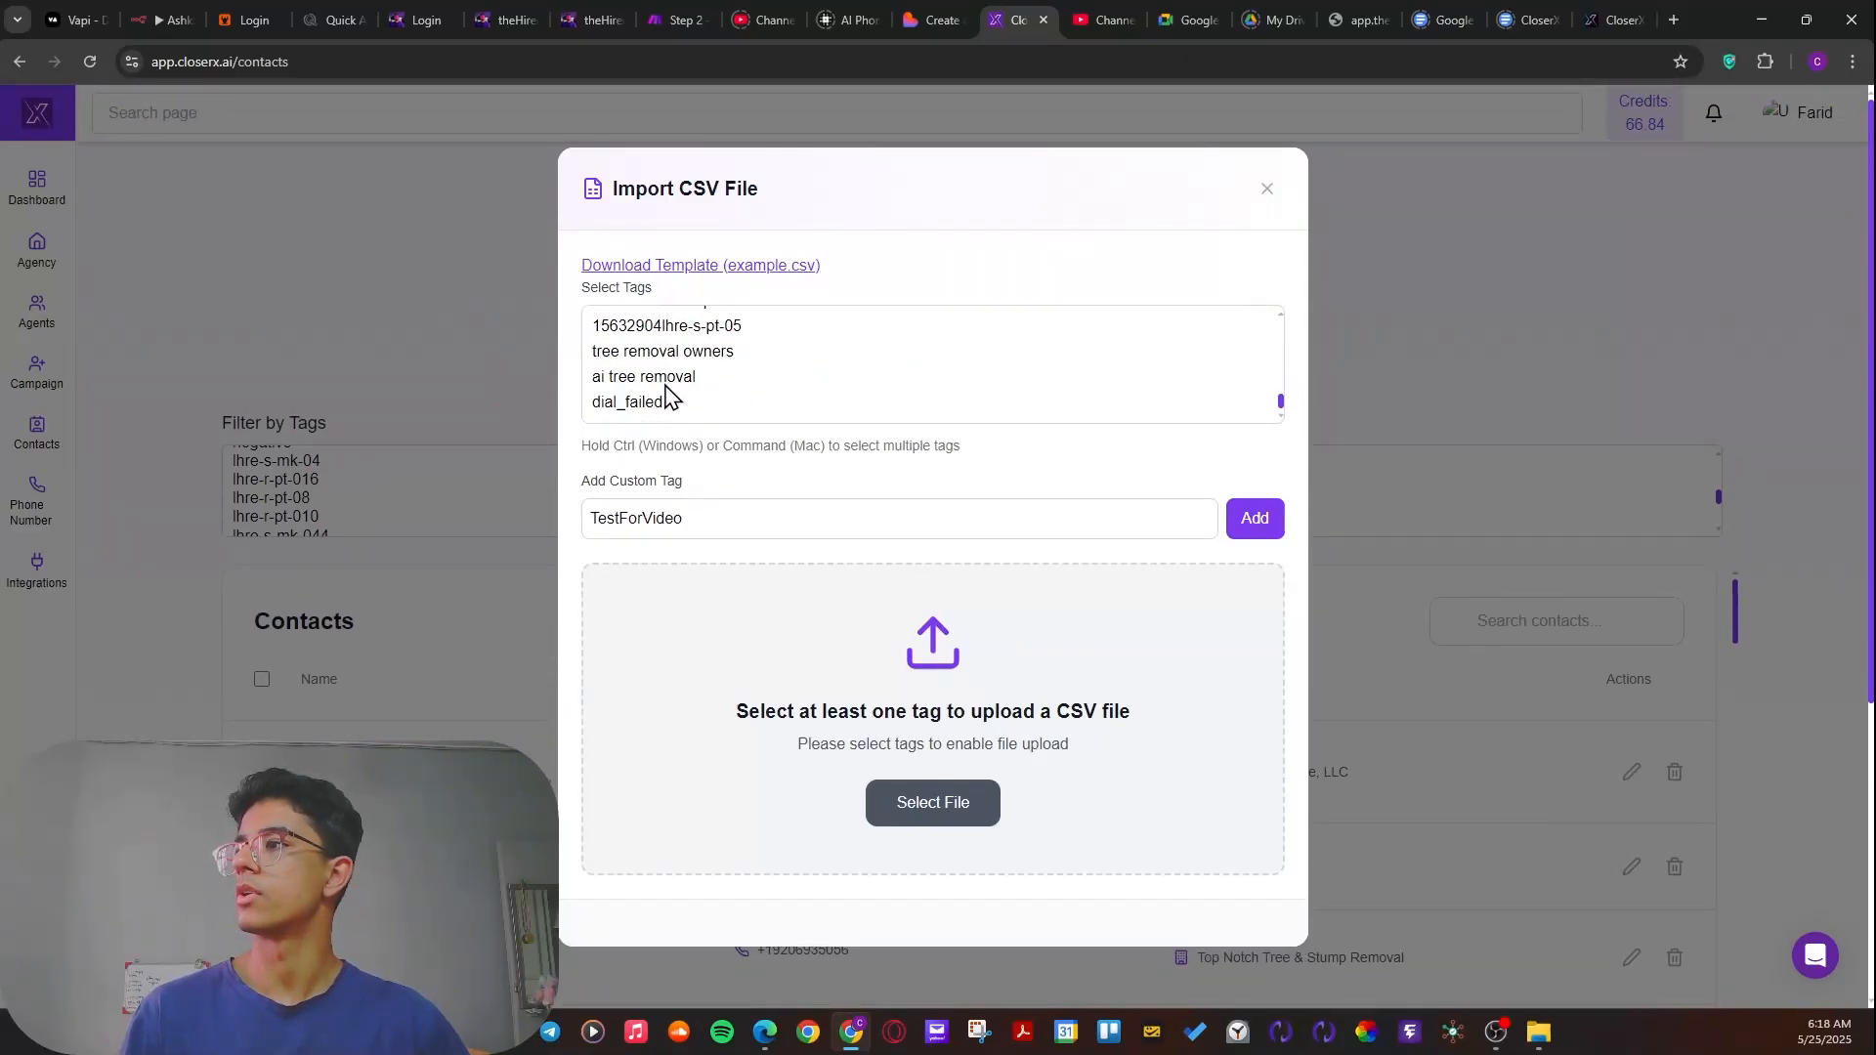
scroll(667, 396, up, 2)
scroll(669, 408, down, 2)
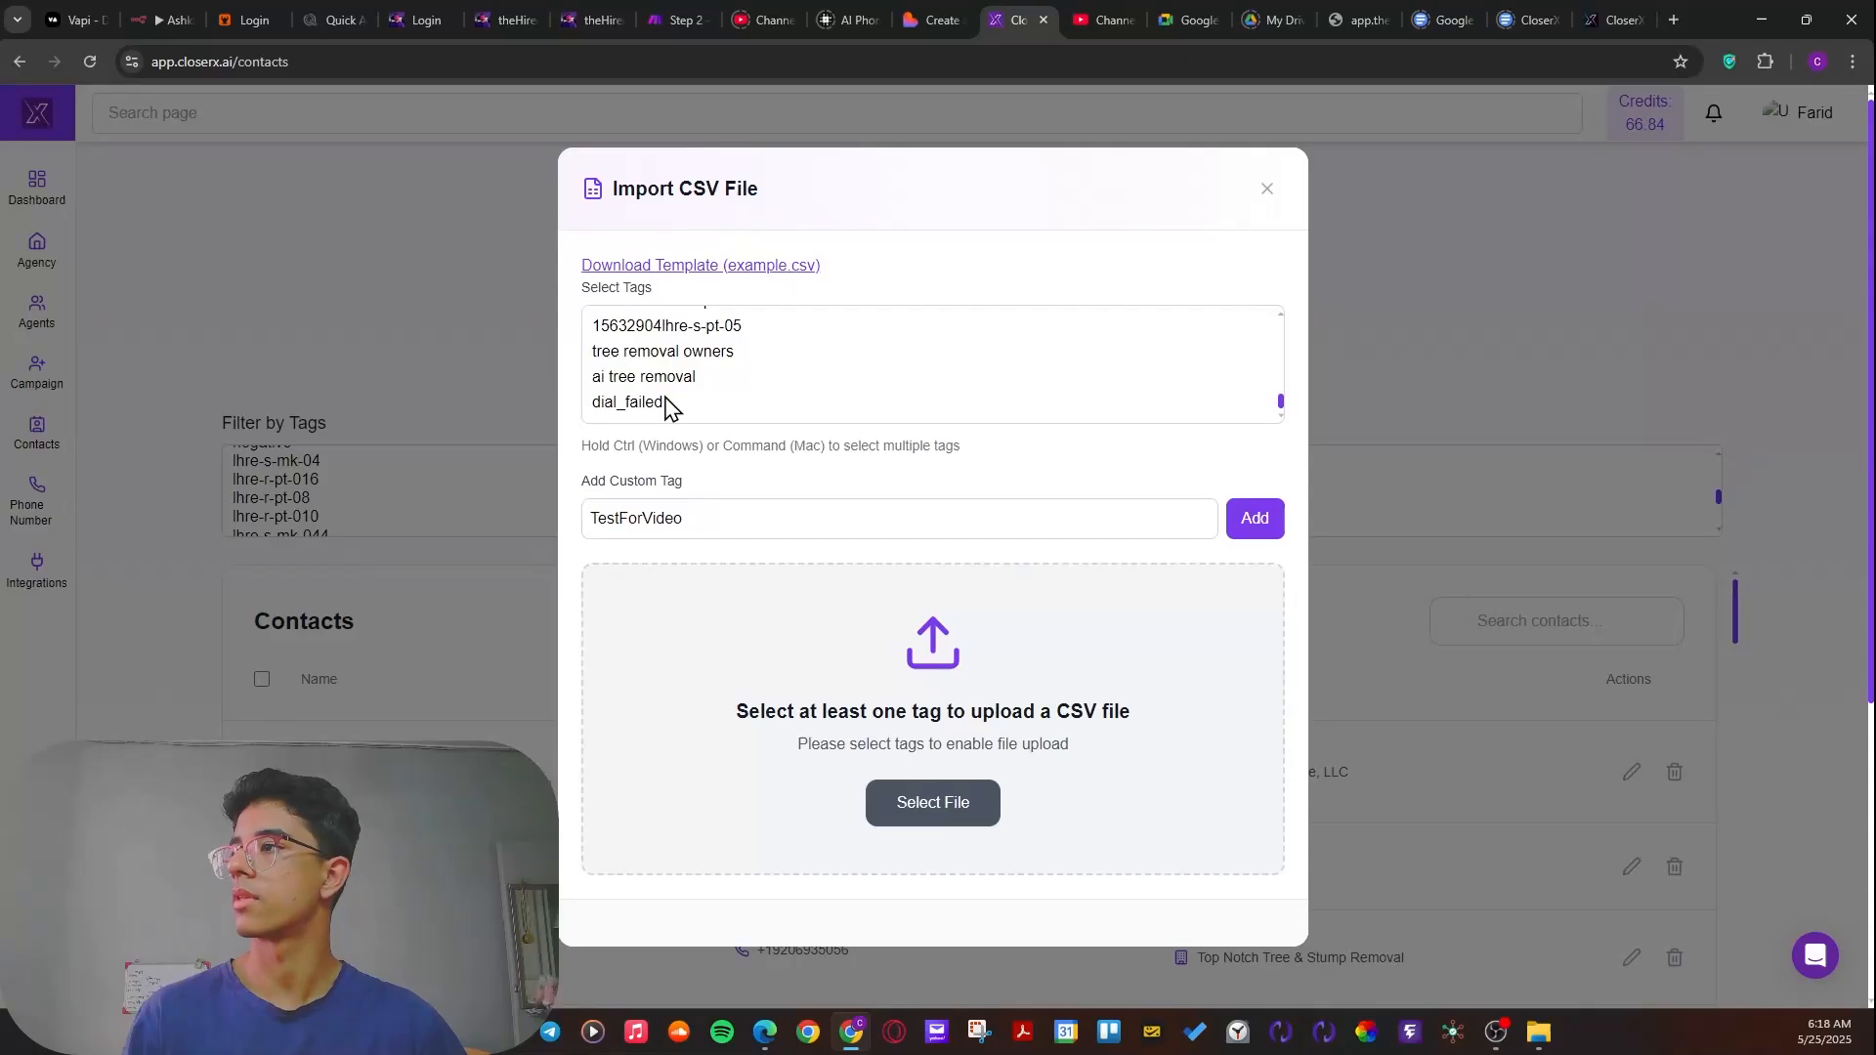
scroll(669, 399, up, 5)
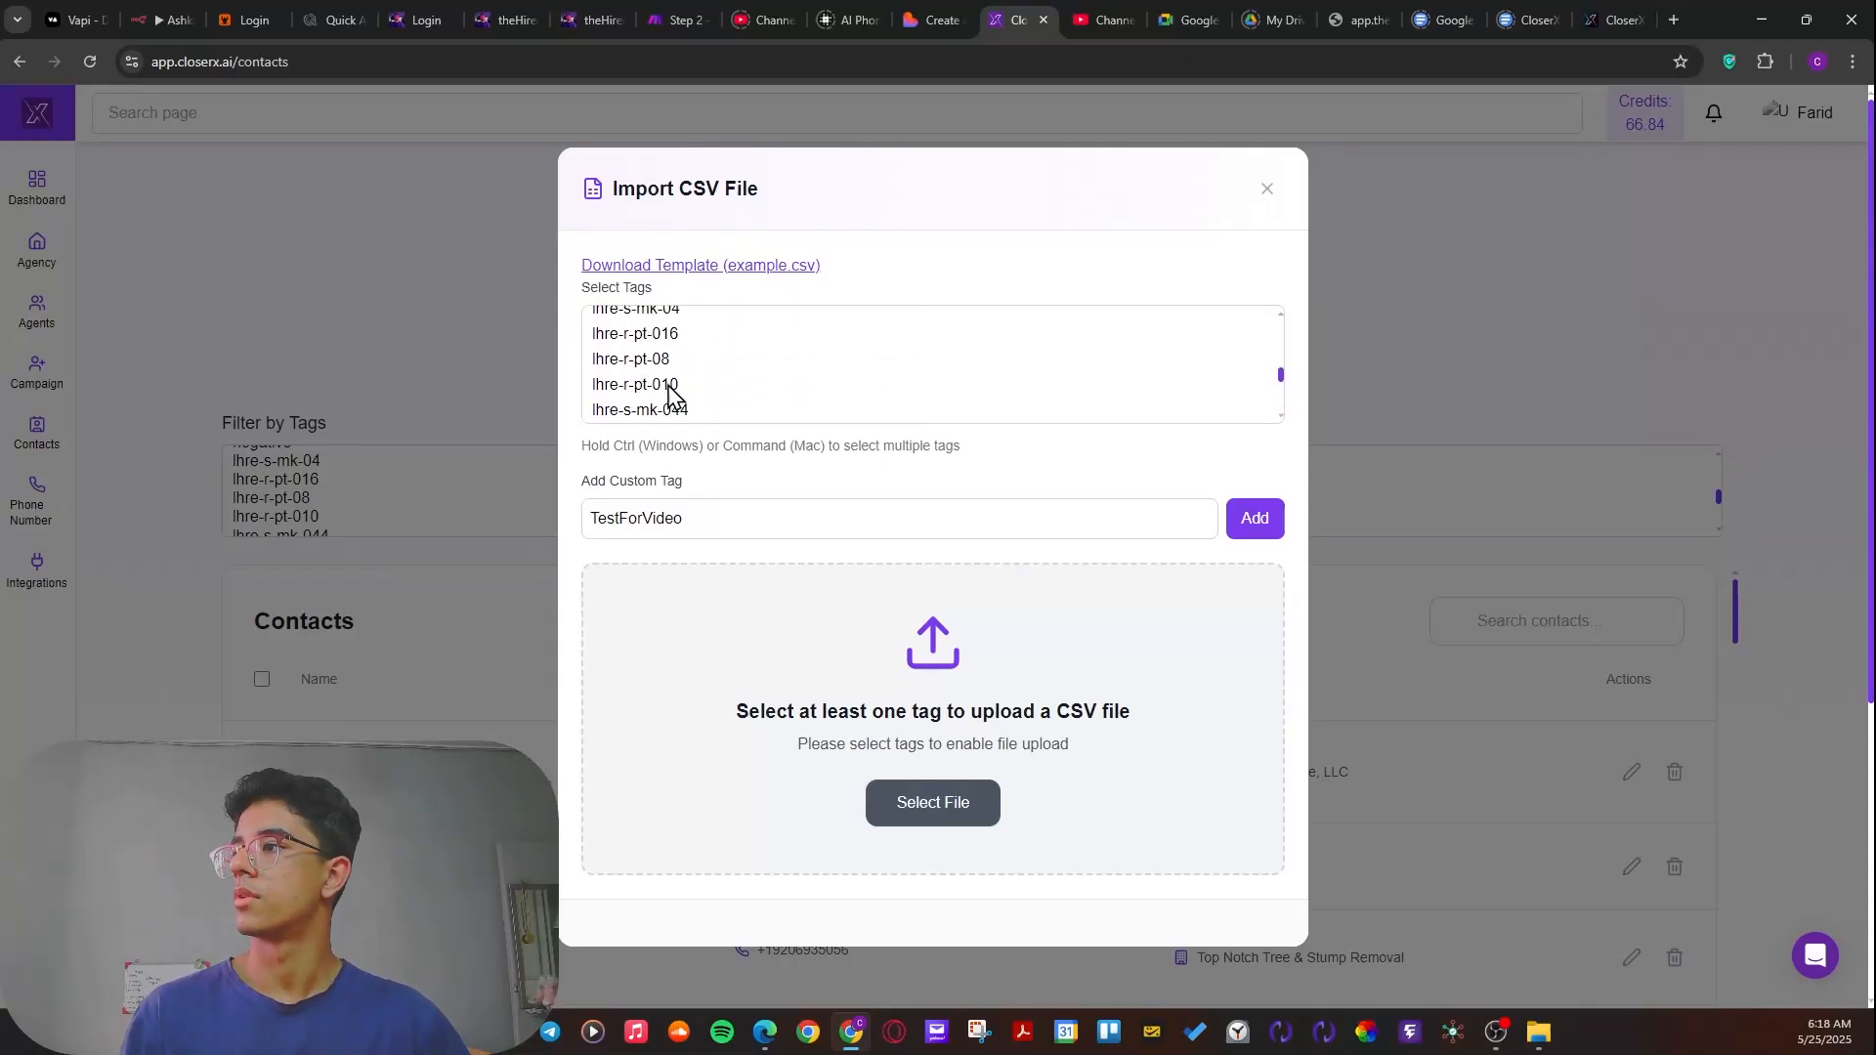
scroll(670, 396, up, 4)
scroll(636, 347, up, 5)
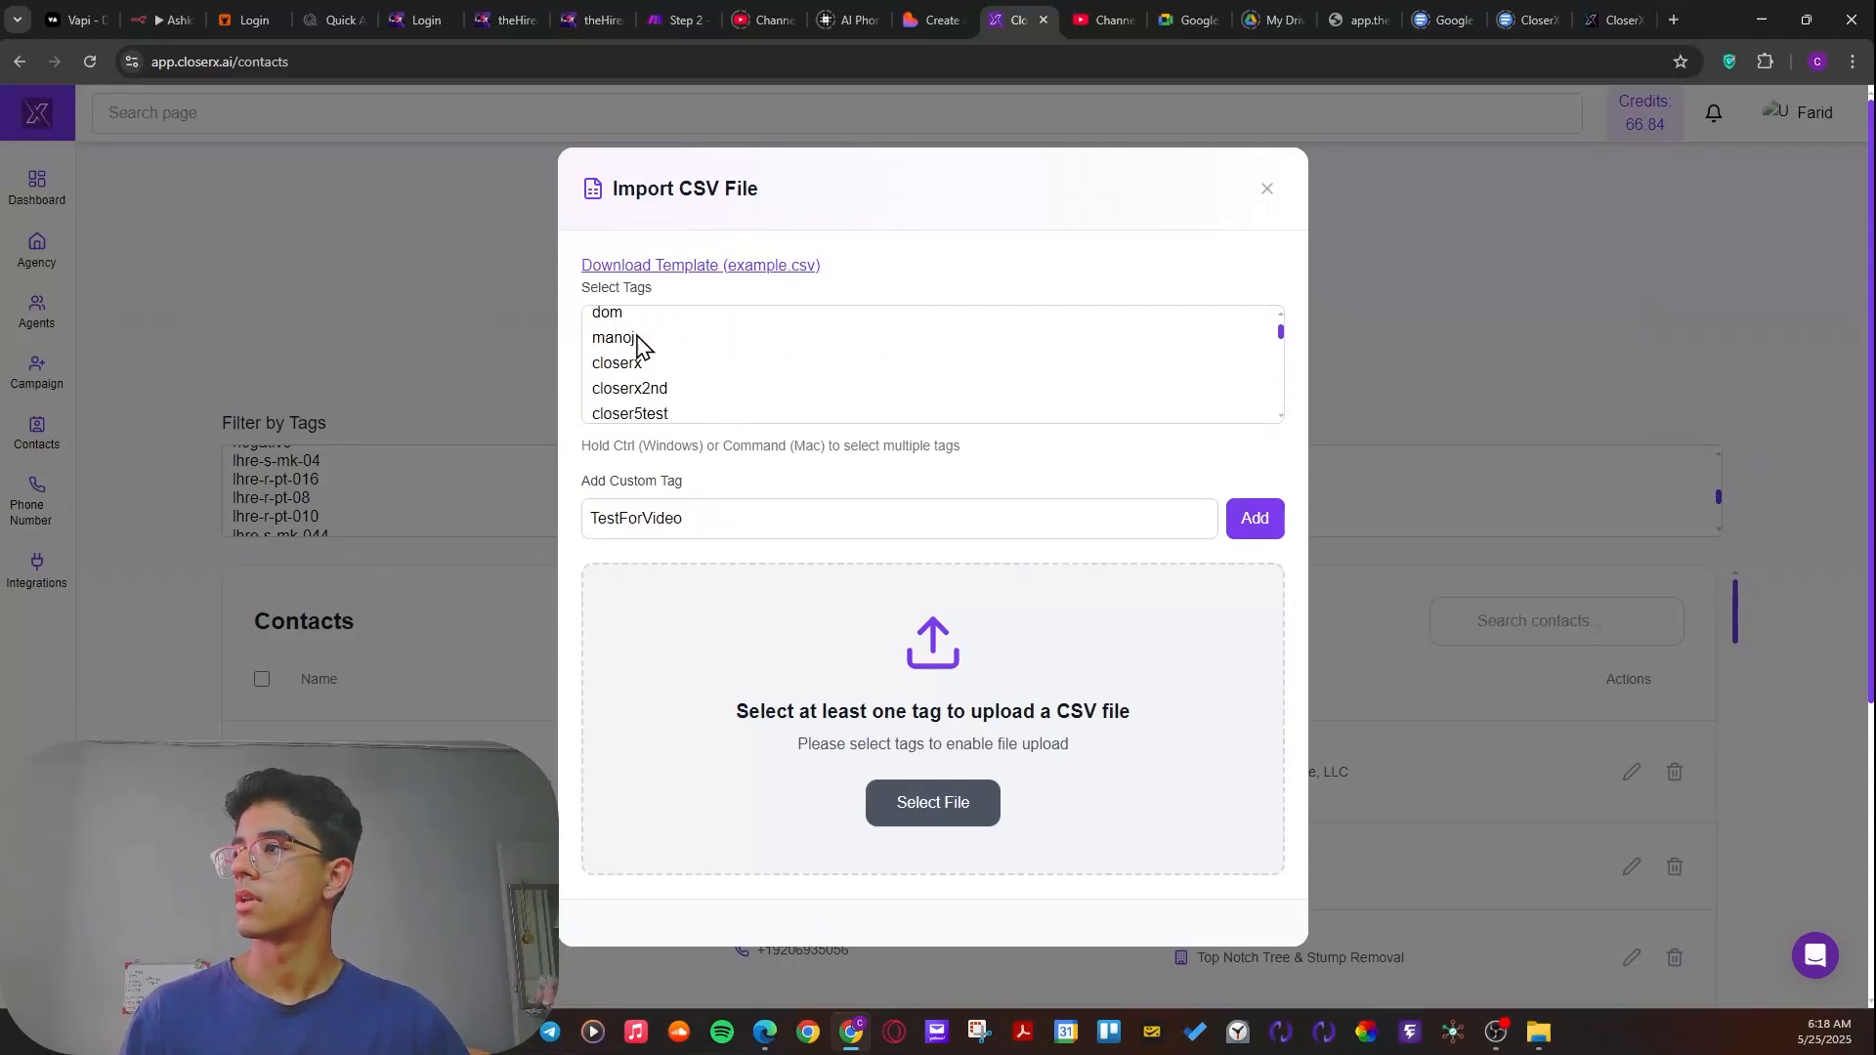
click(631, 324)
scroll(640, 323, up, 2)
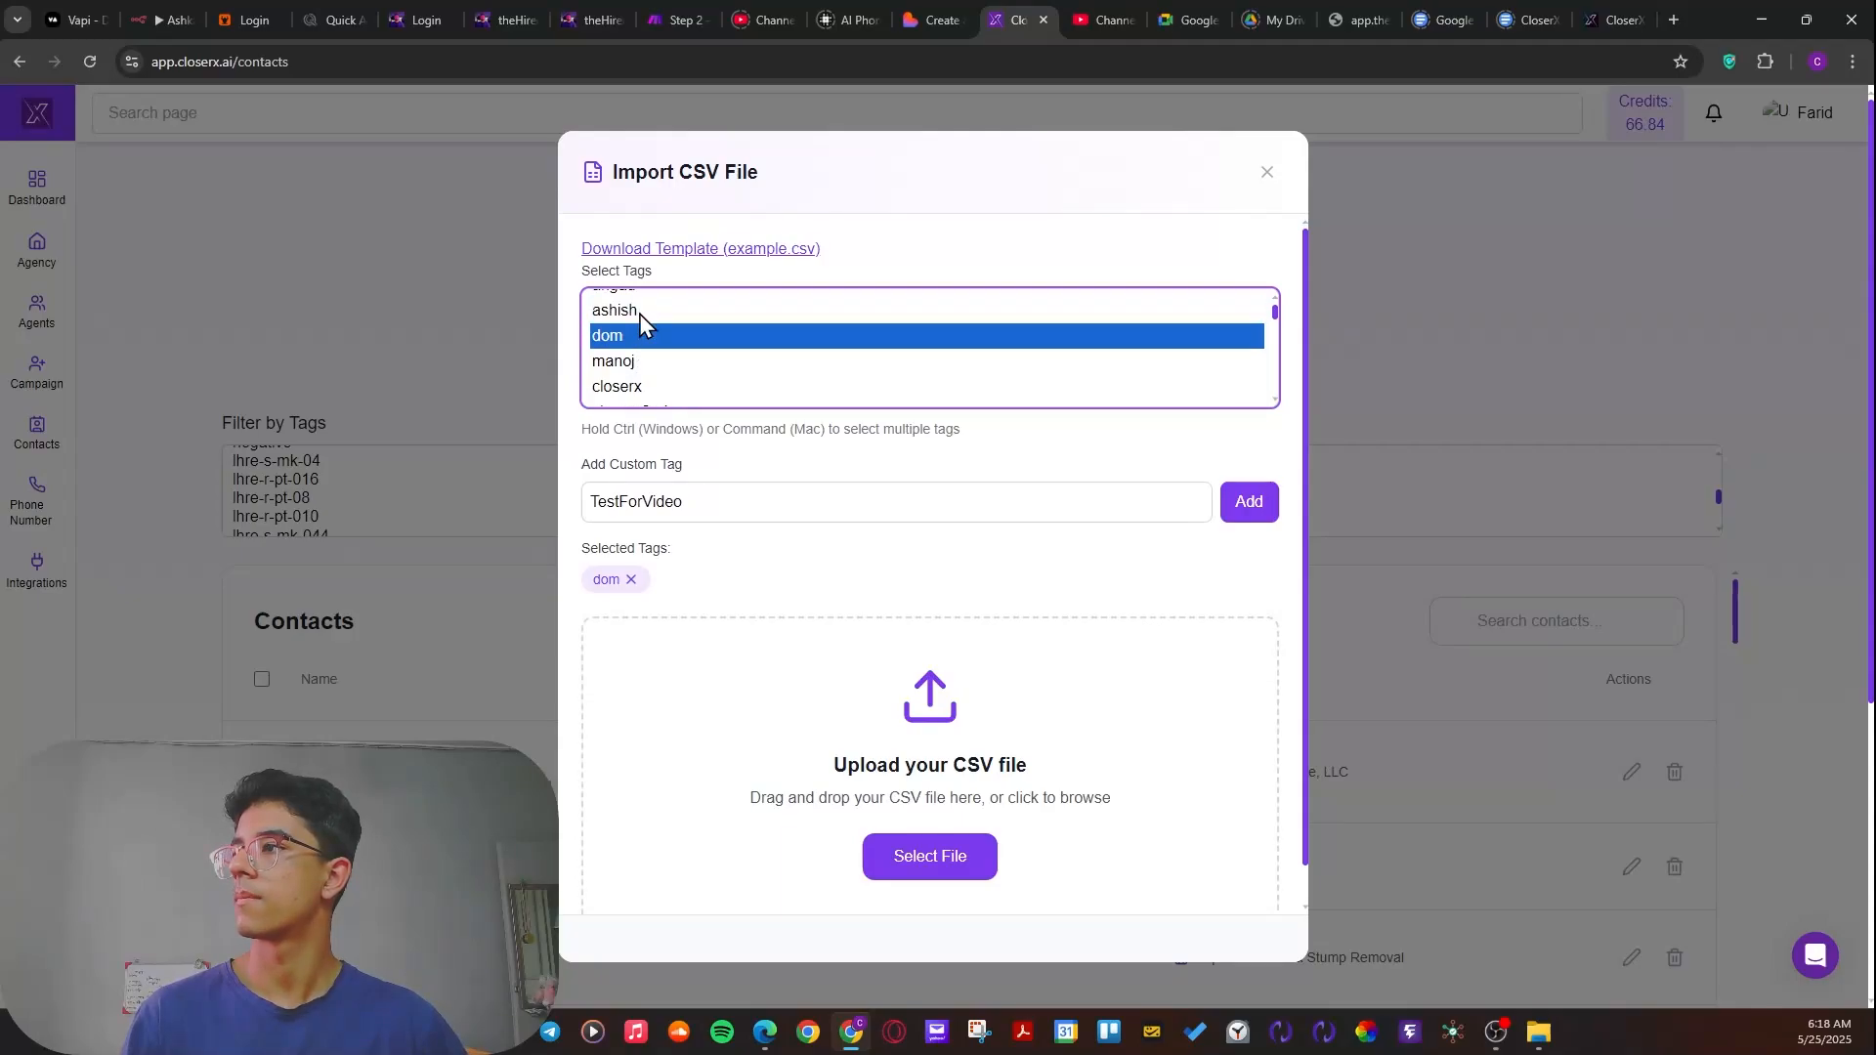
click(631, 579)
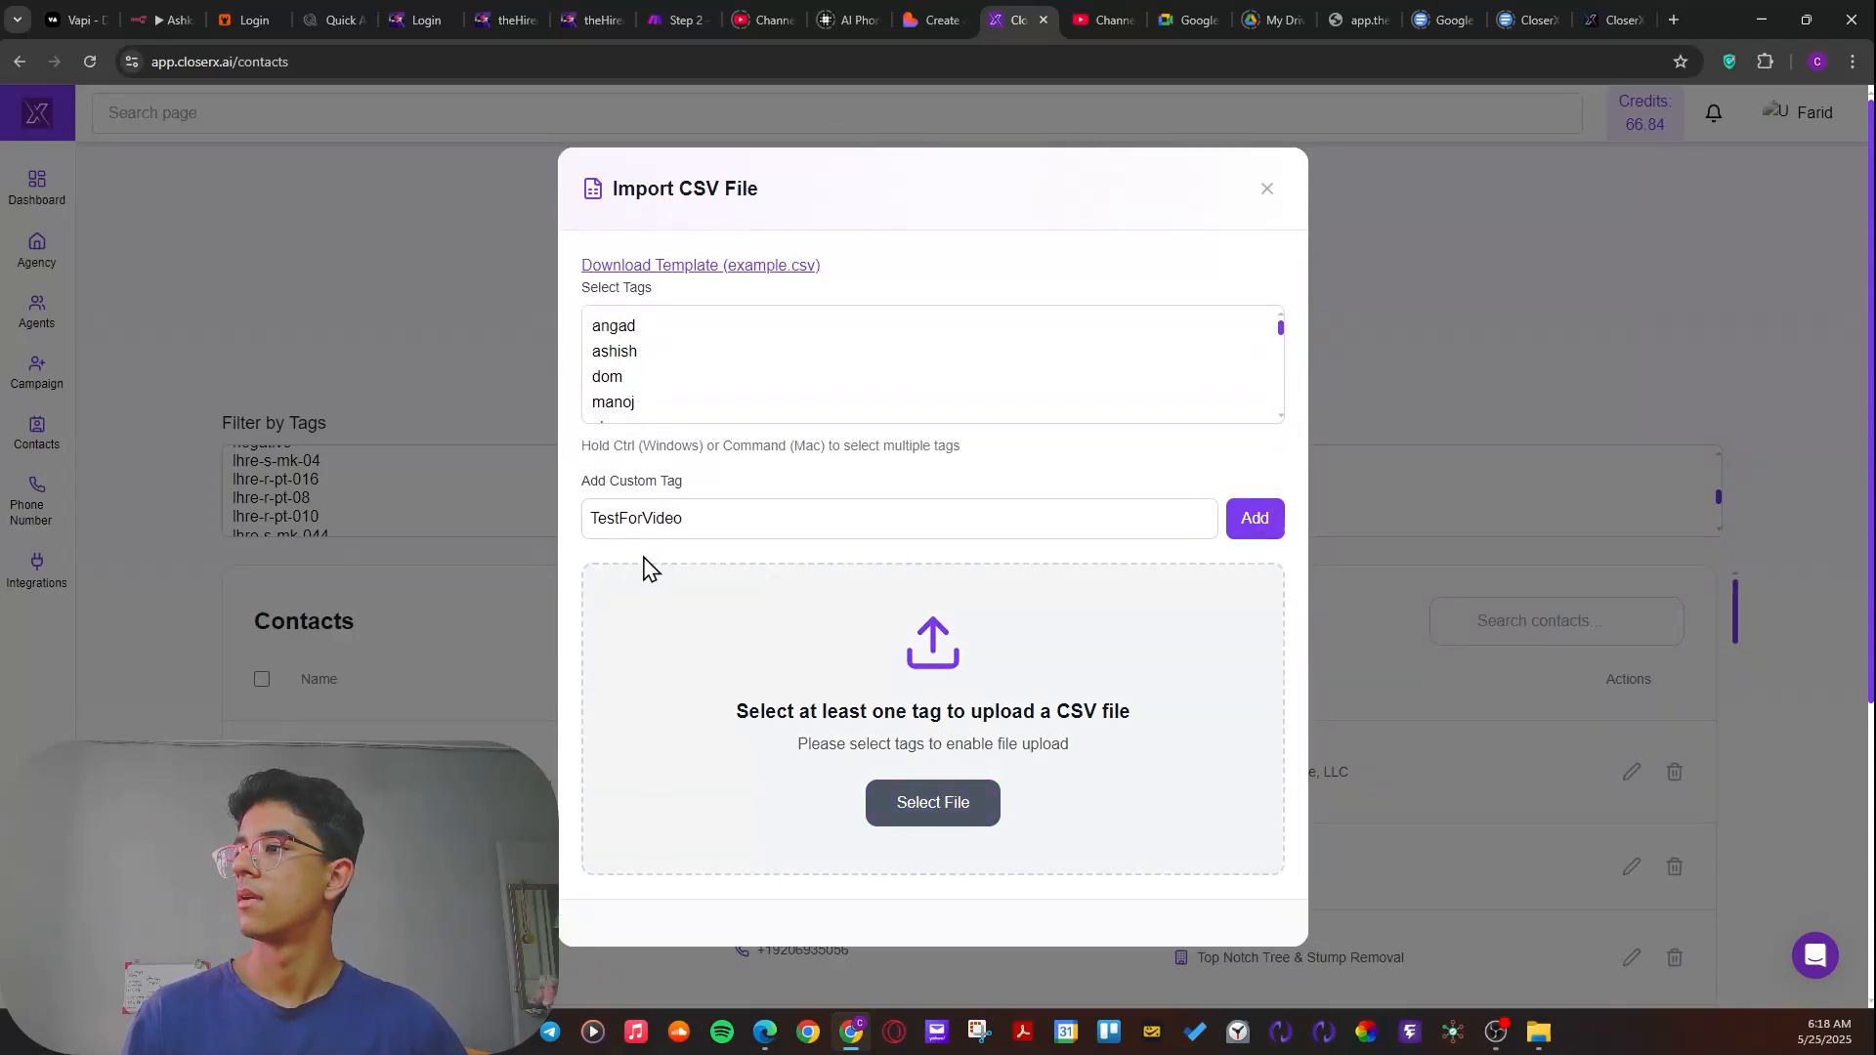
- Add the custom tag TestForVideo to the import's selected tags and look through the existing tag list
click(683, 515)
drag(683, 518, 591, 517)
click(1251, 528)
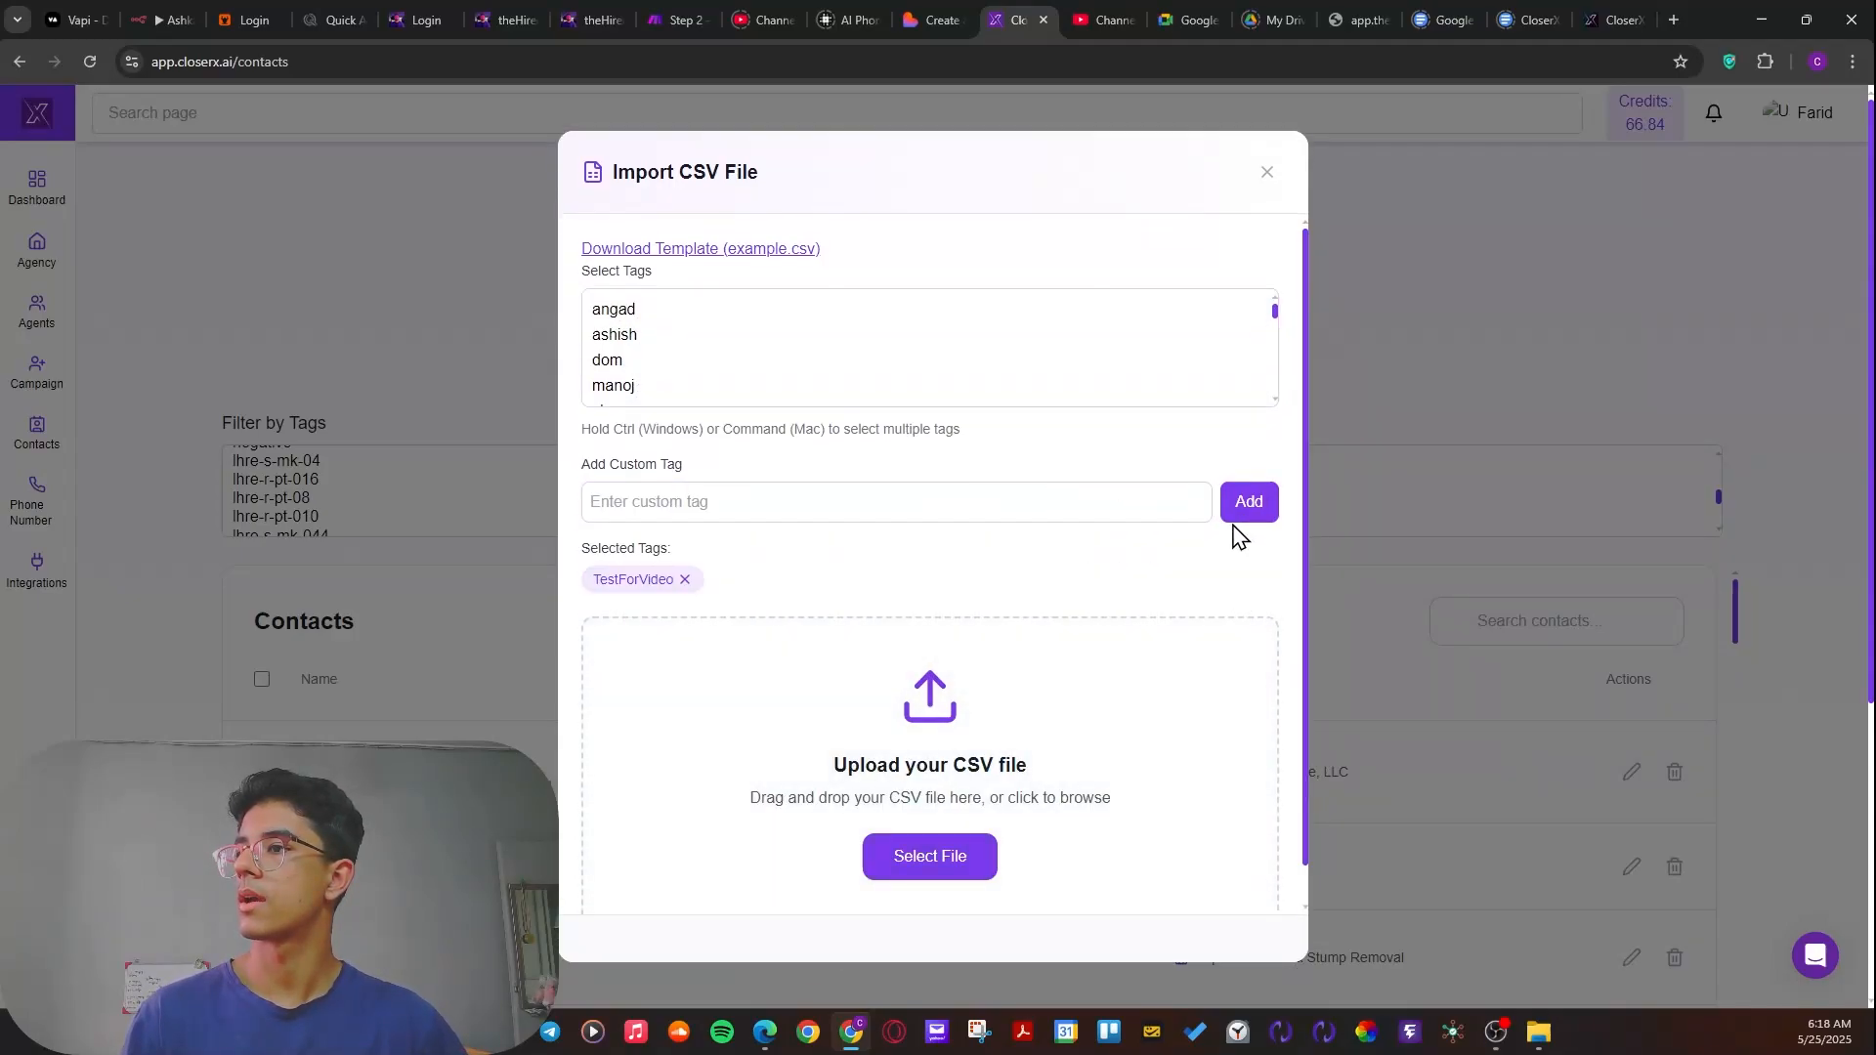
scroll(661, 337, down, 5)
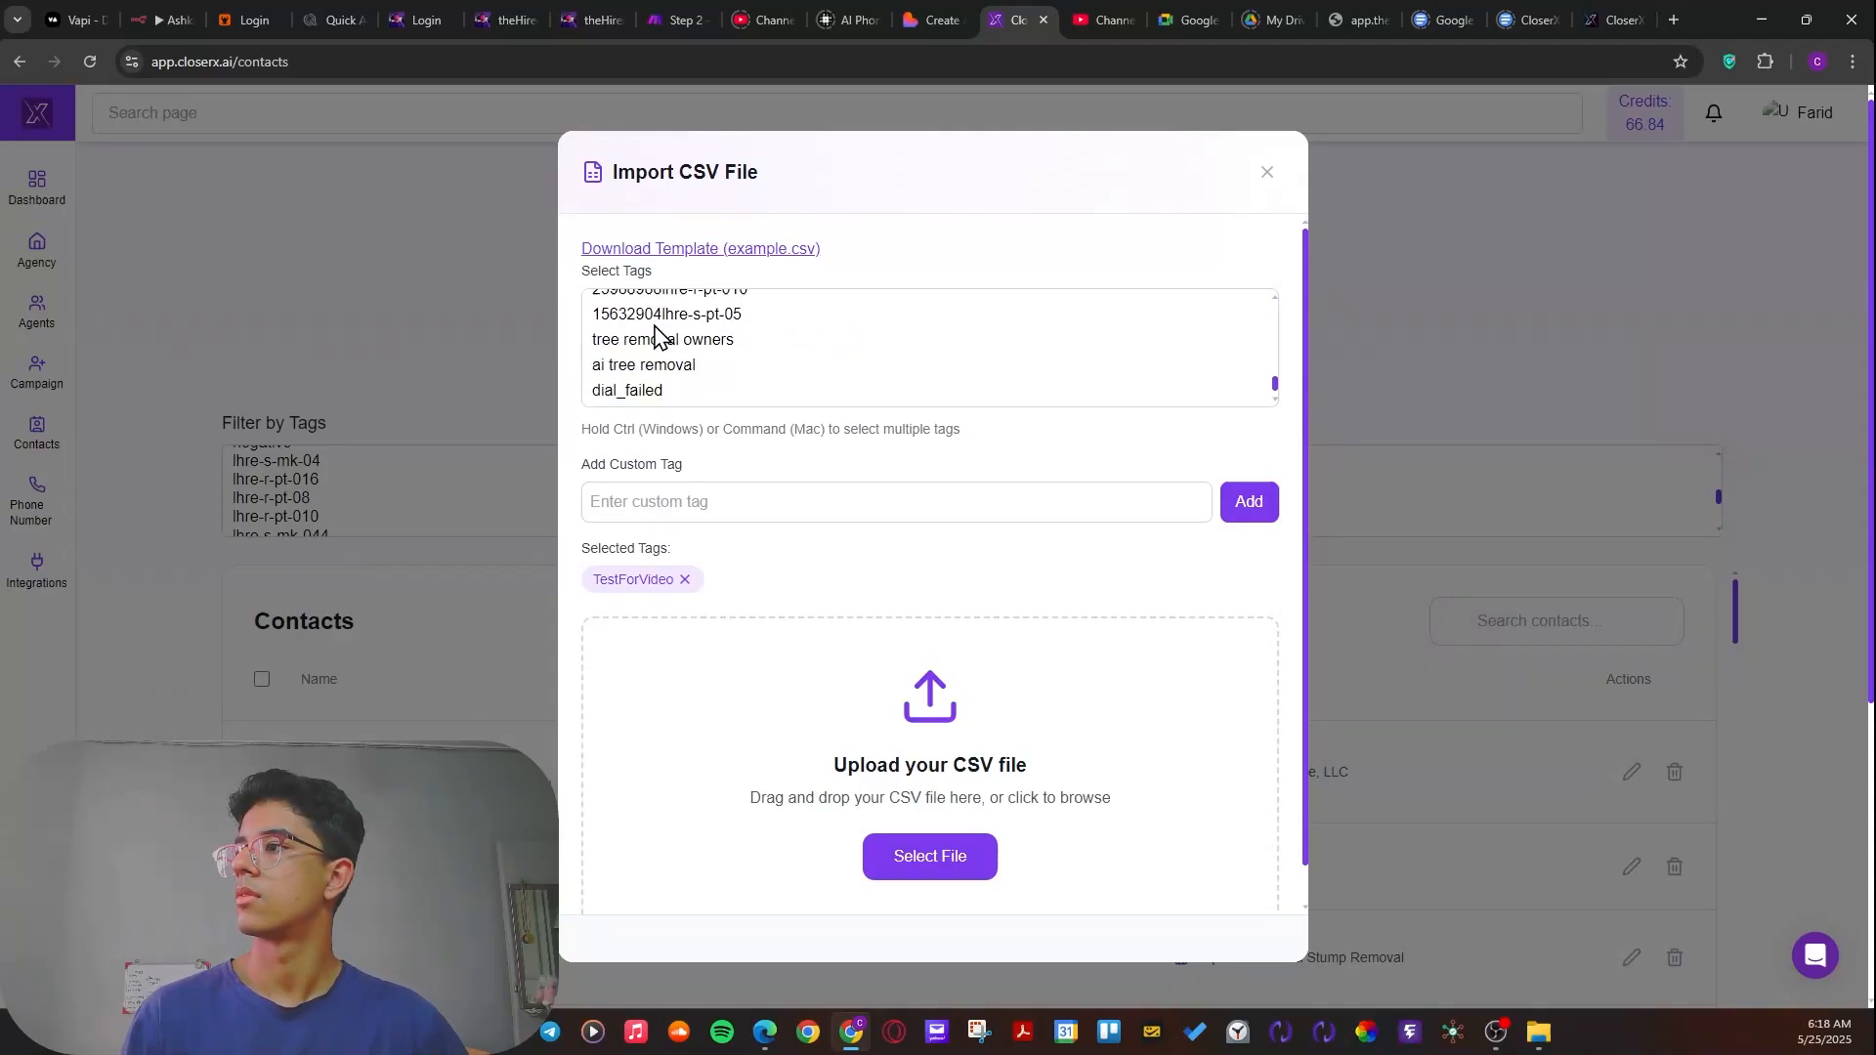
scroll(685, 371, up, 3)
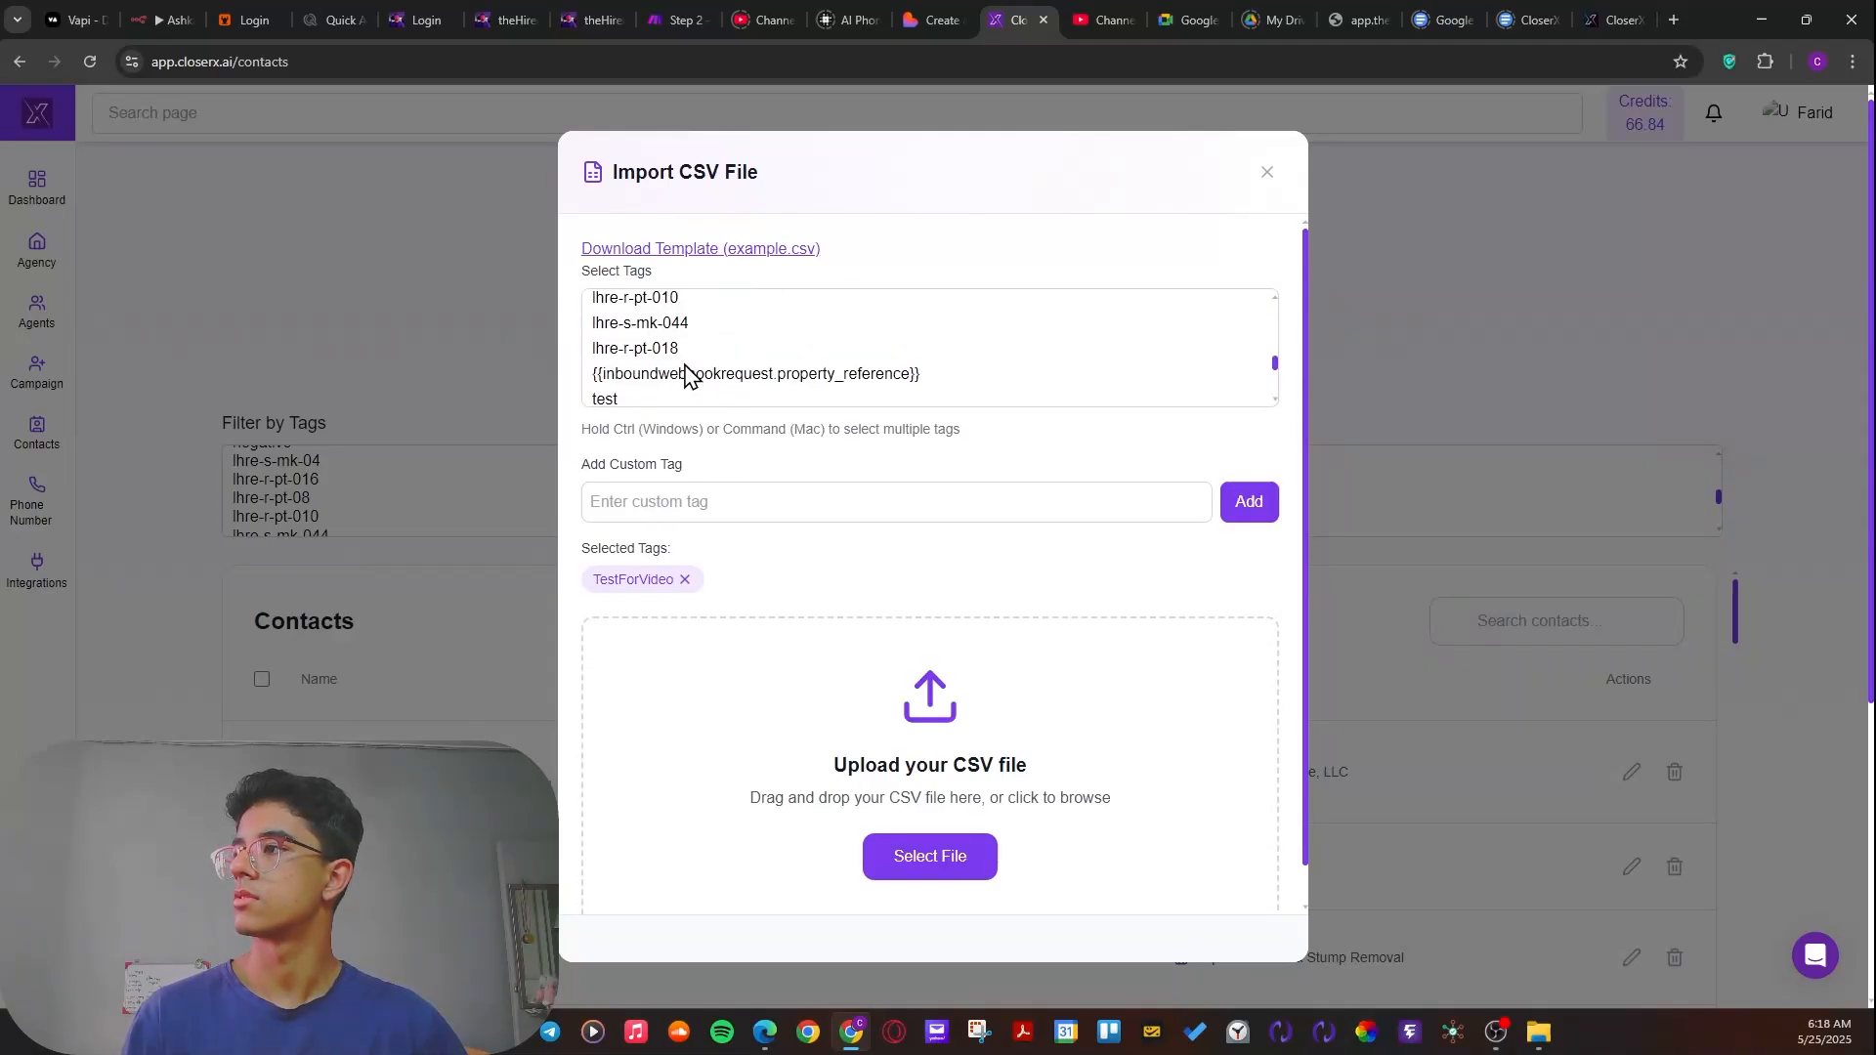
scroll(690, 388, up, 2)
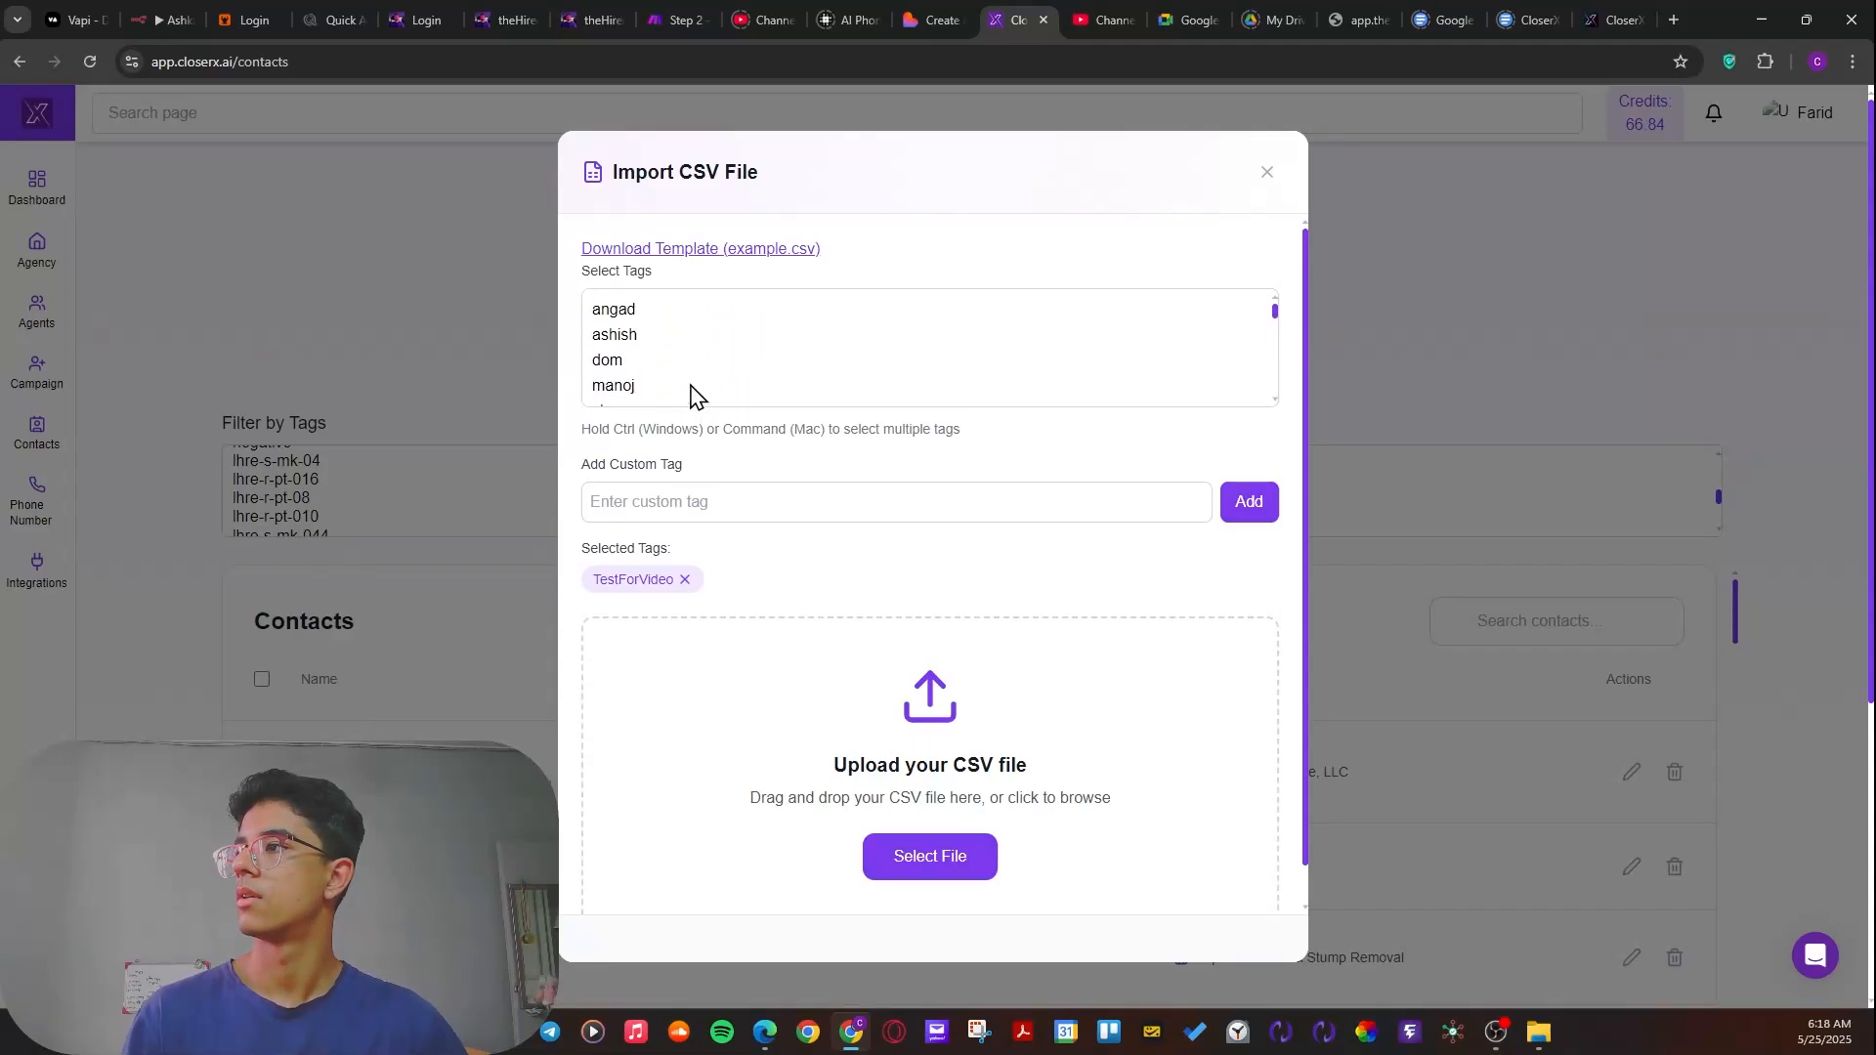
- Examine the full list of existing tags in the CSV import dialog
scroll(697, 394, down, 2)
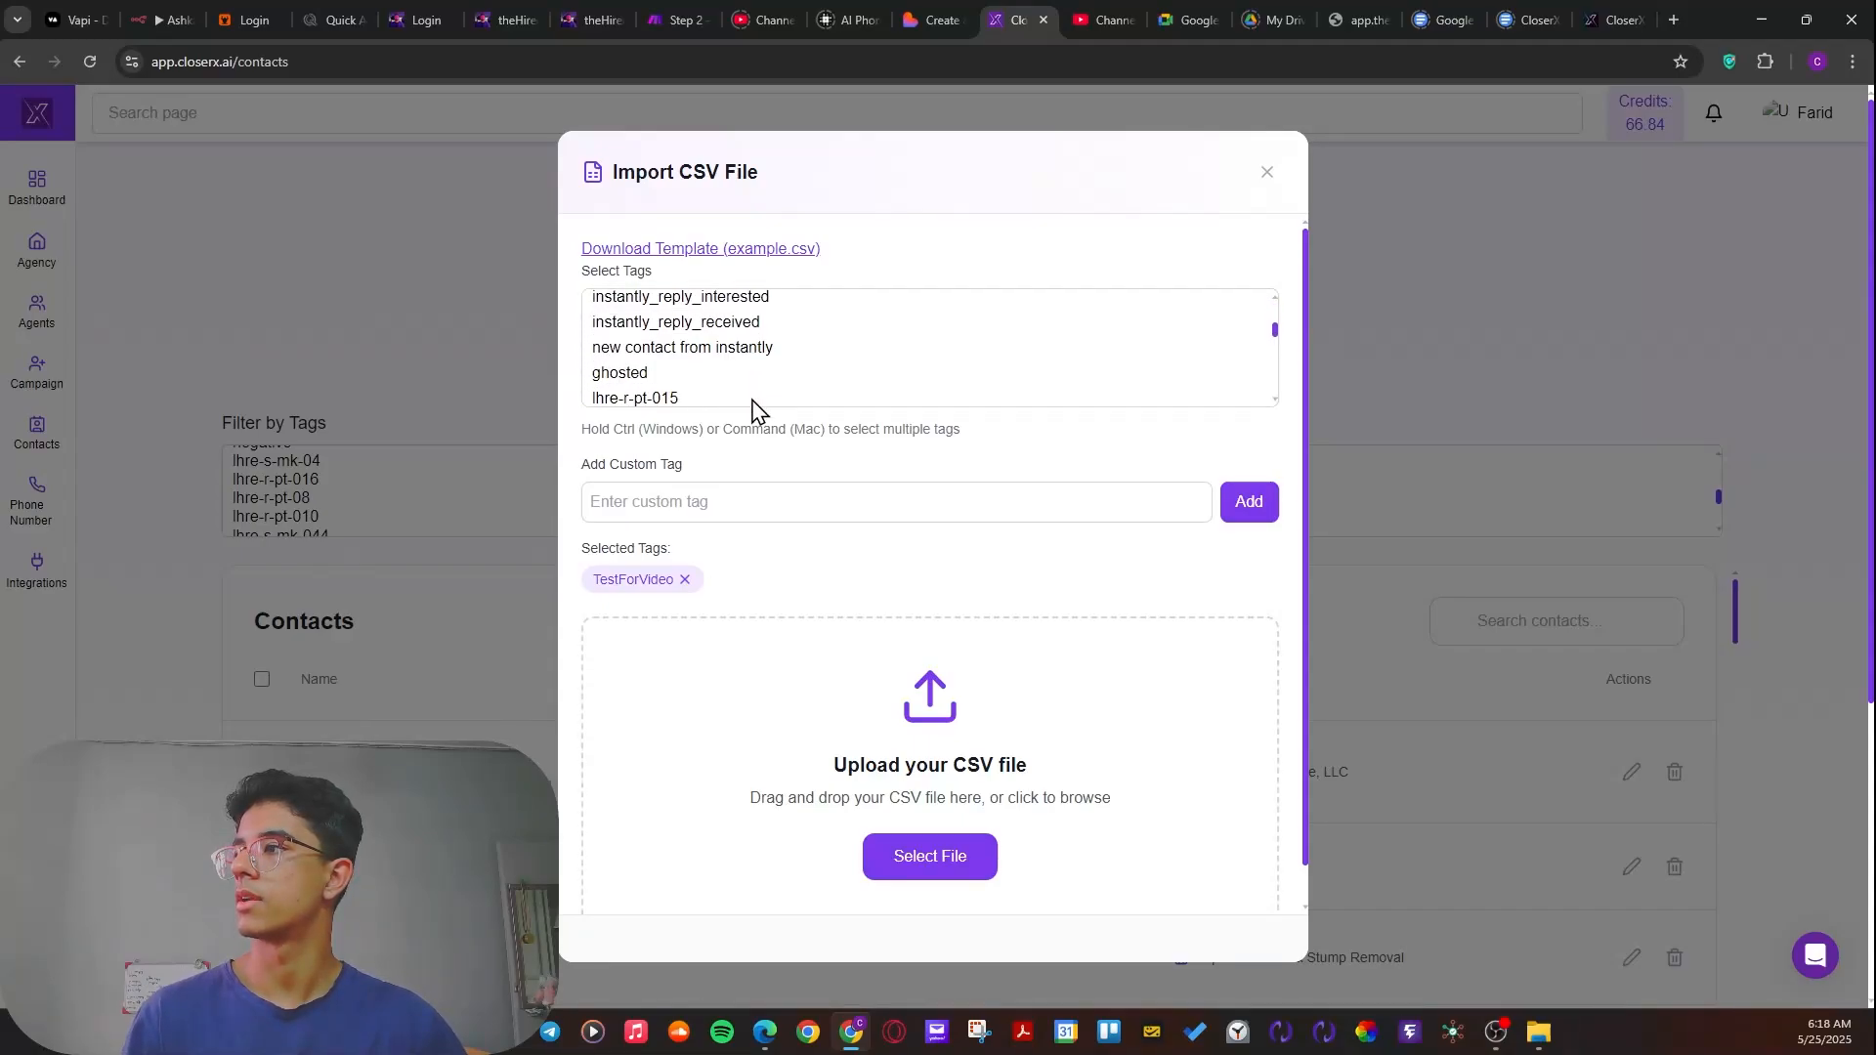
scroll(761, 379, down, 5)
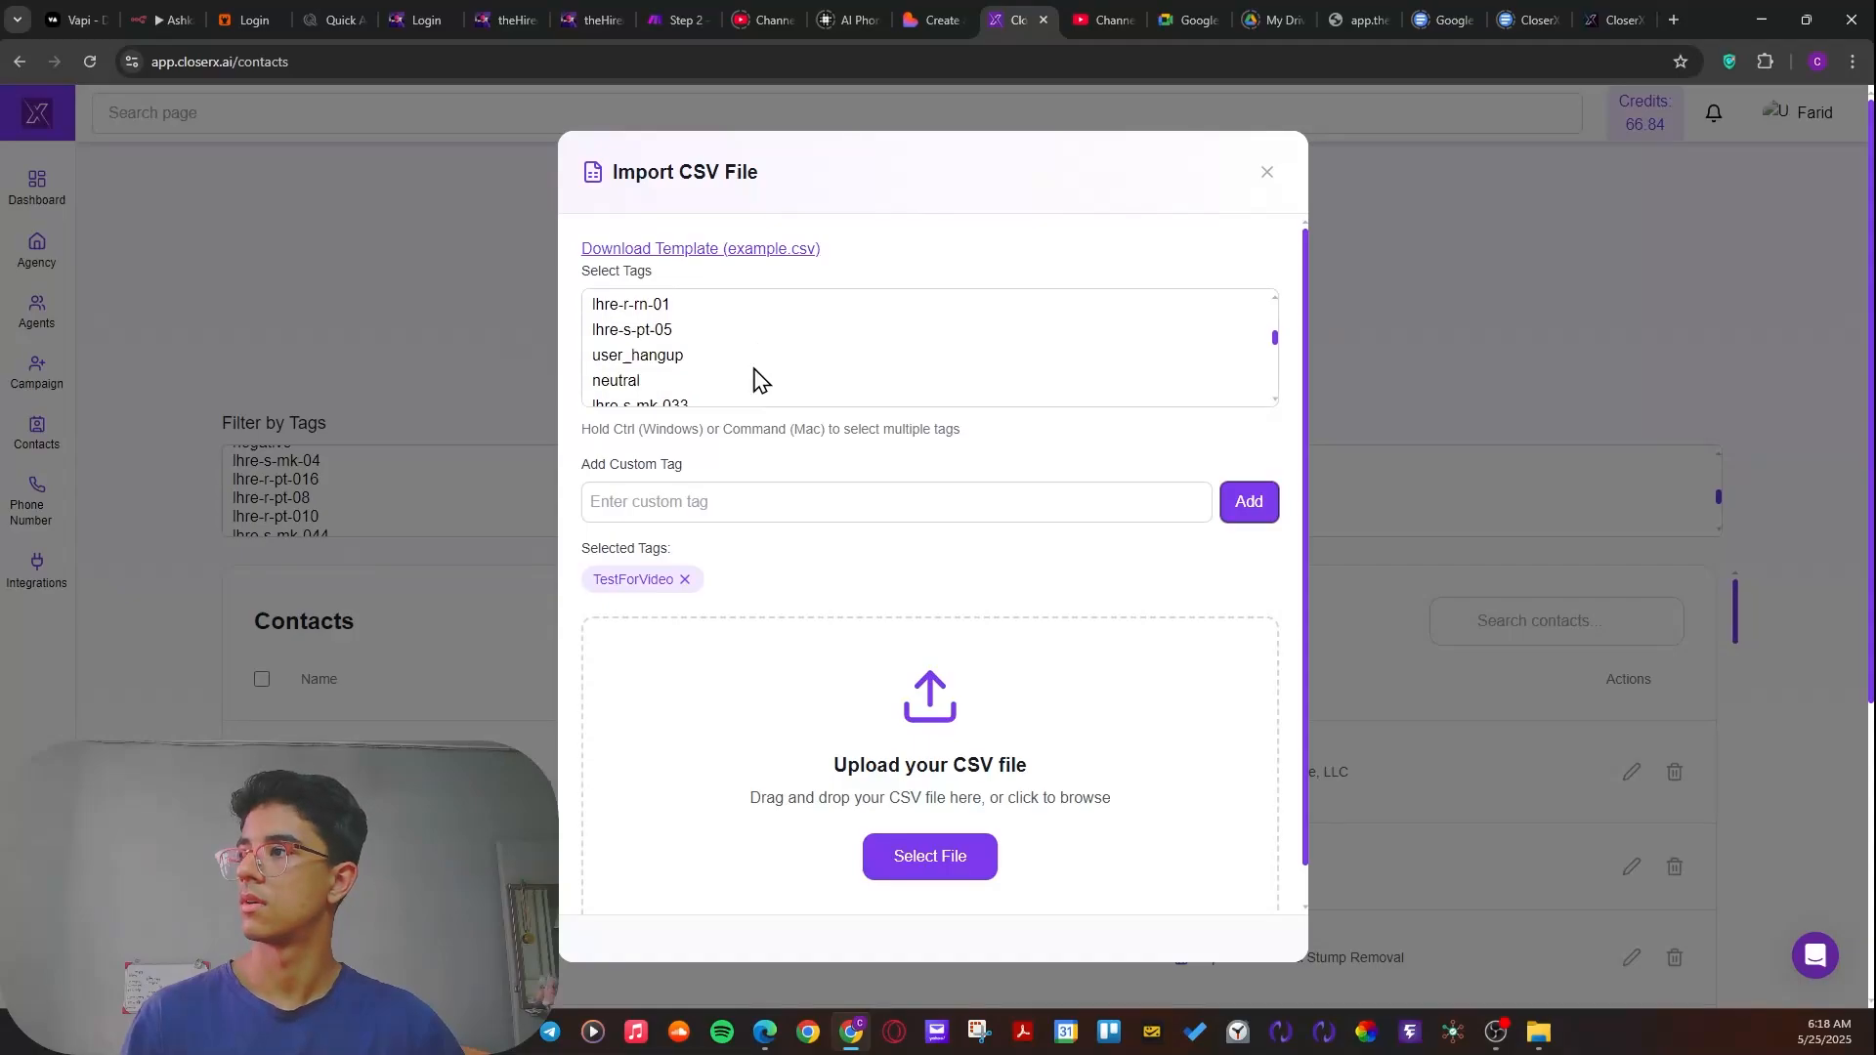
scroll(752, 370, down, 8)
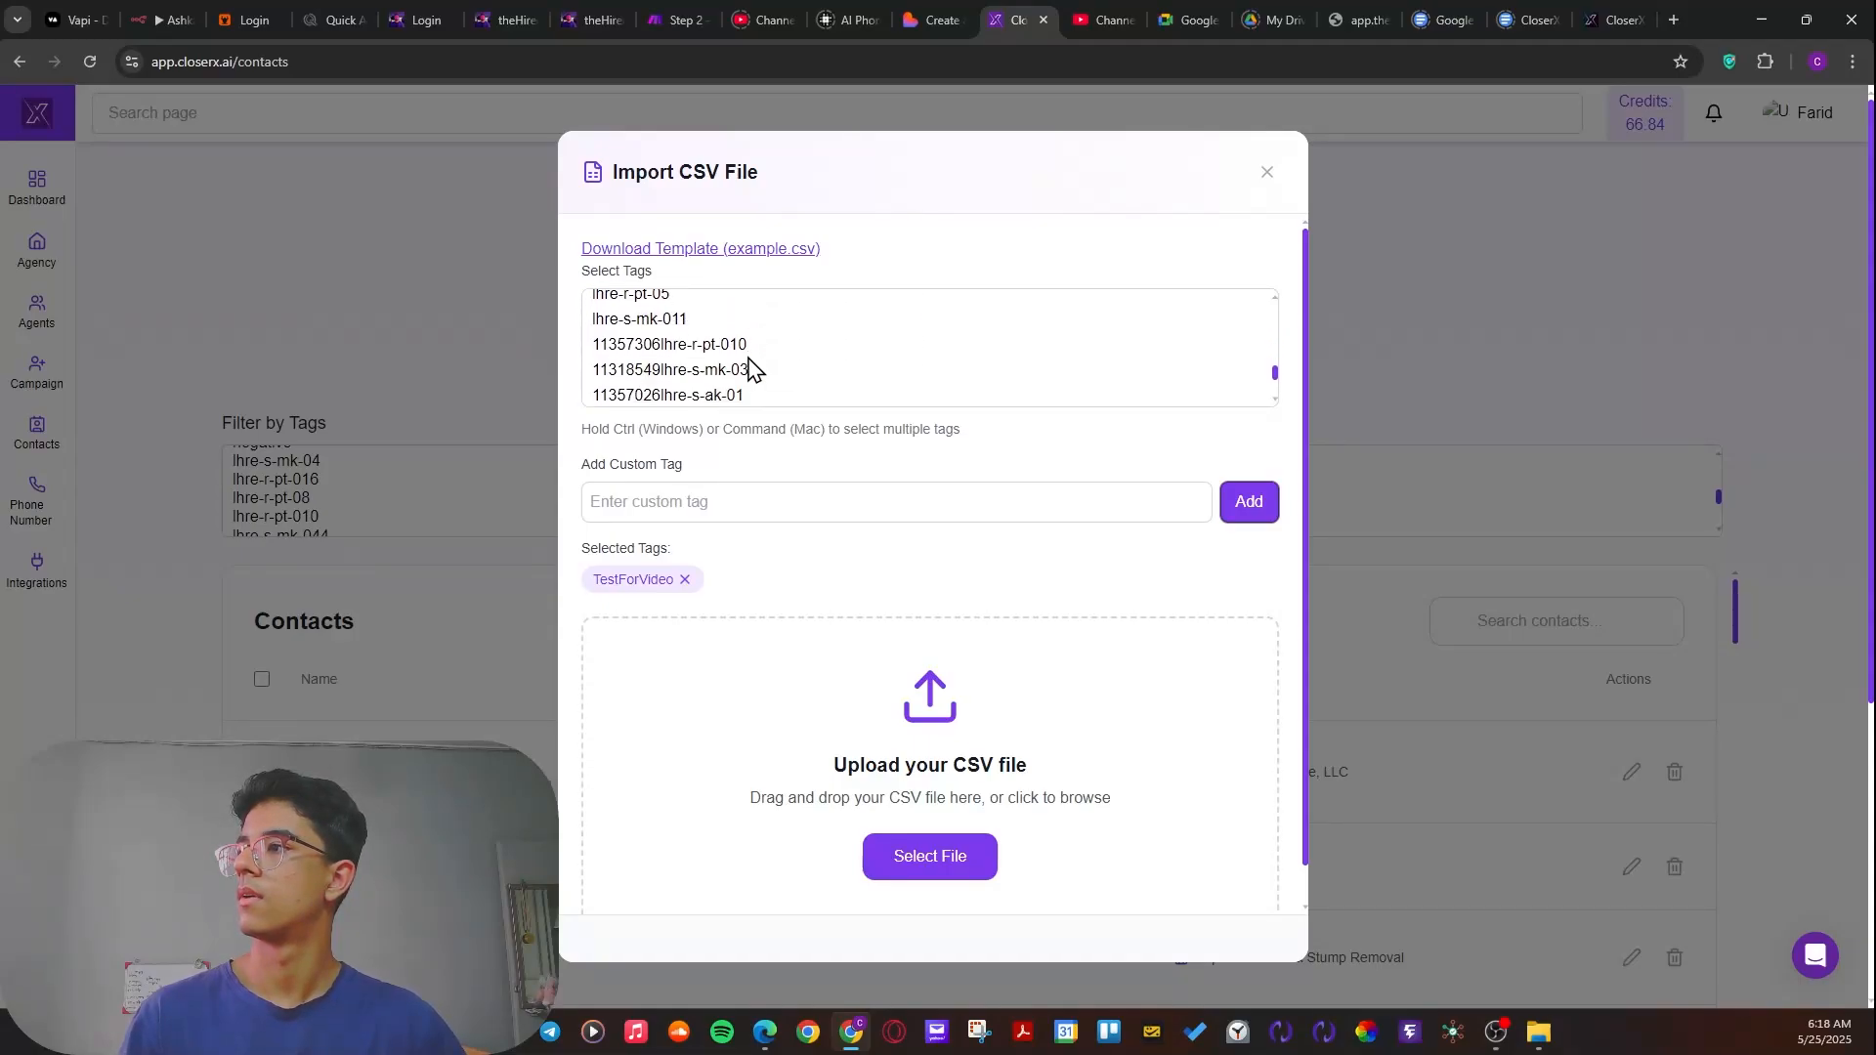
scroll(745, 372, up, 1)
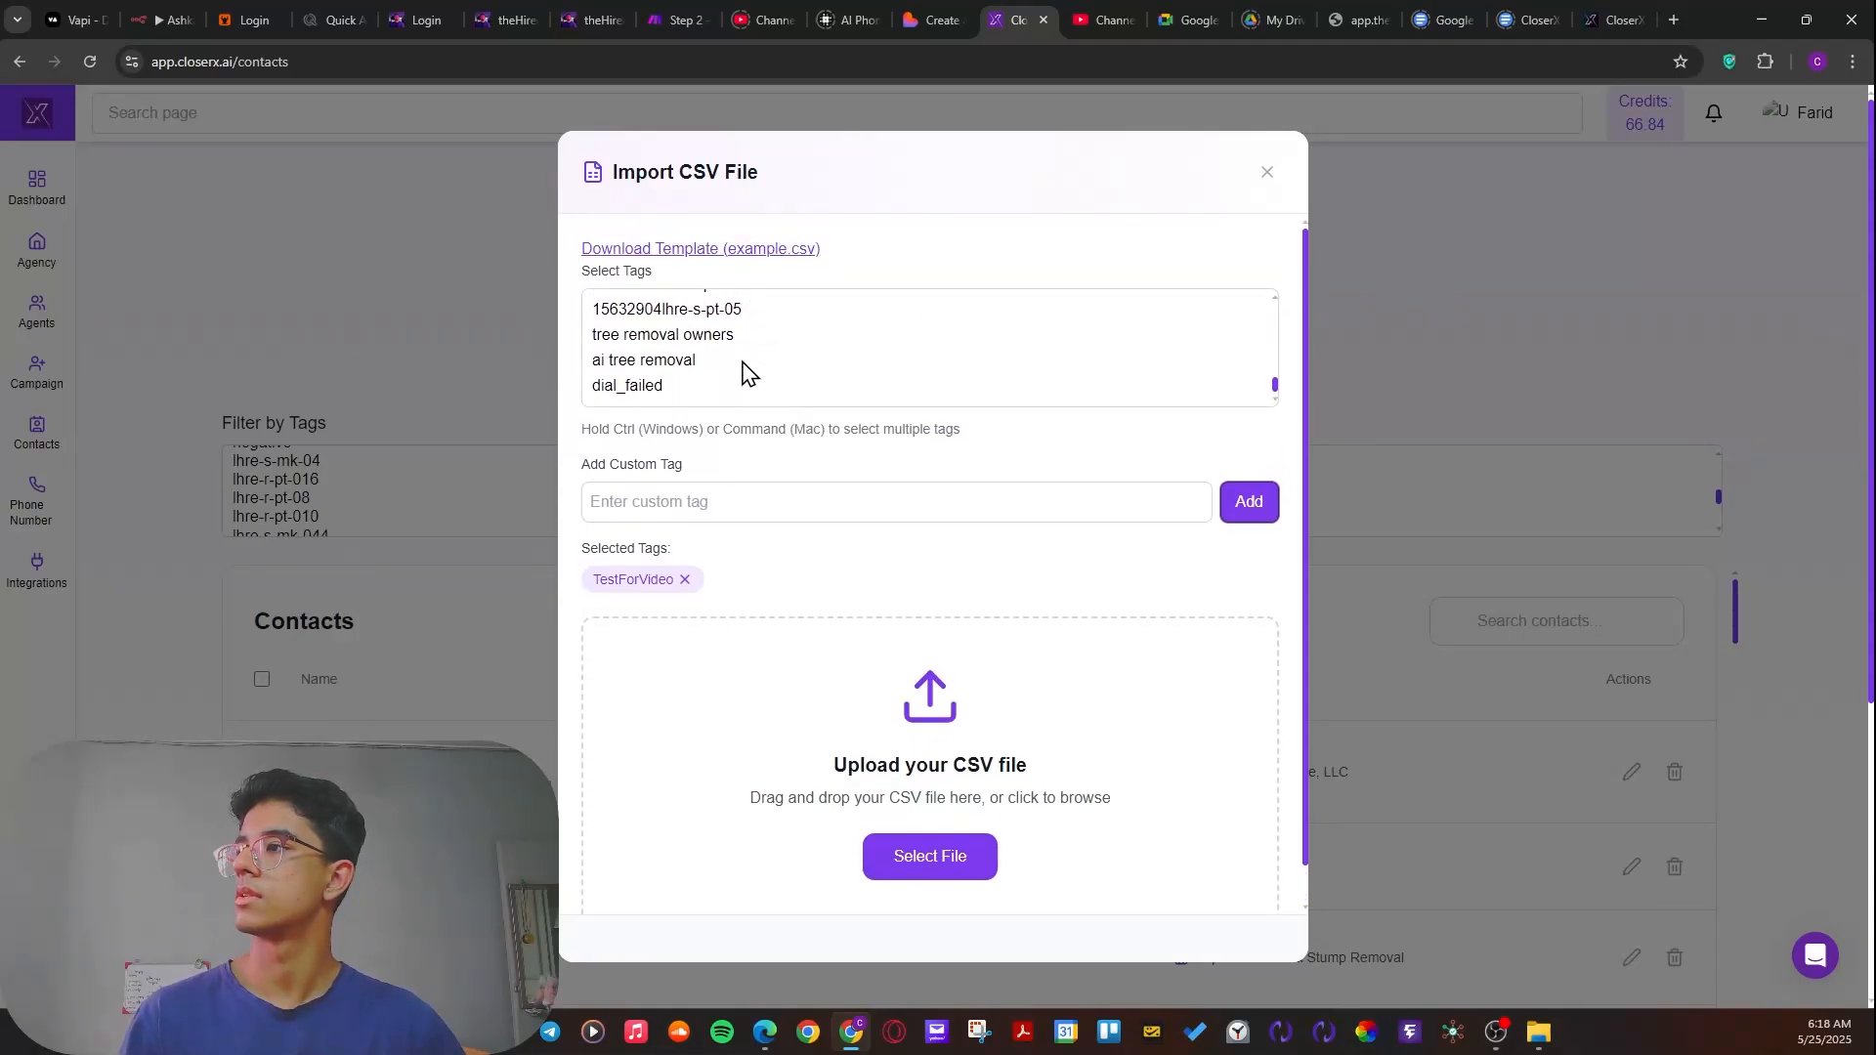
scroll(695, 367, up, 6)
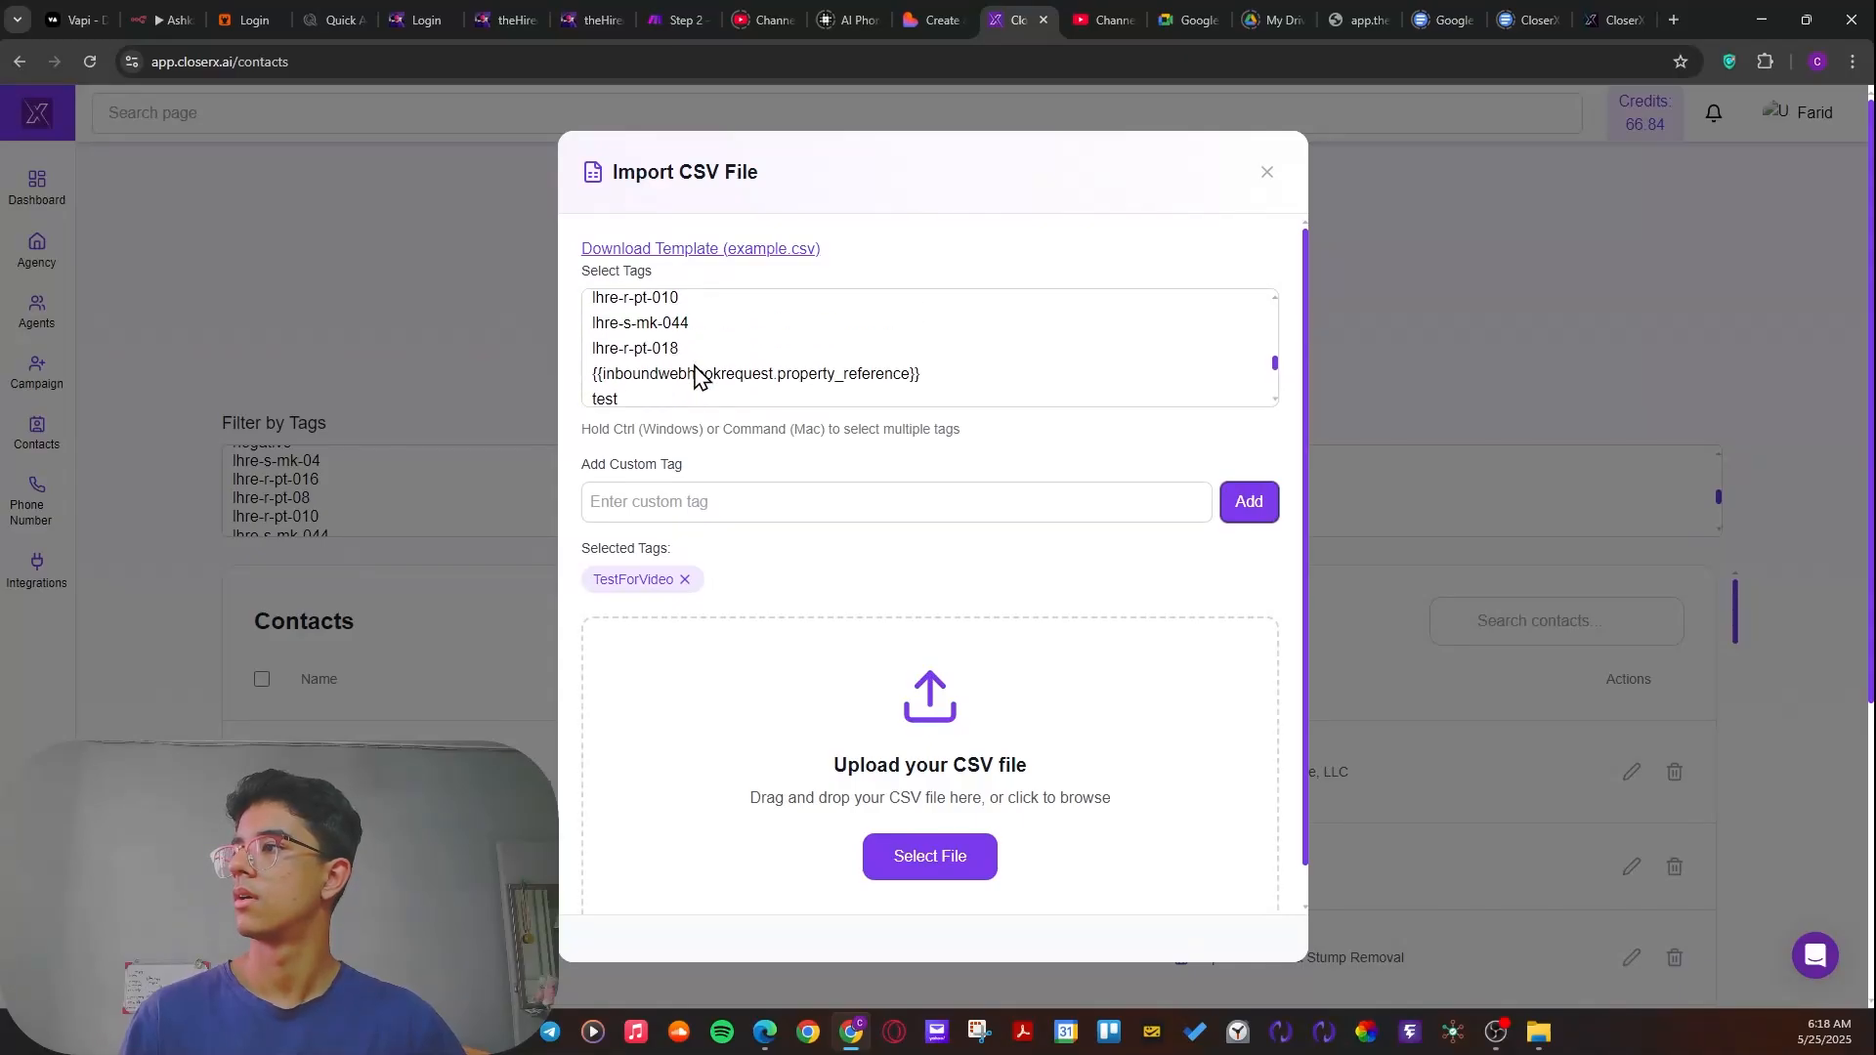
scroll(695, 376, up, 5)
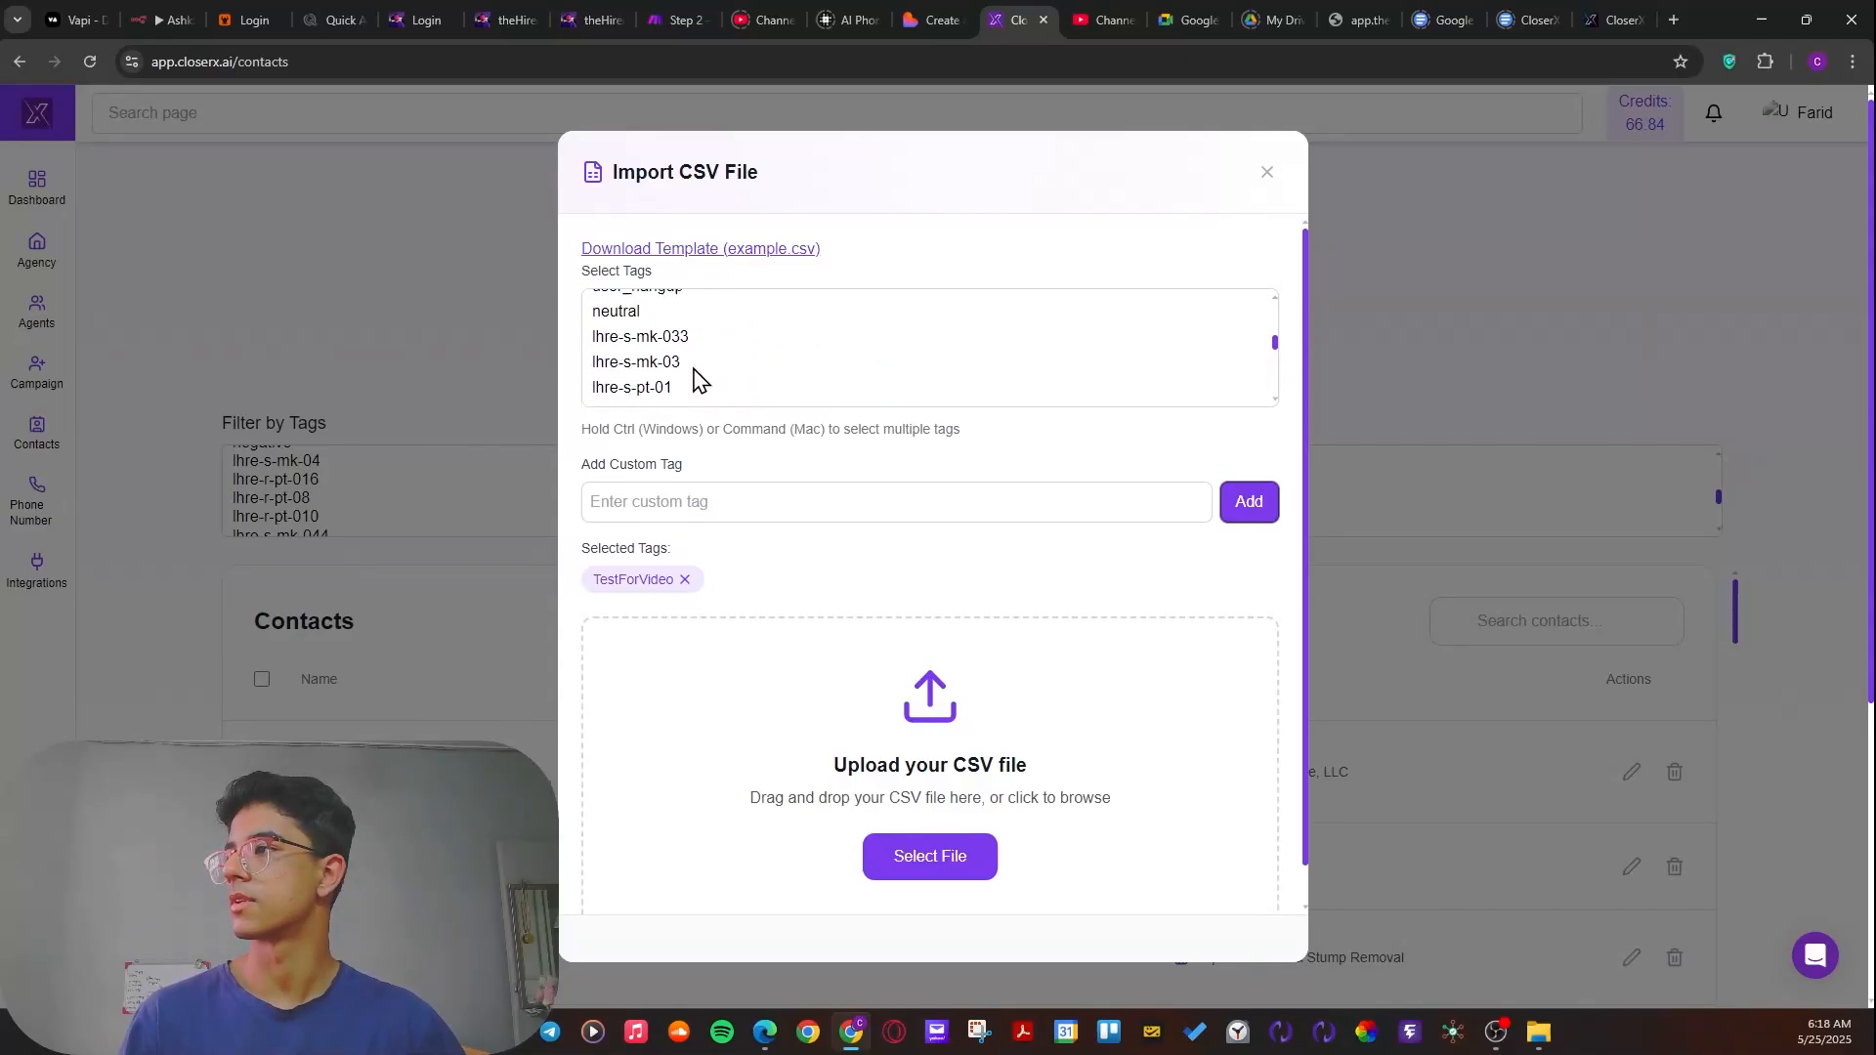
scroll(695, 376, down, 2)
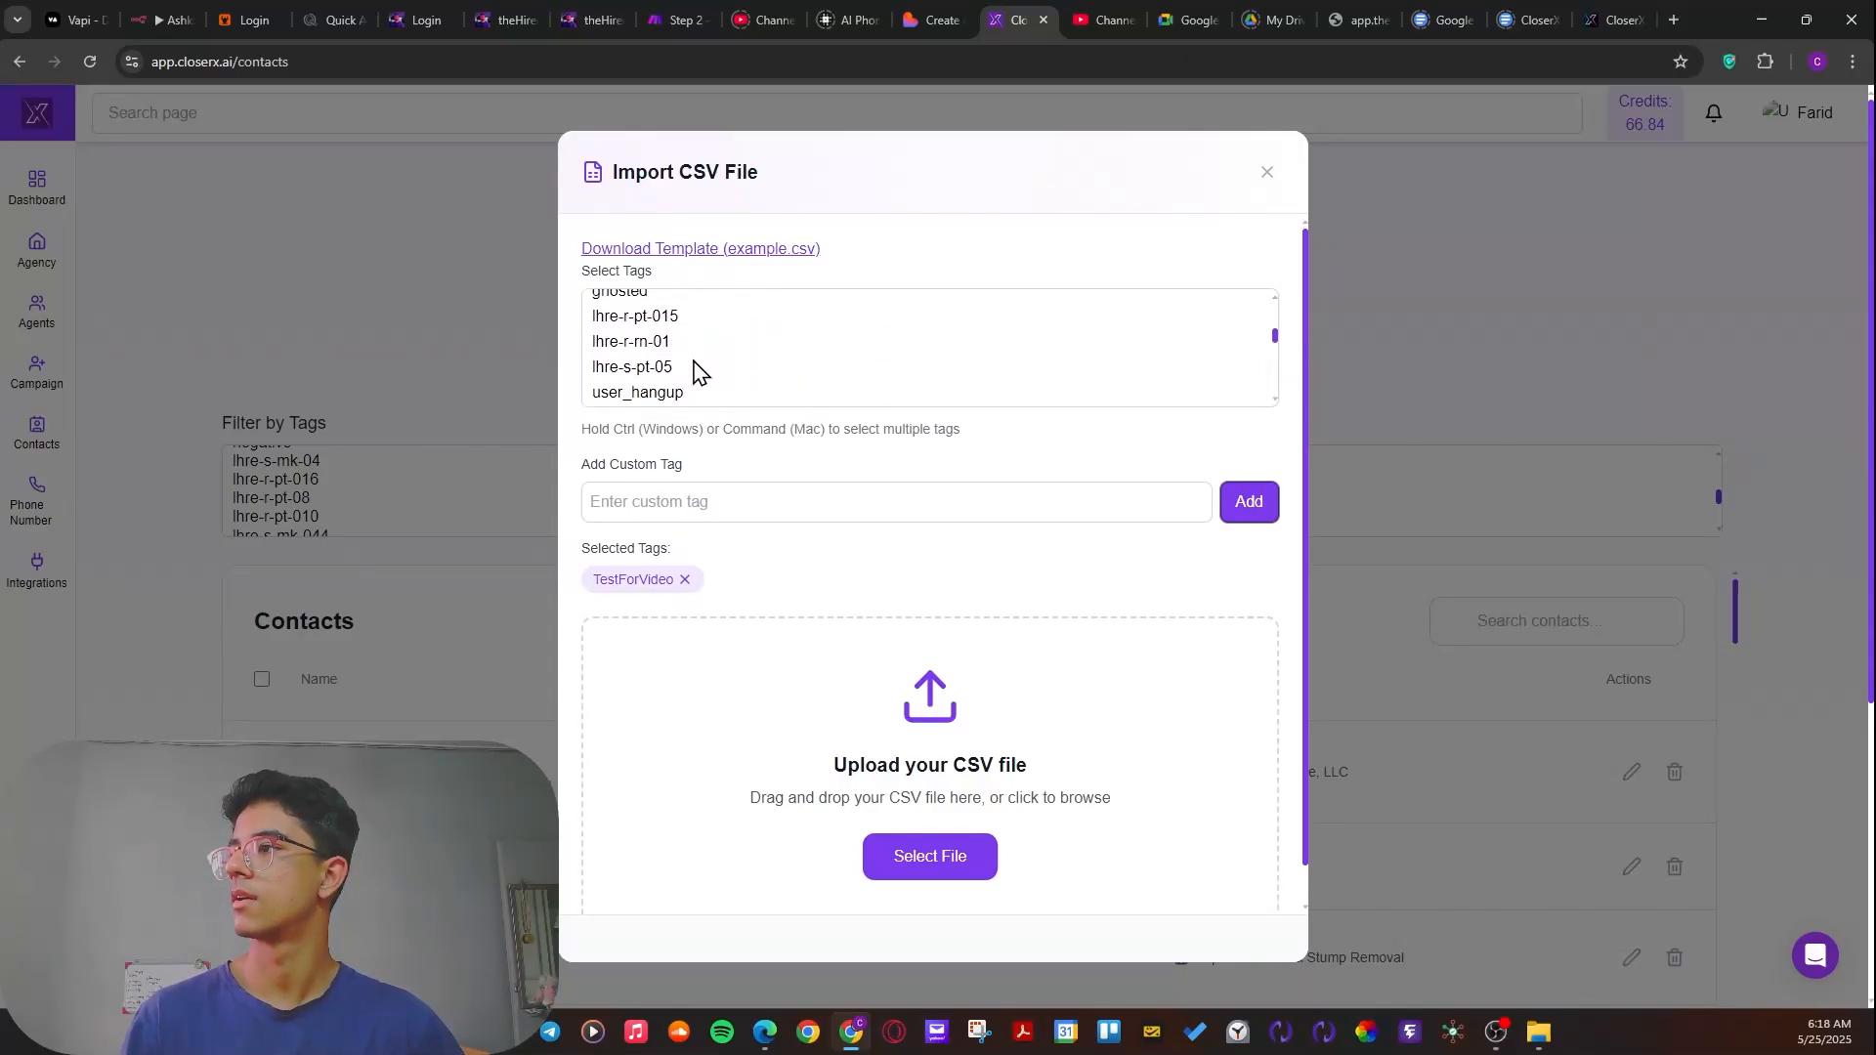
scroll(697, 369, up, 4)
scroll(698, 368, up, 4)
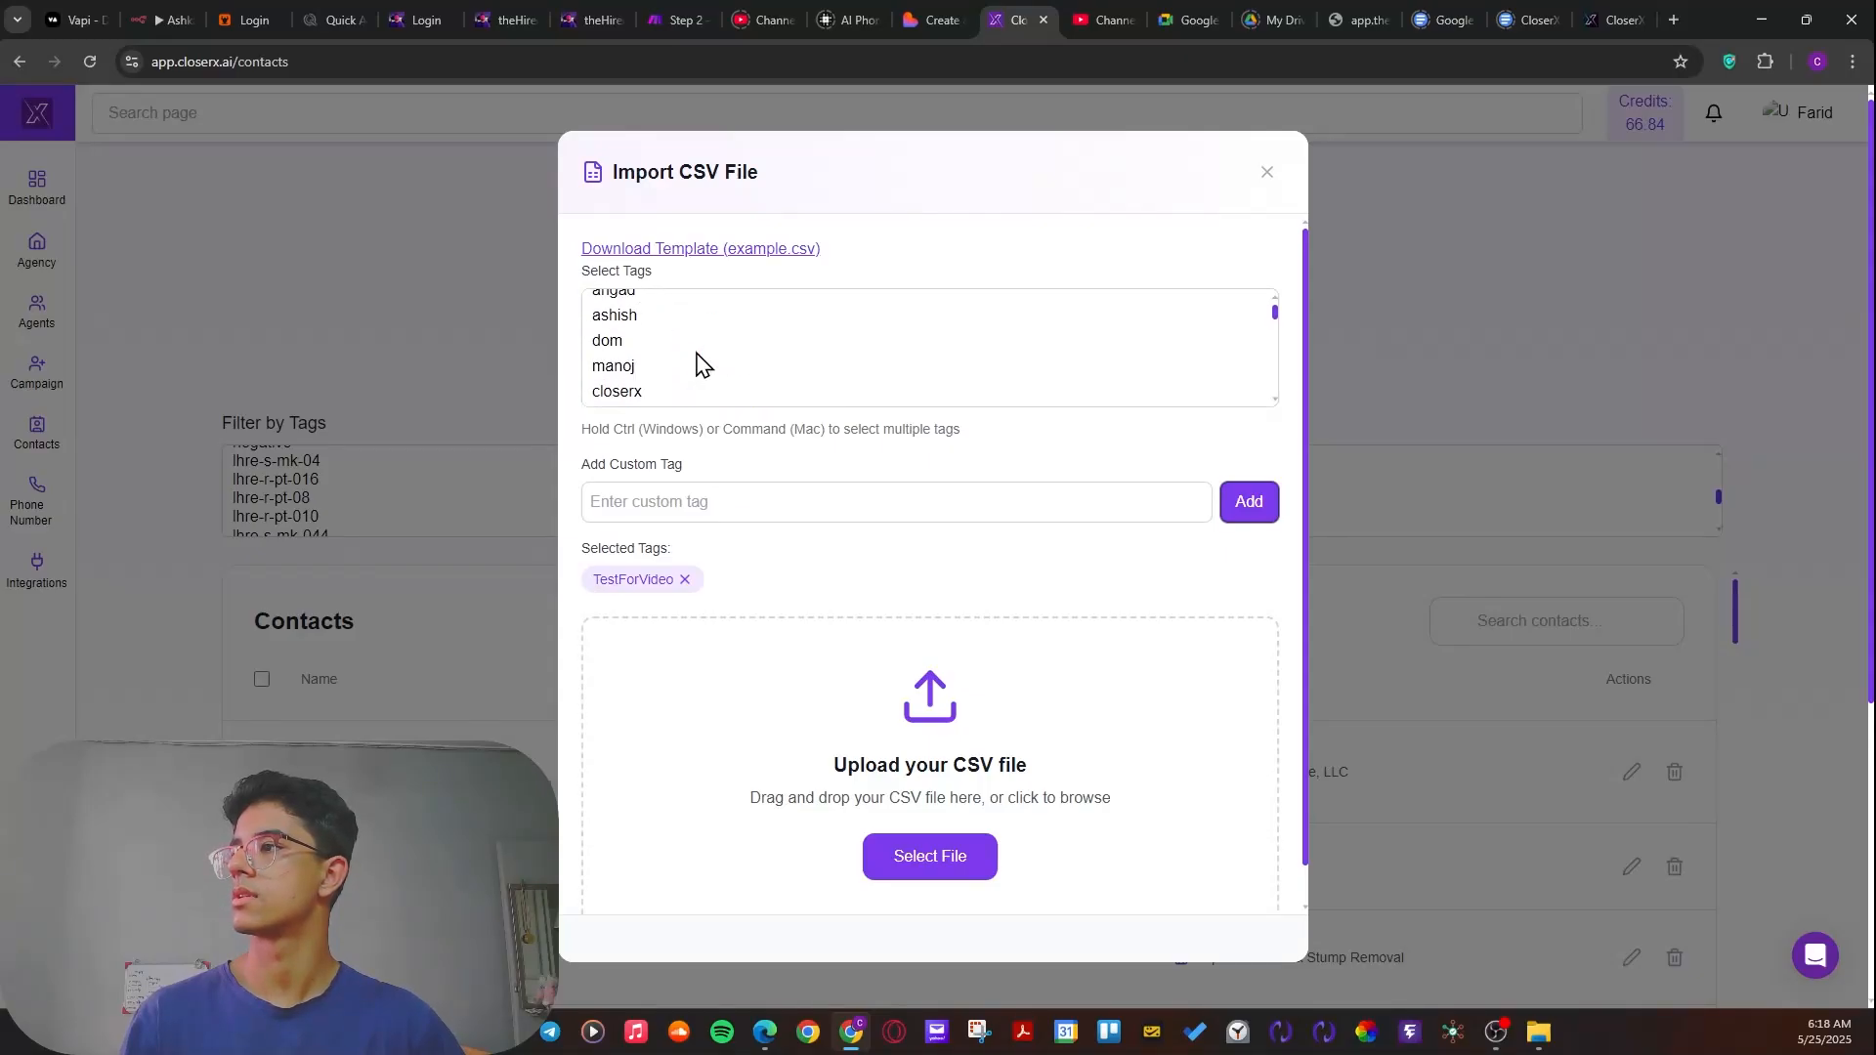
- Add TestForVideo as a custom tag a second time and remove the duplicate from the selected tags
click(701, 506)
text(TE)
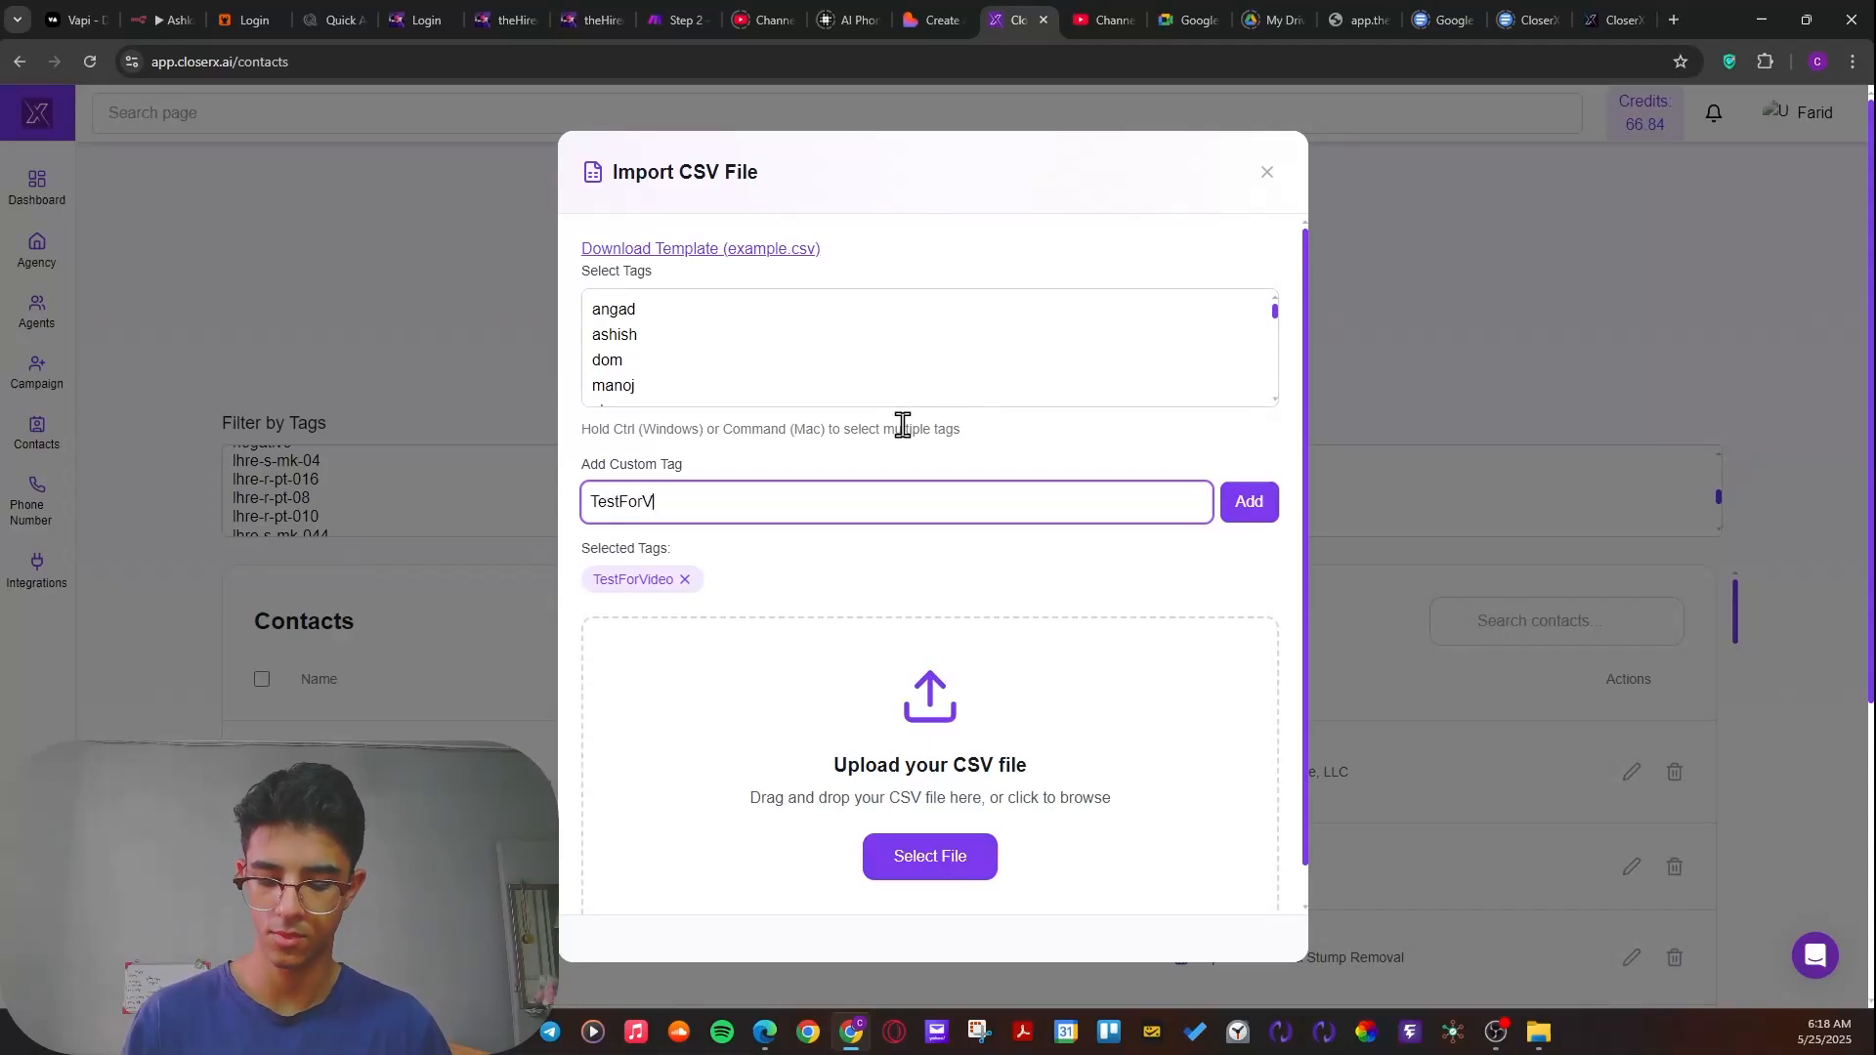
text(stForVideo)
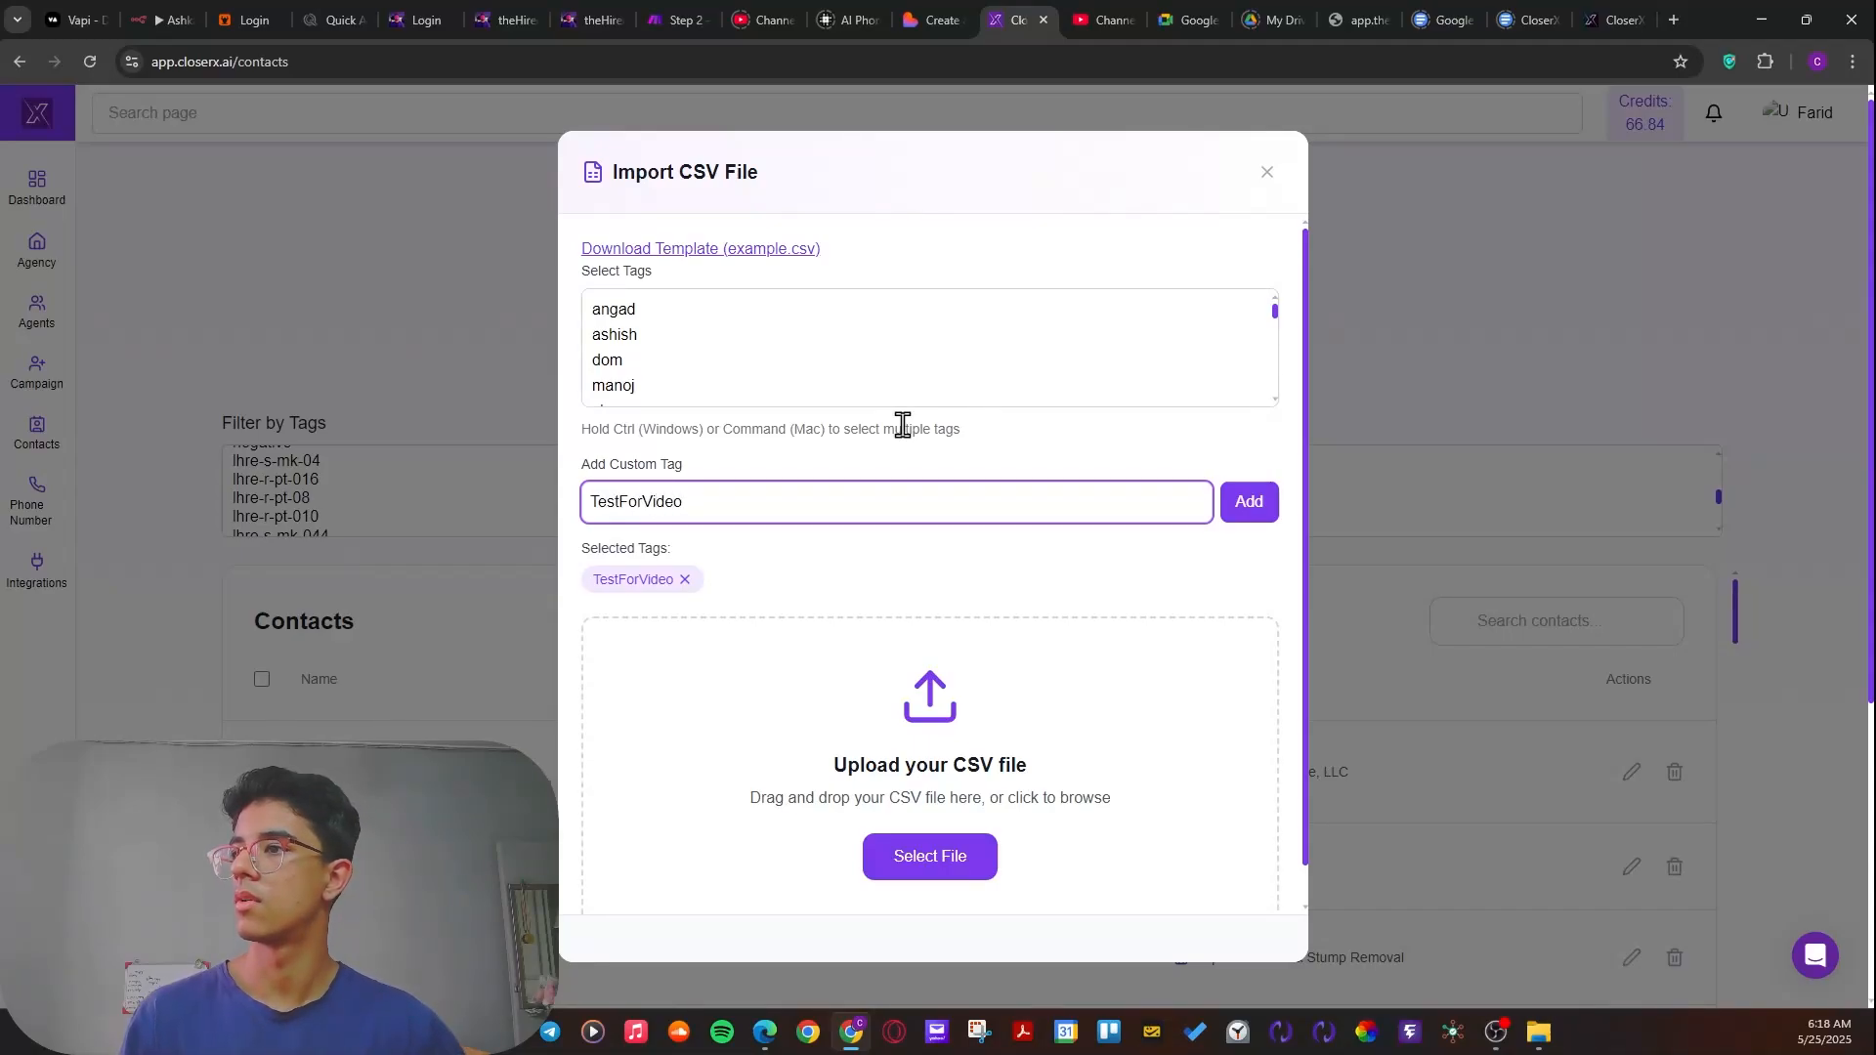
click(1249, 505)
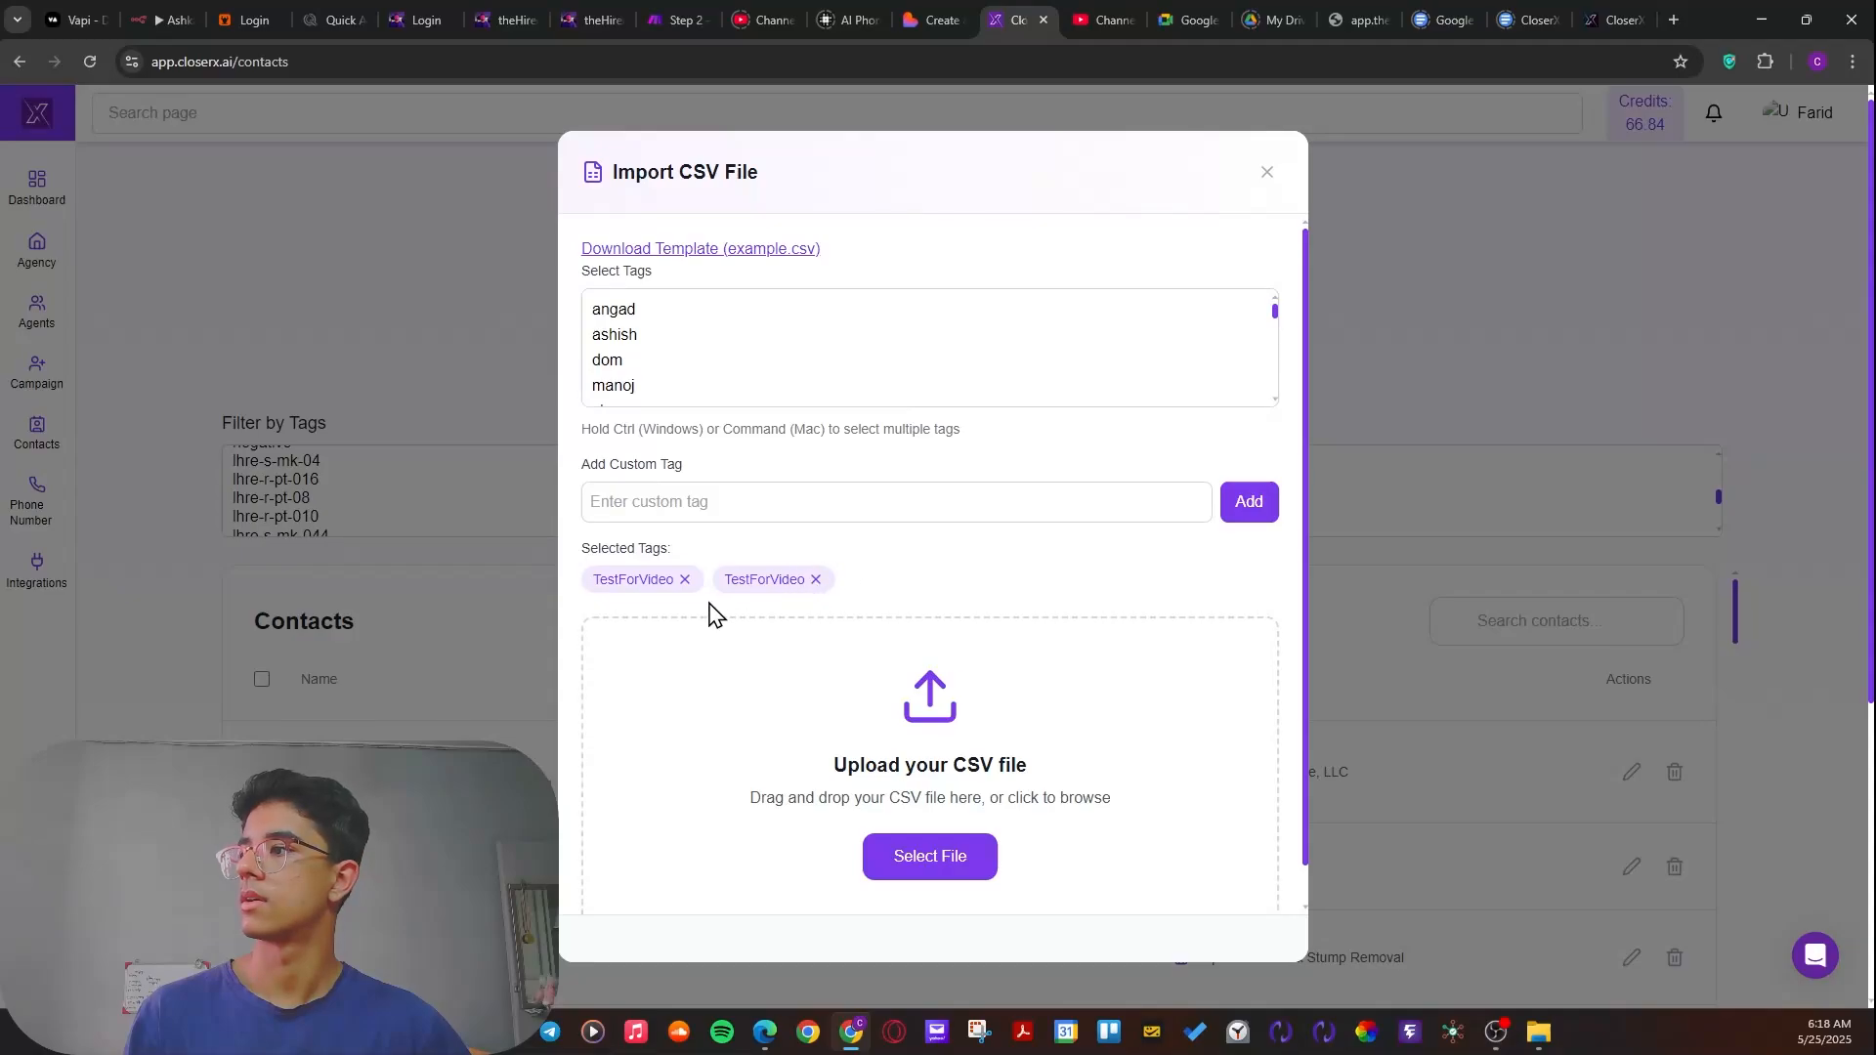
click(816, 579)
- Re-add the custom tag TestForVideo to the import's selected tags and glance over the existing tags
click(845, 506)
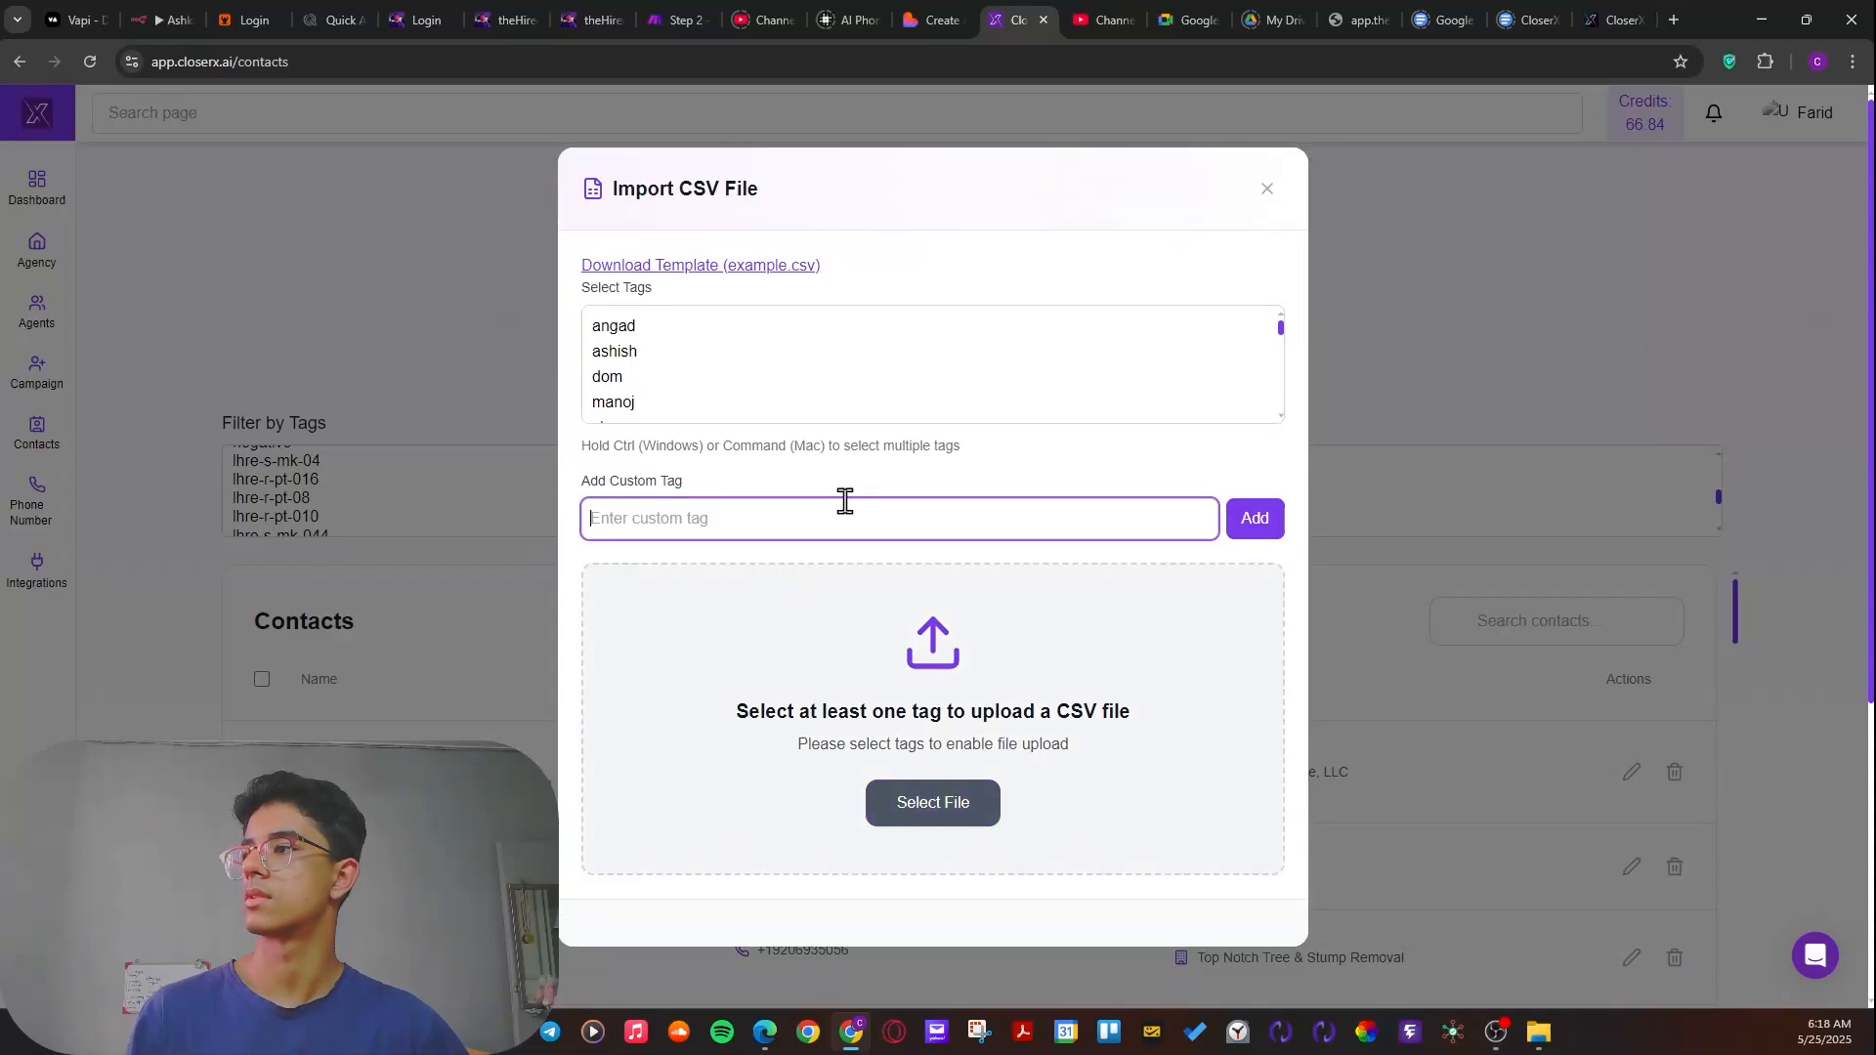
text(TestForVideo)
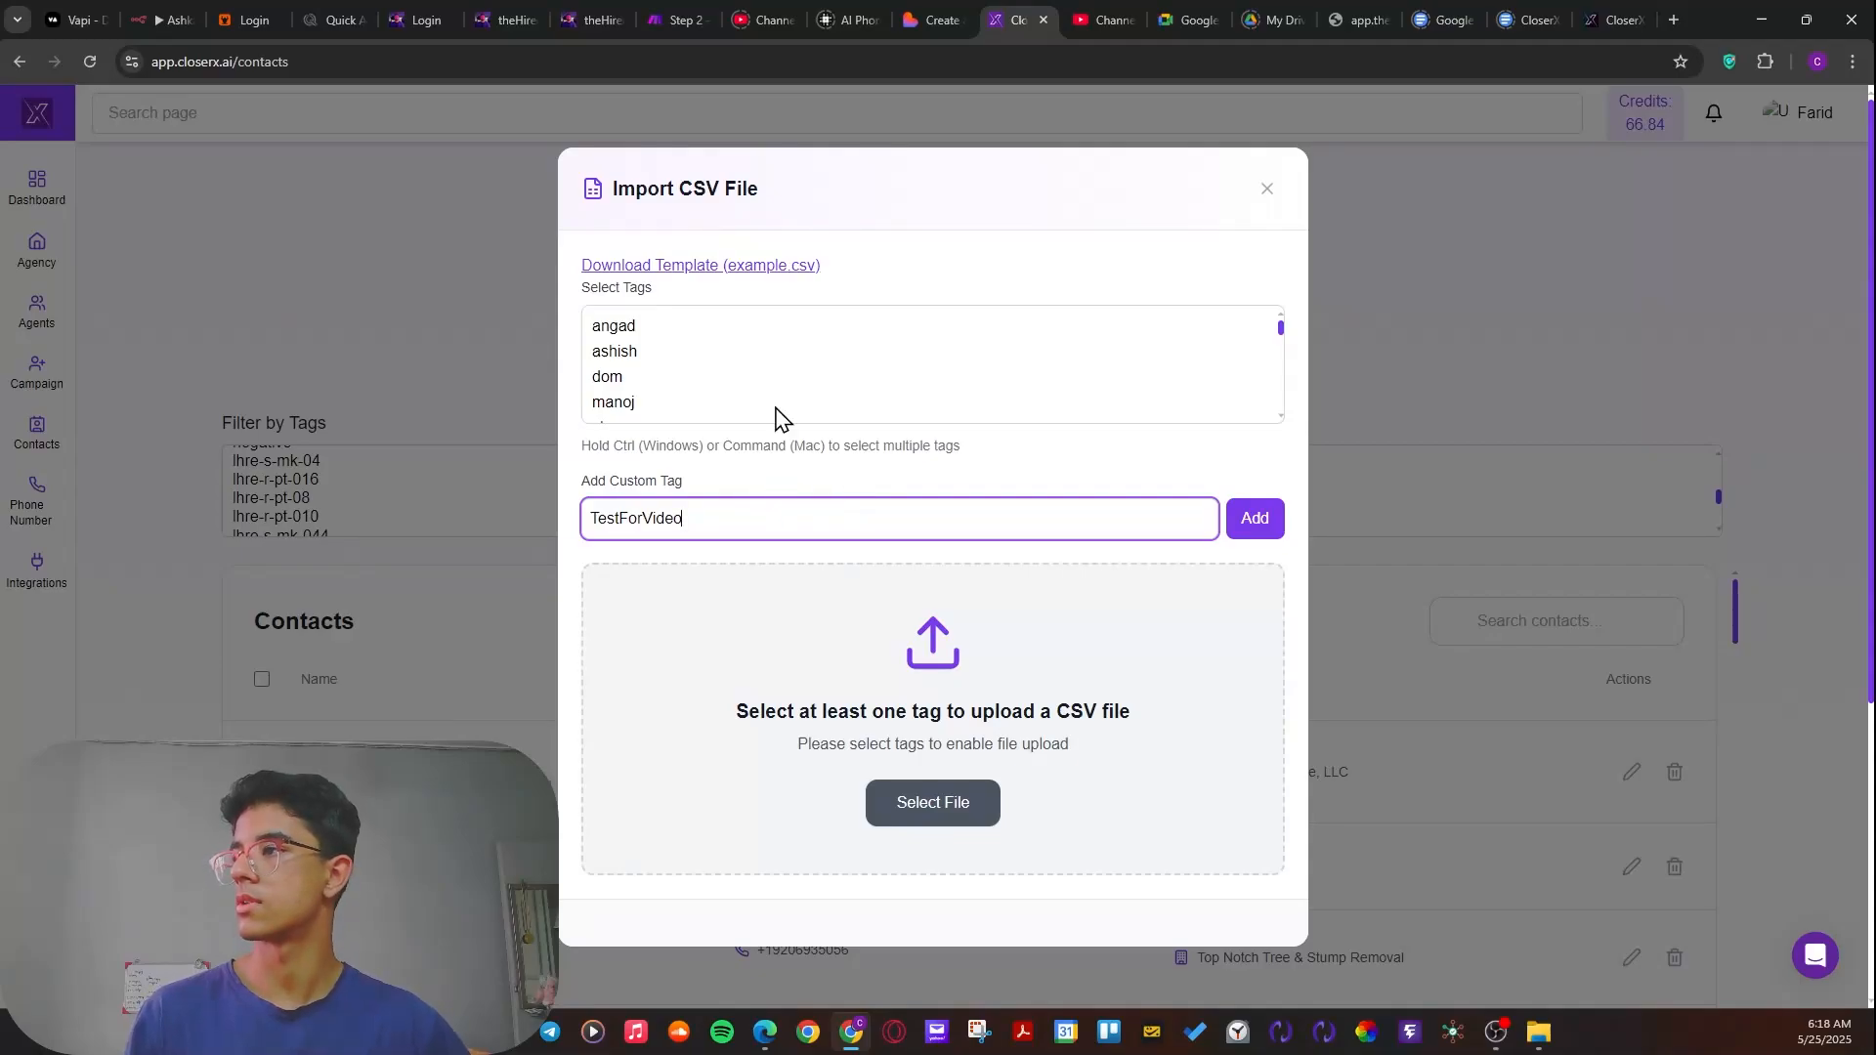
scroll(690, 315, down, 2)
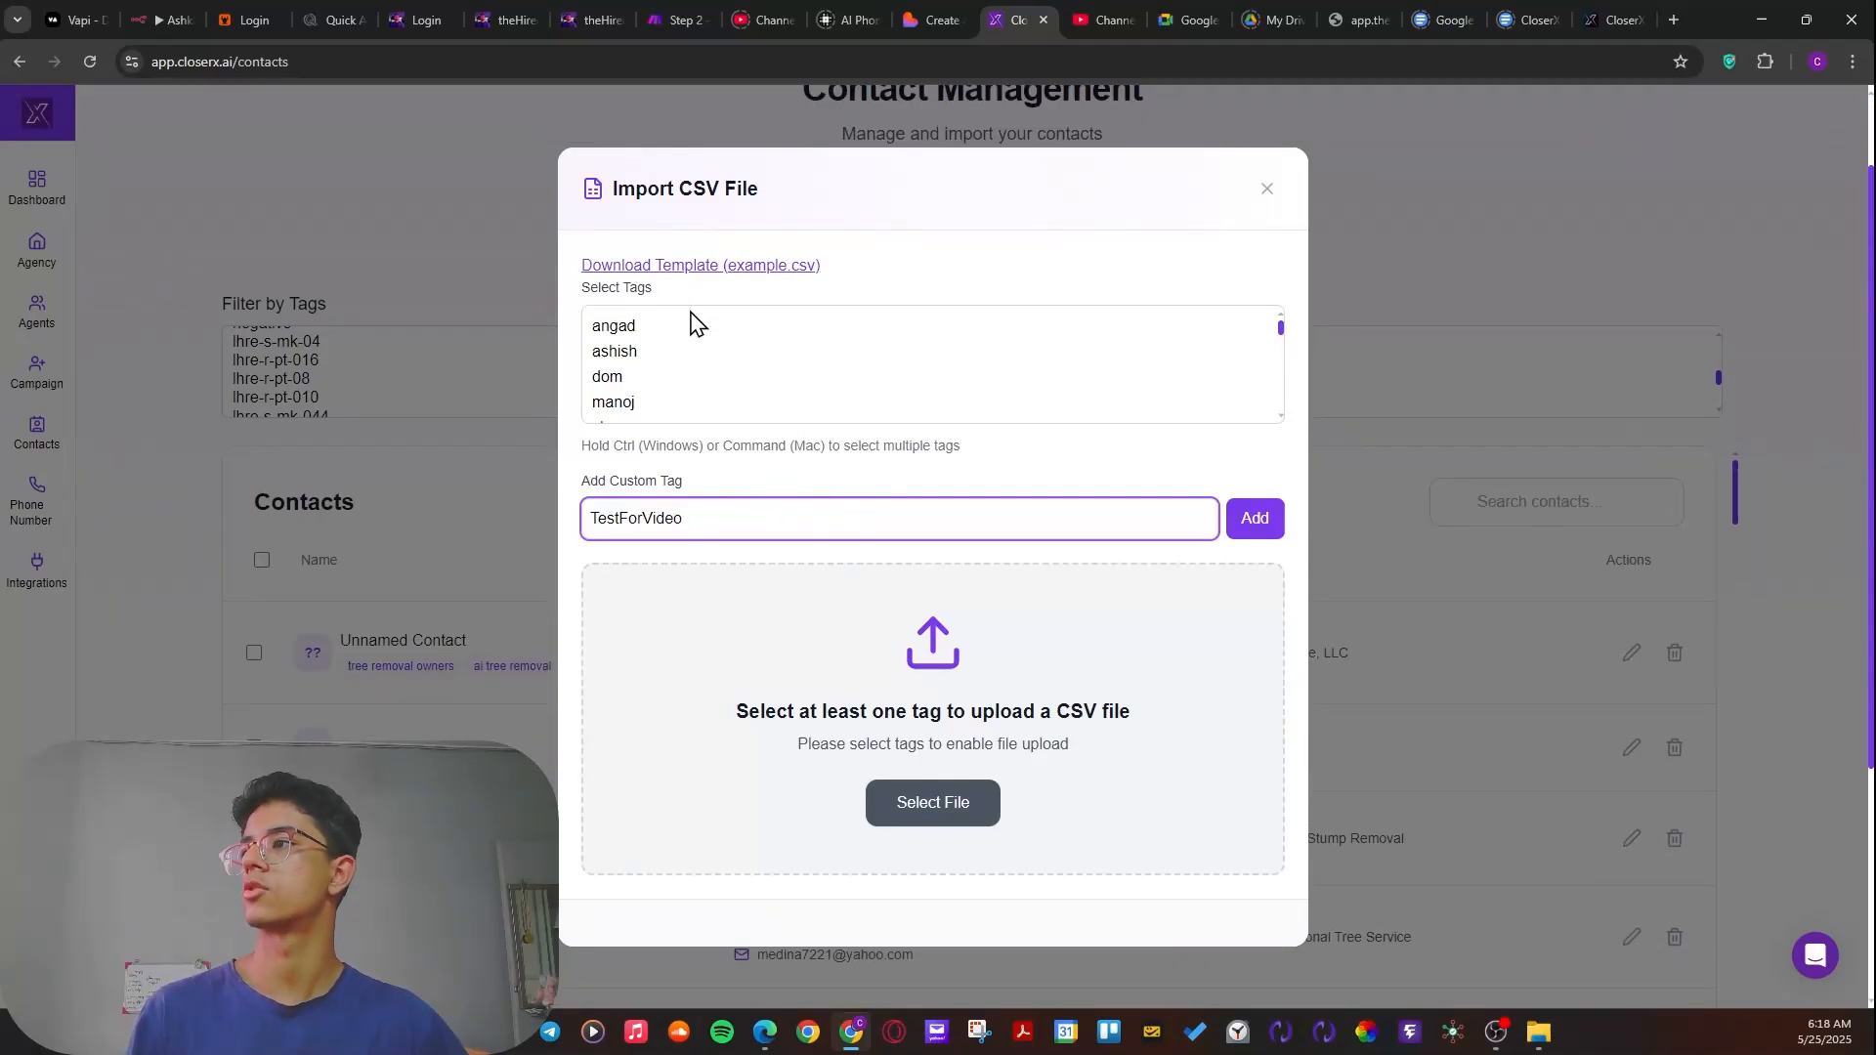
click(1263, 529)
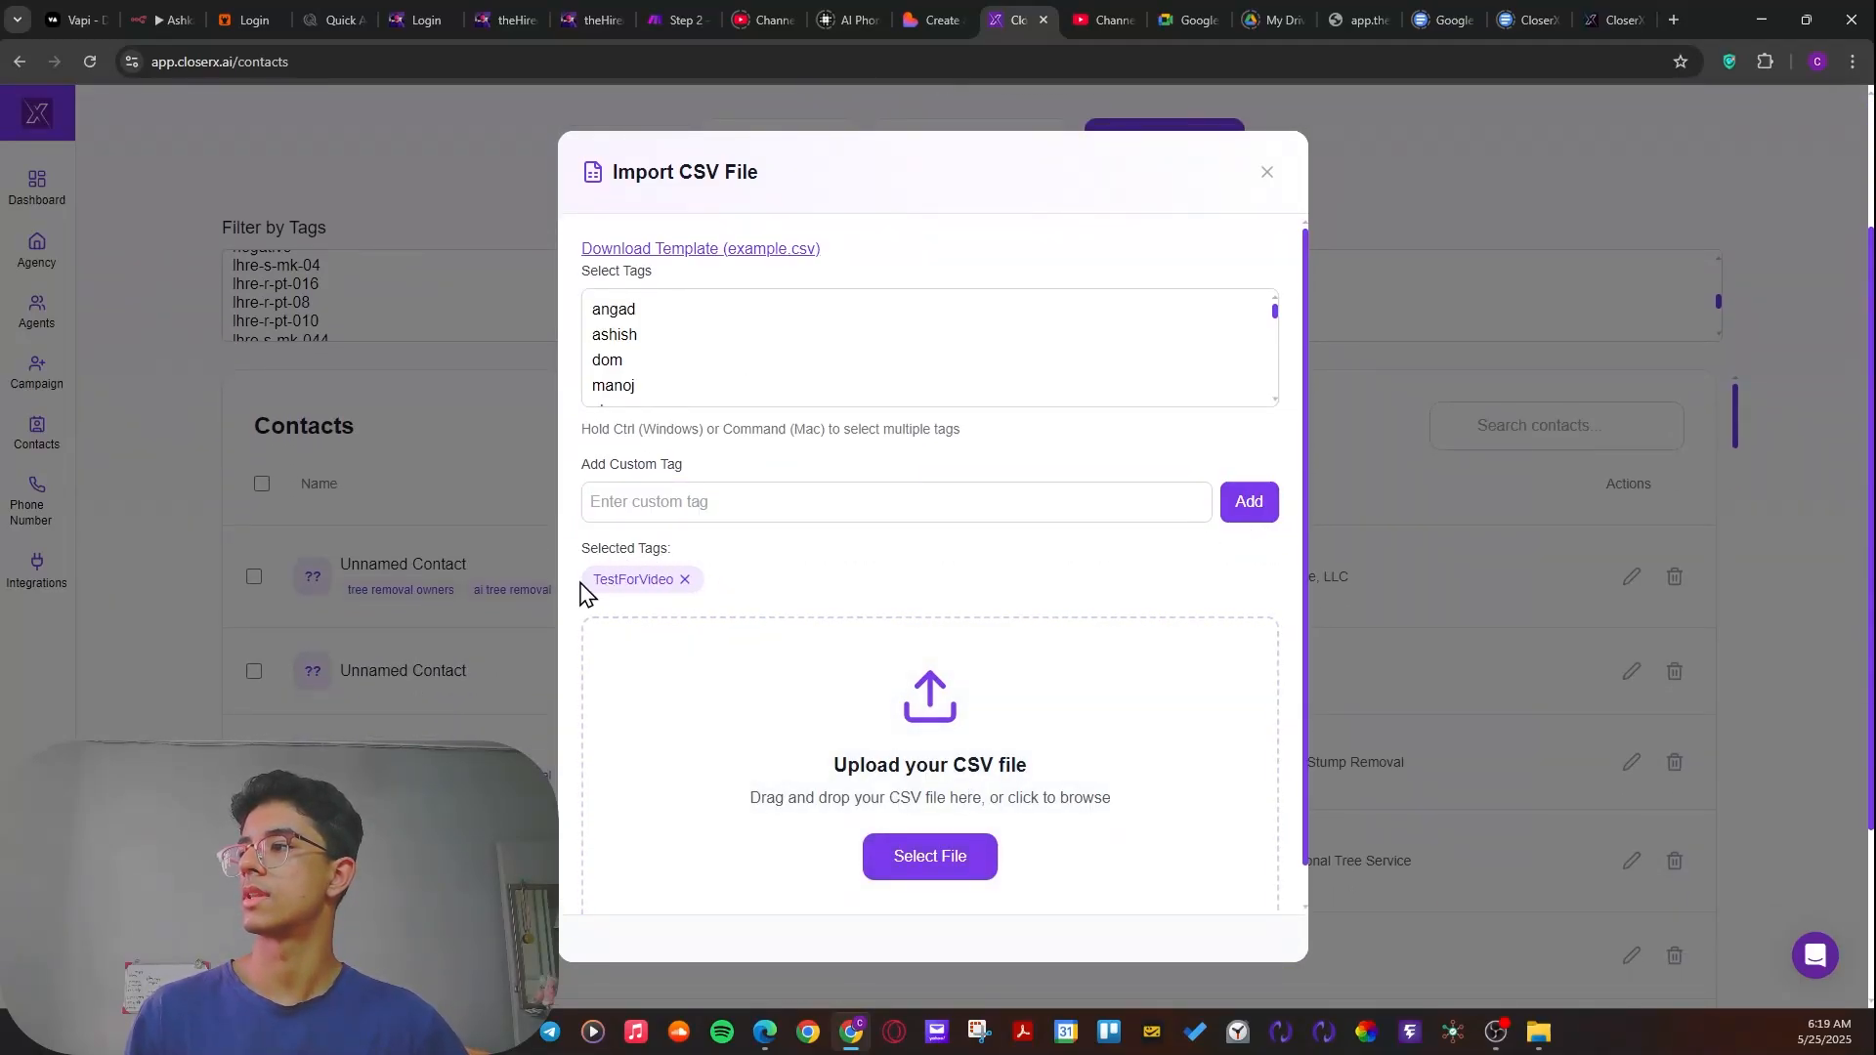
scroll(723, 323, down, 3)
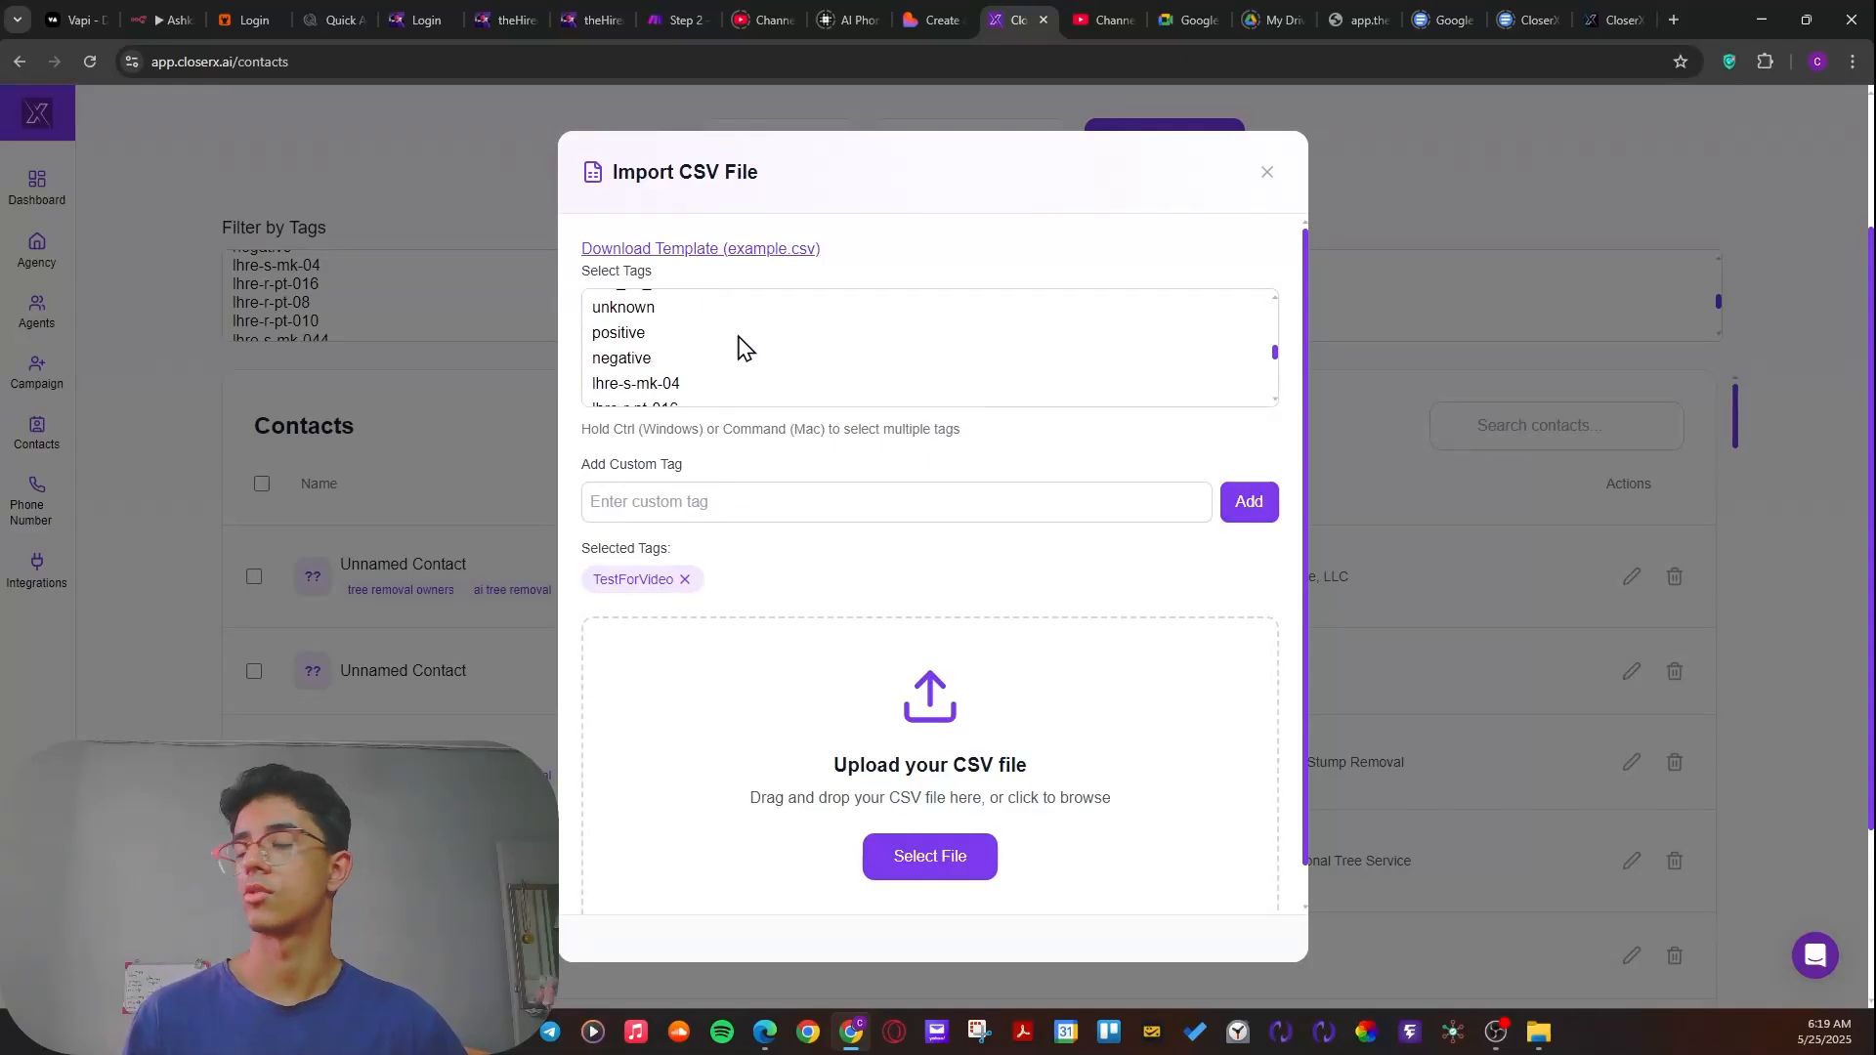
- Upload the Book1 CSV file from the Downloads folder for the contact import
click(909, 865)
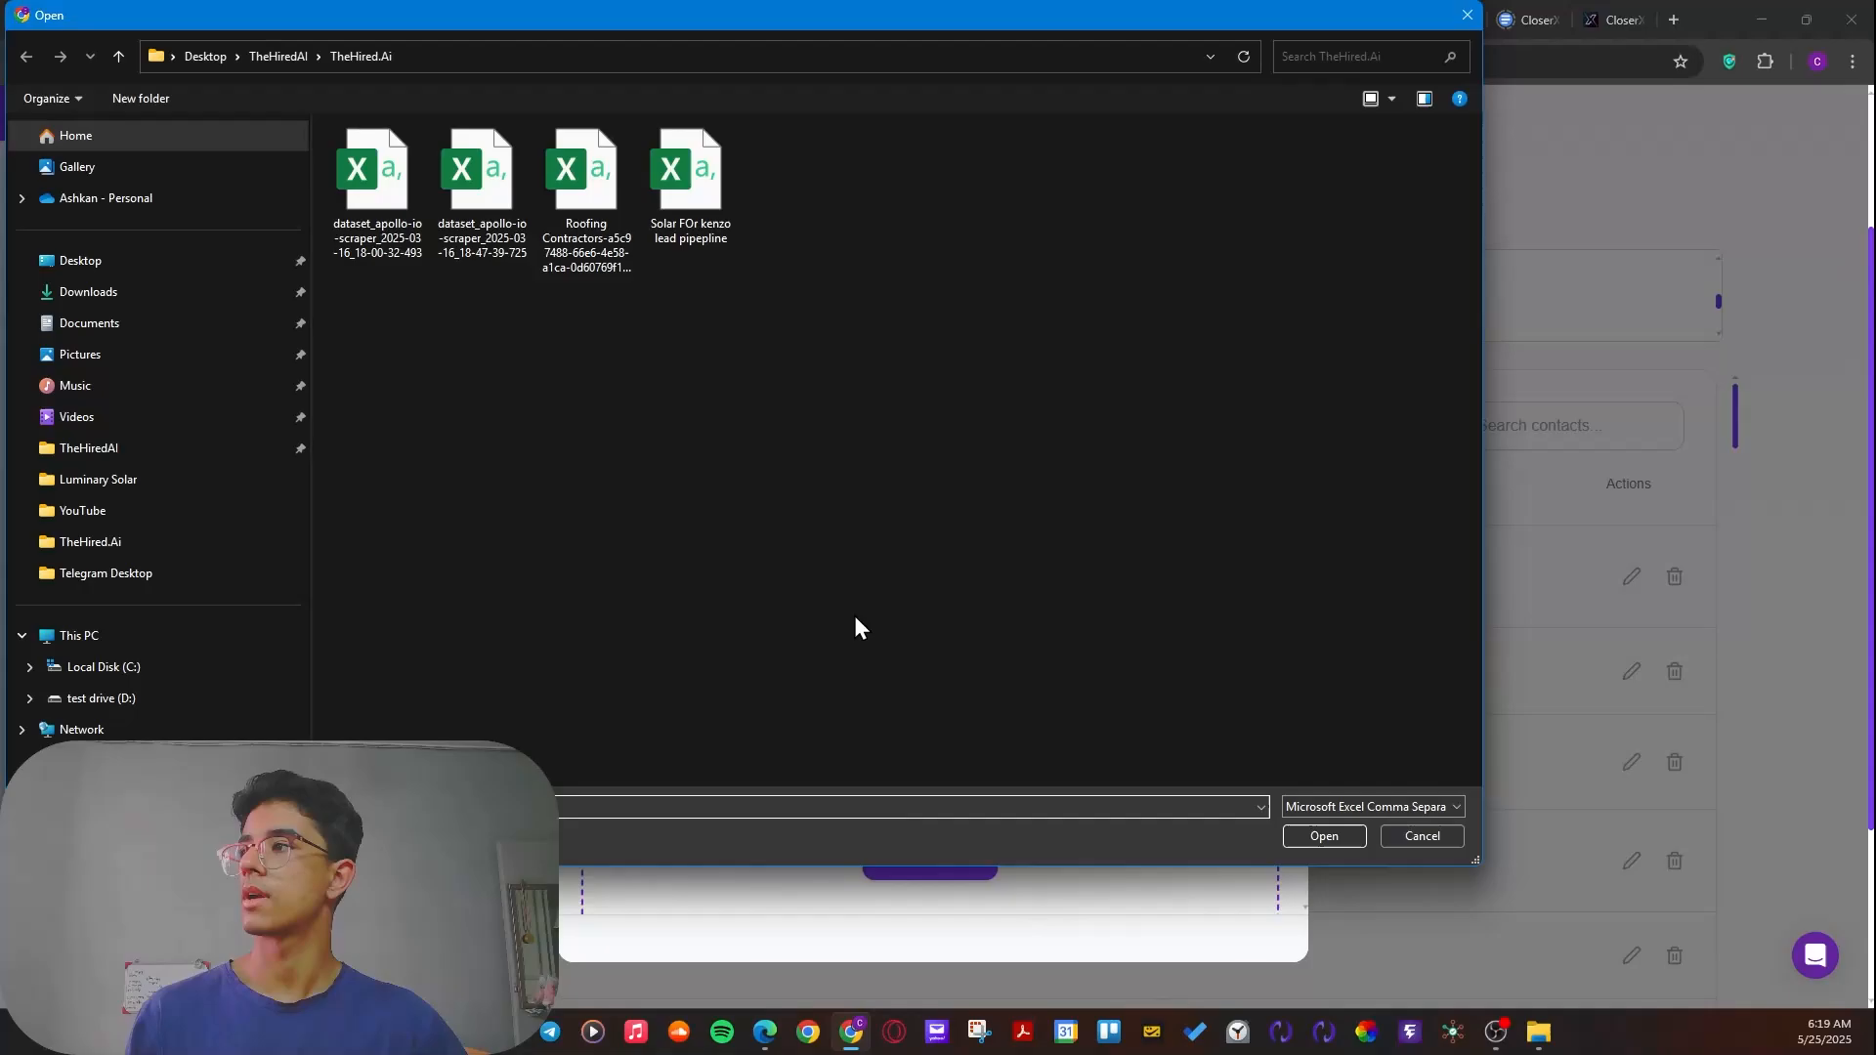
click(172, 328)
click(168, 291)
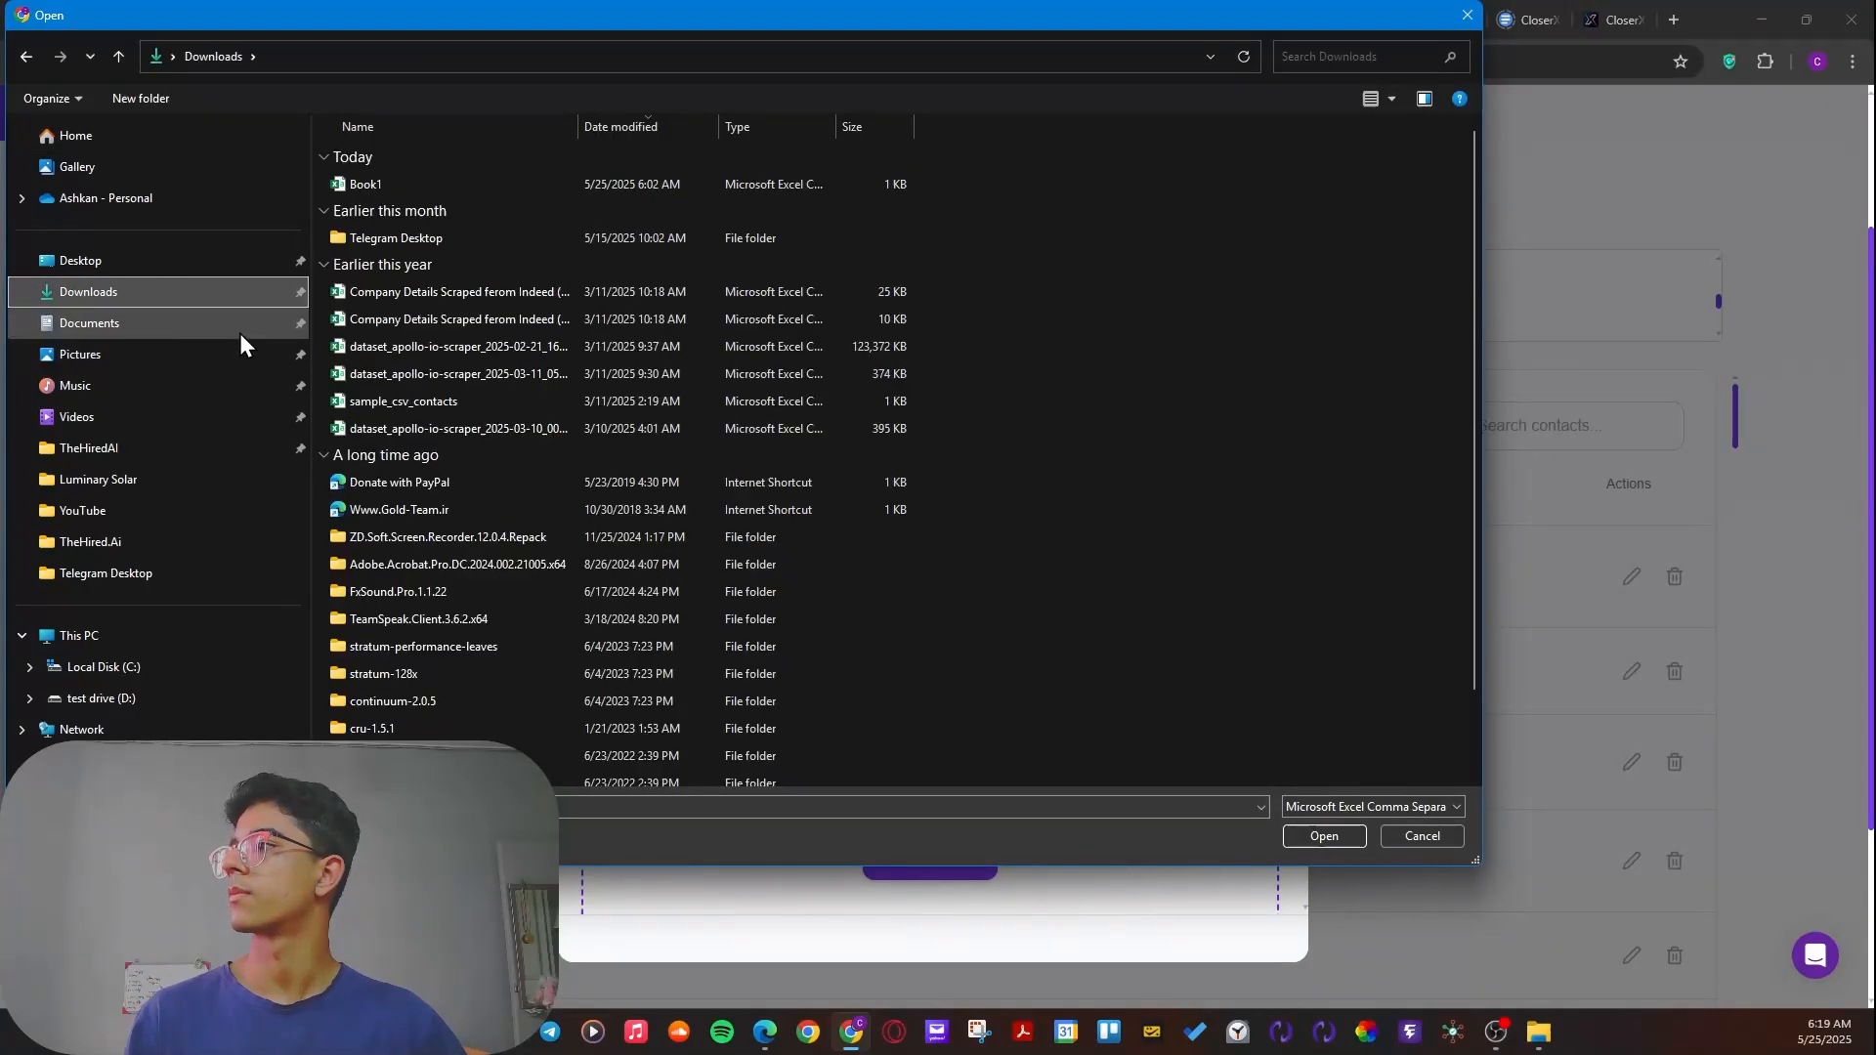
double_click(384, 184)
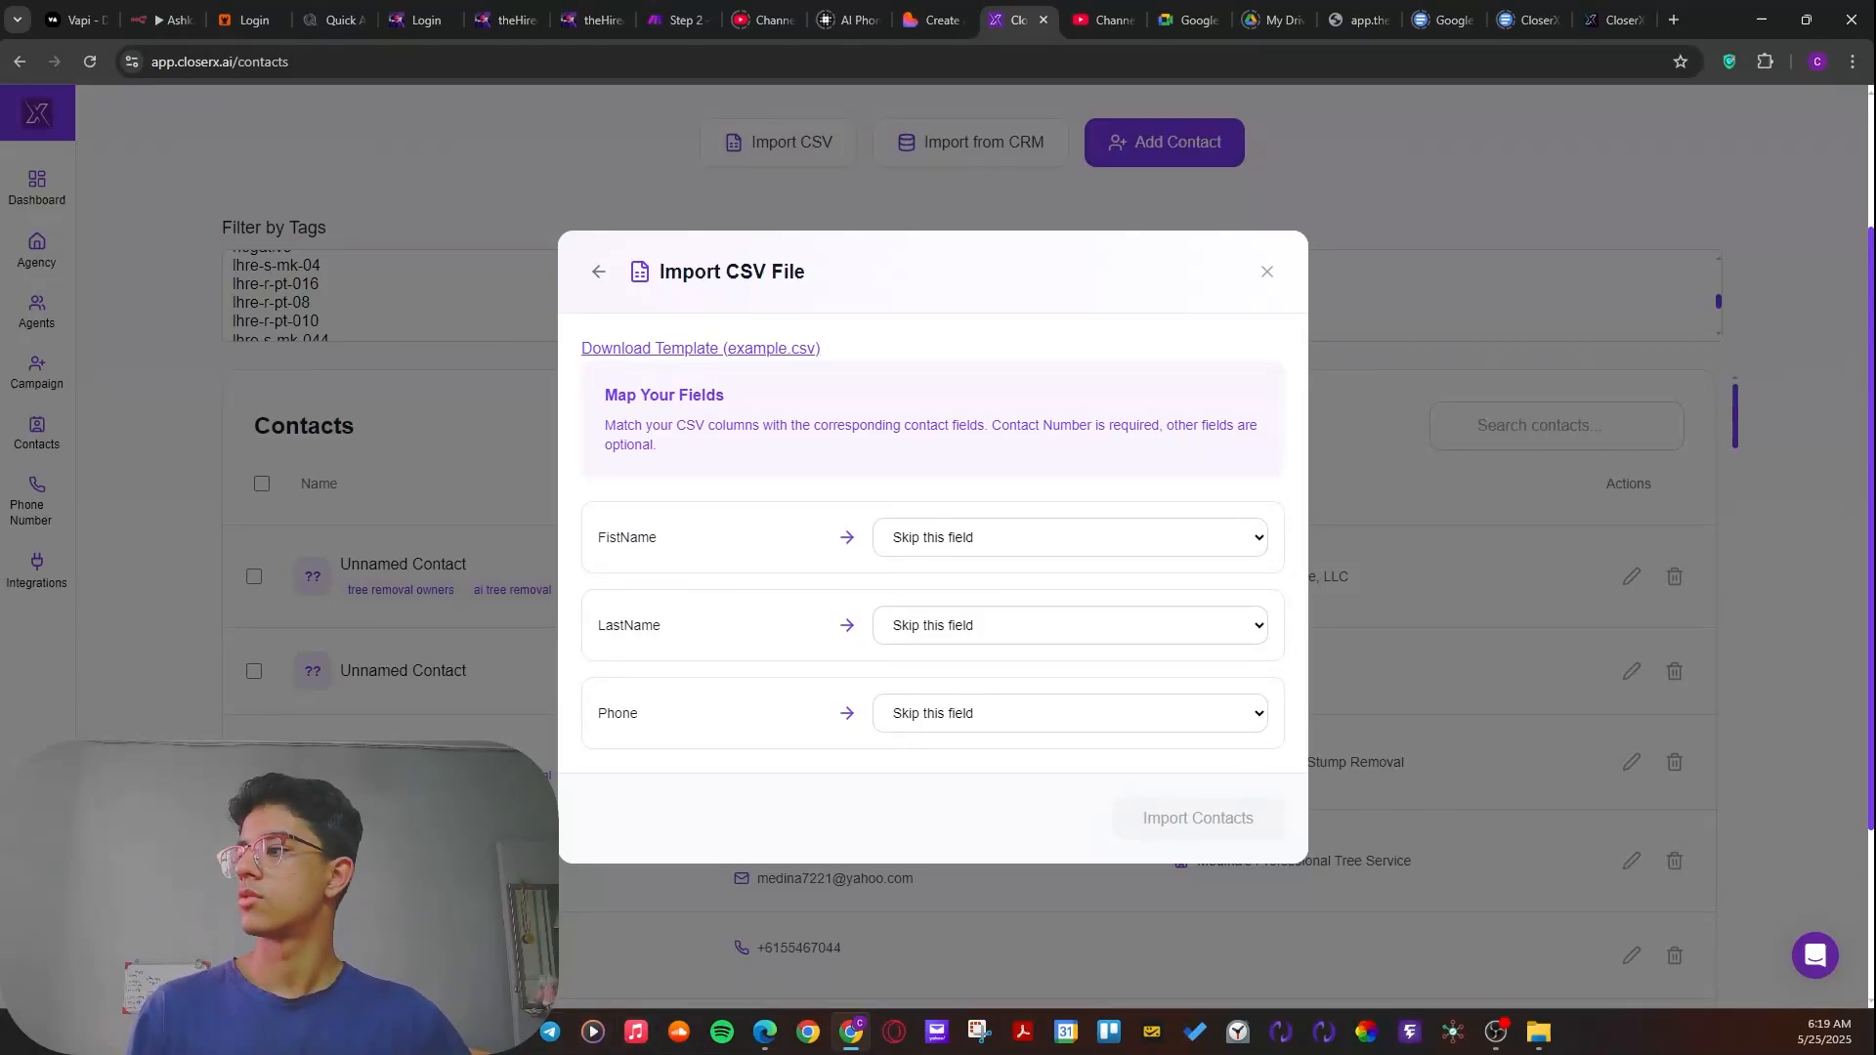
- Open the Book1 CSV file in Excel and examine its FistName, LastName and Phone column headers
click(1539, 1033)
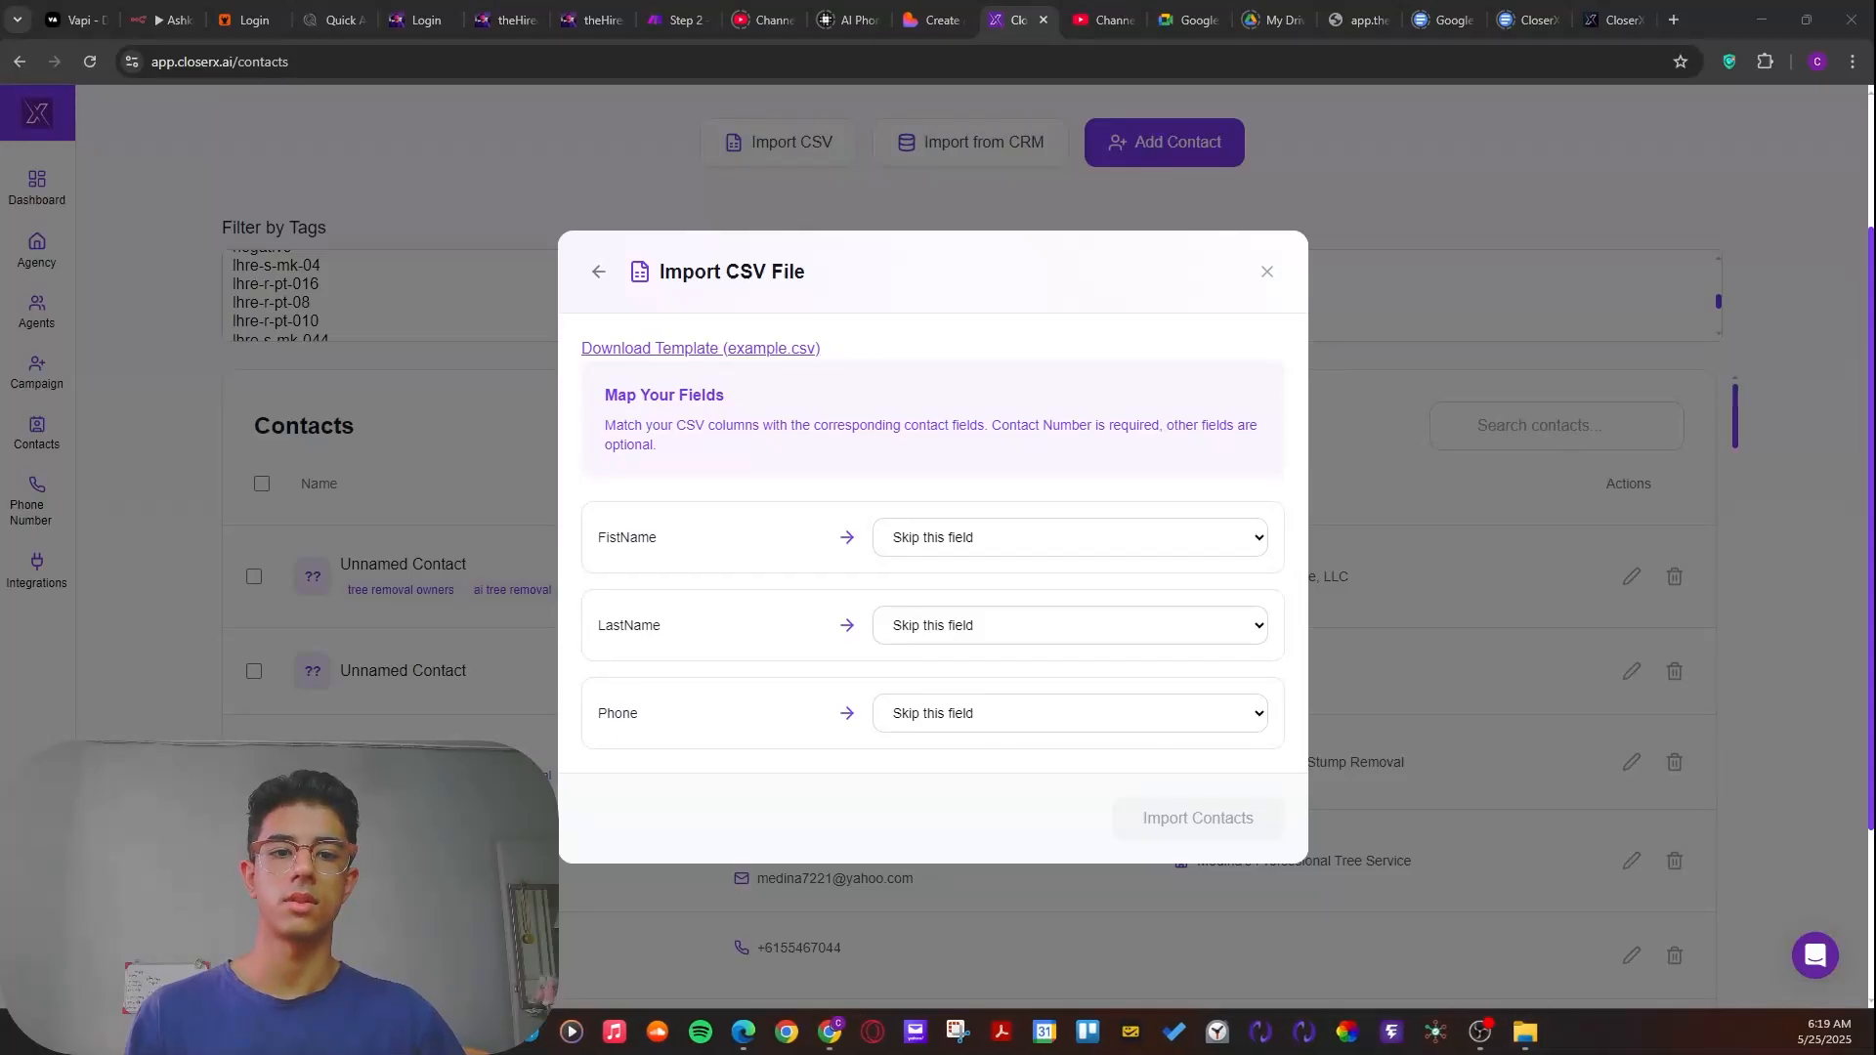
drag(1875, 937, 1124, 2)
click(116, 368)
drag(49, 238, 250, 324)
click(243, 350)
click(137, 244)
click(164, 236)
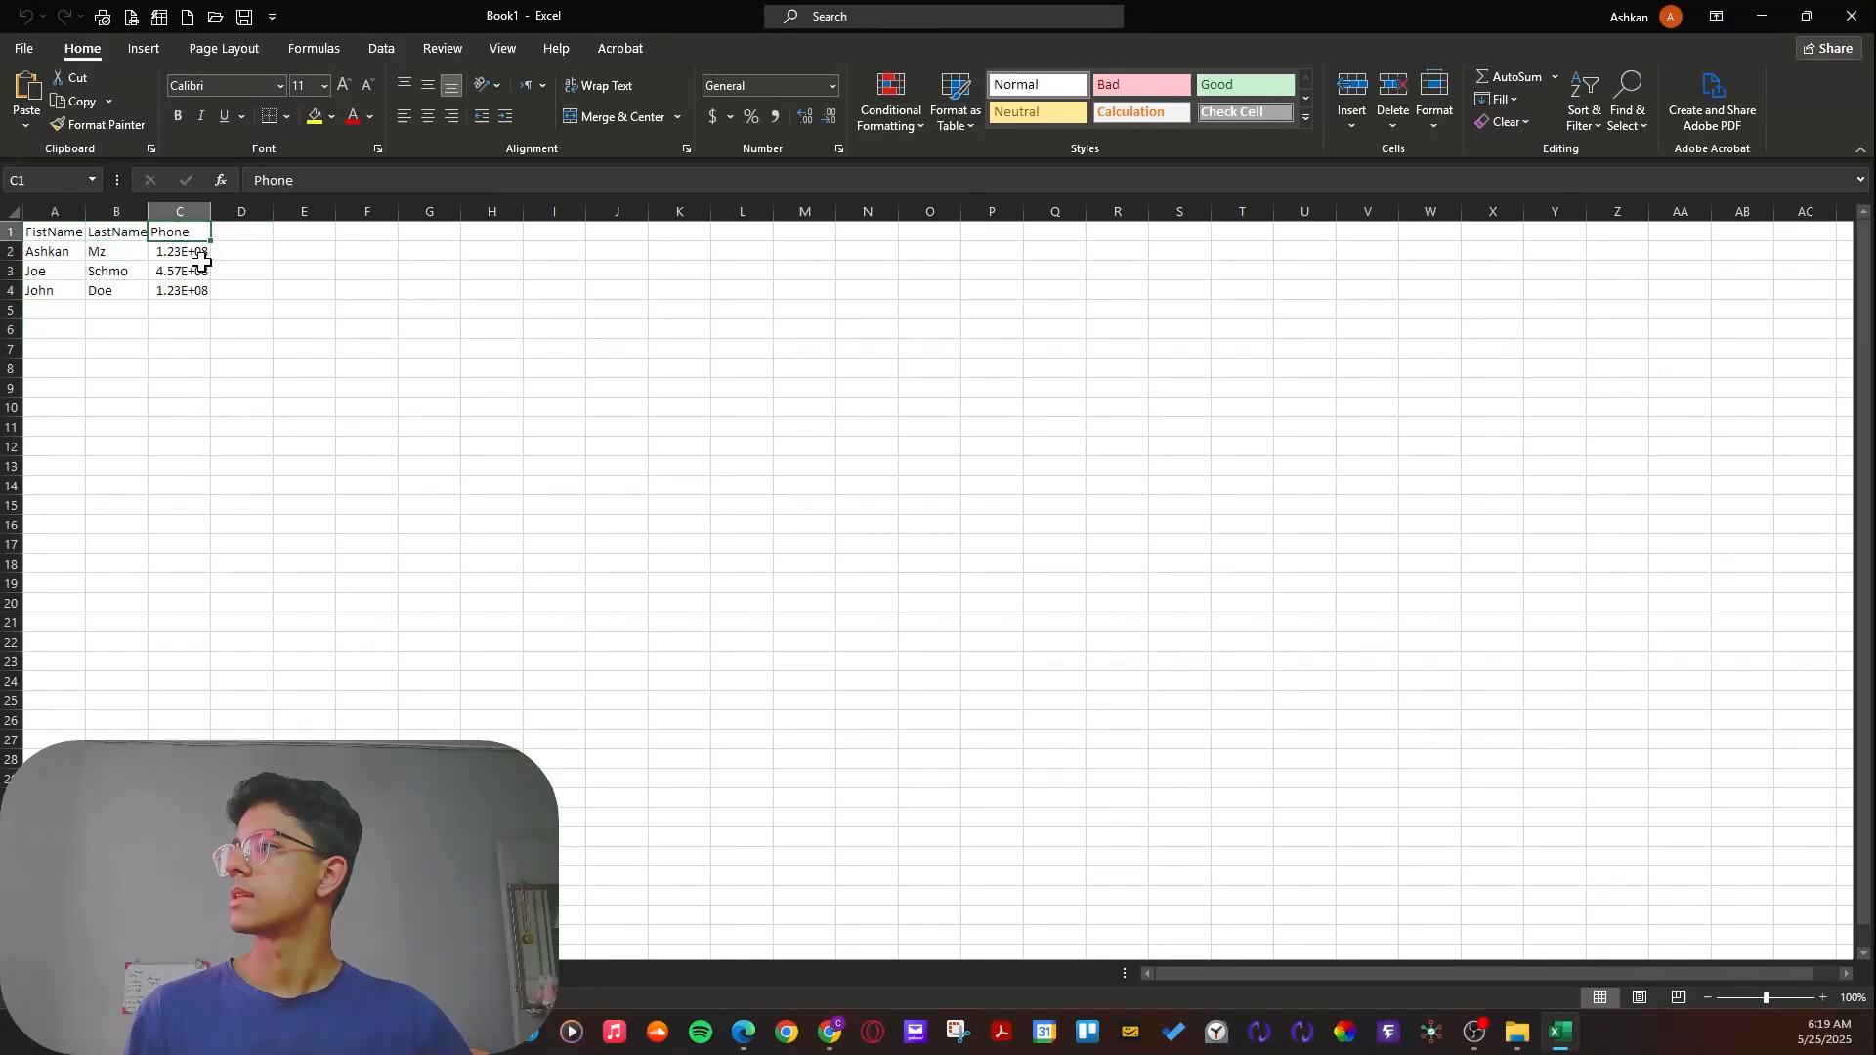
- Fit the Phone column to its contents to check the contact rows, and close the workbook without saving
double_click(208, 211)
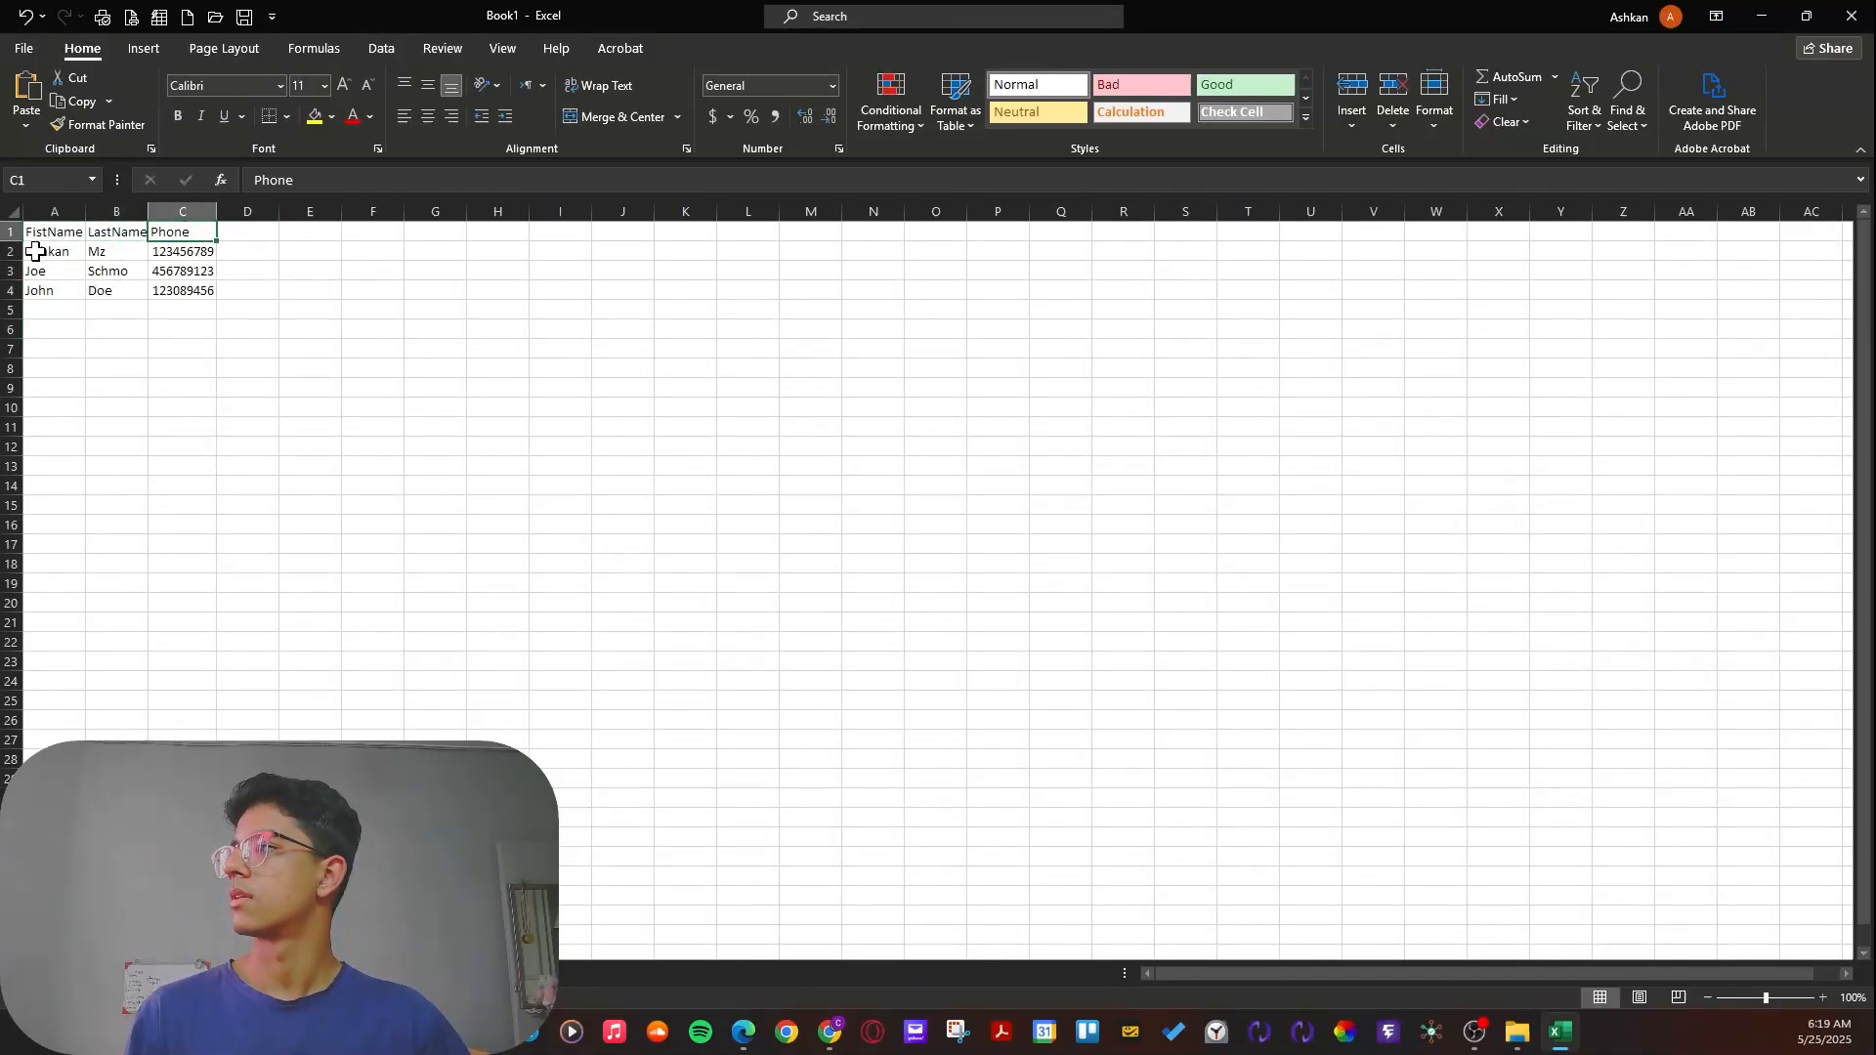
drag(35, 252, 187, 306)
click(250, 429)
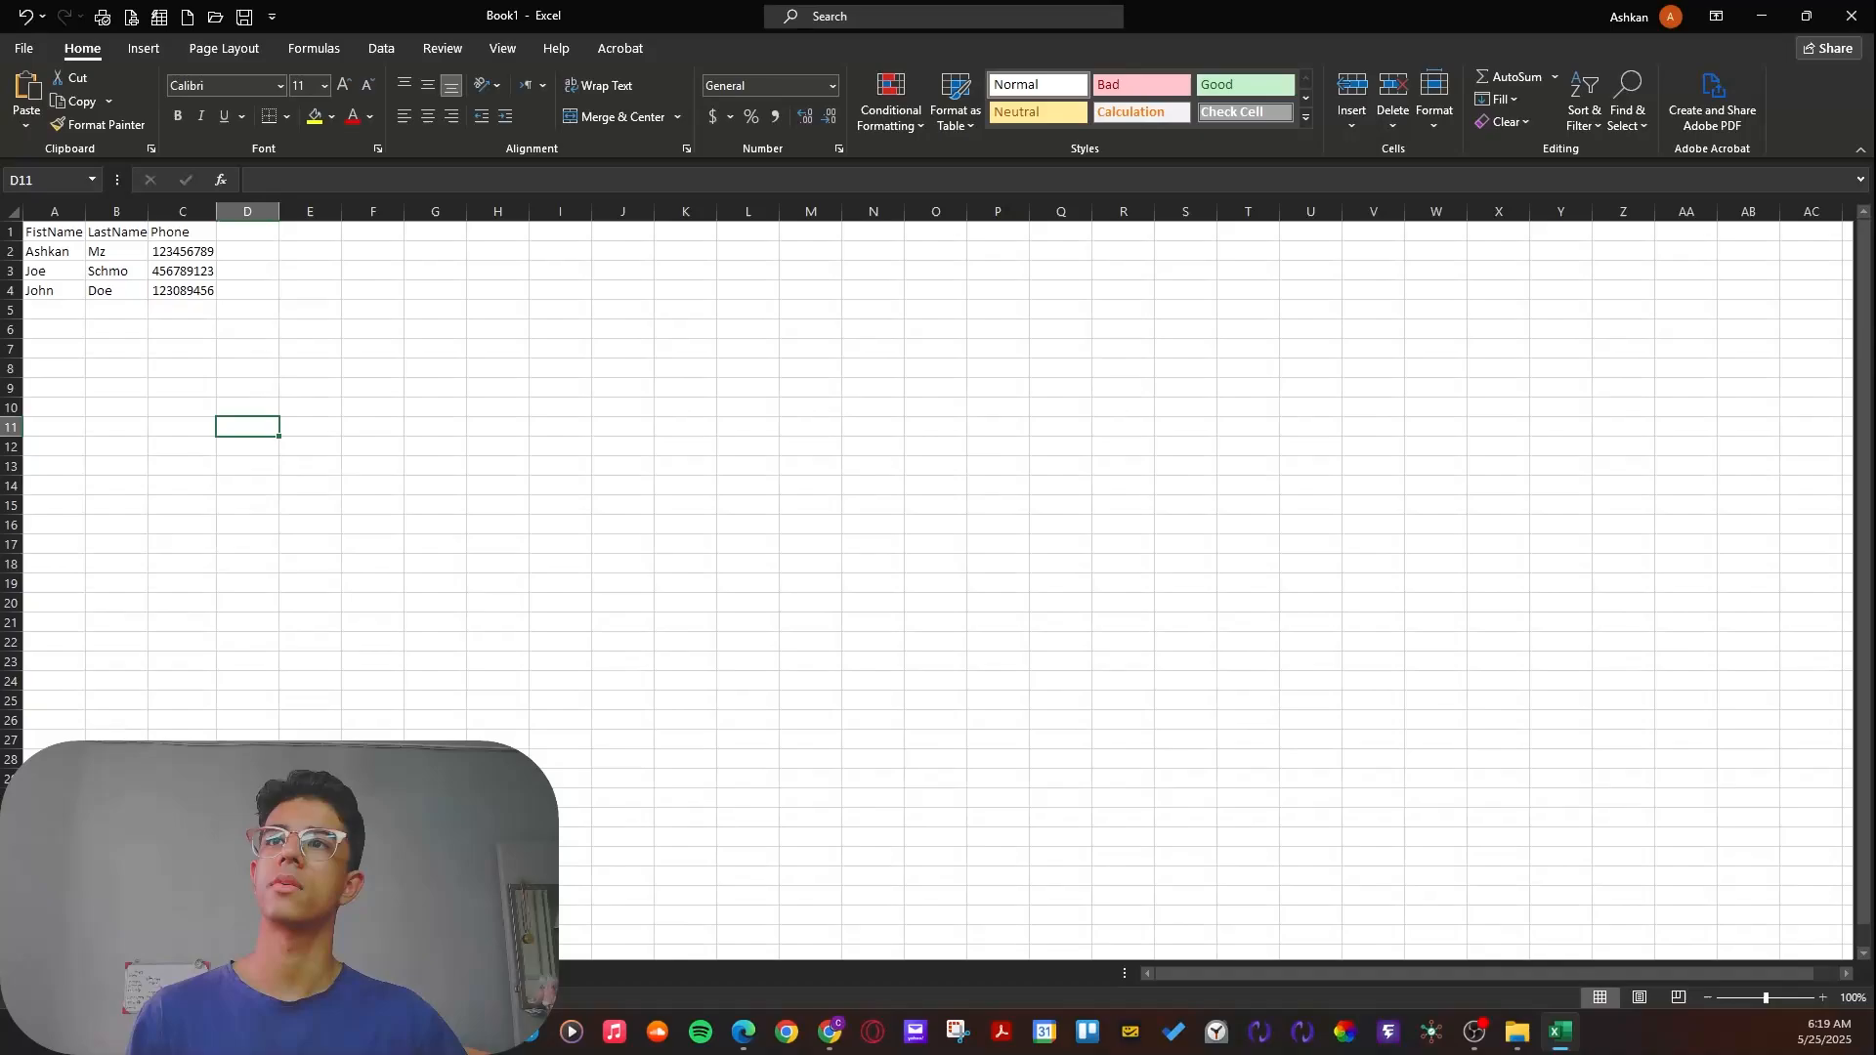
click(1851, 15)
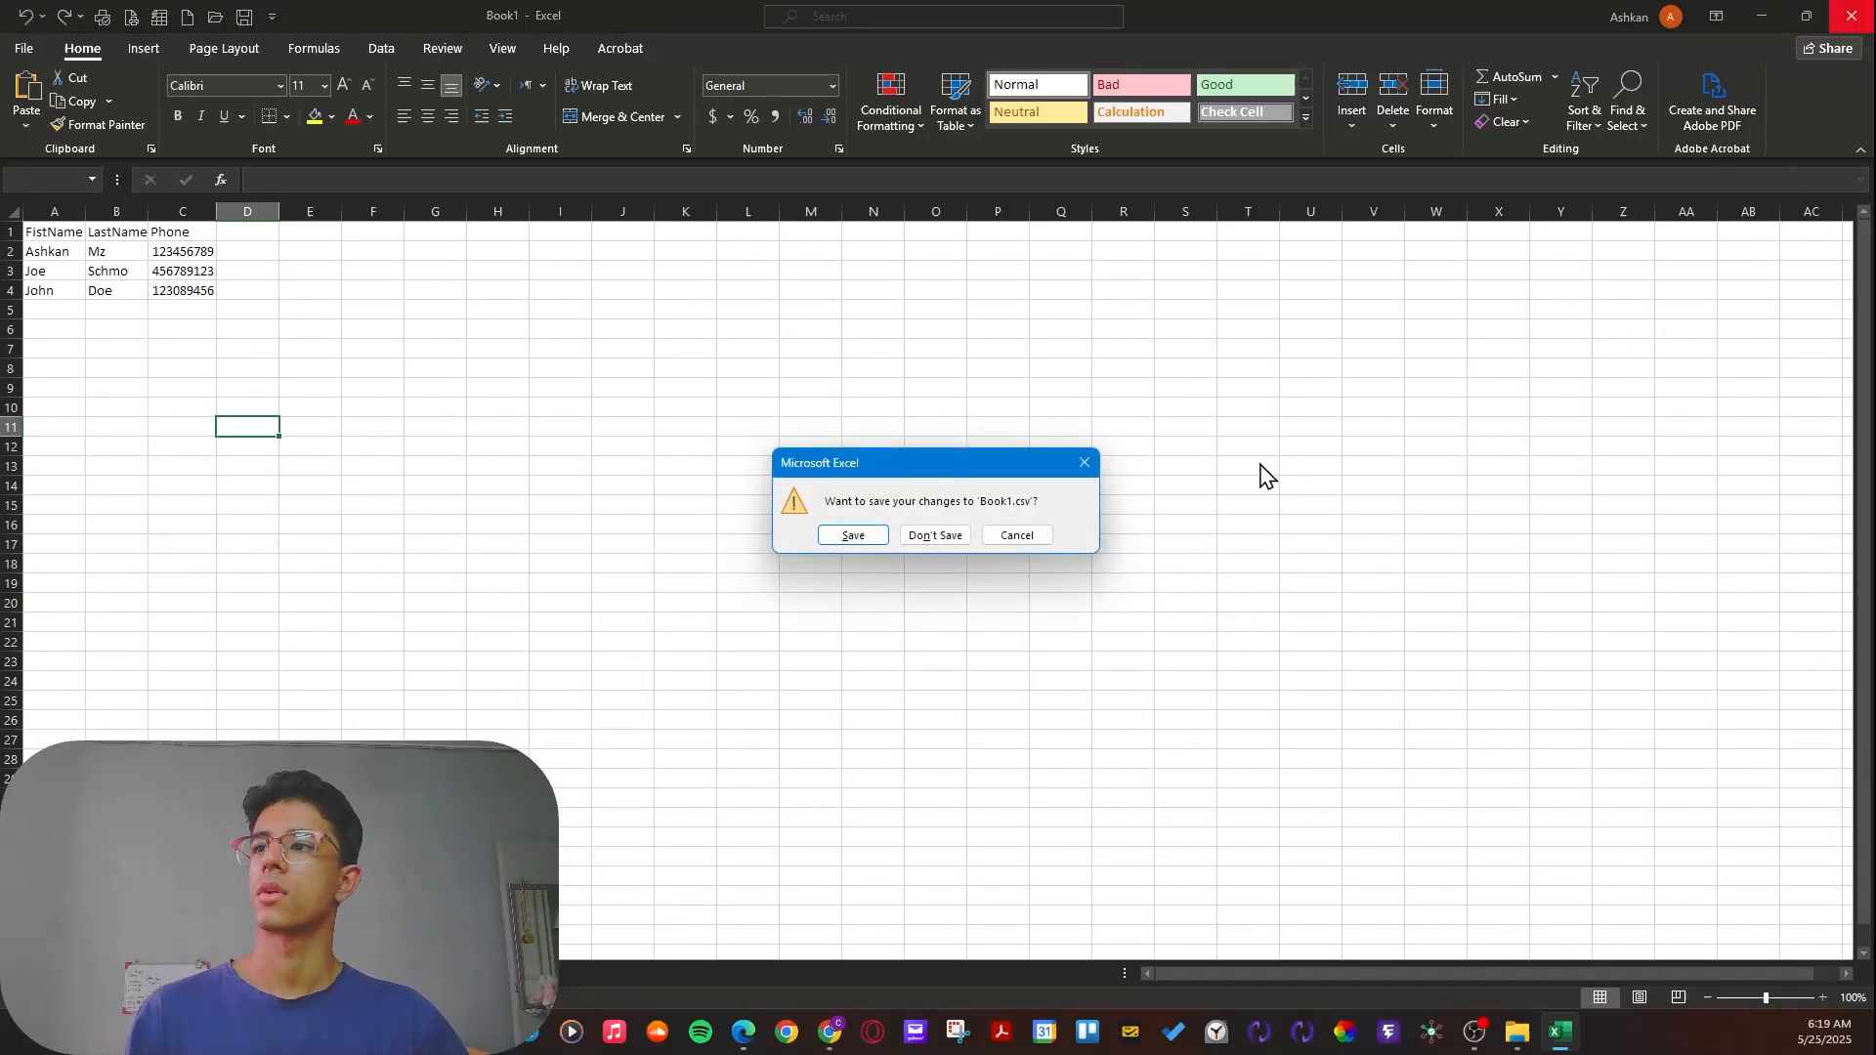
click(931, 537)
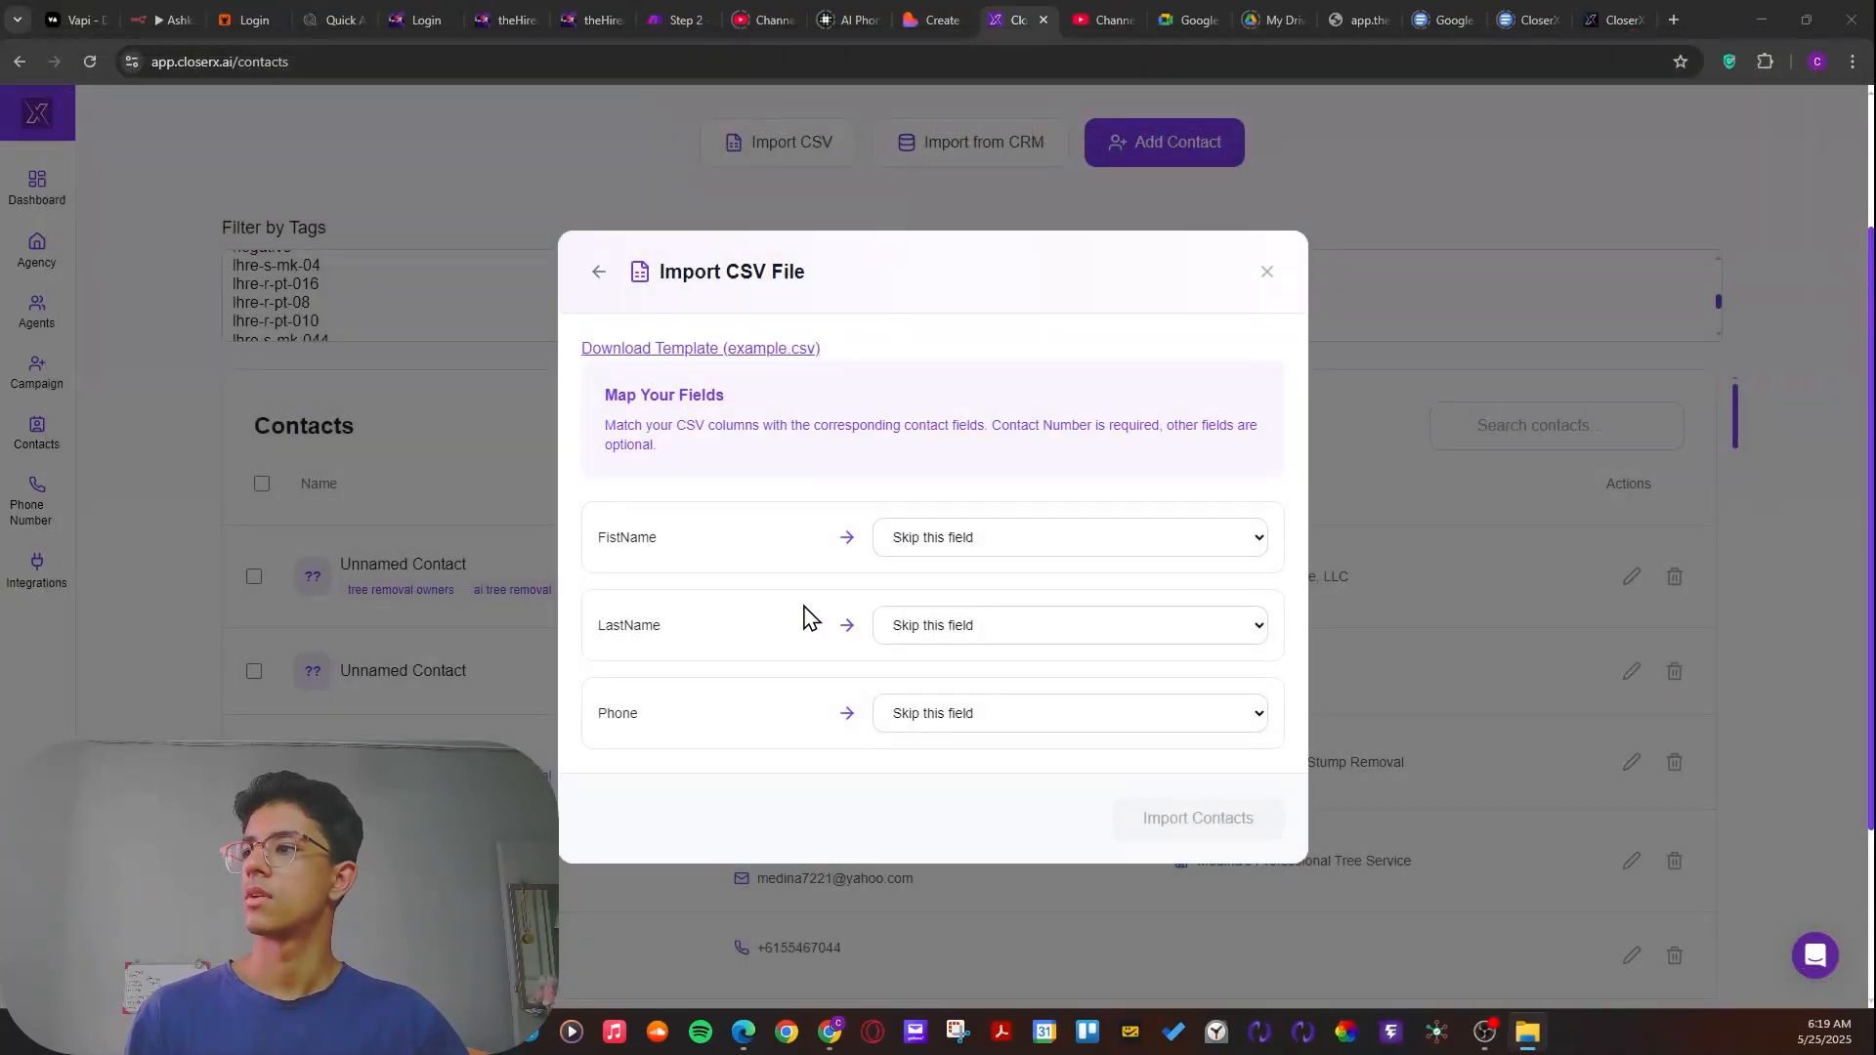
- In the CloserX import, map FistName to First Name, LastName to Last Name and Phone to Contact Number, and import the contacts
double_click(665, 550)
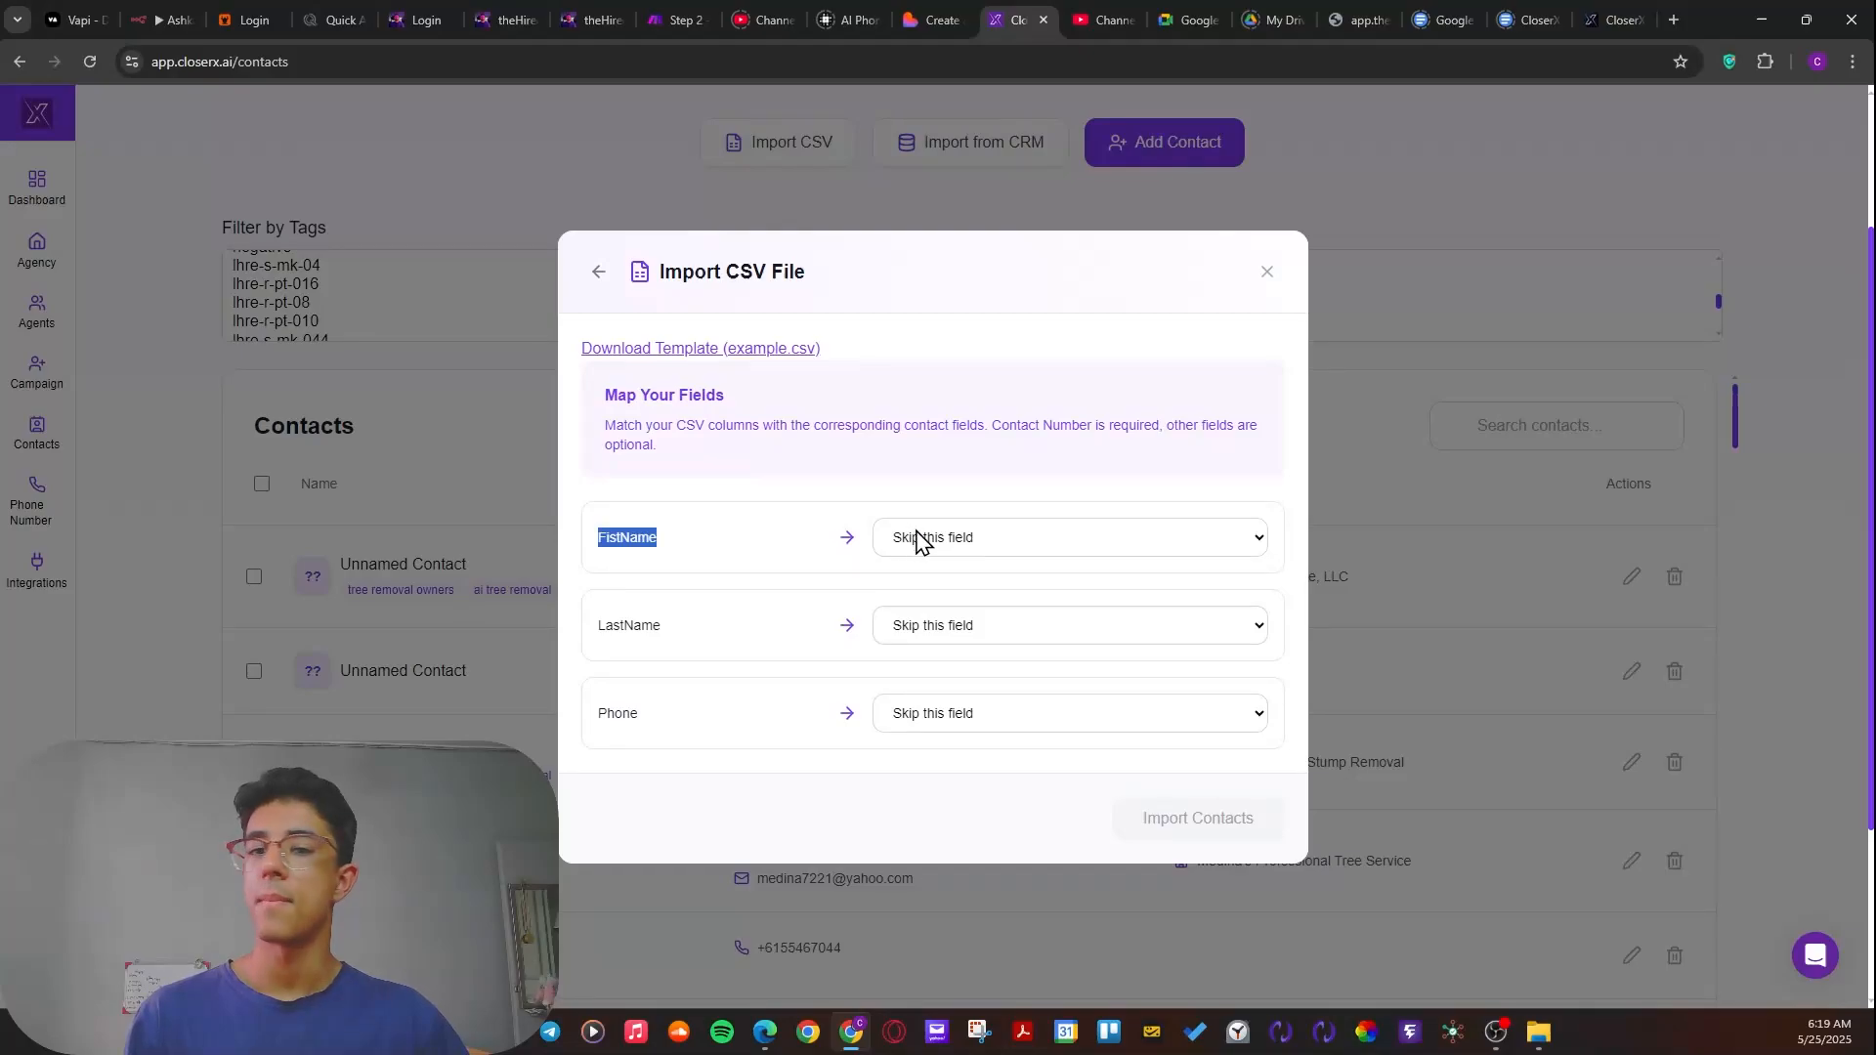
click(950, 544)
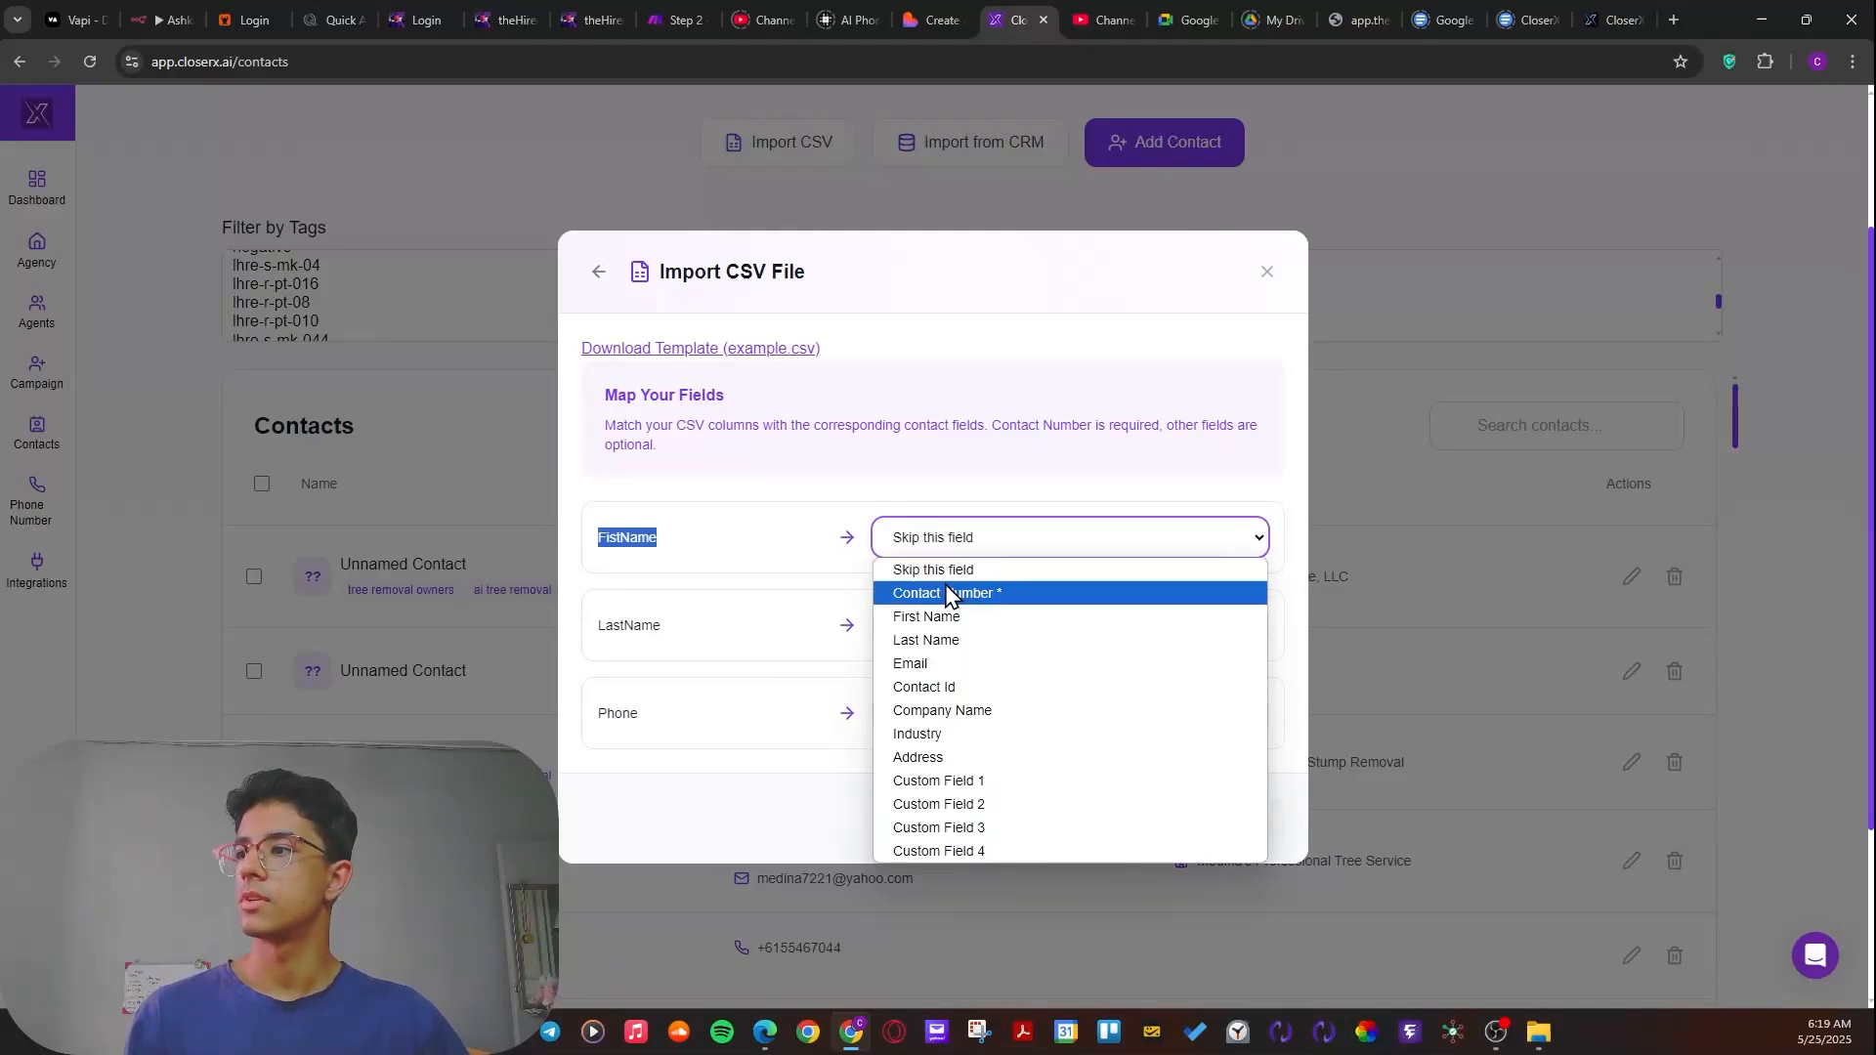
click(945, 625)
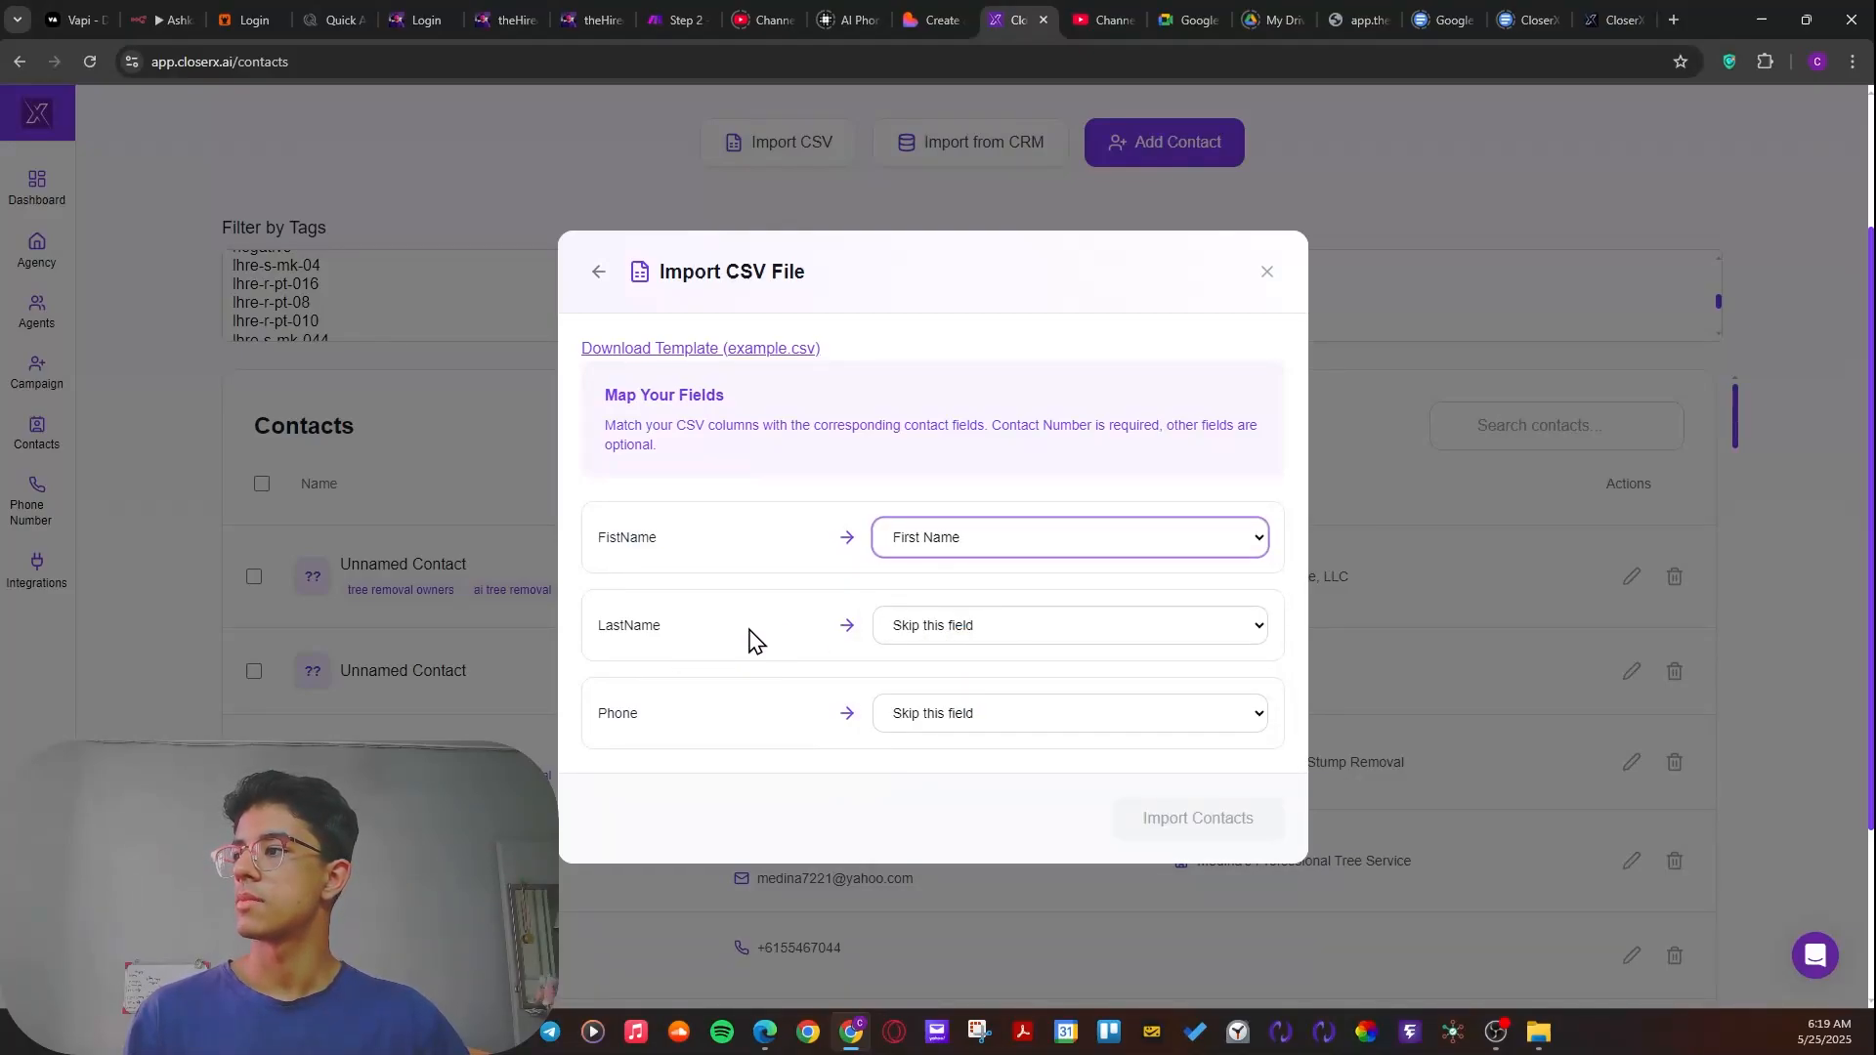
click(993, 625)
click(953, 728)
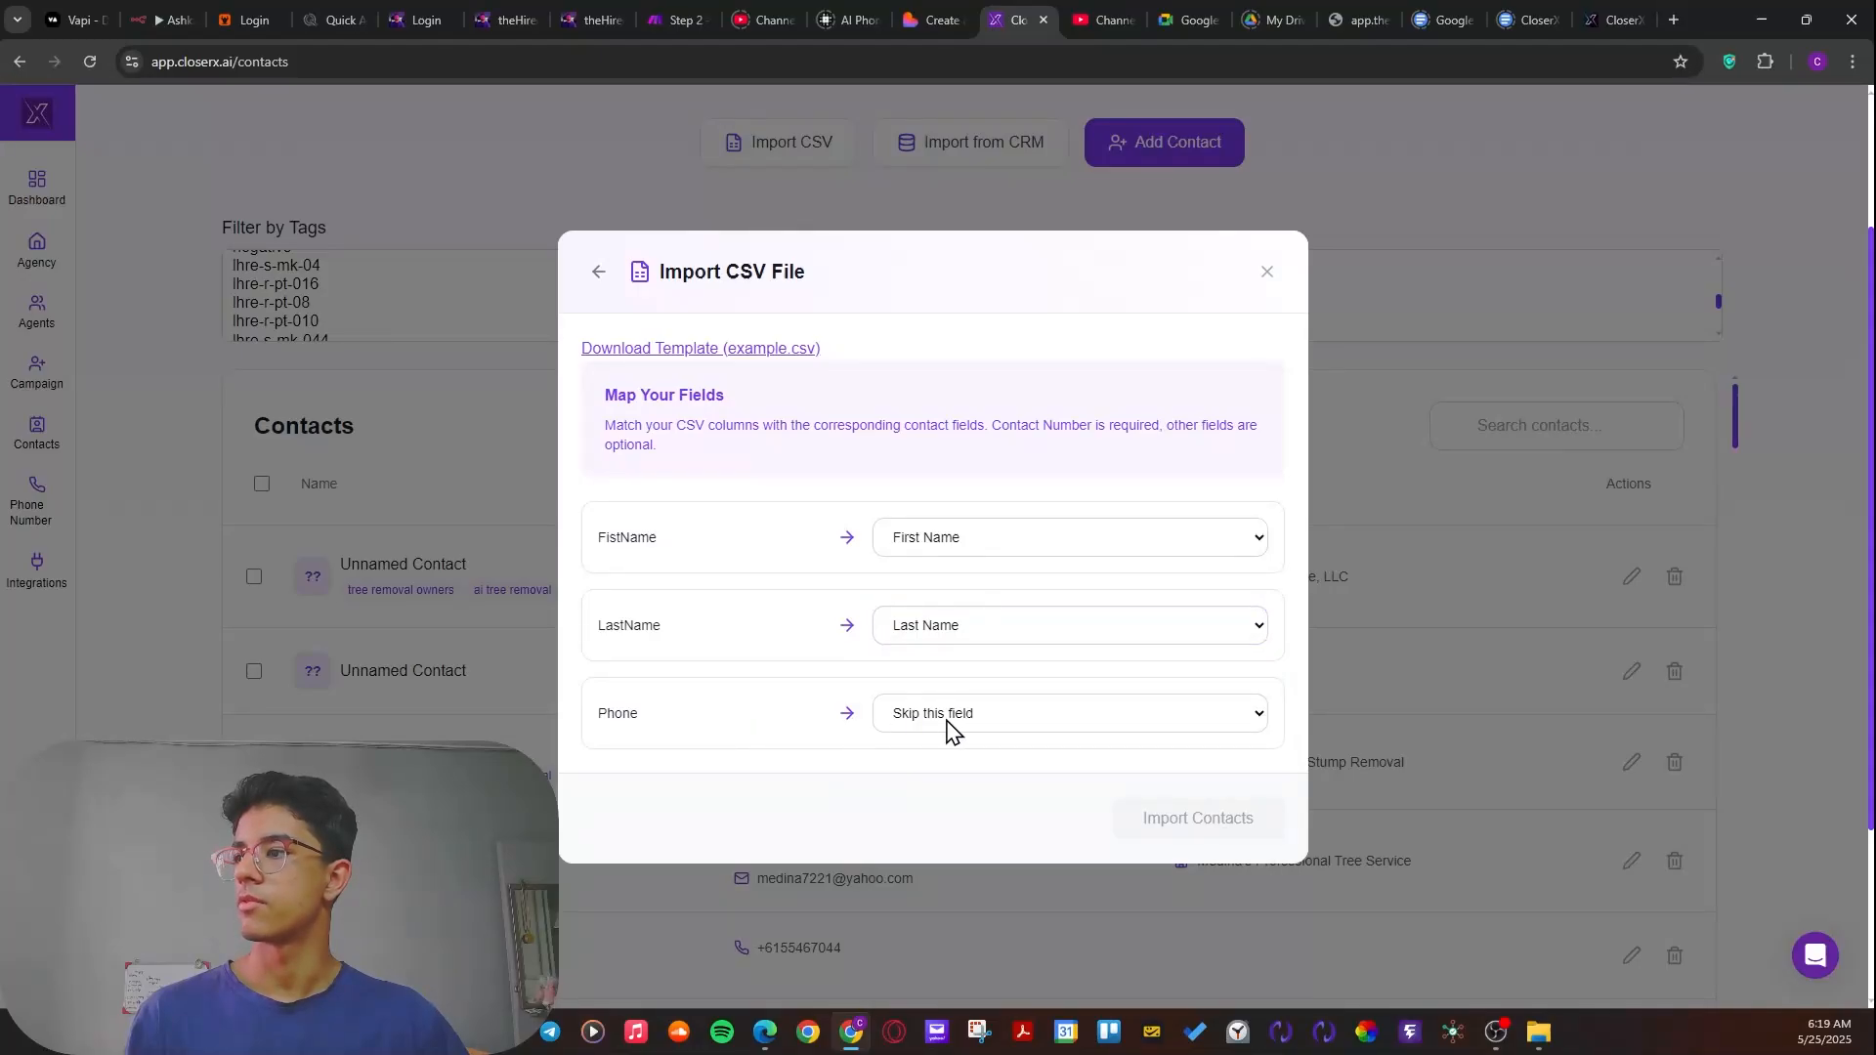
click(948, 725)
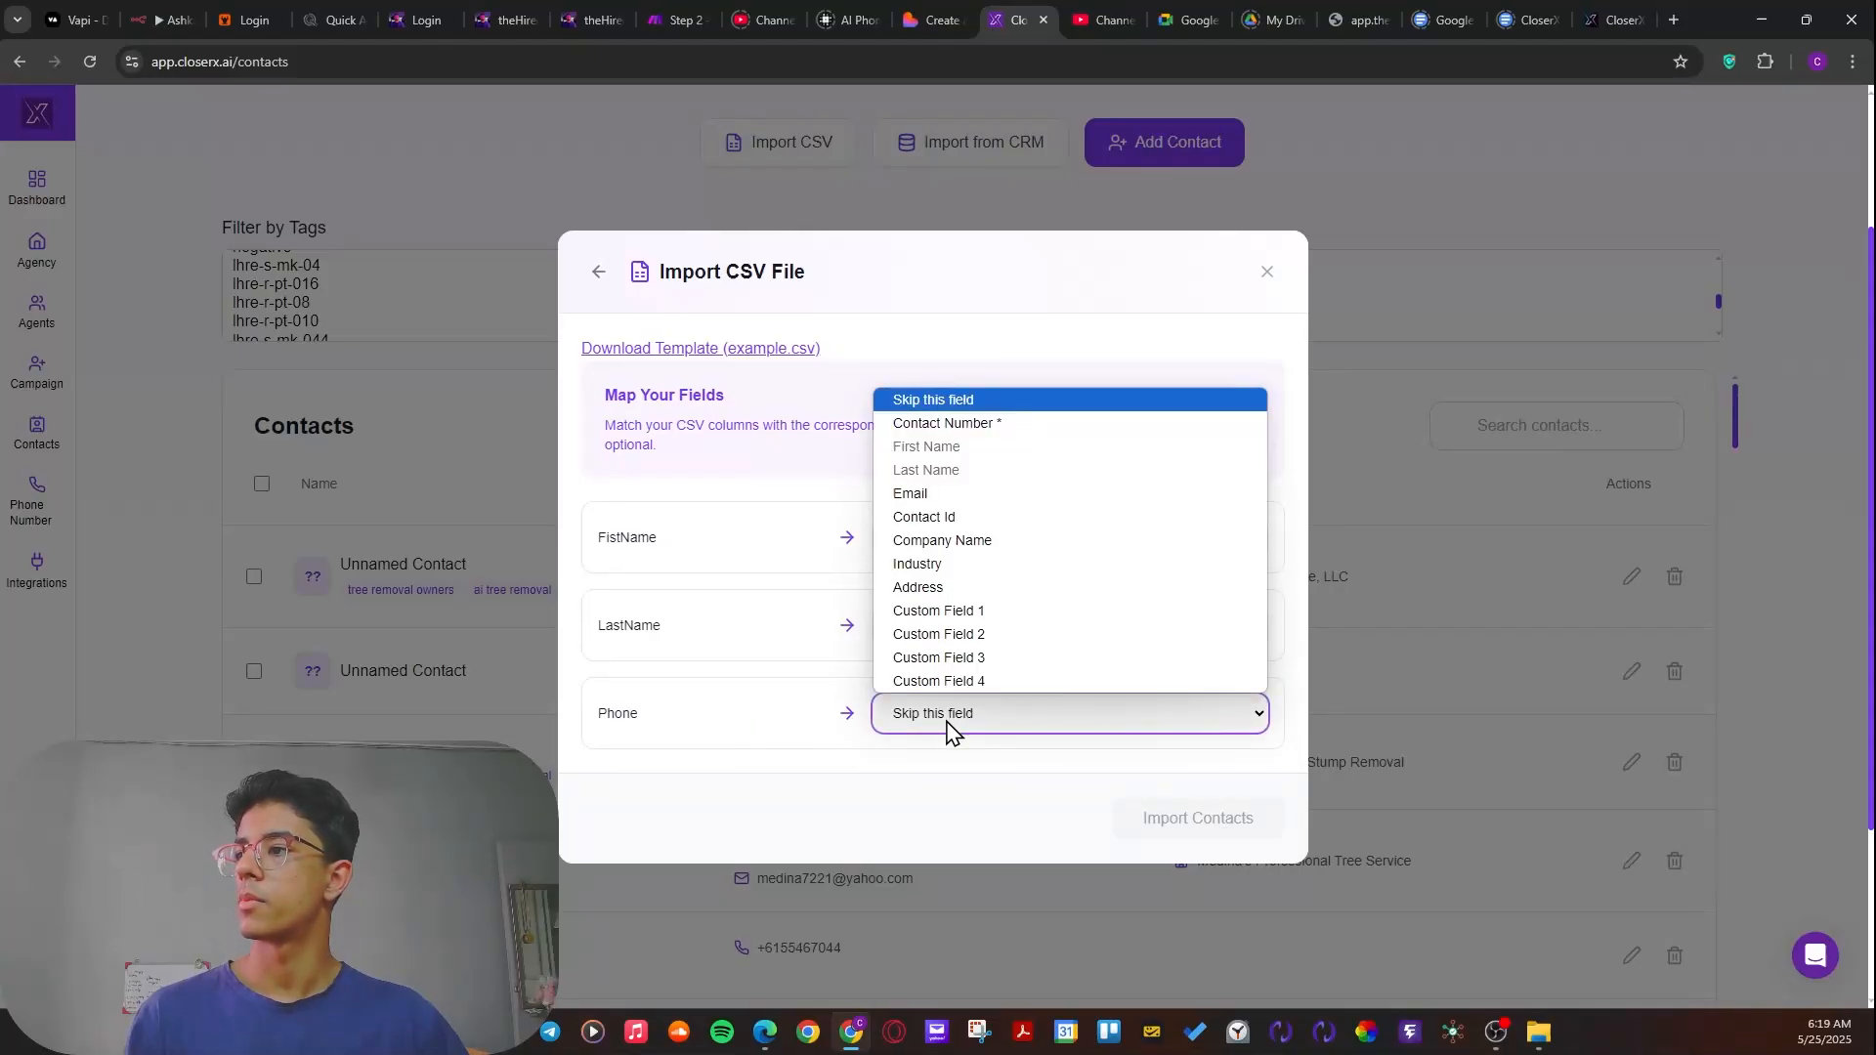
click(938, 423)
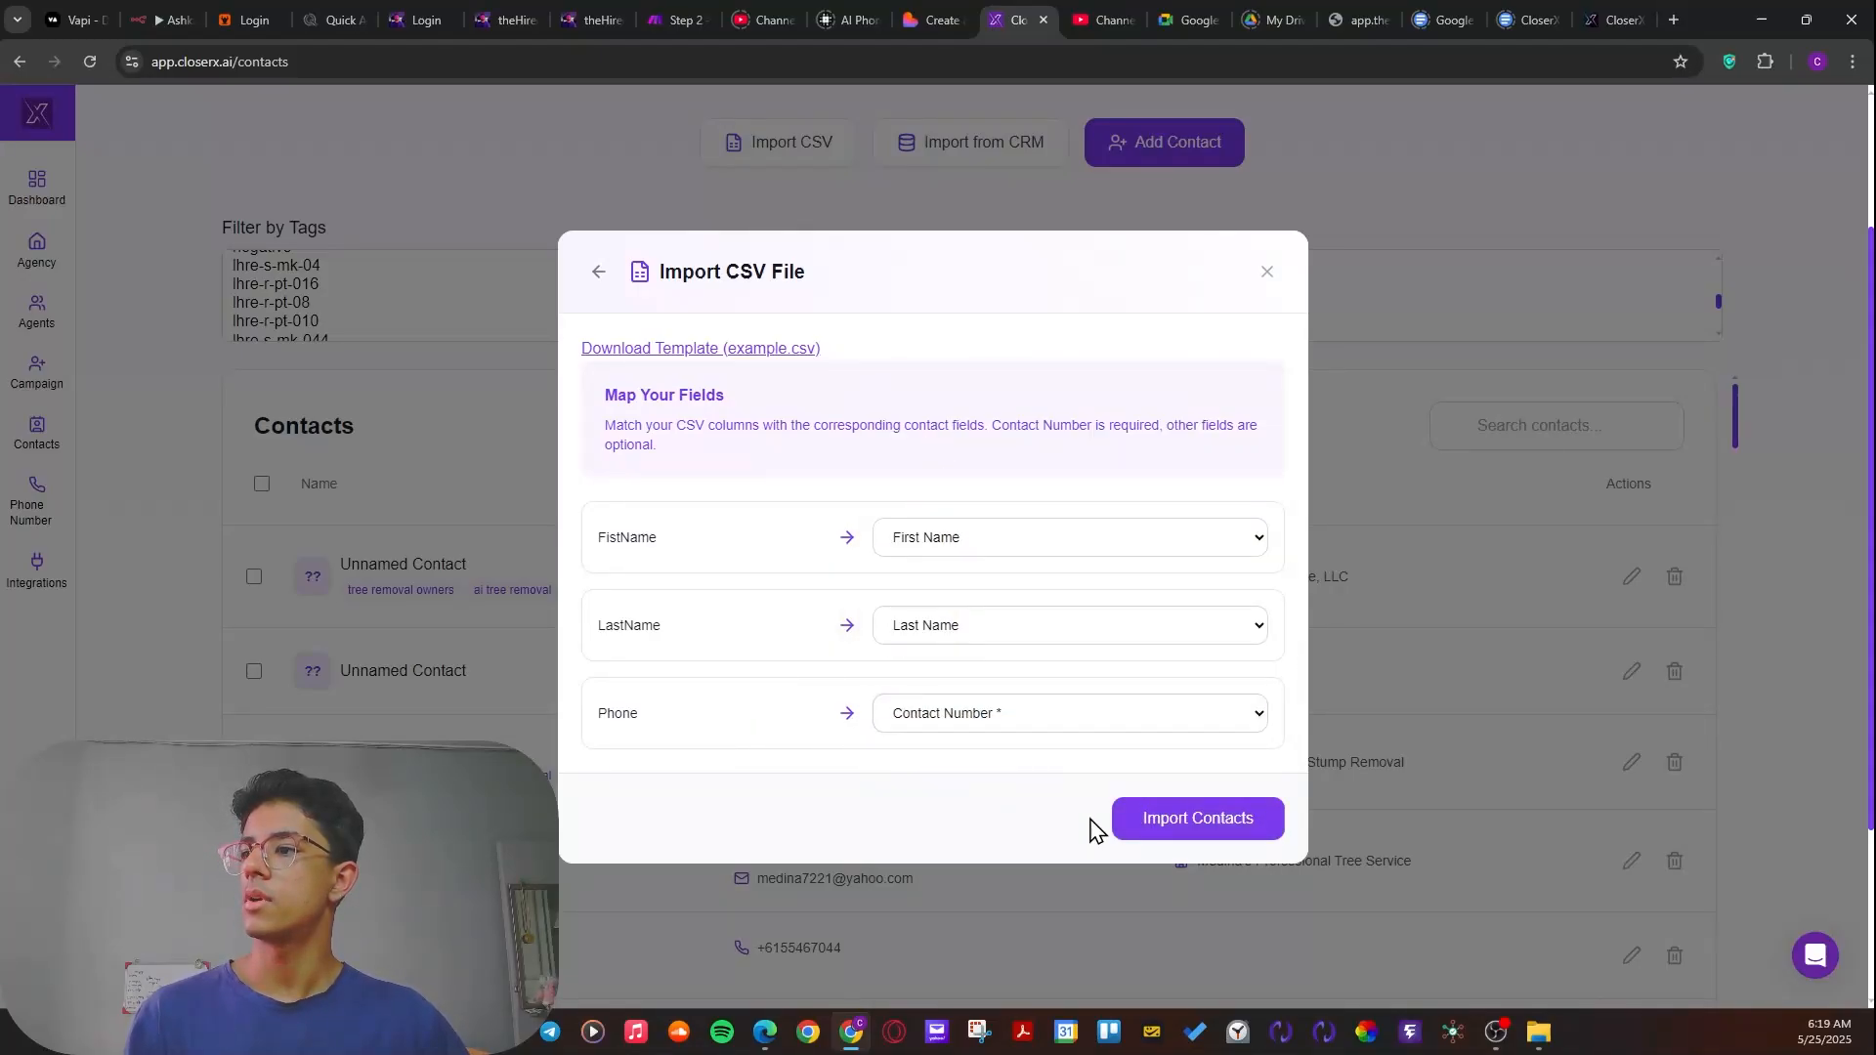
click(1183, 821)
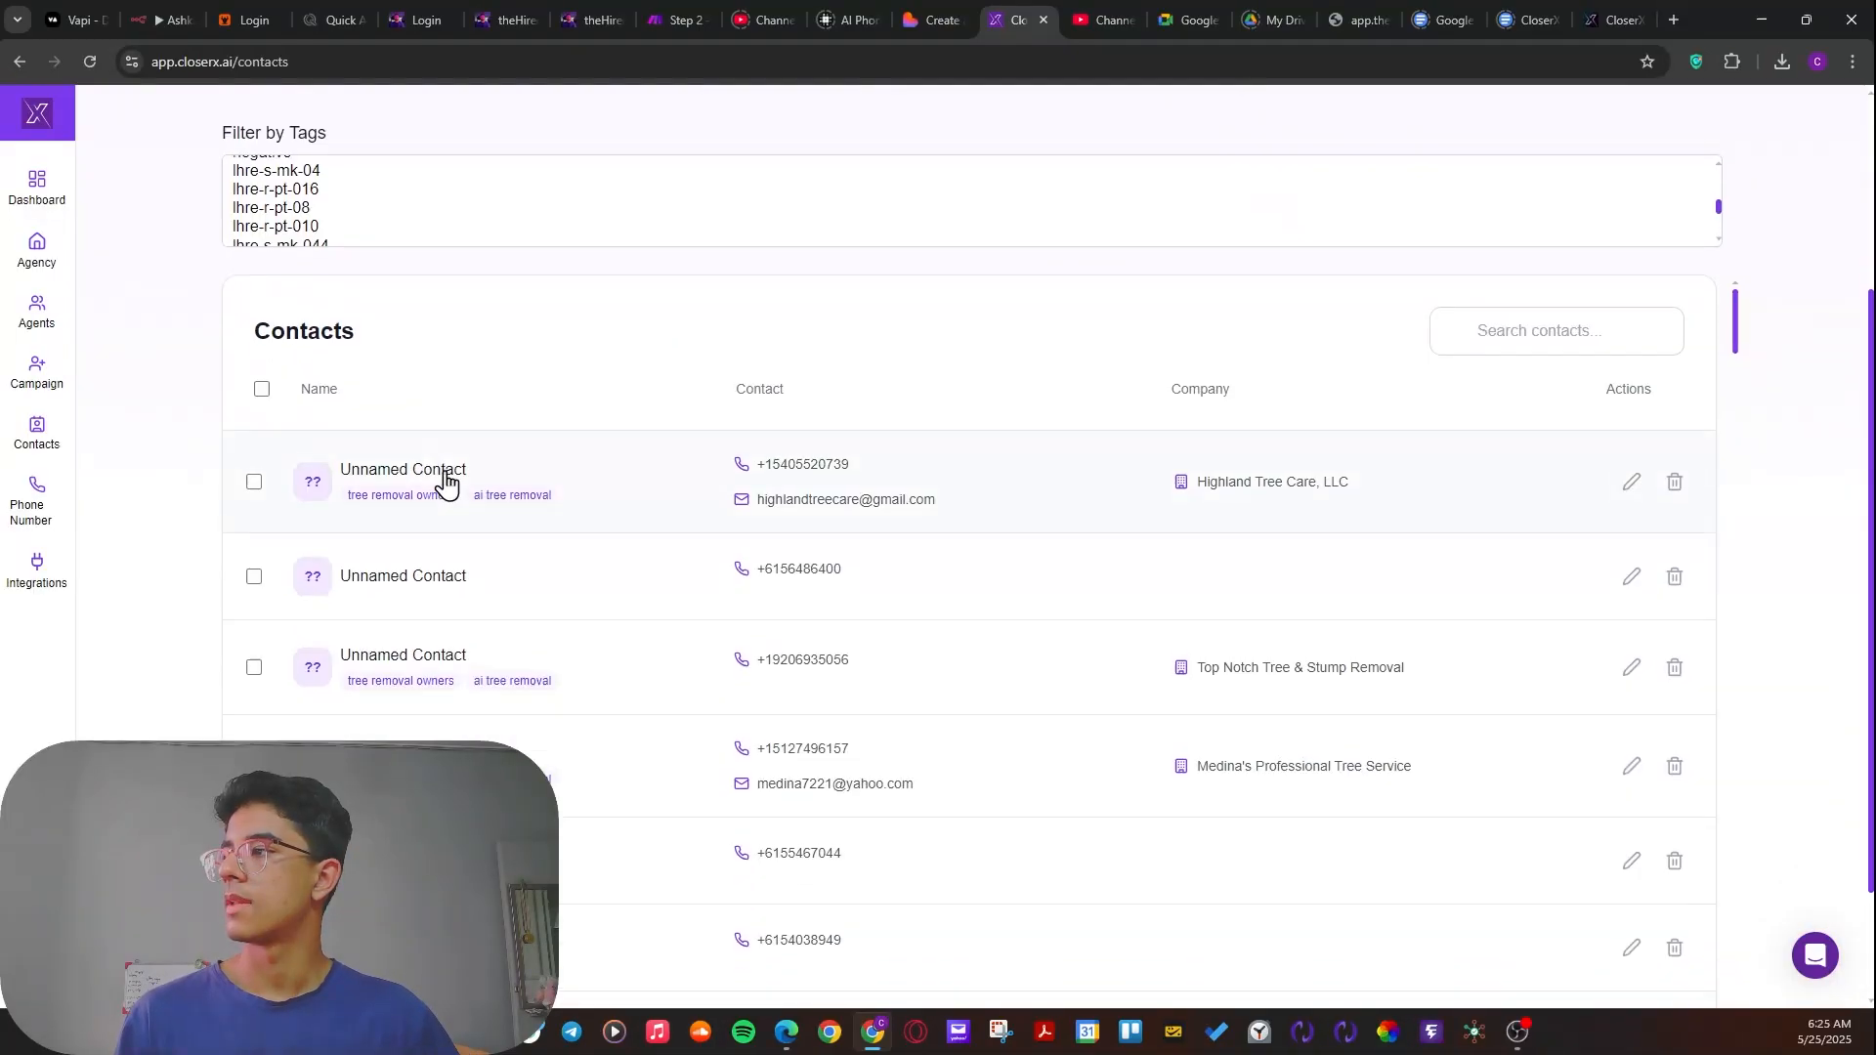
- Go to the Campaign page to show the list of campaigns
scroll(447, 480, up, 3)
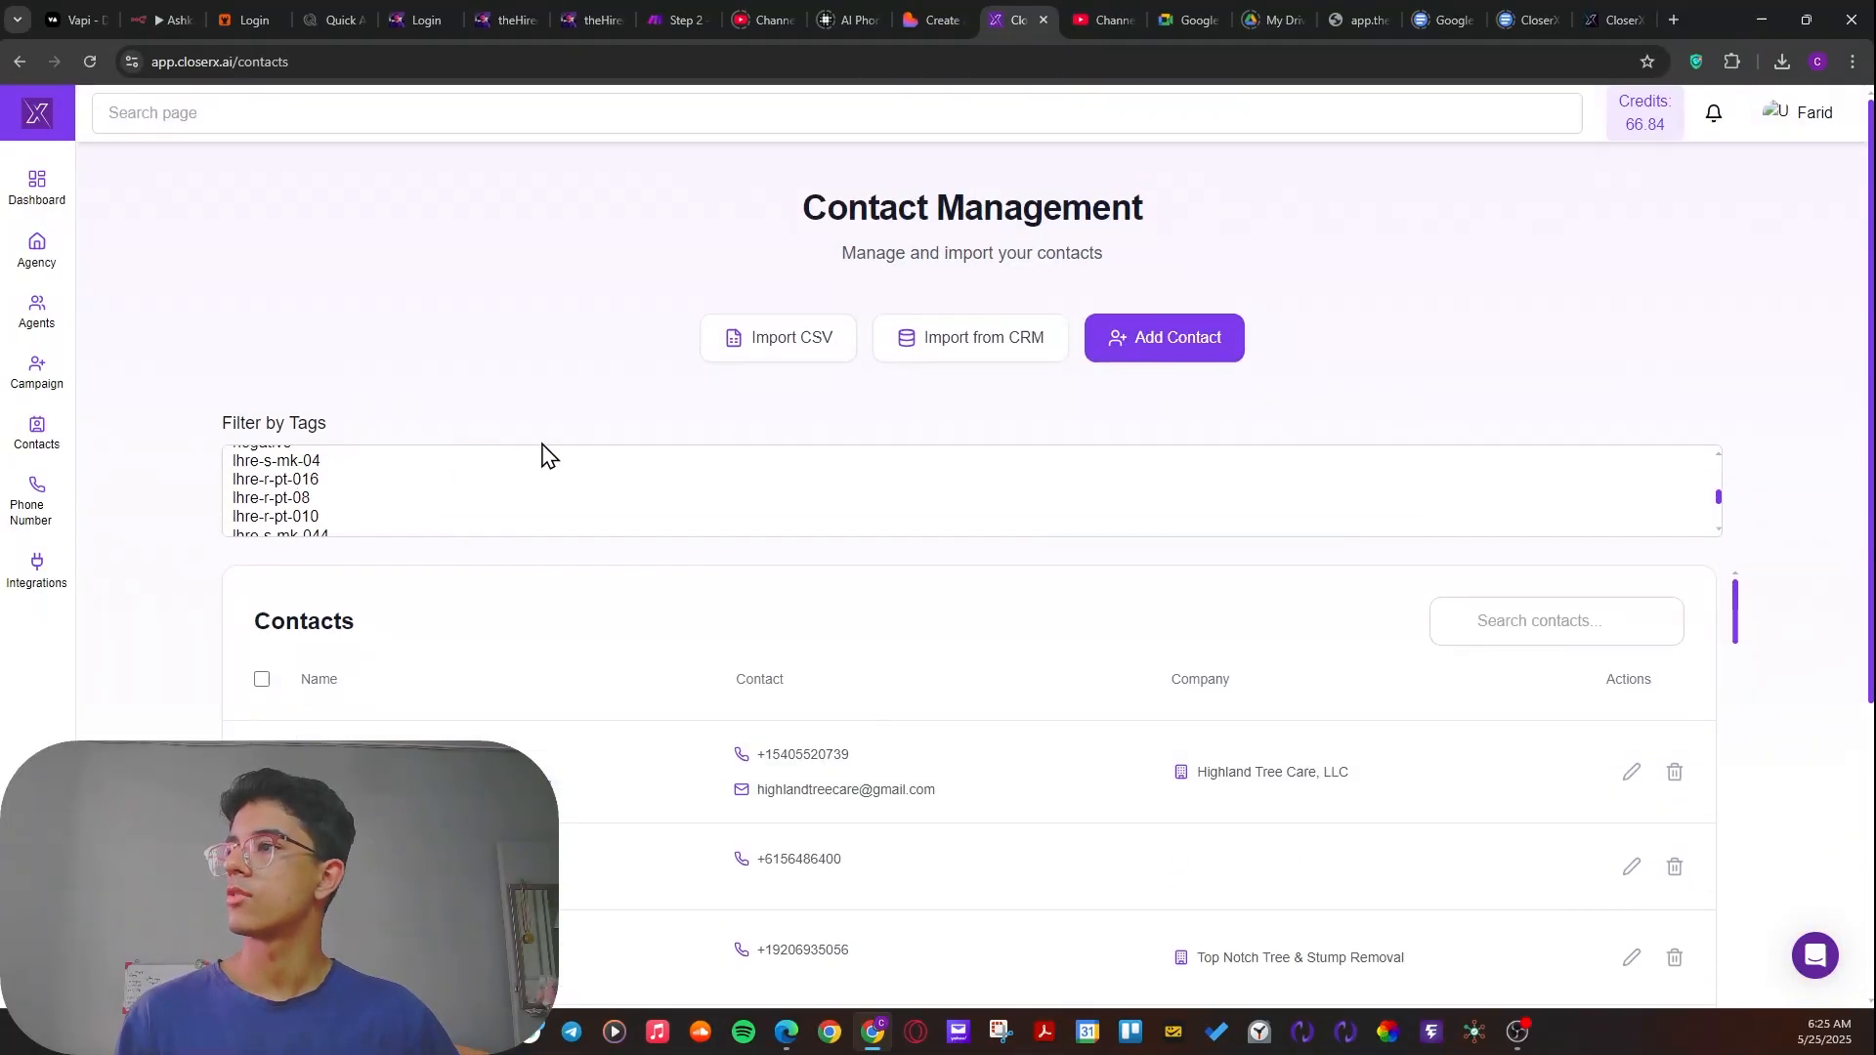
mouse_move(88, 306)
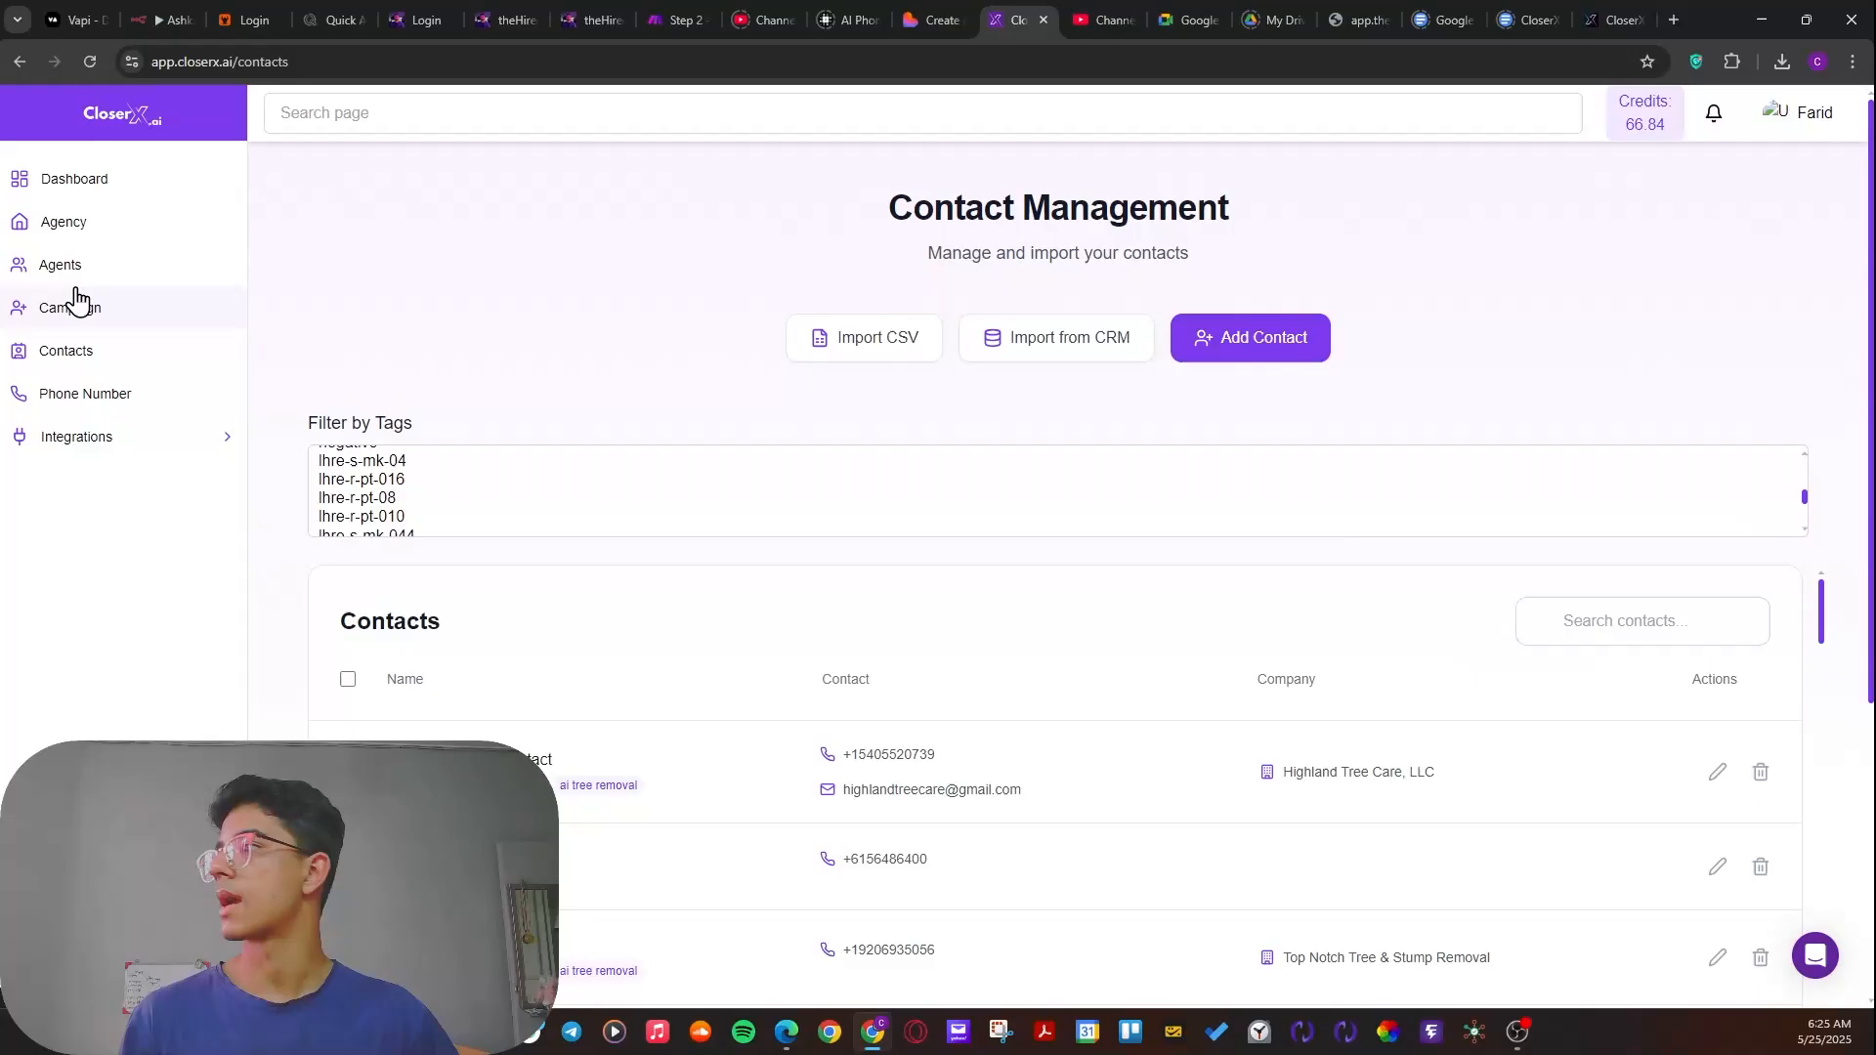
click(65, 319)
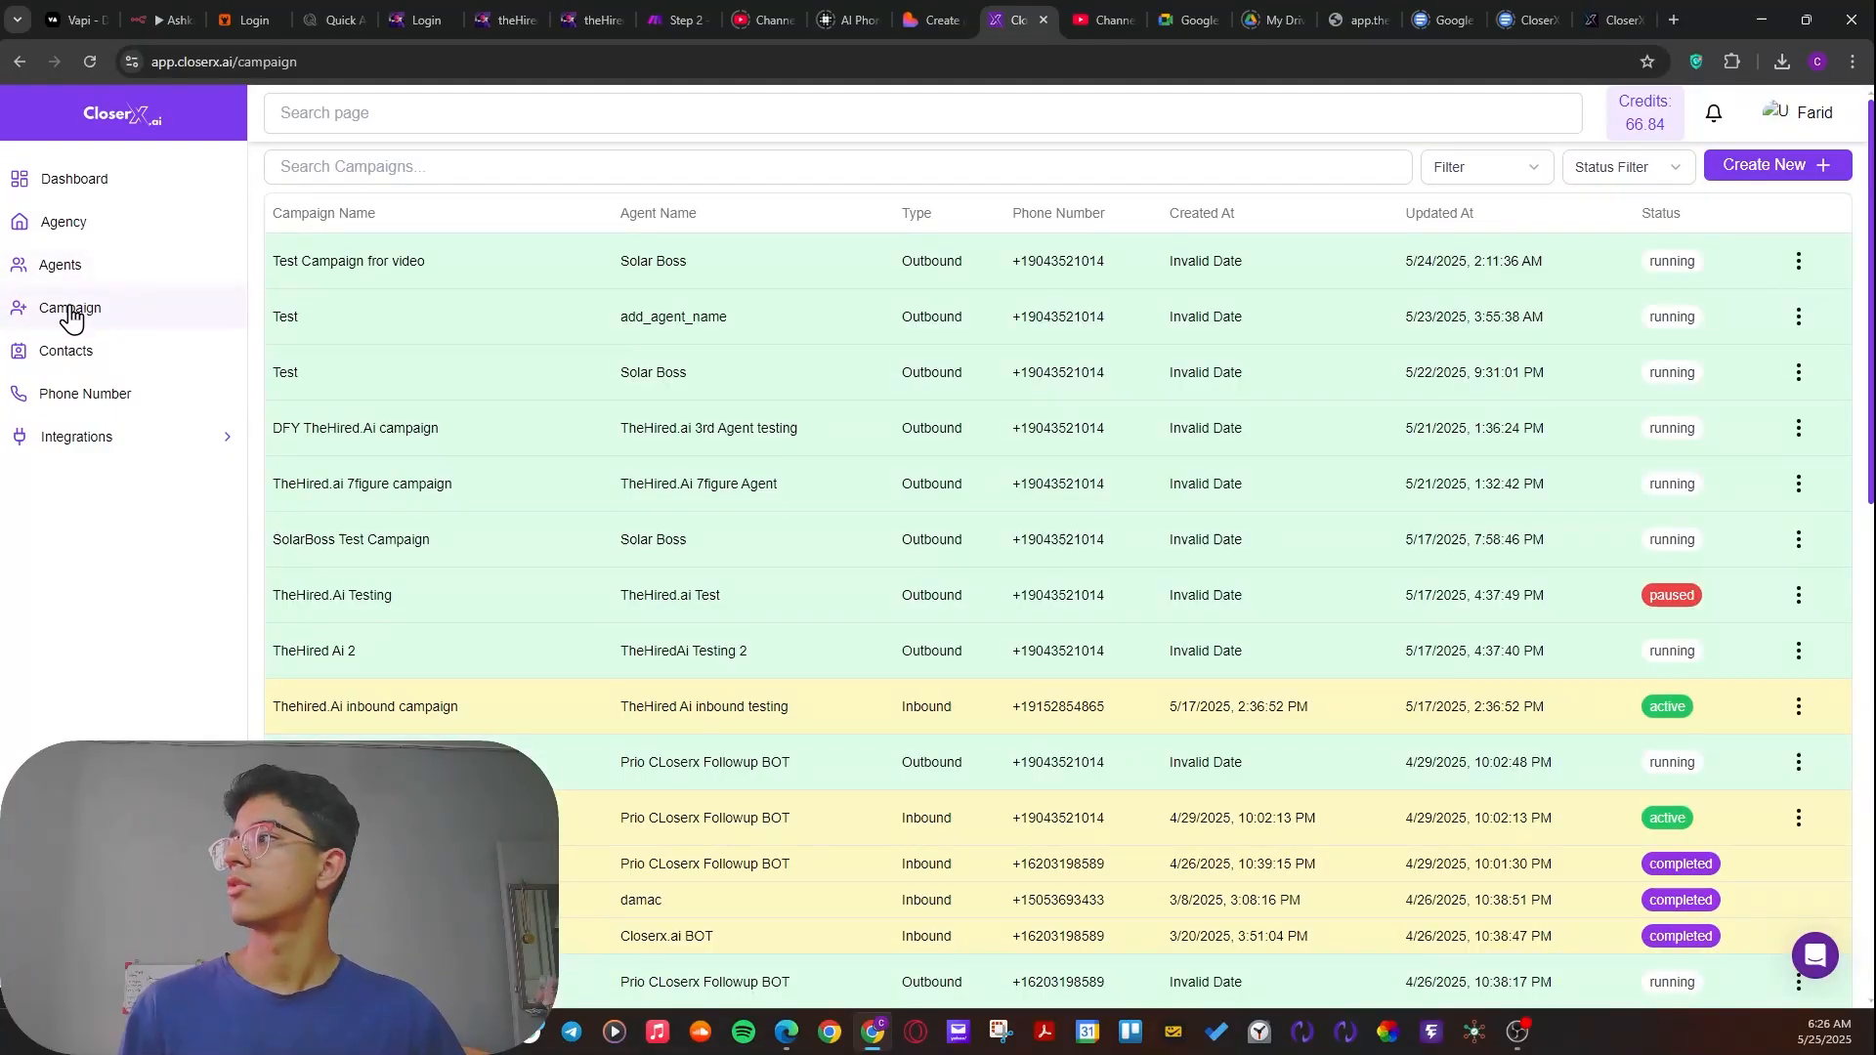
- Create a new campaign of the Campaign type and name it TestFroVideo
click(1808, 168)
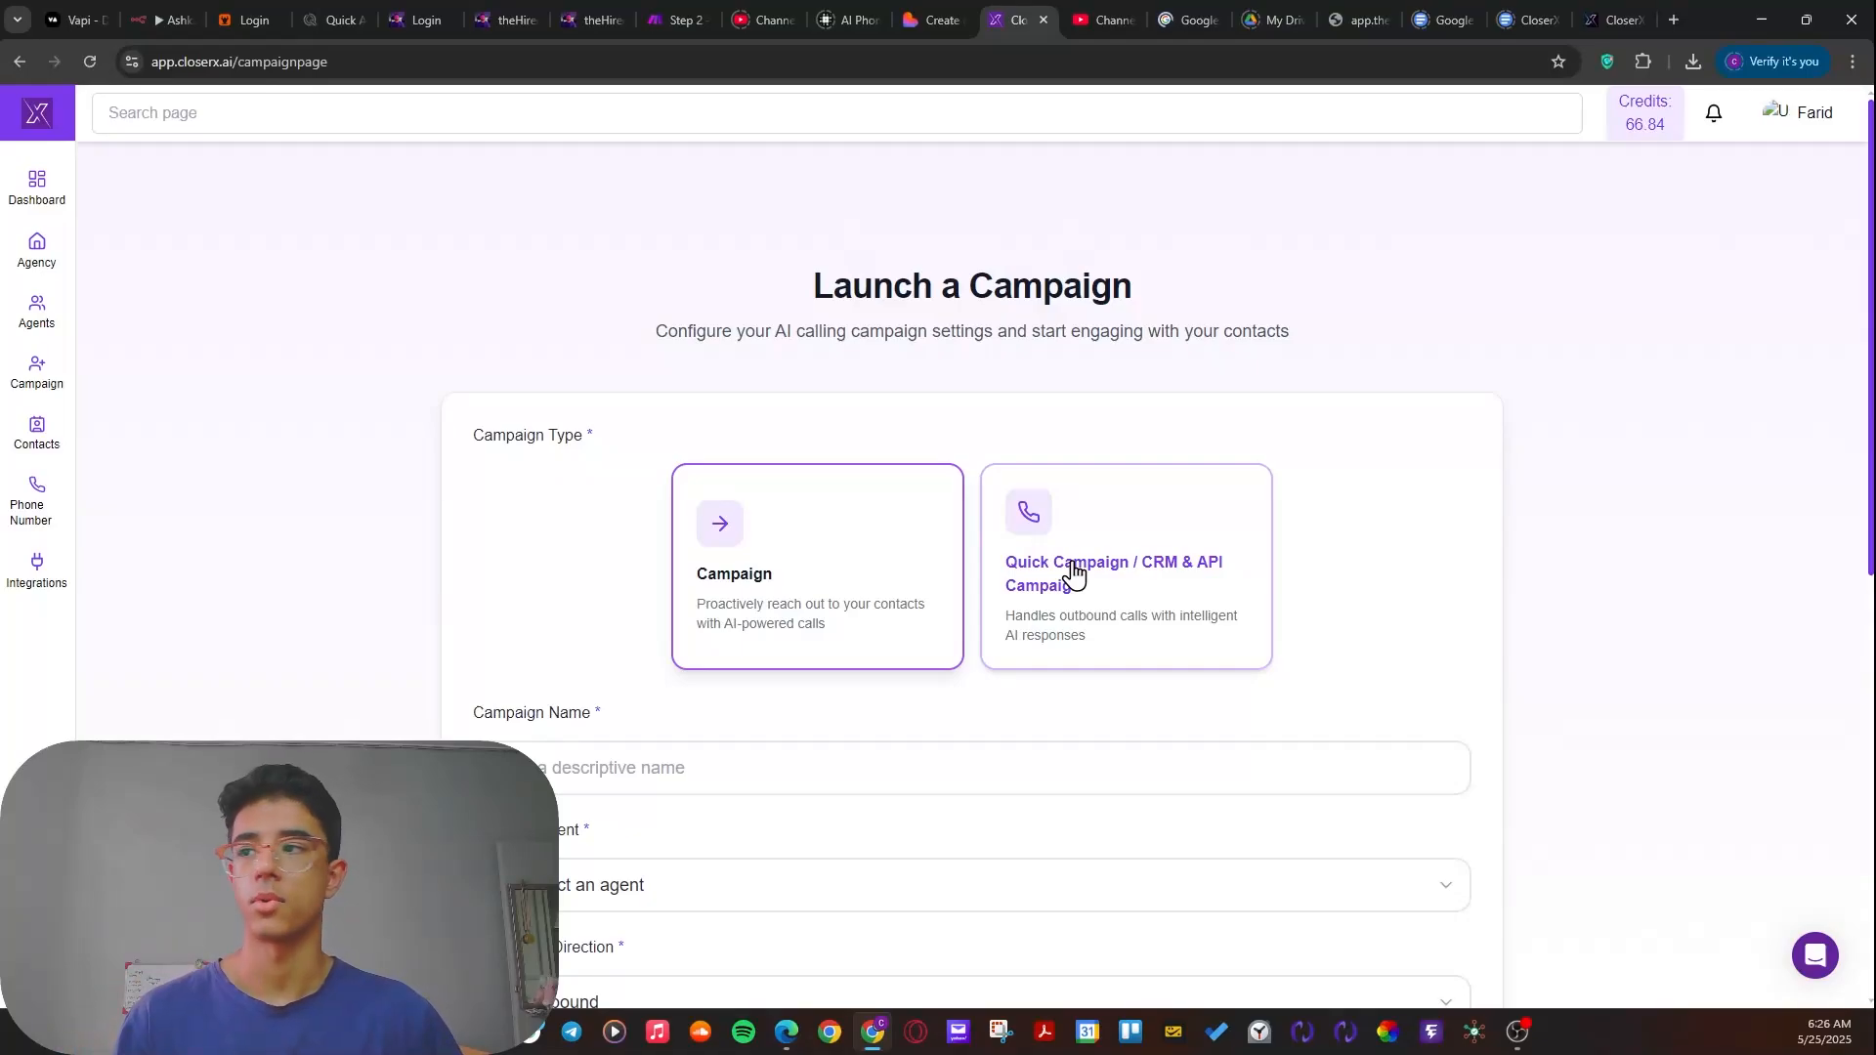
scroll(1075, 574, down, 4)
click(607, 369)
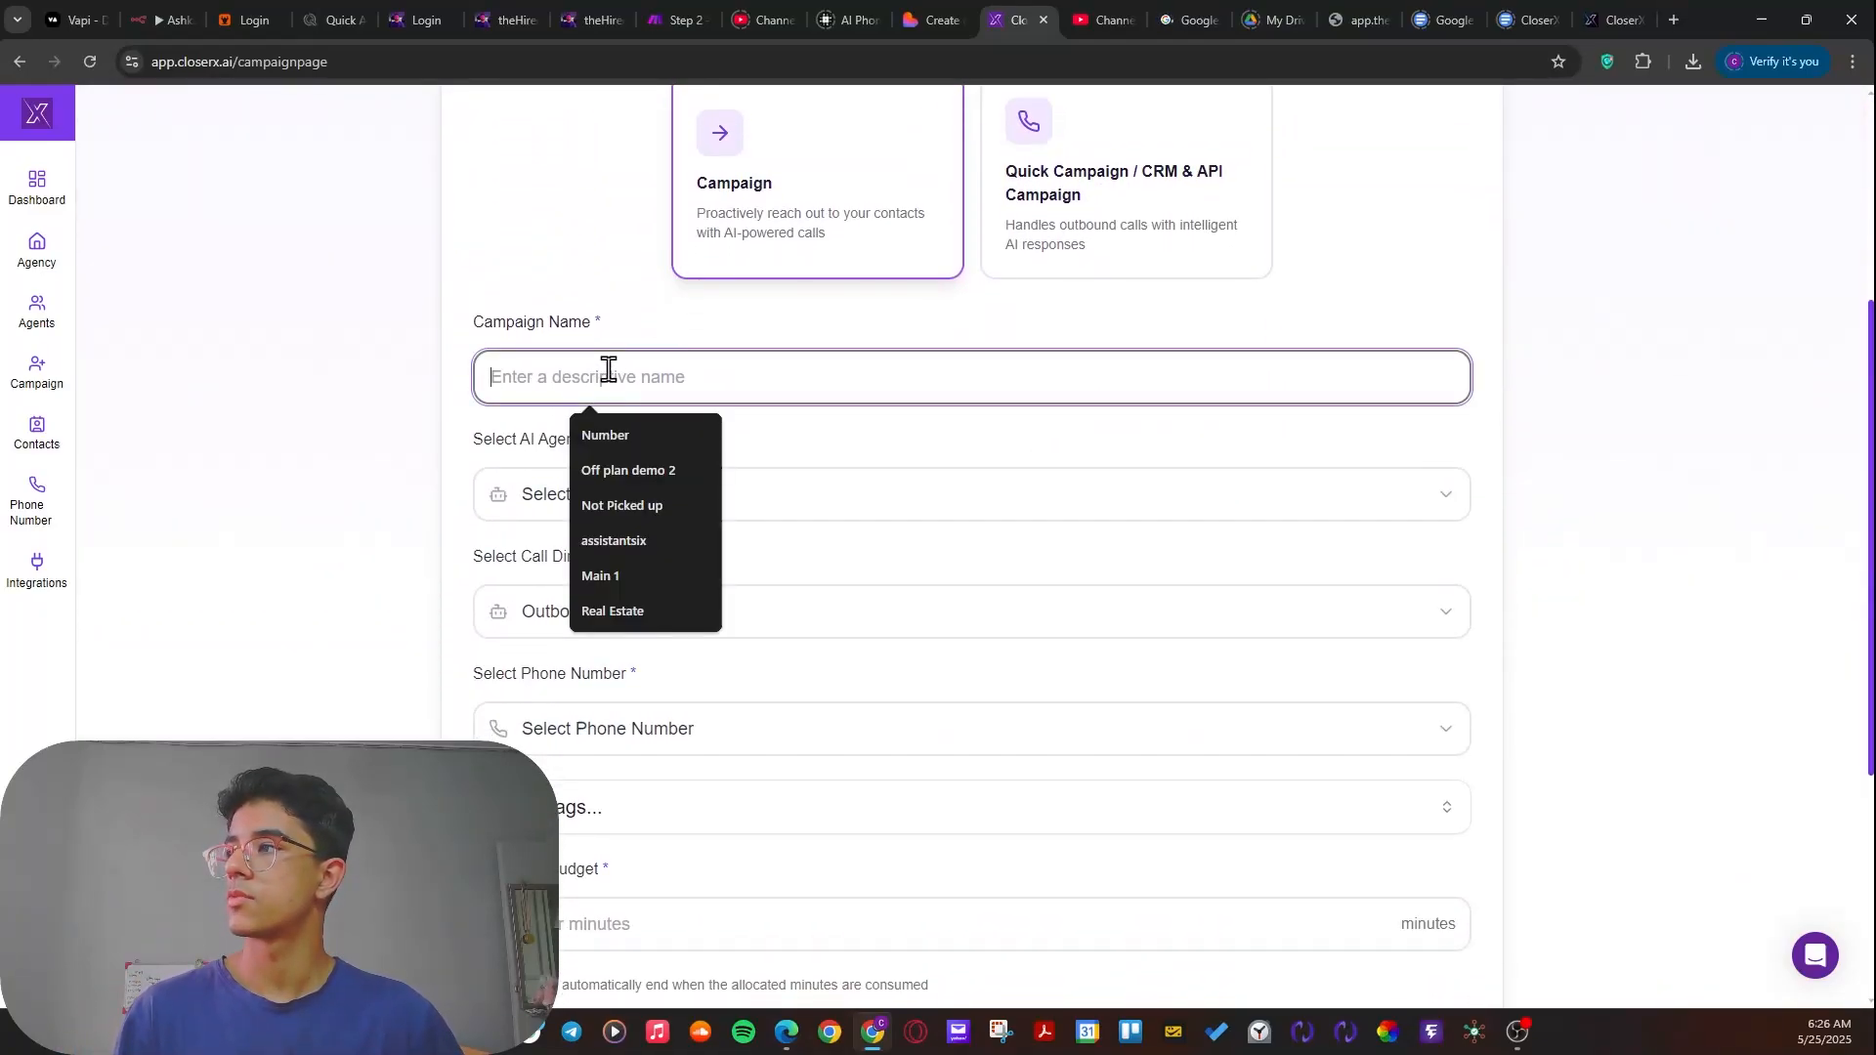
text(Test)
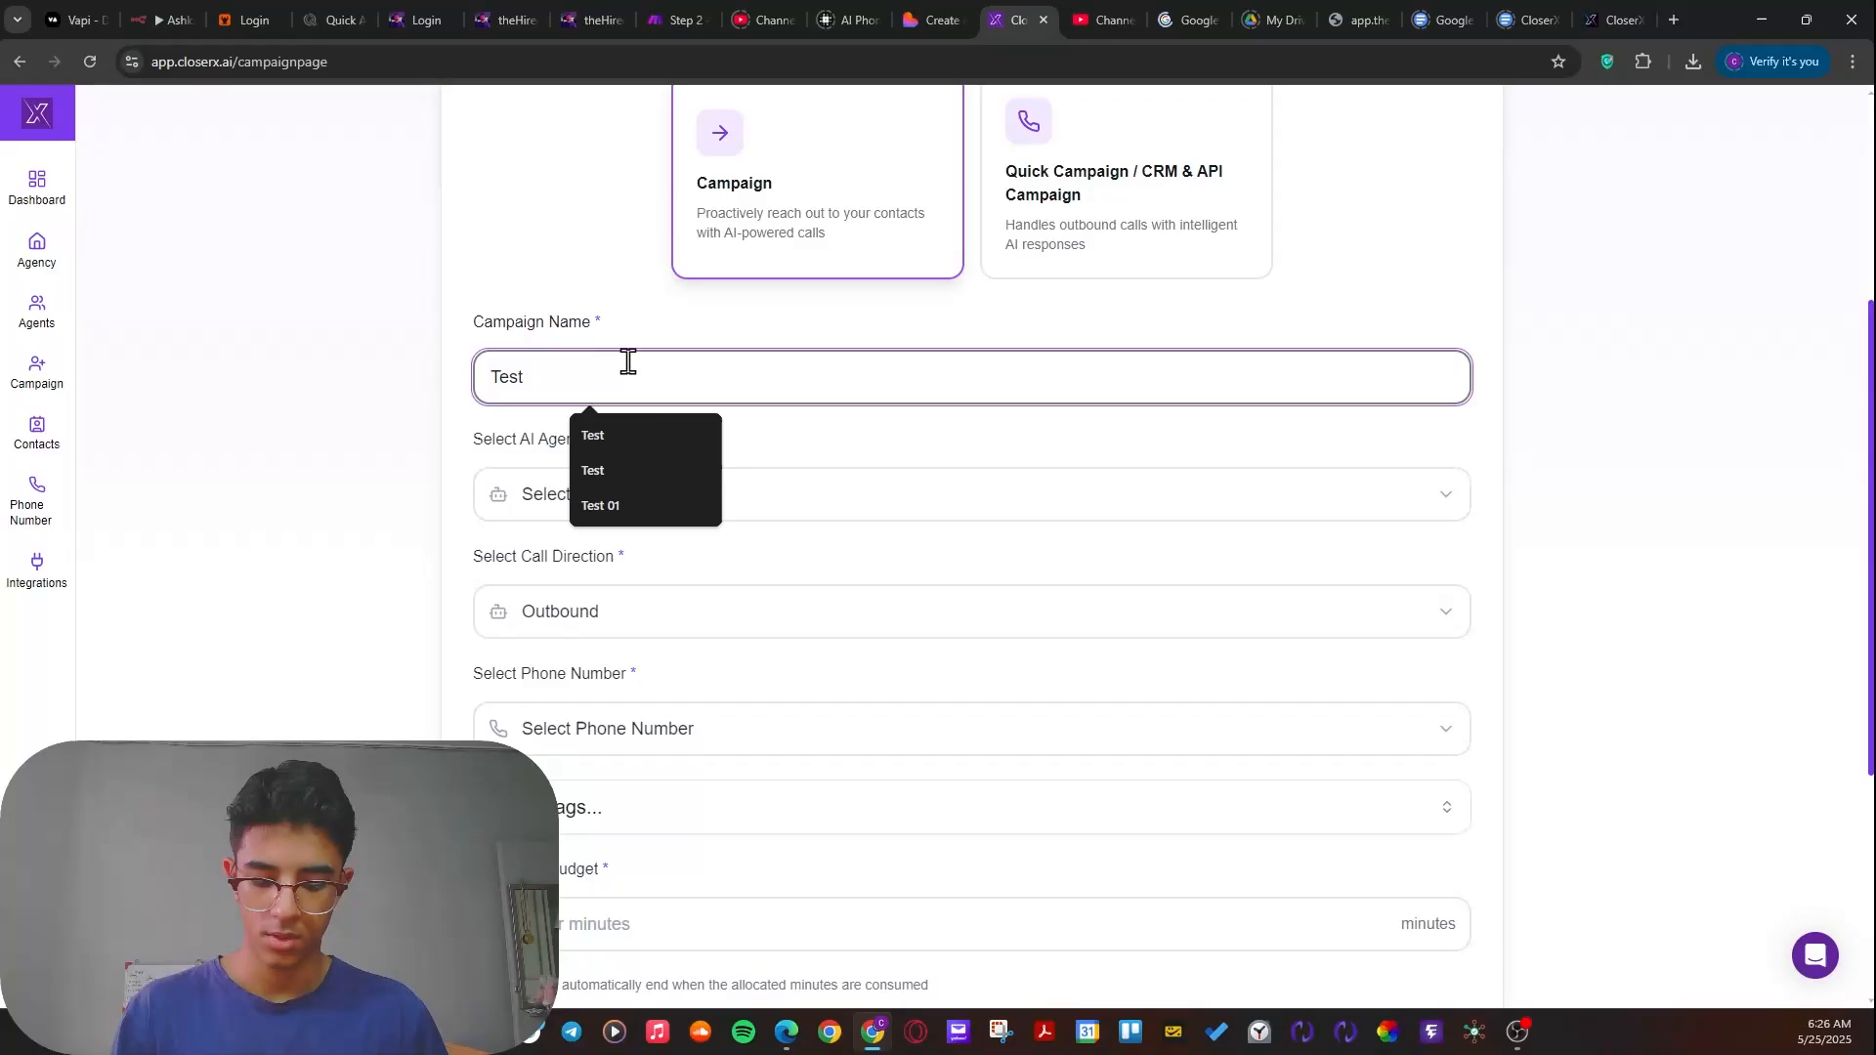
text(FroVideo)
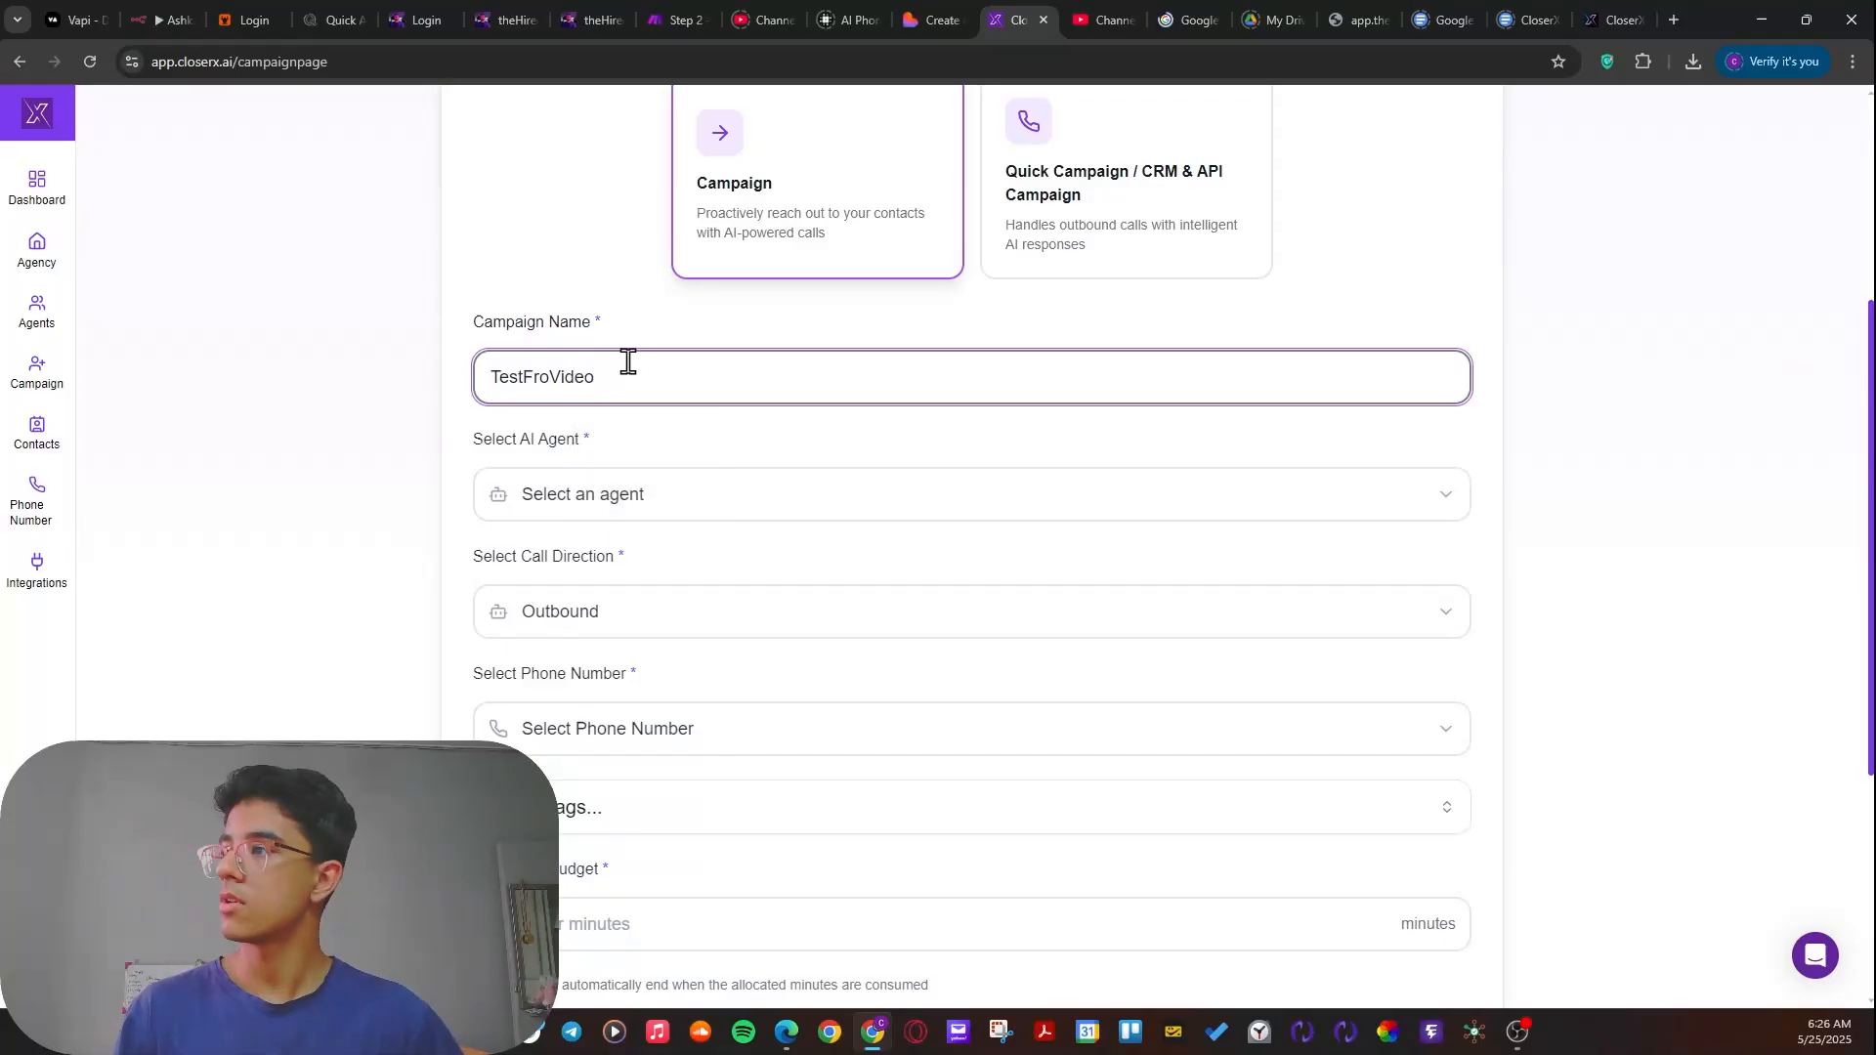
- Assign the first add_agent_name agent to the campaign and keep the call direction as Outbound
click(630, 513)
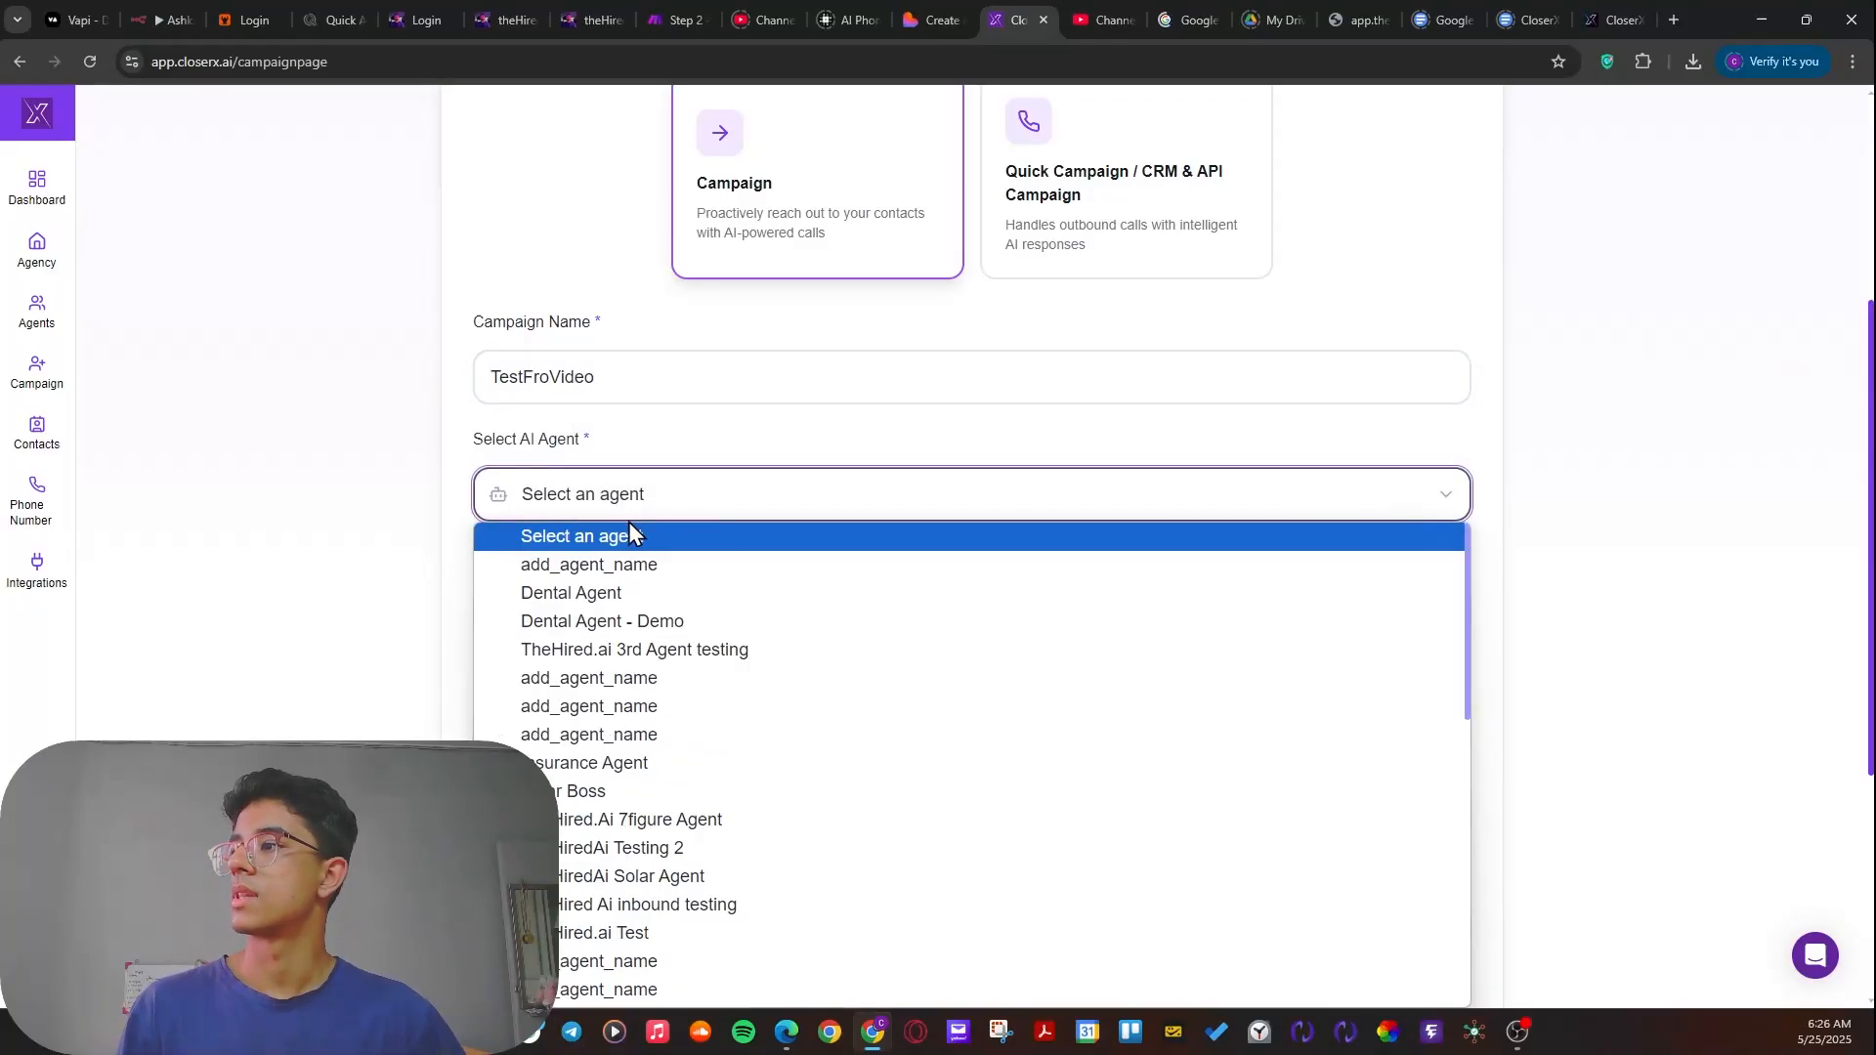
click(587, 566)
scroll(495, 485, down, 1)
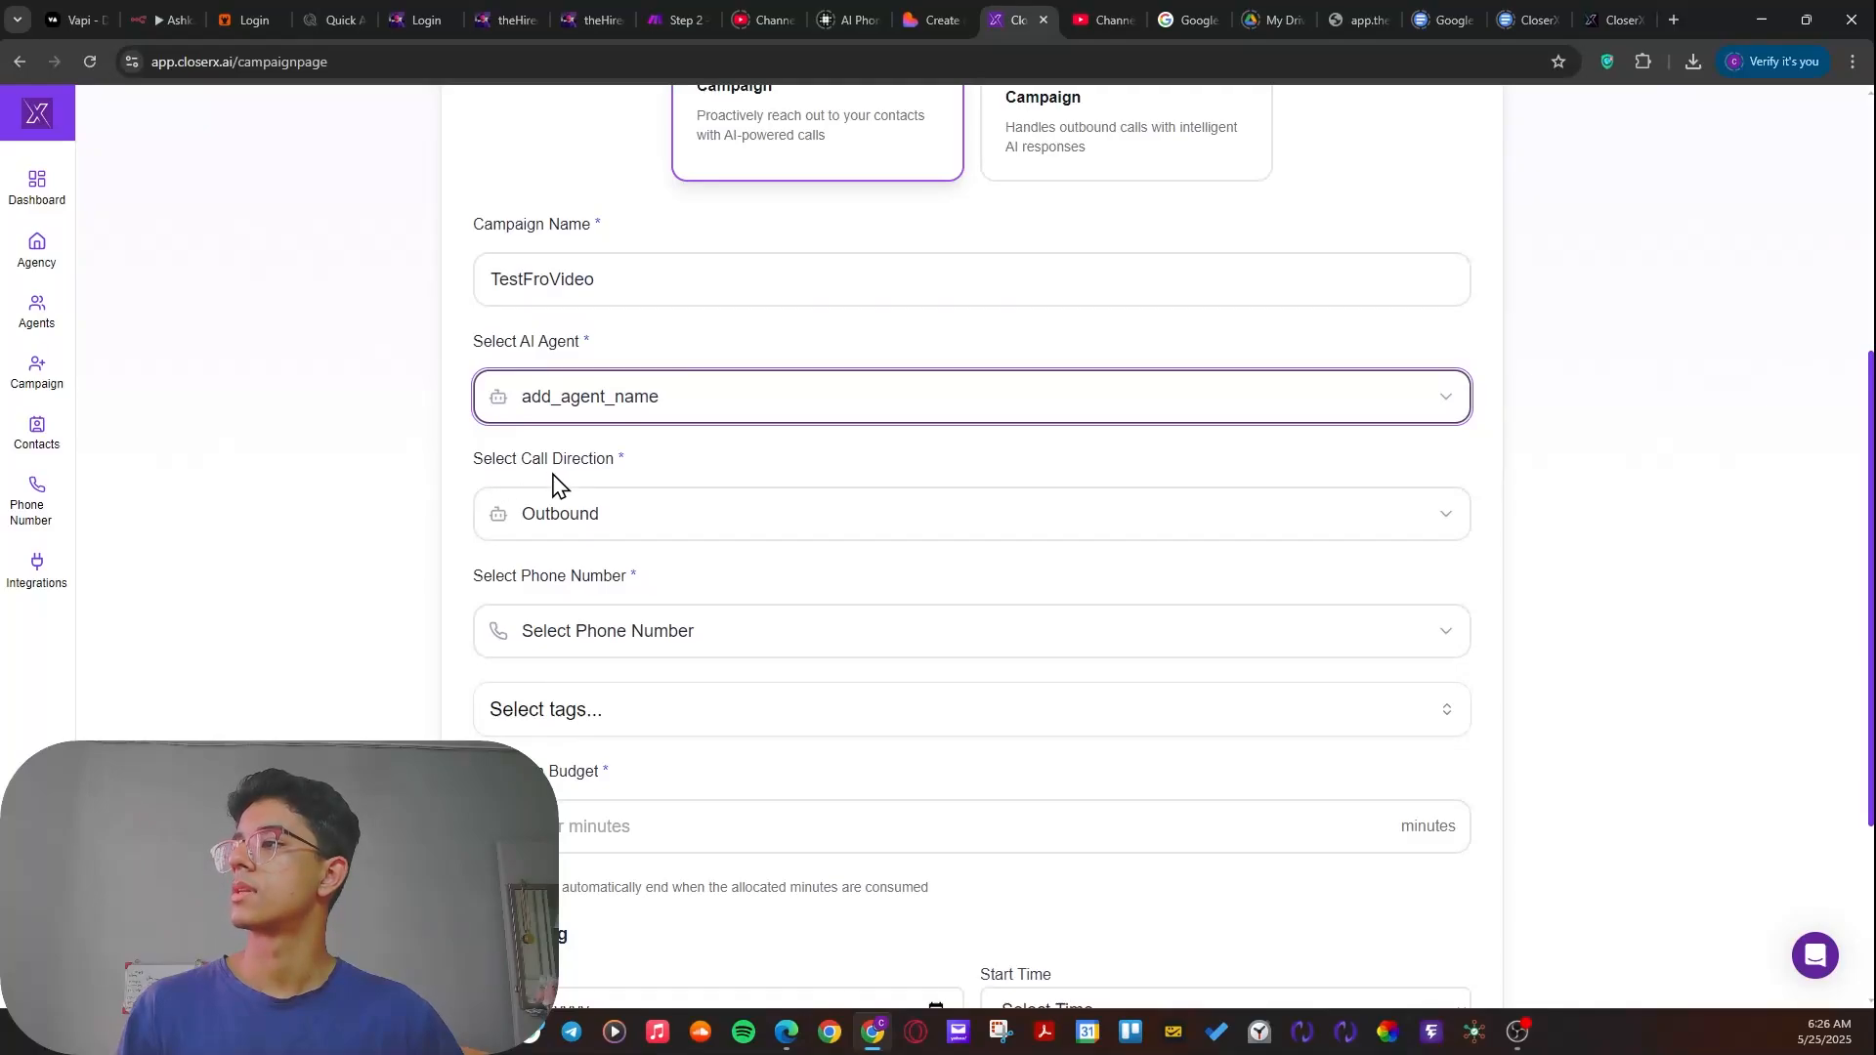
click(633, 532)
click(310, 572)
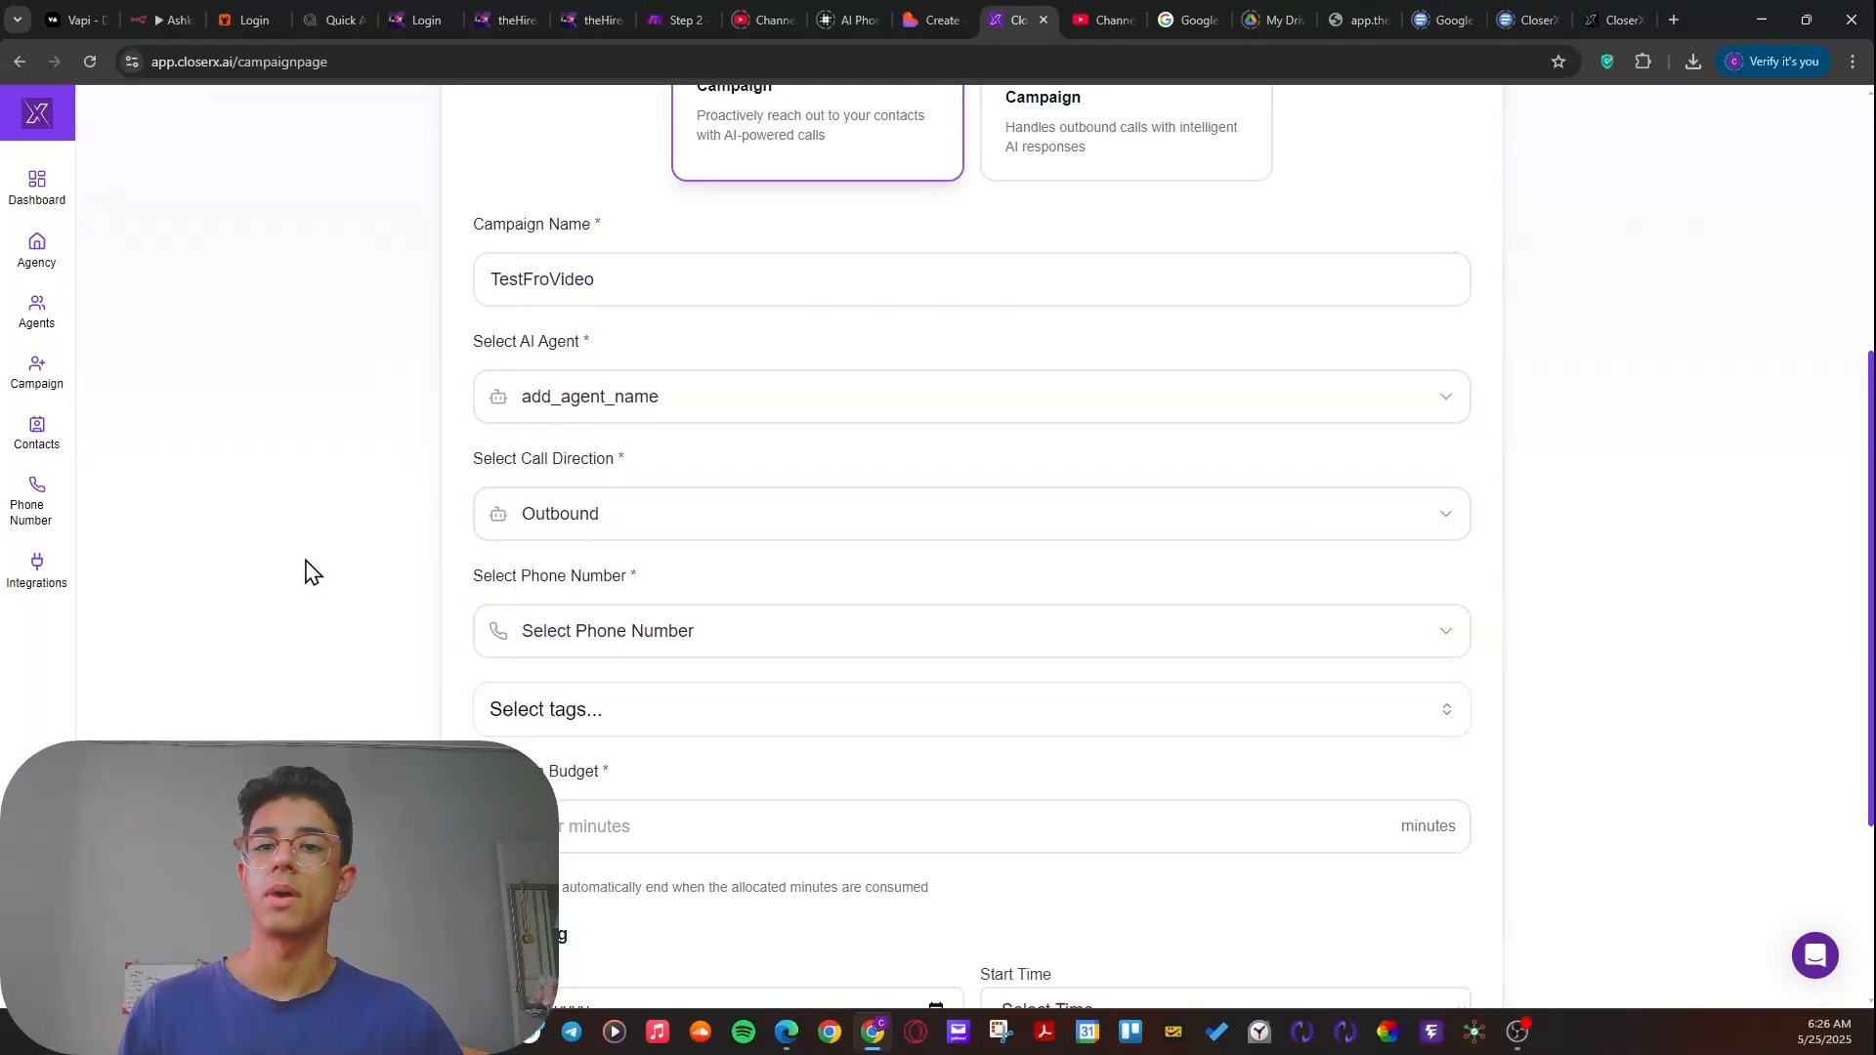
- Choose the phone number labelled "new" as the campaign's calling number
click(623, 635)
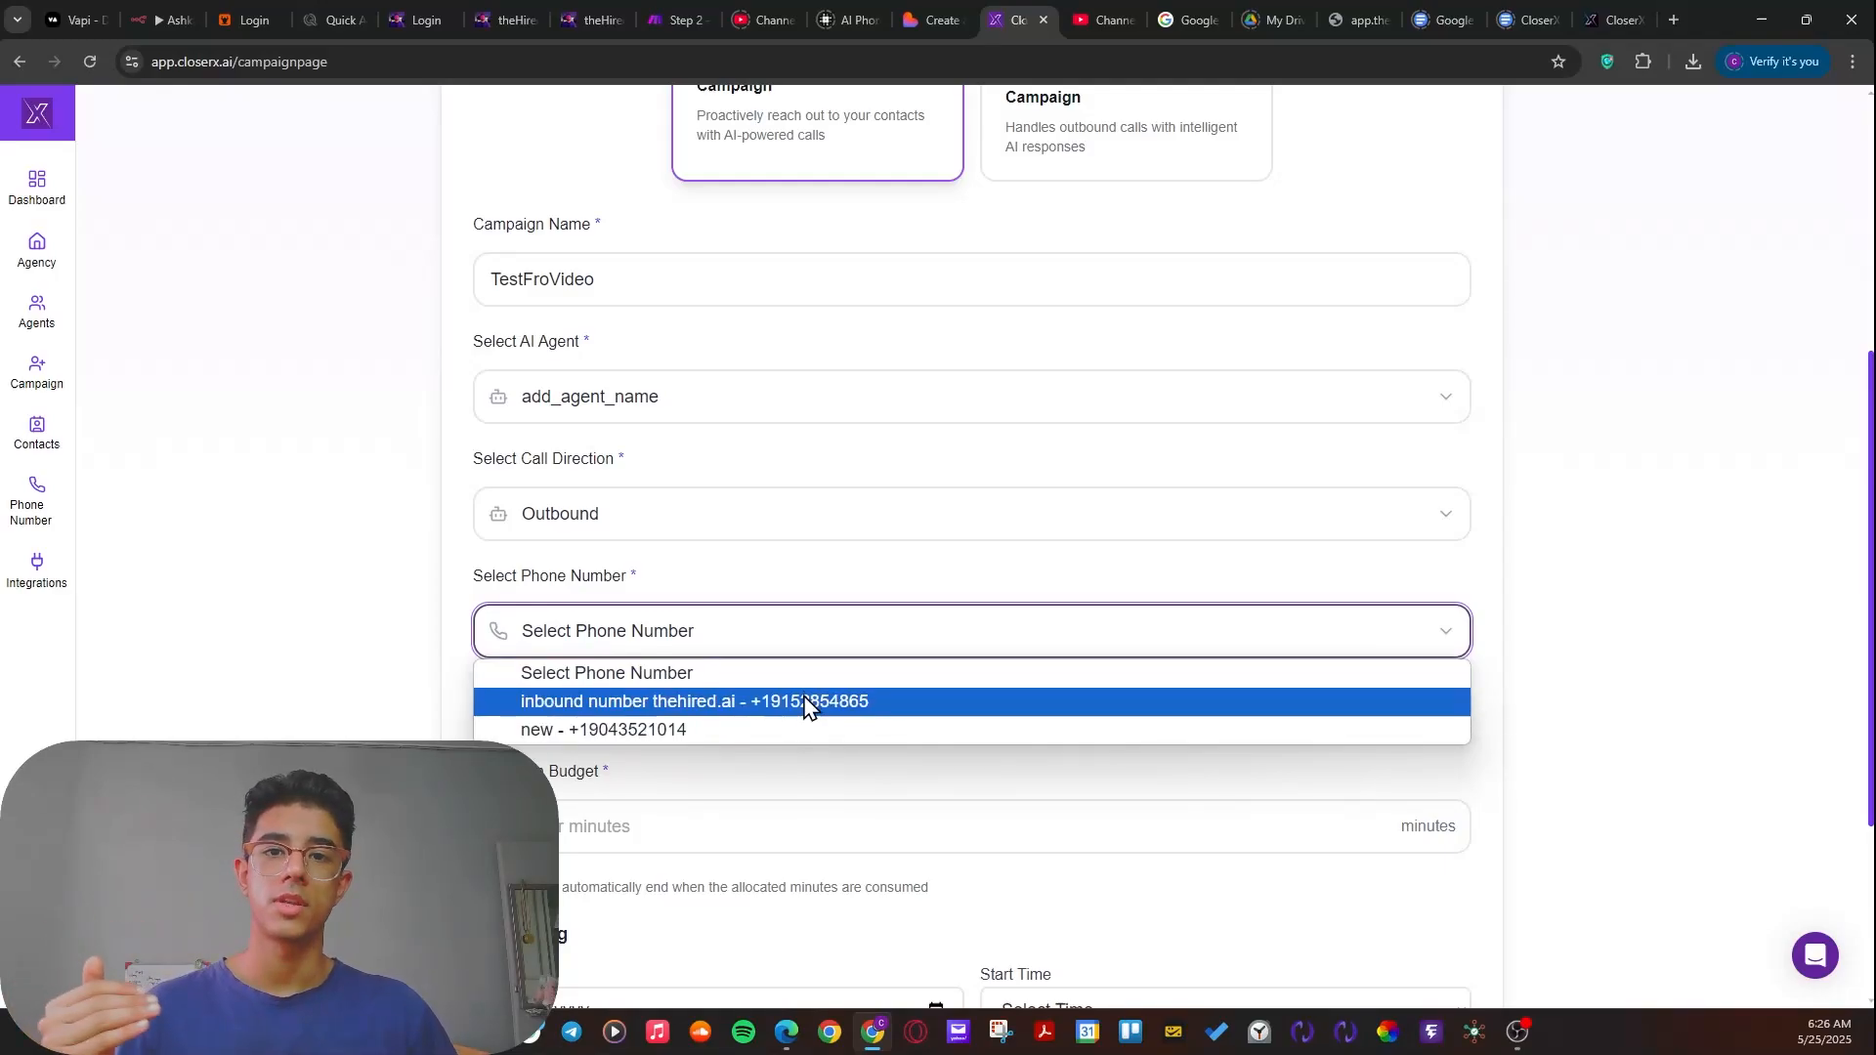
mouse_move(5, 537)
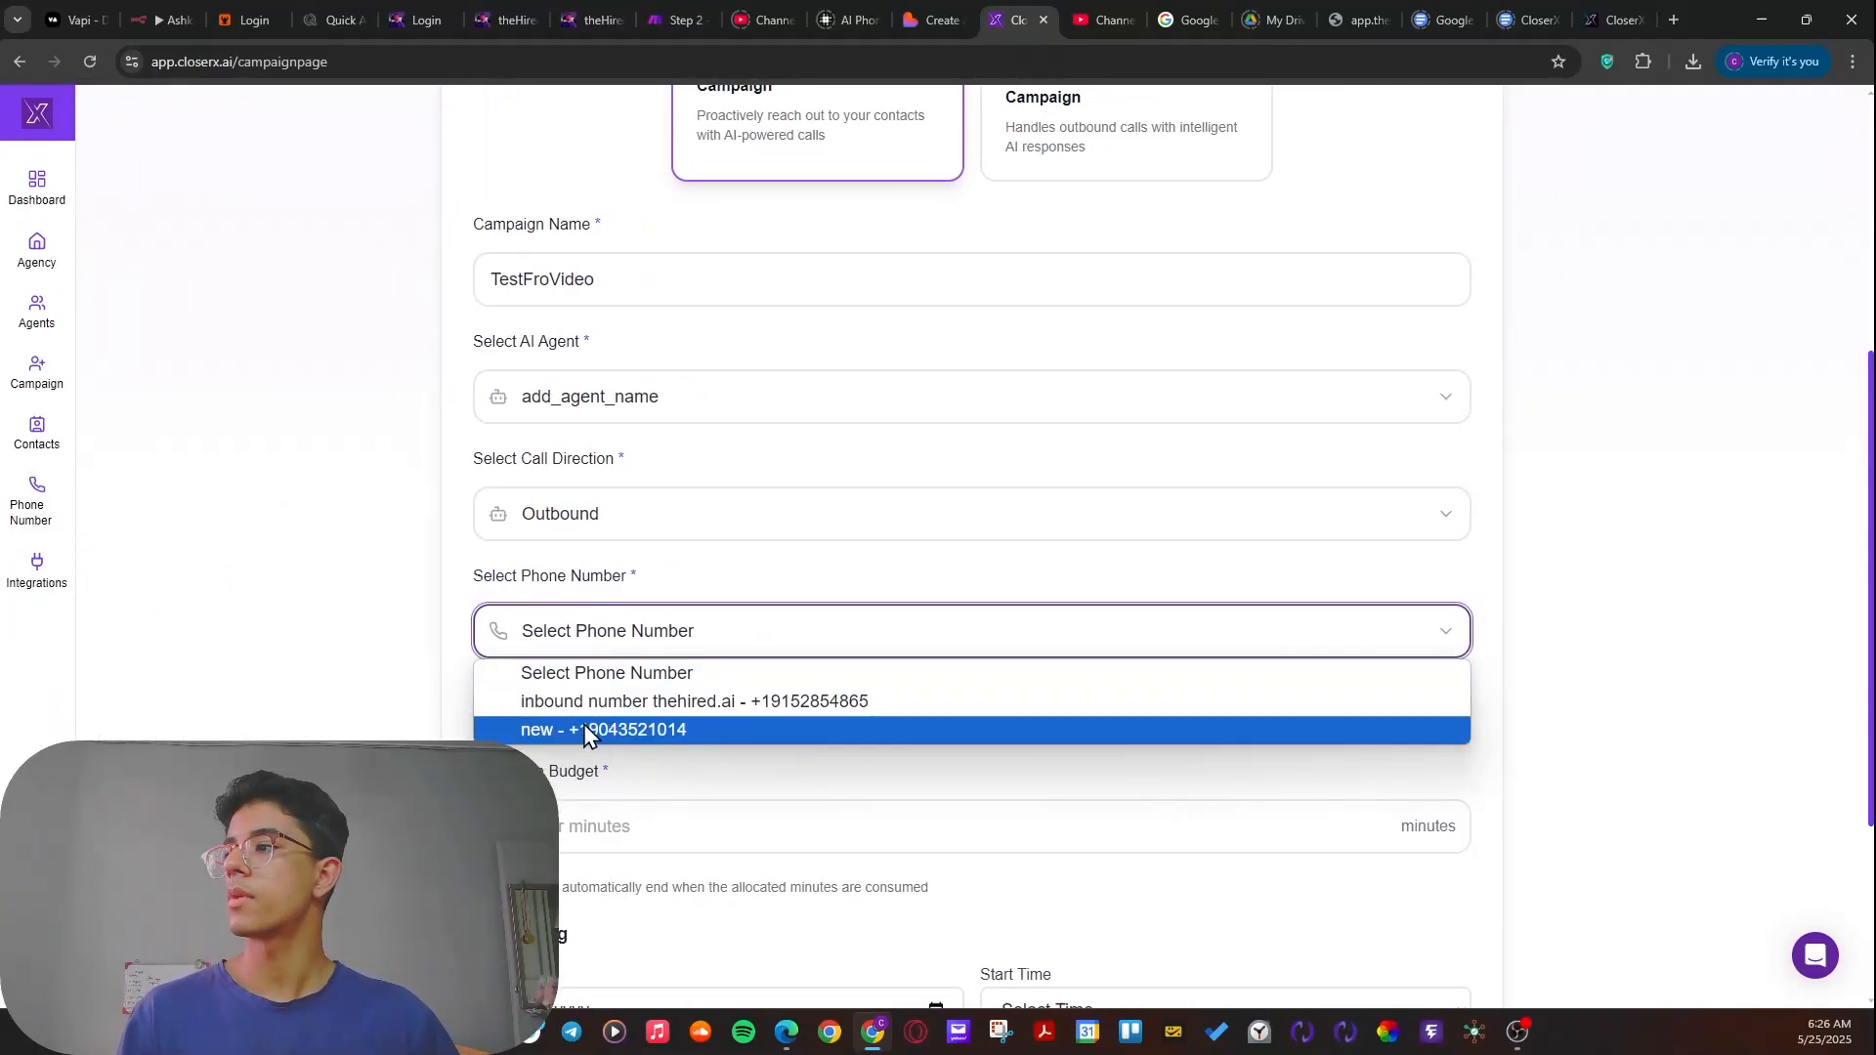
click(616, 731)
scroll(436, 706, down, 2)
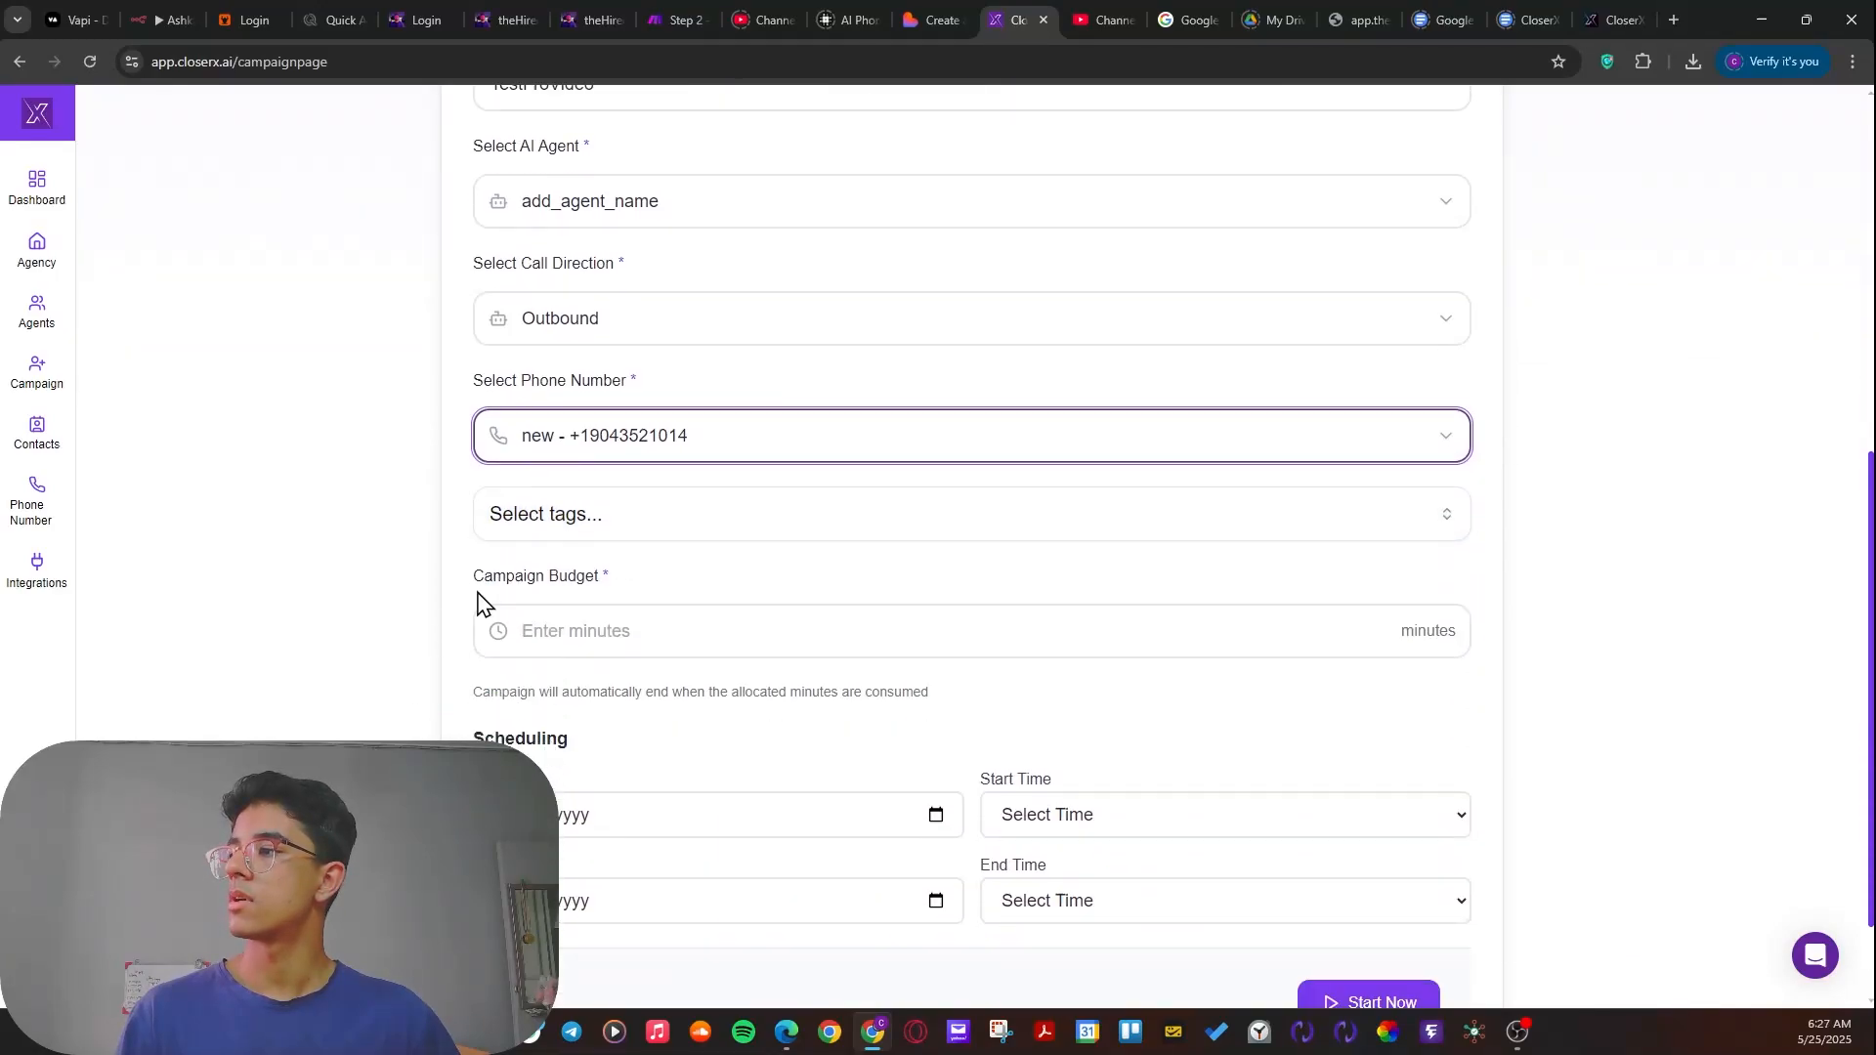
- Search the contact tags for "Tes" and select the test tag for the campaign
click(566, 517)
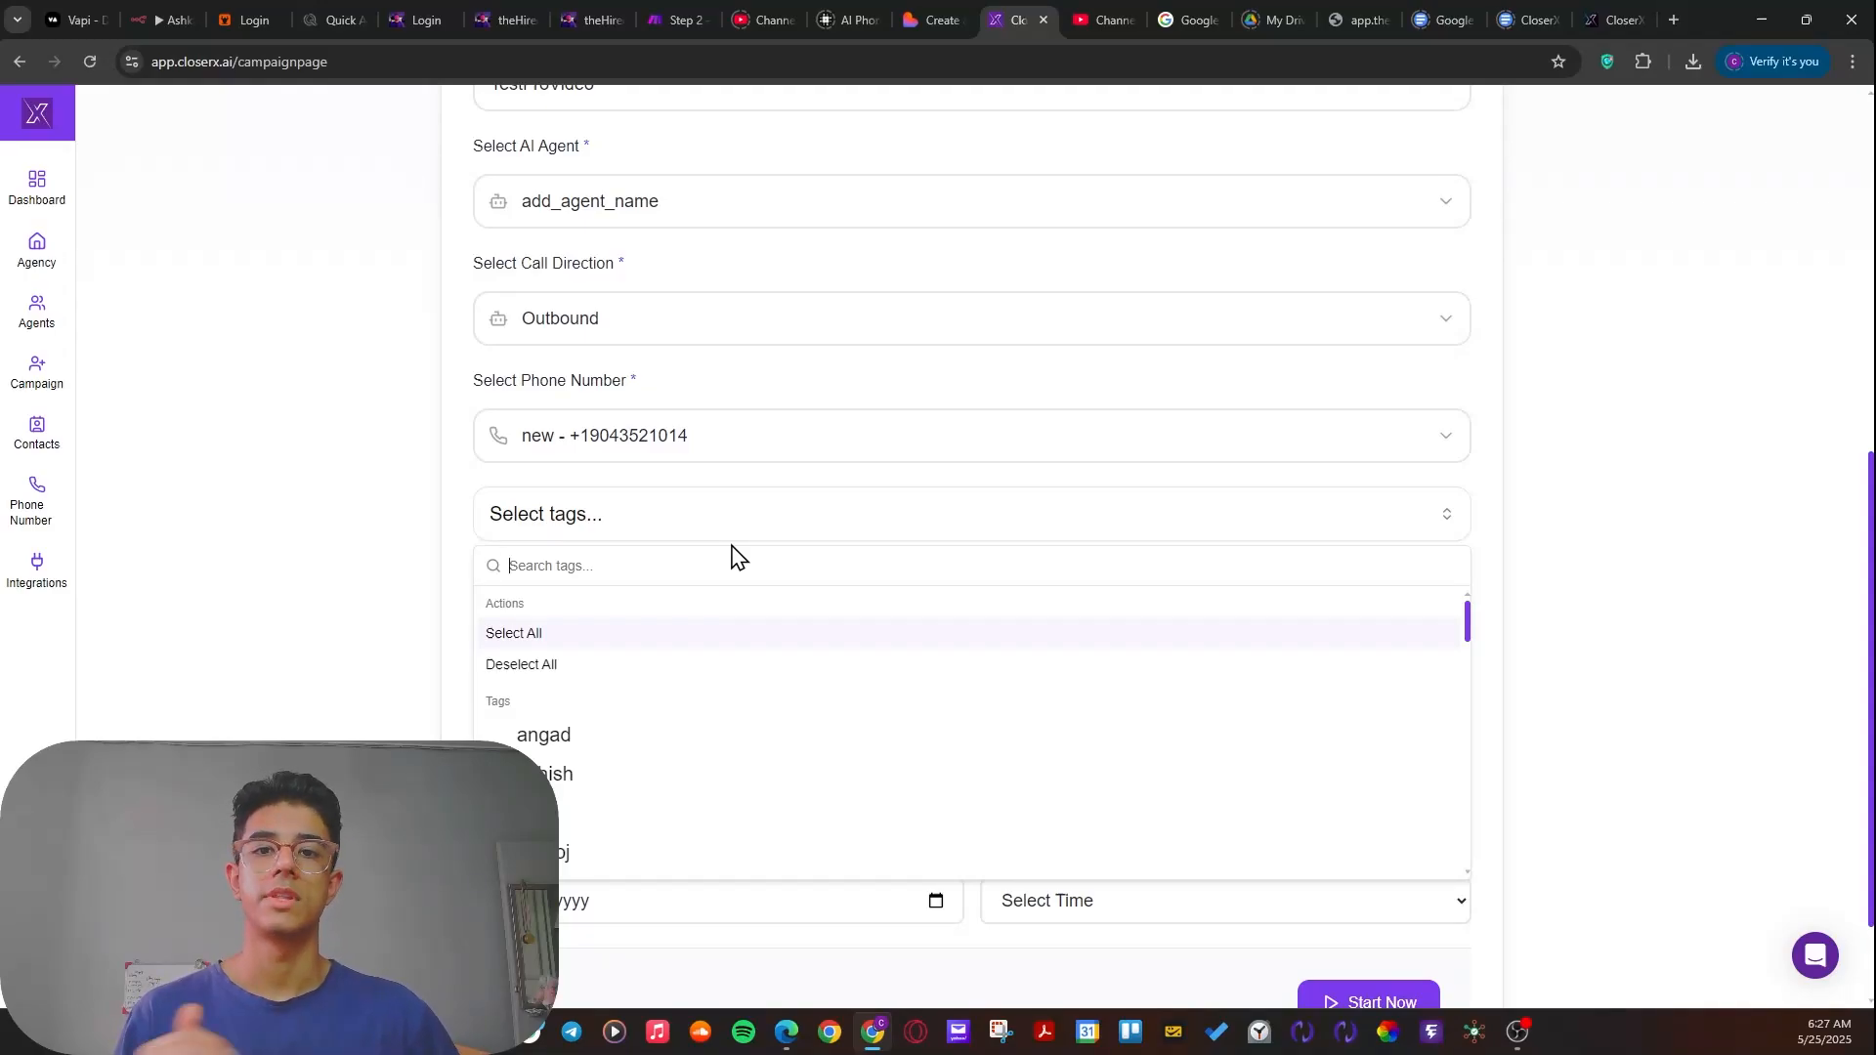
text(Tes)
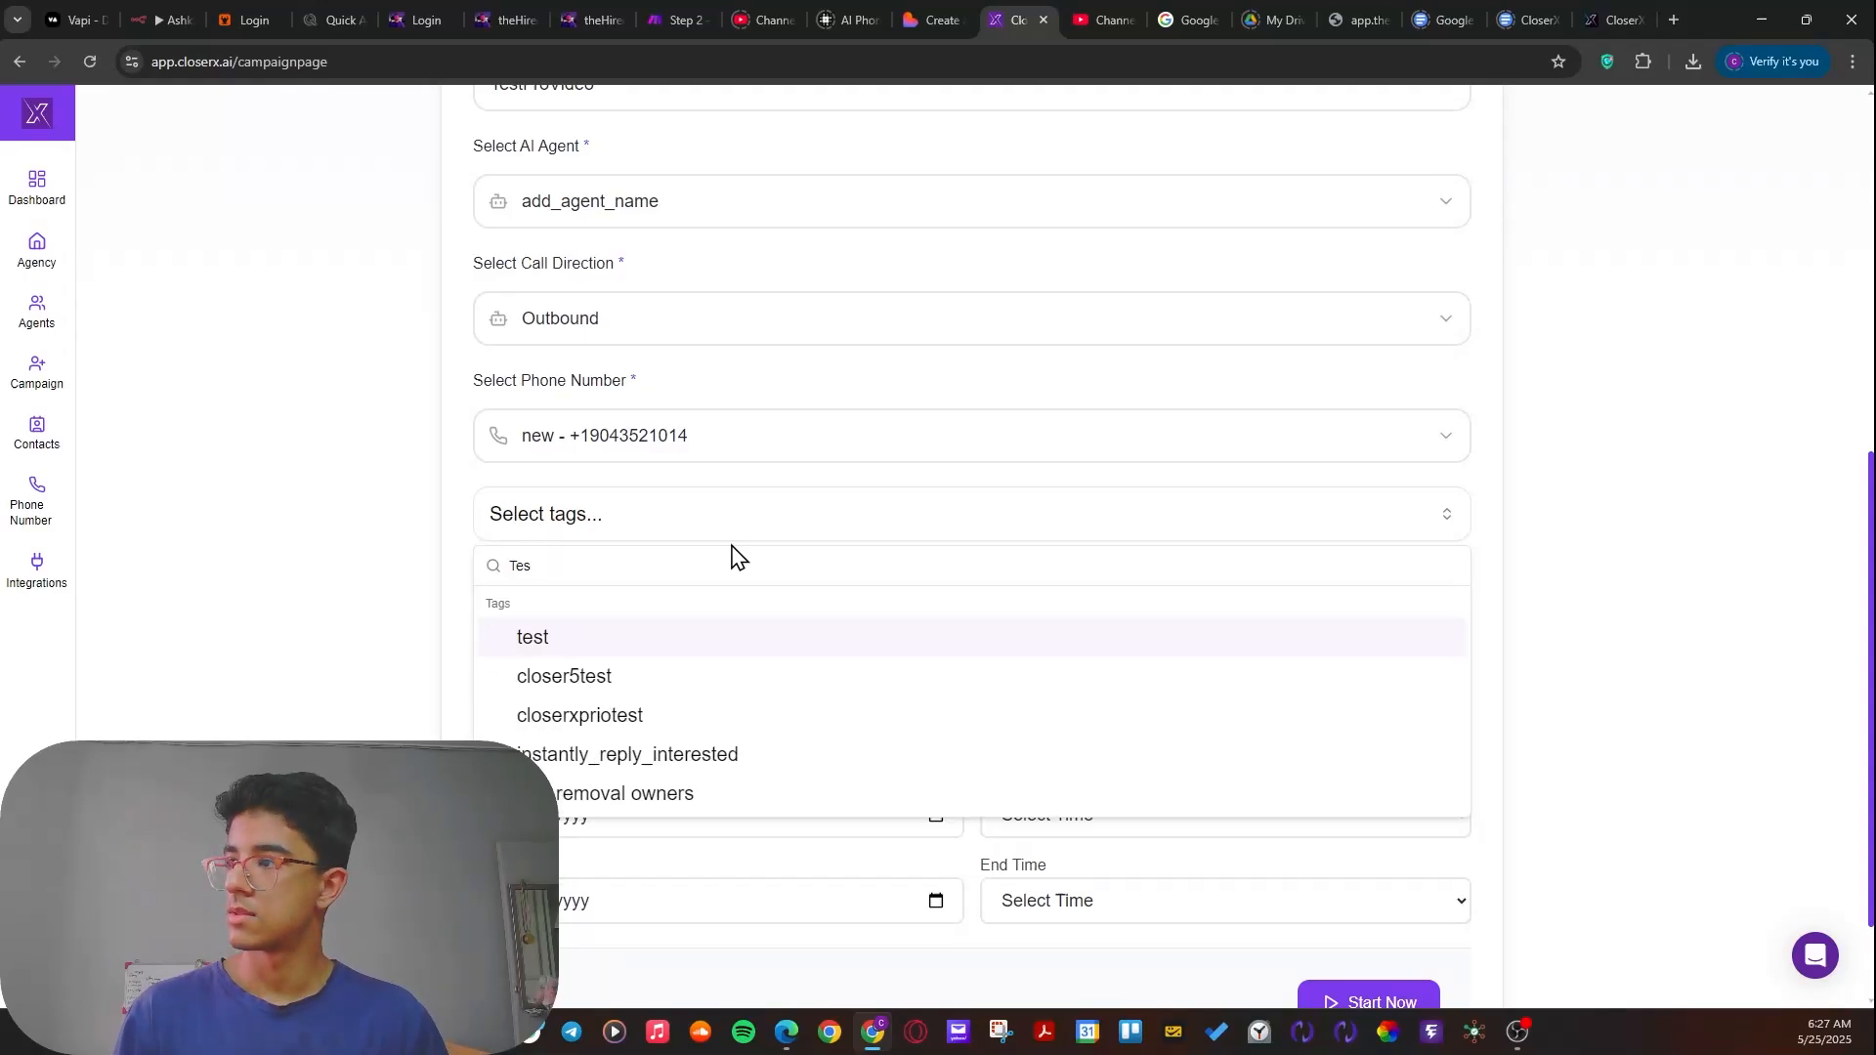
text(TFo)
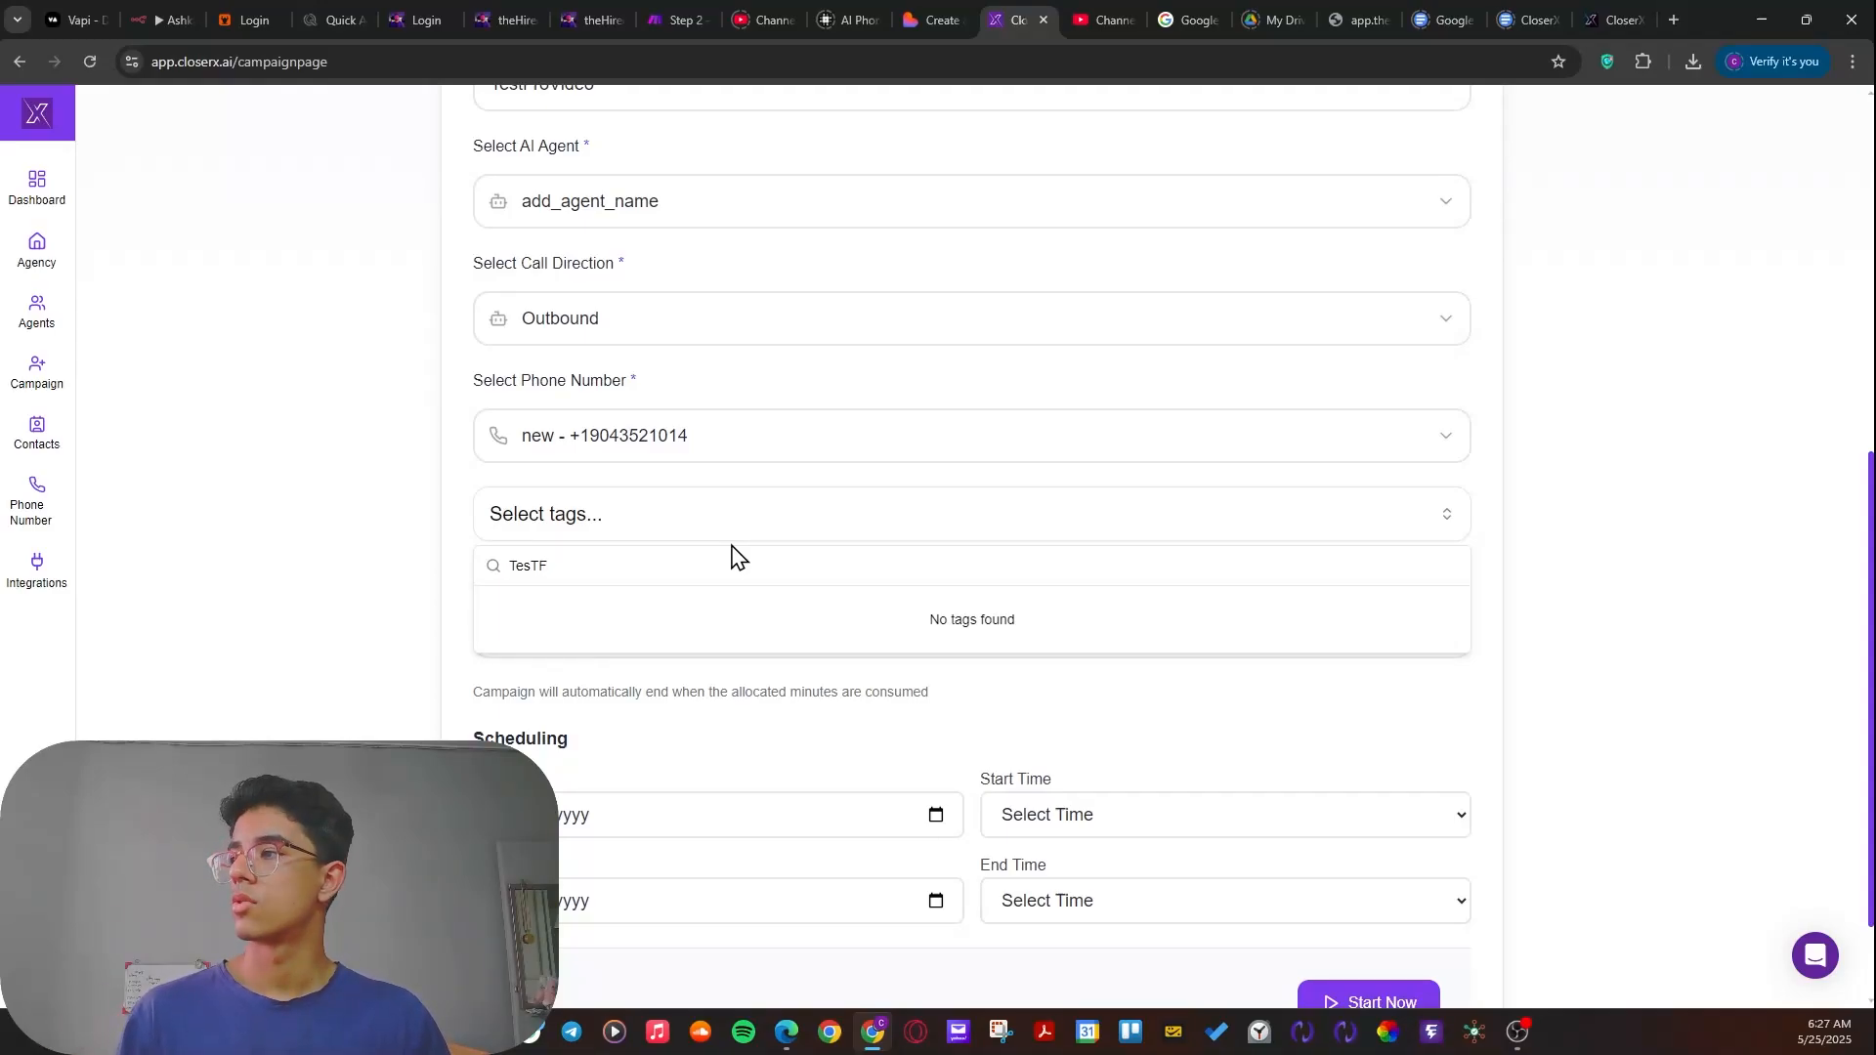
key(BackSpace)
key(BackSpace)
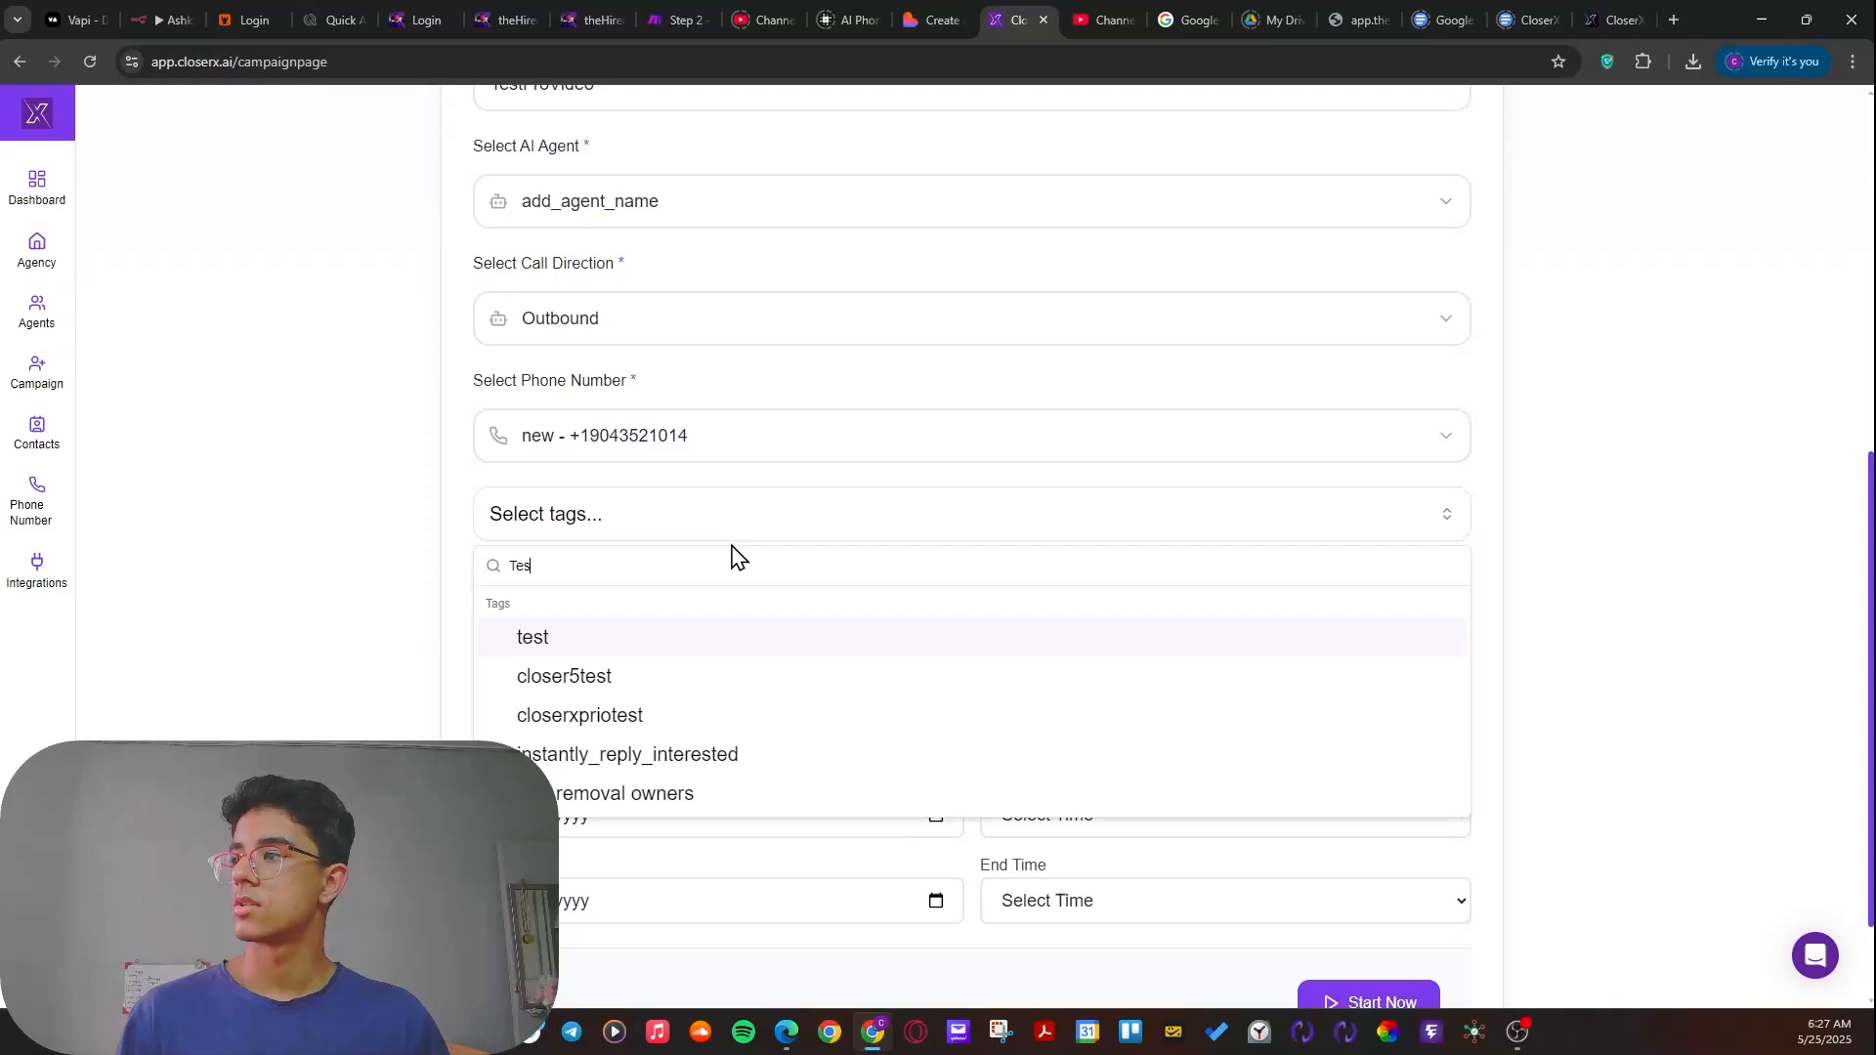
click(532, 640)
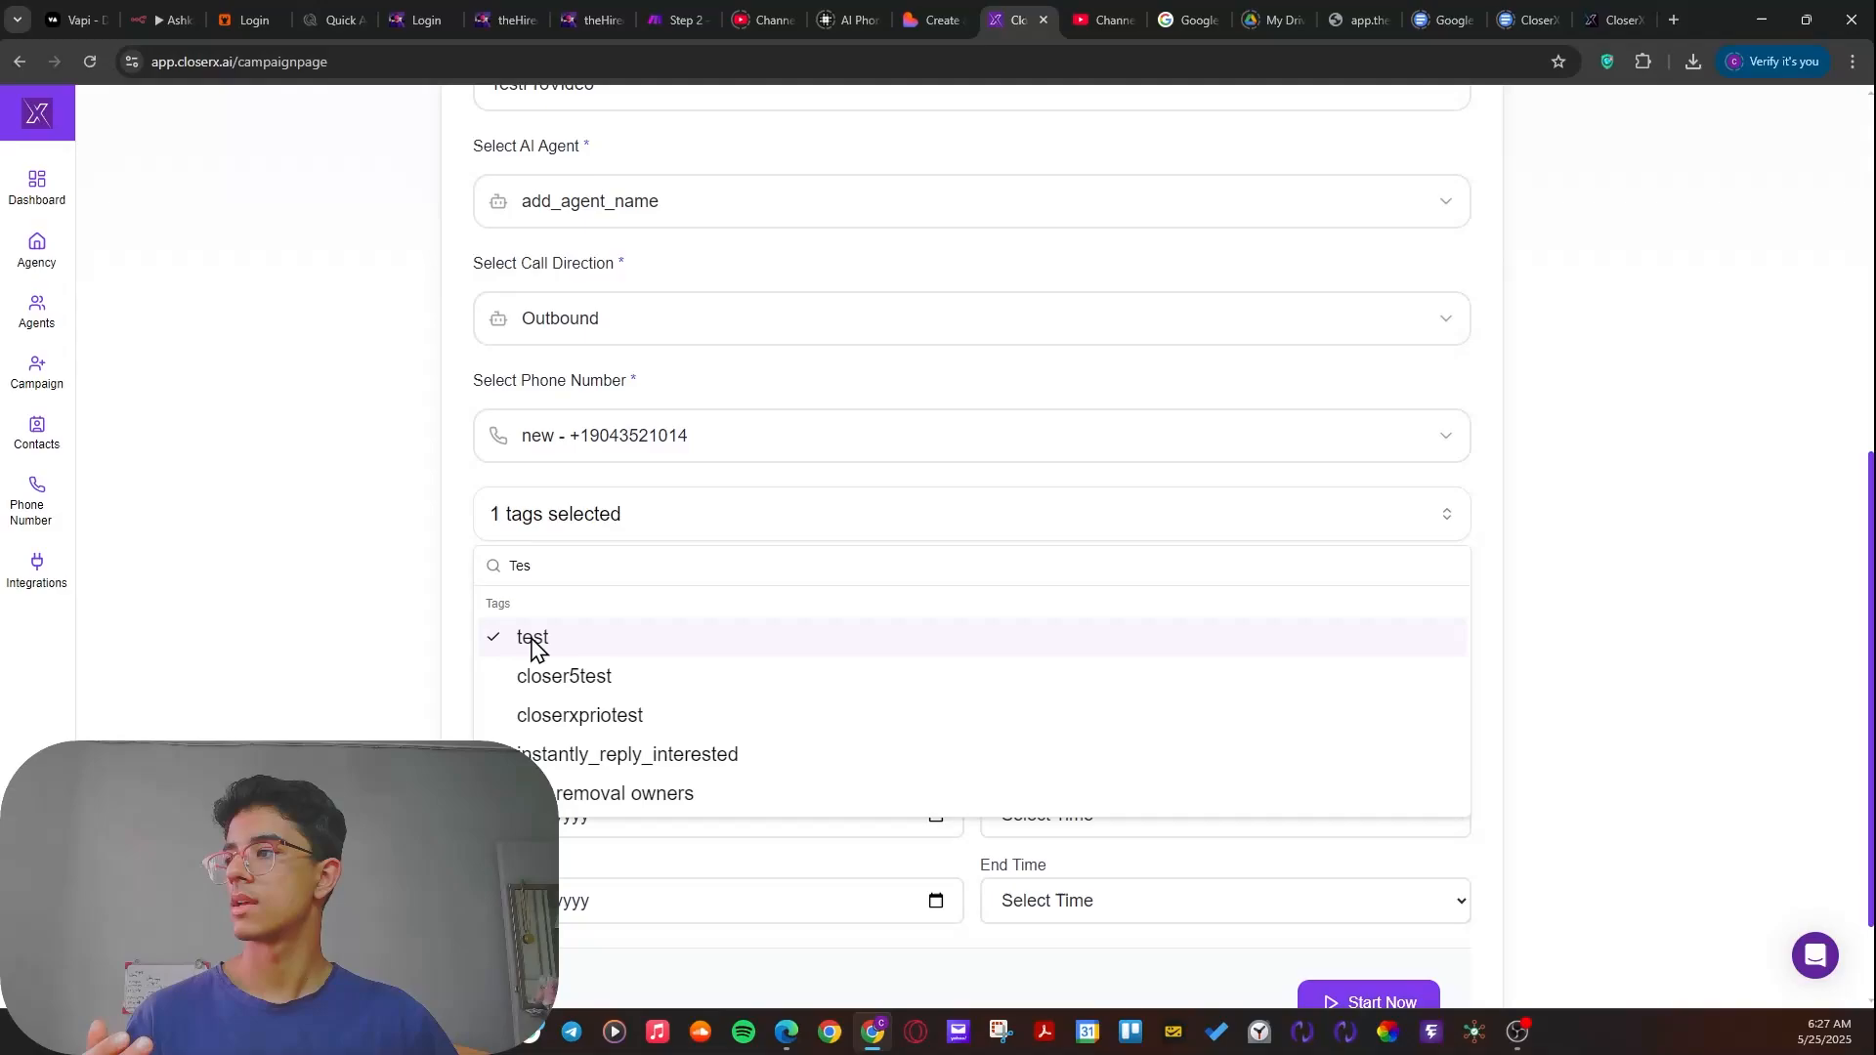
click(396, 672)
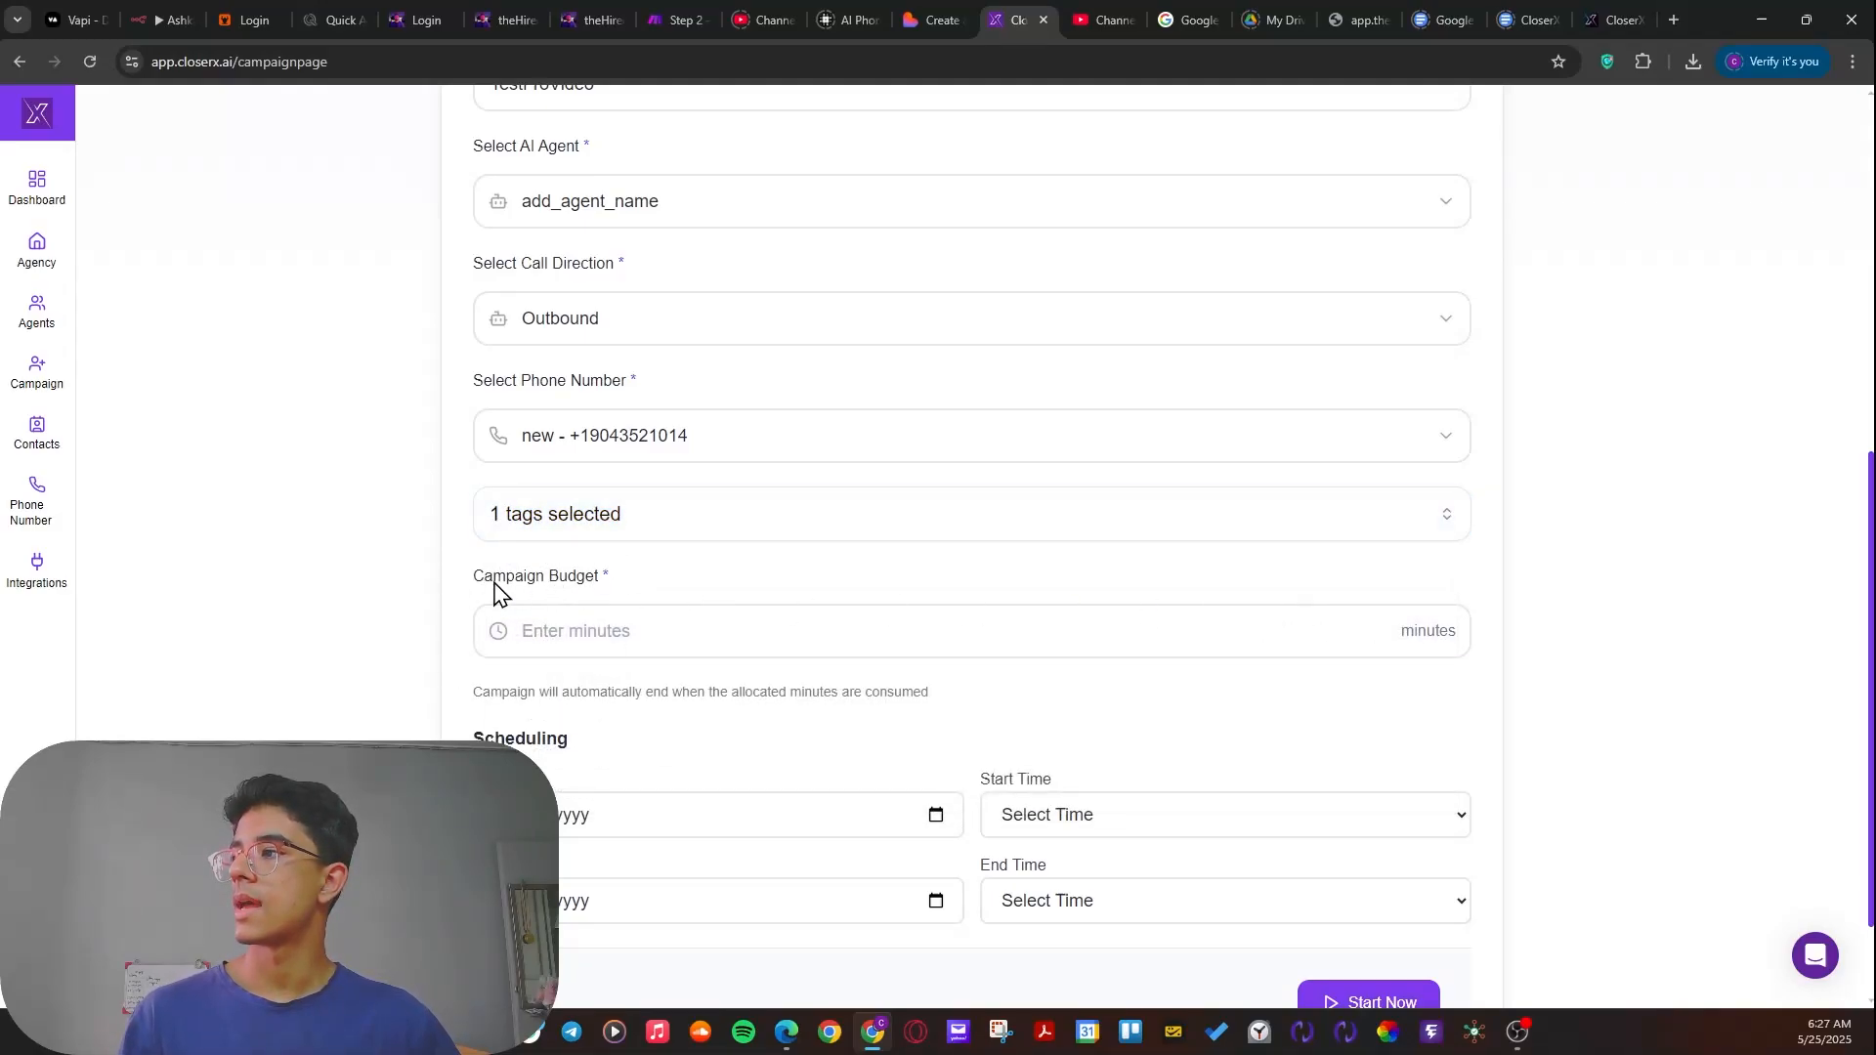
- Set the campaign budget to 40 minutes and check the other campaign settings
click(1120, 632)
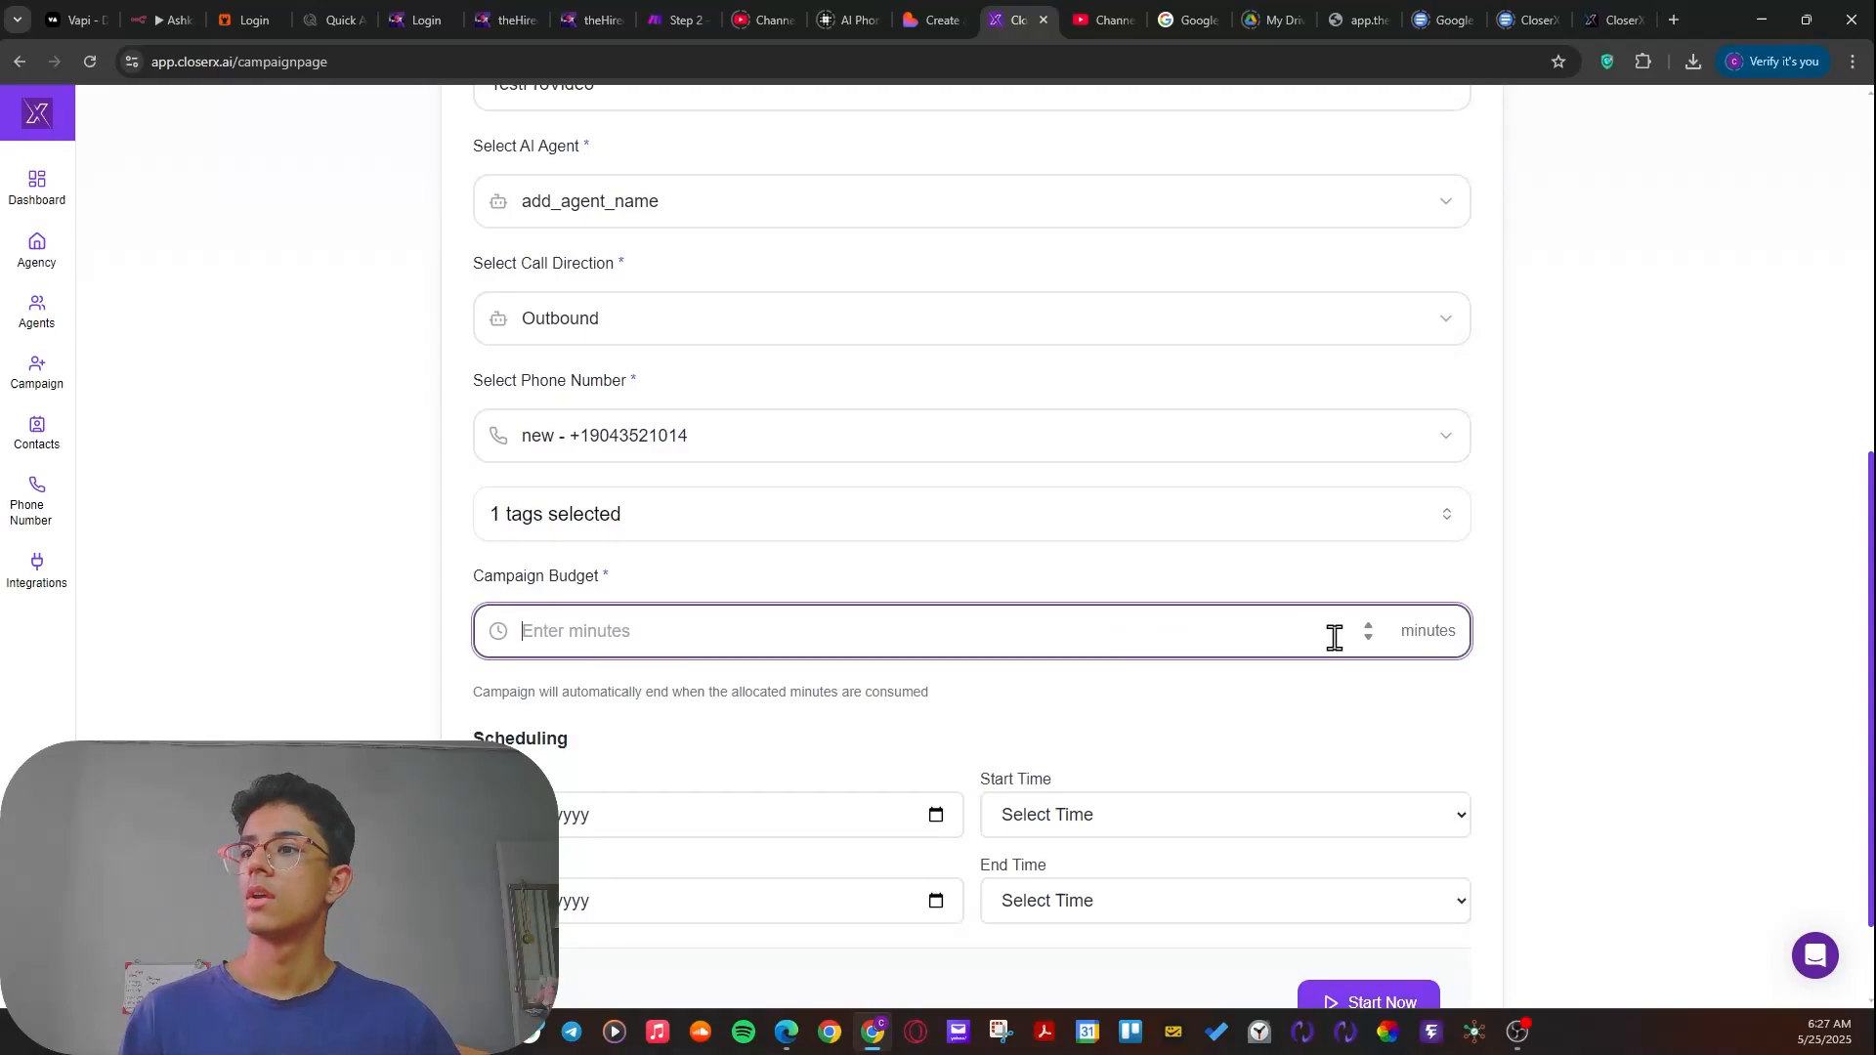
click(1369, 627)
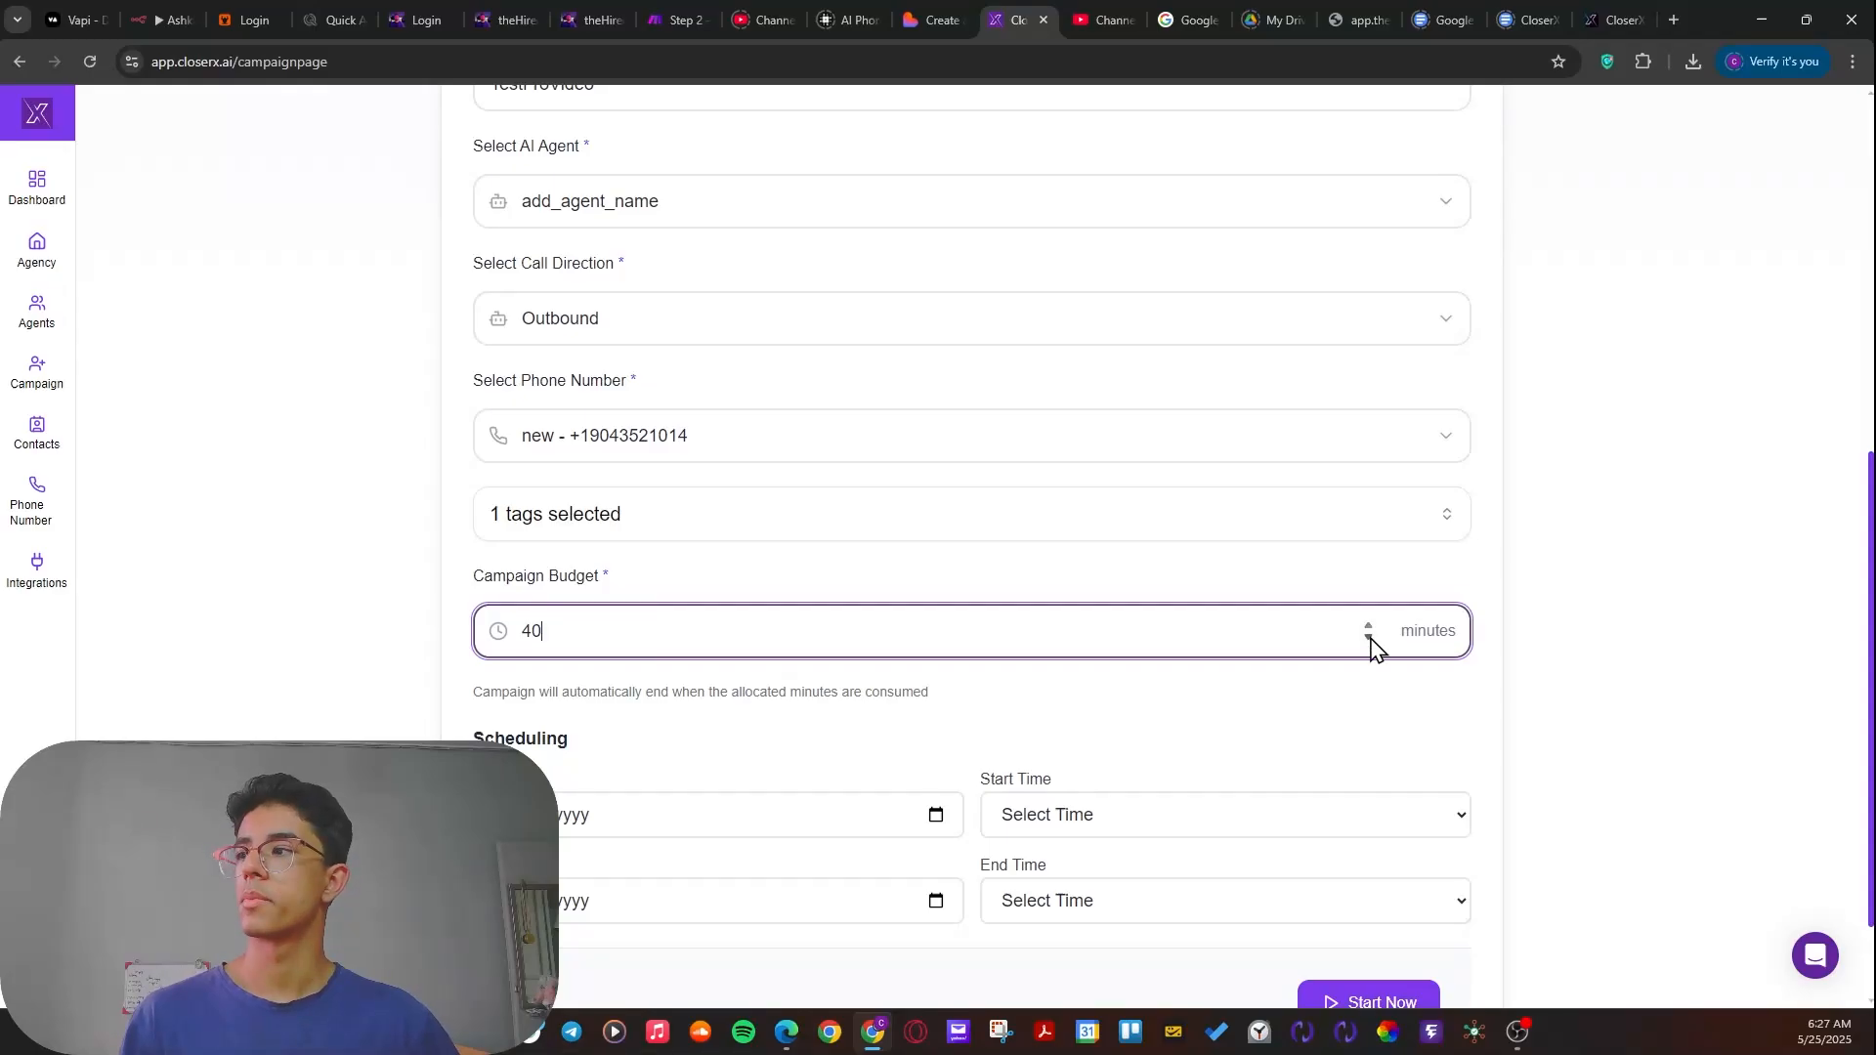
scroll(1641, 567, up, 7)
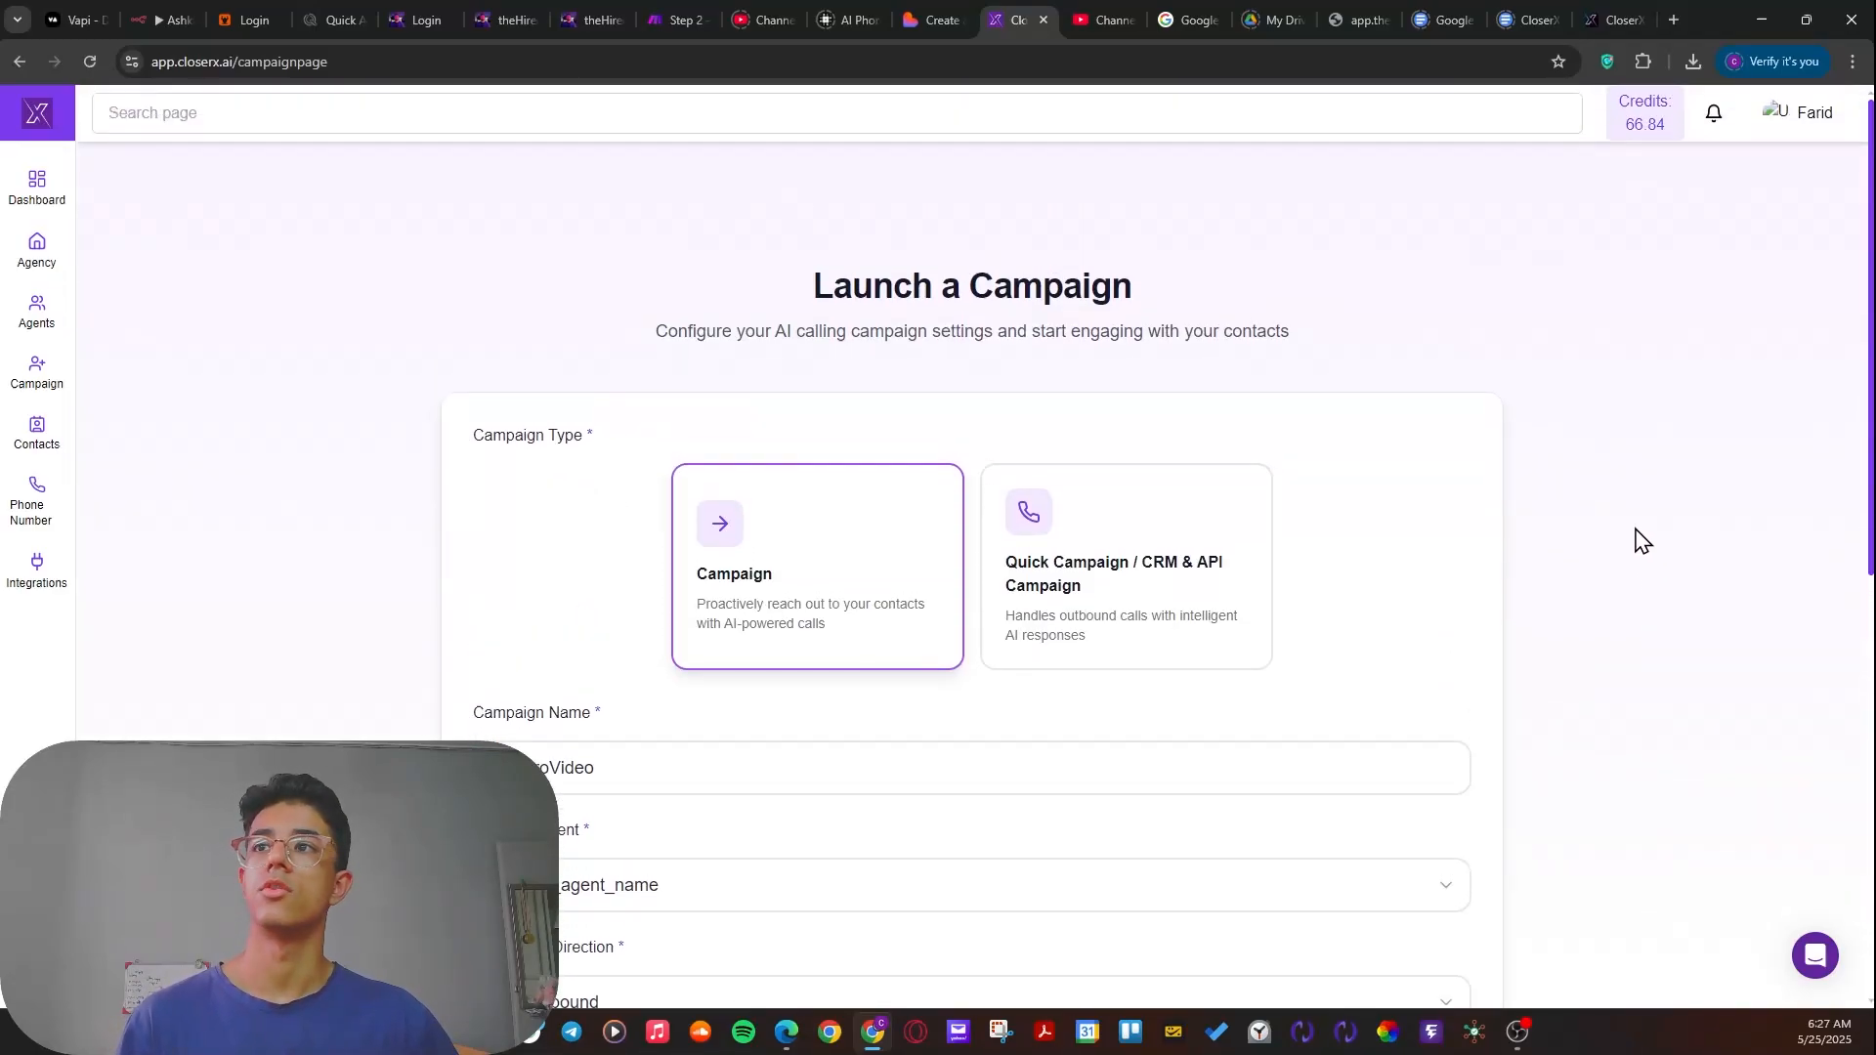
scroll(1329, 658, down, 4)
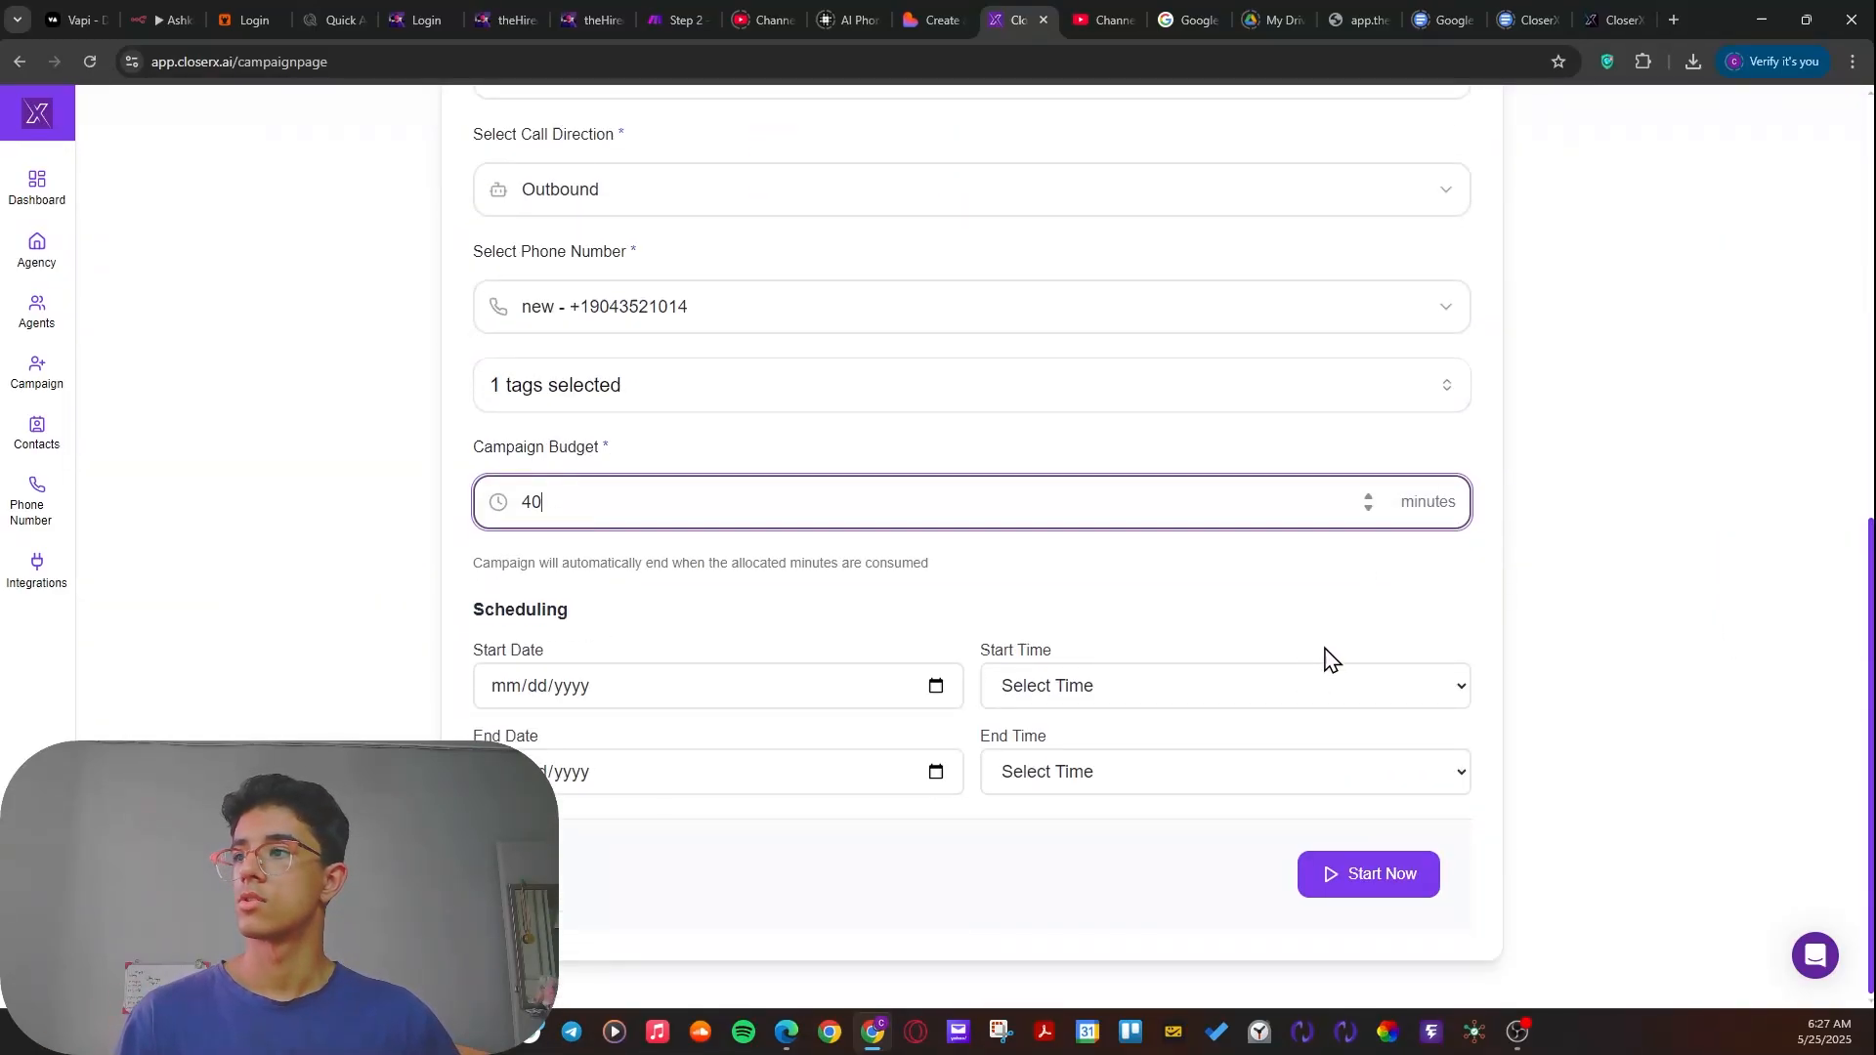
scroll(1310, 696, up, 2)
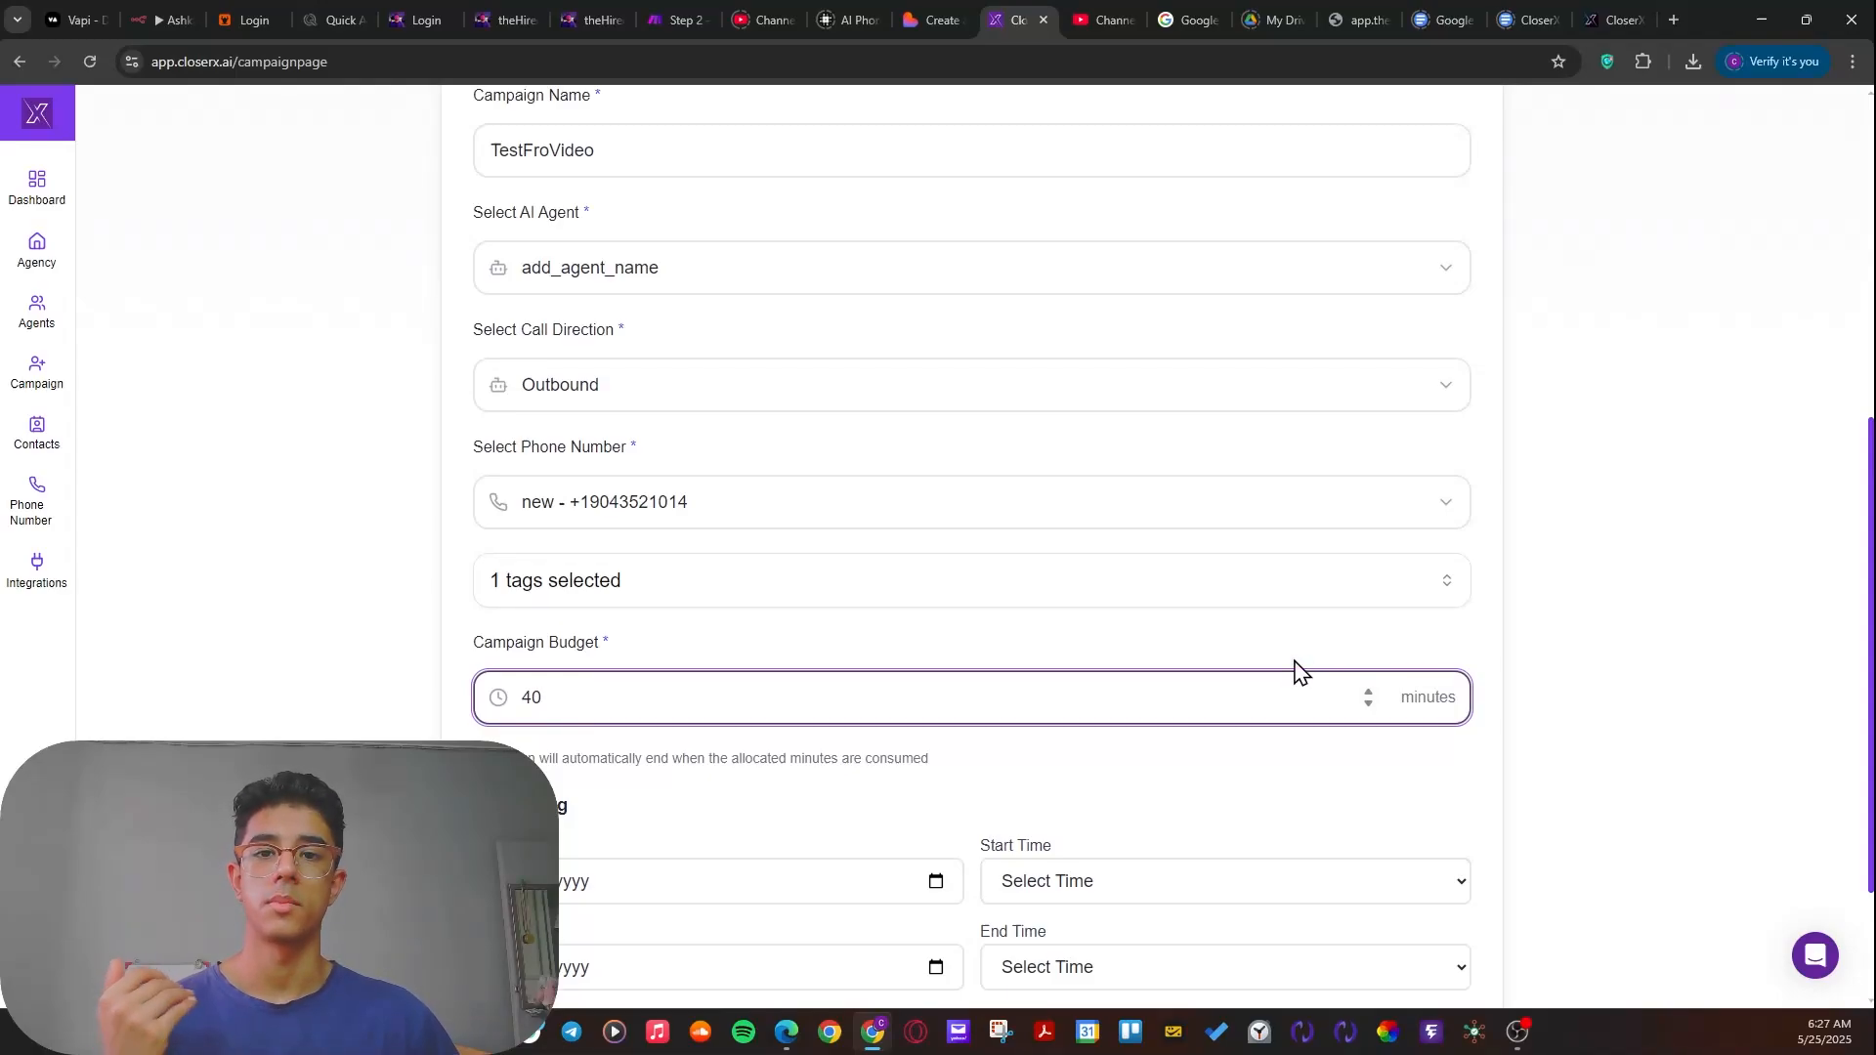
scroll(555, 614, down, 2)
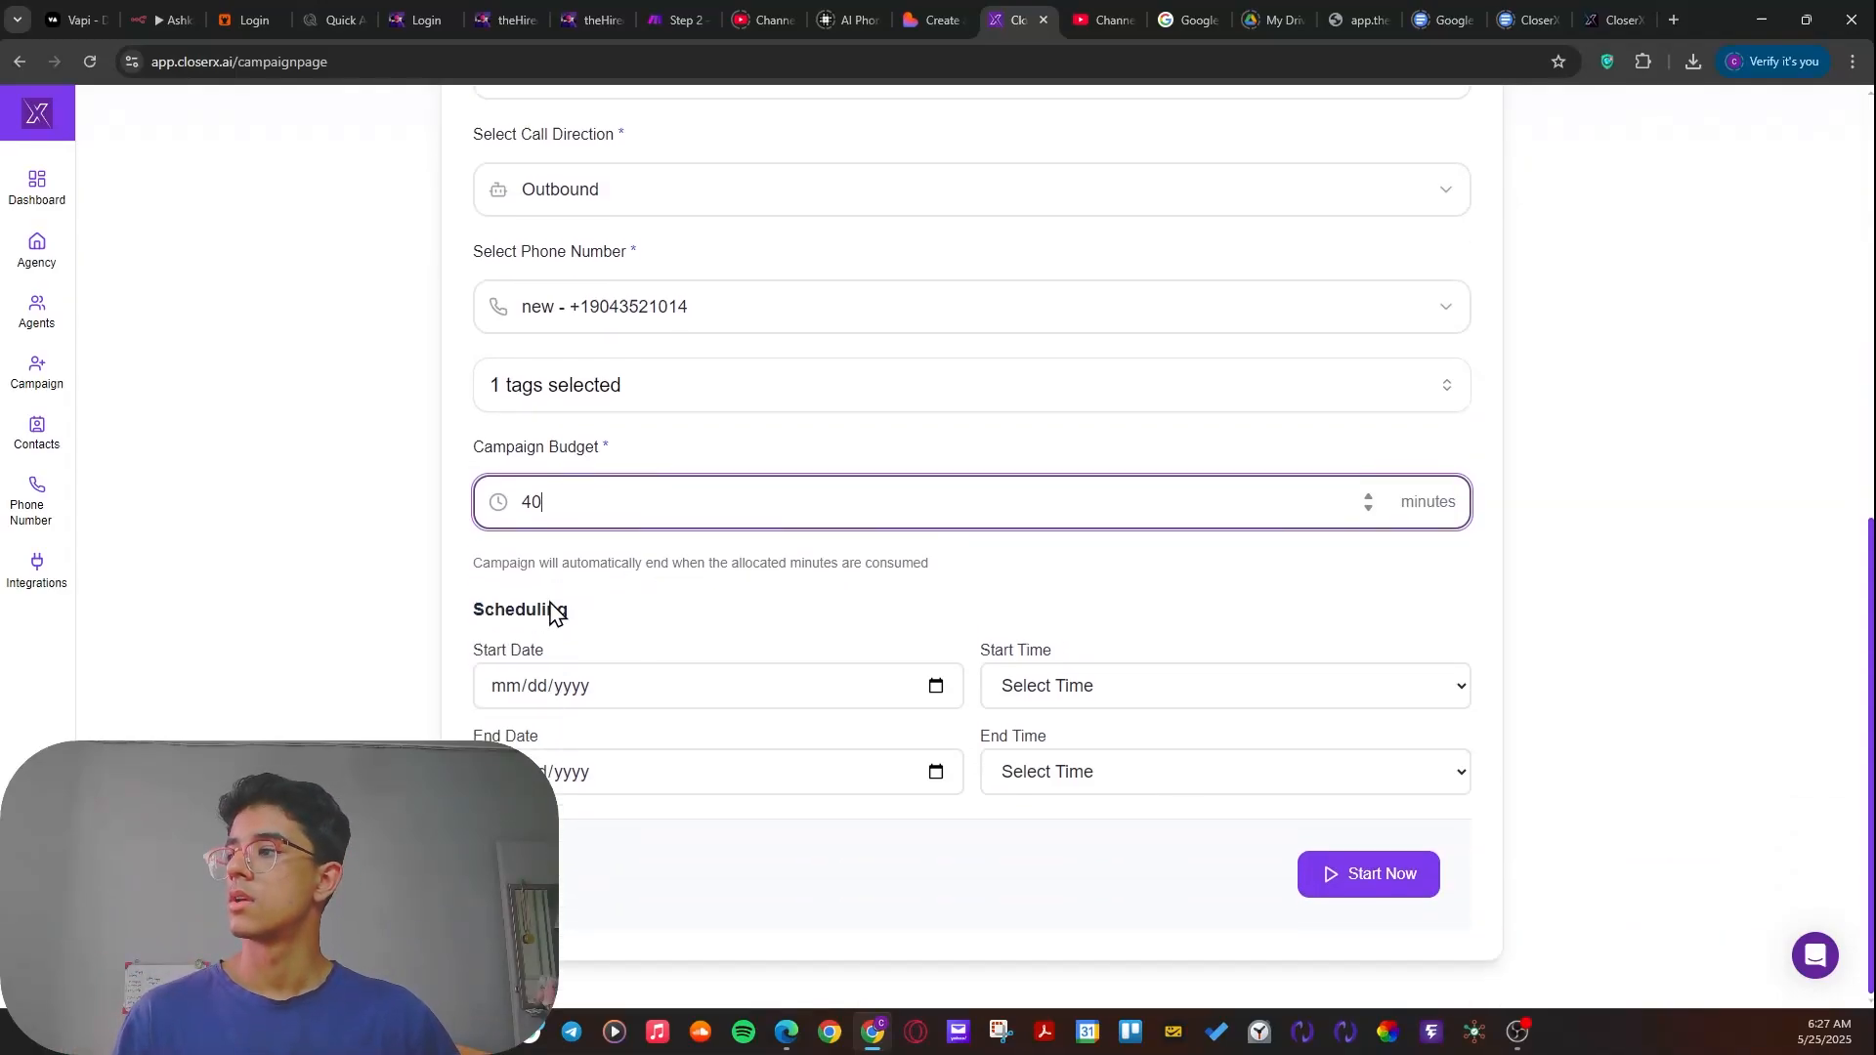
drag(628, 567, 440, 586)
click(437, 568)
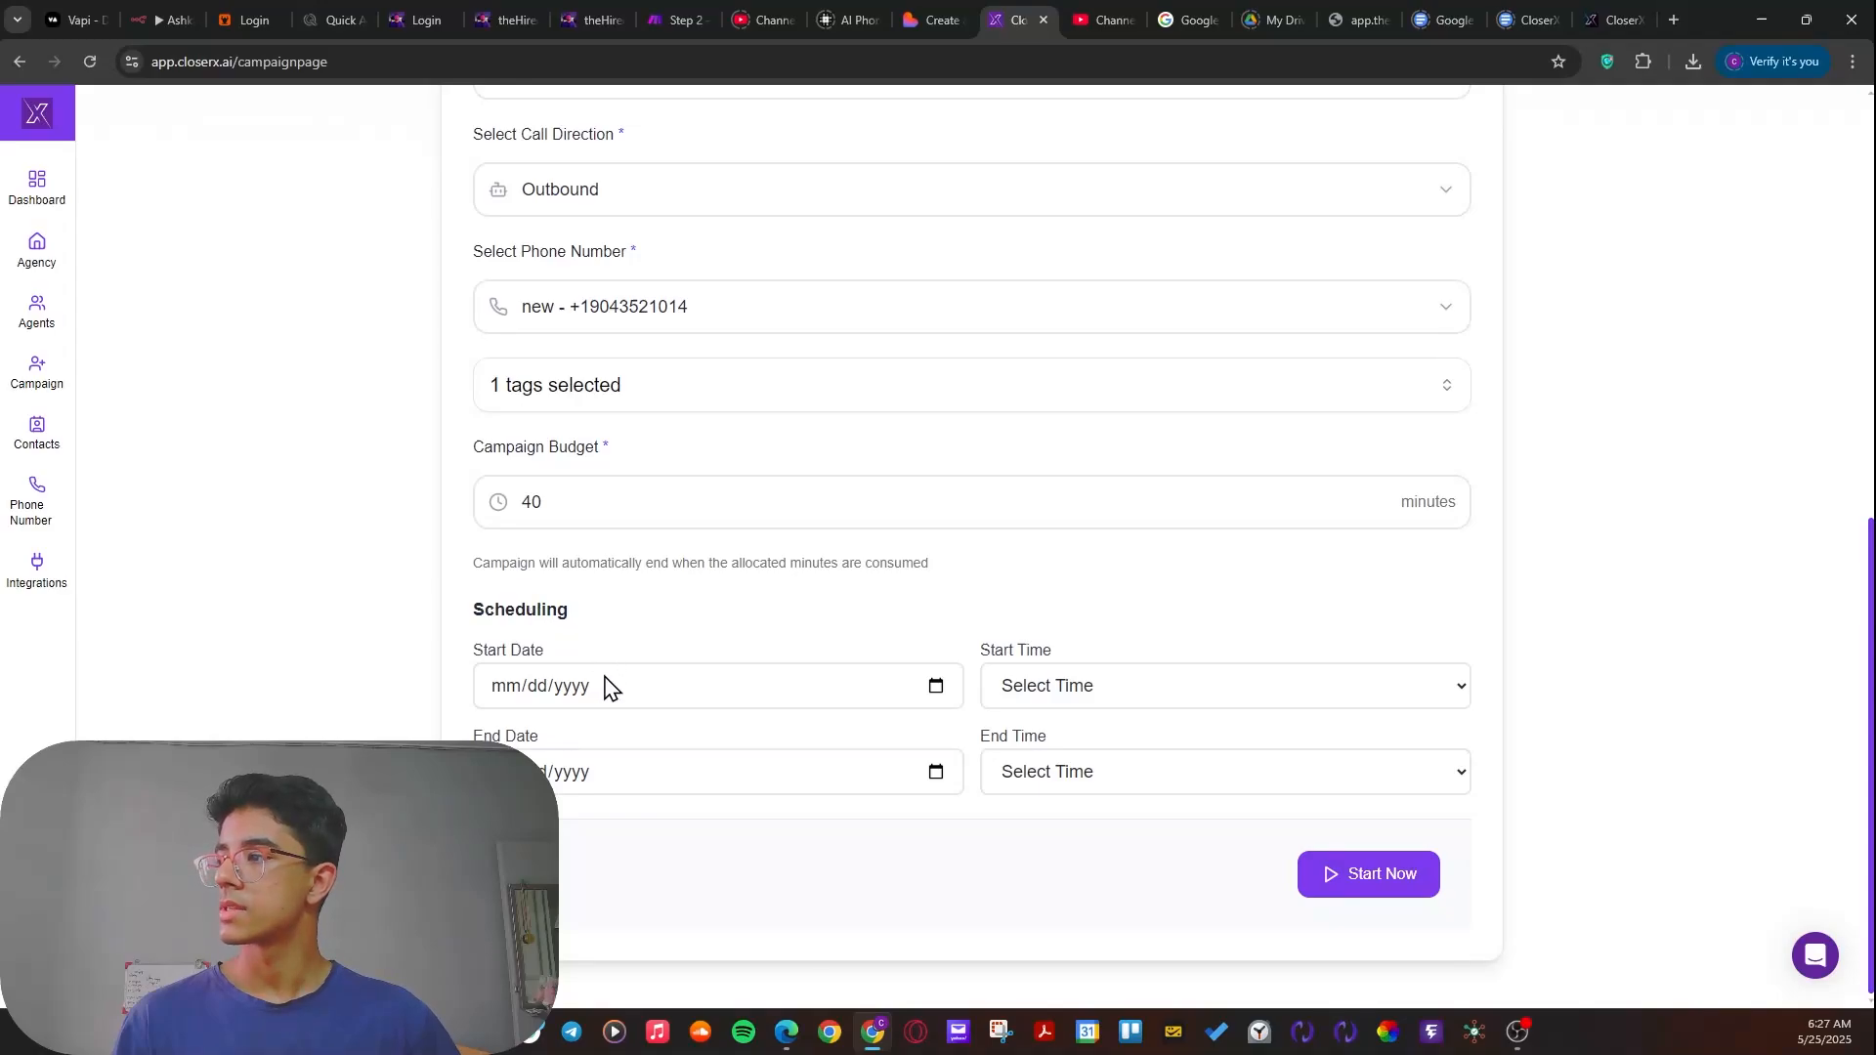
- Schedule the campaign with start date 05/25/2025 and end date May 28, 2025
click(684, 686)
click(935, 686)
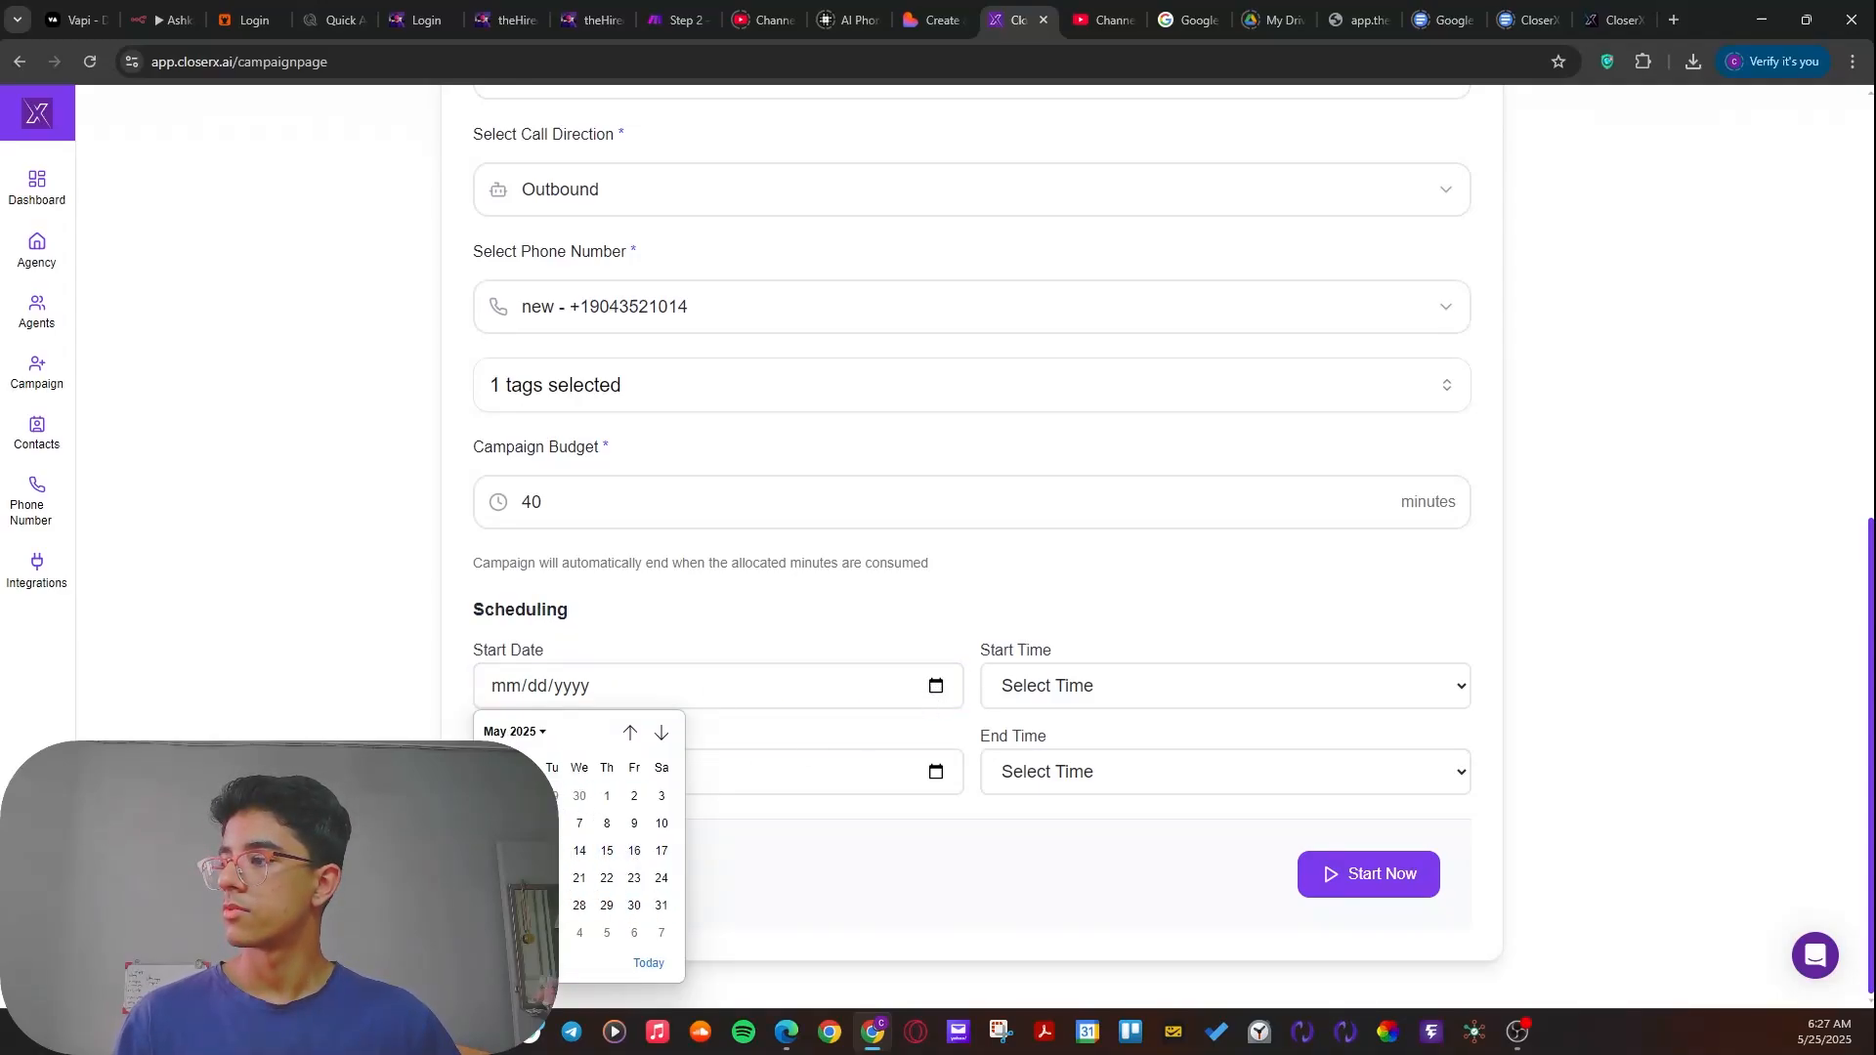
click(498, 906)
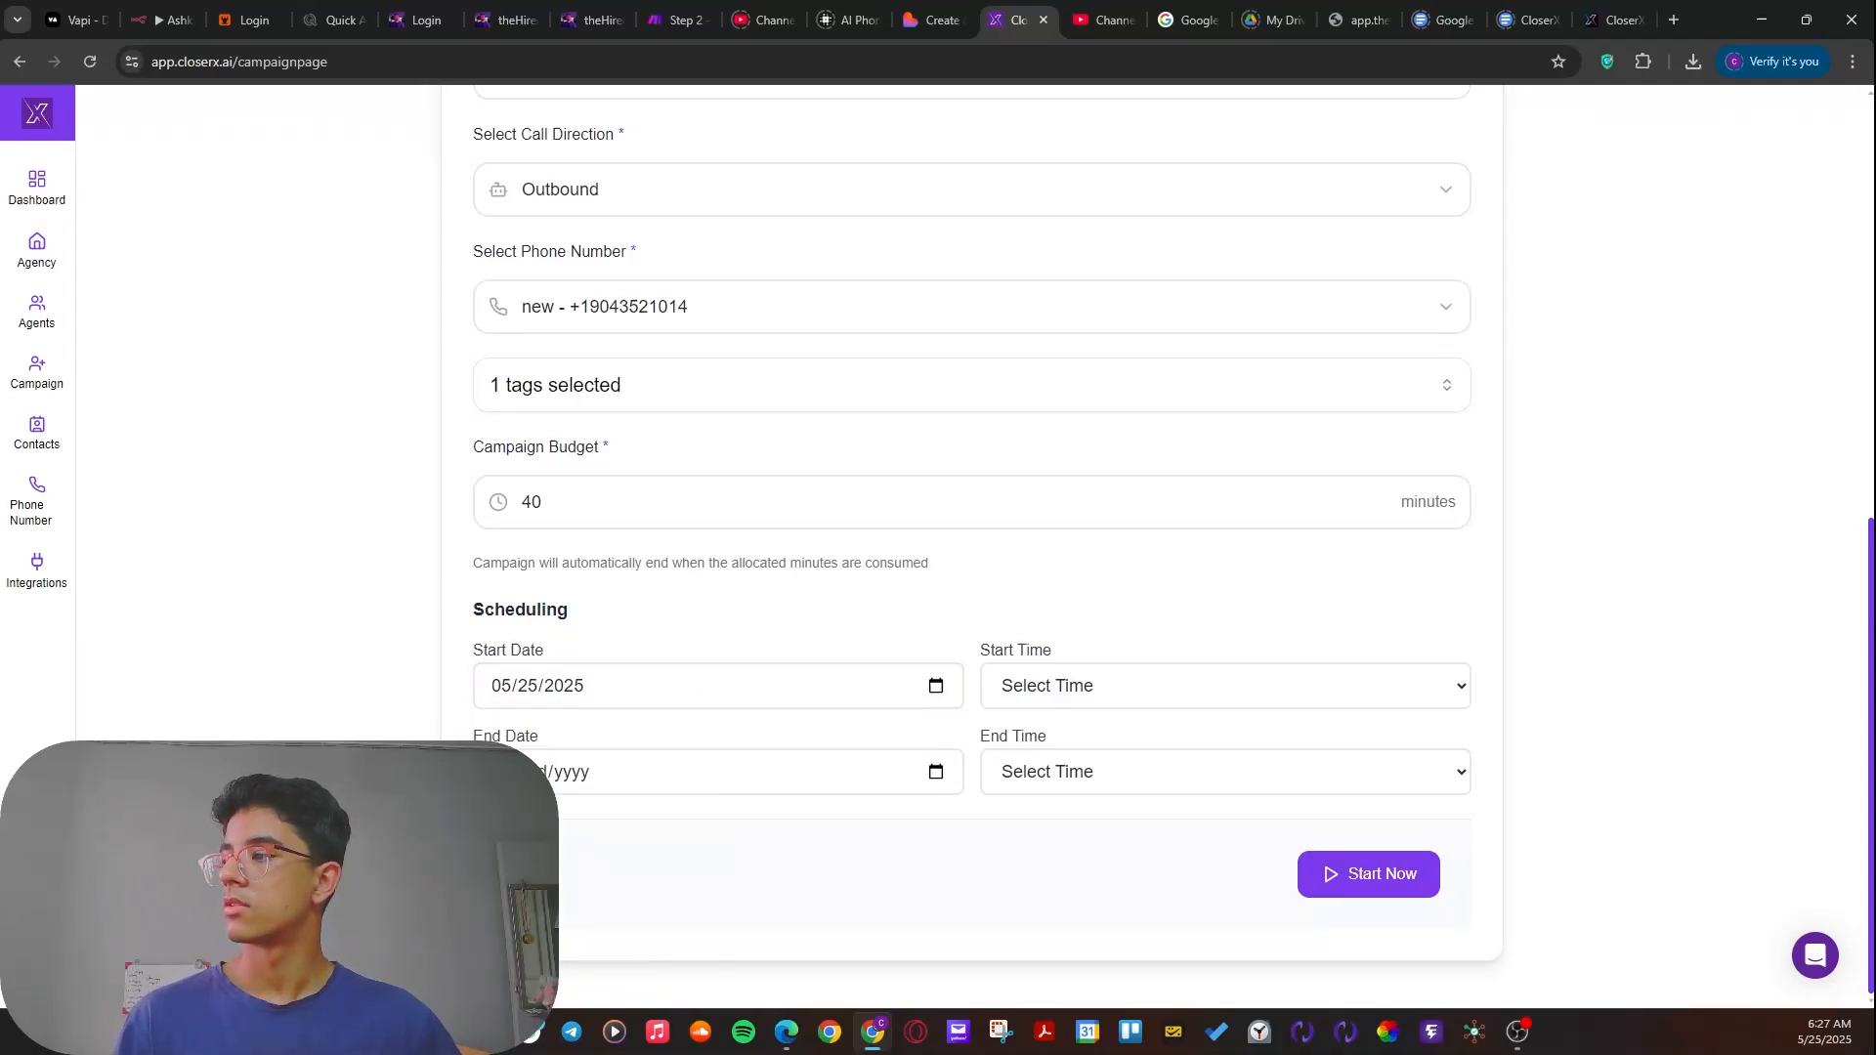
click(681, 781)
click(934, 773)
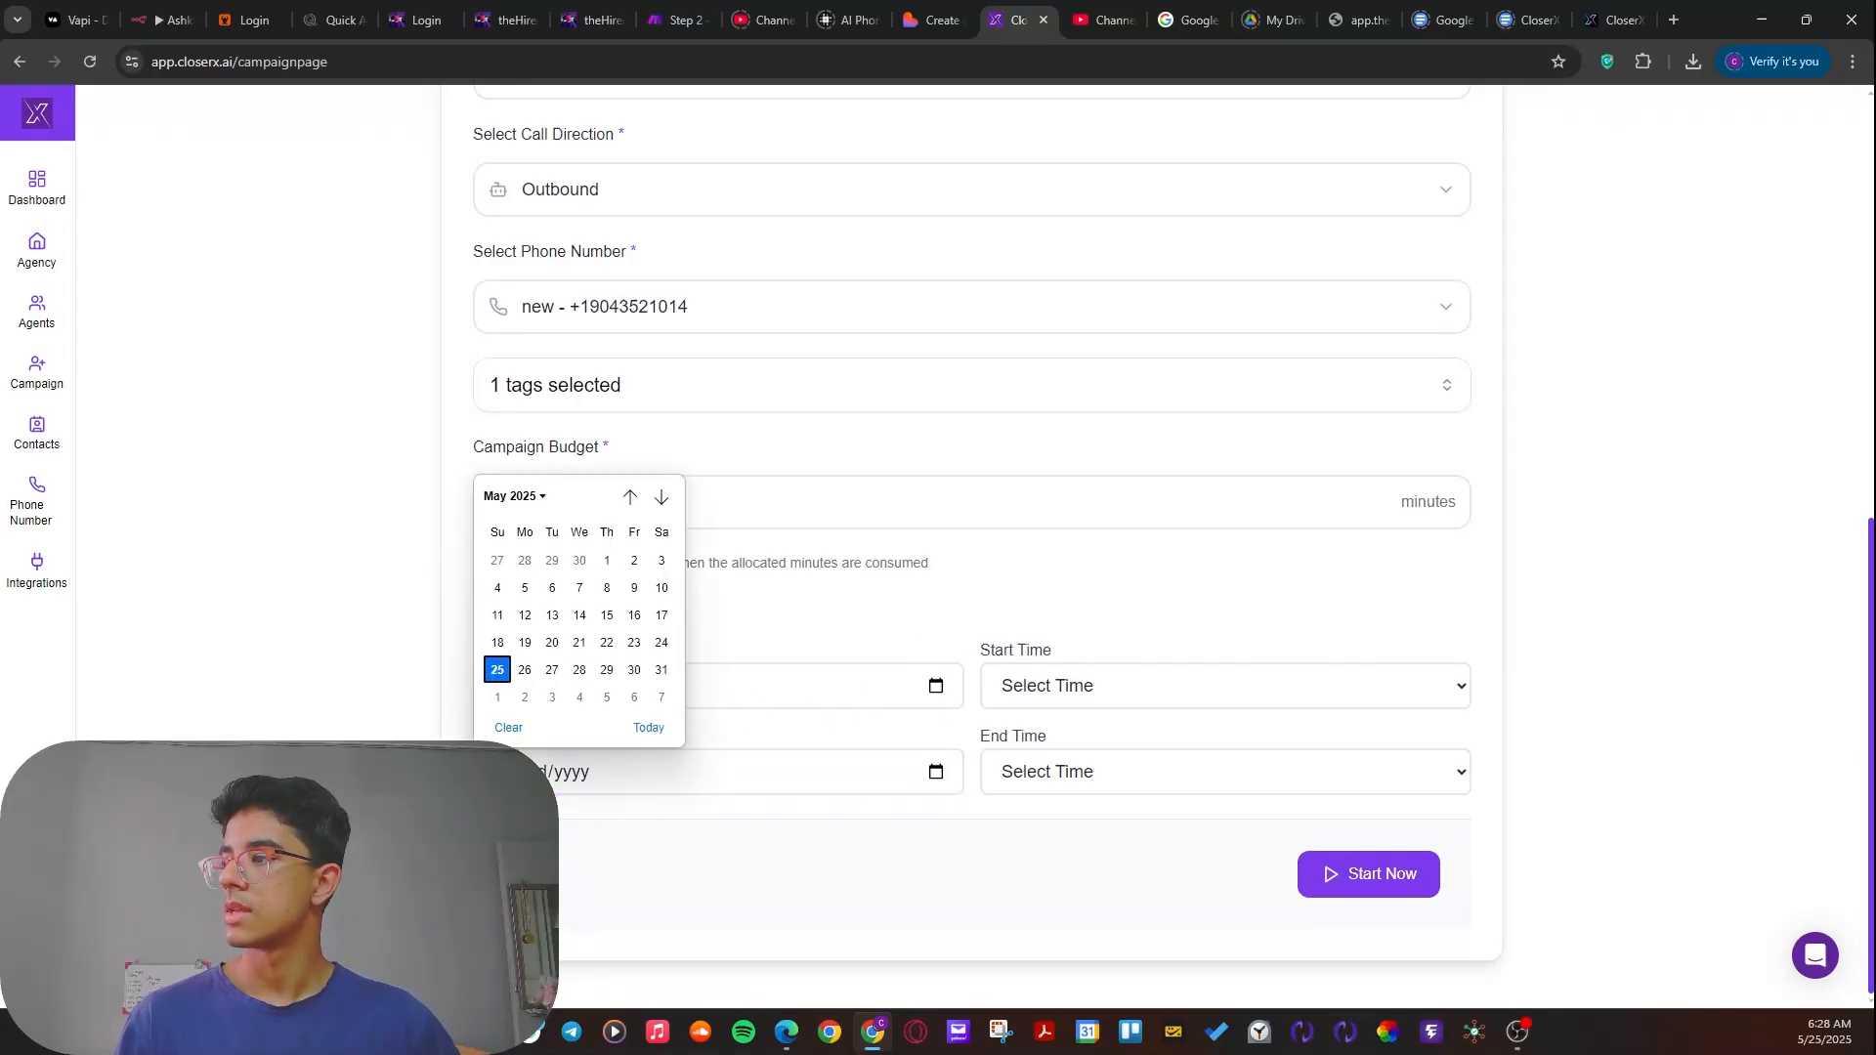
click(584, 668)
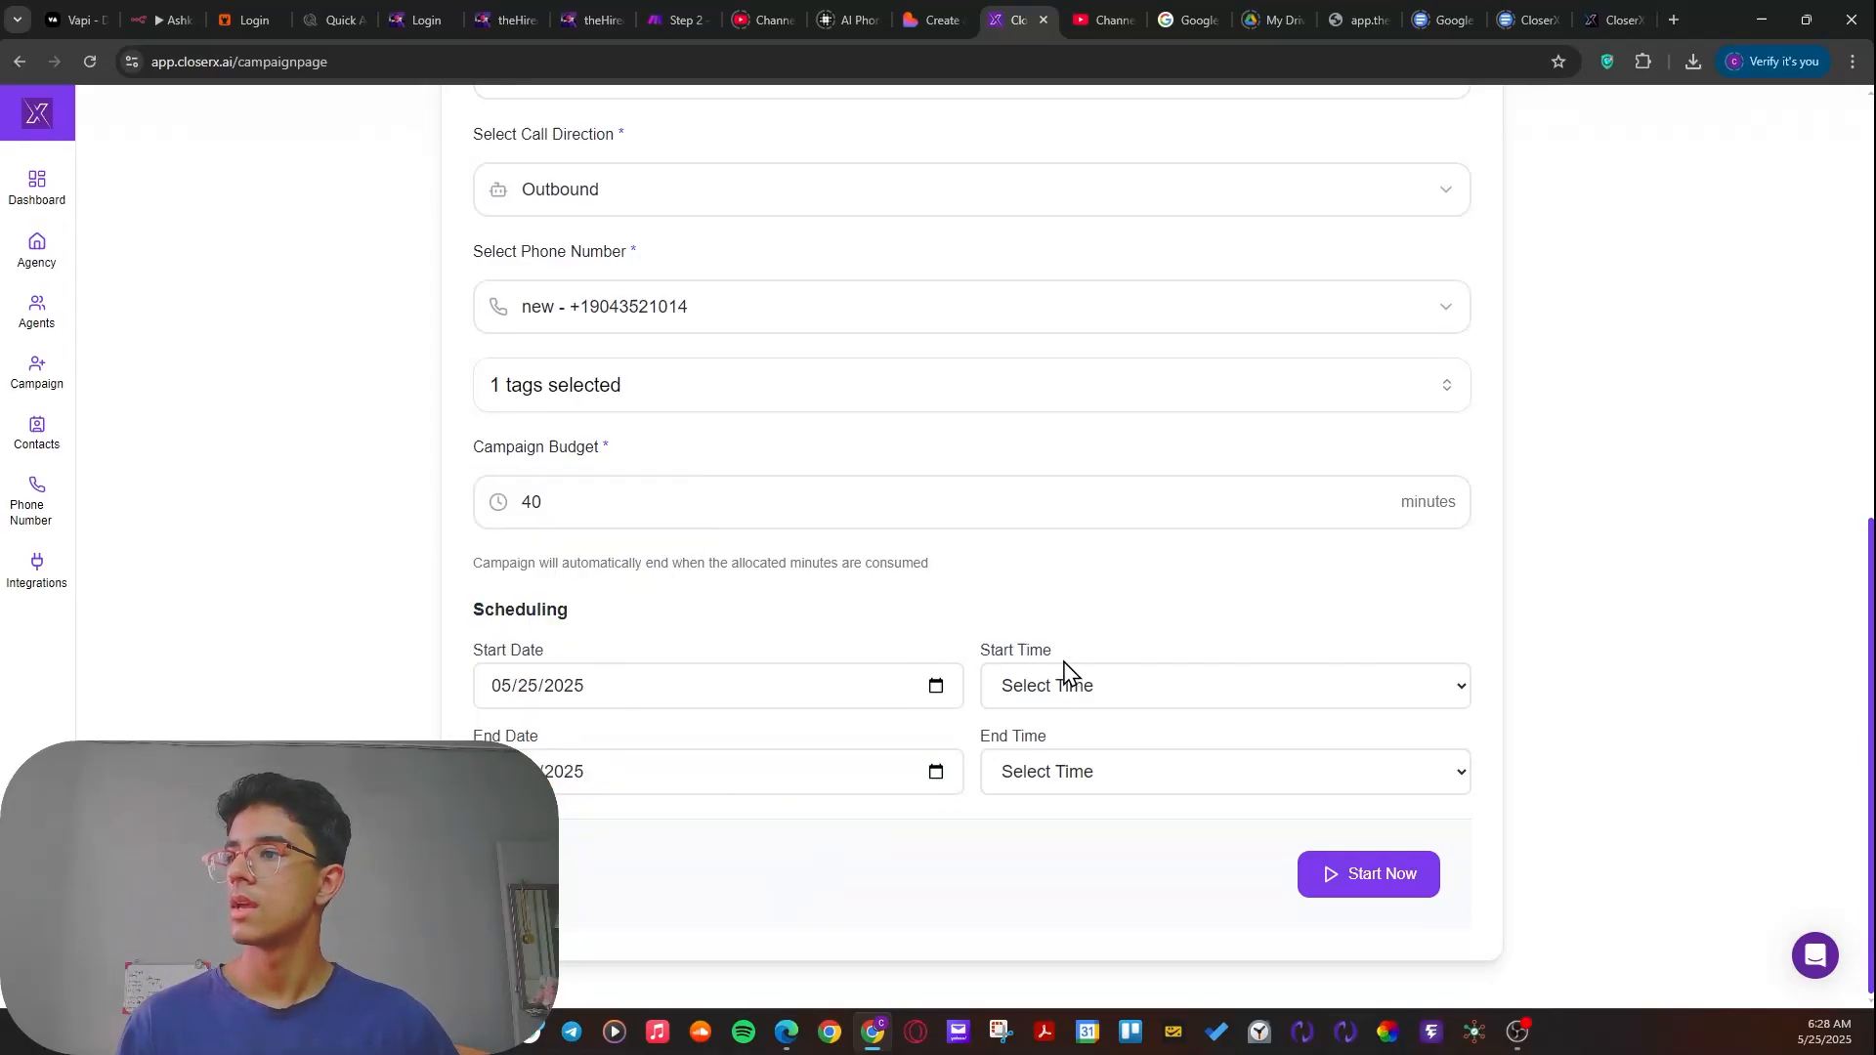
- Set the campaign's start time to 08:30
click(1089, 682)
scroll(1084, 562, down, 5)
scroll(1061, 547, up, 6)
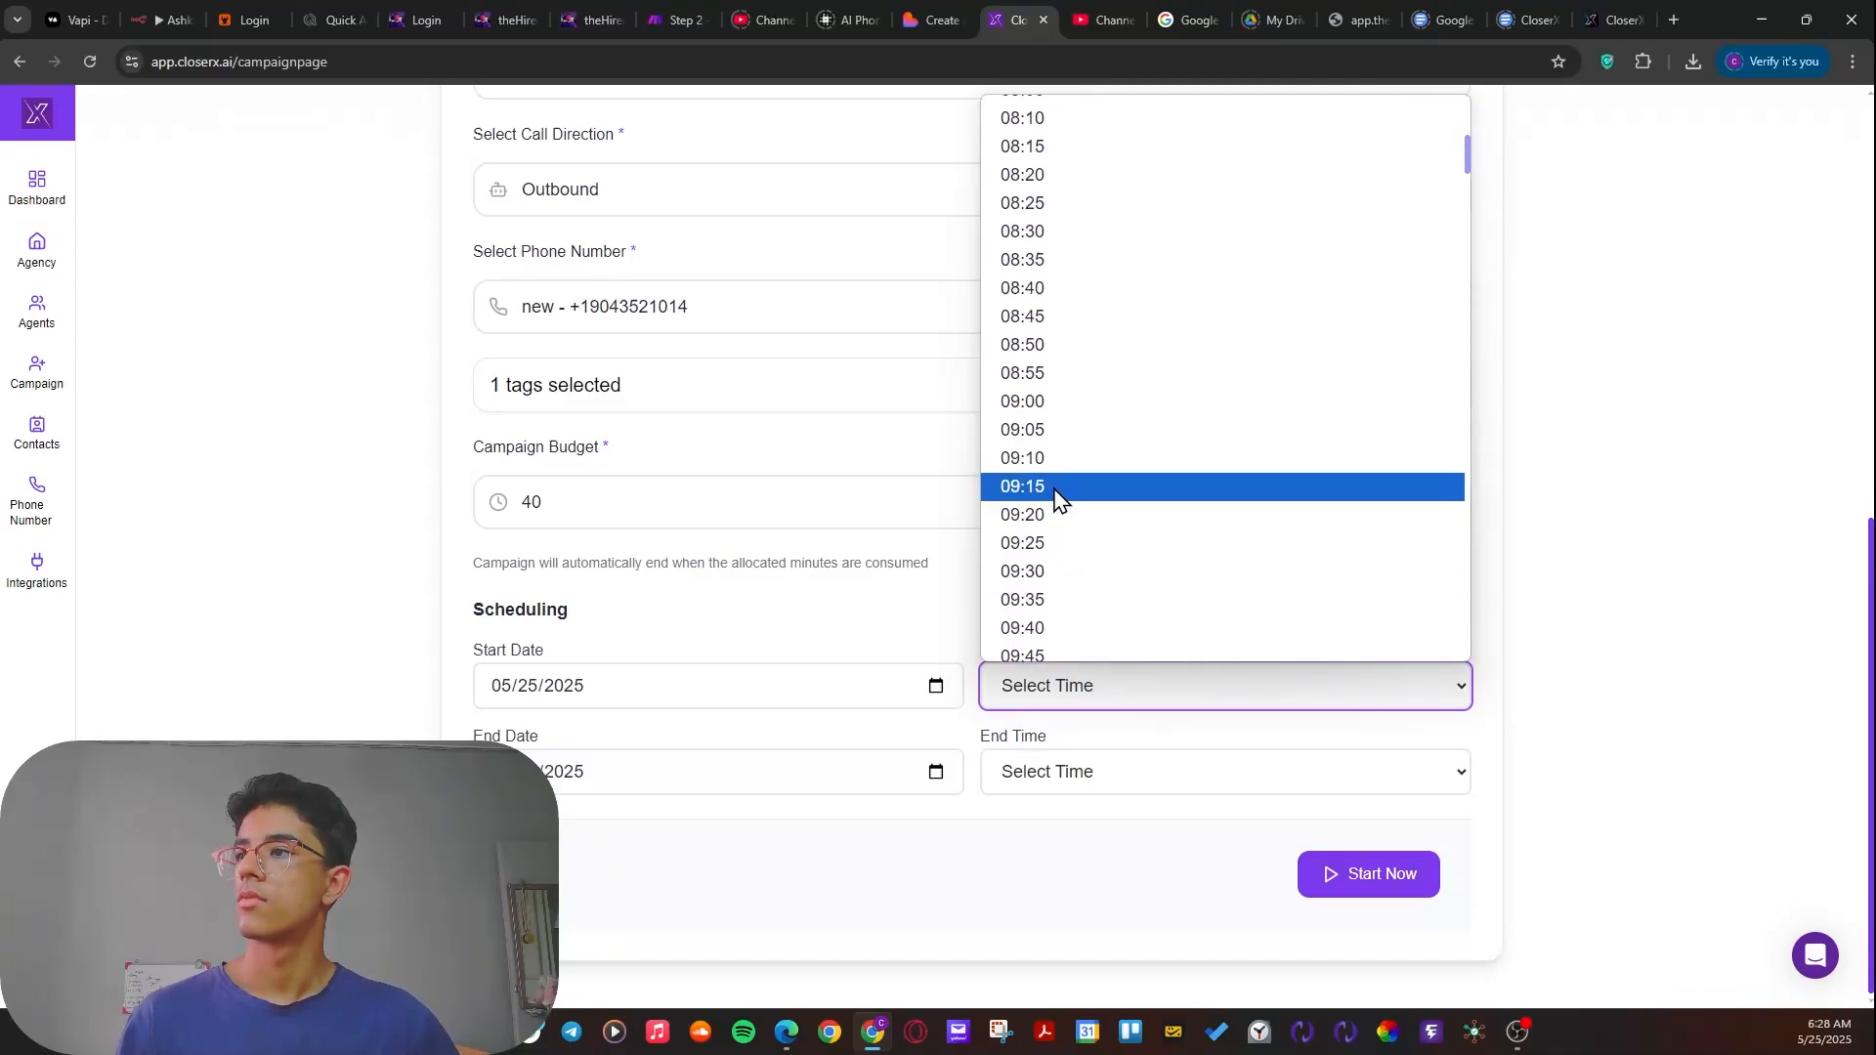
scroll(1070, 523, down, 3)
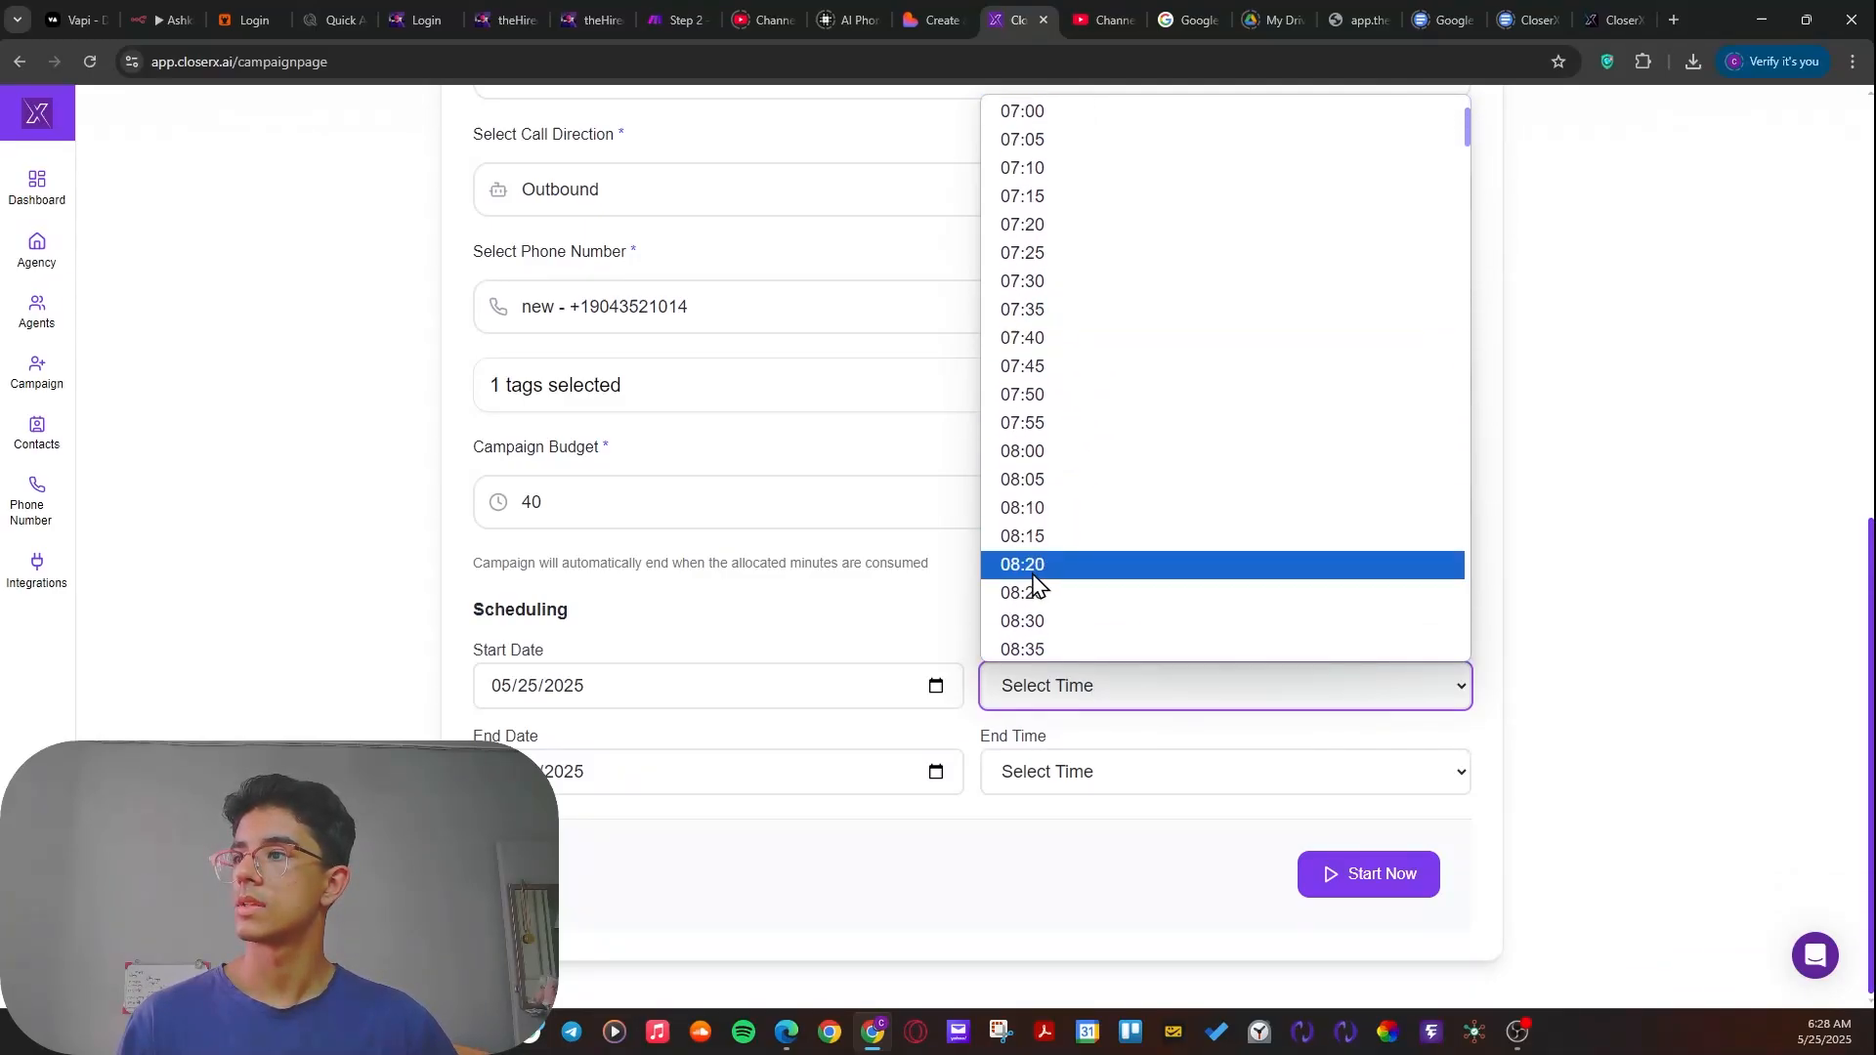
click(1032, 647)
- Set the campaign's end time to 19:00
click(1046, 767)
scroll(1060, 674, down, 20)
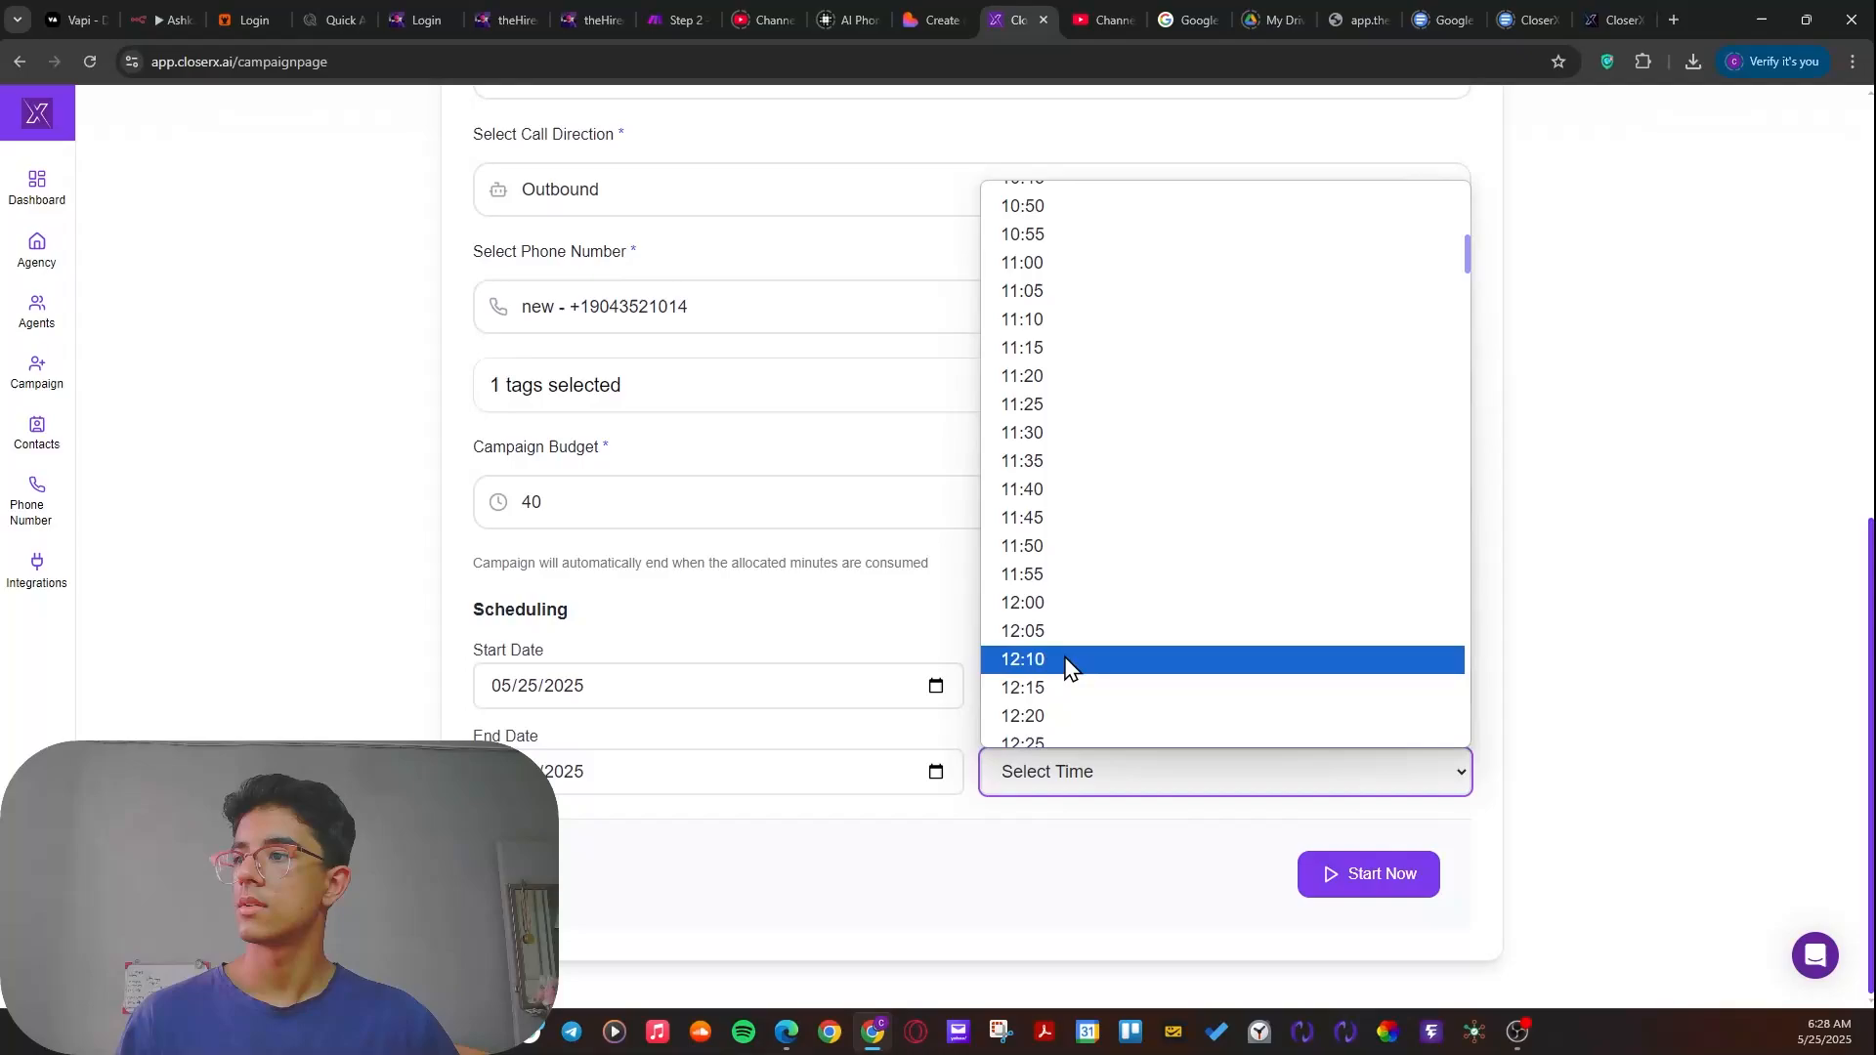
scroll(1065, 684, down, 20)
scroll(1065, 697, down, 3)
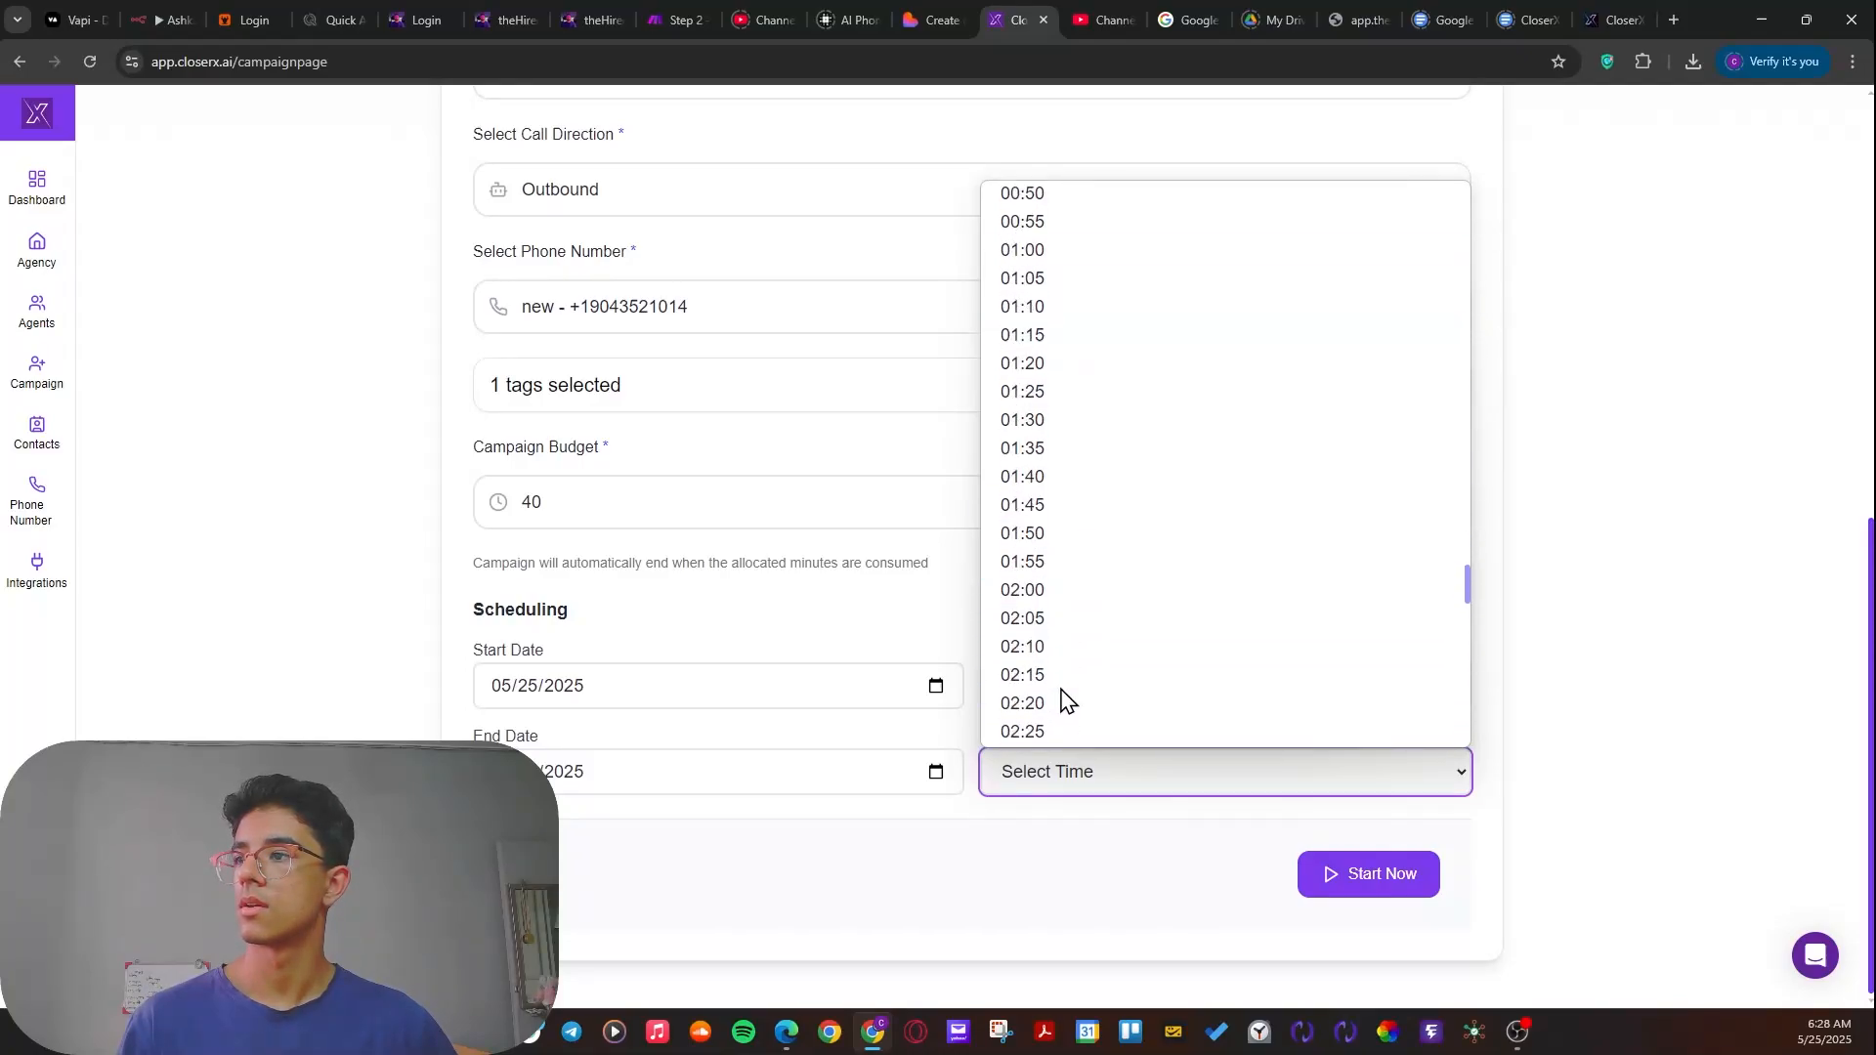
scroll(1068, 700, up, 20)
scroll(1060, 586, up, 5)
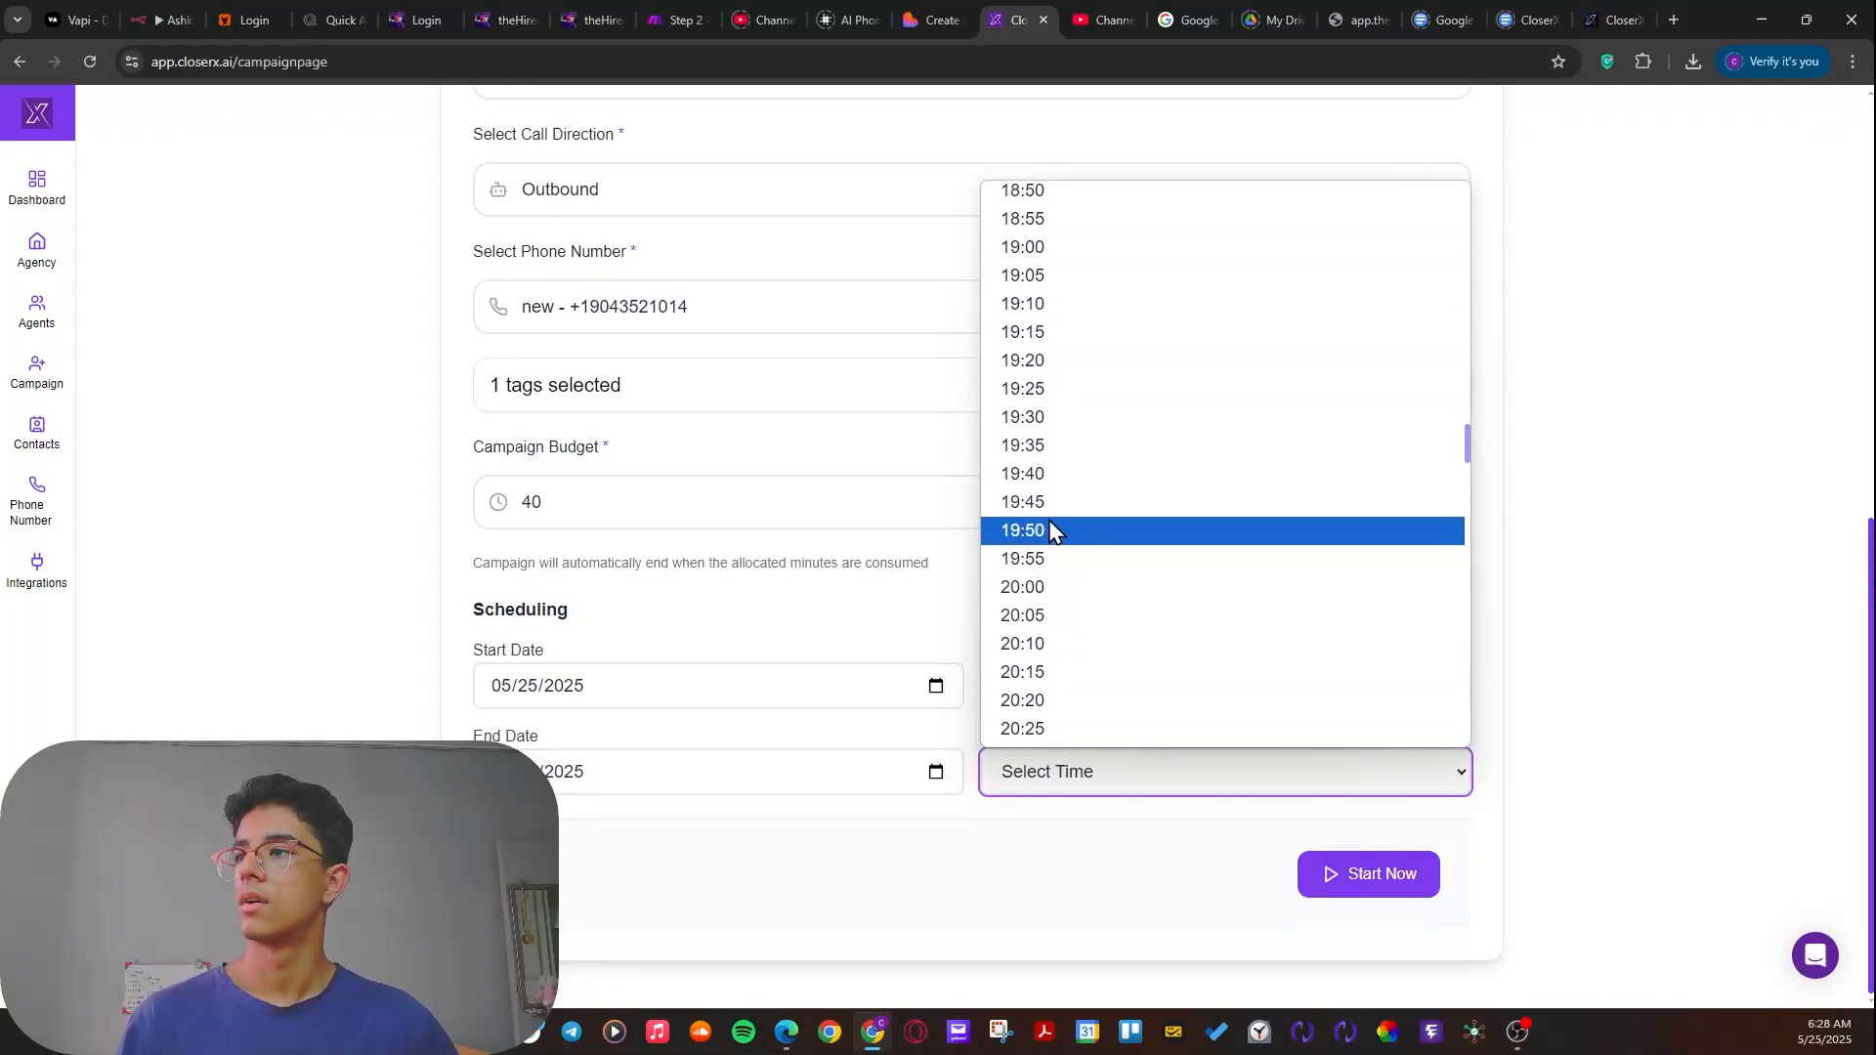
click(1033, 444)
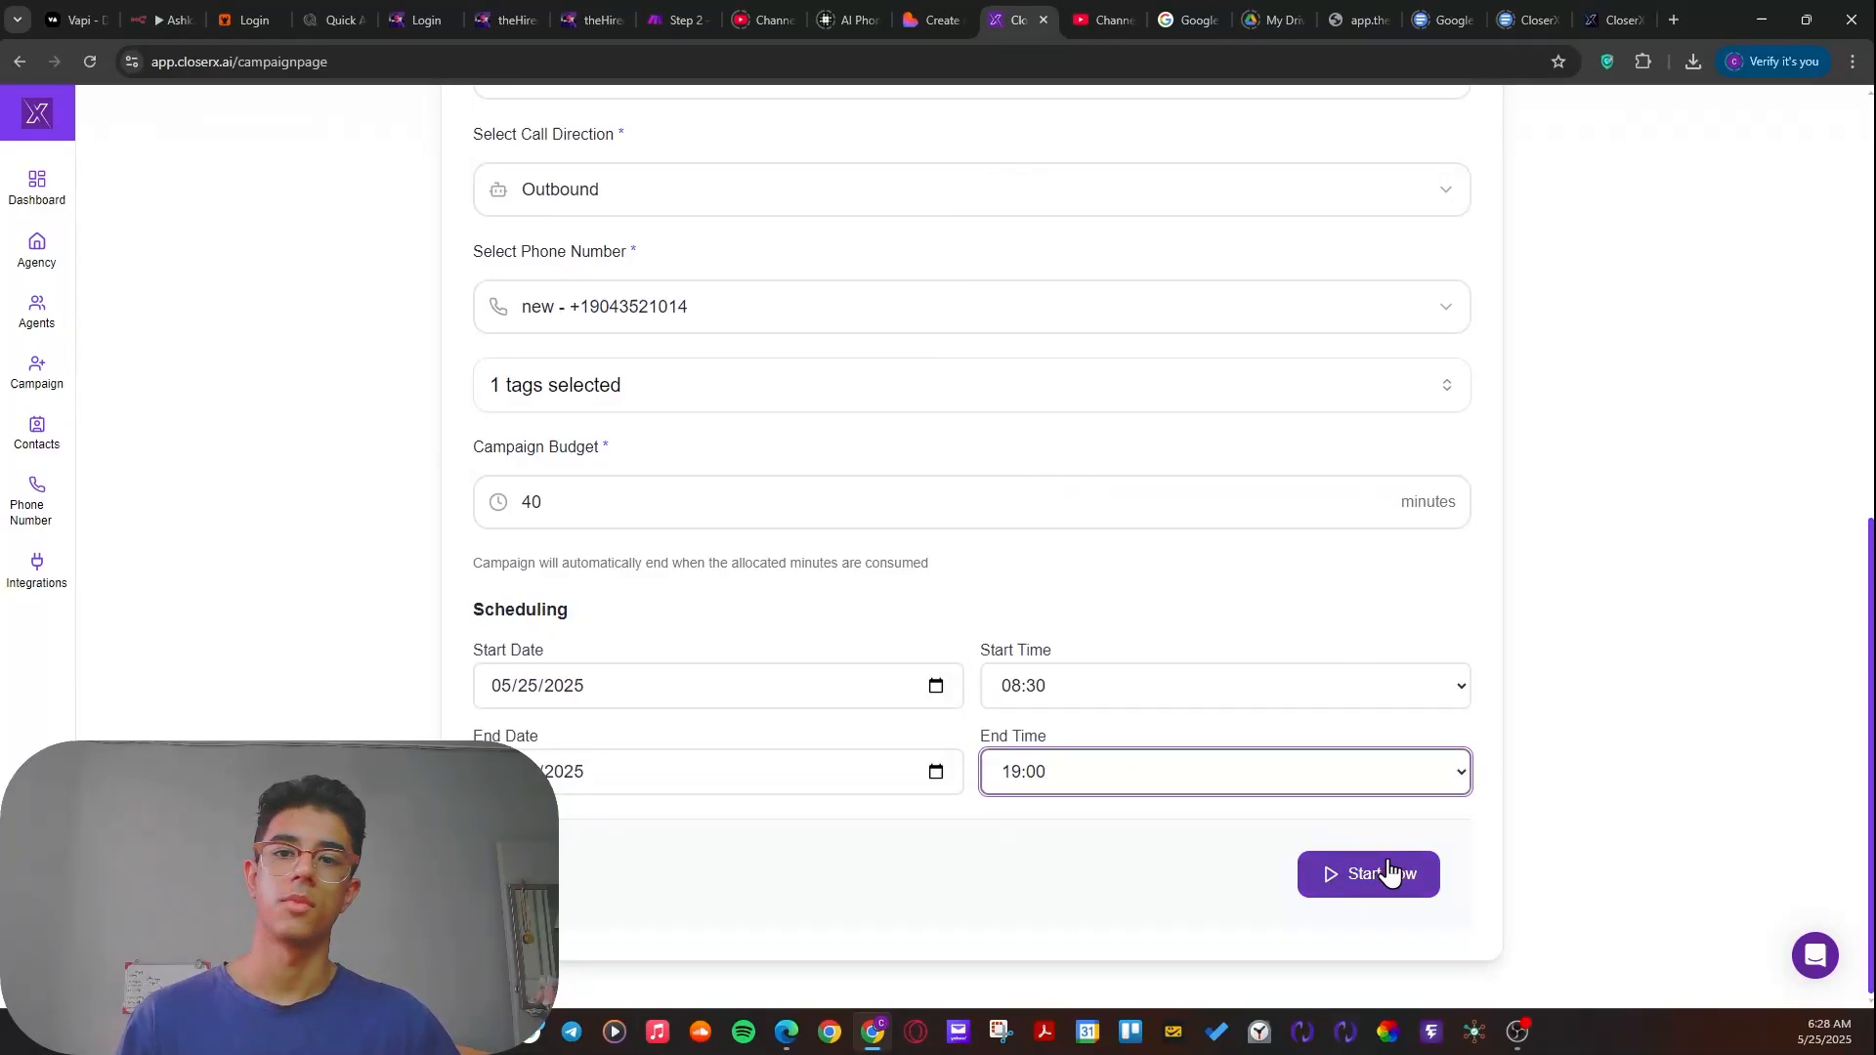
- Review the filled-in settings, start the TestFroVideo campaign, and open its analytics from the campaign list
scroll(743, 828, up, 1)
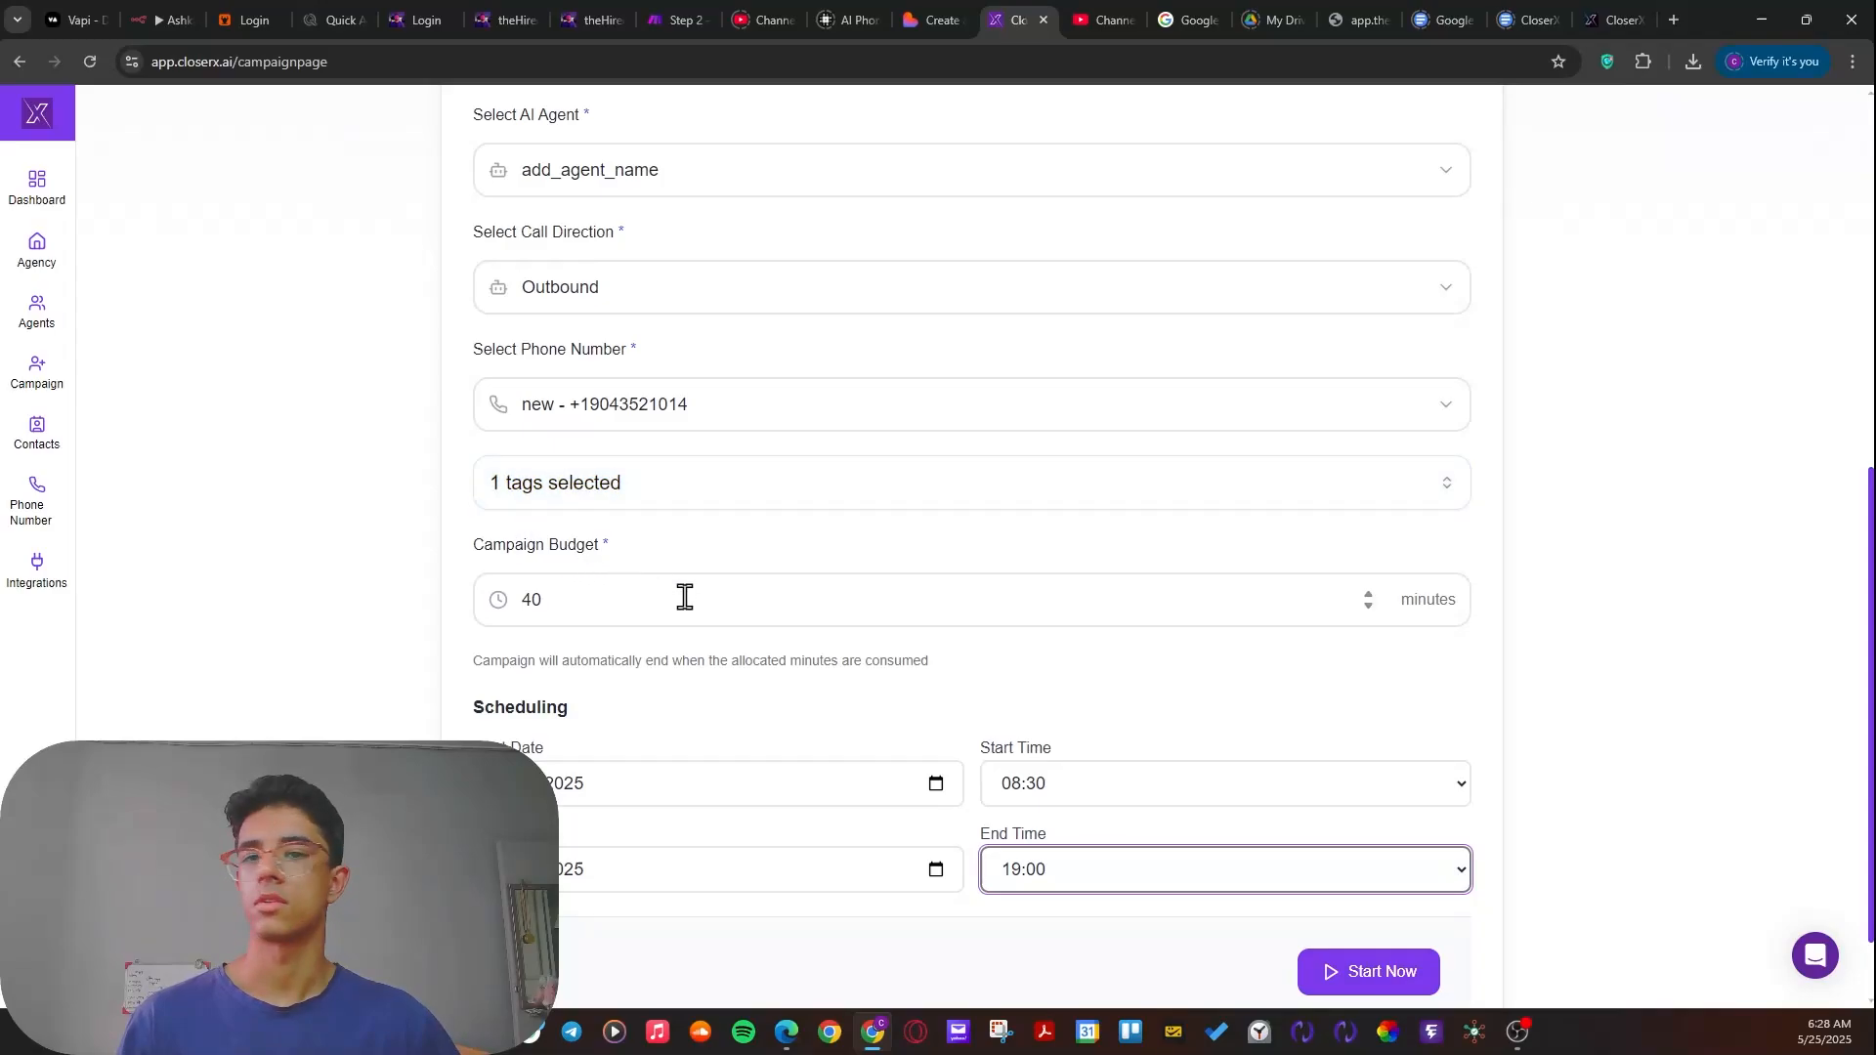
scroll(1143, 682, down, 1)
scroll(977, 665, up, 2)
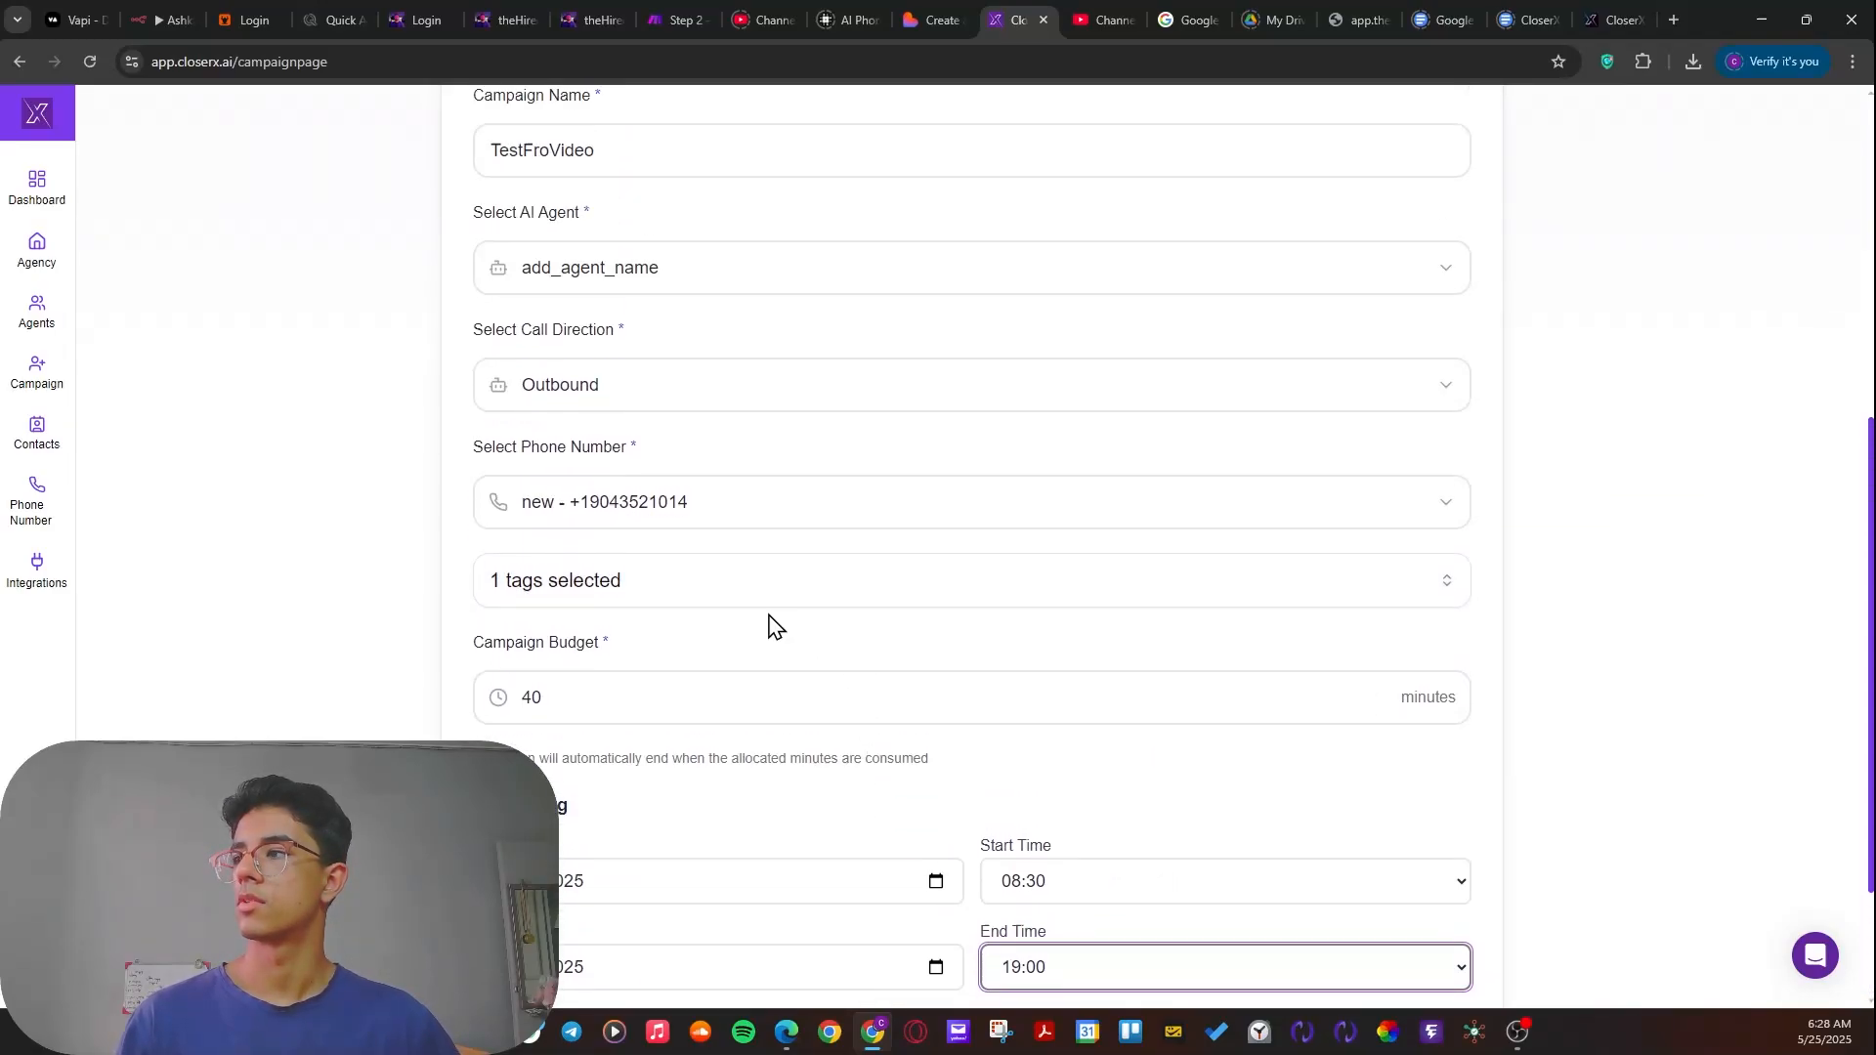
scroll(1075, 683, down, 2)
click(1361, 884)
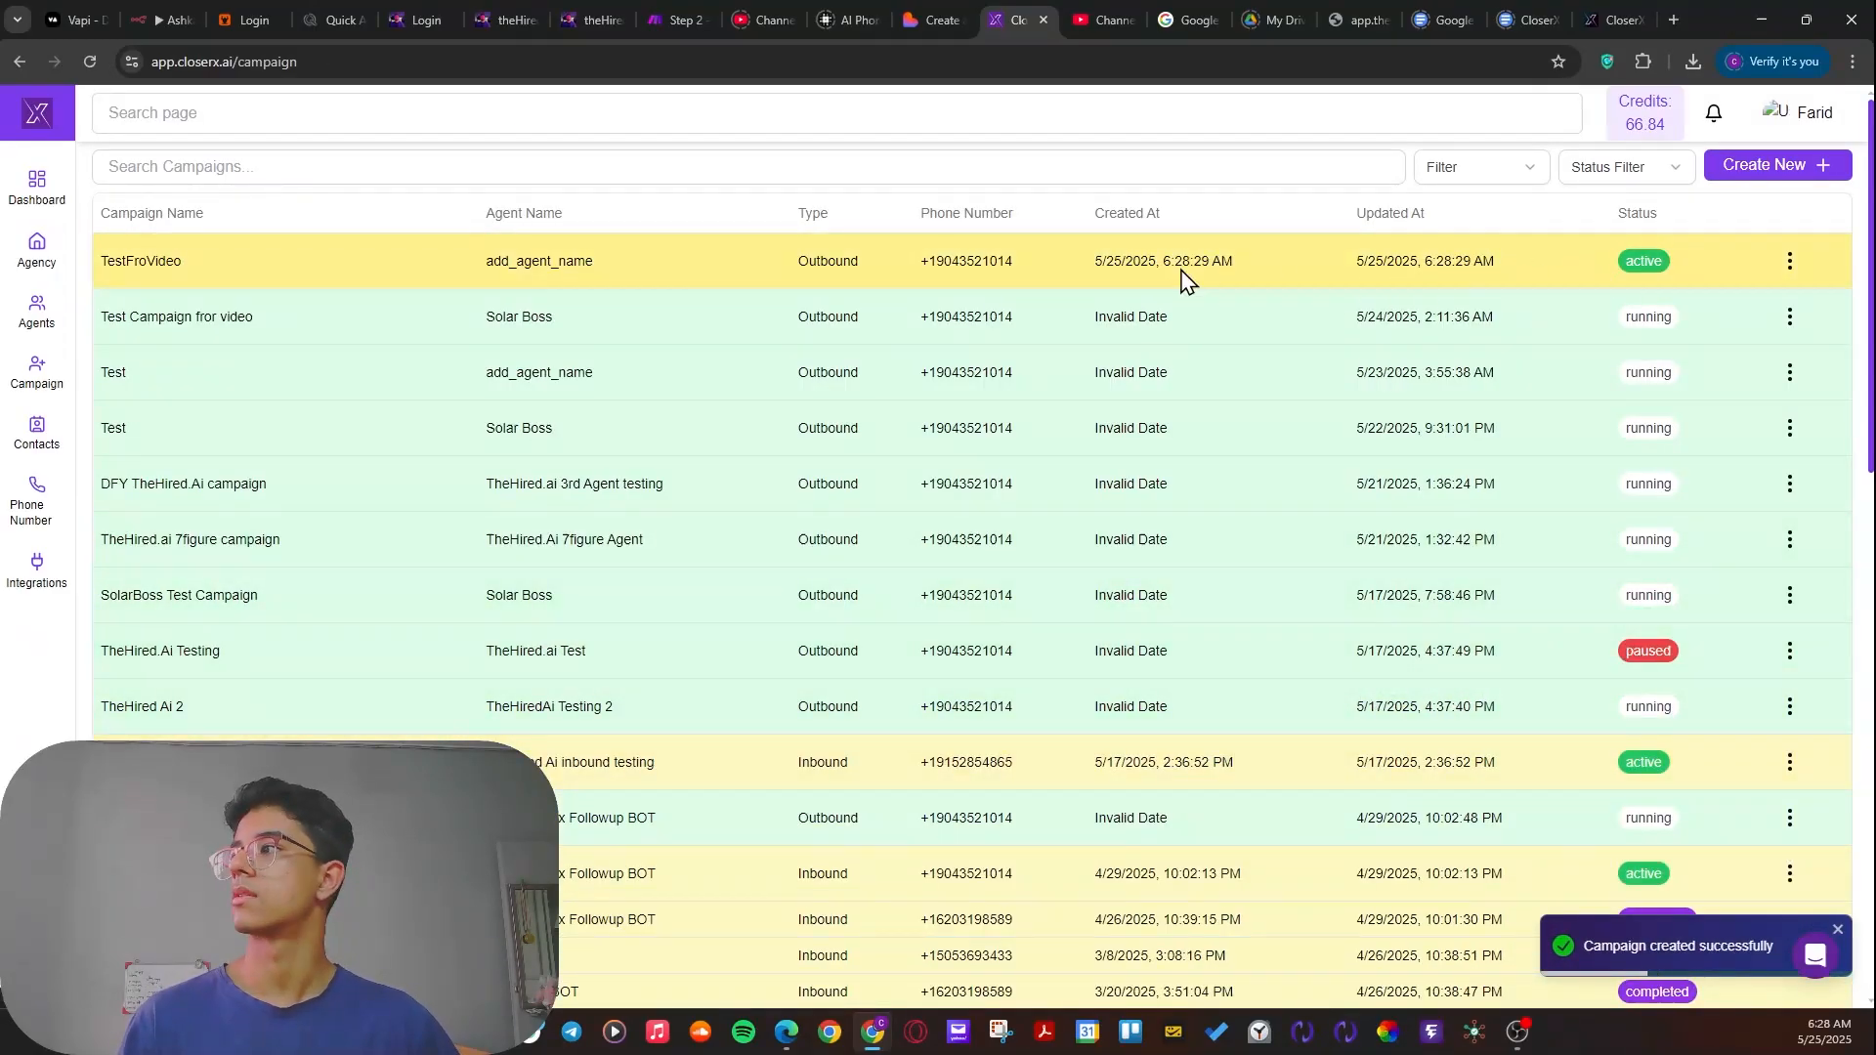
click(1189, 281)
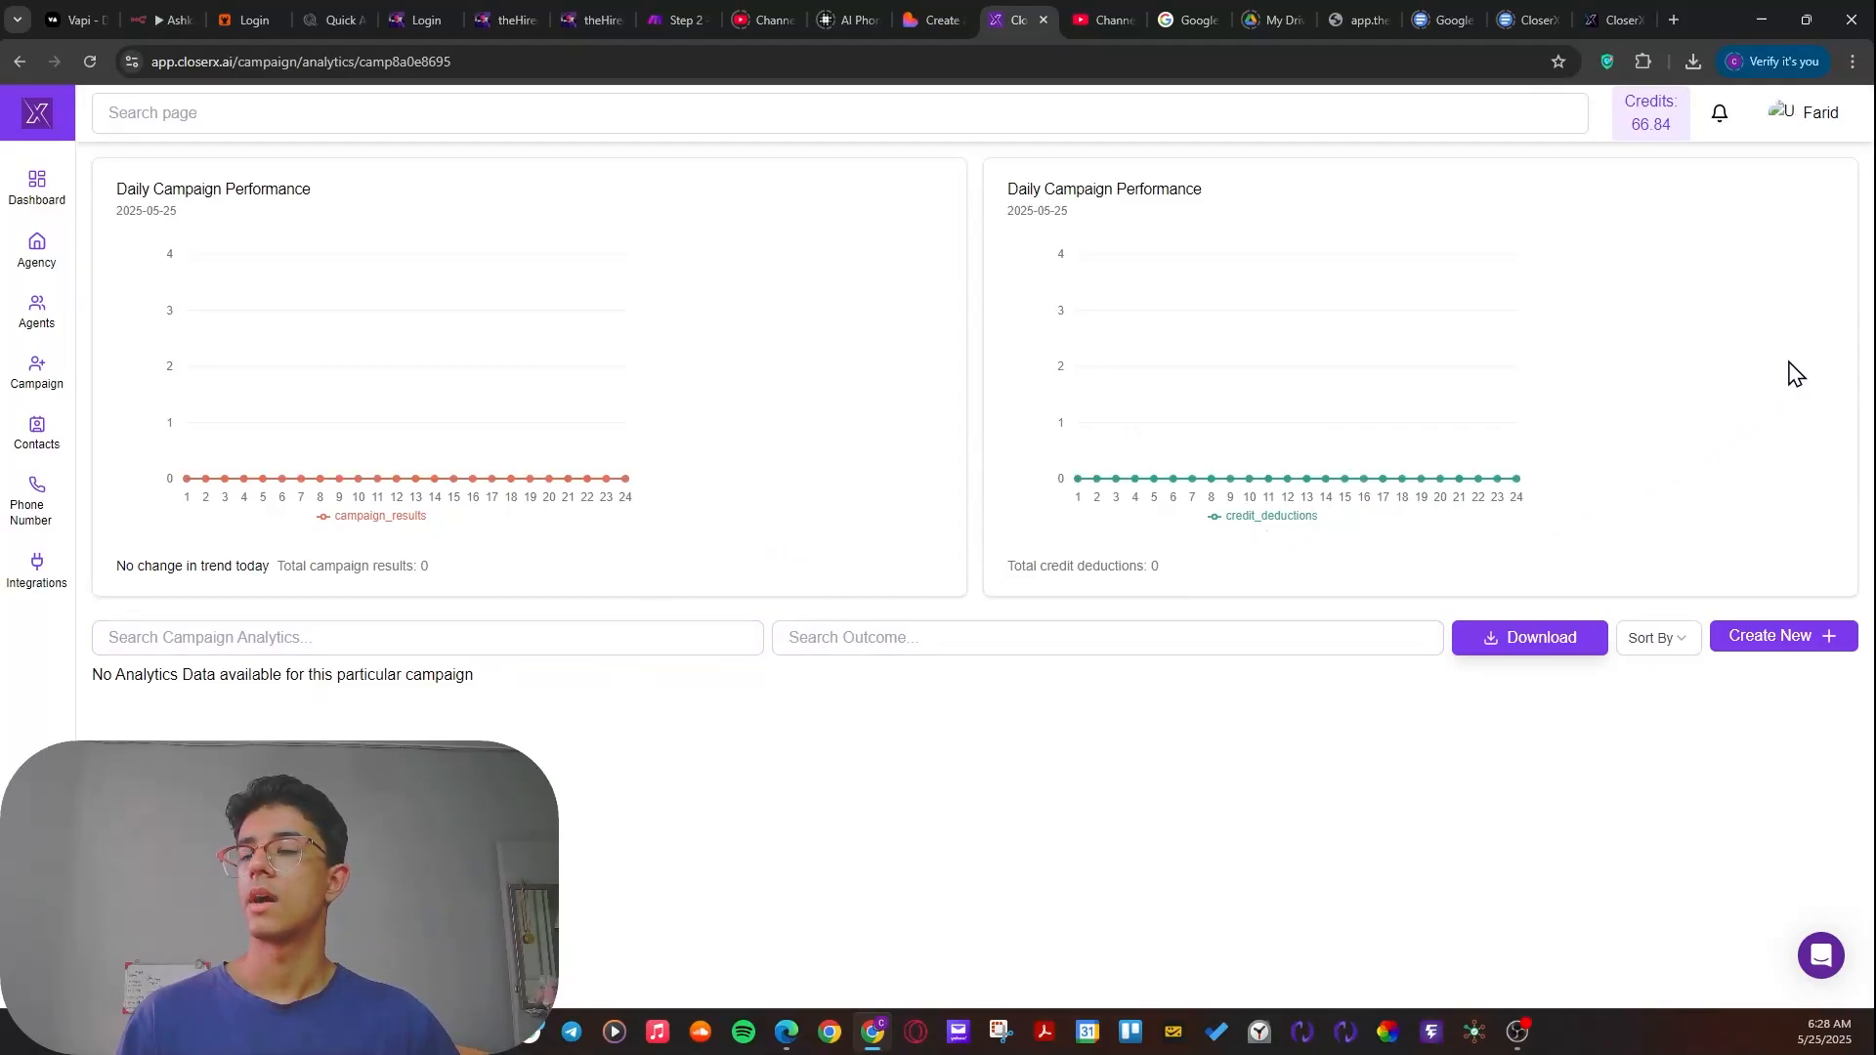
click(1742, 636)
scroll(1130, 362, down, 5)
scroll(1125, 350, up, 5)
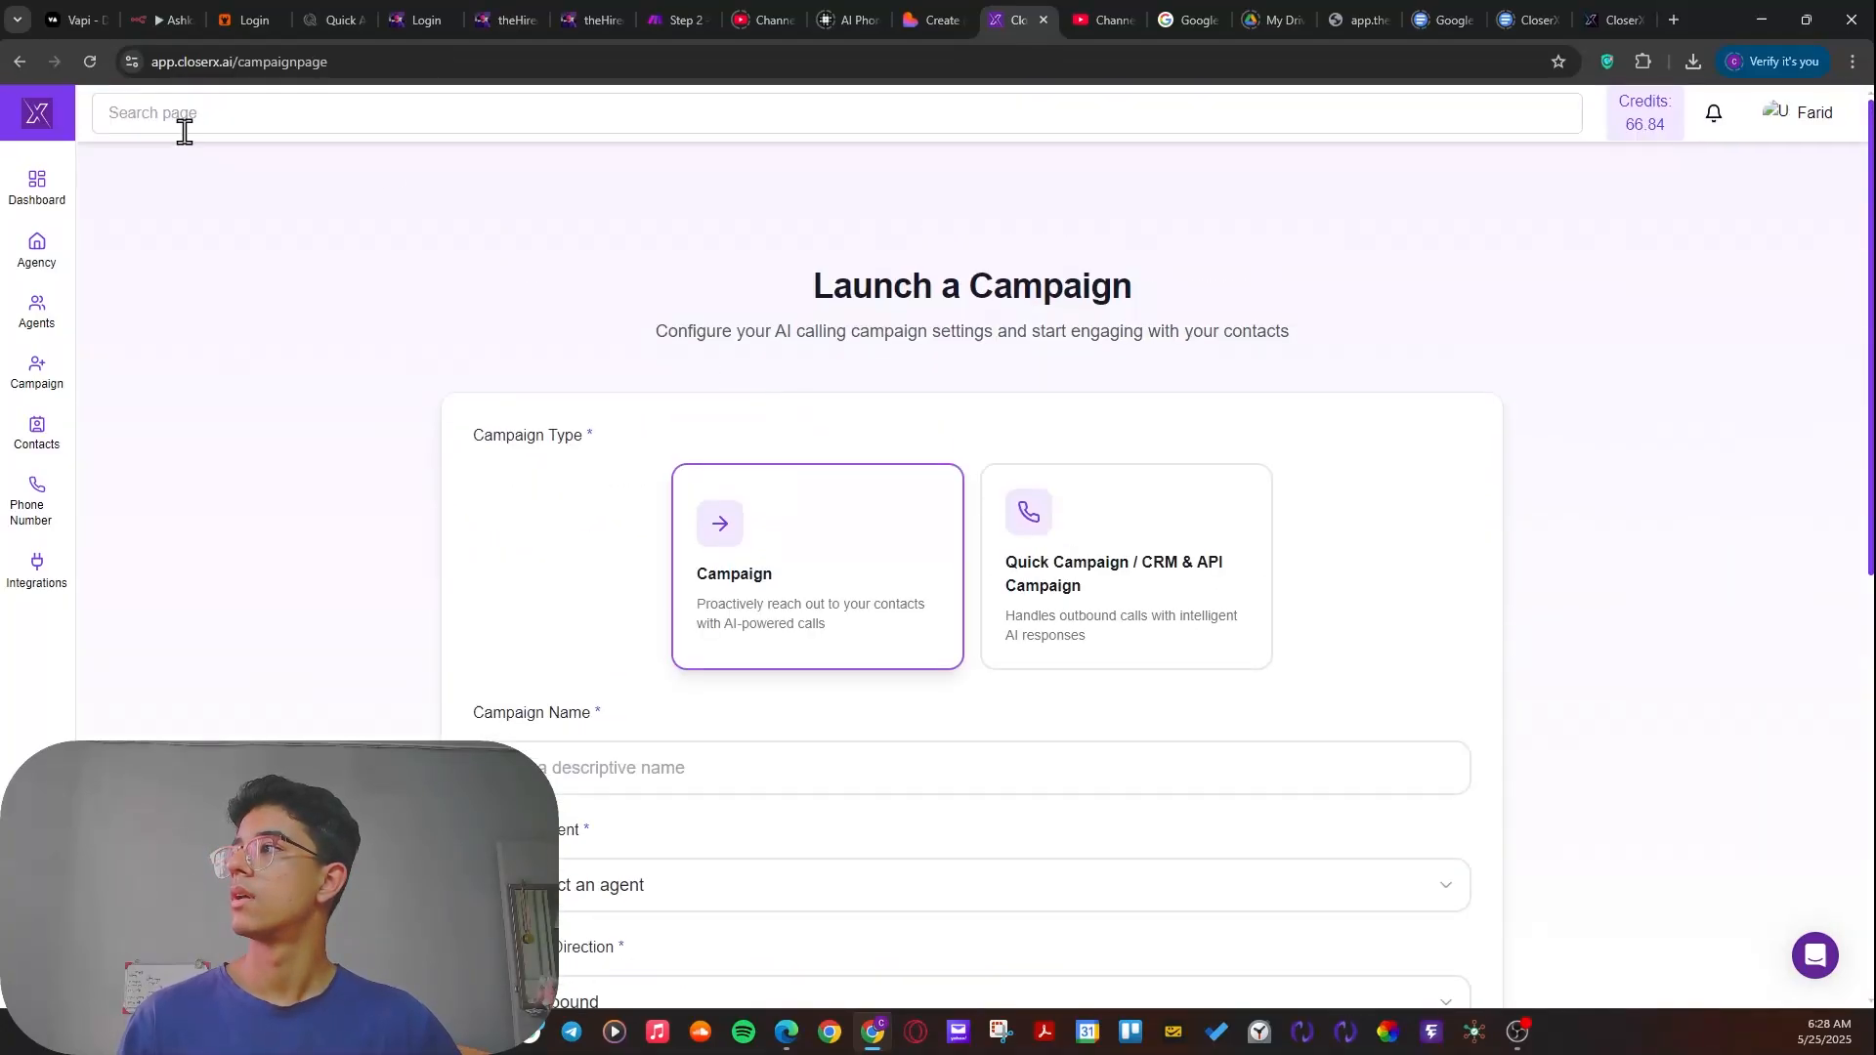
click(20, 62)
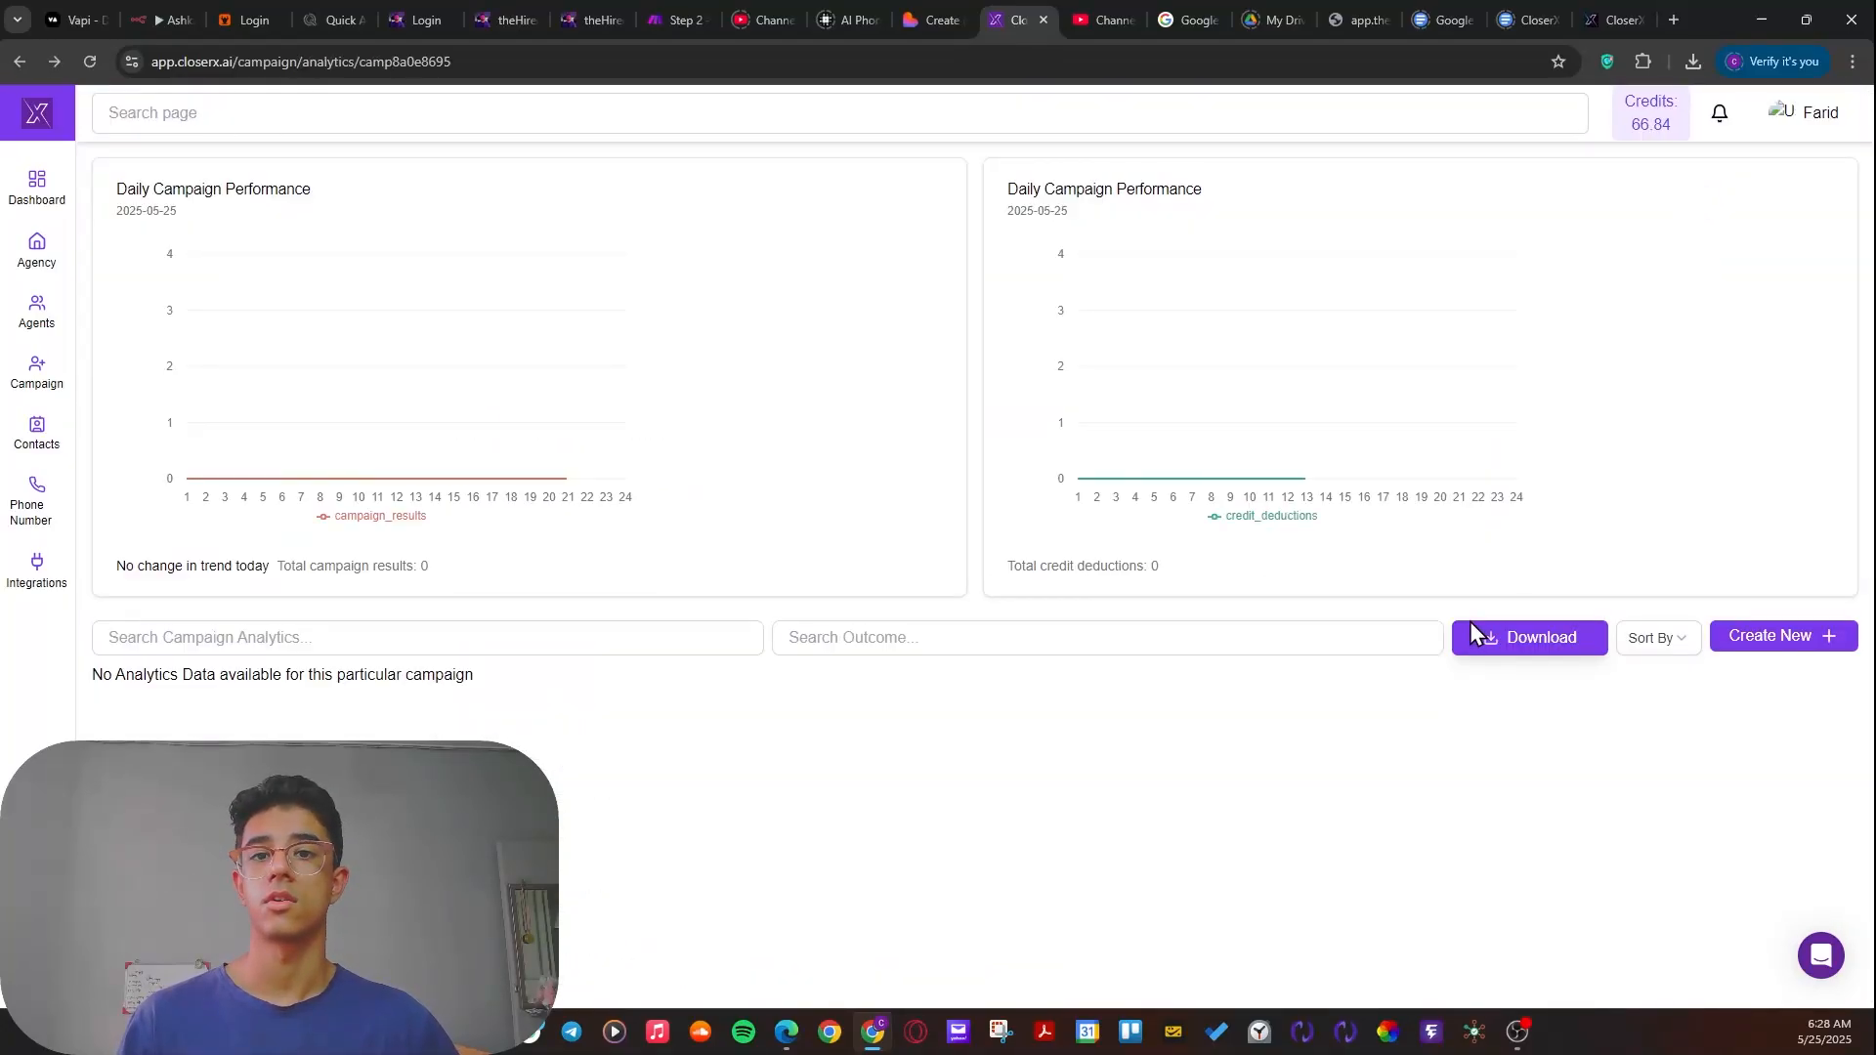